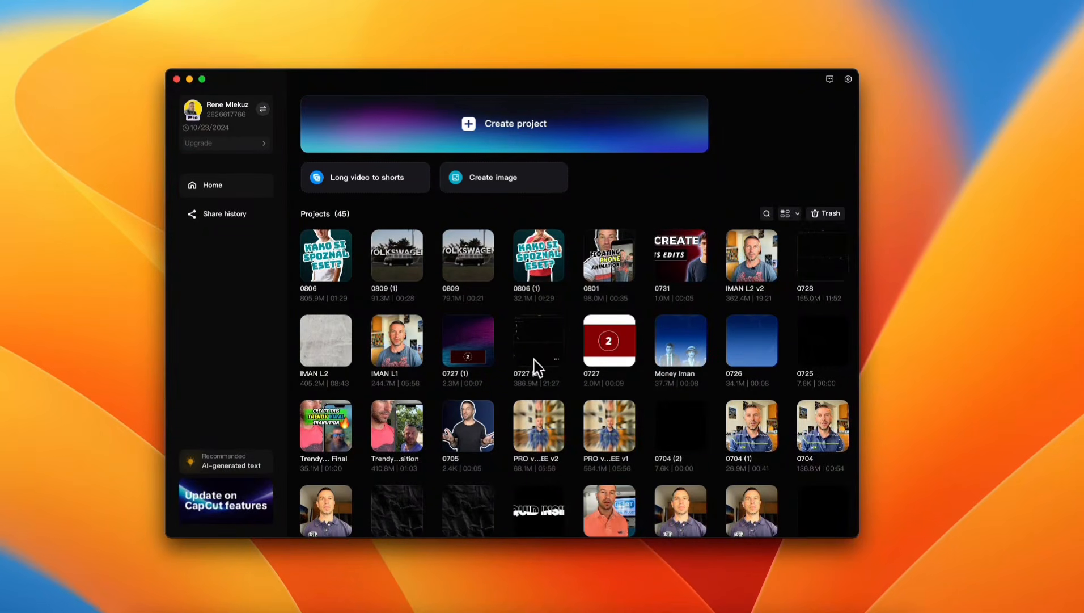
- Create a new project and import IMG_1939.MOV, IMG_9718.MOV and IMG_9708.mov from the DOLOMITES 24 folder on the Desktop
{"action": "left_click", "coordinate": [470, 126]}
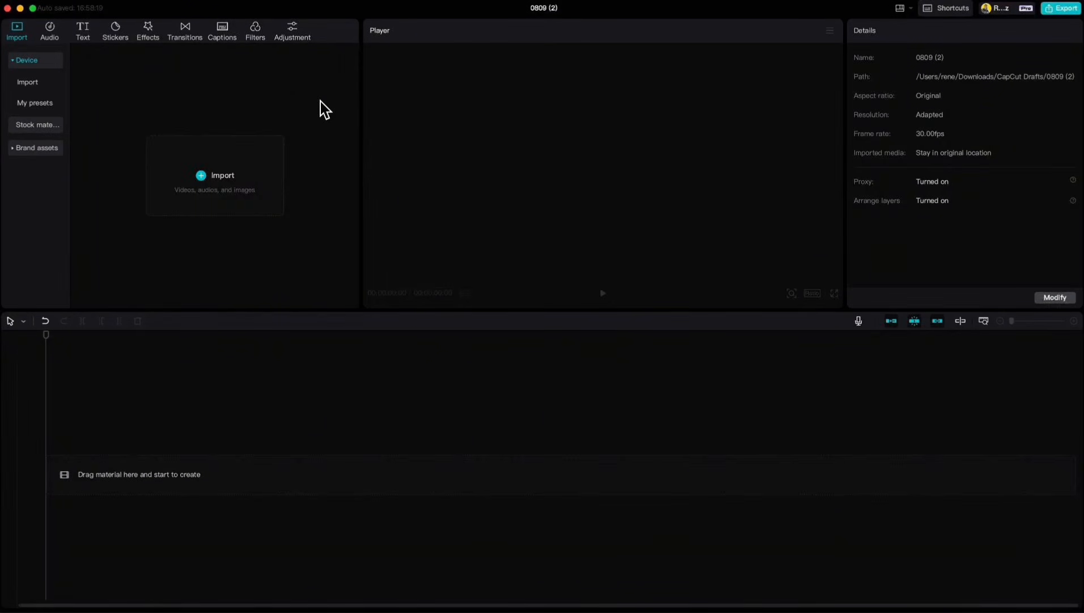
{"action": "left_click", "coordinate": [223, 178]}
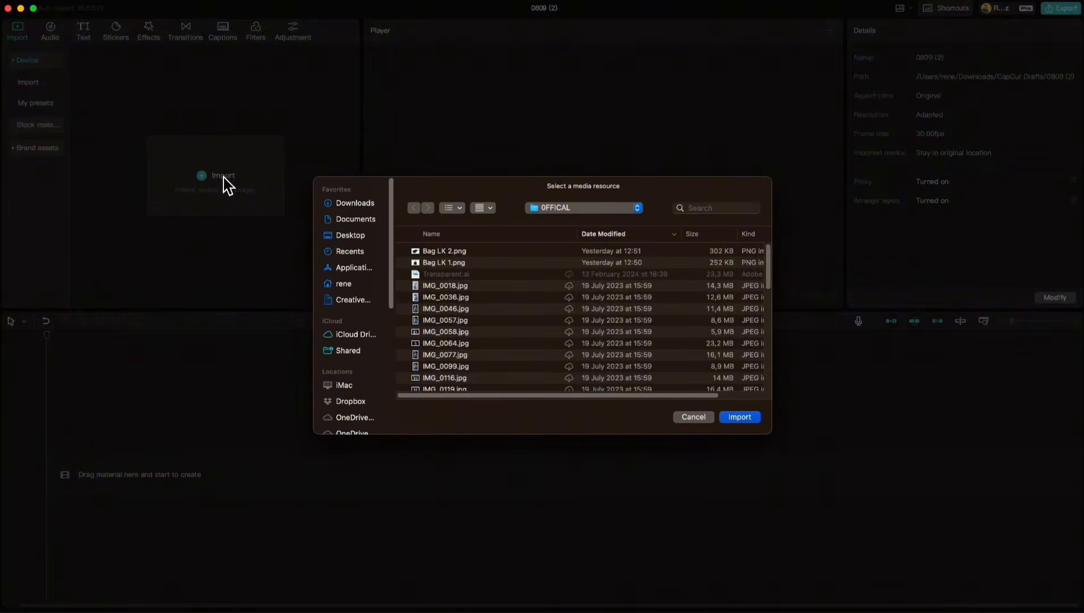
{"action": "left_click", "coordinate": [353, 237]}
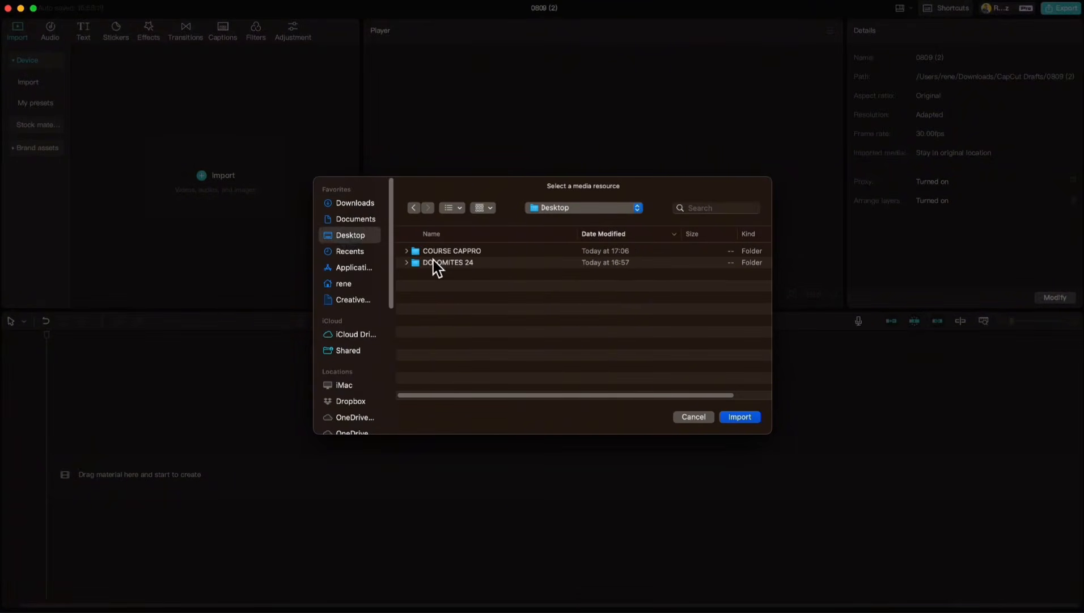
{"action": "left_click", "coordinate": [407, 250]}
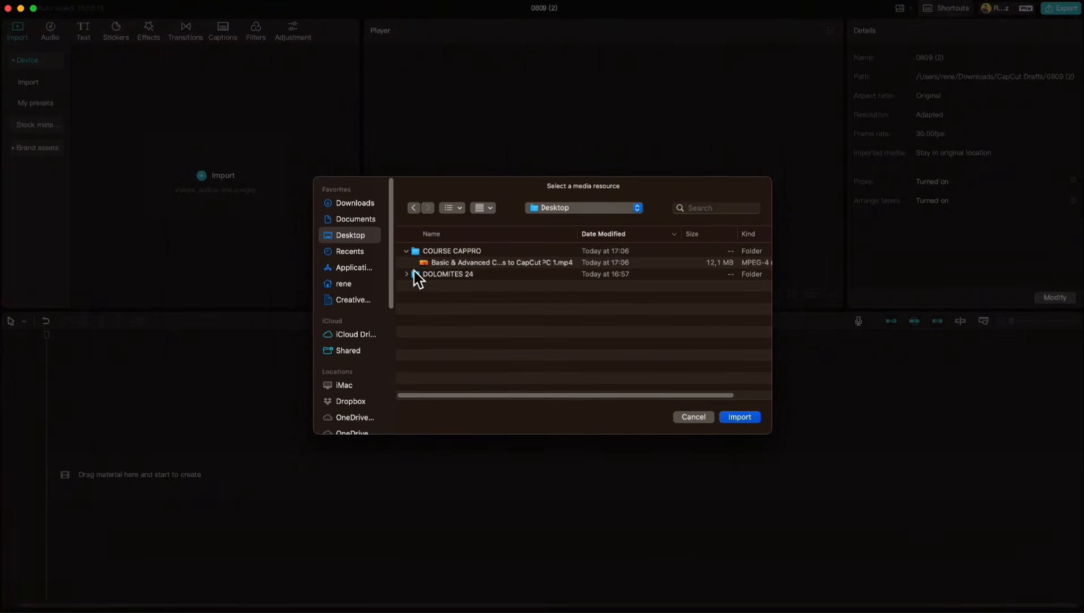
{"action": "left_click", "coordinate": [406, 274]}
{"action": "left_click", "coordinate": [429, 285]}
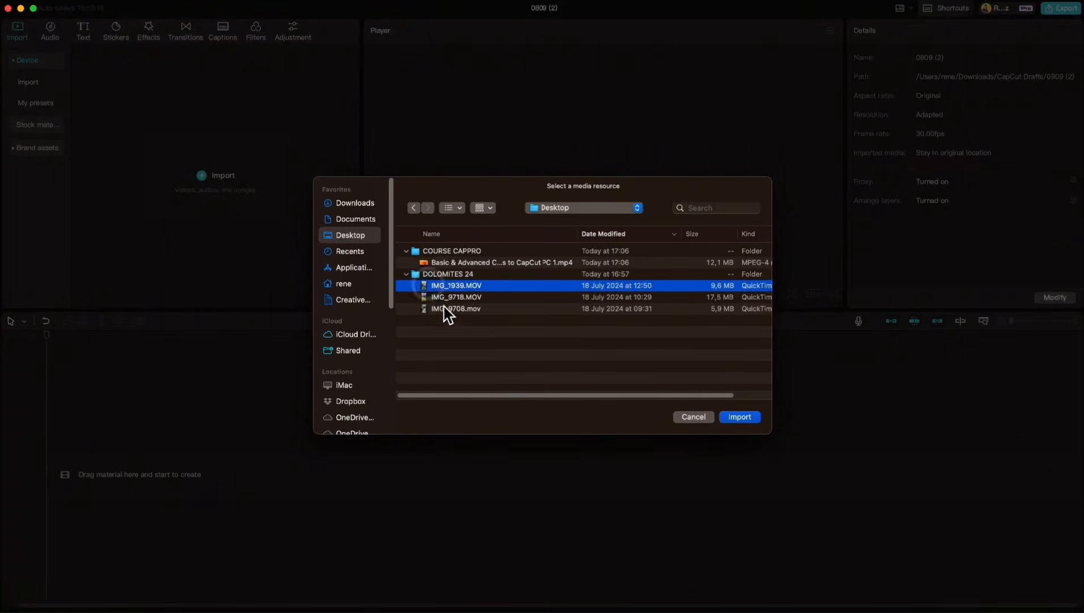
{"action": "left_click", "coordinate": [444, 309], "text": "shift"}
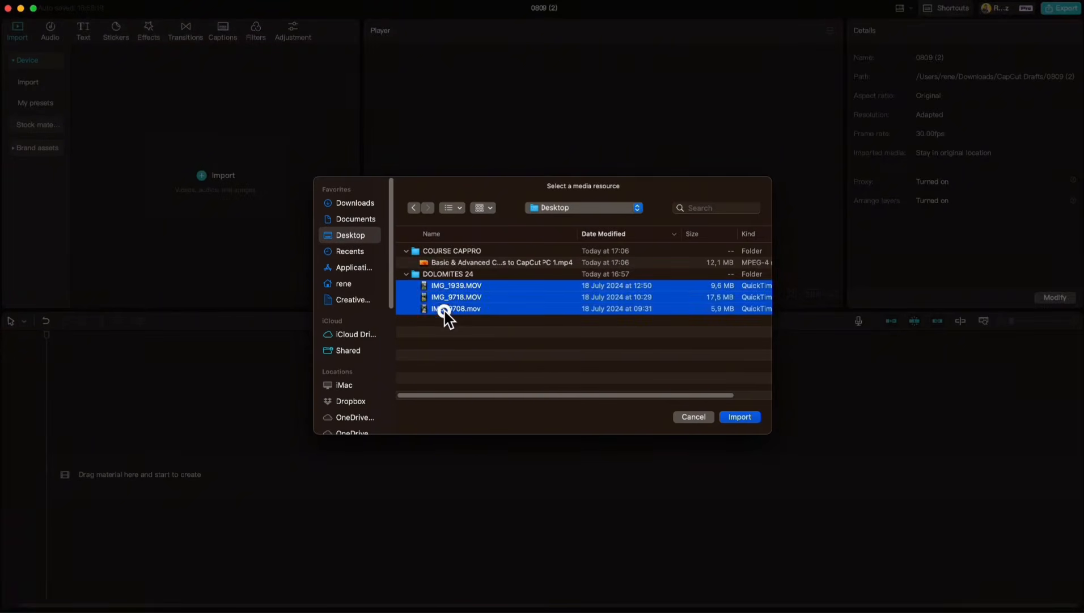
{"action": "left_click", "coordinate": [745, 417]}
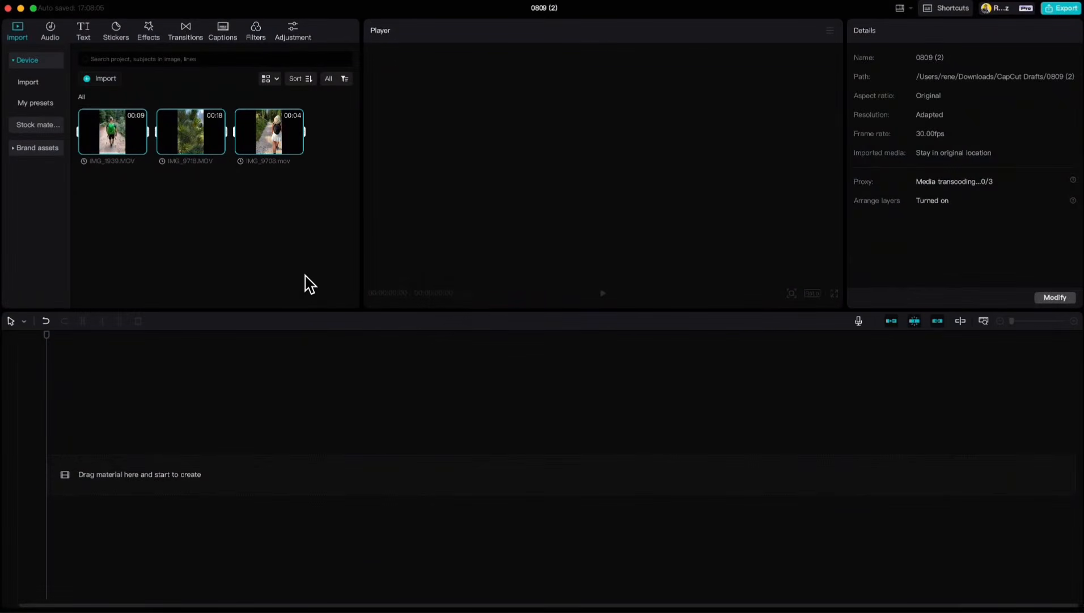
{"action": "left_click", "coordinate": [254, 203]}
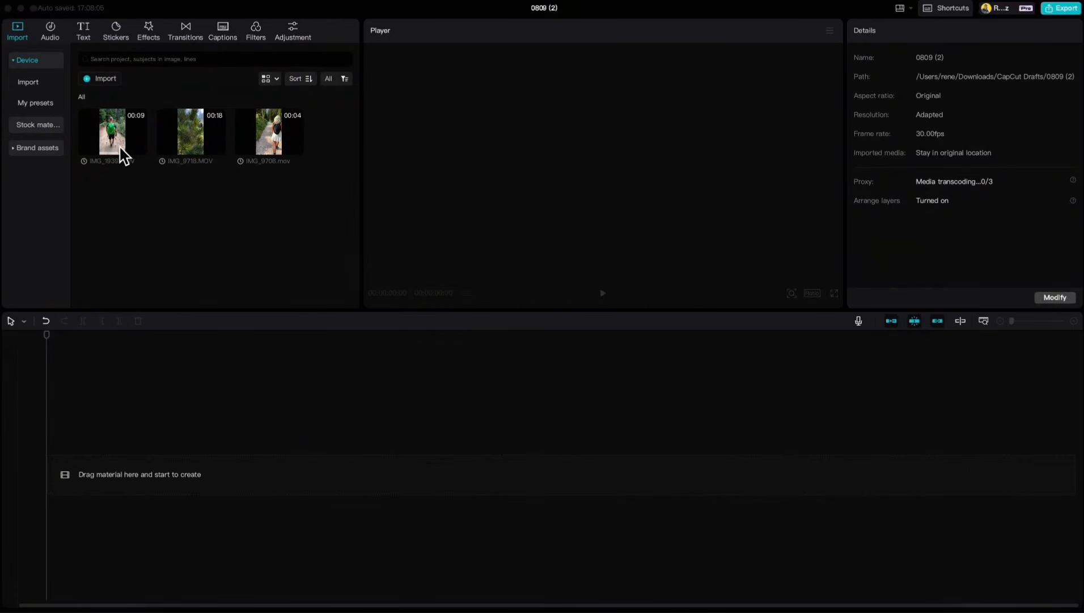
- Add IMG_1939.MOV to the timeline as the first clip and play its opening seconds
{"action": "left_click_drag", "start_coordinate": [123, 155], "coordinate": [87, 158]}
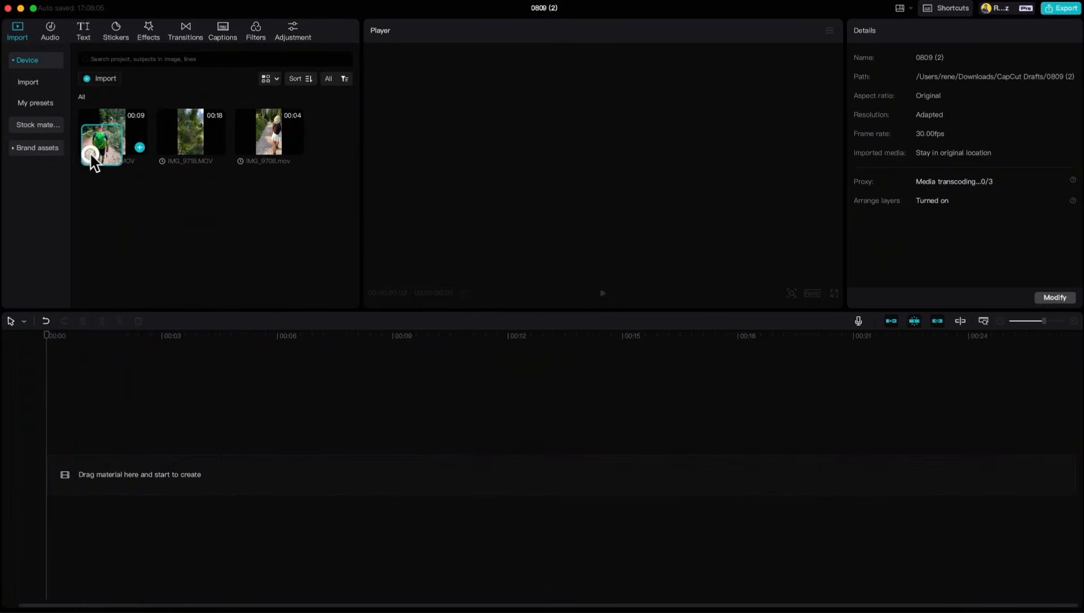
{"action": "left_click", "coordinate": [139, 148]}
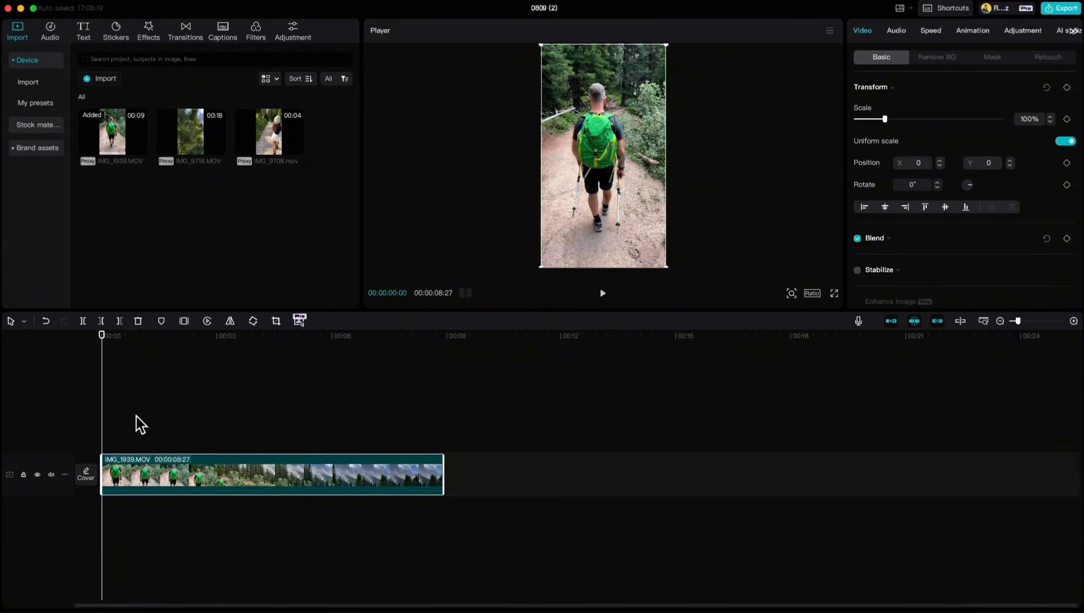
{"action": "mouse_move", "coordinate": [104, 338]}
{"action": "left_mouse_down"}
{"action": "mouse_move", "coordinate": [223, 343]}
{"action": "mouse_move", "coordinate": [101, 349]}
{"action": "left_mouse_up"}
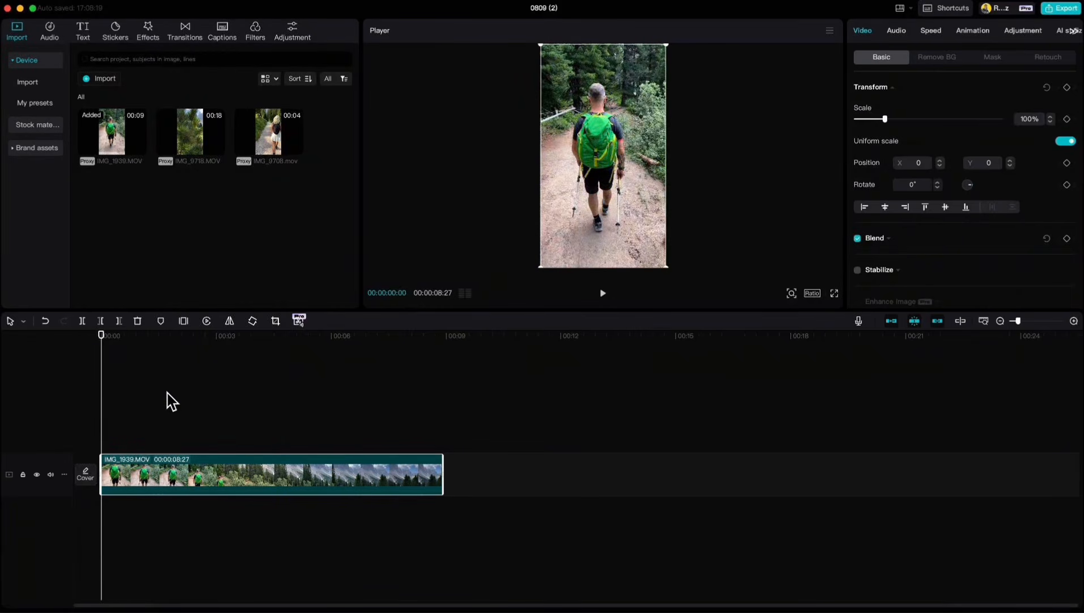
{"action": "key", "text": "space"}
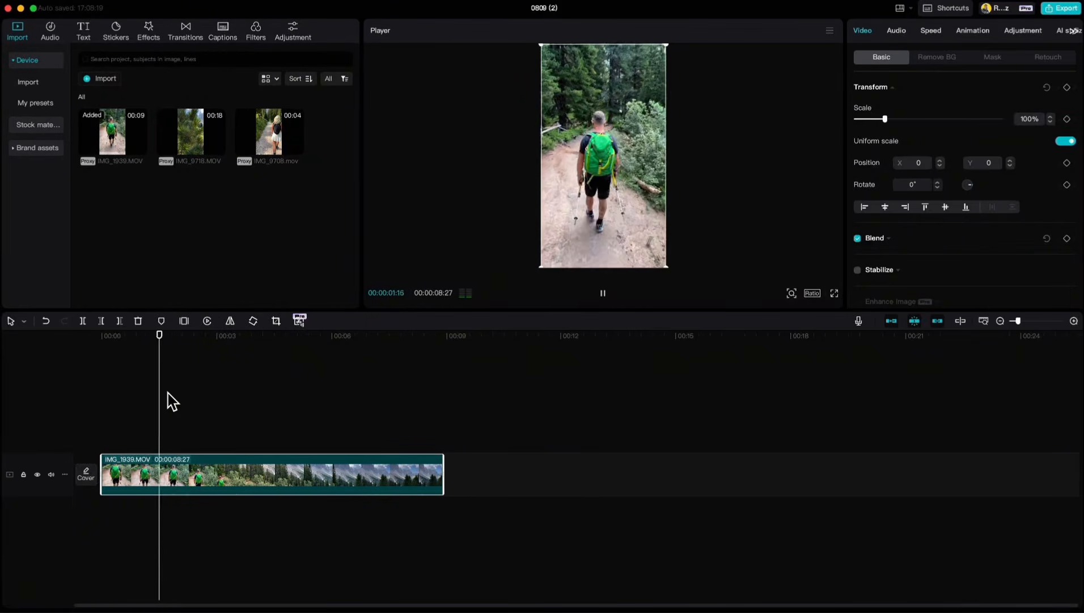
{"action": "key", "text": "space"}
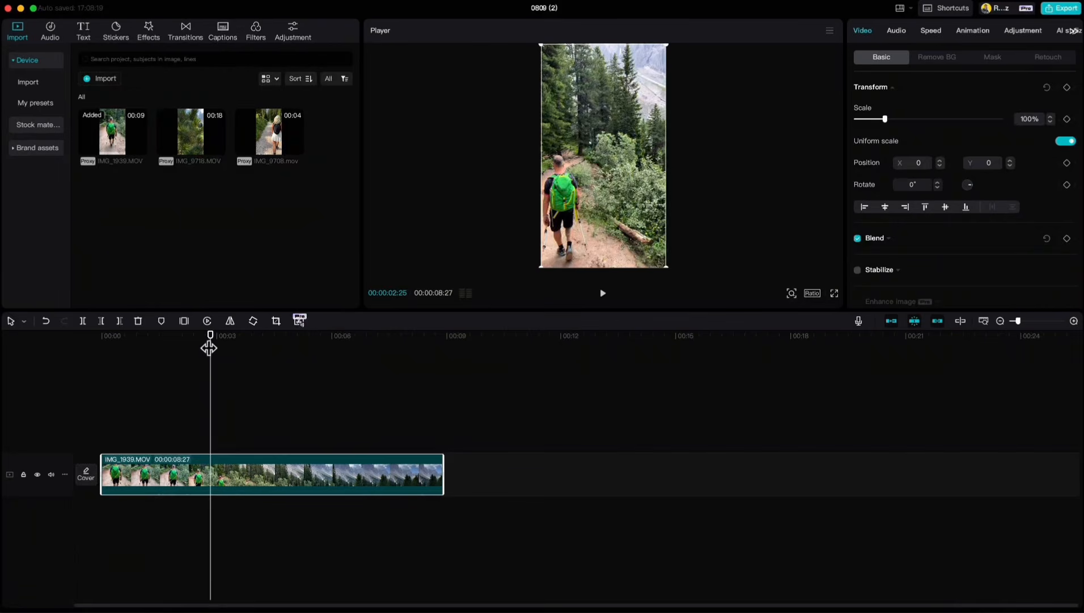
- Add IMG_9708.mov directly after the end of IMG_1939.MOV and play the new clip
{"action": "left_click_drag", "start_coordinate": [210, 345], "coordinate": [442, 374]}
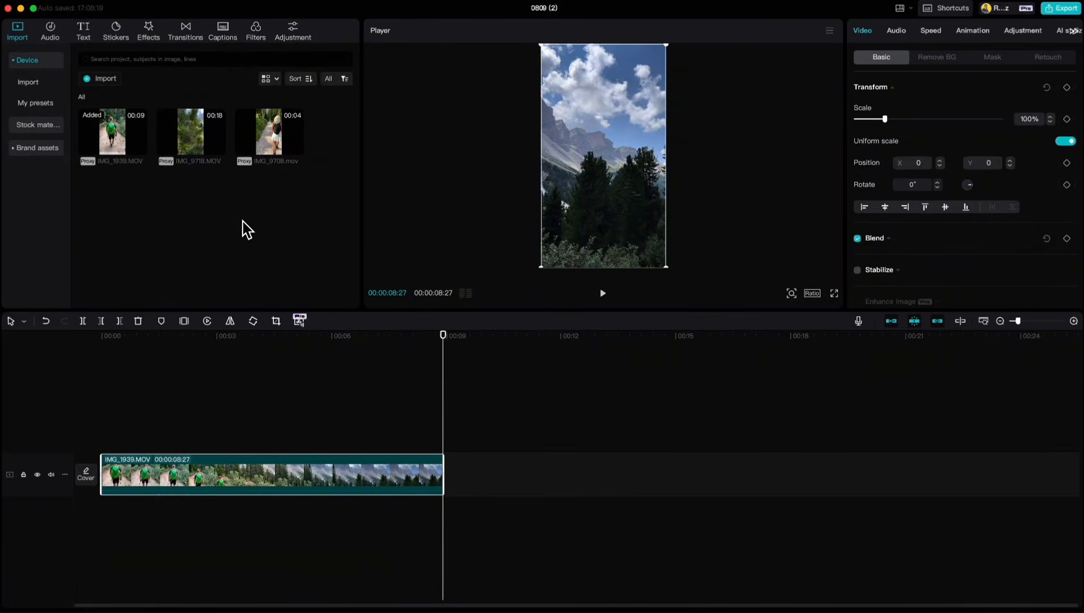
{"action": "left_click", "coordinate": [295, 148]}
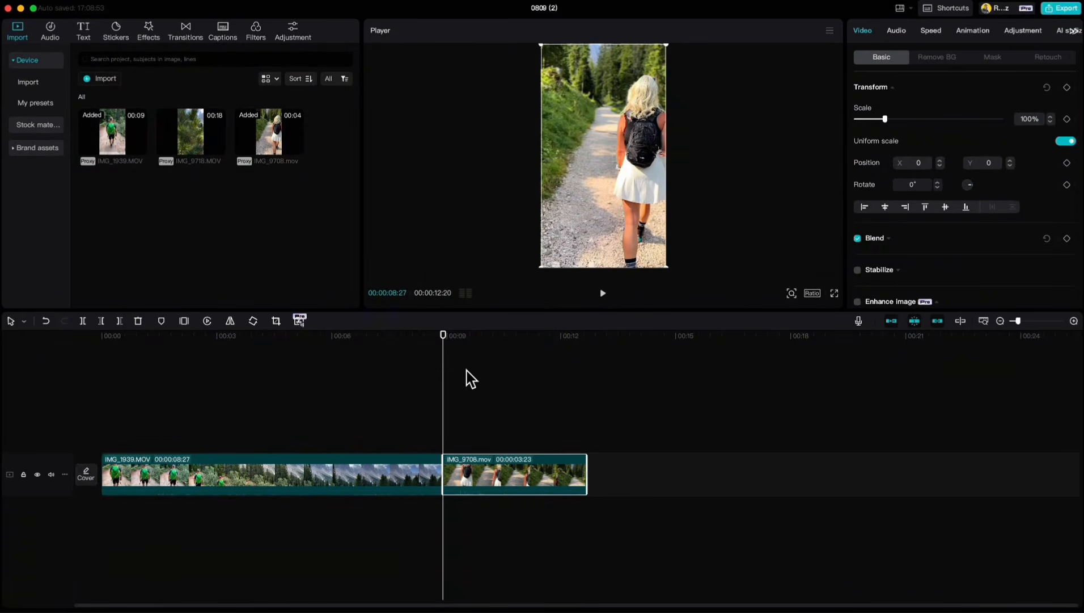
{"action": "left_click", "coordinate": [348, 391]}
{"action": "key", "text": "space"}
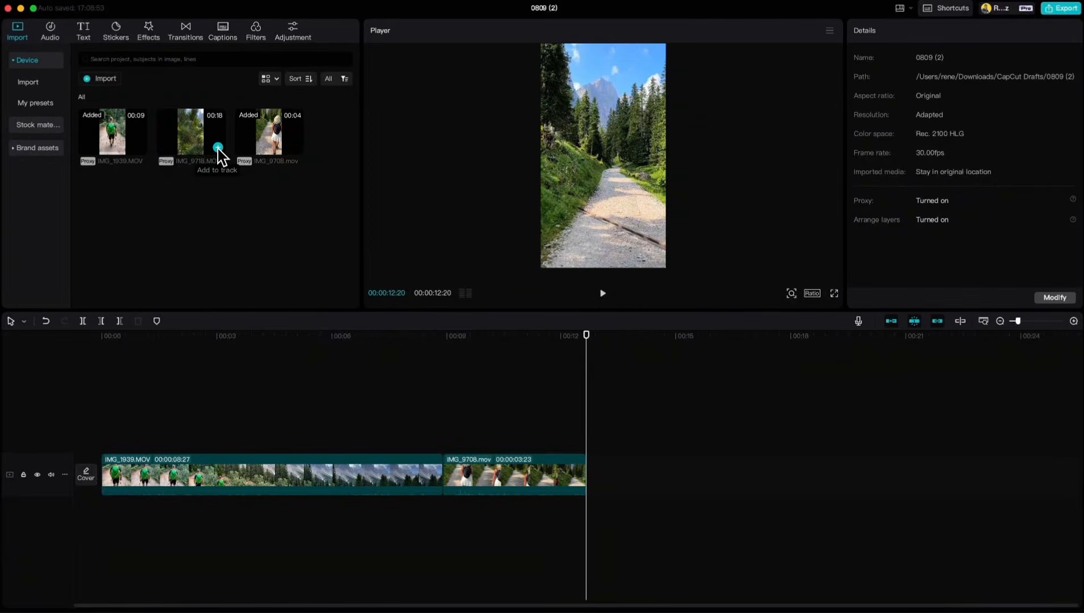
- Add the untrimmed IMG_9718.MOV after the second clip and delete it from the timeline again
{"action": "left_click", "coordinate": [217, 148]}
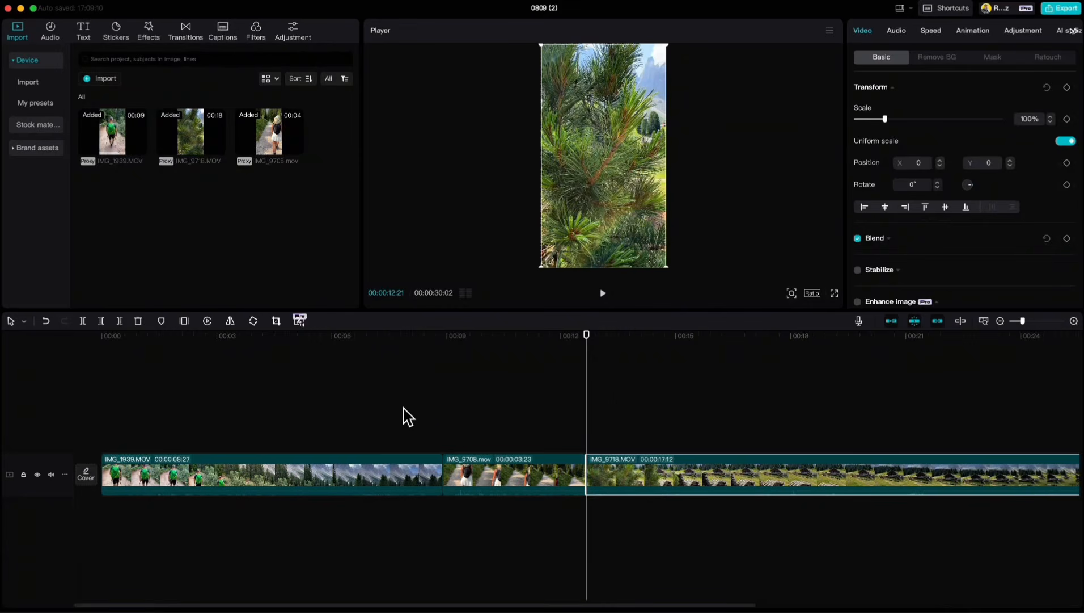
{"action": "left_click", "coordinate": [658, 442]}
{"action": "left_click", "coordinate": [716, 475]}
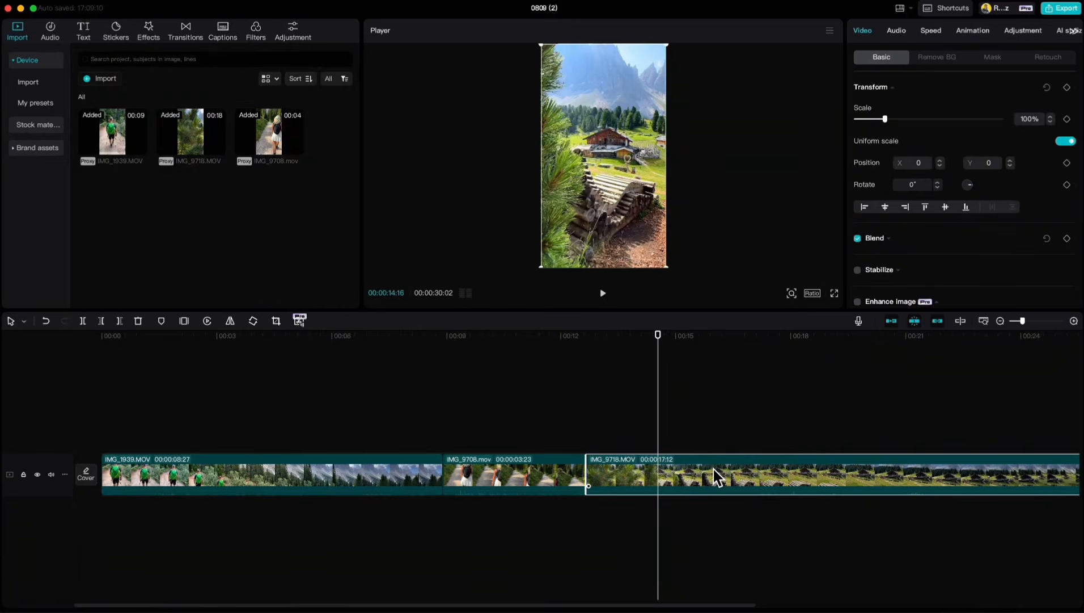
{"action": "key", "text": "Delete"}
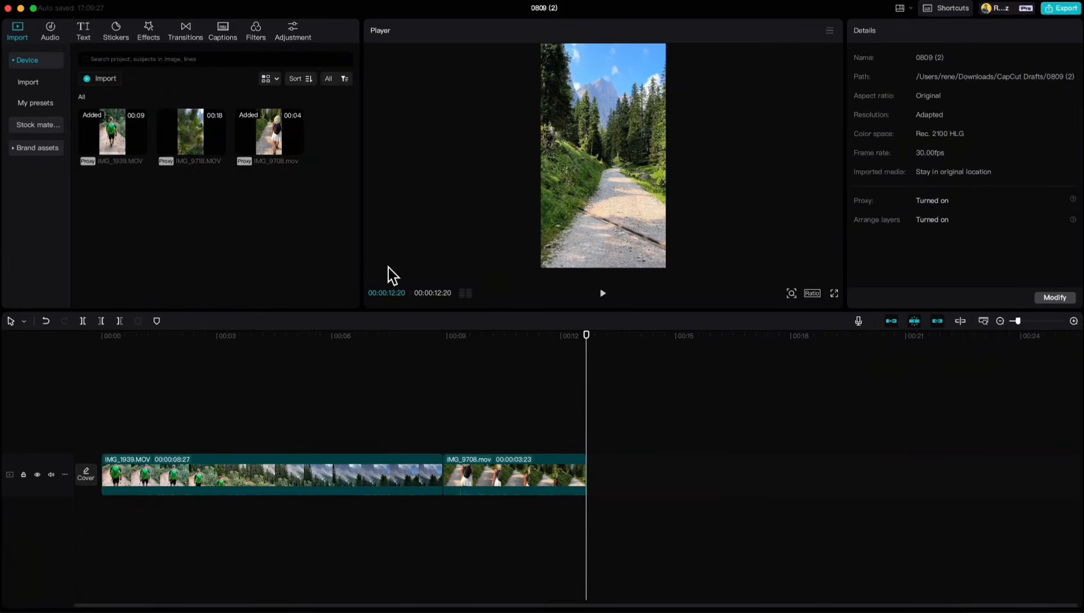
- Trim both ends of IMG_9718.MOV in the media library to about 00:00:11:26, and append it after IMG_9708.mov, previewing its start
{"action": "left_click", "coordinate": [197, 151]}
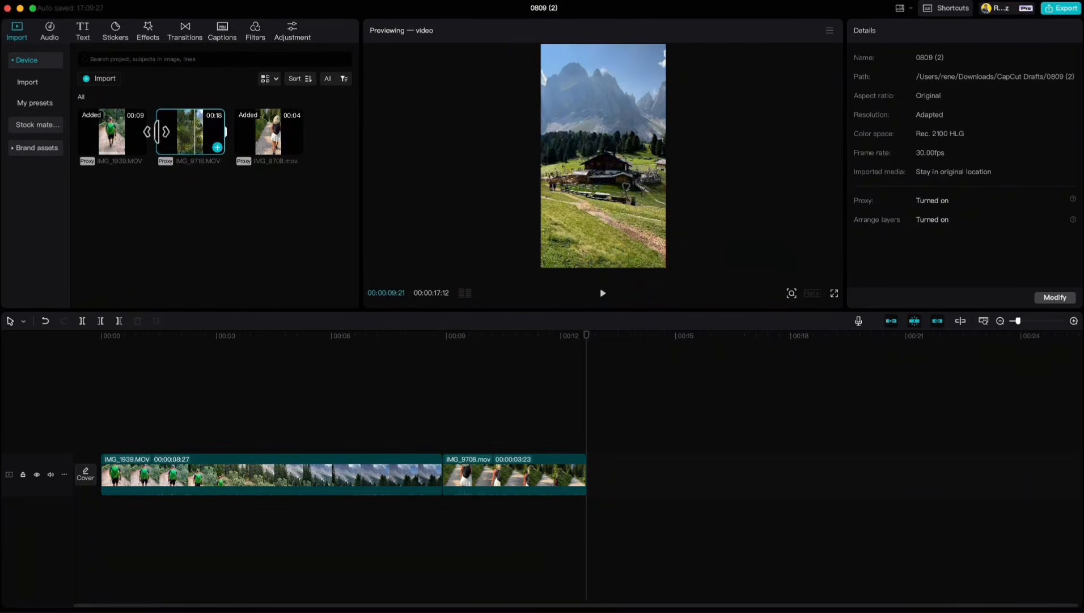
{"action": "left_click_drag", "start_coordinate": [158, 131], "coordinate": [214, 132]}
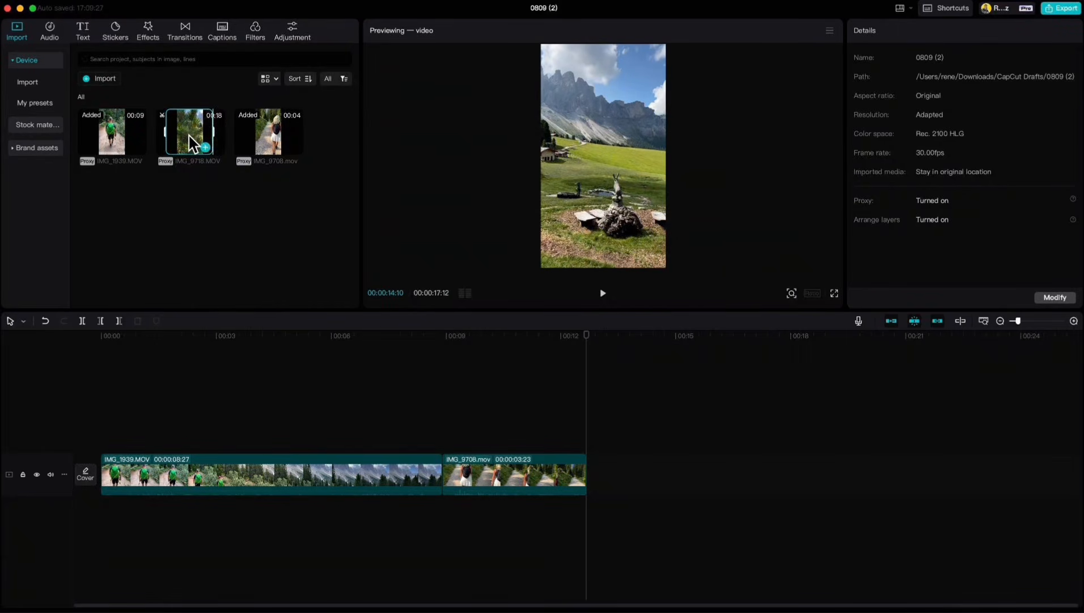
{"action": "left_click_drag", "start_coordinate": [192, 144], "coordinate": [586, 472]}
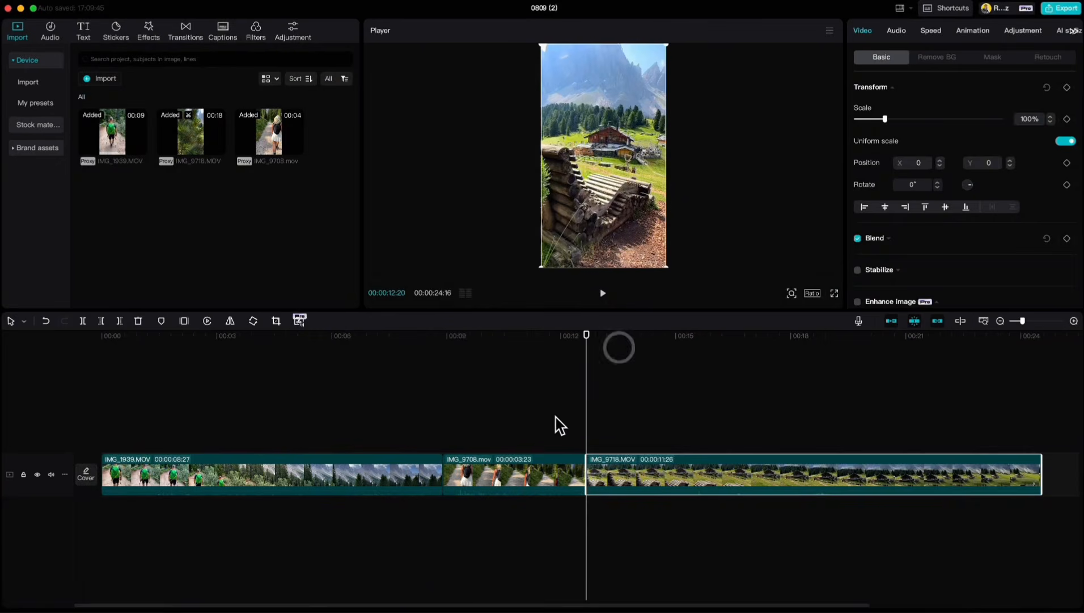
{"action": "left_click", "coordinate": [448, 401]}
{"action": "key", "text": "space"}
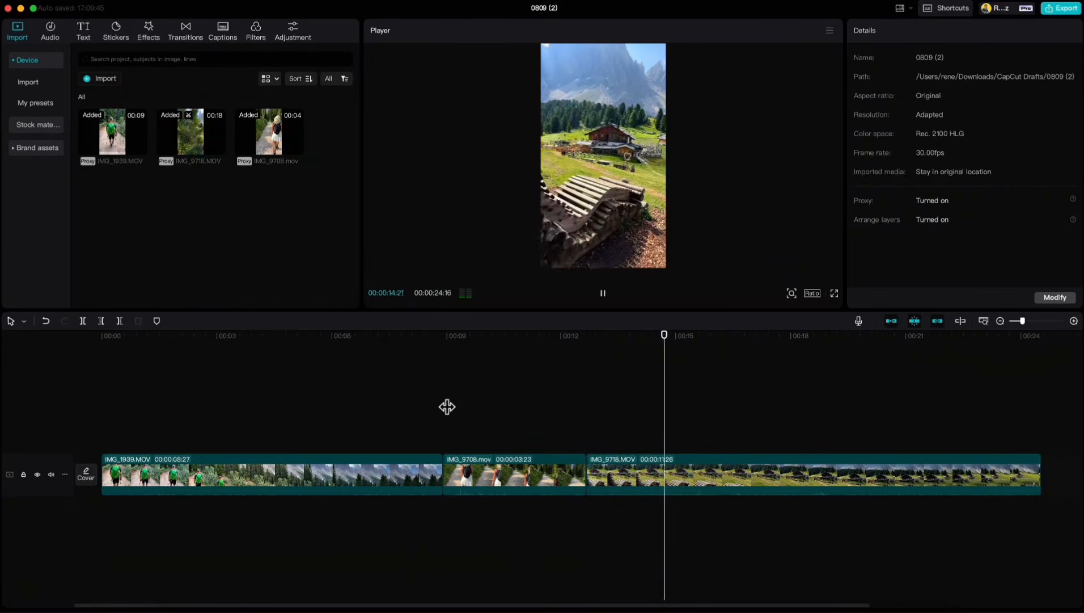
{"action": "key", "text": "space"}
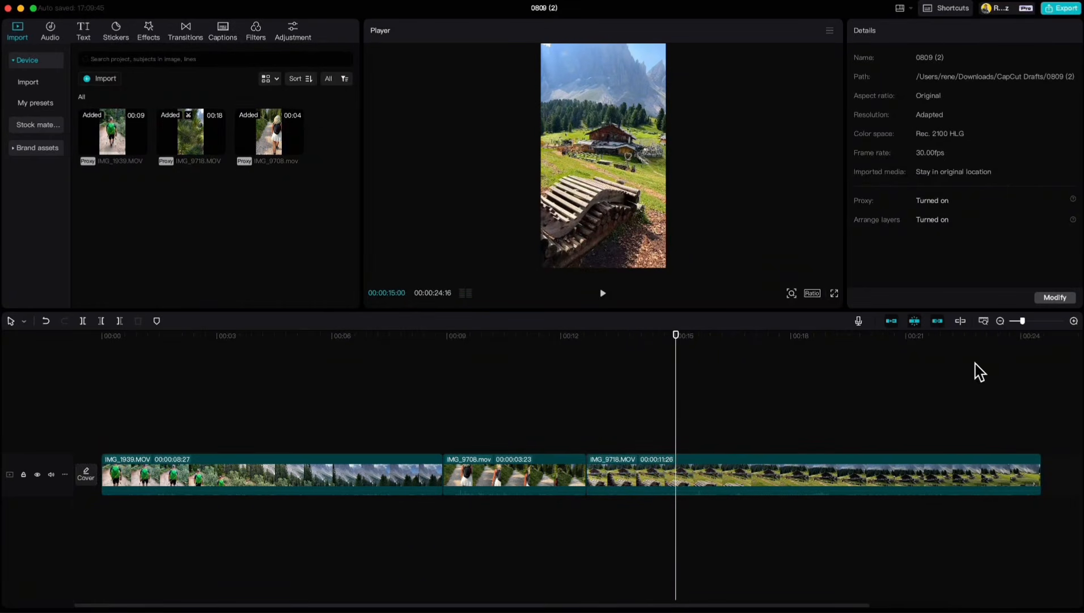
- Move the IMG_9718.MOV clip between IMG_1939.MOV and IMG_9708.mov on the timeline
{"action": "left_click", "coordinate": [1001, 322]}
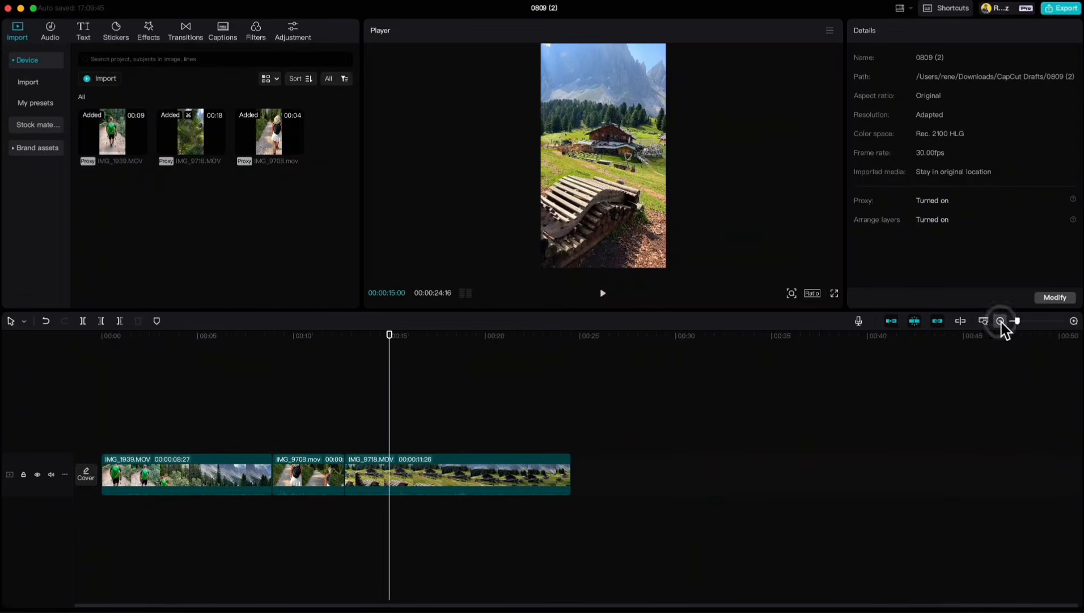
{"action": "left_click", "coordinate": [1001, 322]}
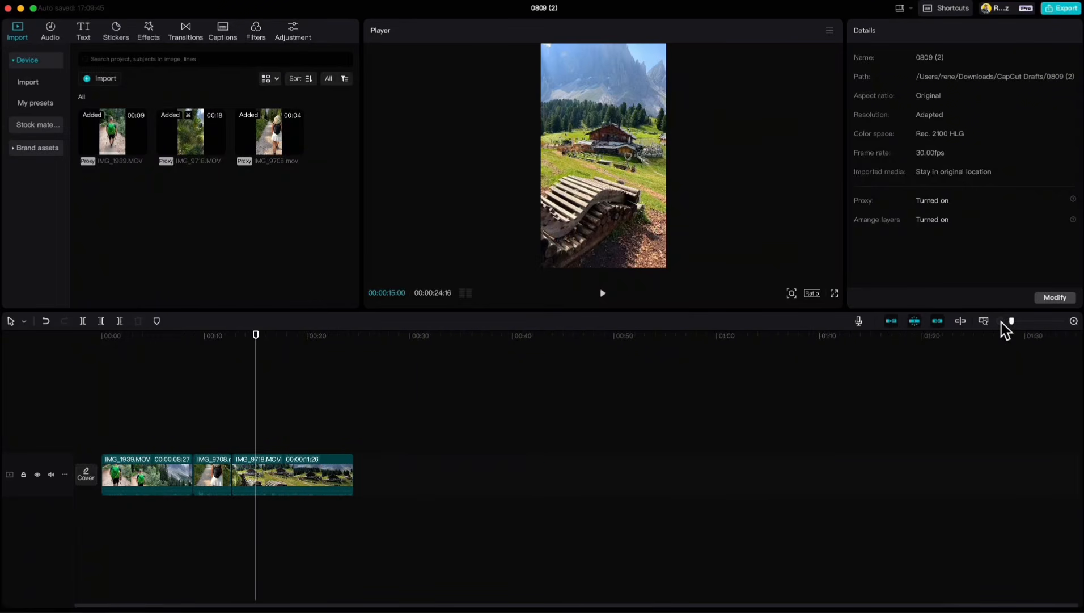
{"action": "left_click", "coordinate": [1074, 321]}
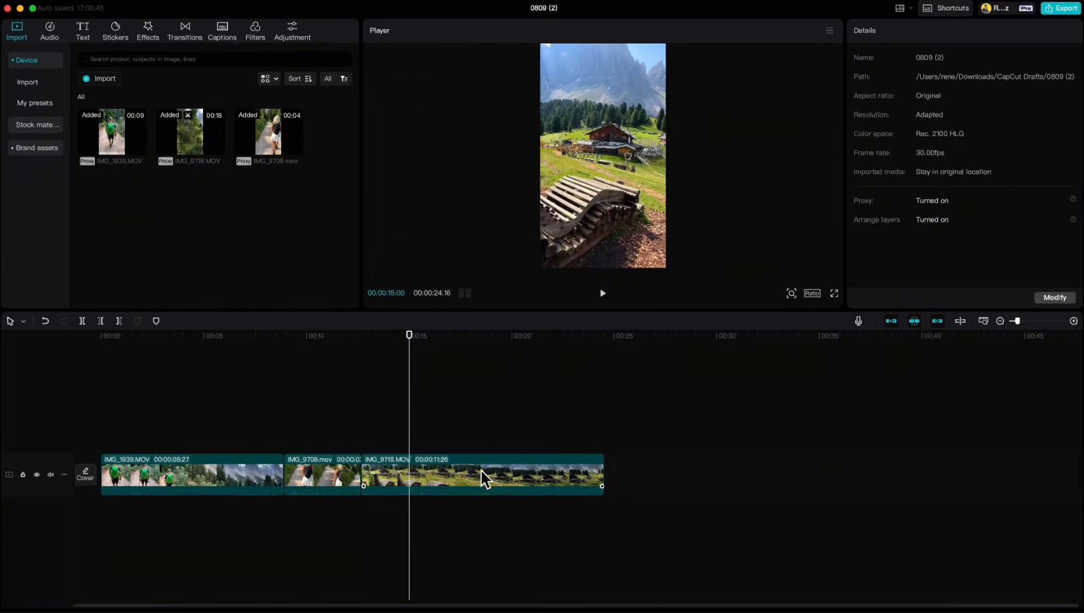
{"action": "left_click_drag", "start_coordinate": [480, 471], "coordinate": [304, 481]}
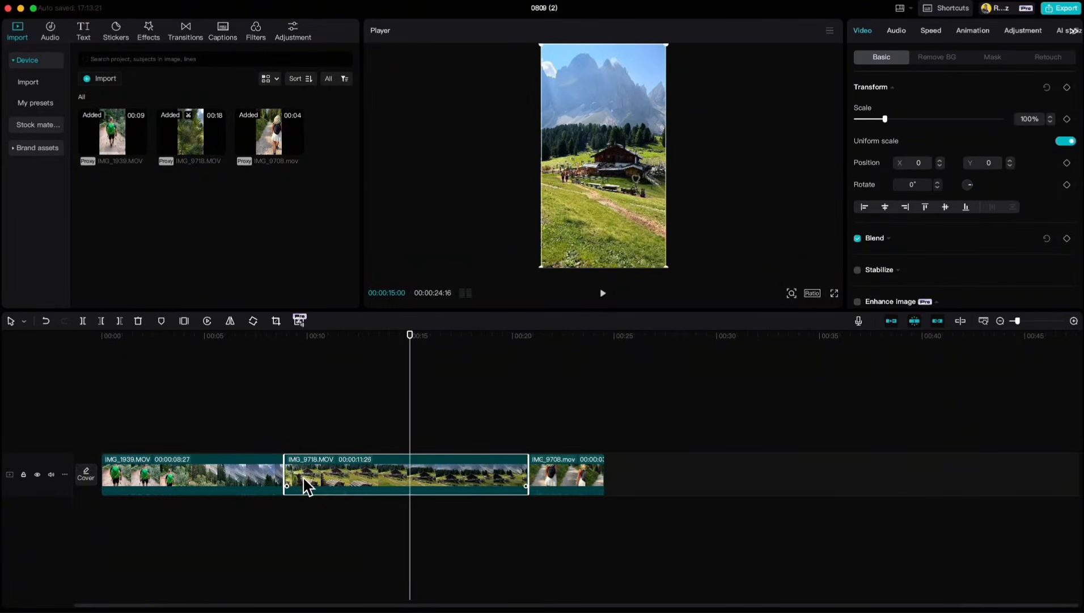
- Shorten the IMG_1939.MOV clip from its end to a duration of about 00:00:07:21
{"action": "left_click_drag", "start_coordinate": [410, 340], "coordinate": [161, 407]}
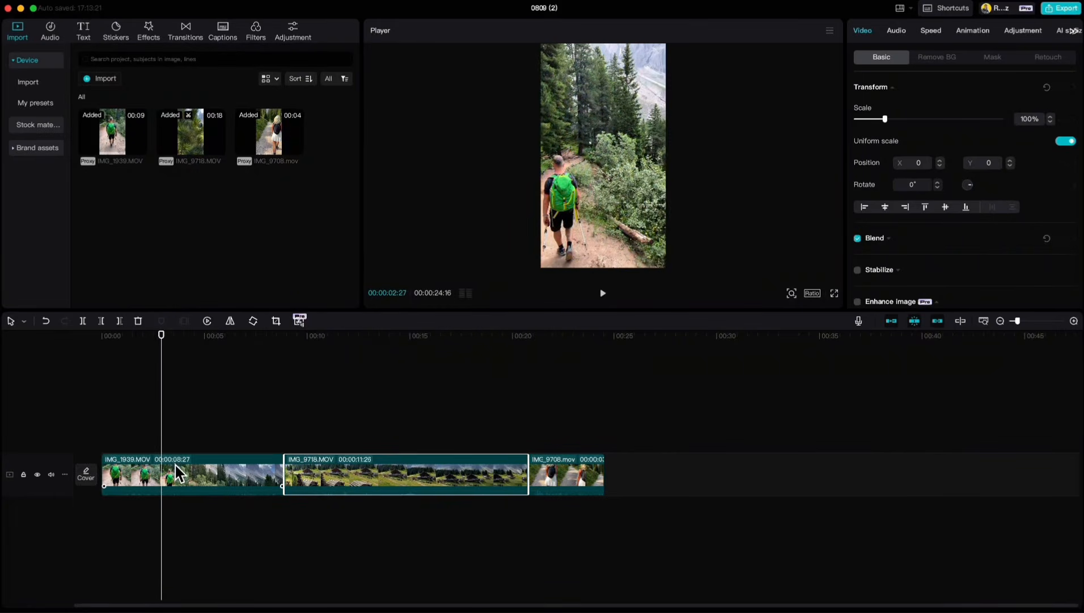
{"action": "left_click", "coordinate": [177, 473]}
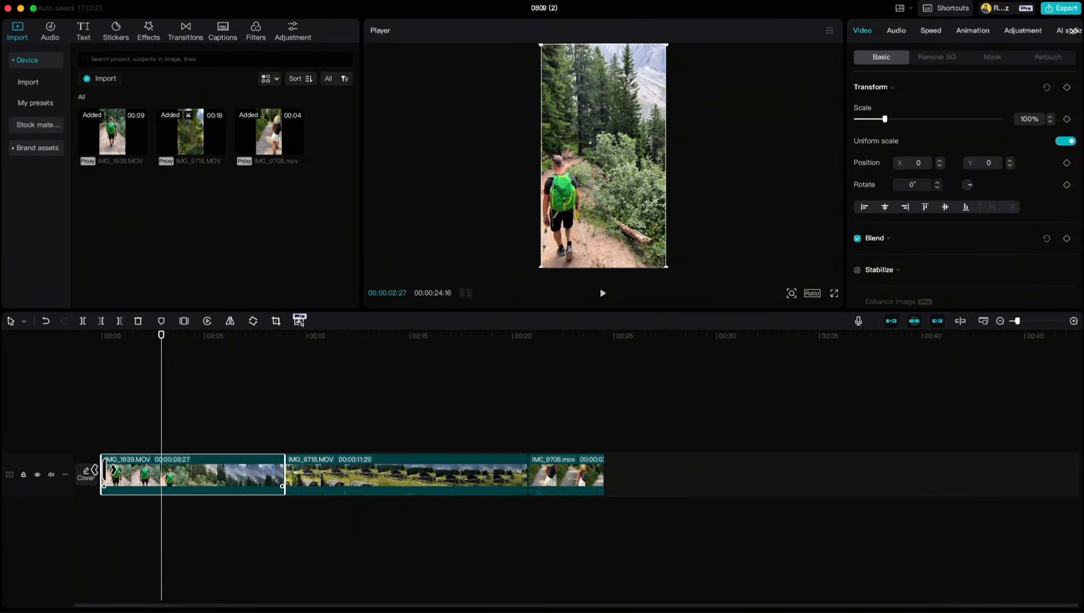
{"action": "mouse_move", "coordinate": [102, 471]}
{"action": "left_mouse_down"}
{"action": "mouse_move", "coordinate": [136, 470]}
{"action": "mouse_move", "coordinate": [102, 470]}
{"action": "left_mouse_up"}
{"action": "left_click_drag", "start_coordinate": [236, 464], "coordinate": [261, 464]}
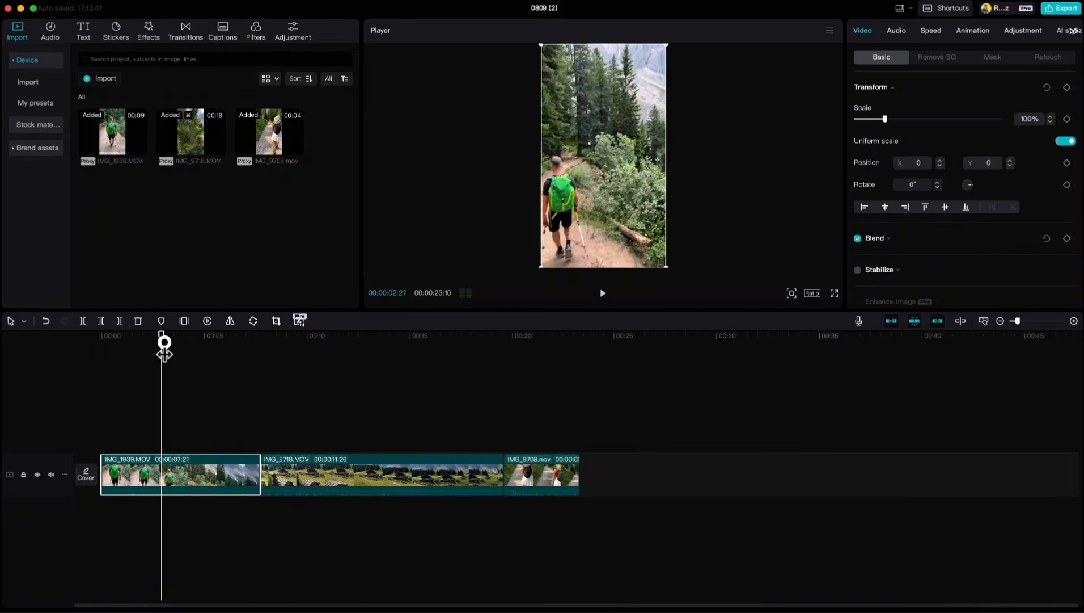
- Split the IMG_1939.MOV clip at 00:00:04:01, and try deleting its second part before undoing that deletion
{"action": "left_click_drag", "start_coordinate": [164, 343], "coordinate": [183, 368]}
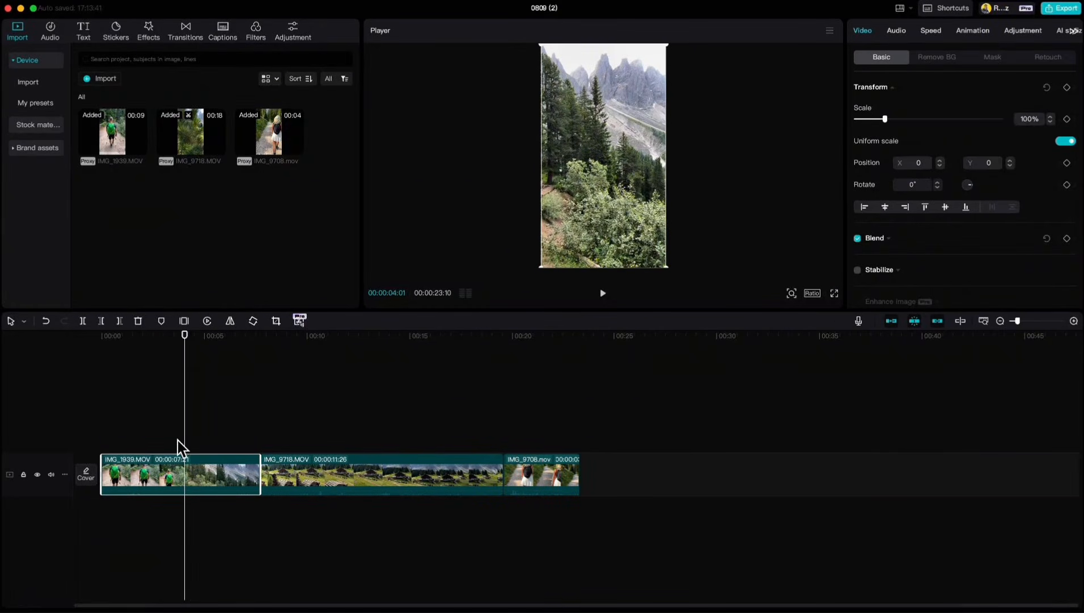
{"action": "left_click", "coordinate": [83, 321]}
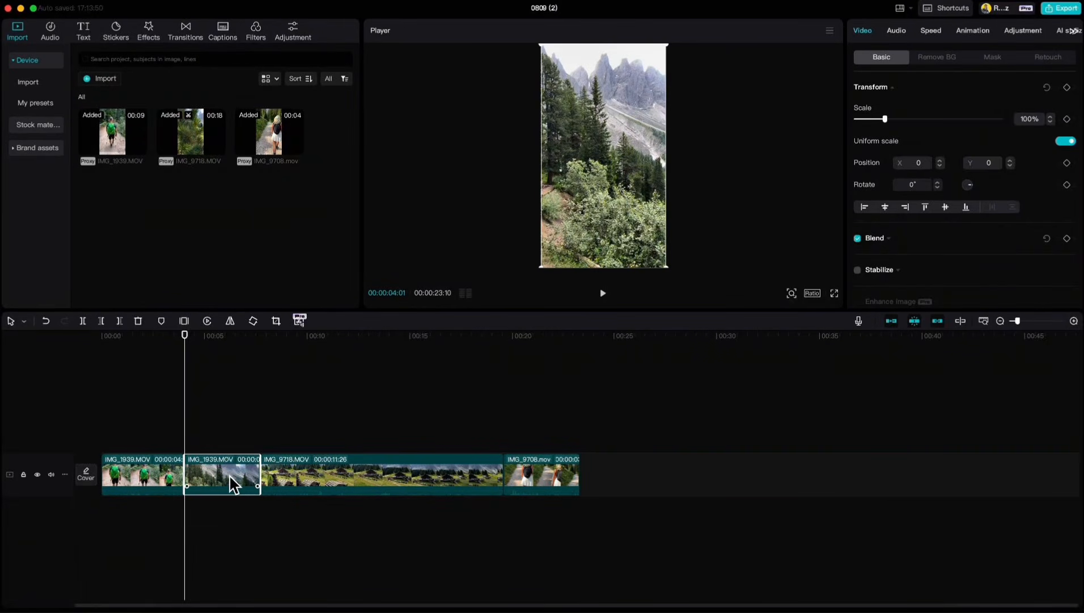
{"action": "key", "text": "Delete"}
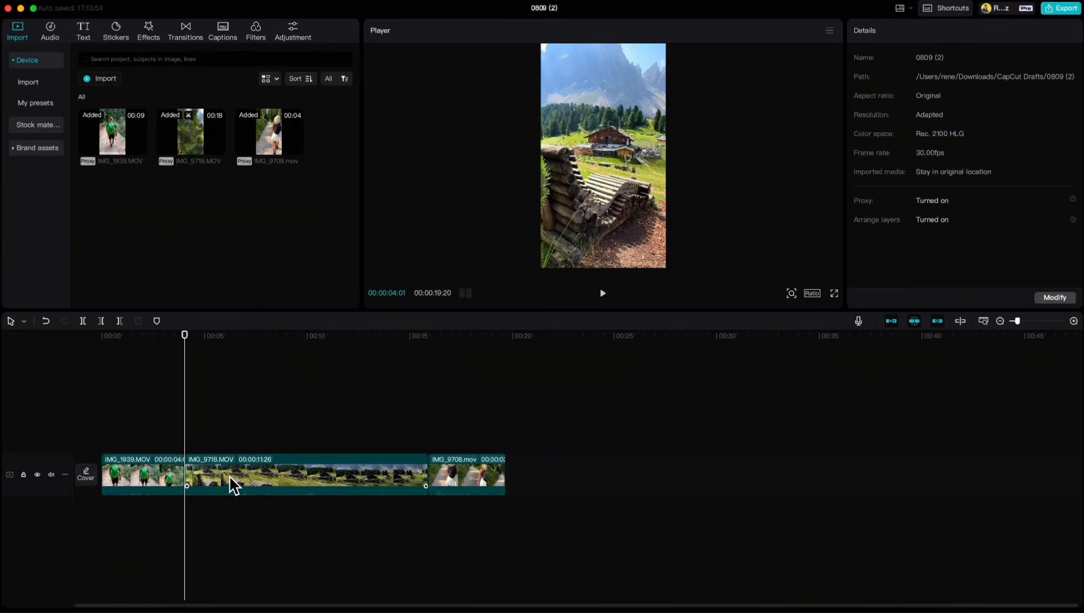
{"action": "left_click", "coordinate": [46, 323]}
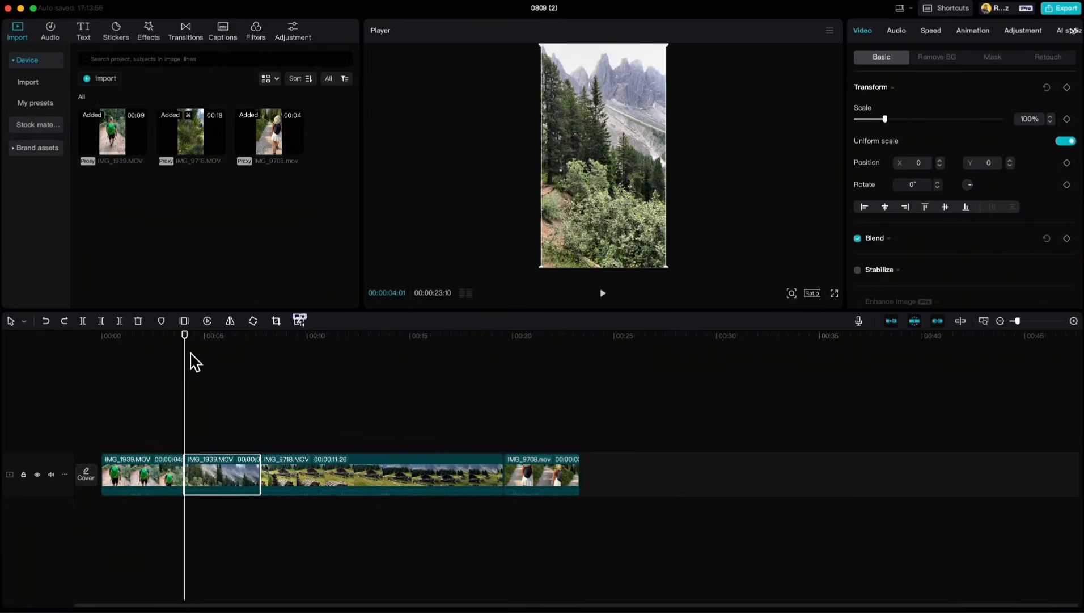
- Undo the split of IMG_1939.MOV, and try deleting its part before 00:00:04:01 before undoing that deletion
{"action": "left_click", "coordinate": [47, 321]}
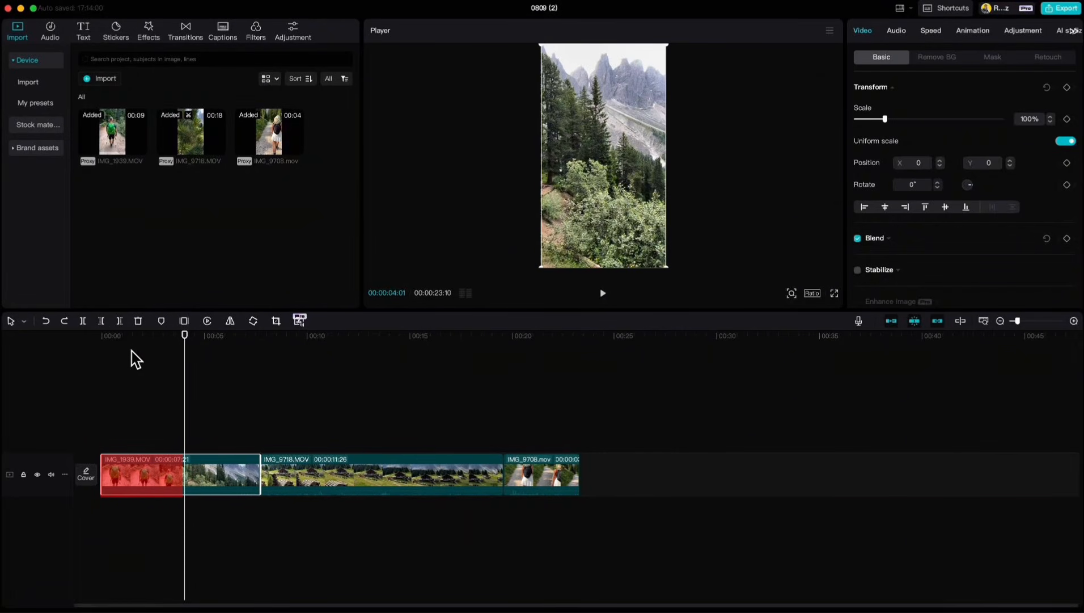
{"action": "left_click", "coordinate": [102, 321]}
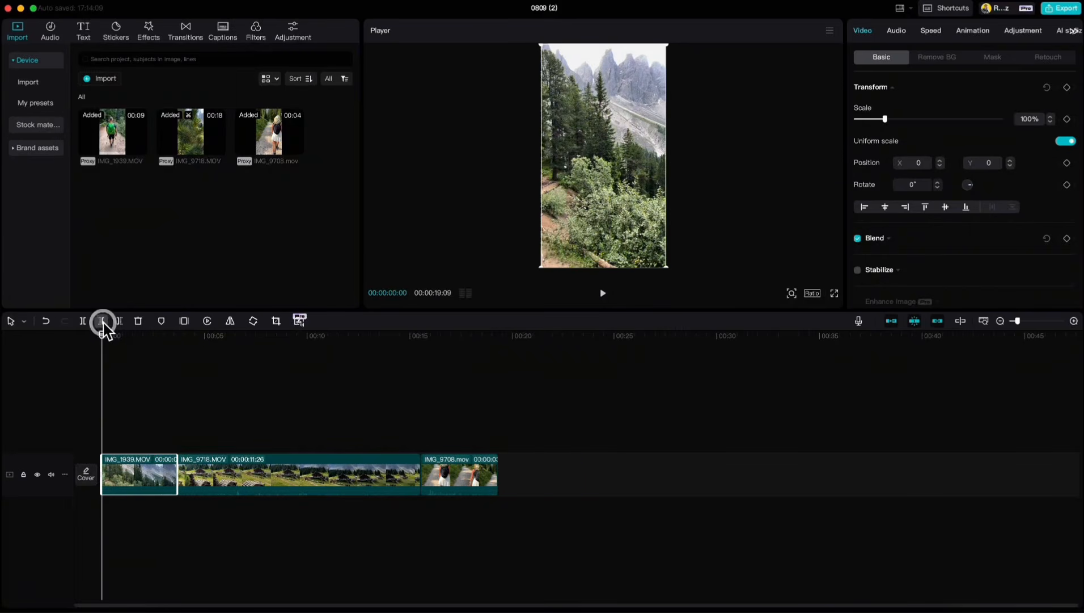
{"action": "left_click", "coordinate": [45, 321]}
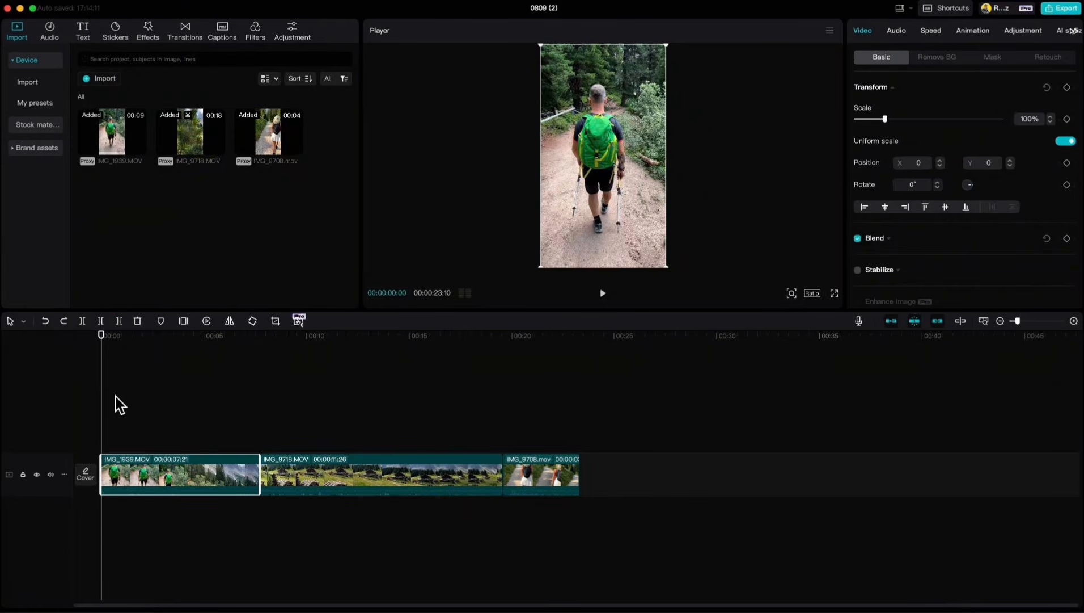
- Try deleting the part of IMG_1939.MOV after 00:00:03:12, and undo that deletion
{"action": "mouse_move", "coordinate": [101, 368]}
{"action": "left_mouse_down"}
{"action": "mouse_move", "coordinate": [101, 349]}
{"action": "mouse_move", "coordinate": [171, 358]}
{"action": "left_mouse_up"}
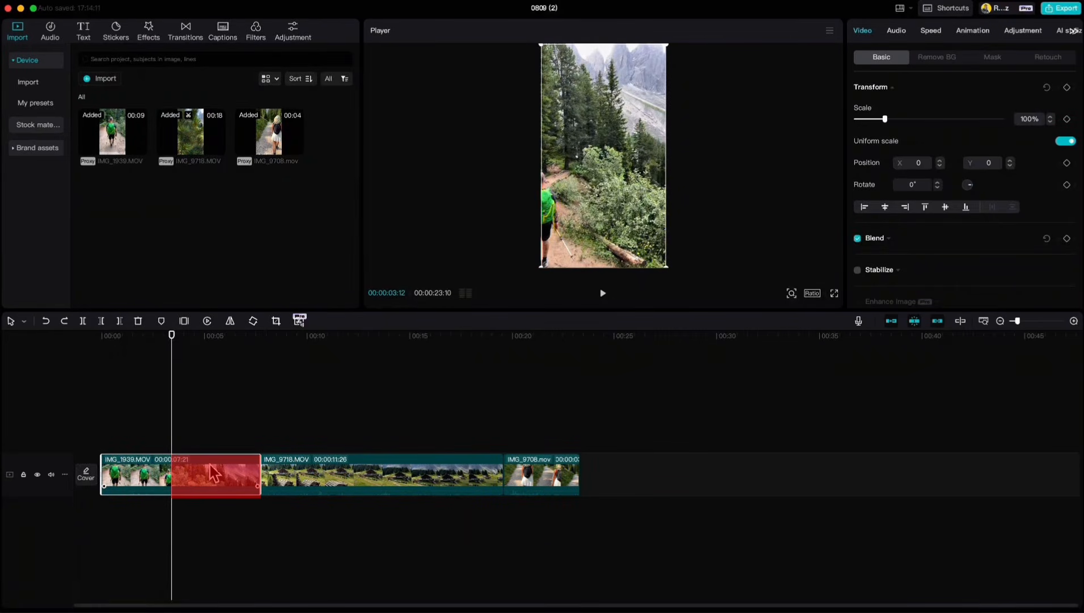
{"action": "left_click", "coordinate": [119, 321]}
{"action": "left_click", "coordinate": [46, 321]}
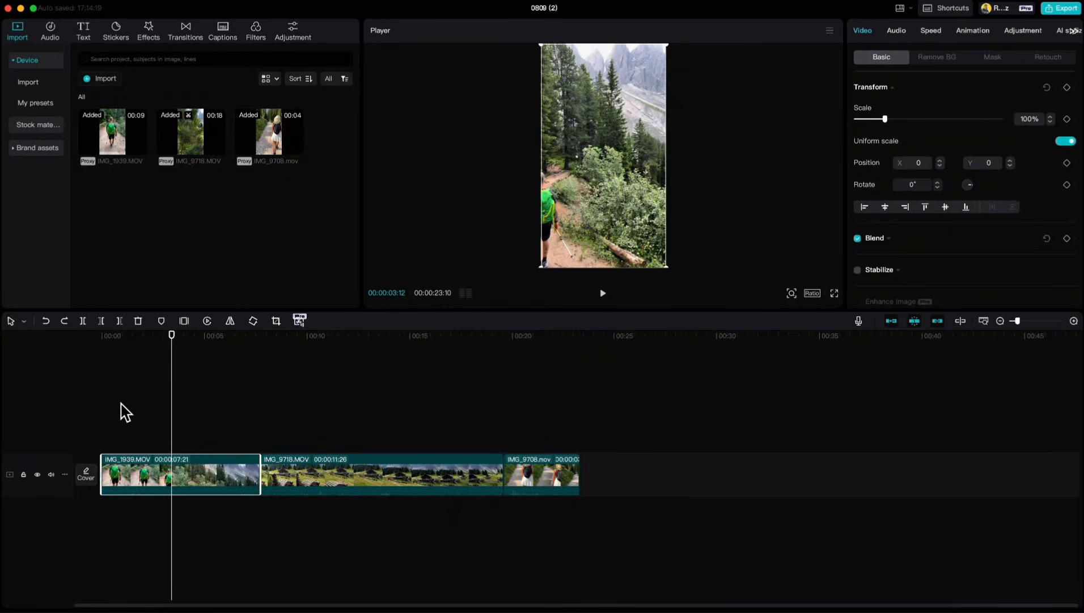
- Try splitting IMG_1939.MOV at 00:00:03:12 and deleting its part before that point, undoing each edit
{"action": "key", "text": "super+b"}
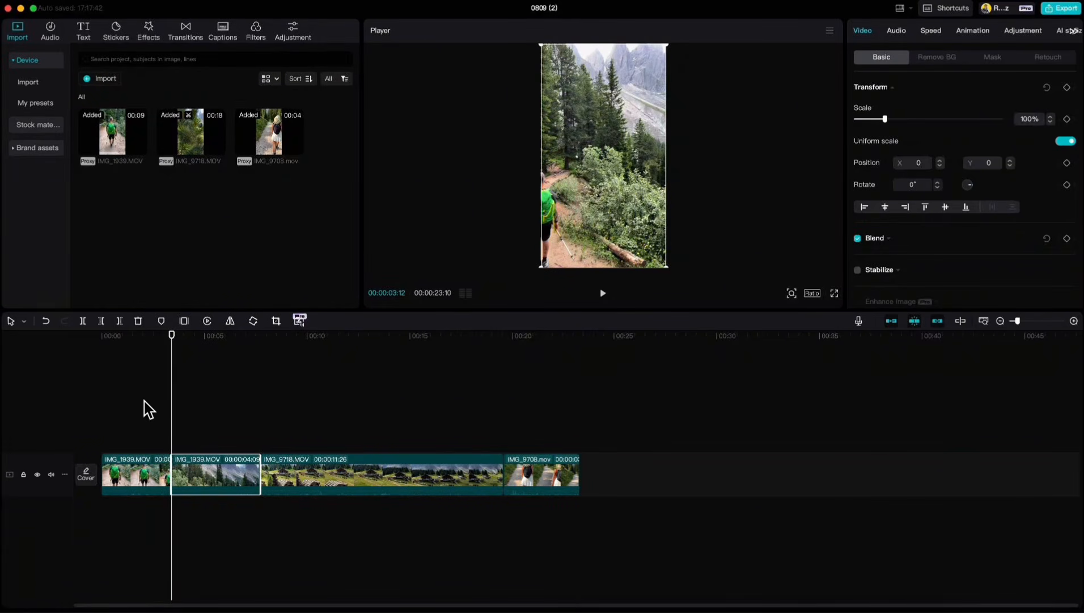
{"action": "left_click", "coordinate": [46, 321]}
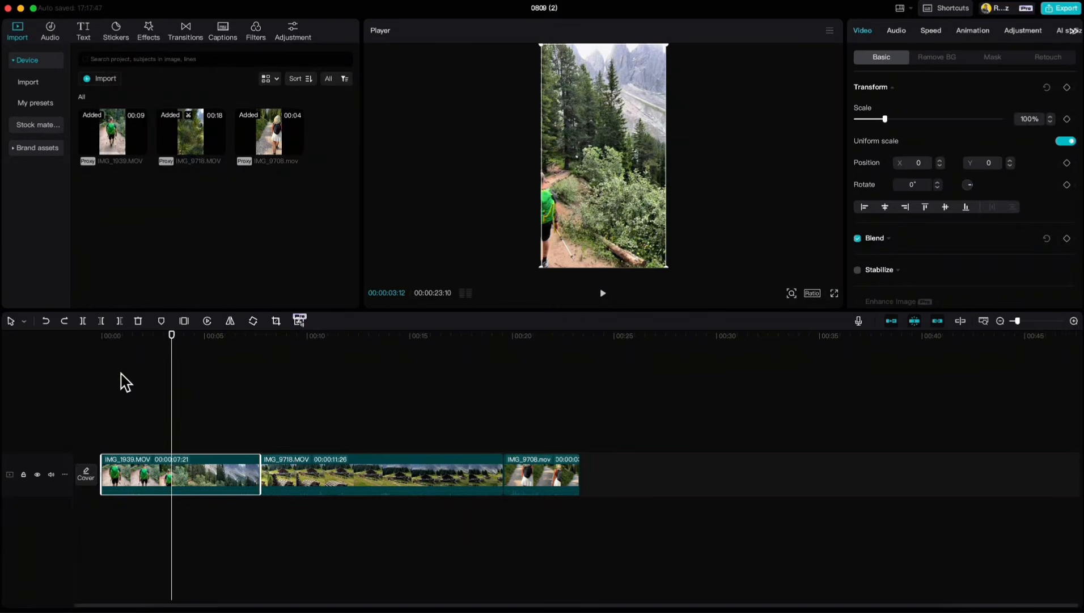
{"action": "key", "text": "q"}
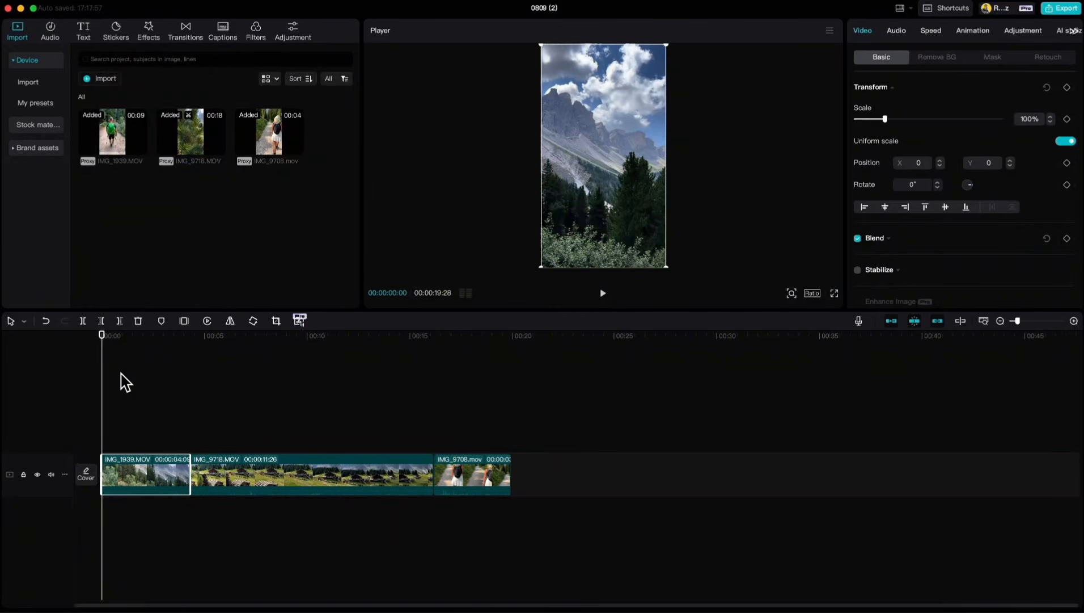
{"action": "left_click", "coordinate": [45, 320]}
- Try deleting the part of IMG_1939.MOV after 00:00:02:16, and undo that deletion
{"action": "left_click_drag", "start_coordinate": [102, 340], "coordinate": [154, 353]}
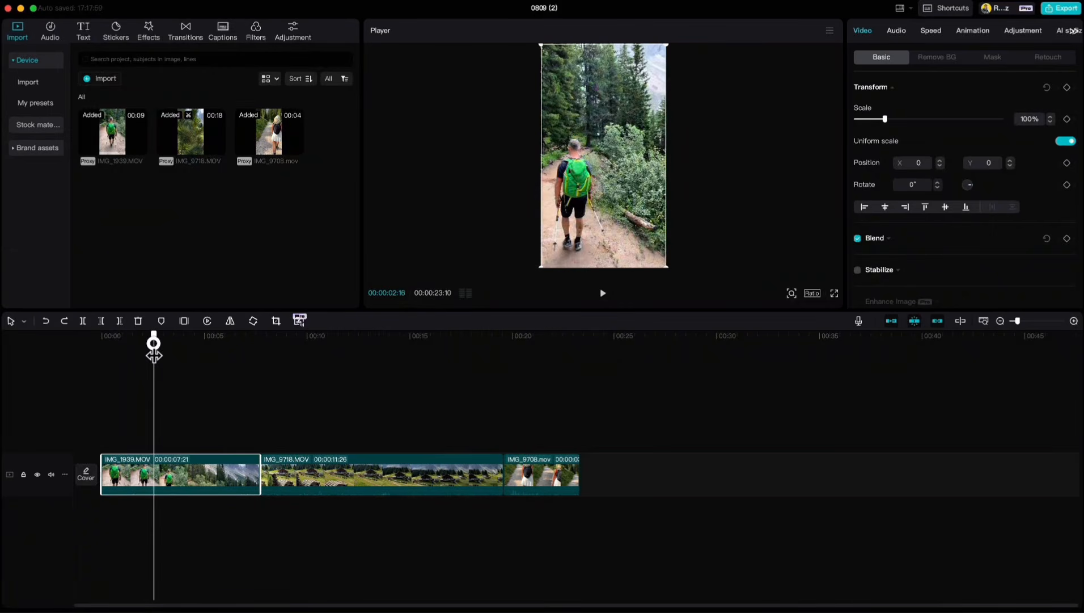
{"action": "left_click", "coordinate": [120, 321]}
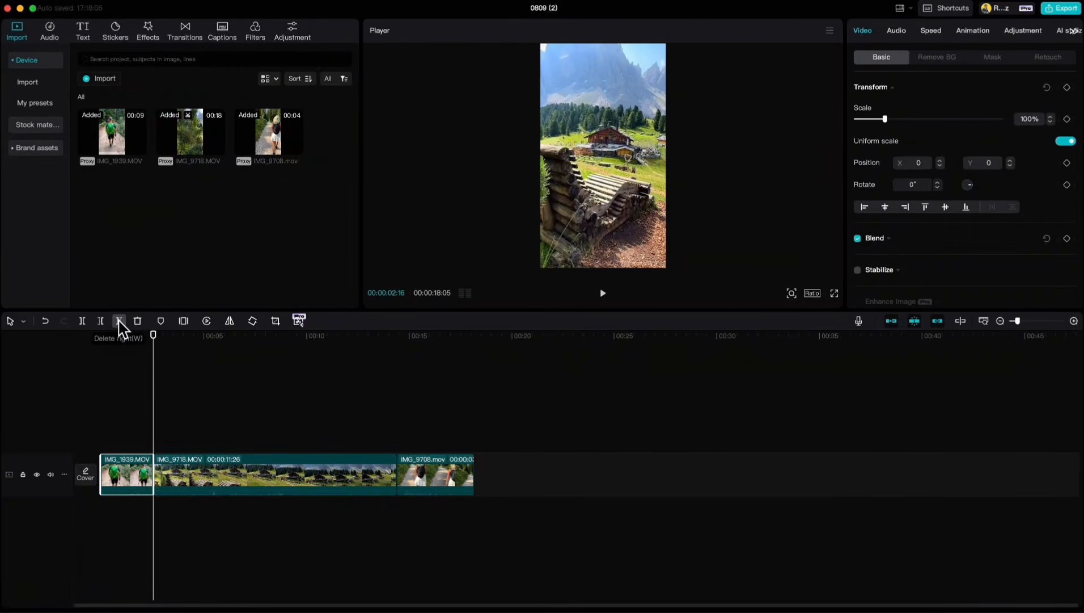
{"action": "left_click", "coordinate": [45, 321]}
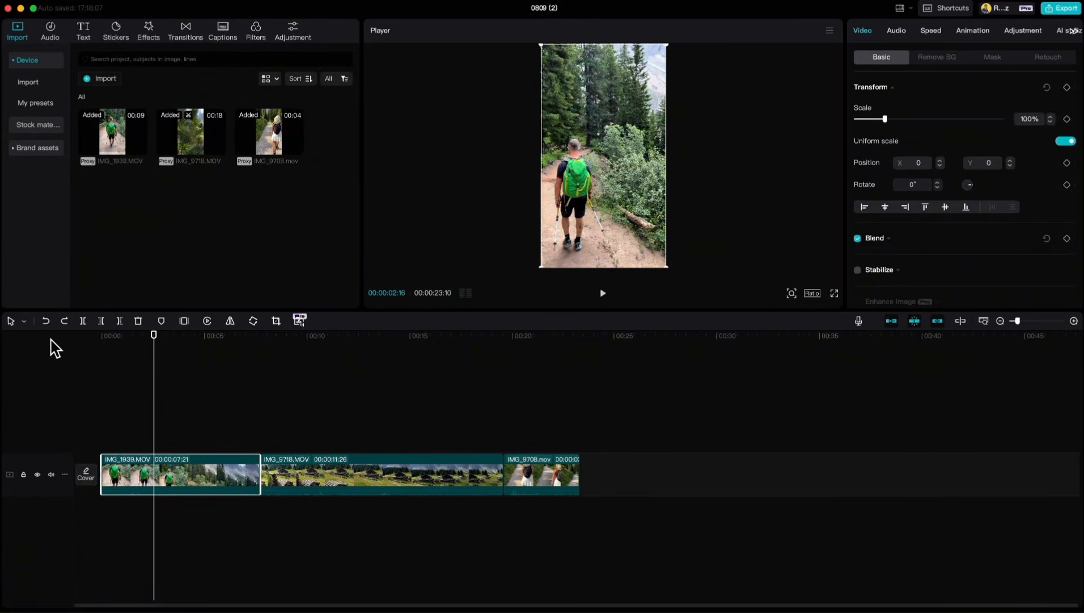
- Activate the Select tool and select IMG_9718.MOV, IMG_9708.mov and IMG_1939.MOV one after another on the timeline
{"action": "left_click", "coordinate": [25, 322]}
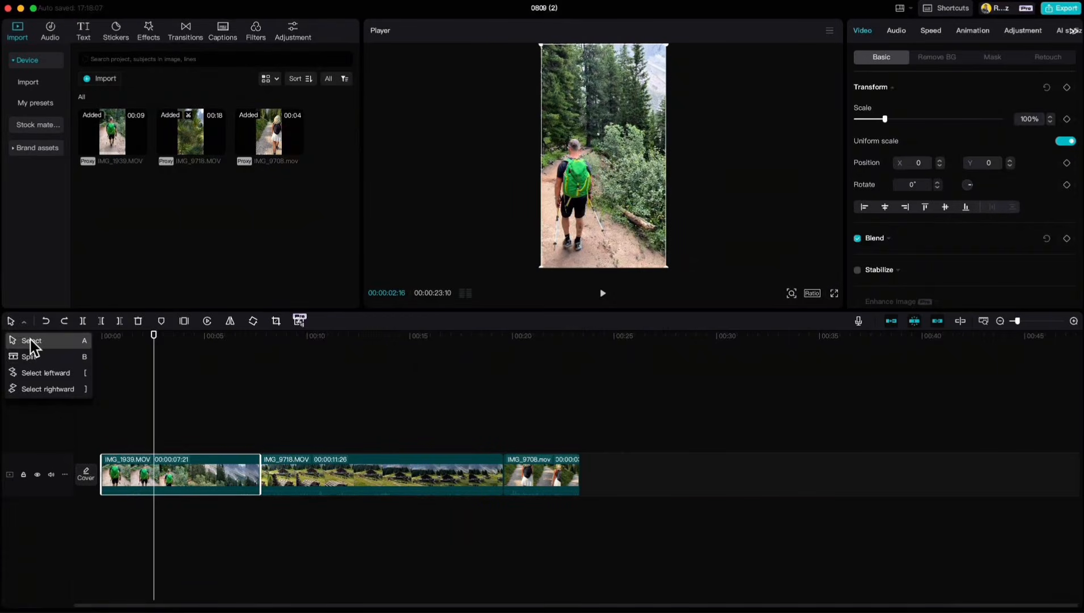
{"action": "left_click", "coordinate": [30, 340]}
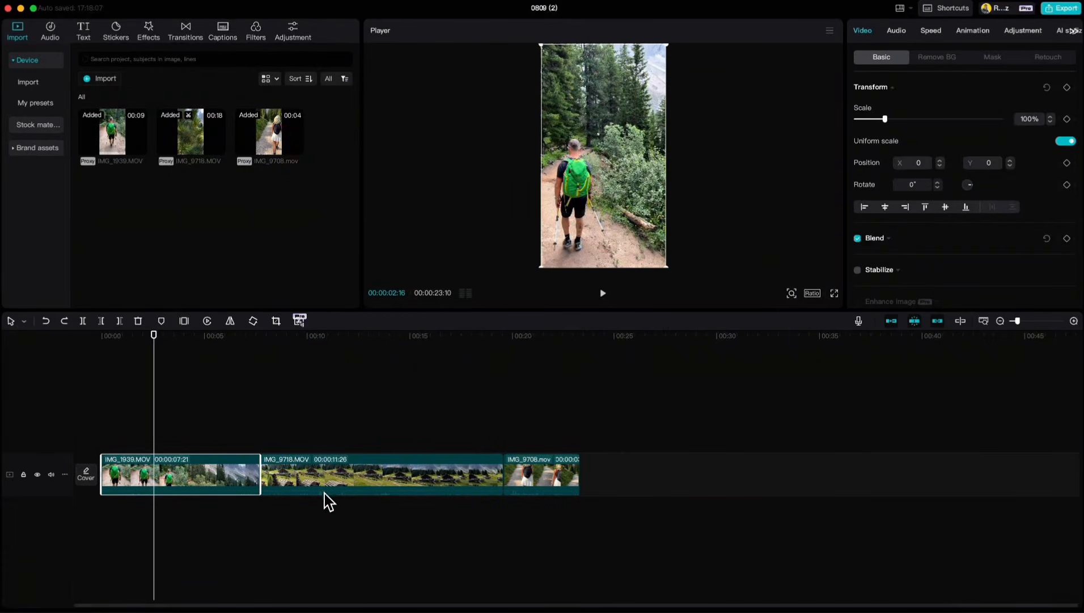
{"action": "left_click", "coordinate": [329, 478]}
{"action": "left_click", "coordinate": [532, 476]}
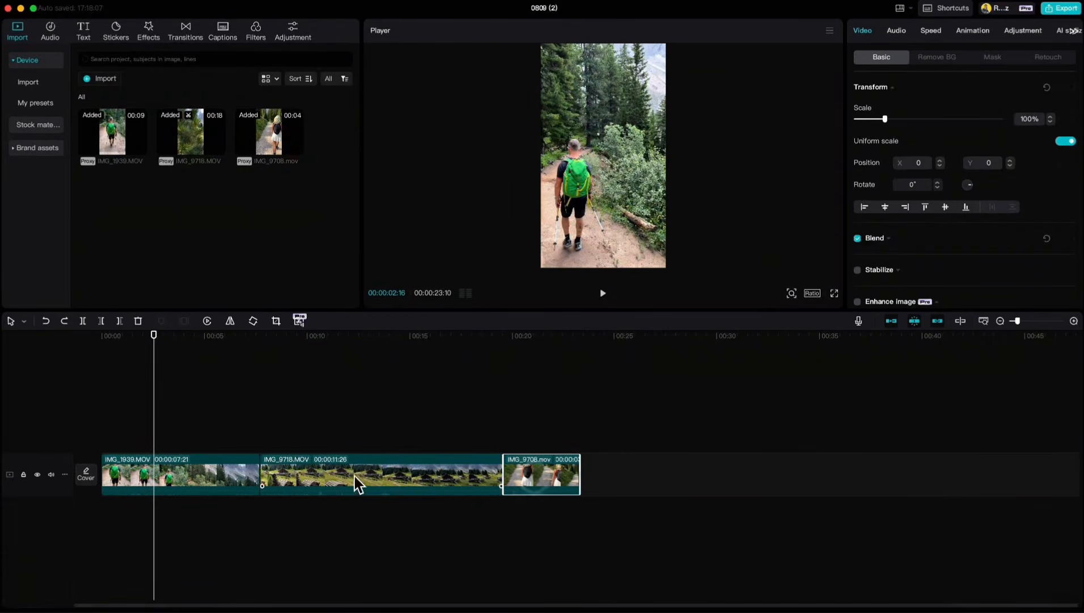
{"action": "left_click", "coordinate": [207, 473]}
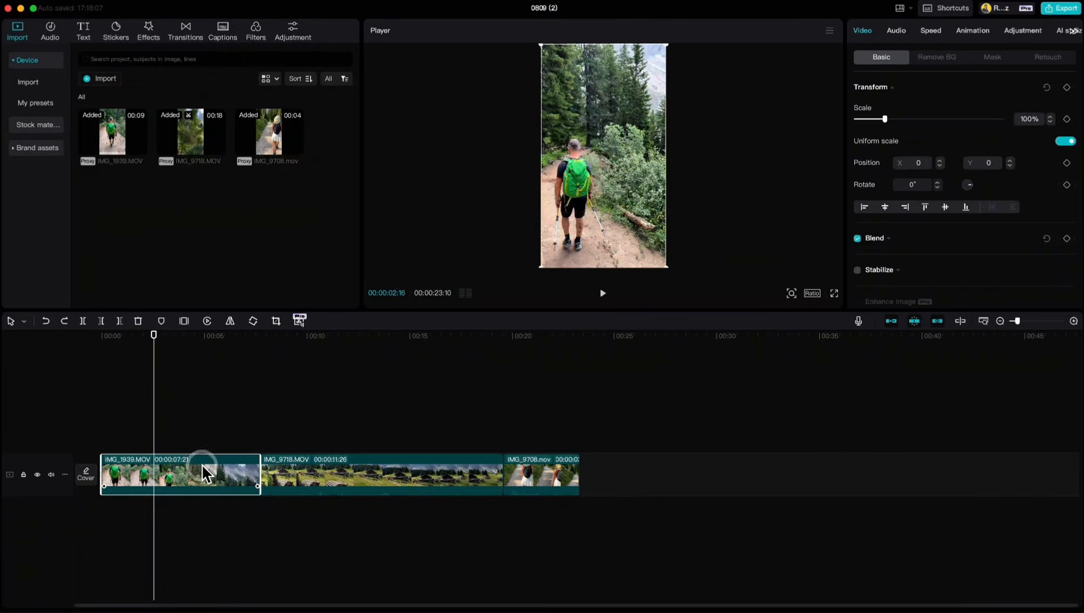
- Cut IMG_9718.MOV at three points with the Split tool, the first about 00:00:04:26 into the clip, and undo all three splits
{"action": "left_click", "coordinate": [24, 321]}
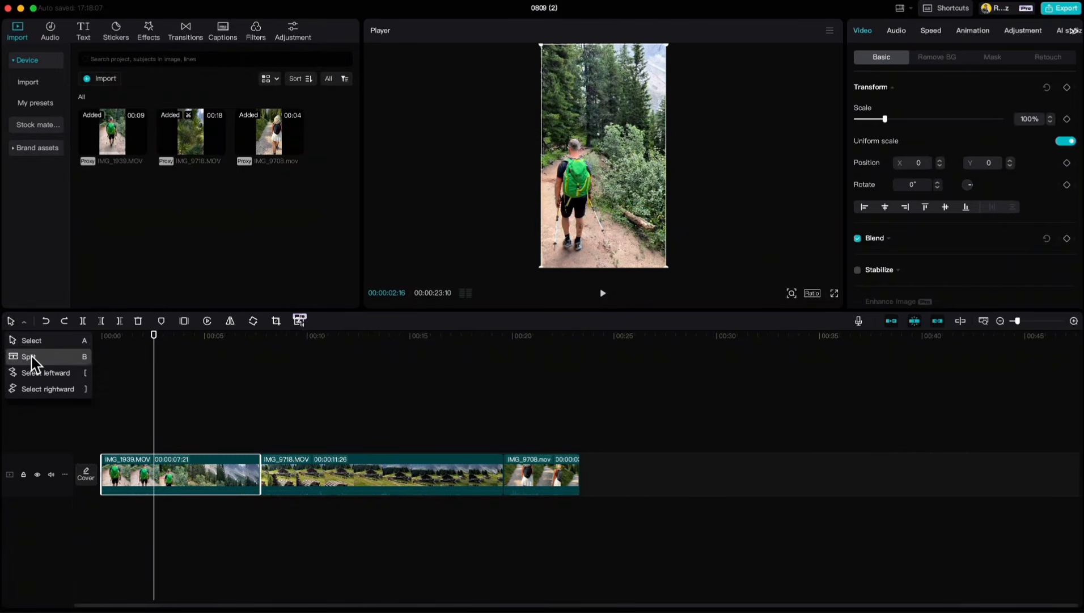
{"action": "left_click", "coordinate": [30, 356]}
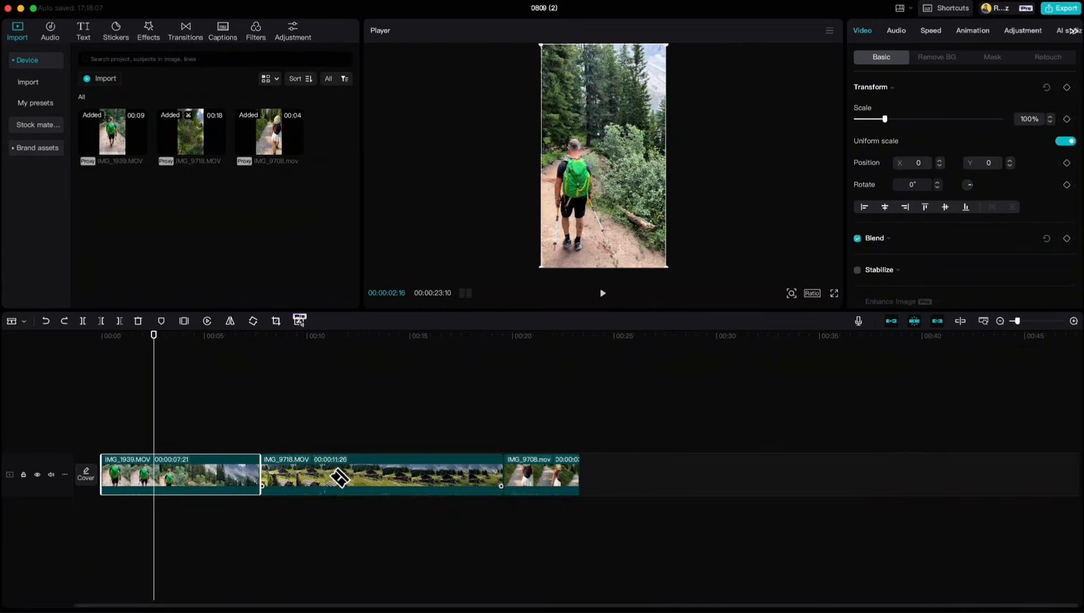
{"action": "left_click", "coordinate": [361, 475]}
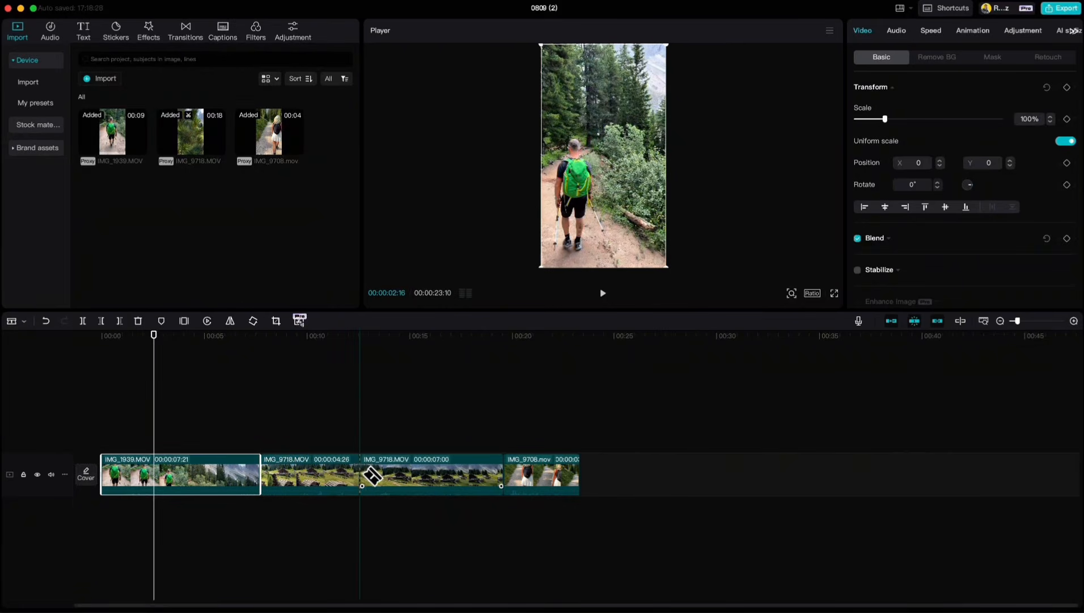
{"action": "left_click", "coordinate": [393, 474]}
{"action": "left_click", "coordinate": [450, 474]}
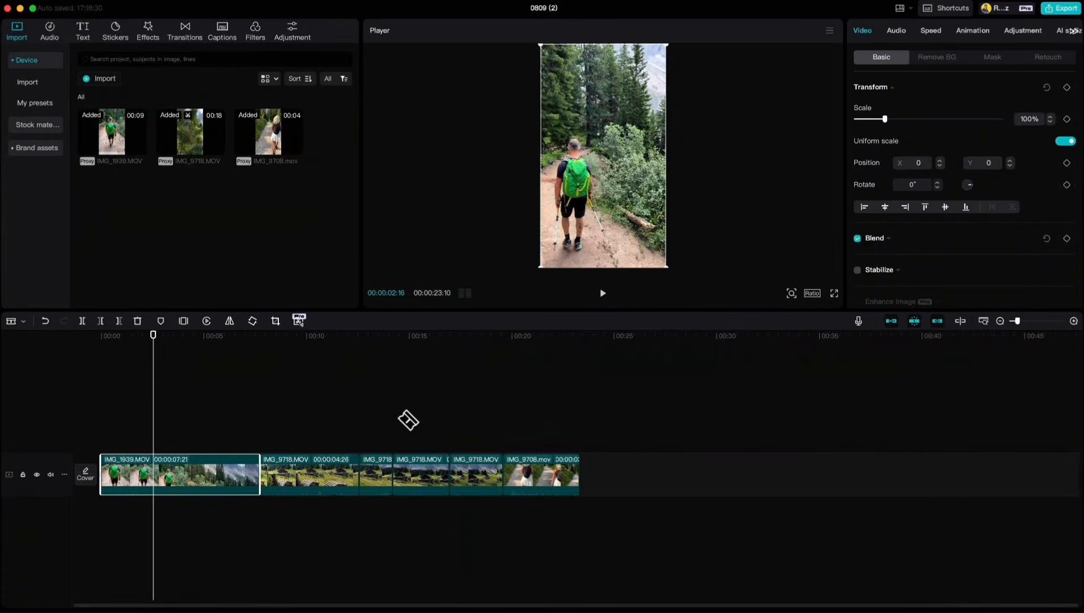
{"action": "key", "text": "super+z"}
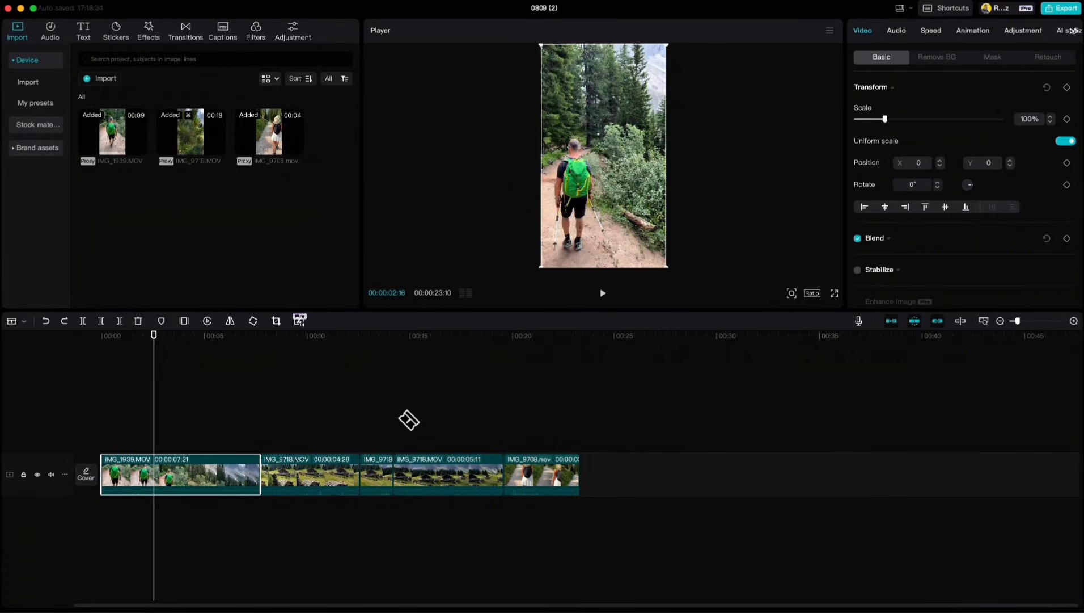
{"action": "key", "text": "super+z"}
{"action": "key", "text": "super+z"}
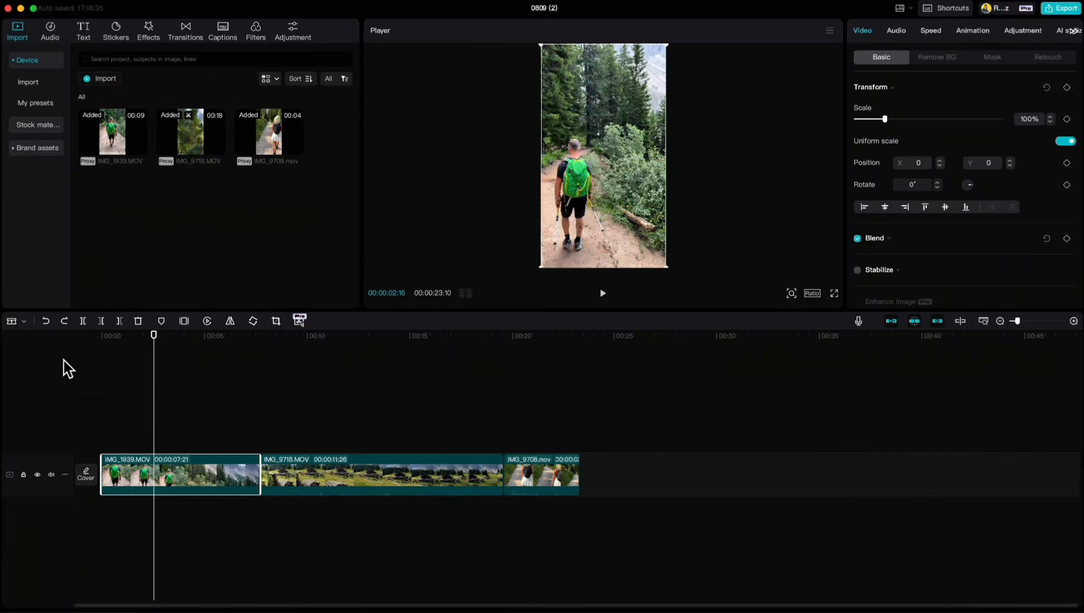
- Select IMG_9718.MOV and the clip before it using Select leftward, and clear the selection
{"action": "left_click", "coordinate": [25, 322]}
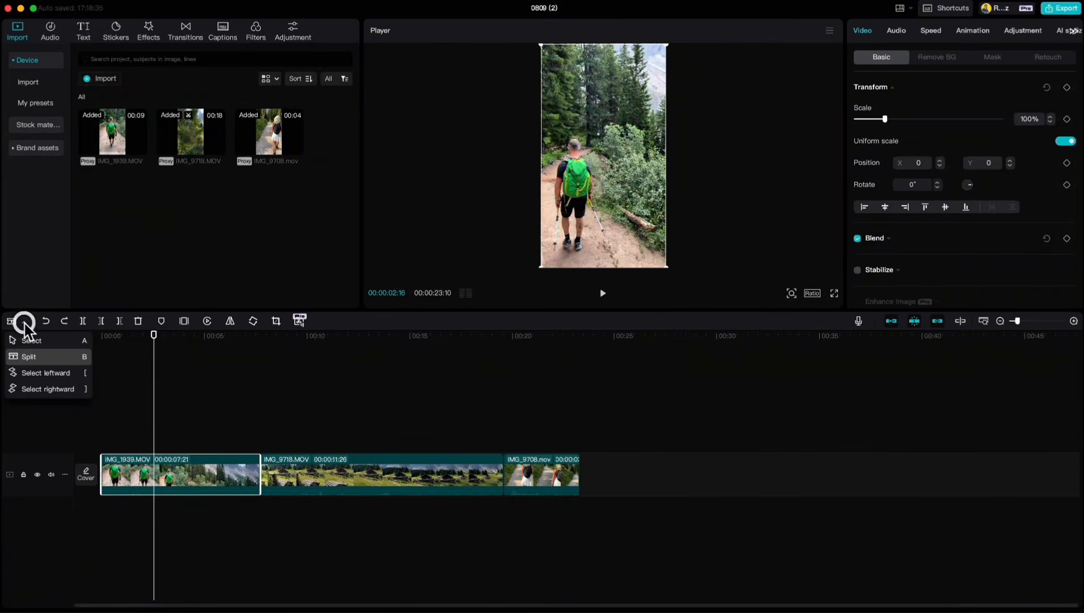
{"action": "left_click", "coordinate": [35, 374]}
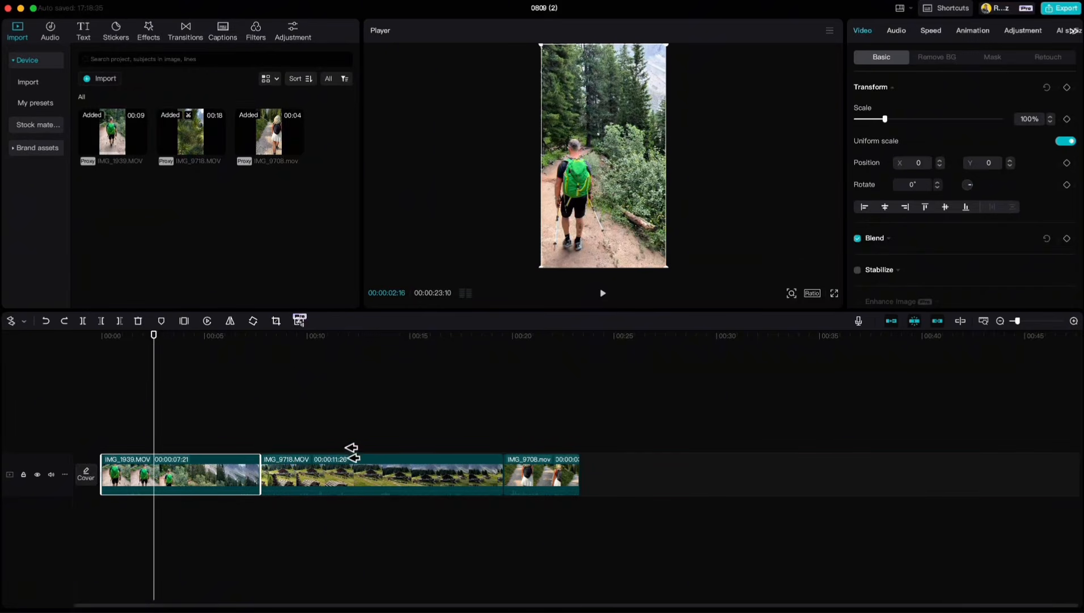
{"action": "left_click", "coordinate": [389, 475]}
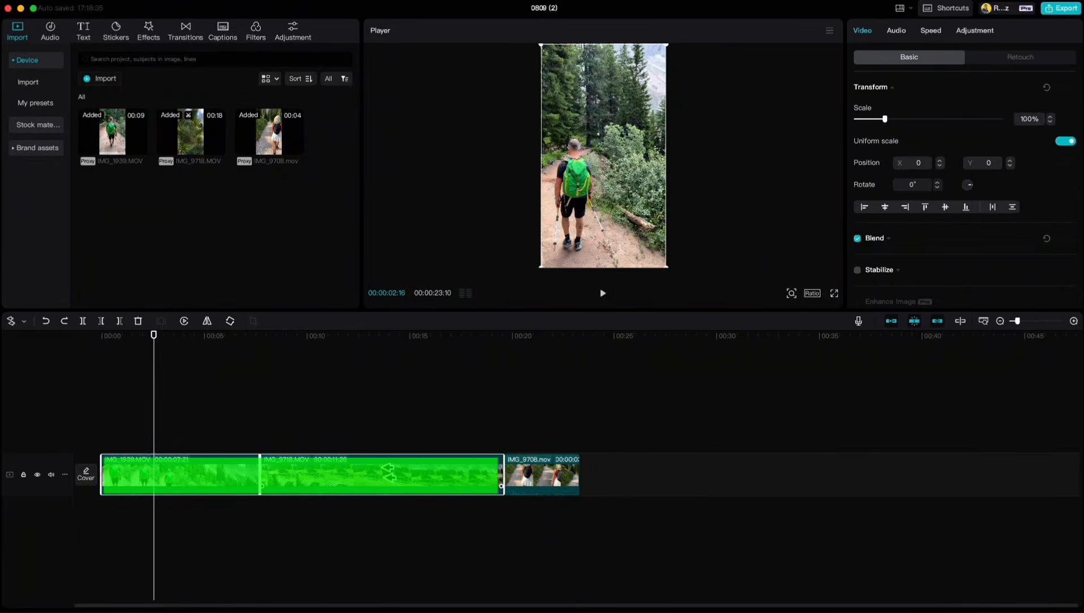
{"action": "left_click", "coordinate": [368, 408]}
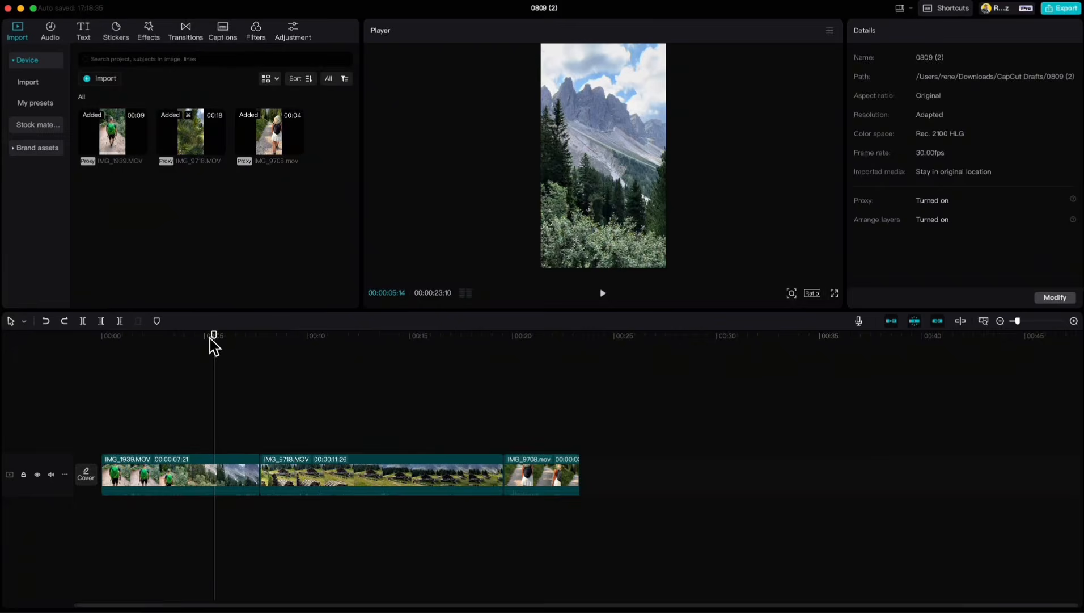
- Select IMG_9718.MOV and the clip after it using Select rightward, and return to the Select tool
{"action": "left_click_drag", "start_coordinate": [212, 340], "coordinate": [194, 341]}
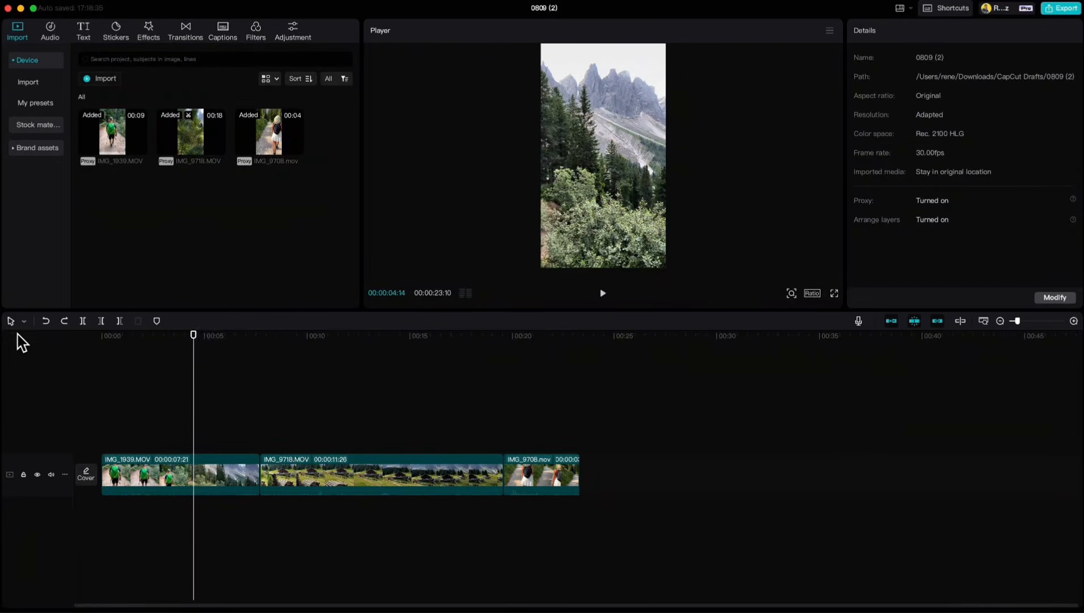
{"action": "left_click", "coordinate": [23, 321]}
{"action": "left_click", "coordinate": [32, 387]}
{"action": "left_click", "coordinate": [327, 430]}
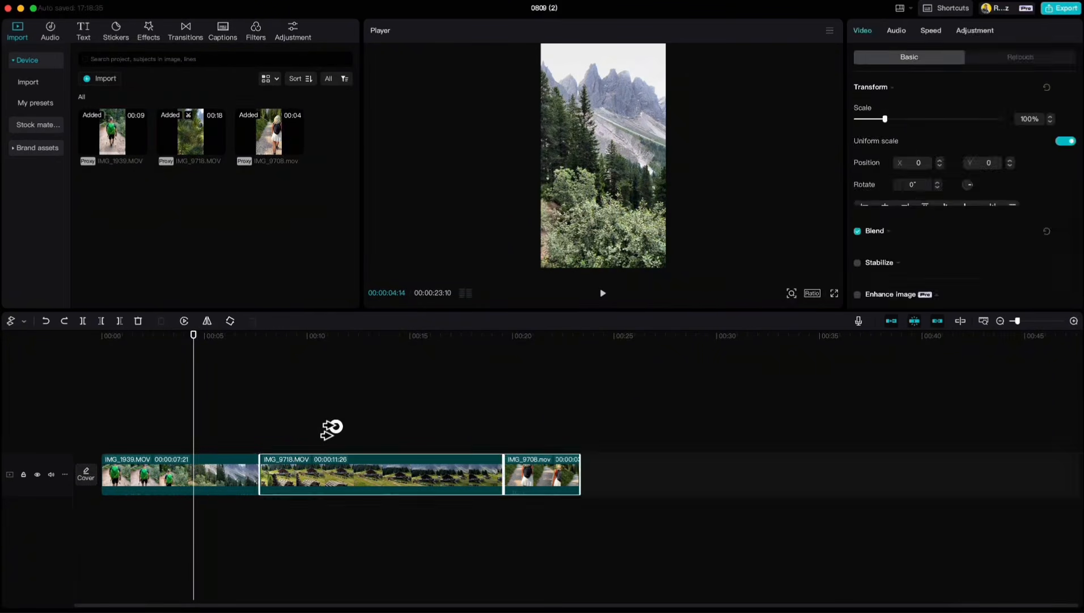
{"action": "left_click", "coordinate": [337, 475]}
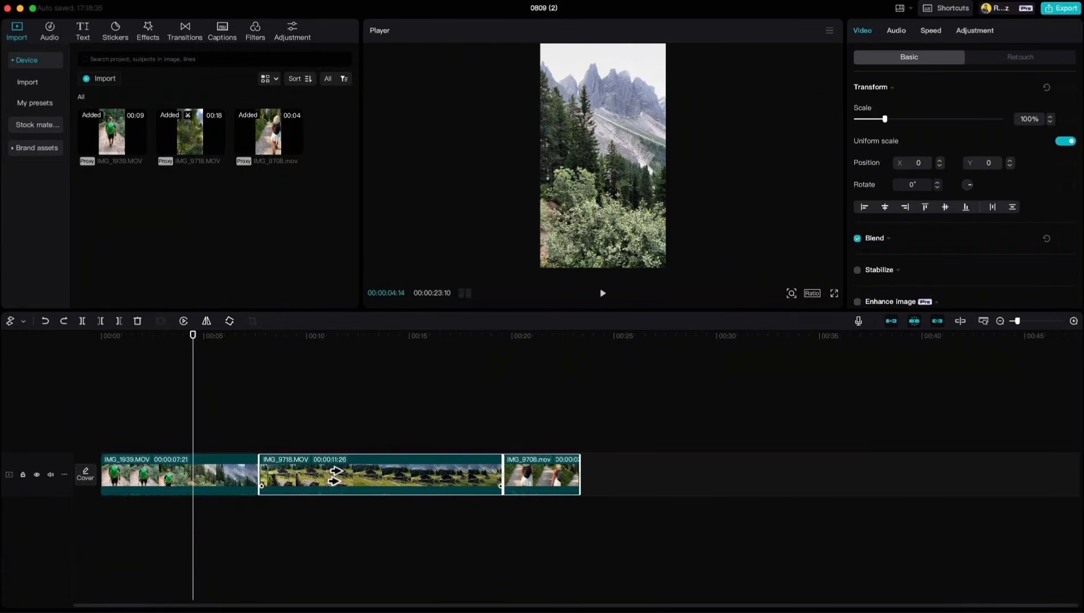
{"action": "left_click", "coordinate": [24, 321]}
{"action": "key", "text": "a"}
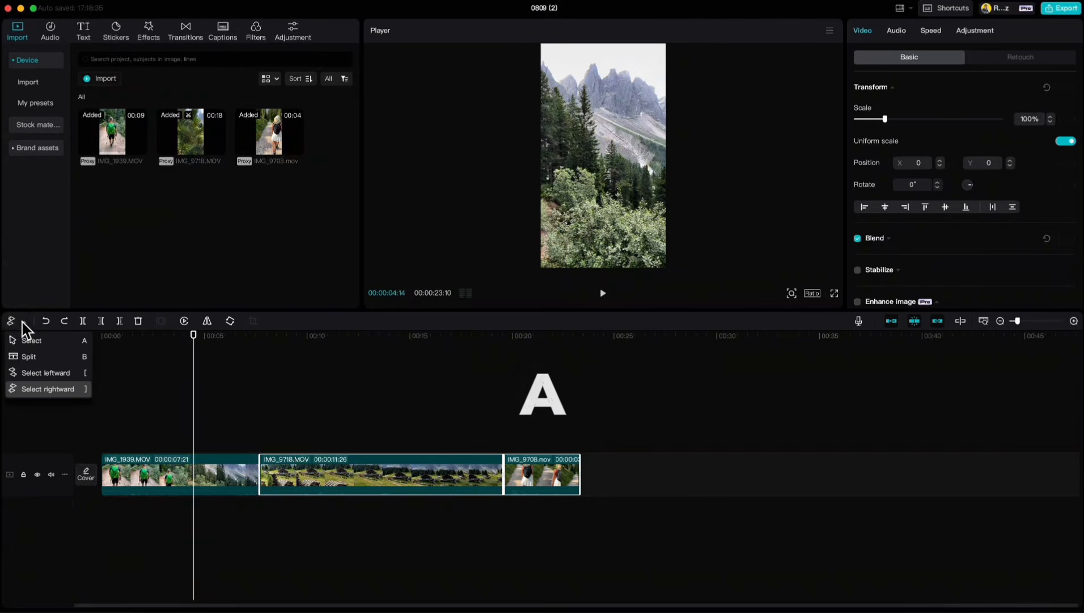
{"action": "left_click", "coordinate": [23, 340]}
- Try inserting a freeze frame in IMG_1939.MOV at 00:00:01:14, and undo the insertion
{"action": "left_click", "coordinate": [169, 386]}
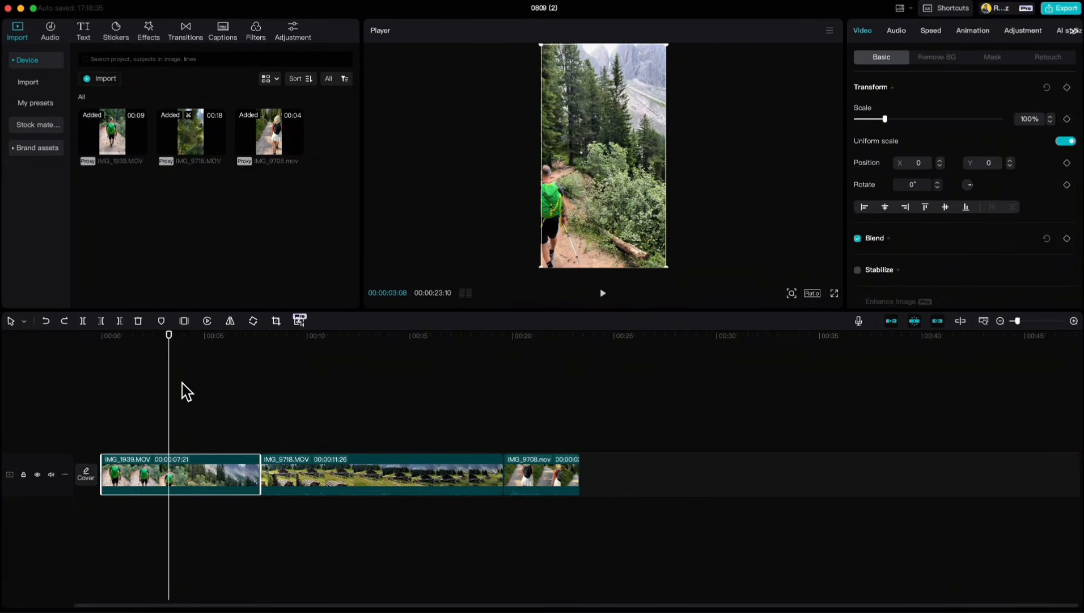
{"action": "left_click_drag", "start_coordinate": [168, 339], "coordinate": [131, 359]}
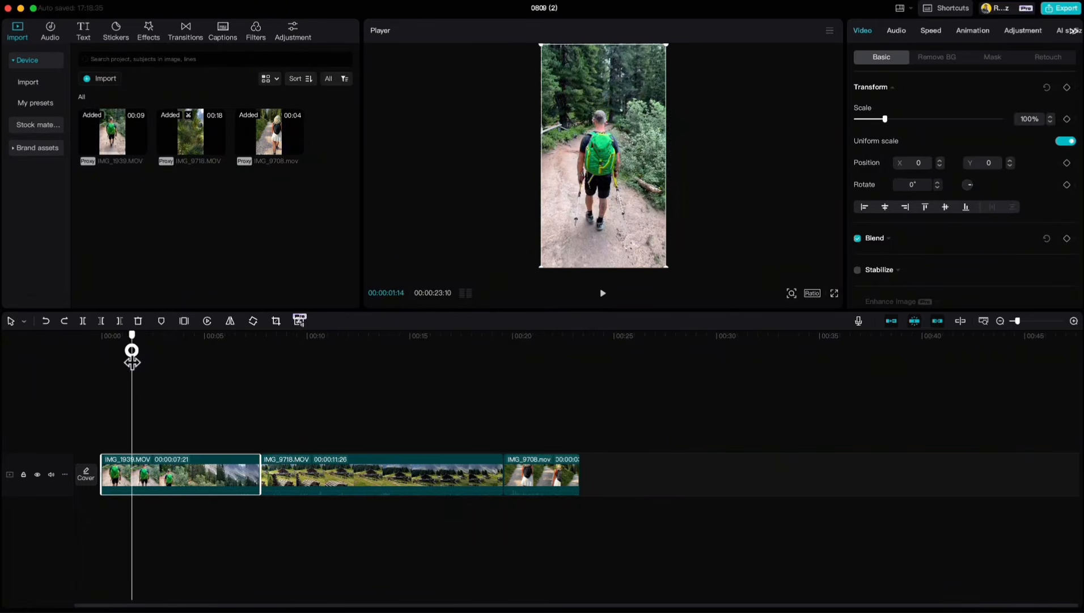
{"action": "left_click", "coordinate": [182, 321]}
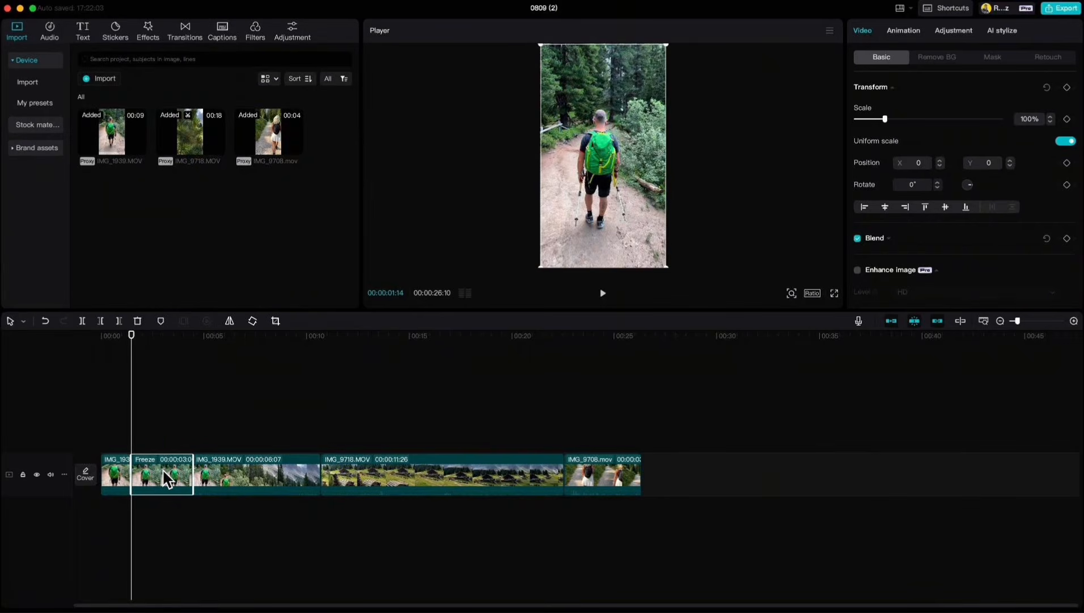
{"action": "left_click", "coordinate": [45, 321]}
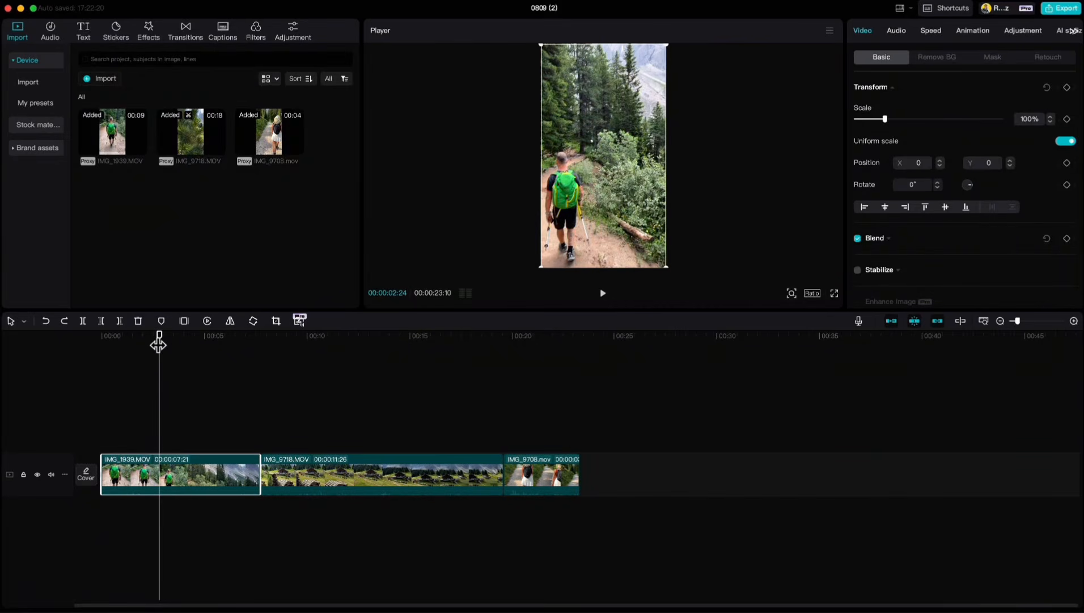
- Reverse the IMG_1939.MOV clip and preview it from the start of the timeline
{"action": "left_click", "coordinate": [207, 322]}
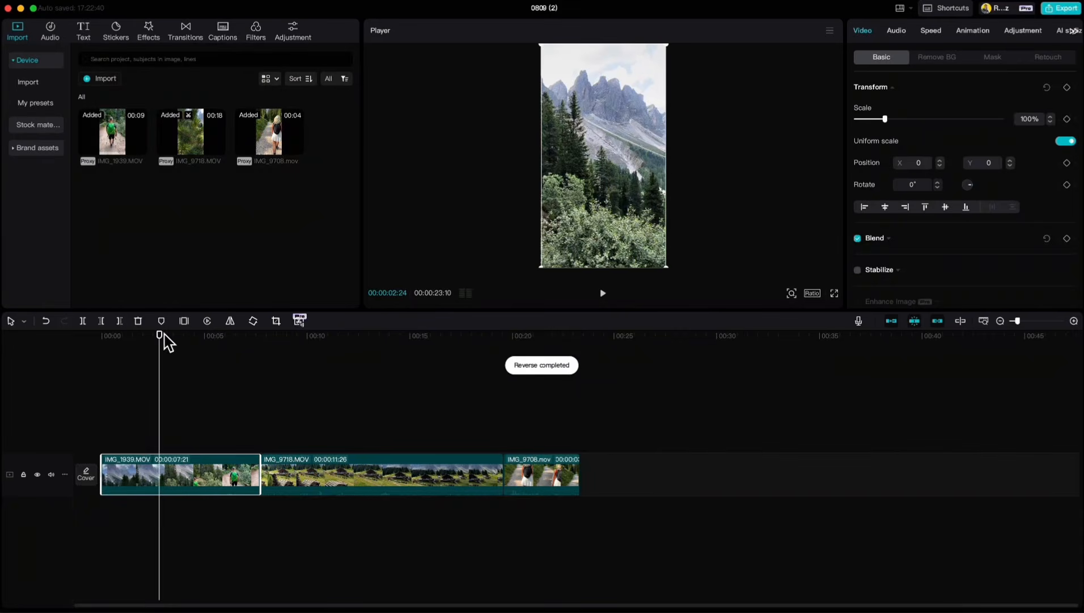
{"action": "left_click_drag", "start_coordinate": [160, 339], "coordinate": [103, 354]}
{"action": "key", "text": "space"}
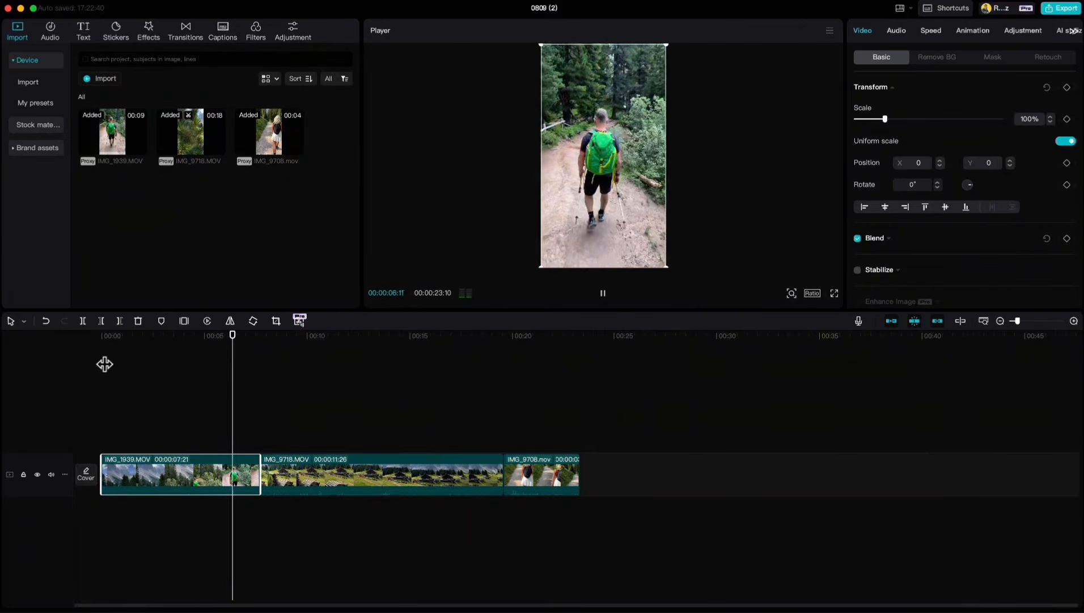
- Stop the preview and undo the reversal of the IMG_1939.MOV clip
{"action": "key", "text": "space"}
{"action": "left_click", "coordinate": [46, 321]}
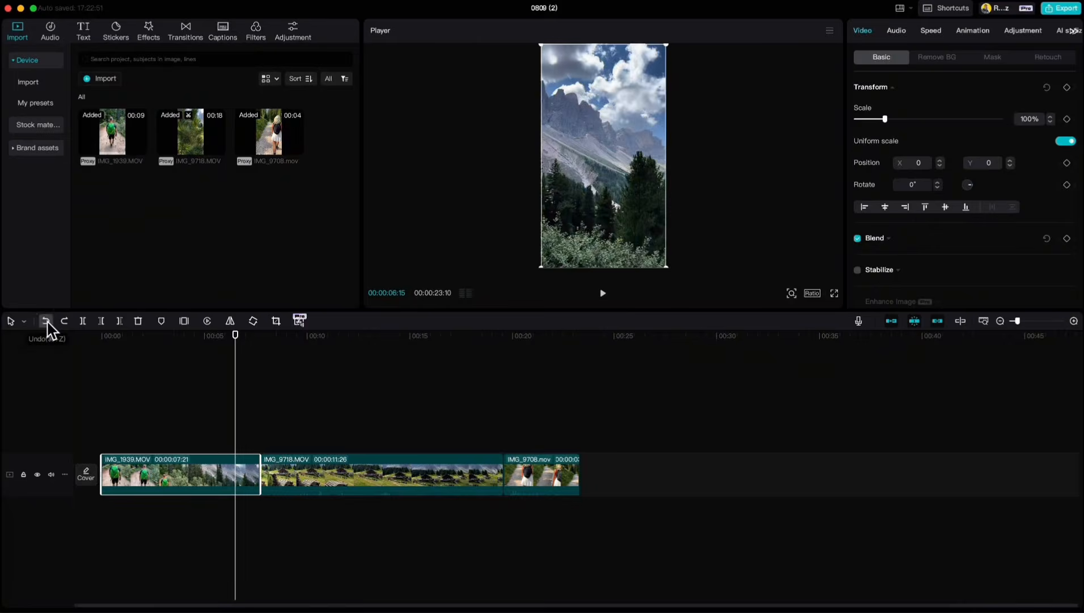
- Try mirroring the IMG_1939.MOV clip with the playhead at 00:00:02:17, and flip it back
{"action": "left_click_drag", "start_coordinate": [235, 343], "coordinate": [154, 363]}
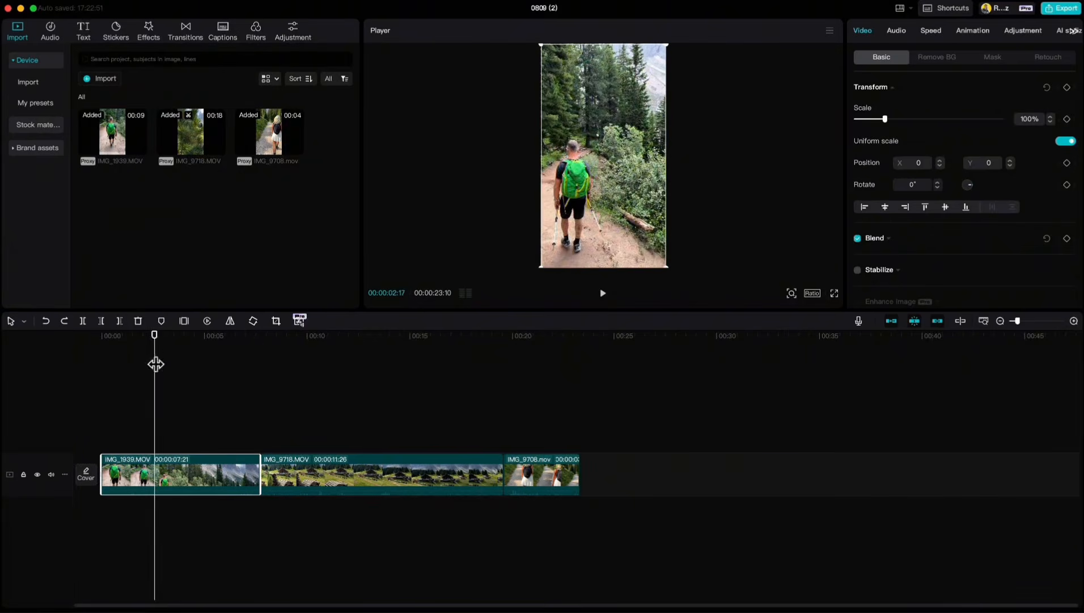
{"action": "left_click", "coordinate": [231, 321]}
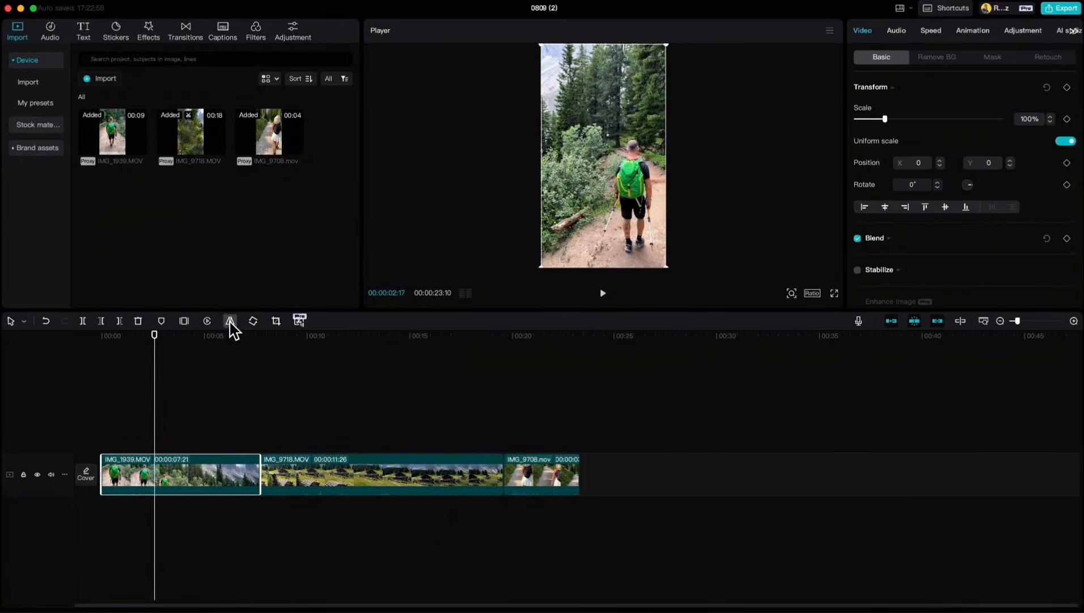
{"action": "left_click", "coordinate": [230, 321]}
- Rotate the IMG_1939.MOV clip through a full turn in 90° increments, up to 360°
{"action": "left_click", "coordinate": [253, 321]}
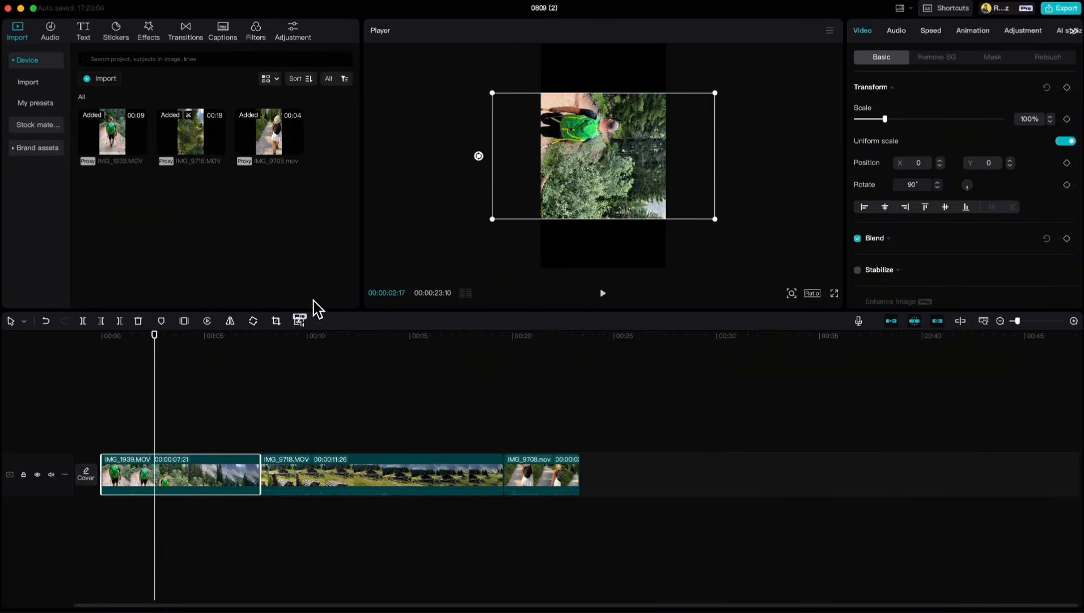
{"action": "left_click", "coordinate": [254, 321]}
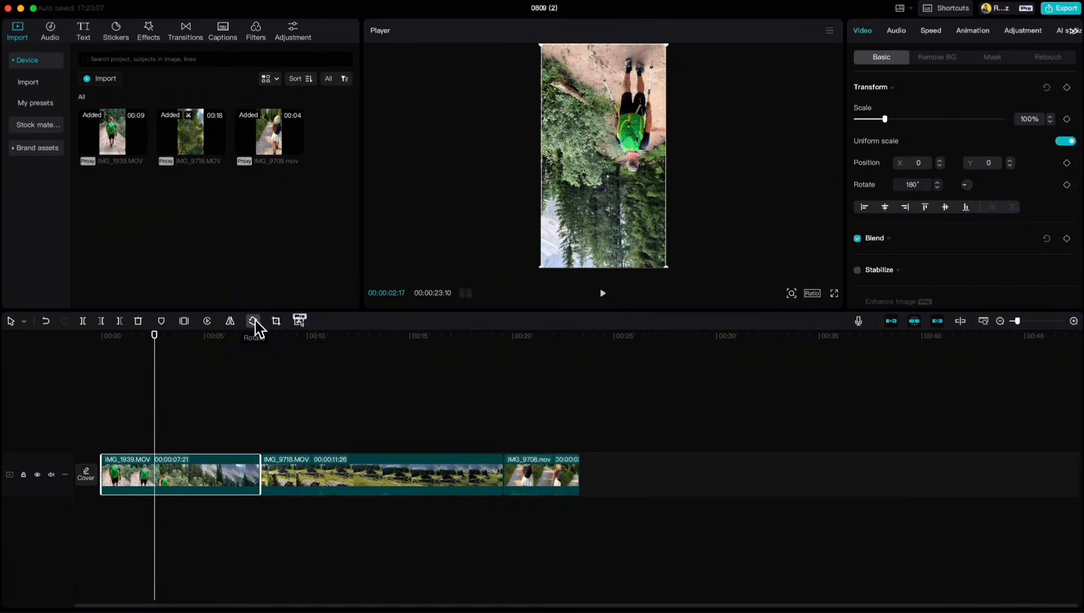
{"action": "left_click", "coordinate": [254, 321]}
{"action": "left_click", "coordinate": [253, 321]}
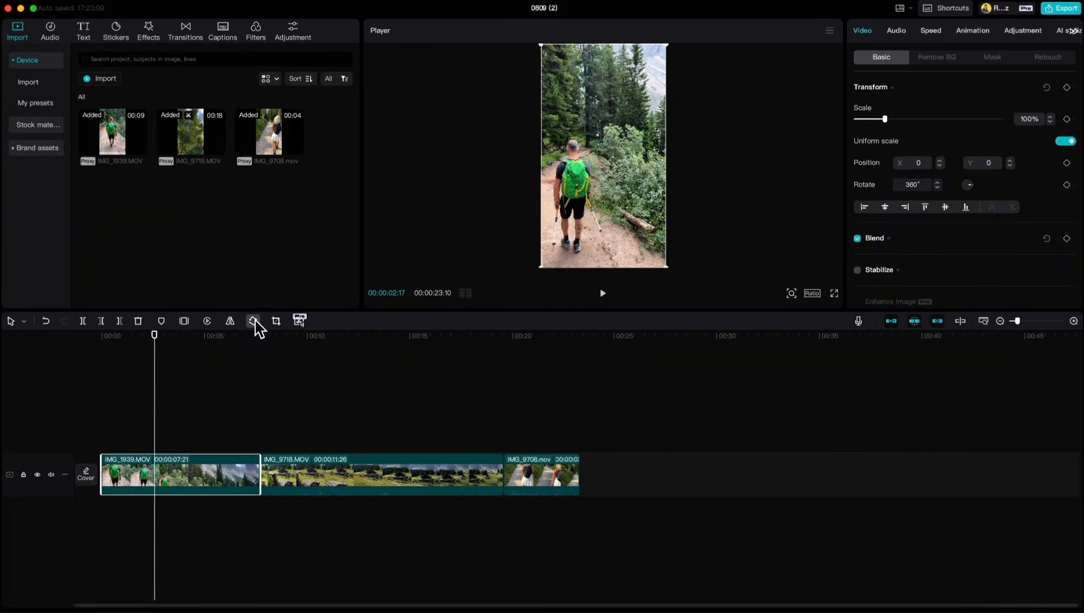
- Try cropping IMG_1939.MOV at a free ratio by pulling in its upper-right corner, and discard the crop
{"action": "left_click", "coordinate": [276, 321]}
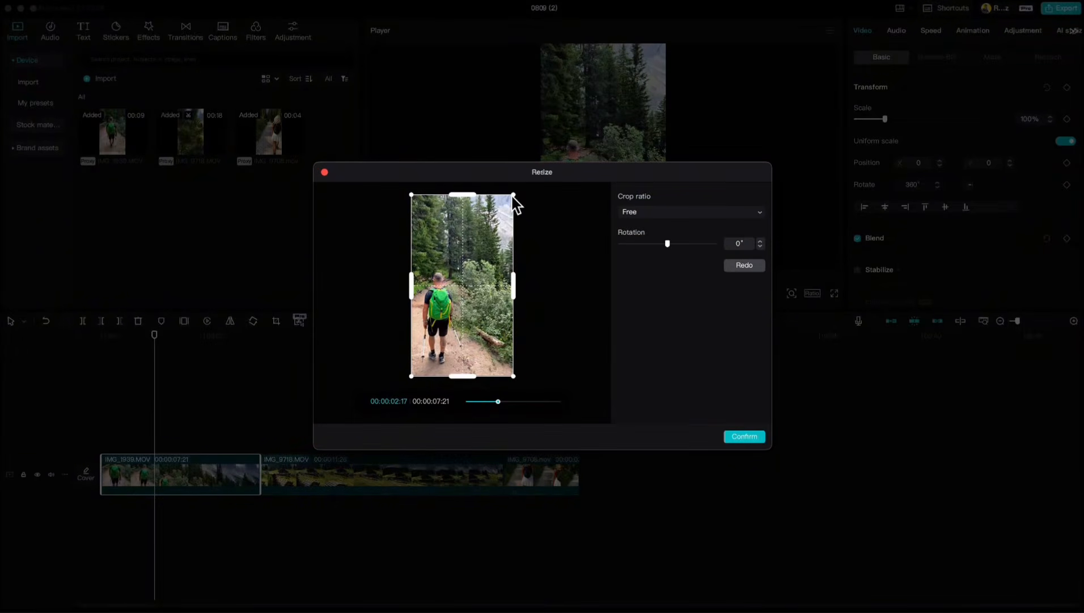
{"action": "left_click_drag", "start_coordinate": [513, 196], "coordinate": [488, 226]}
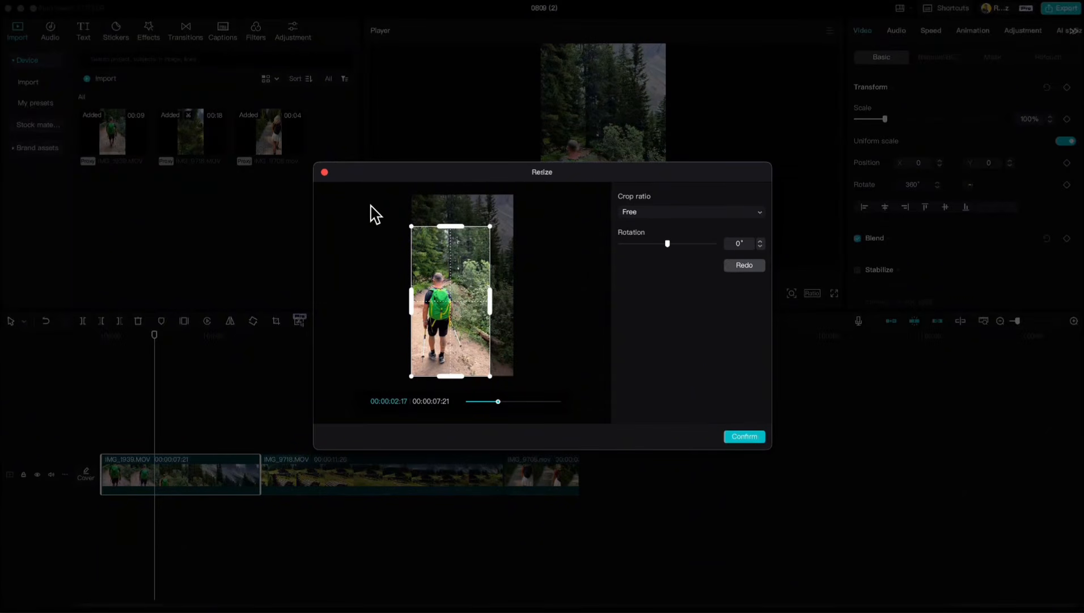
{"action": "left_click", "coordinate": [324, 172]}
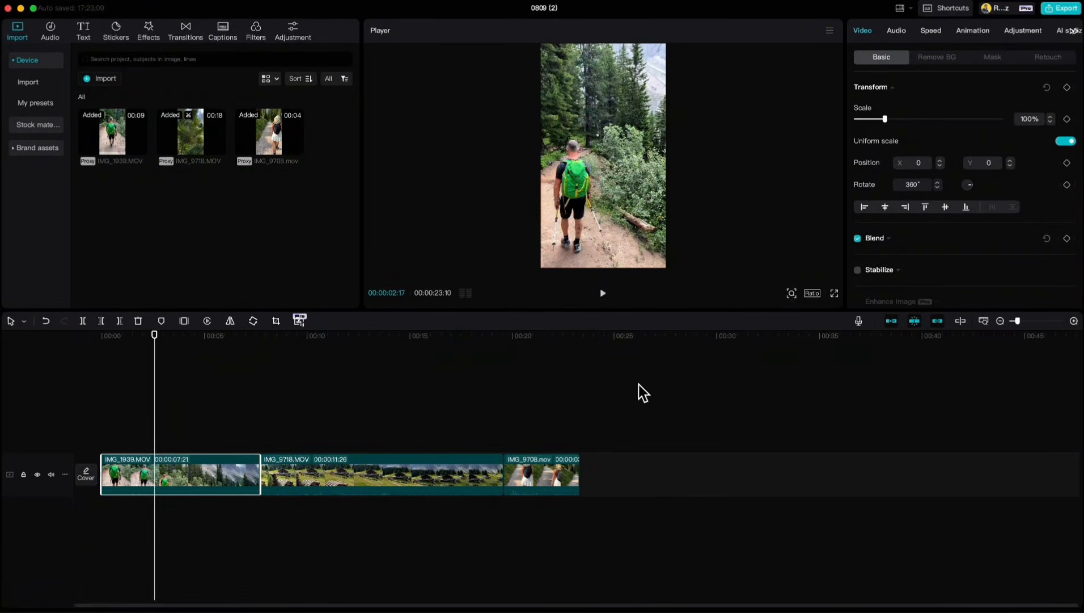
- Look at the voiceover recording settings, close them without recording, and reselect the IMG_1939.MOV clip
{"action": "left_click", "coordinate": [859, 324]}
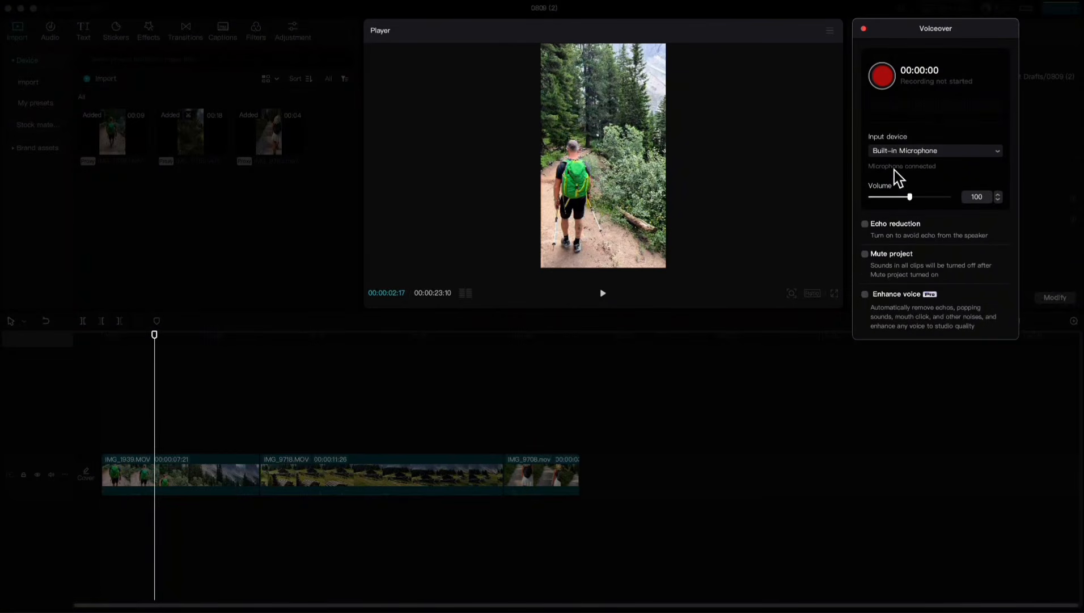
{"action": "left_click", "coordinate": [864, 28]}
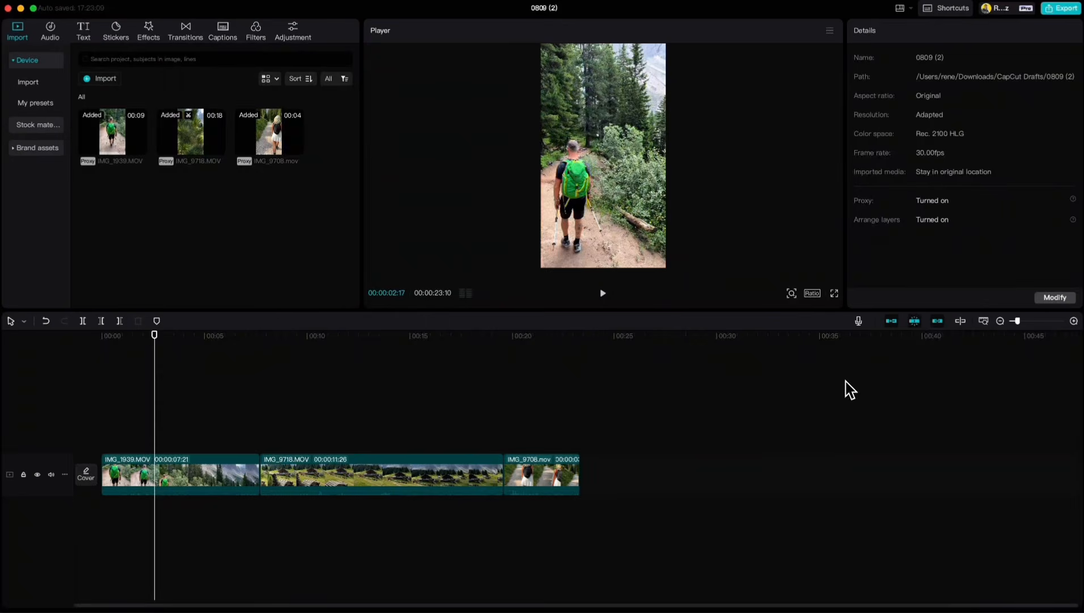
{"action": "left_click", "coordinate": [229, 478]}
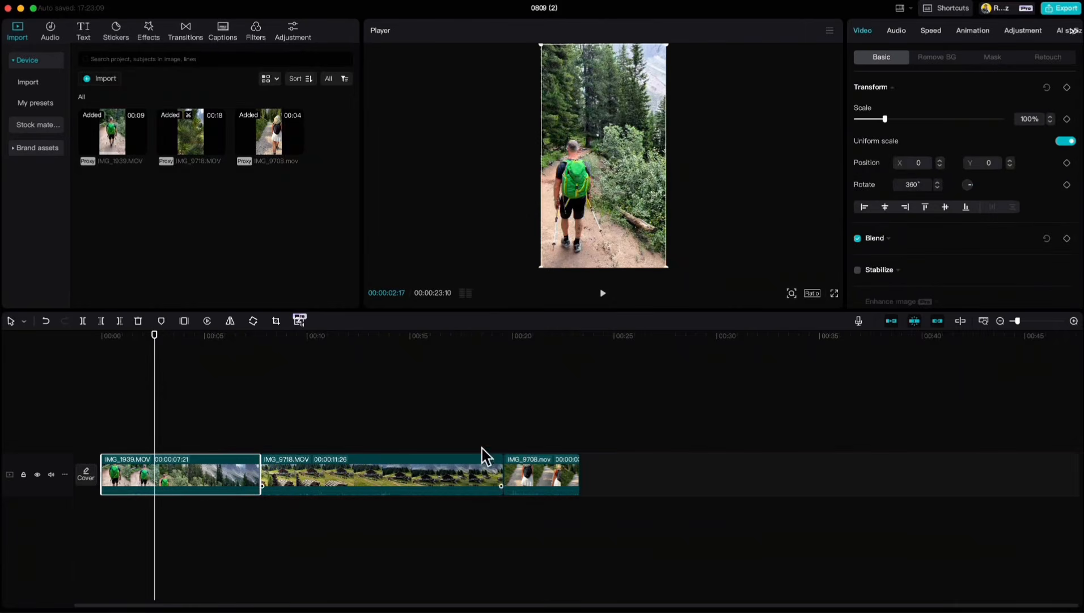
- Move IMG_9708.mov out to about 26 seconds with the main track magnet off, and reorder it ahead of IMG_9718.MOV with the magnet back on
{"action": "left_click", "coordinate": [892, 329]}
{"action": "left_click_drag", "start_coordinate": [570, 476], "coordinate": [641, 468]}
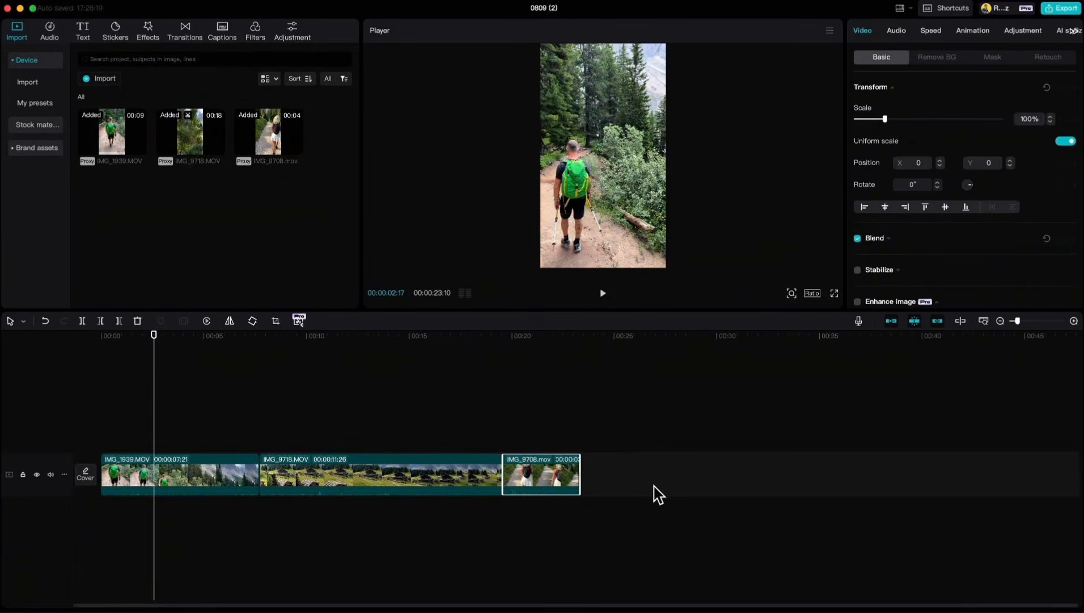
{"action": "left_click", "coordinate": [891, 320]}
{"action": "left_click_drag", "start_coordinate": [567, 476], "coordinate": [692, 474]}
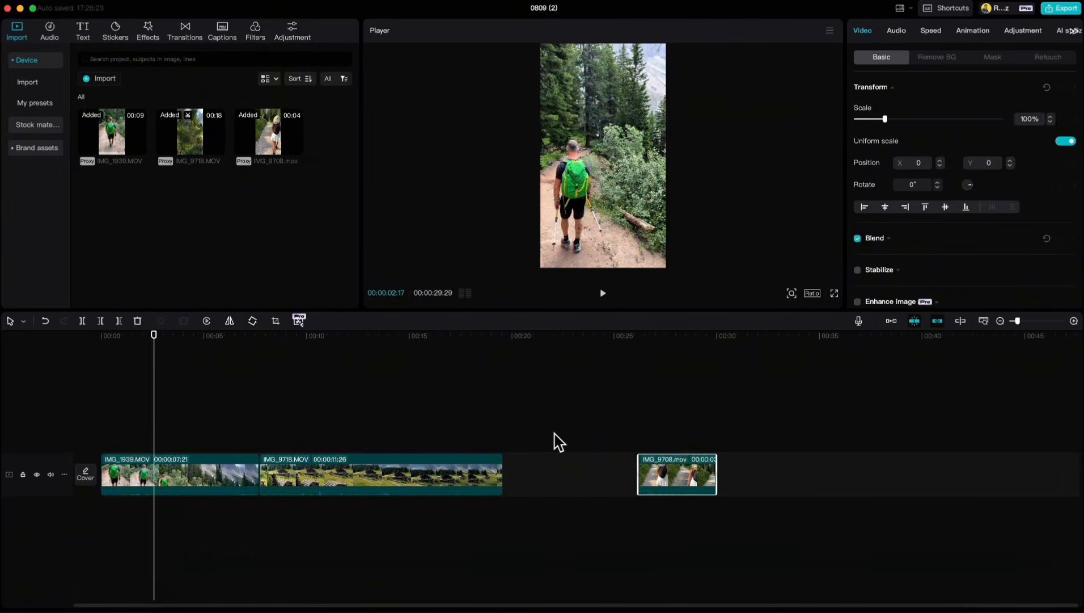
{"action": "left_click_drag", "start_coordinate": [554, 432], "coordinate": [618, 548]}
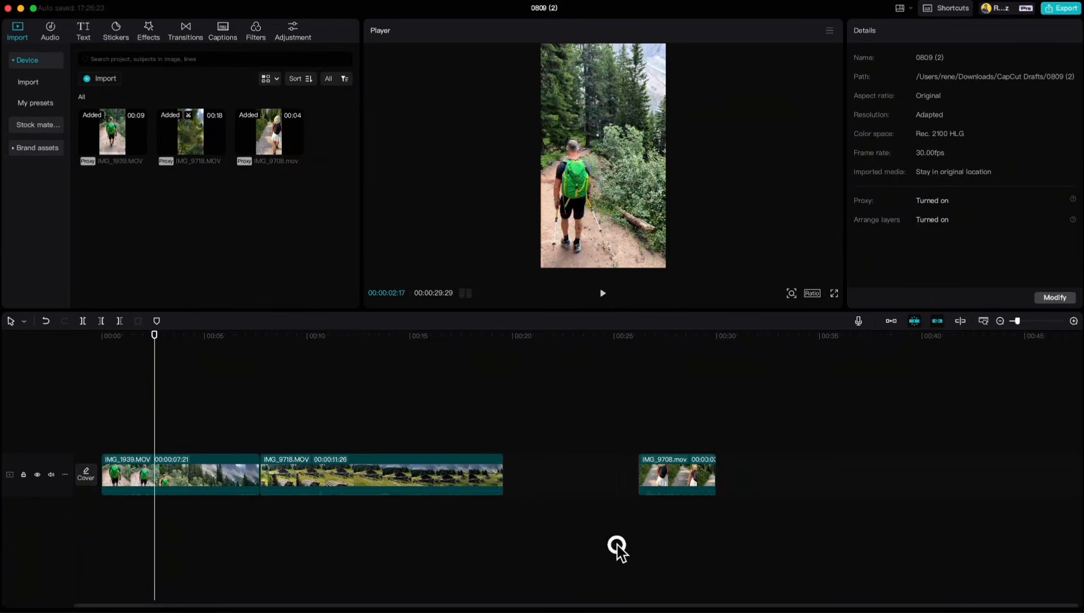
{"action": "left_click", "coordinate": [891, 321]}
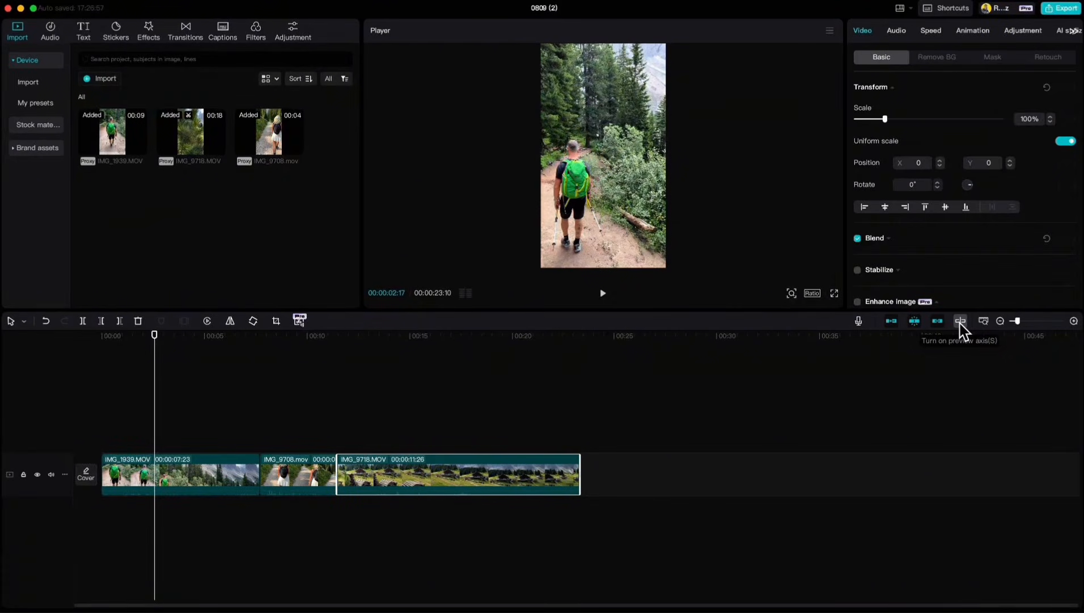
- Try the preview axis on the timeline, turn it off again, and scrub the playhead to 00:00:03:06
{"action": "left_click", "coordinate": [960, 321]}
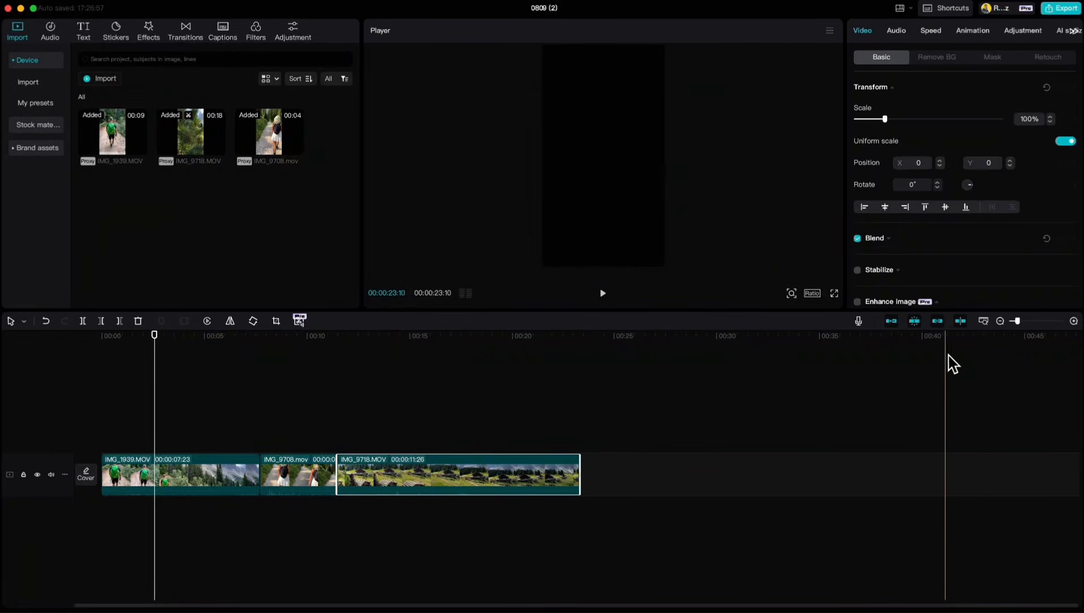
{"action": "left_click", "coordinate": [960, 322]}
{"action": "left_click_drag", "start_coordinate": [154, 391], "coordinate": [276, 400]}
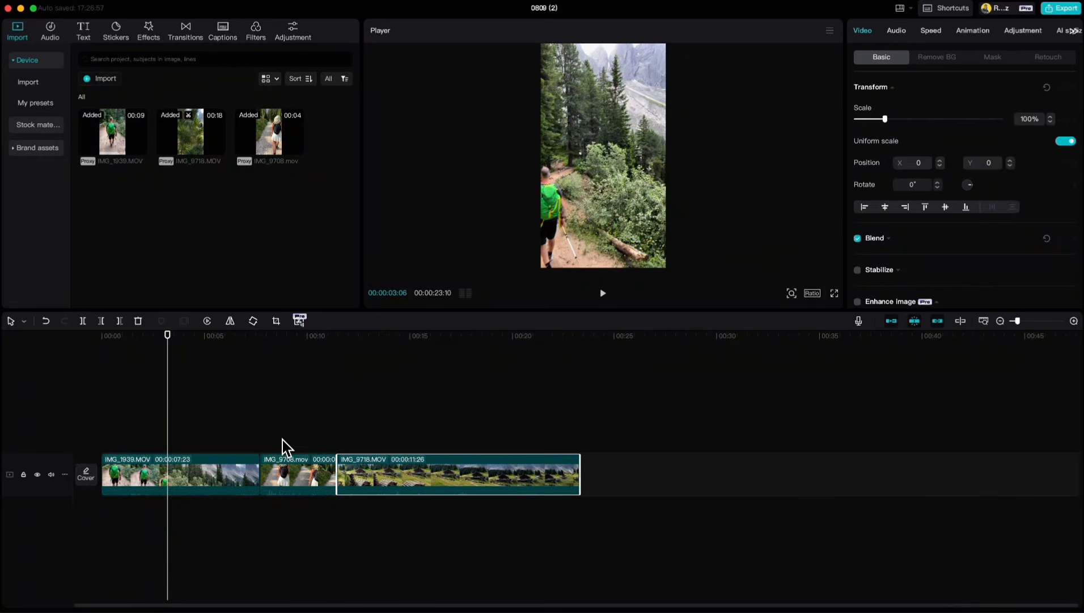
- Move IMG_9708.mov onto a new track above the main track, starting at about 00:00:04:07 over IMG_1939.MOV
{"action": "left_click", "coordinate": [294, 469]}
{"action": "left_click", "coordinate": [290, 469]}
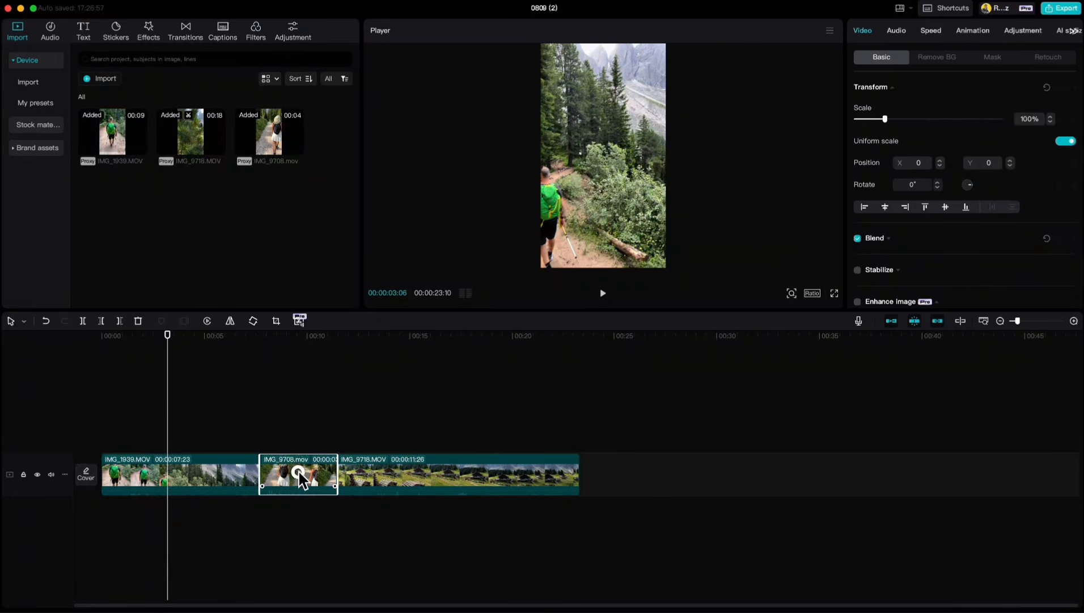
{"action": "left_click_drag", "start_coordinate": [299, 472], "coordinate": [228, 434]}
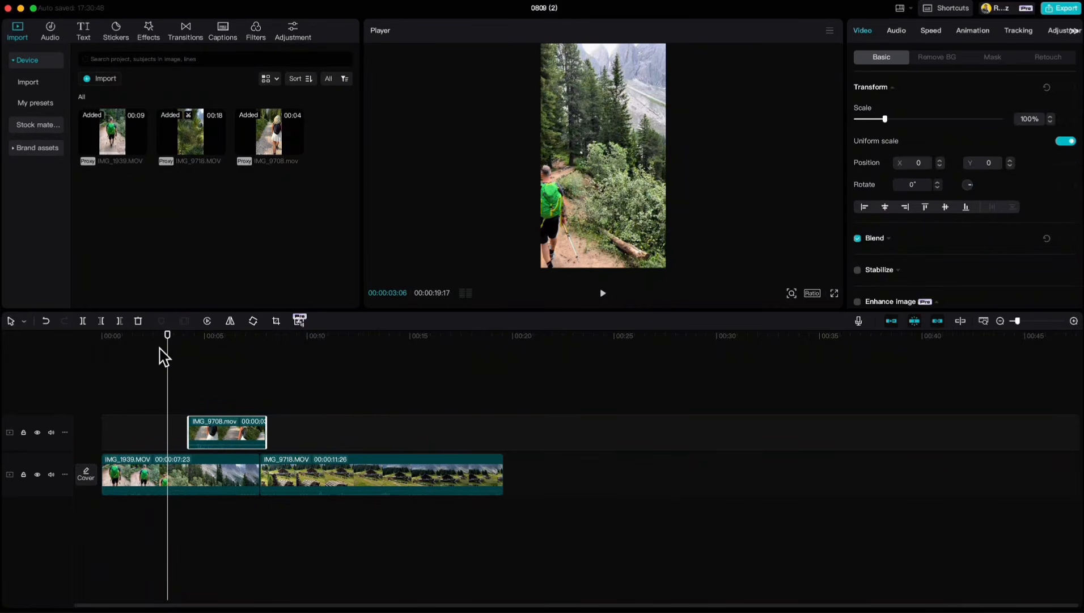
- Scrub across the start of the IMG_9708.mov overlay to check the picture change, and return the playhead to 00:00:00:00
{"action": "mouse_move", "coordinate": [166, 353]}
{"action": "left_mouse_down"}
{"action": "mouse_move", "coordinate": [152, 355]}
{"action": "mouse_move", "coordinate": [213, 359]}
{"action": "mouse_move", "coordinate": [153, 352]}
{"action": "mouse_move", "coordinate": [181, 357]}
{"action": "left_mouse_up"}
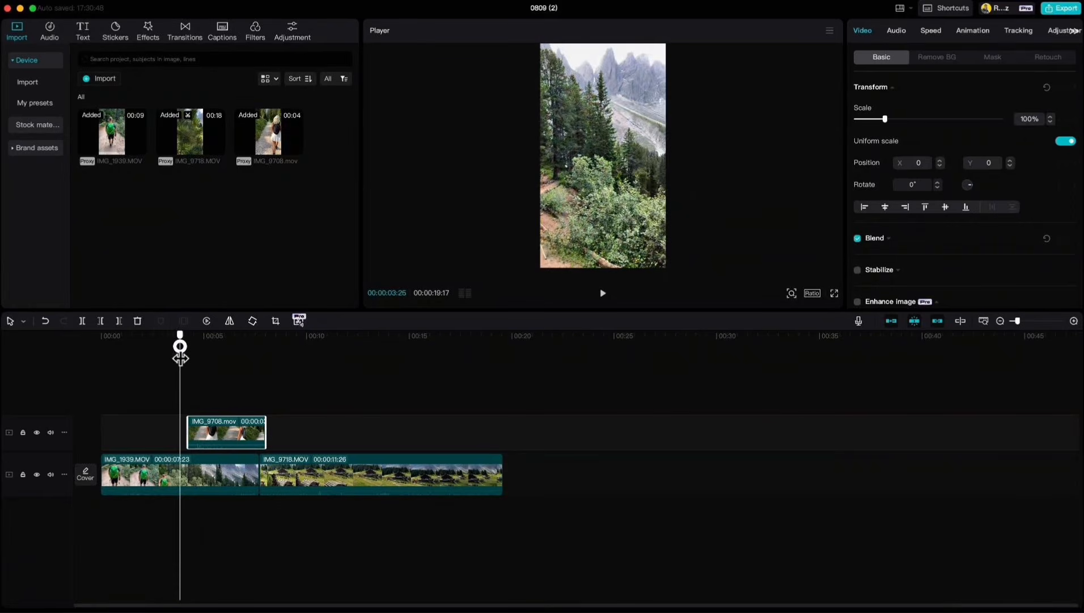
{"action": "mouse_move", "coordinate": [181, 357]}
{"action": "left_mouse_down"}
{"action": "mouse_move", "coordinate": [213, 359]}
{"action": "mouse_move", "coordinate": [199, 356]}
{"action": "left_mouse_up"}
{"action": "left_click", "coordinate": [191, 361]}
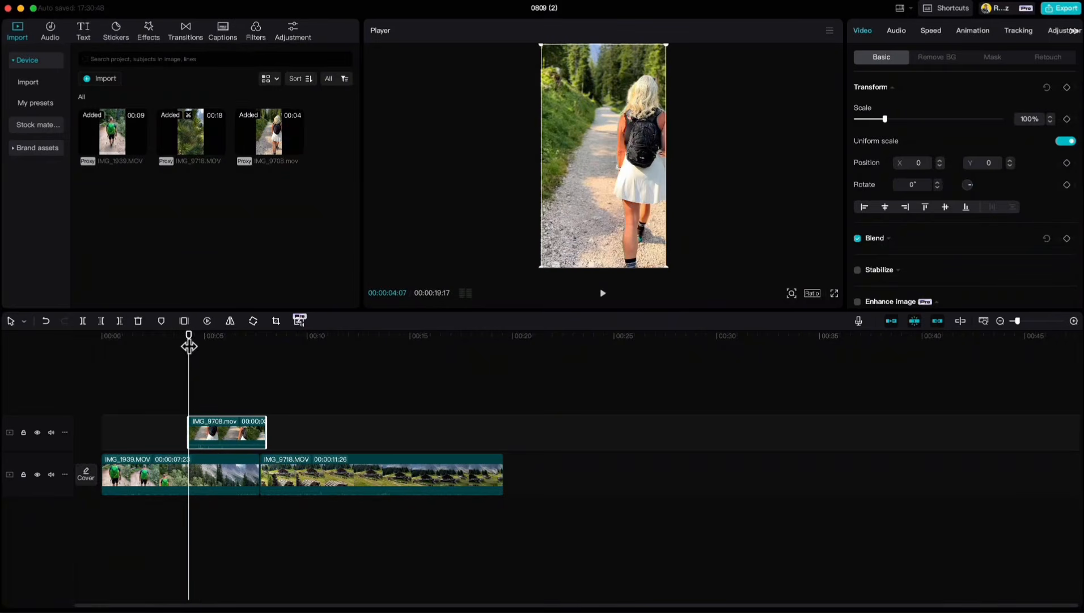
{"action": "left_click_drag", "start_coordinate": [187, 339], "coordinate": [102, 376]}
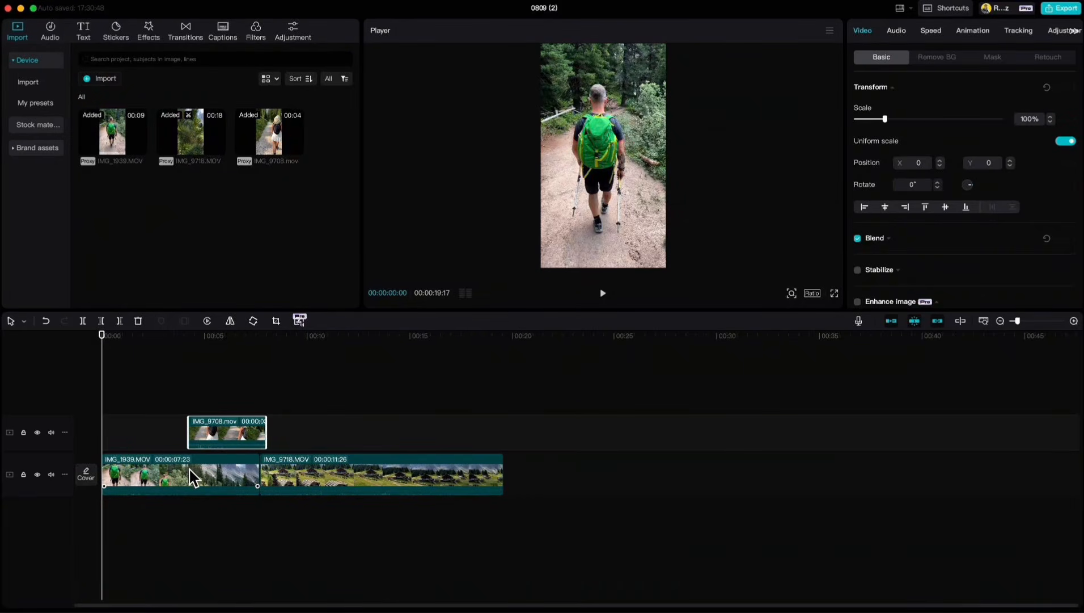
- Add the song "Corporate, motivation, rock" at the start of the timeline and preview it
{"action": "left_click", "coordinate": [53, 26]}
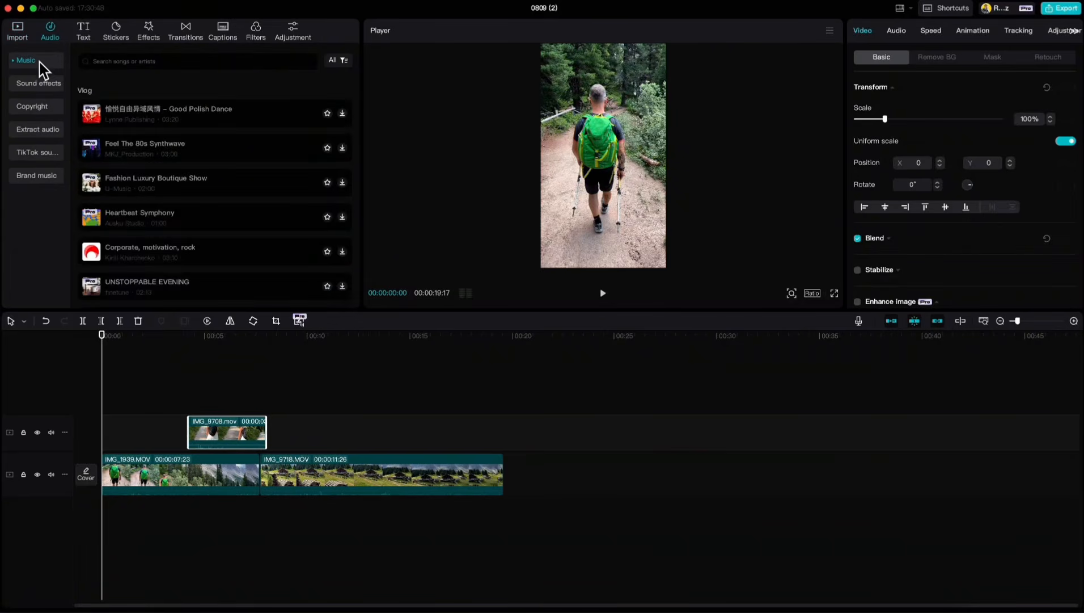
{"action": "left_click", "coordinate": [343, 253]}
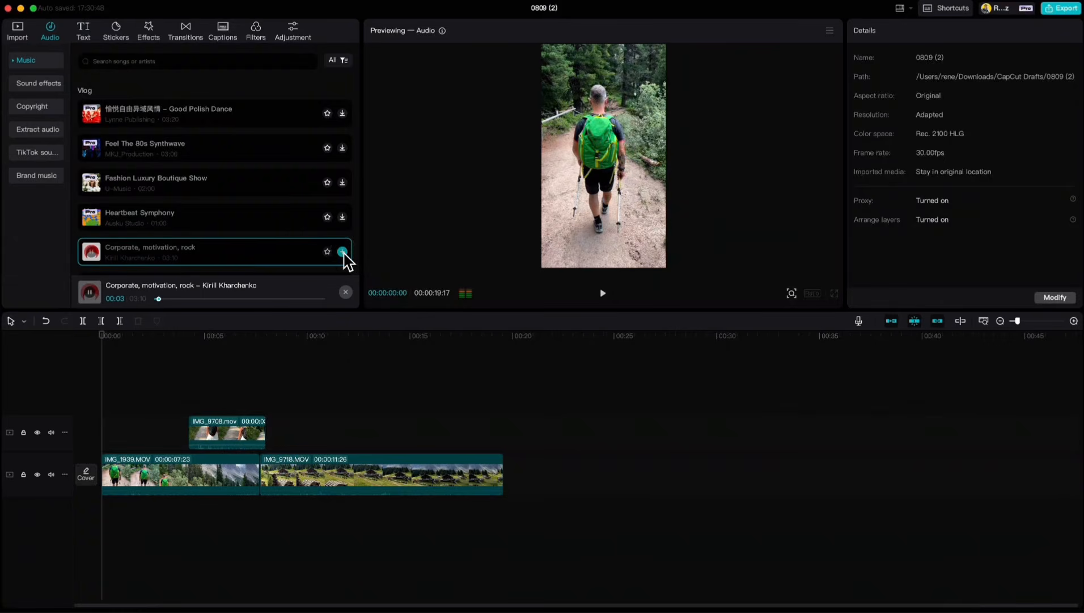
{"action": "left_click", "coordinate": [343, 251]}
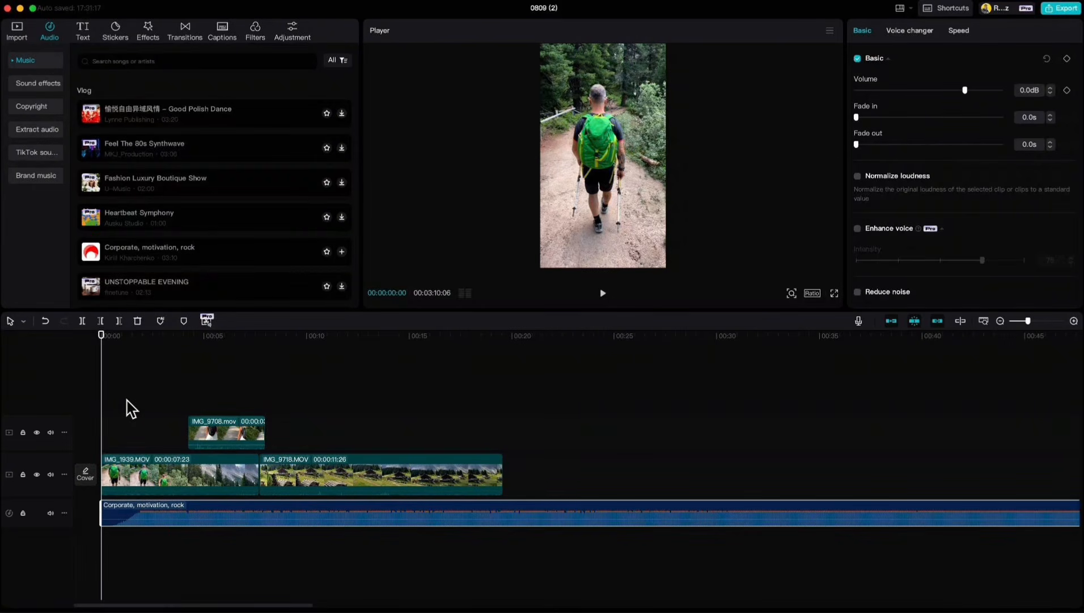
{"action": "key", "text": "space"}
- Add "Ukulele and whistling happy instrument(860804)" on a second audio track, starting about 2 seconds in
{"action": "scroll", "coordinate": [120, 264], "scroll_direction": "down", "scroll_amount": 6}
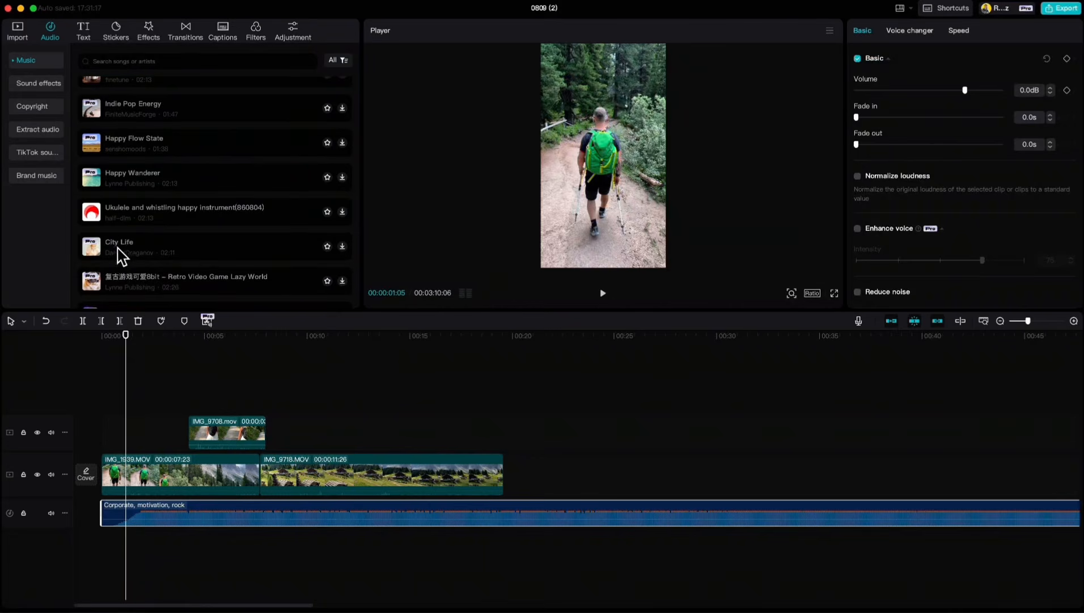
{"action": "left_click", "coordinate": [342, 212]}
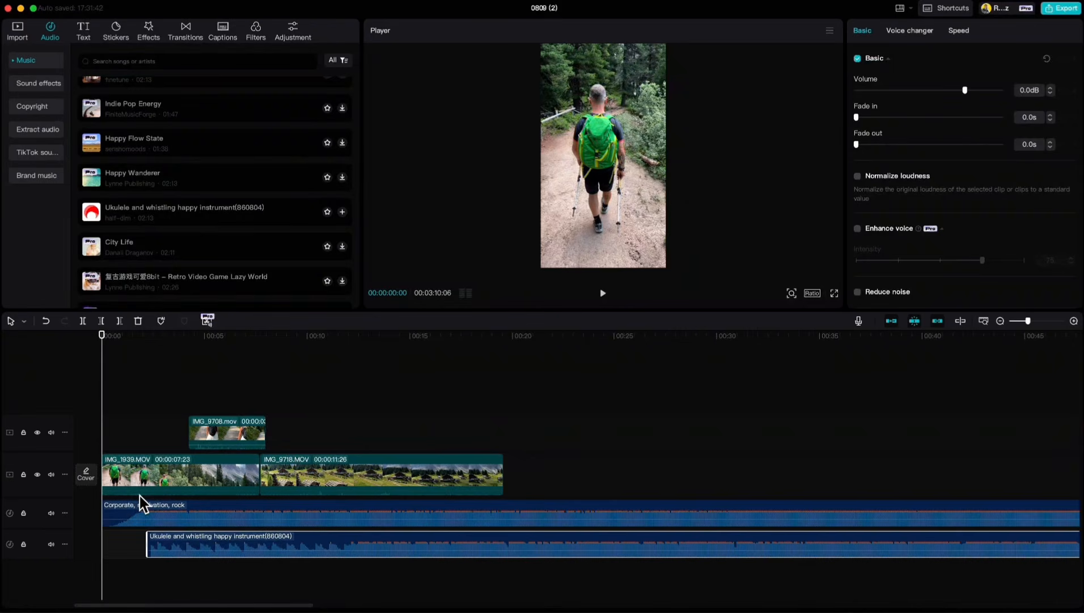
{"action": "left_click", "coordinate": [141, 513]}
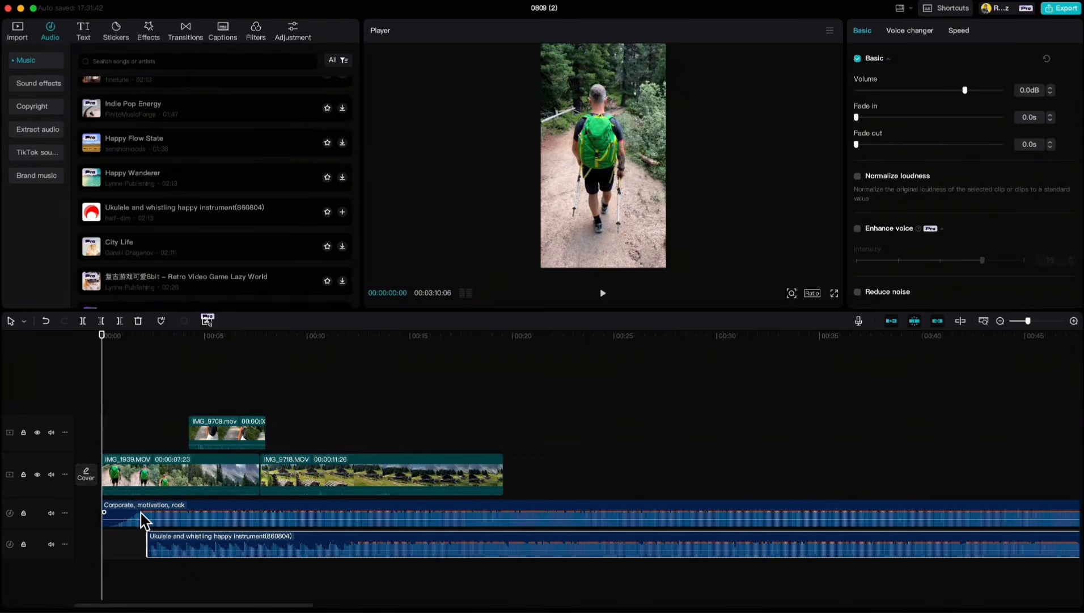
- Try muting the two video tracks, and mute both music tracks instead
{"action": "left_click", "coordinate": [51, 474]}
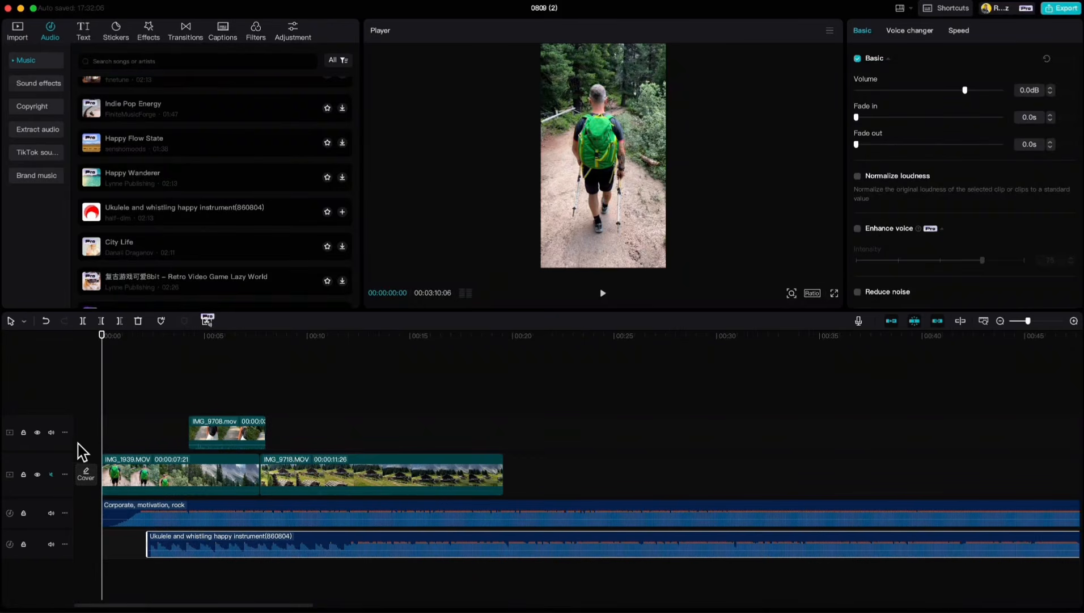
{"action": "left_click", "coordinate": [51, 432]}
{"action": "key", "text": "space"}
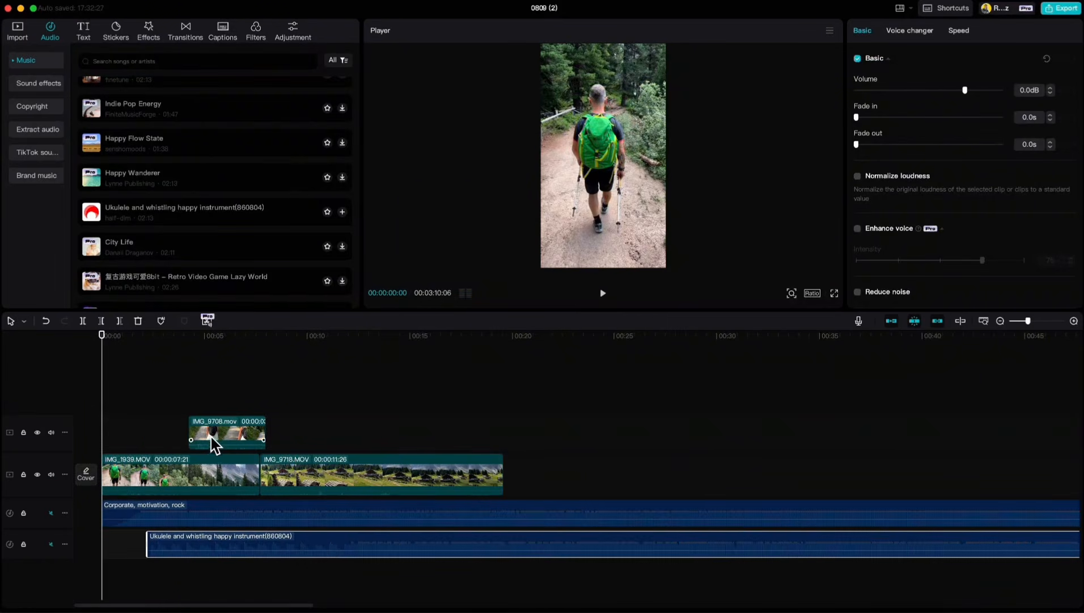
- Hide the IMG_9708.mov overlay track, scrub the timeline without it, show the track again and select its clip
{"action": "left_click", "coordinate": [213, 438]}
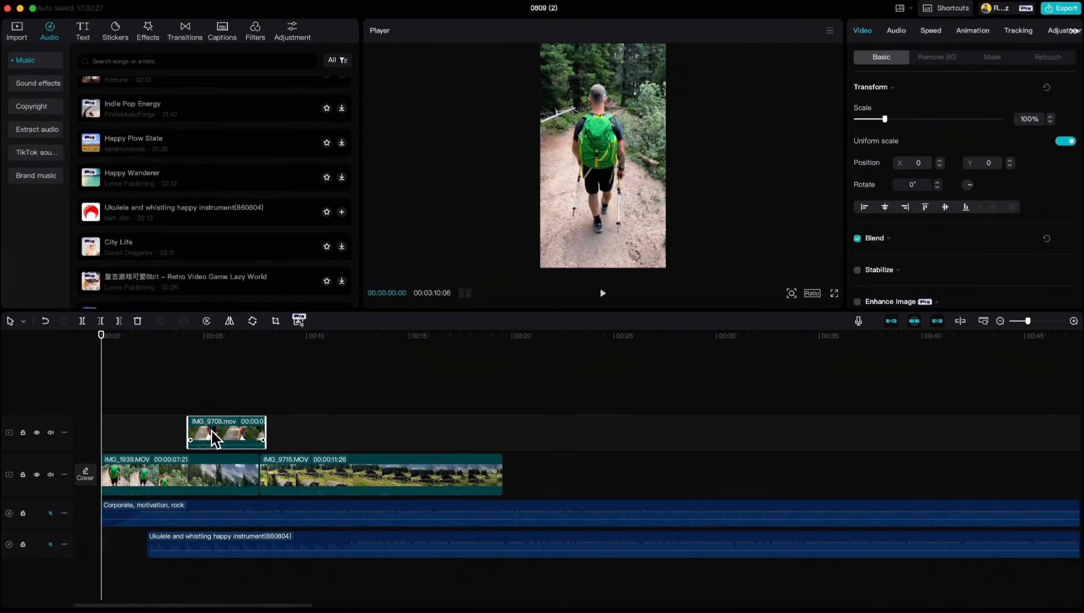
{"action": "left_click", "coordinate": [37, 432]}
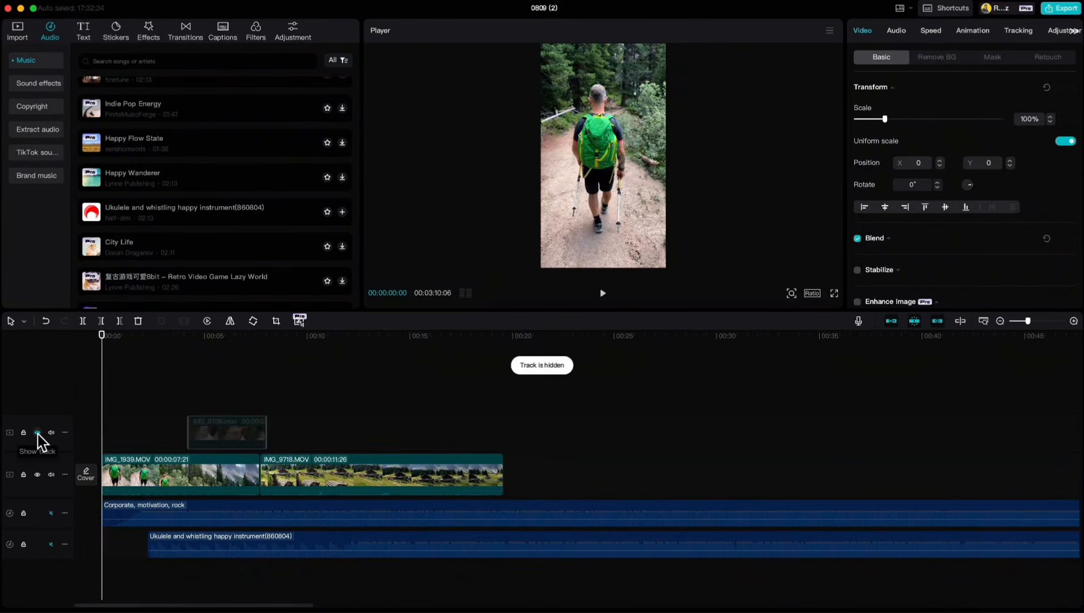
{"action": "left_click_drag", "start_coordinate": [103, 342], "coordinate": [152, 363]}
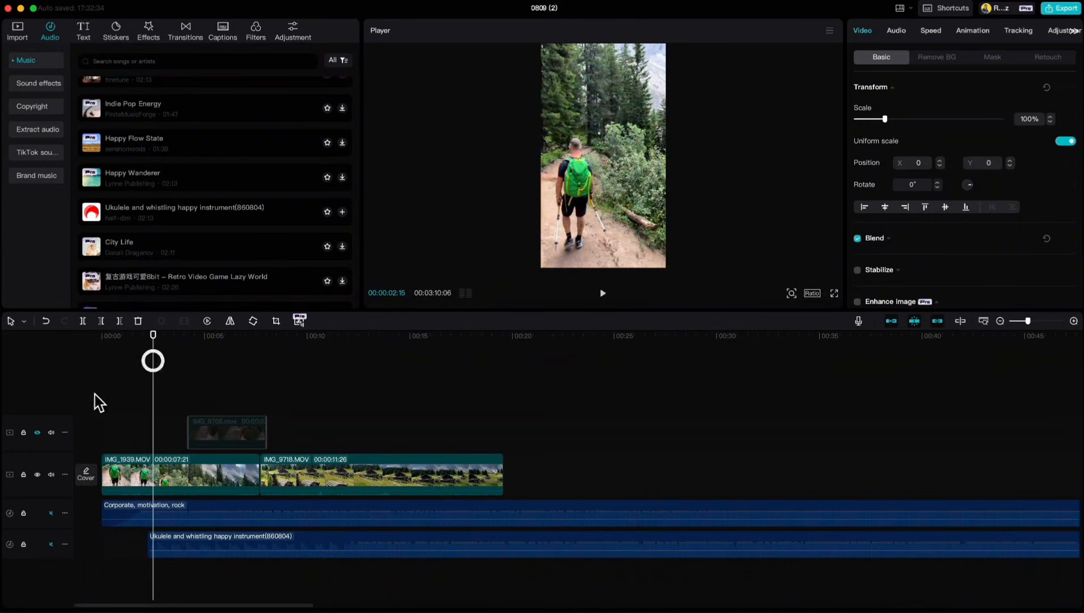
{"action": "left_click", "coordinate": [36, 433]}
{"action": "left_click", "coordinate": [212, 437]}
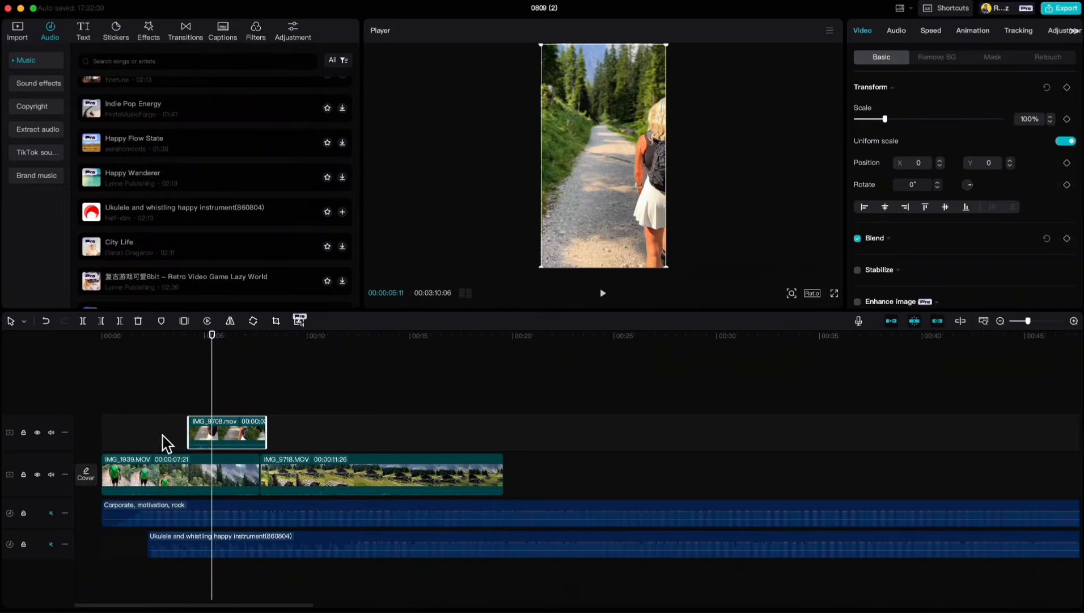
- Lock the IMG_9708.mov overlay track, scrub the timeline, unlock the track again and place the playhead at 00:00:08:00
{"action": "left_click", "coordinate": [23, 432]}
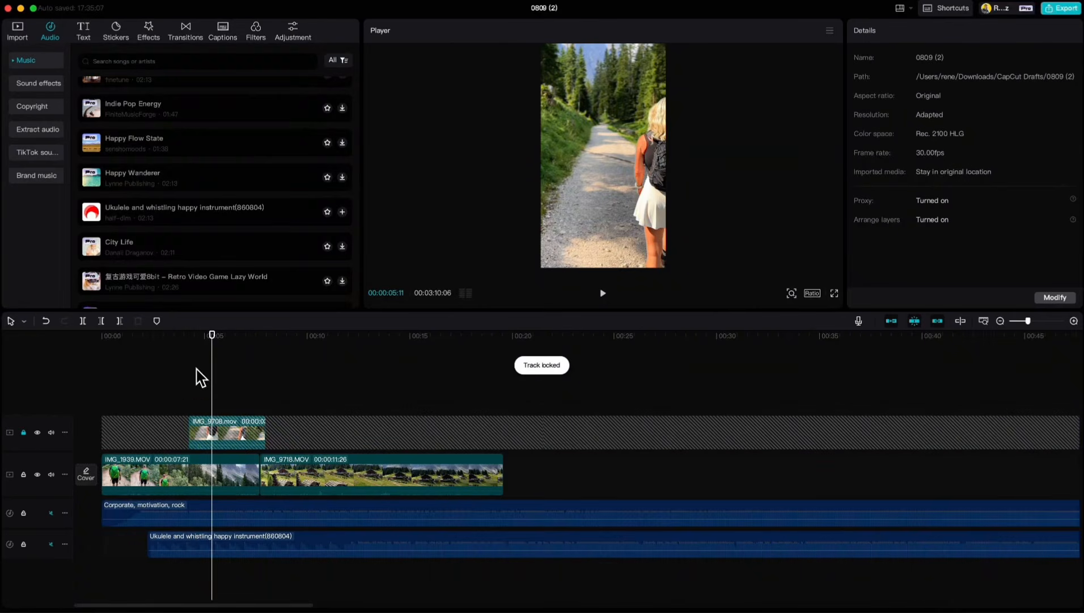
{"action": "mouse_move", "coordinate": [211, 339]}
{"action": "left_mouse_down"}
{"action": "mouse_move", "coordinate": [260, 343]}
{"action": "mouse_move", "coordinate": [220, 340]}
{"action": "left_mouse_up"}
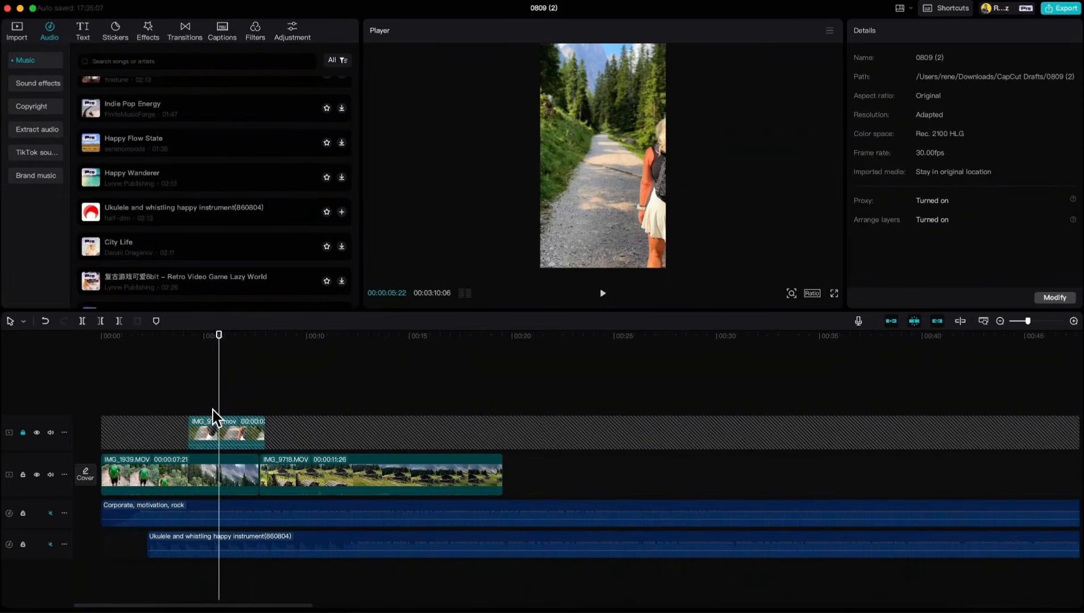
{"action": "left_click", "coordinate": [23, 432]}
{"action": "left_click", "coordinate": [266, 336]}
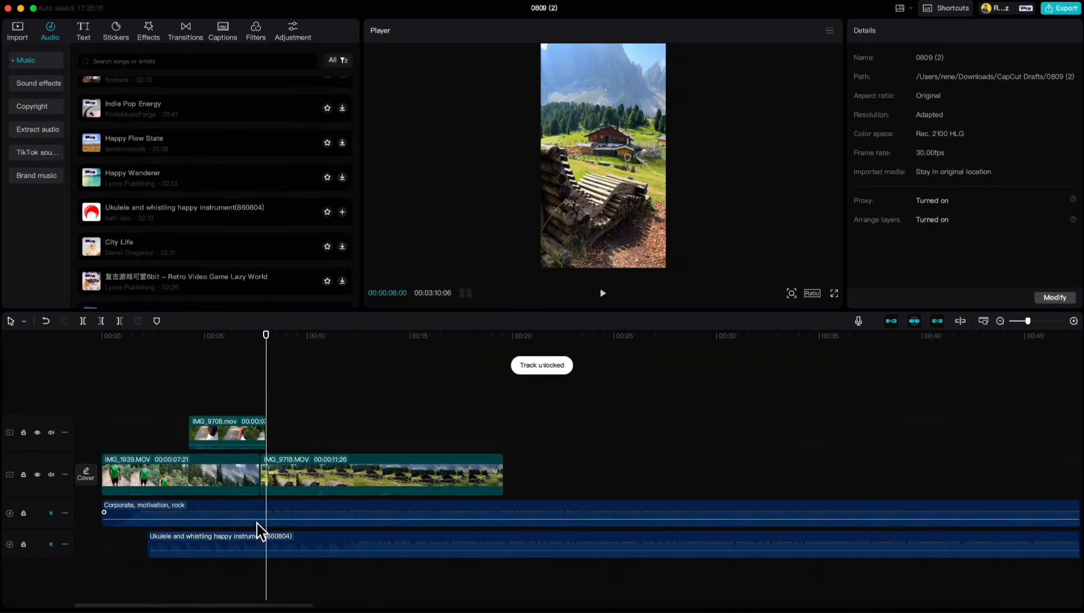
- Lower the volume of the "Corporate, motivation, rock" music clip to -6.3 dB
{"action": "left_click", "coordinate": [237, 519]}
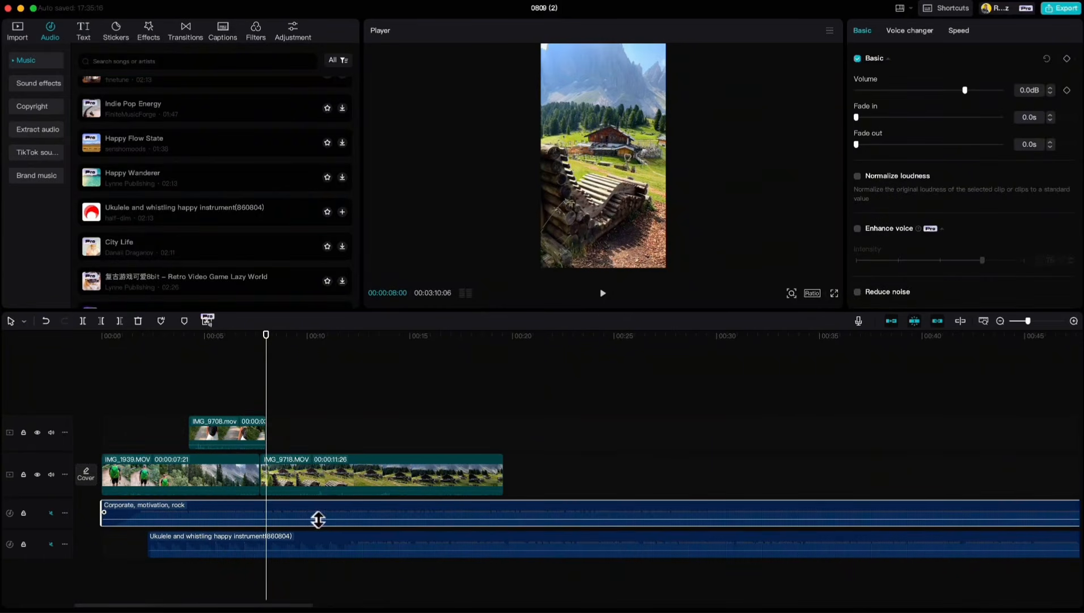
{"action": "left_click_drag", "start_coordinate": [297, 520], "coordinate": [298, 518]}
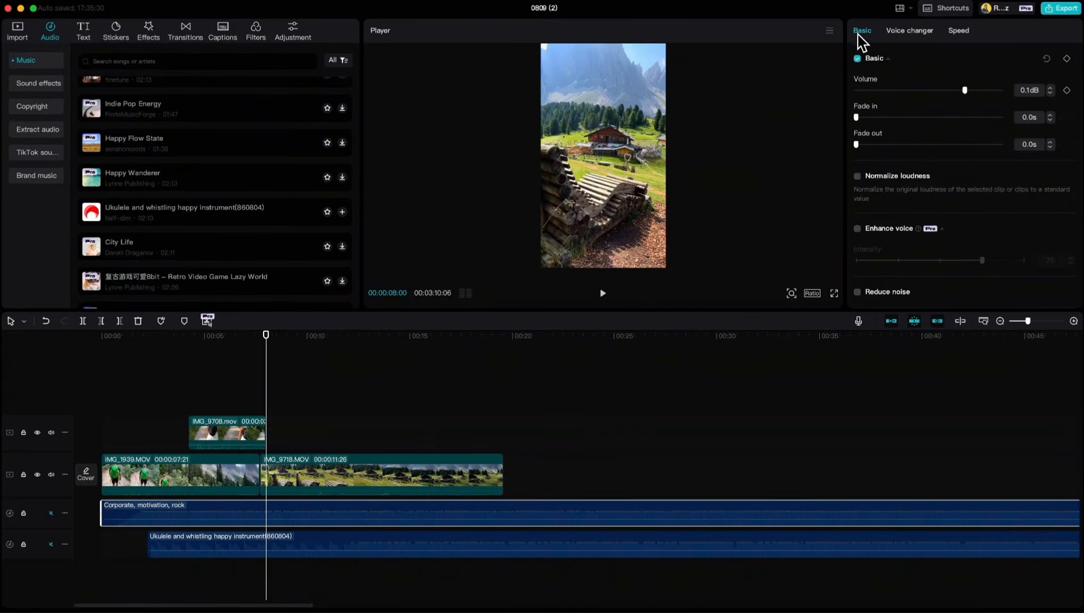
{"action": "mouse_move", "coordinate": [965, 90]}
{"action": "left_mouse_down"}
{"action": "mouse_move", "coordinate": [944, 90]}
{"action": "mouse_move", "coordinate": [977, 90]}
{"action": "mouse_move", "coordinate": [954, 90]}
{"action": "left_mouse_up"}
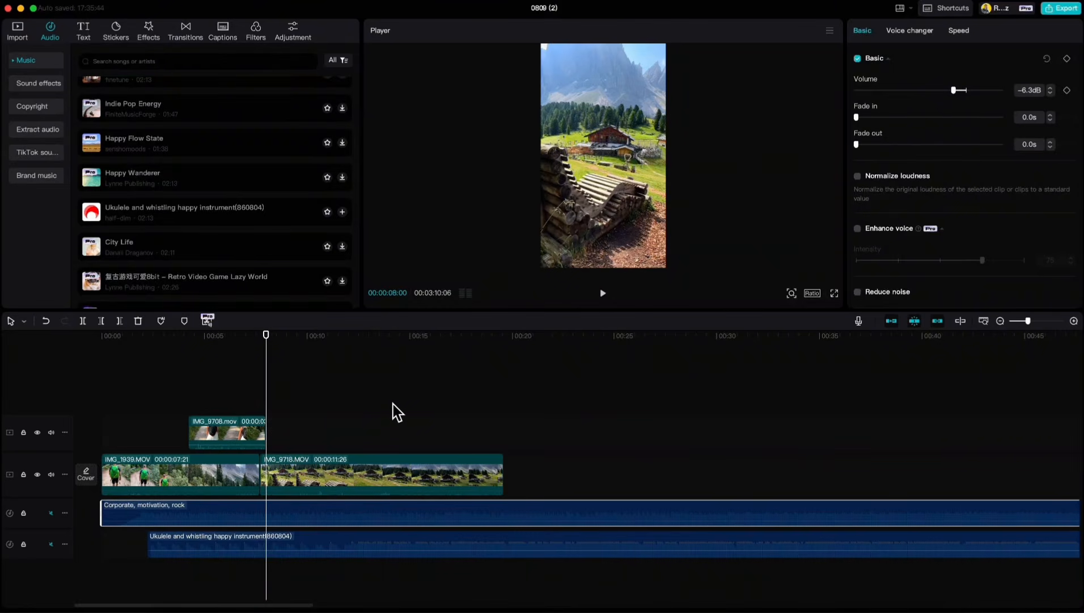
- Open the project settings and examine the name, aspect ratio, resolution, frame rate and color space options, keeping Original and Adapted
{"action": "left_click", "coordinate": [334, 378]}
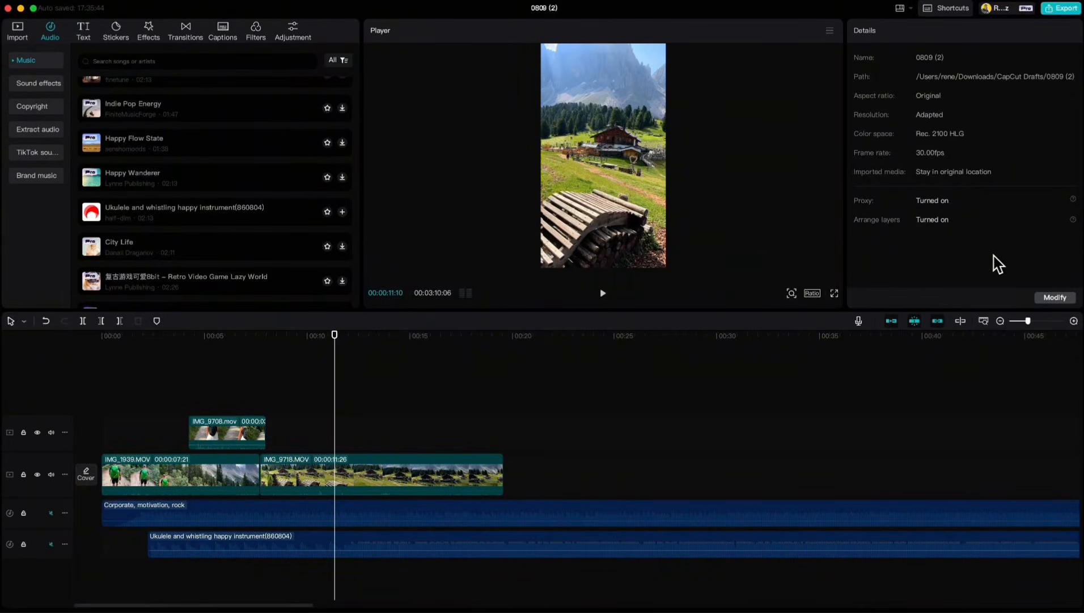
{"action": "left_click", "coordinate": [1050, 297]}
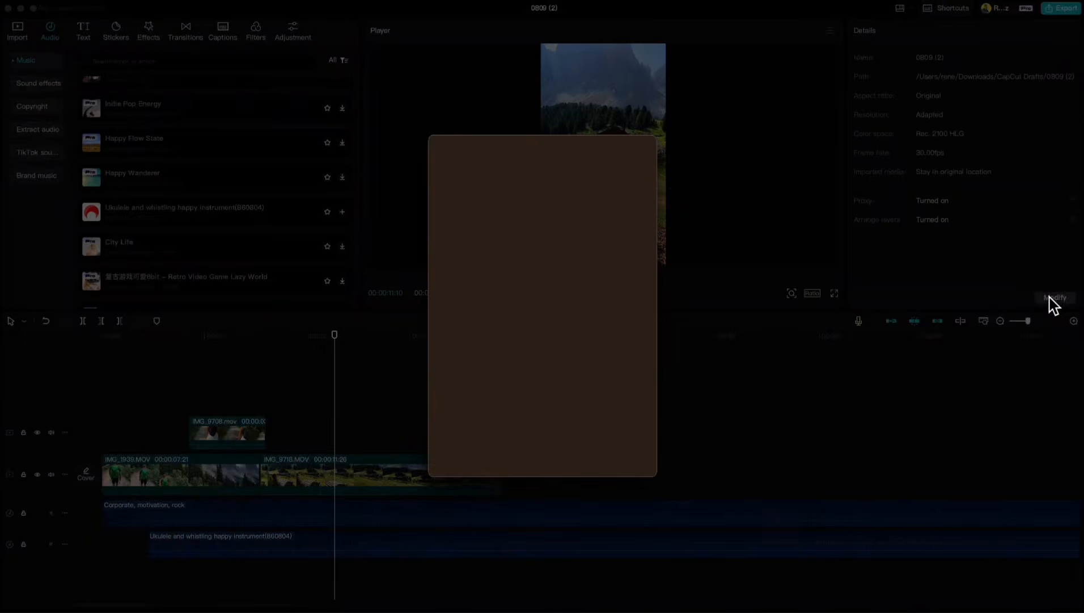
{"action": "left_click", "coordinate": [541, 208]}
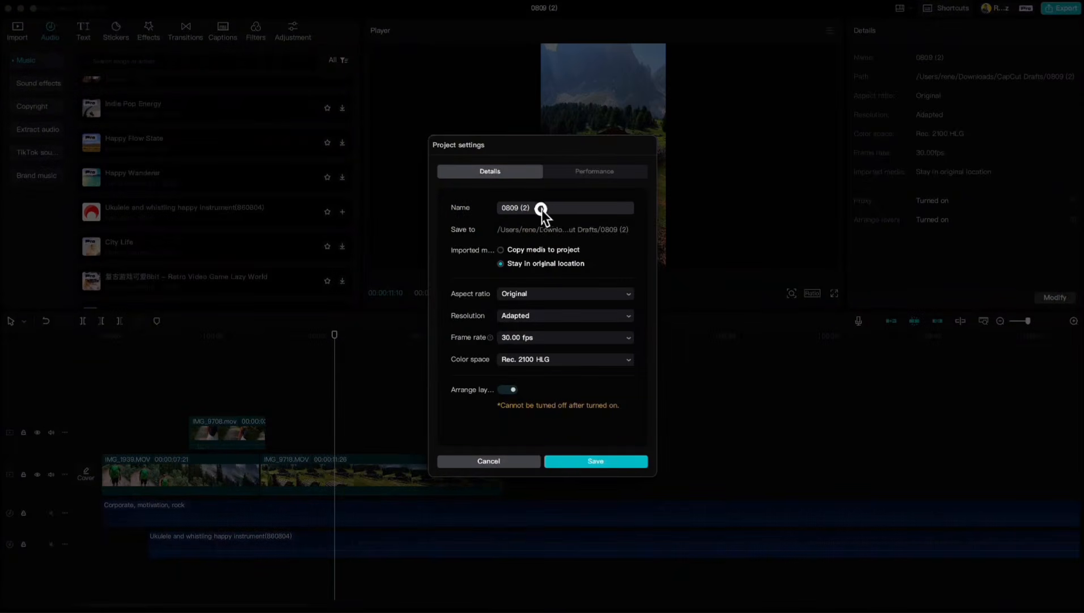
{"action": "left_click_drag", "start_coordinate": [541, 208], "coordinate": [499, 210]}
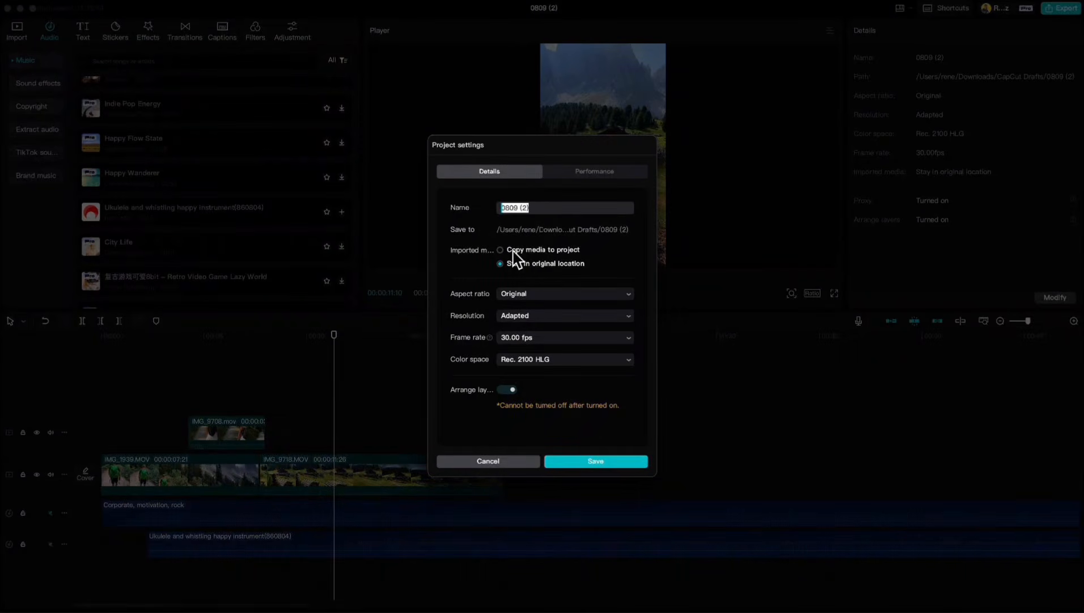
{"action": "left_click", "coordinate": [518, 294]}
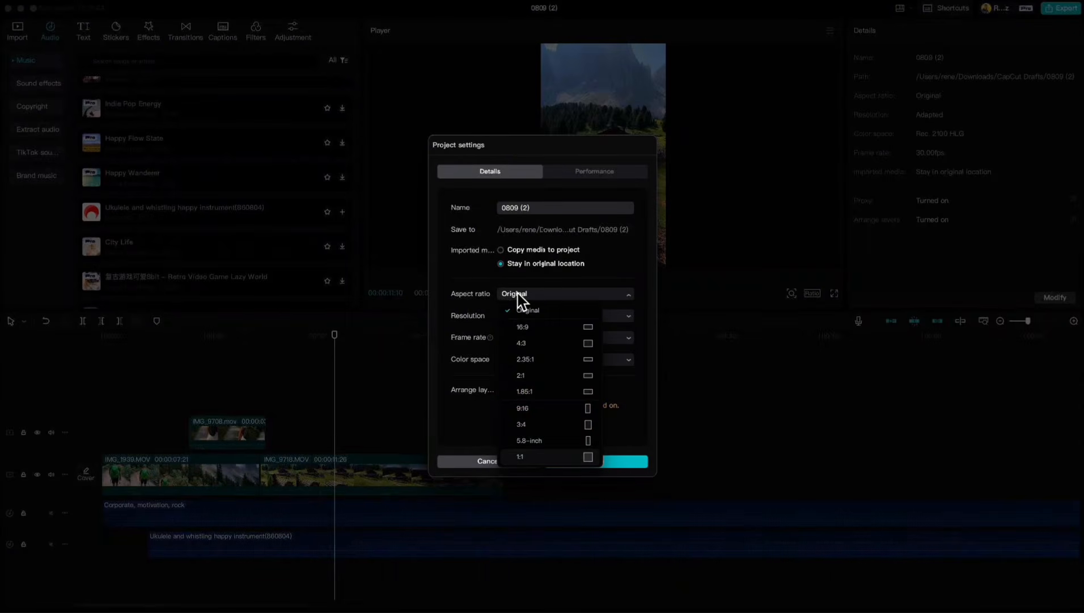
{"action": "left_click", "coordinate": [535, 312]}
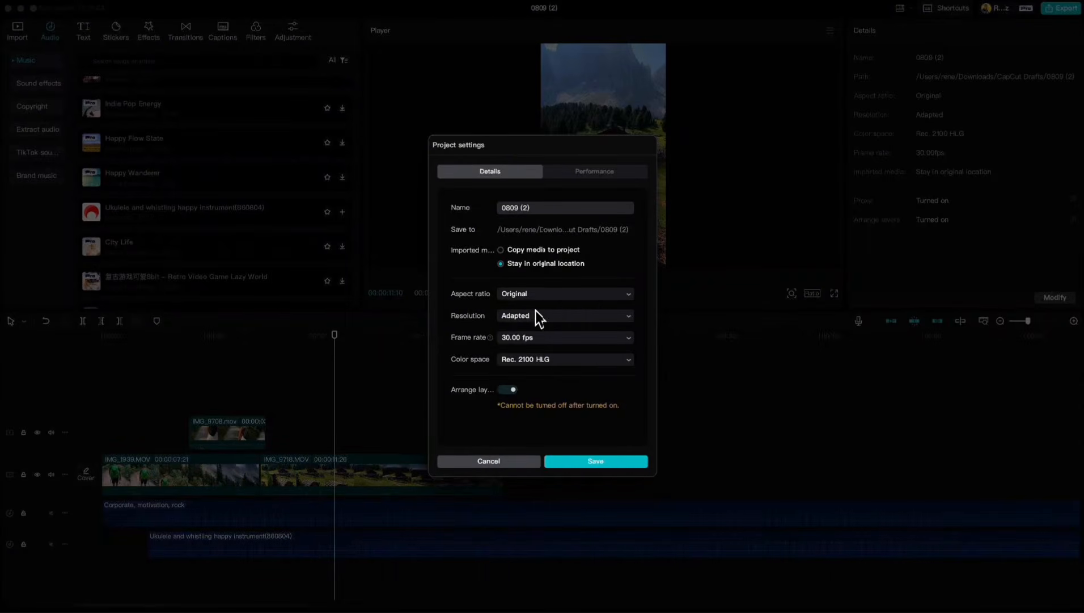
{"action": "left_click", "coordinate": [540, 315]}
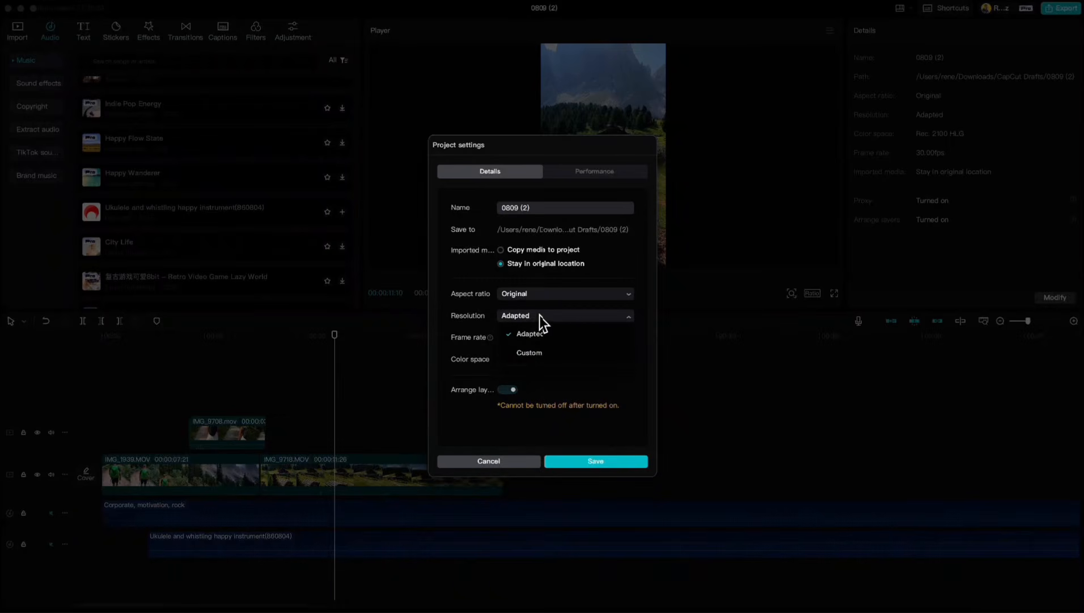
{"action": "left_click", "coordinate": [543, 334]}
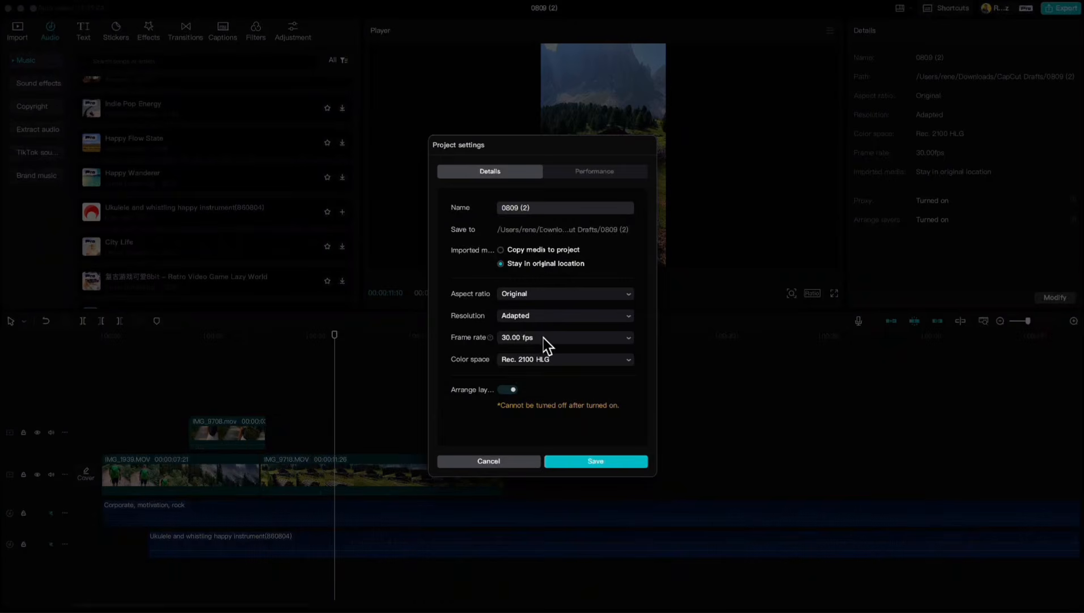
{"action": "left_click", "coordinate": [549, 340]}
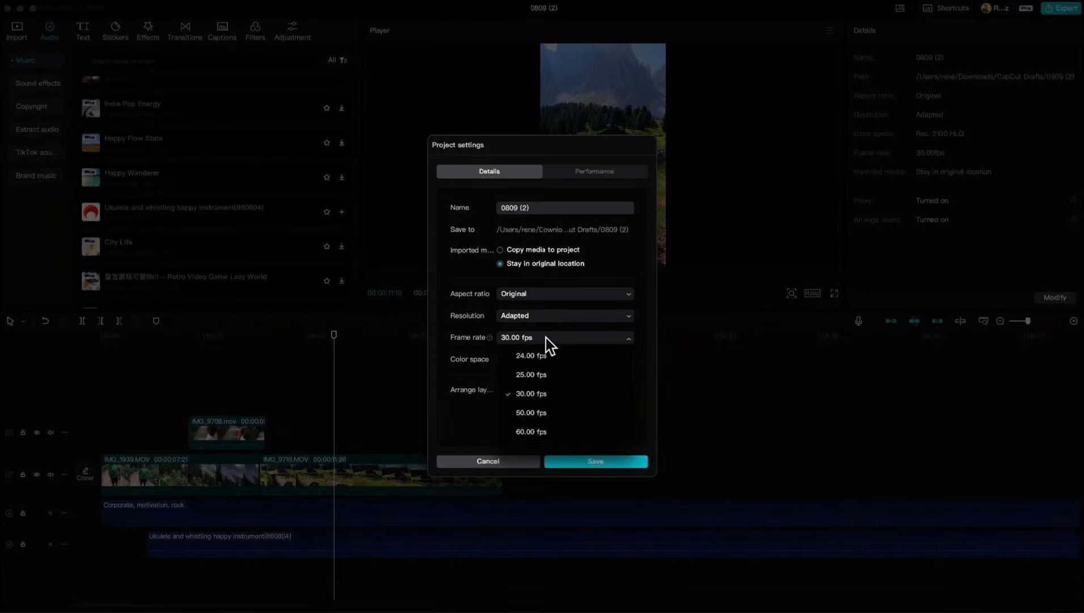
{"action": "left_click", "coordinate": [508, 362]}
{"action": "left_click", "coordinate": [513, 360]}
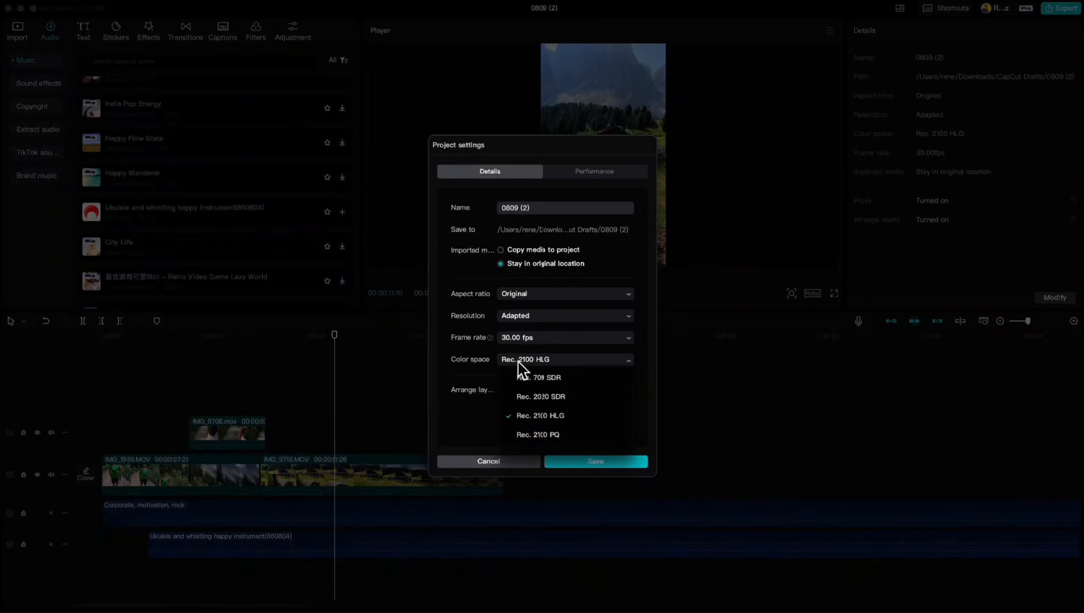
{"action": "left_click", "coordinate": [519, 363]}
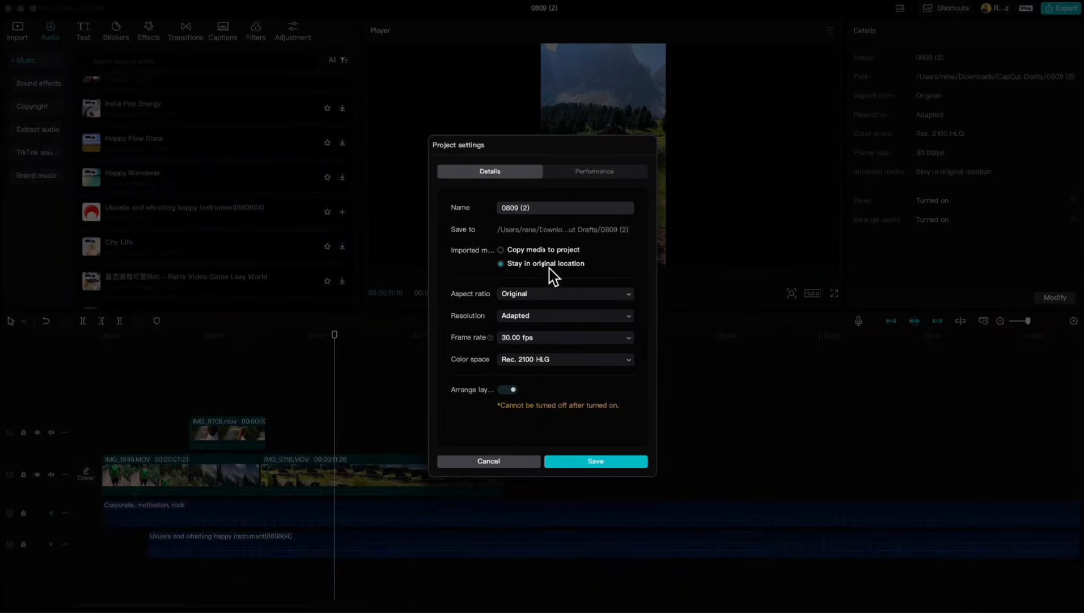
- Check the proxy resolution options in the performance settings, keep 720P and save the project settings
{"action": "left_click", "coordinate": [596, 171]}
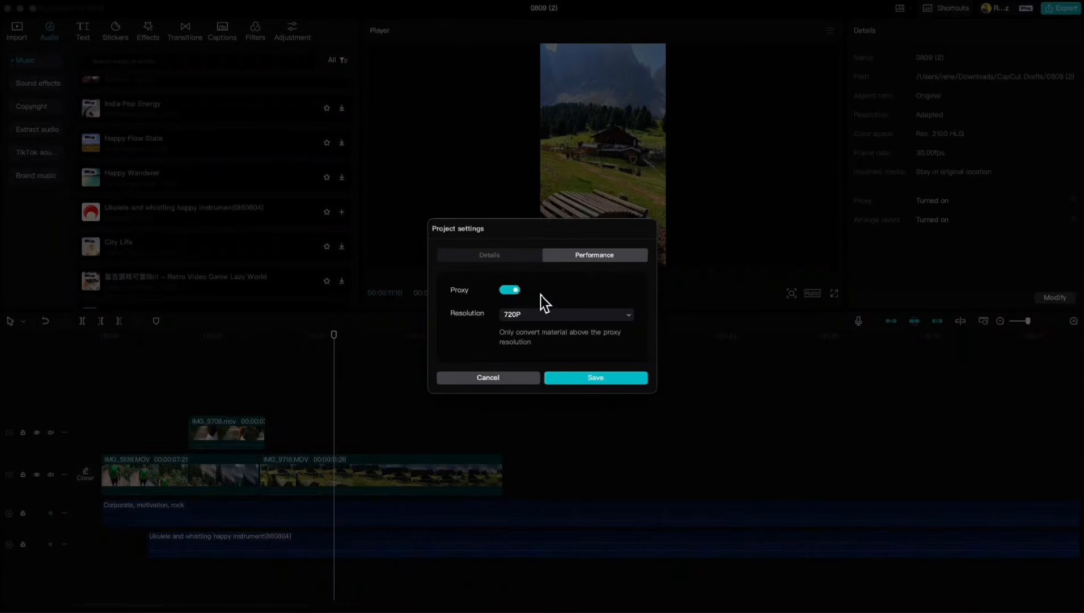
{"action": "left_click", "coordinate": [541, 315]}
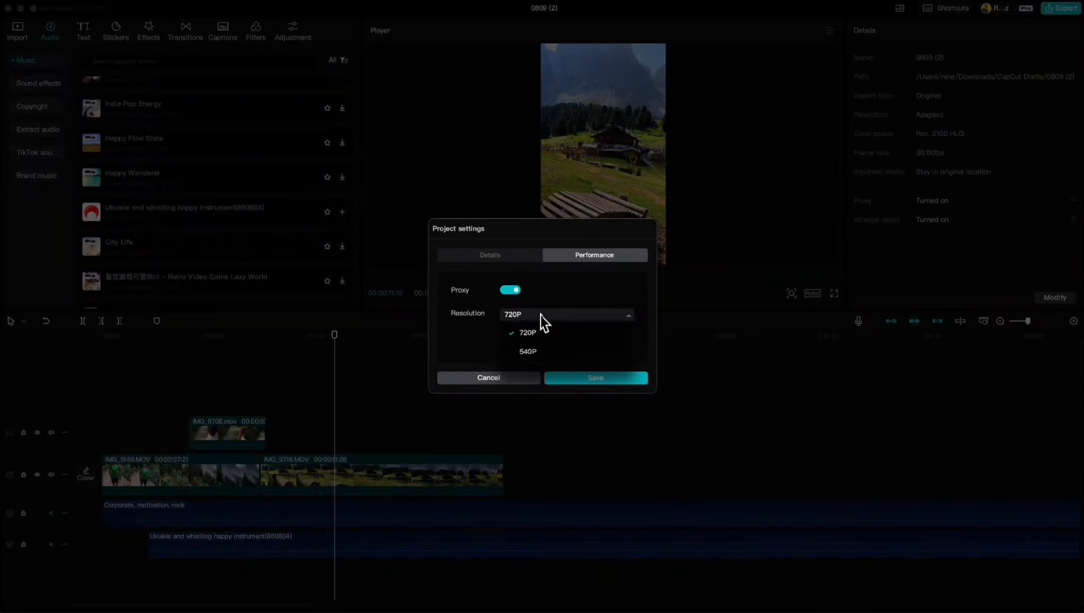
{"action": "left_click", "coordinate": [540, 315]}
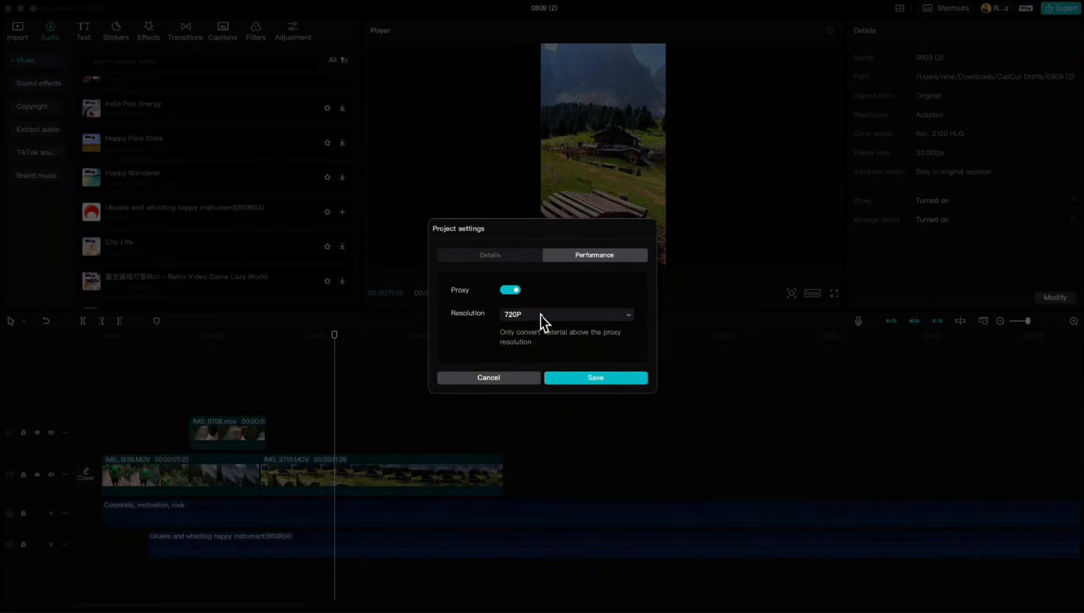
{"action": "left_click", "coordinate": [570, 375]}
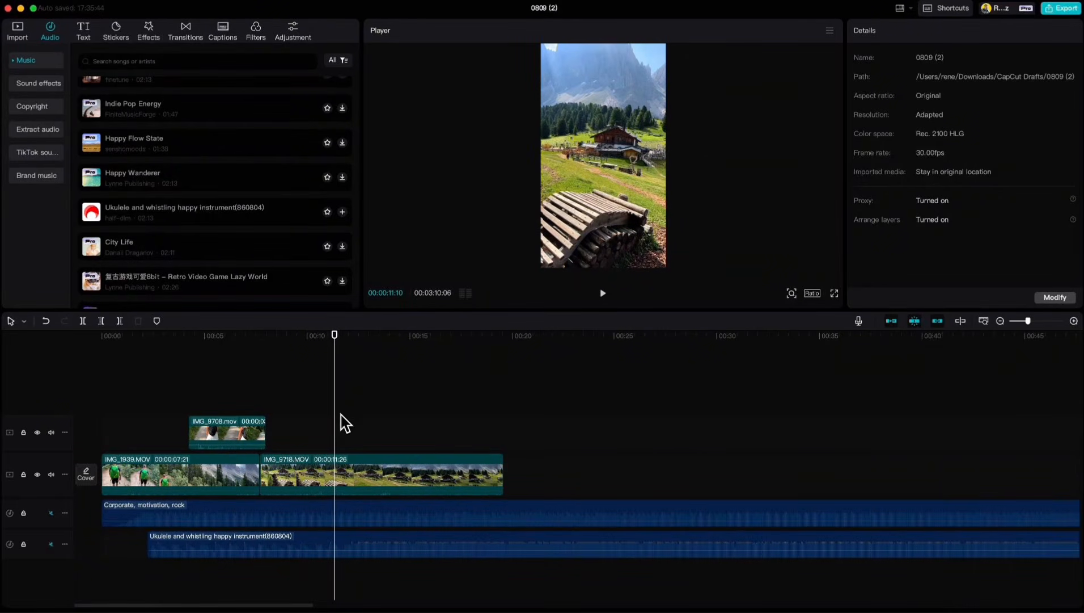
- Move the playhead to 00:00:01:21 and select the IMG_1939.MOV clip on the main track
{"action": "left_click", "coordinate": [356, 472]}
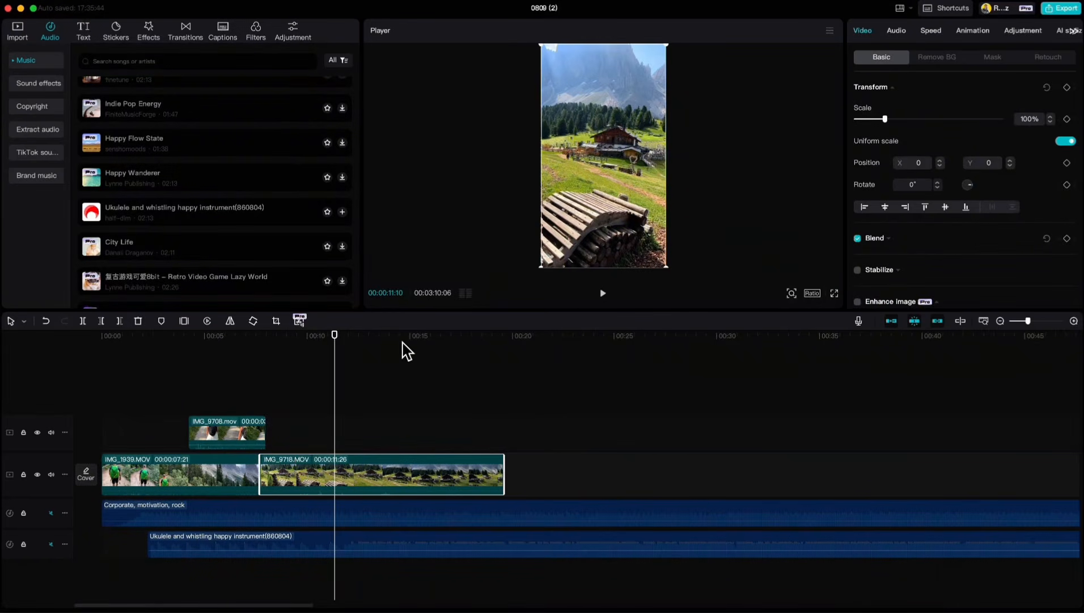
{"action": "left_click_drag", "start_coordinate": [340, 341], "coordinate": [137, 374]}
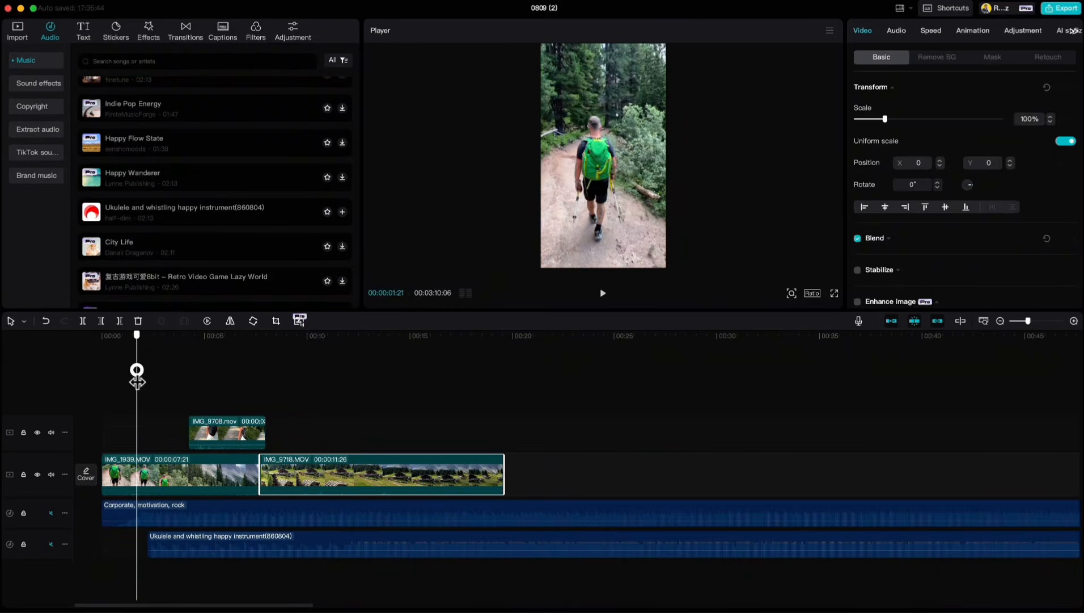
{"action": "left_click", "coordinate": [142, 481]}
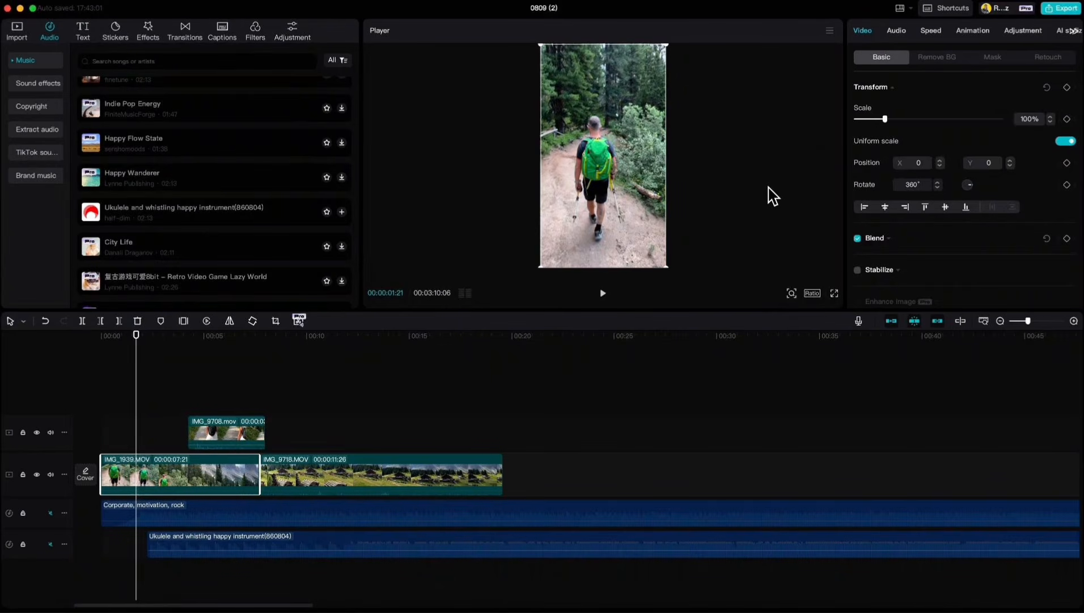
- Try scaling IMG_1939.MOV, moving it to X 498, Y -133 and rotating it to 335°, and undo the transform changes
{"action": "mouse_move", "coordinate": [886, 119]}
{"action": "left_mouse_down"}
{"action": "mouse_move", "coordinate": [908, 120]}
{"action": "mouse_move", "coordinate": [885, 119]}
{"action": "left_mouse_up"}
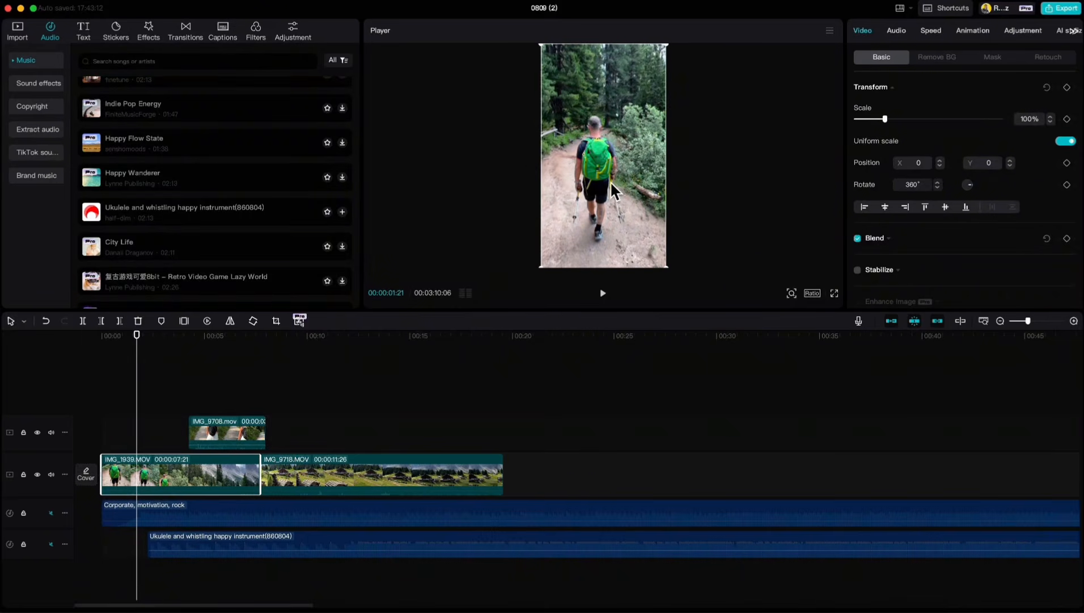
{"action": "left_click_drag", "start_coordinate": [611, 182], "coordinate": [640, 188]}
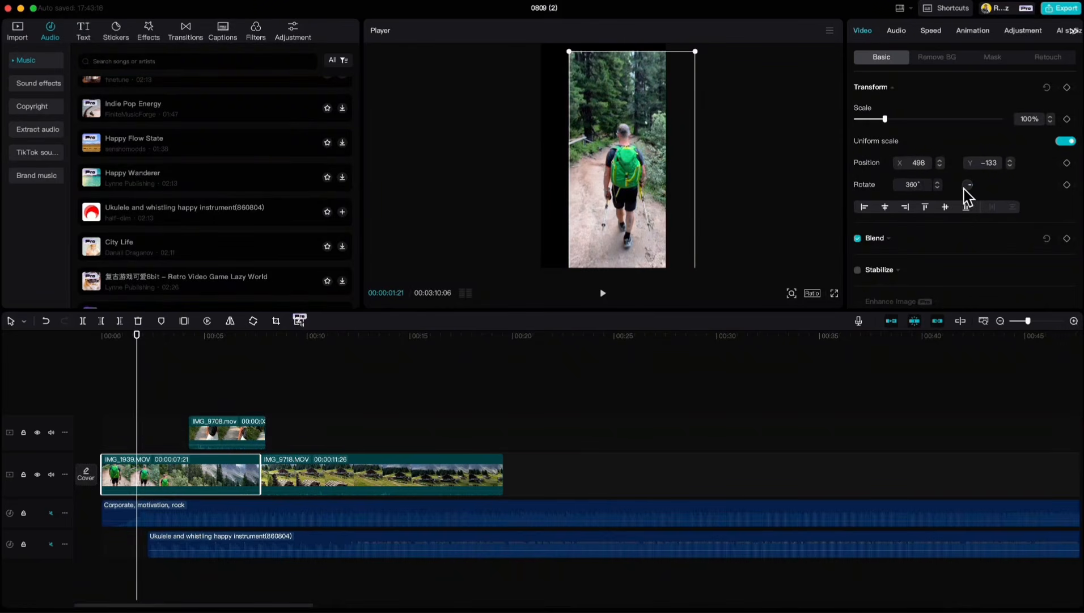
{"action": "left_click_drag", "start_coordinate": [970, 186], "coordinate": [971, 184]}
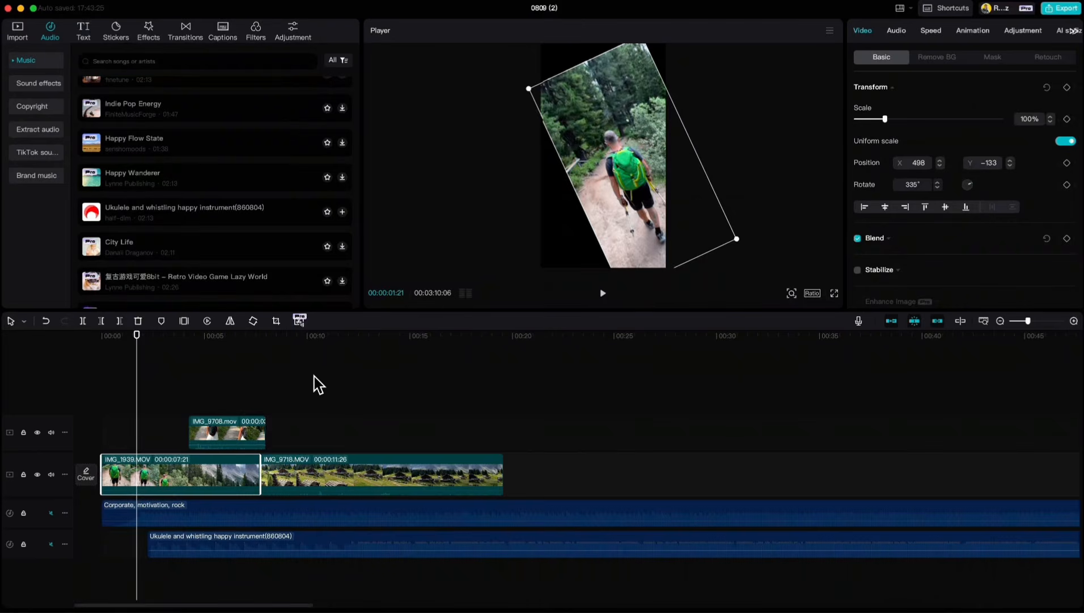
{"action": "key", "text": "super+z"}
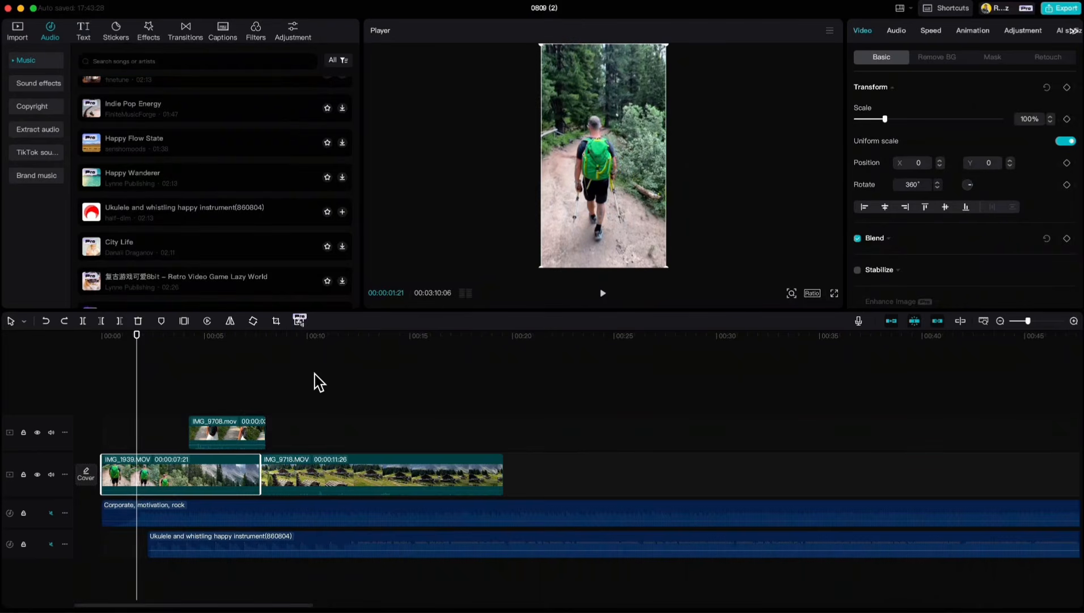
- Look through the audio, speed, animation and color adjustment settings of the IMG_1939.MOV clip, and return to its video settings
{"action": "left_click", "coordinate": [897, 32]}
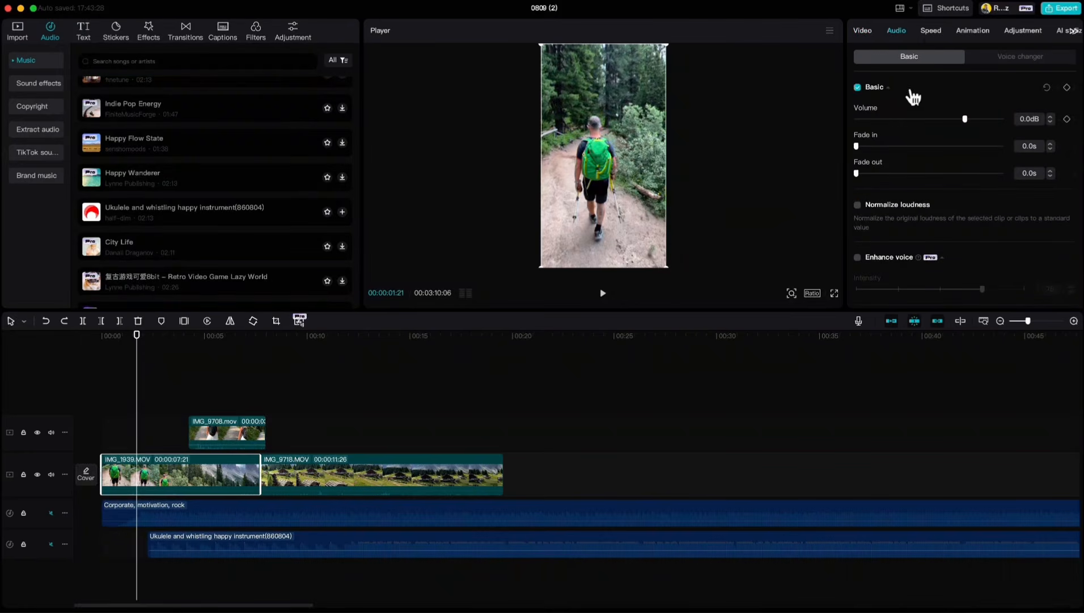
{"action": "left_click", "coordinate": [930, 31]}
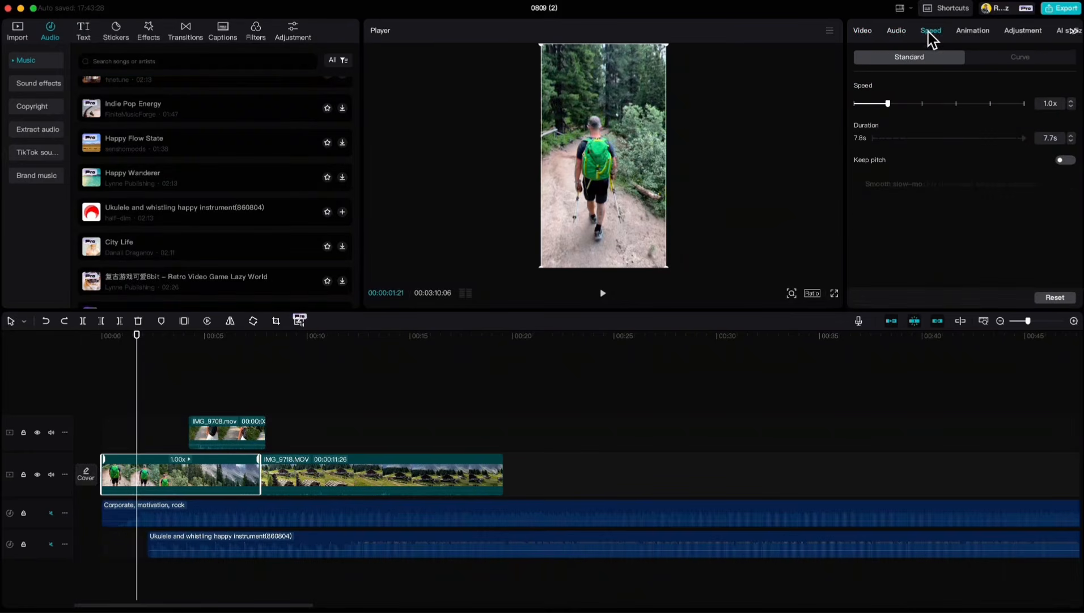
{"action": "left_click", "coordinate": [970, 33]}
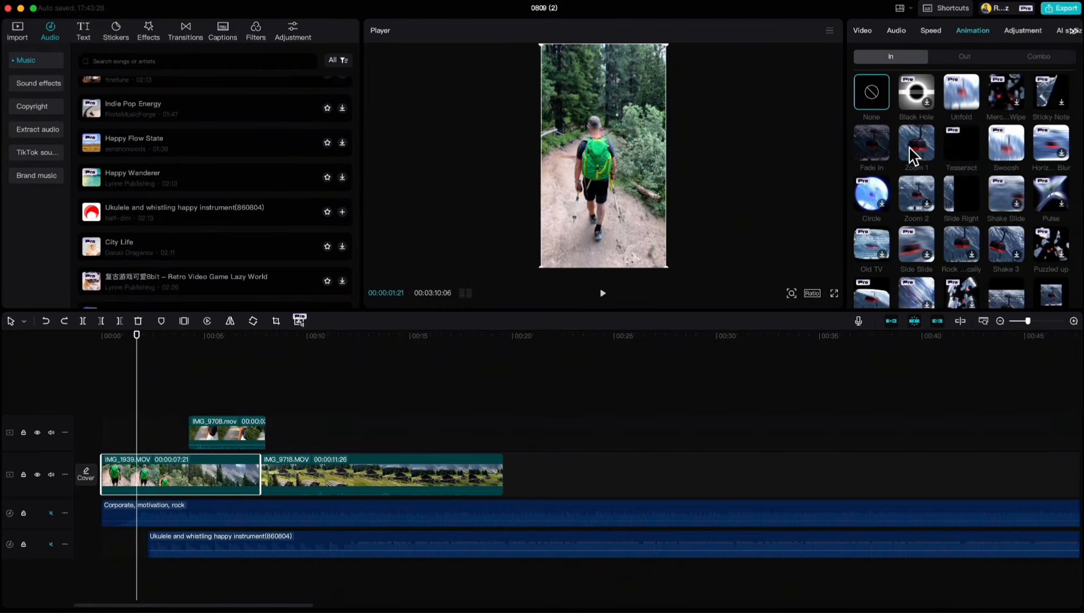
{"action": "left_click", "coordinate": [1020, 31]}
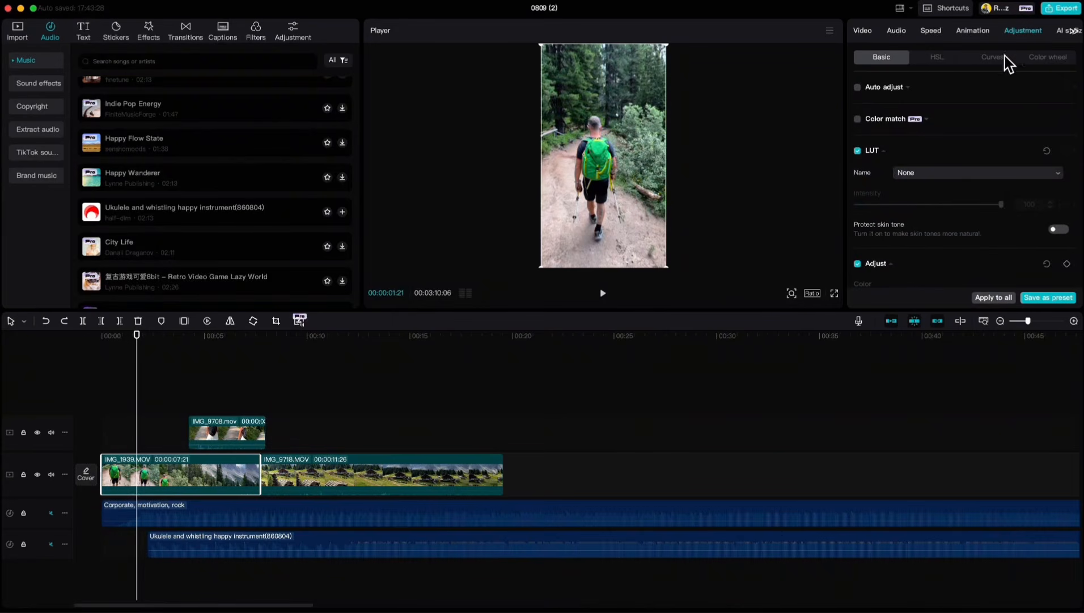
{"action": "scroll", "coordinate": [944, 166], "scroll_direction": "down", "scroll_amount": 5}
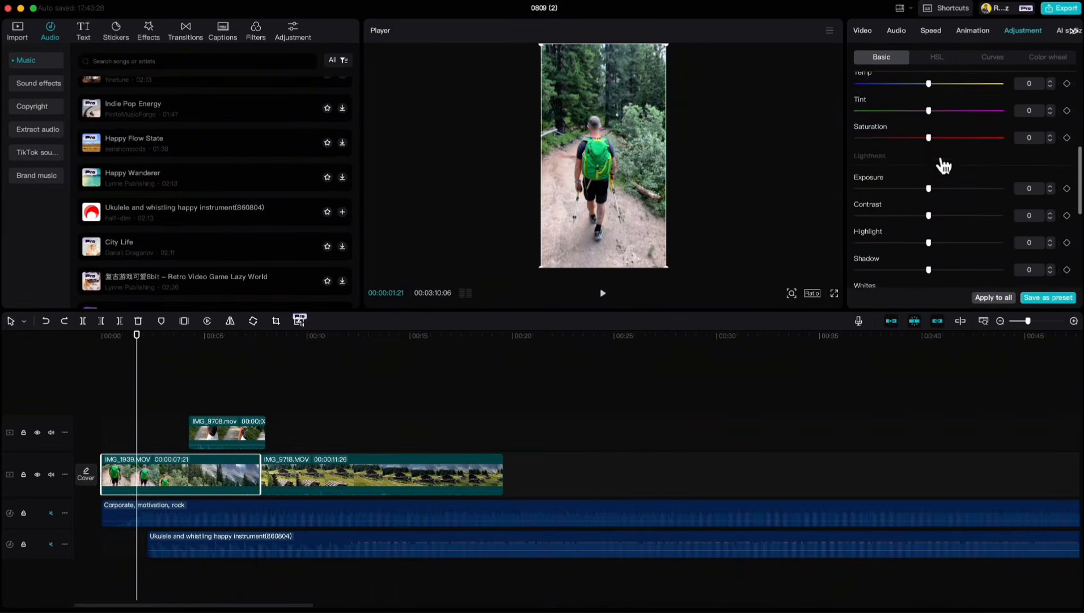
{"action": "scroll", "coordinate": [944, 166], "scroll_direction": "up", "scroll_amount": 1}
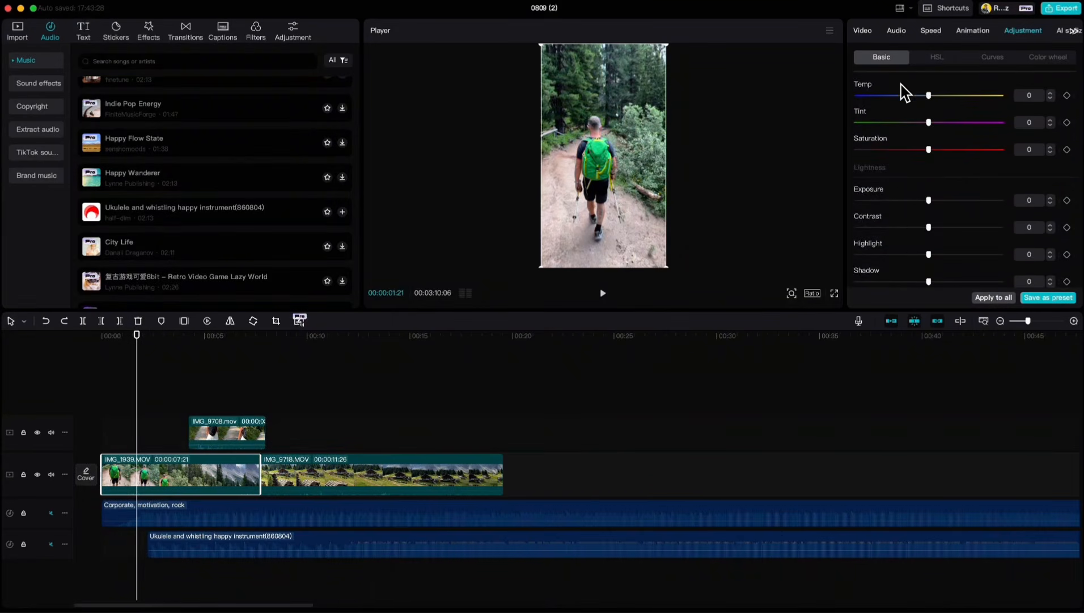
{"action": "left_click", "coordinate": [863, 32]}
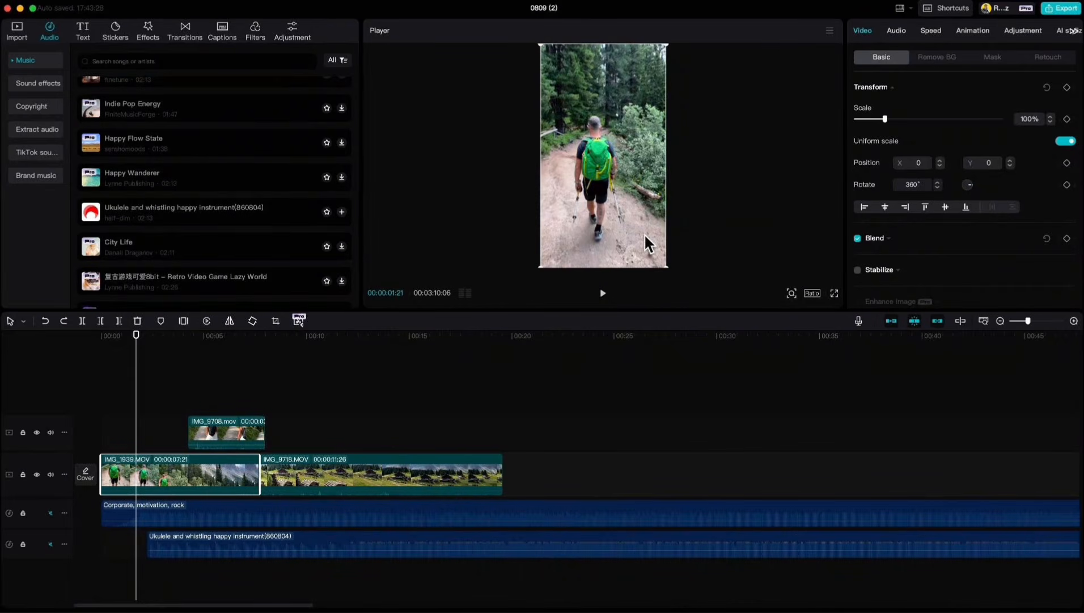
- Try a 16:9 aspect ratio with IMG_1939.MOV scaled to 336% and moved to X 53, Y -647, and undo the scale and position changes
{"action": "left_click", "coordinate": [812, 293]}
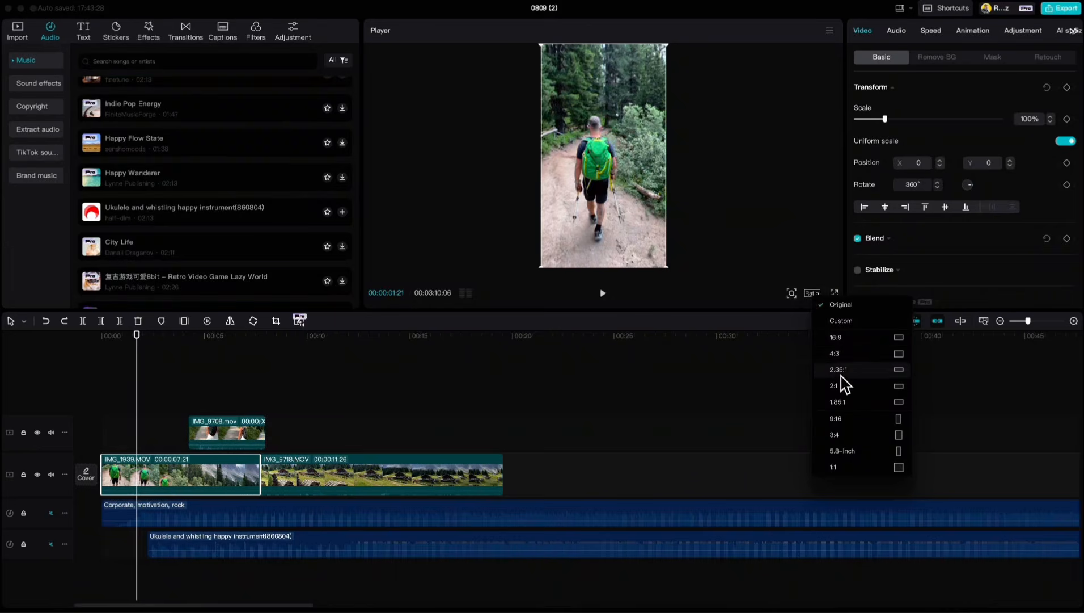
{"action": "left_click", "coordinate": [840, 338]}
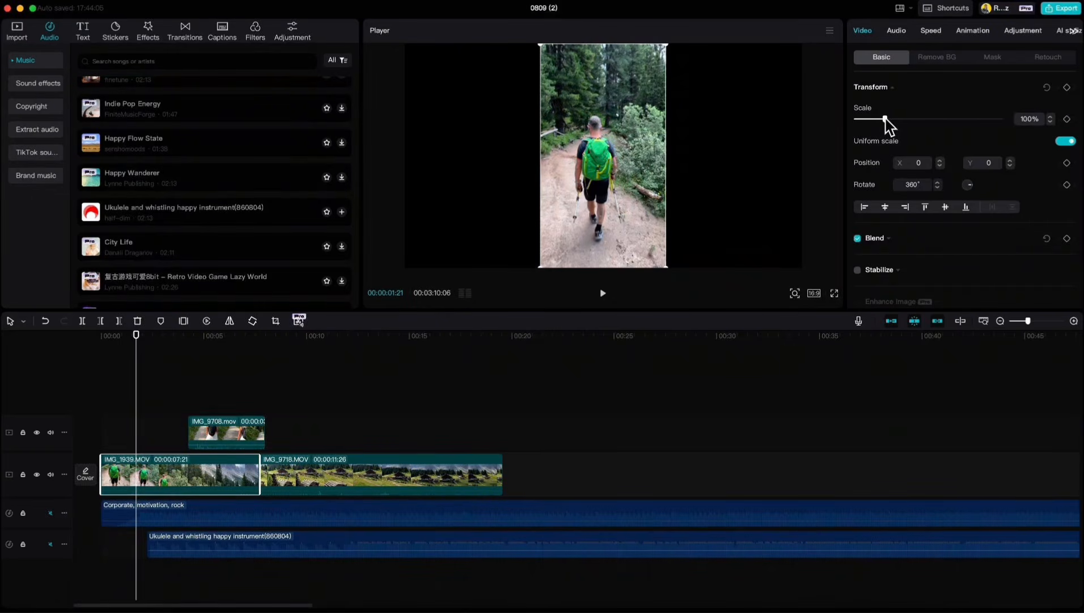
{"action": "left_click_drag", "start_coordinate": [886, 120], "coordinate": [954, 119]}
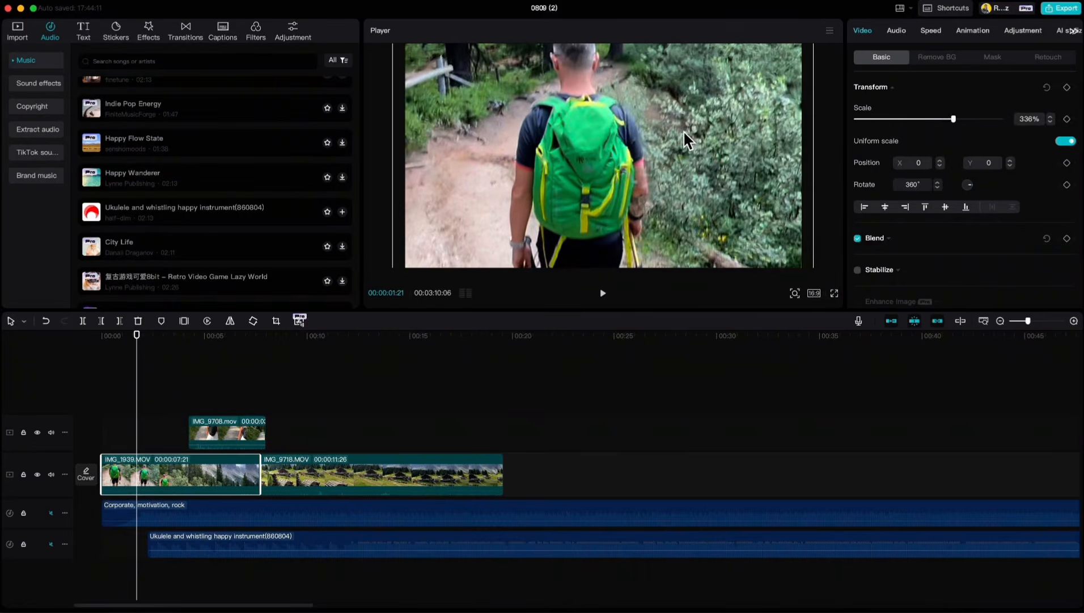
{"action": "left_click_drag", "start_coordinate": [695, 190], "coordinate": [689, 199]}
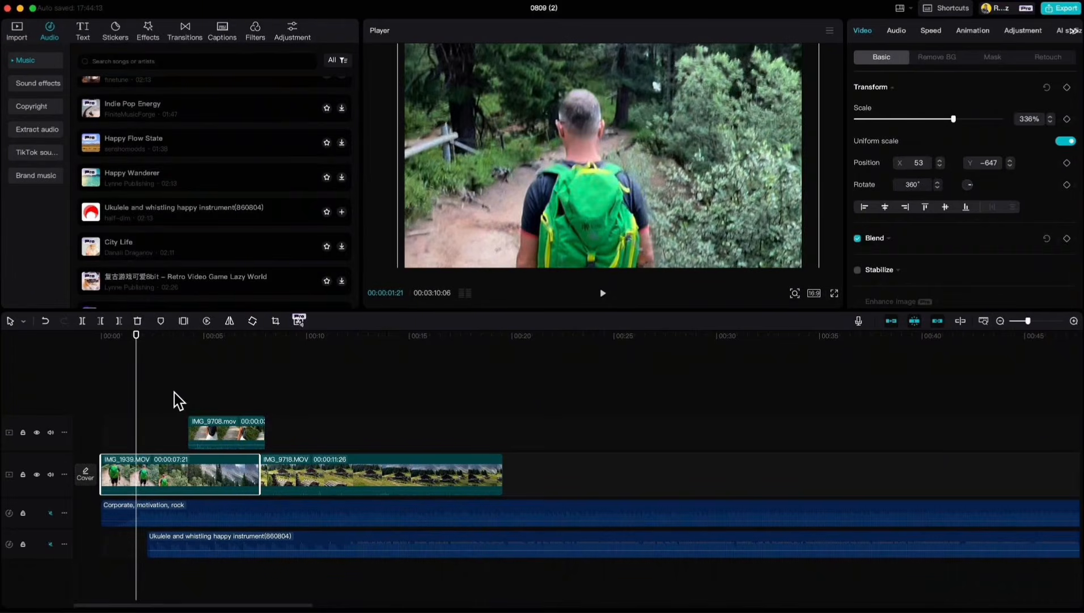
{"action": "key", "text": "super+z"}
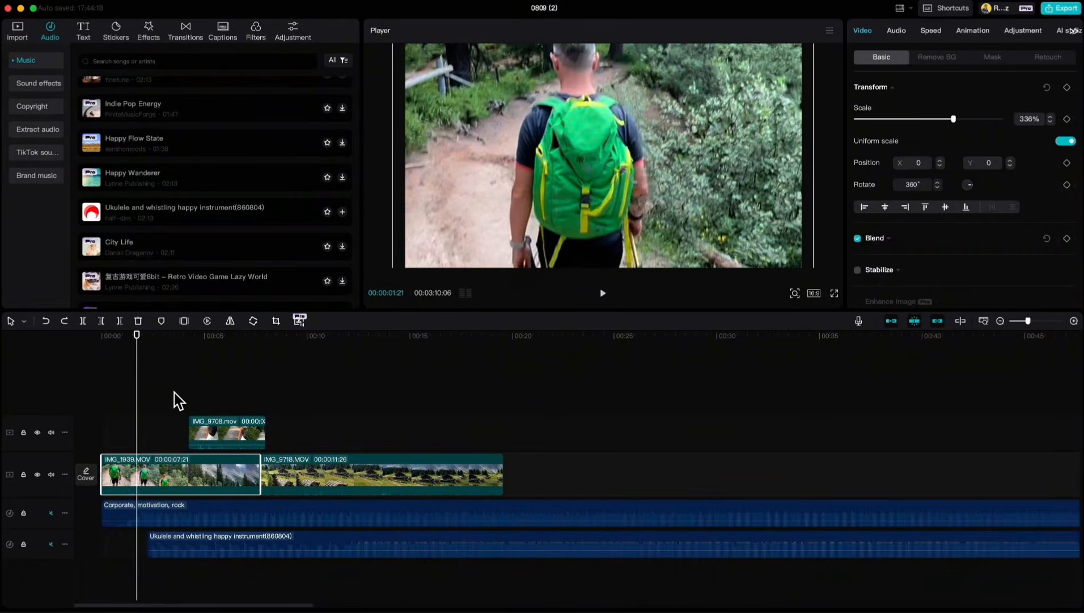
{"action": "key", "text": "super+z"}
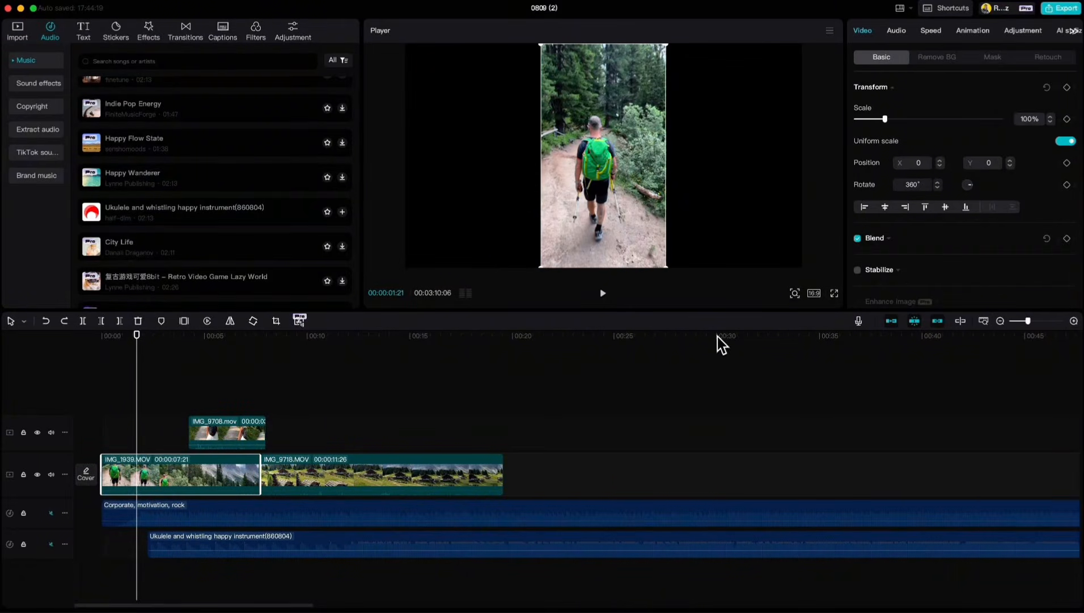
- Set the project's aspect ratio to 9:16 and preview the footage full screen up to 00:00:15:12, returning the playhead to the start
{"action": "left_click", "coordinate": [813, 345]}
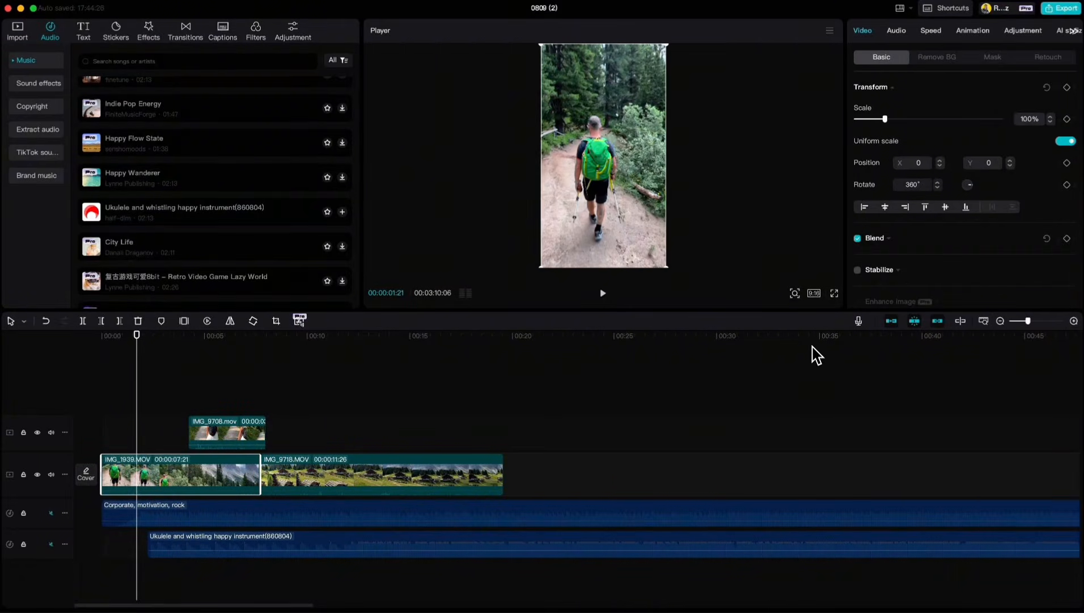
{"action": "left_click", "coordinate": [835, 294]}
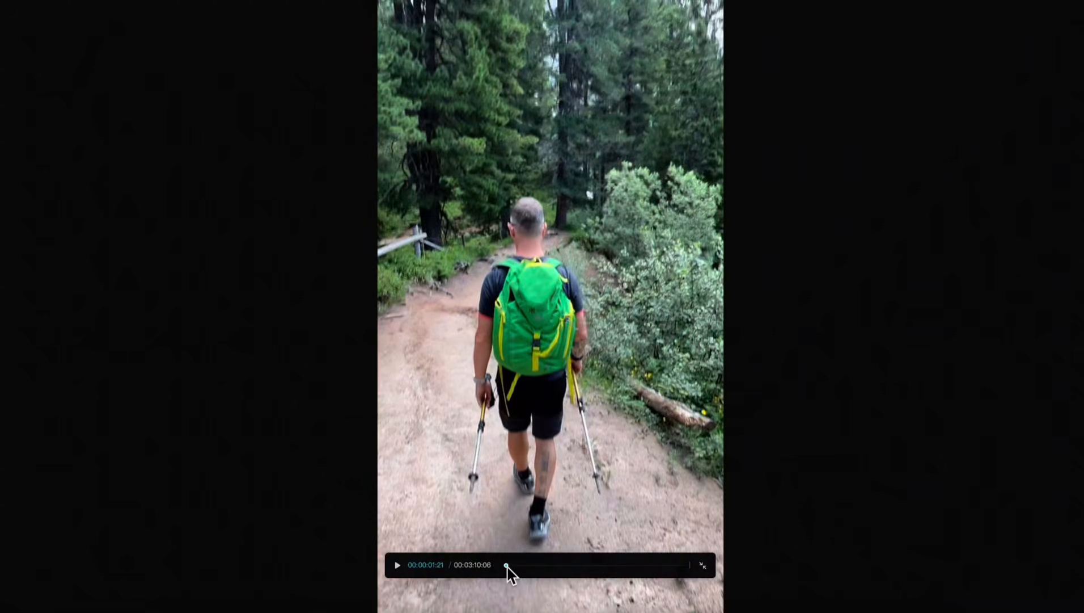
{"action": "left_click_drag", "start_coordinate": [508, 568], "coordinate": [518, 570]}
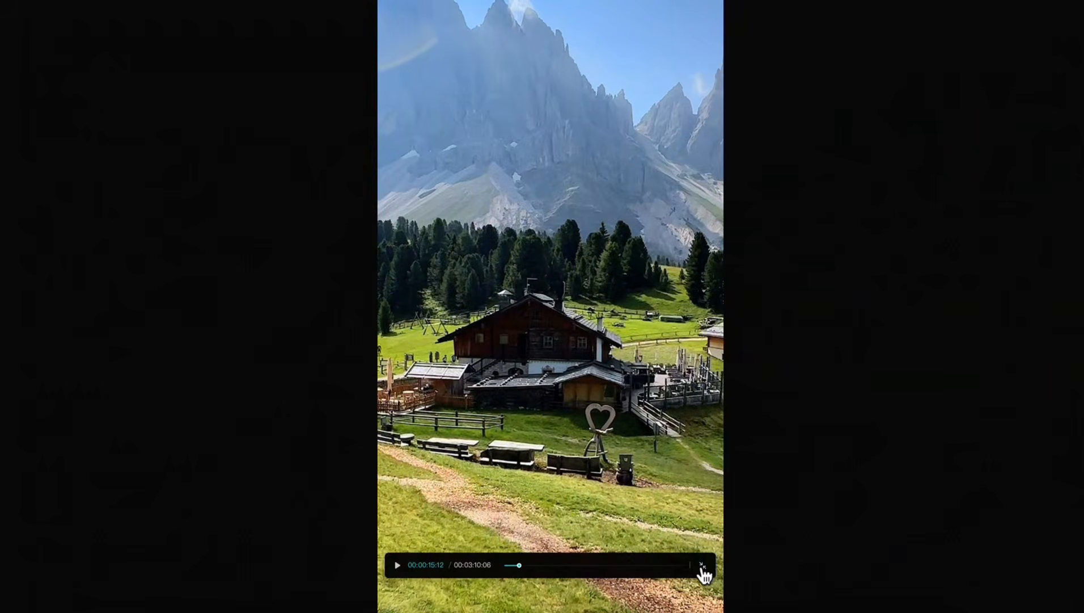
{"action": "left_click", "coordinate": [703, 568]}
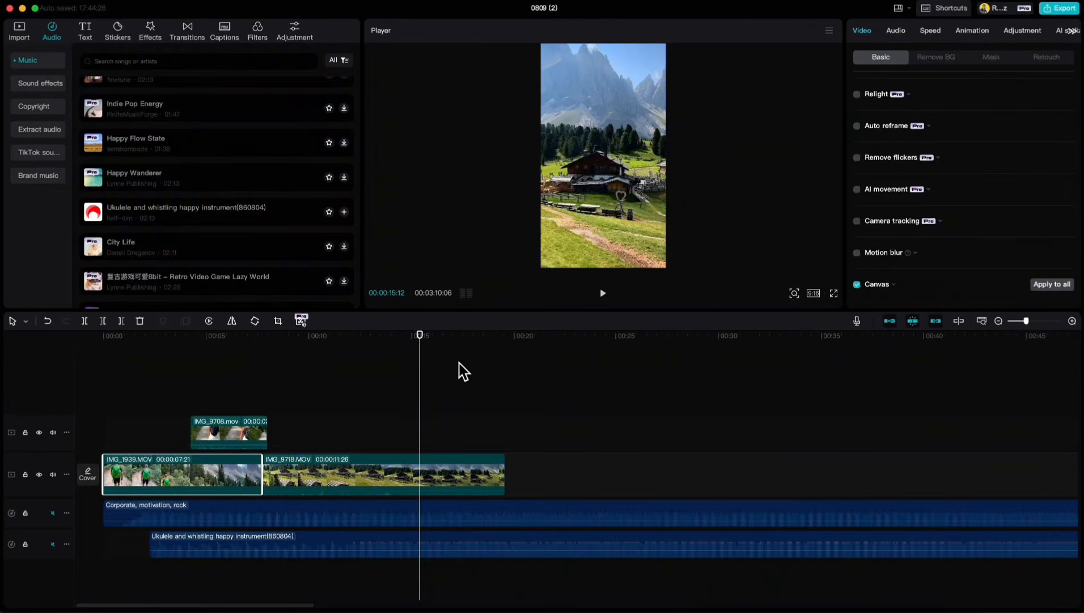
{"action": "left_click_drag", "start_coordinate": [421, 345], "coordinate": [104, 400]}
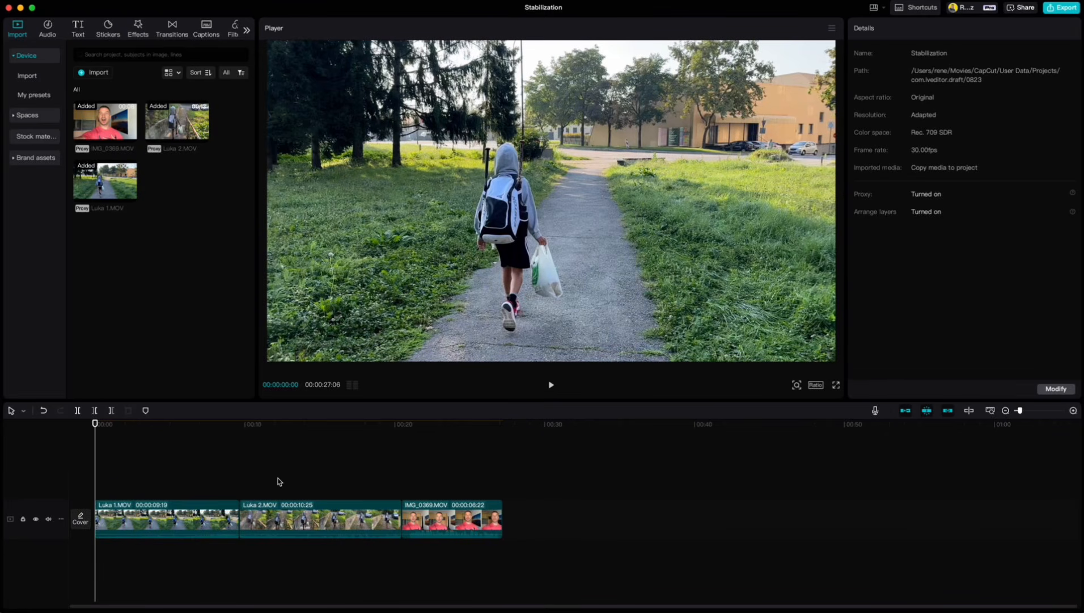
- Play parts of the first and second clips in the Stabilization project to check for shake, and return the playhead to the start
{"action": "mouse_move", "coordinate": [102, 430]}
{"action": "left_mouse_down"}
{"action": "mouse_move", "coordinate": [314, 432]}
{"action": "mouse_move", "coordinate": [94, 450]}
{"action": "left_mouse_up"}
{"action": "key", "text": "space"}
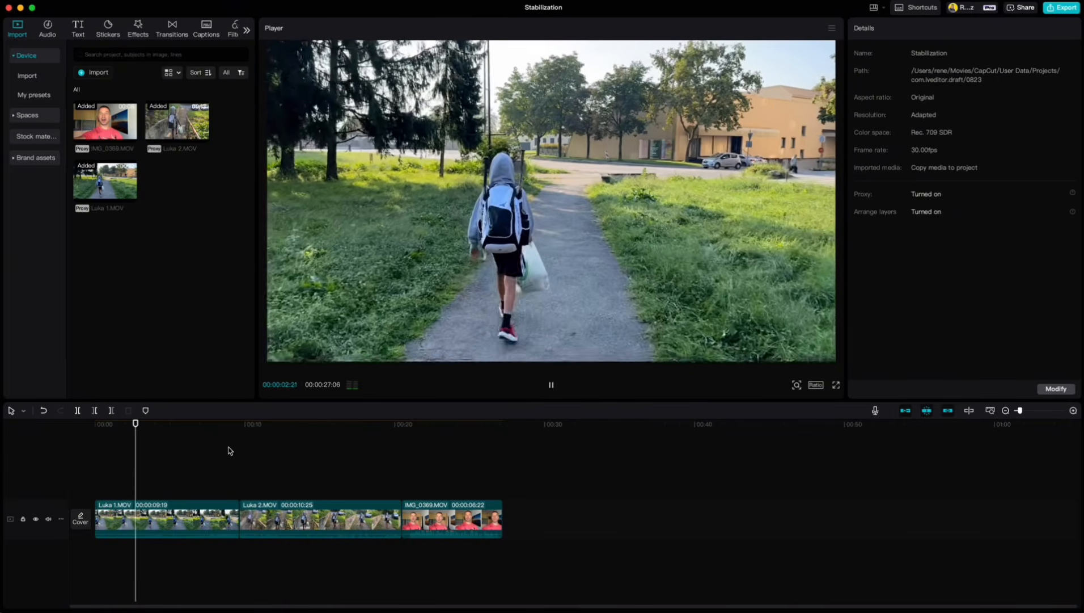
{"action": "left_click_drag", "start_coordinate": [154, 431], "coordinate": [238, 440]}
{"action": "key", "text": "space"}
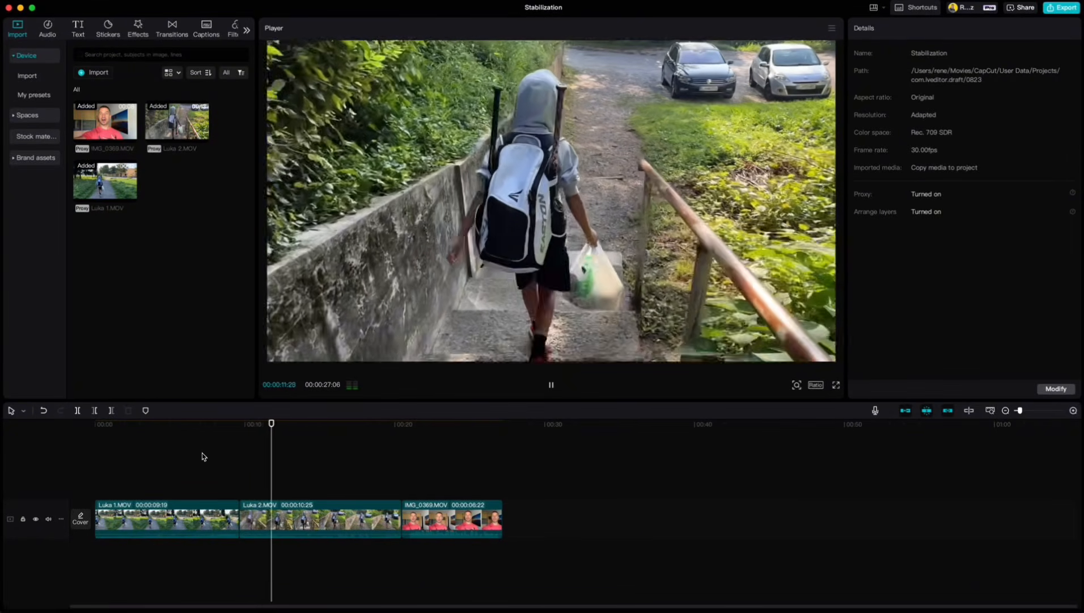
{"action": "left_click", "coordinate": [338, 436]}
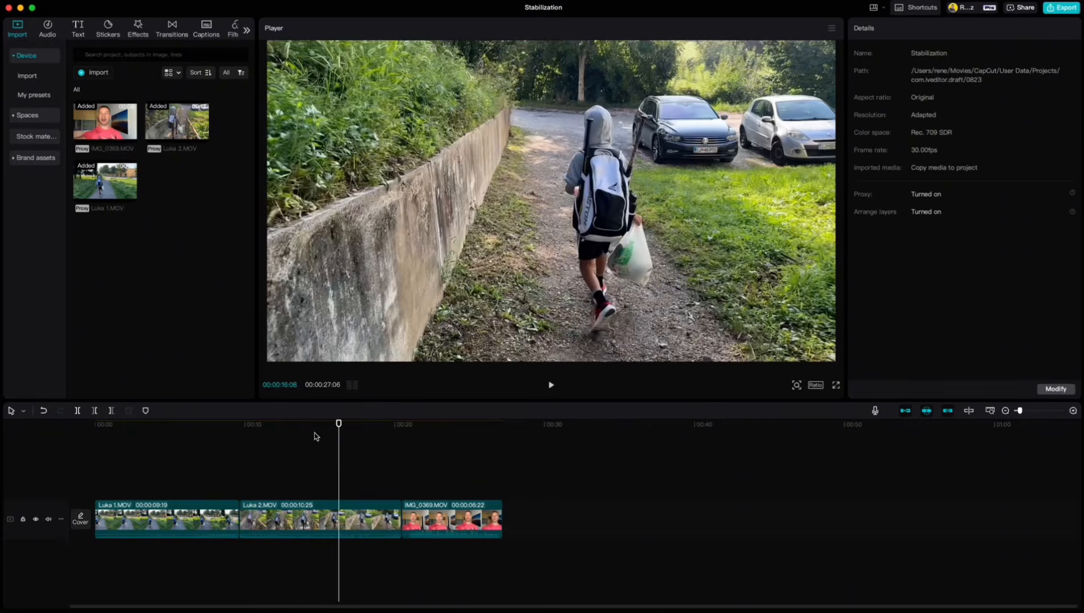
{"action": "left_click_drag", "start_coordinate": [339, 428], "coordinate": [87, 479]}
- Stabilize the first timeline clip, trying the Minimum cut level and settling on Most stable
{"action": "left_click", "coordinate": [153, 520]}
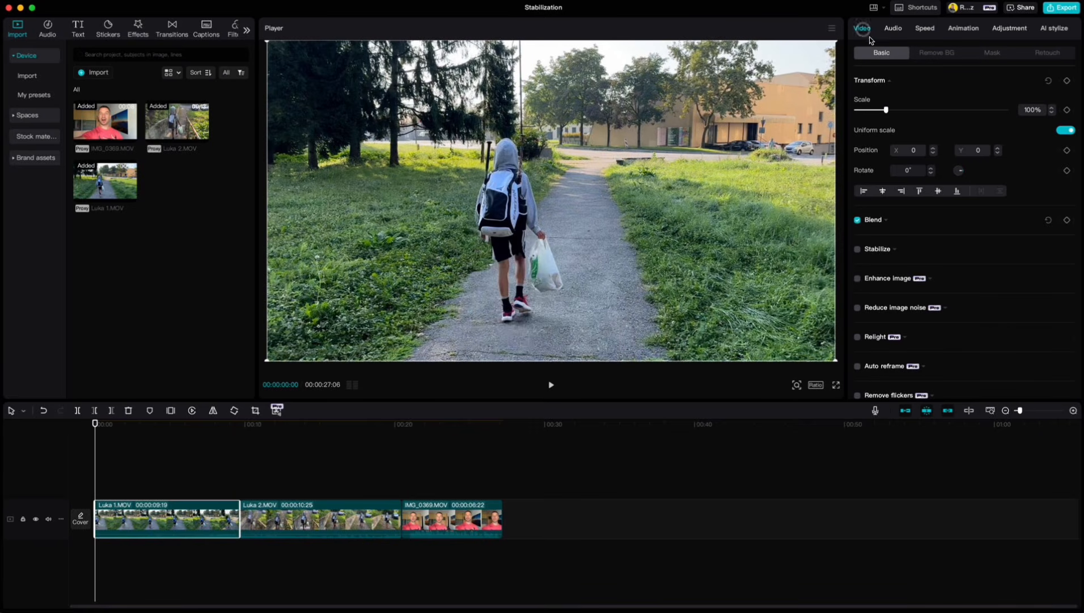
{"action": "scroll", "coordinate": [917, 173], "scroll_direction": "down", "scroll_amount": 3}
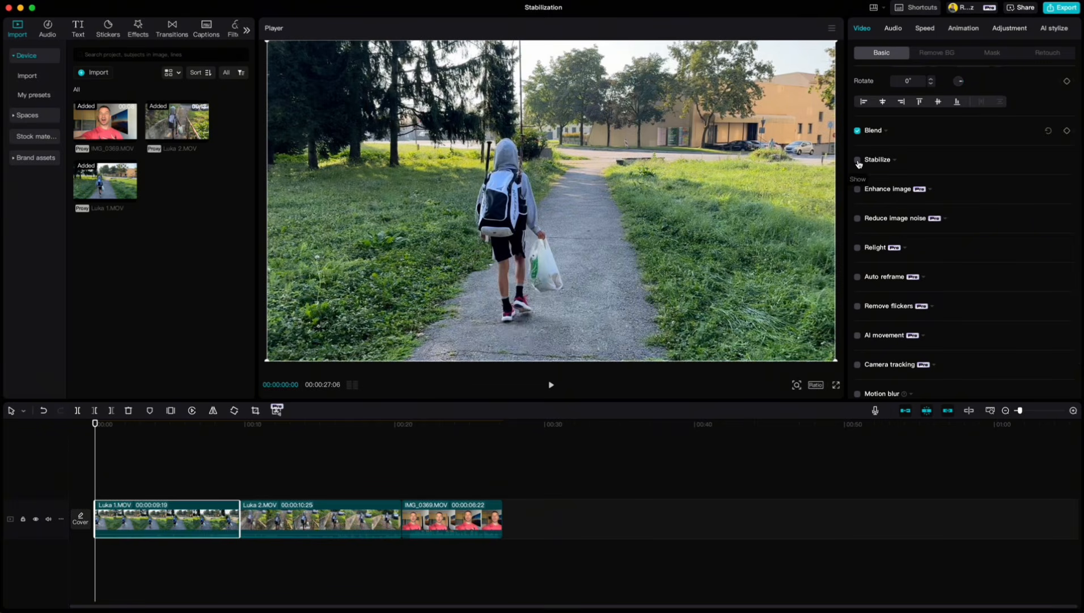
{"action": "left_click", "coordinate": [857, 159]}
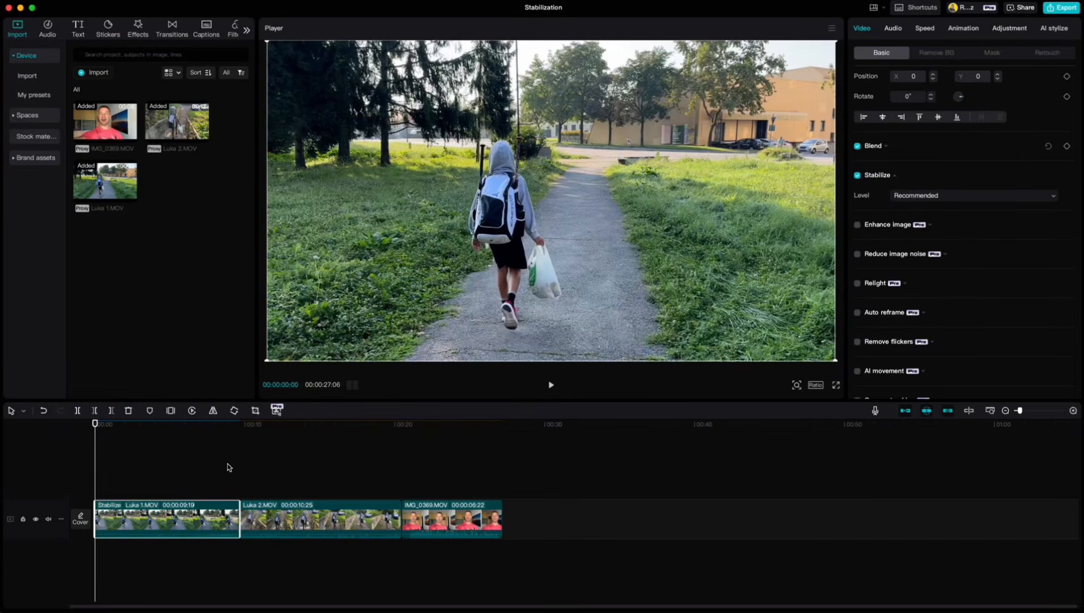
{"action": "left_click", "coordinate": [913, 195]}
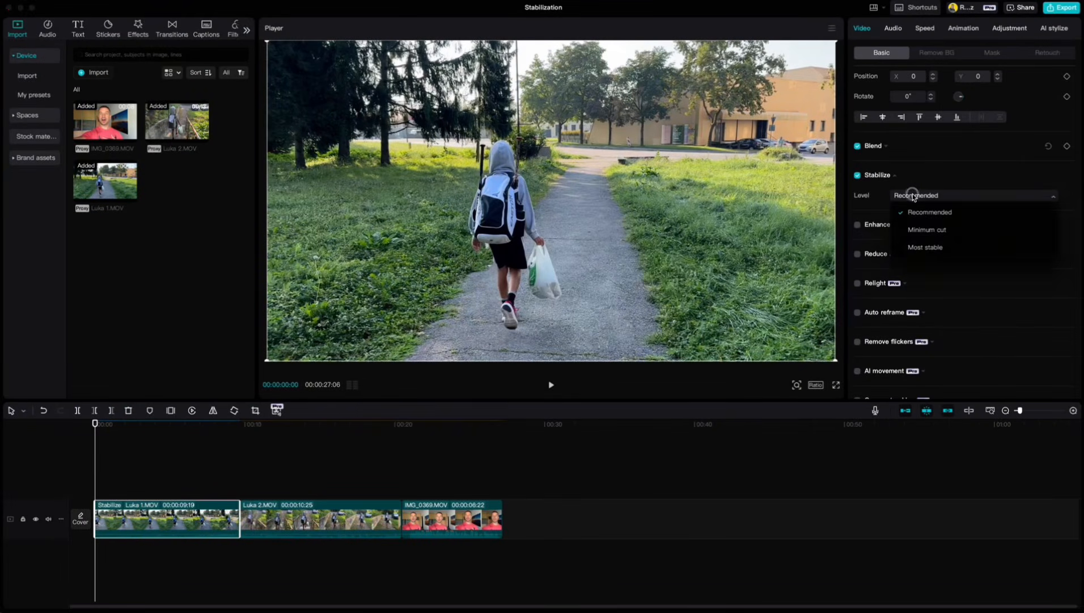
{"action": "left_click", "coordinate": [917, 230]}
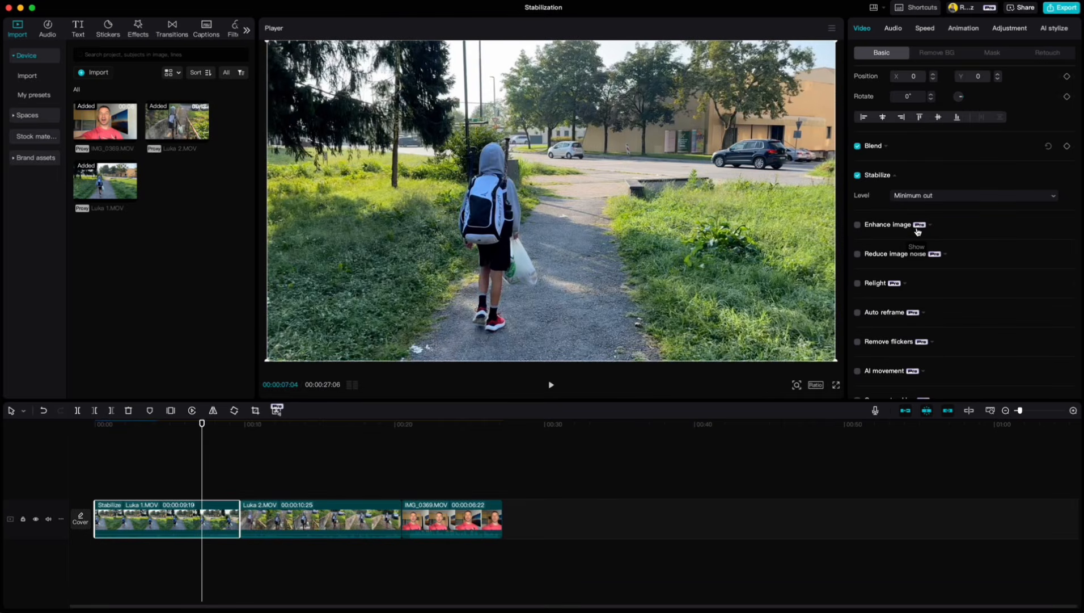
{"action": "left_click", "coordinate": [917, 196]}
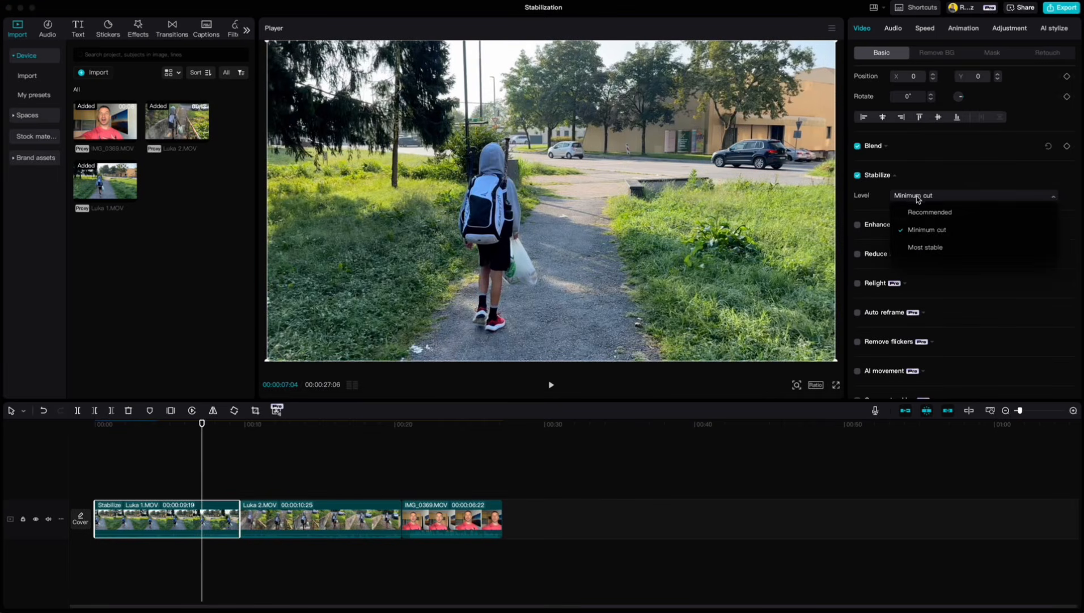
{"action": "left_click", "coordinate": [922, 248]}
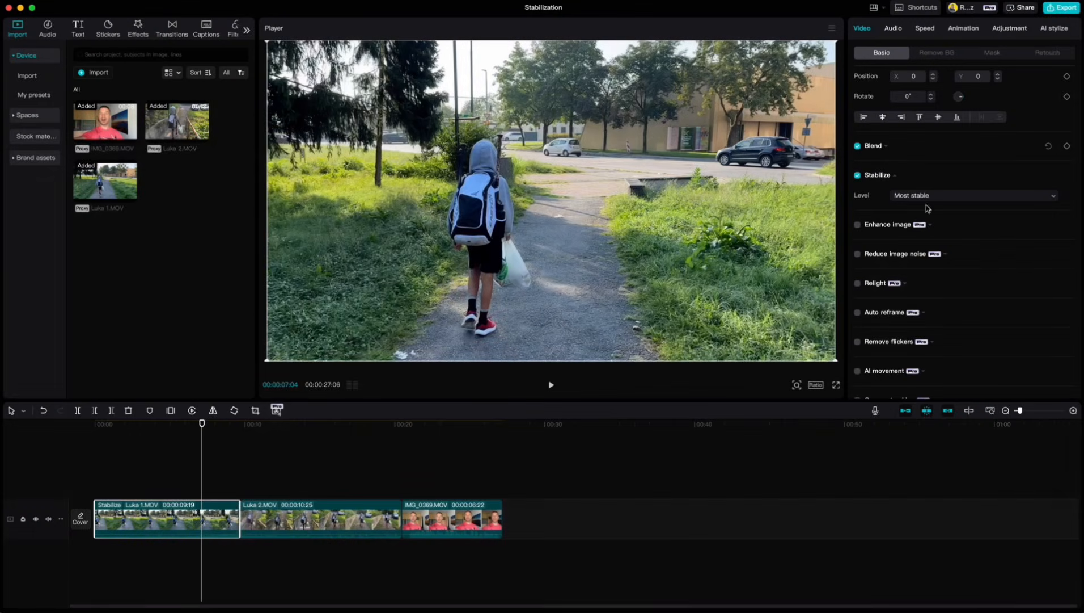
- Try stabilizing the second timeline clip at the Recommended level and move the playhead to the clip's beginning
{"action": "left_click_drag", "start_coordinate": [203, 425], "coordinate": [302, 424]}
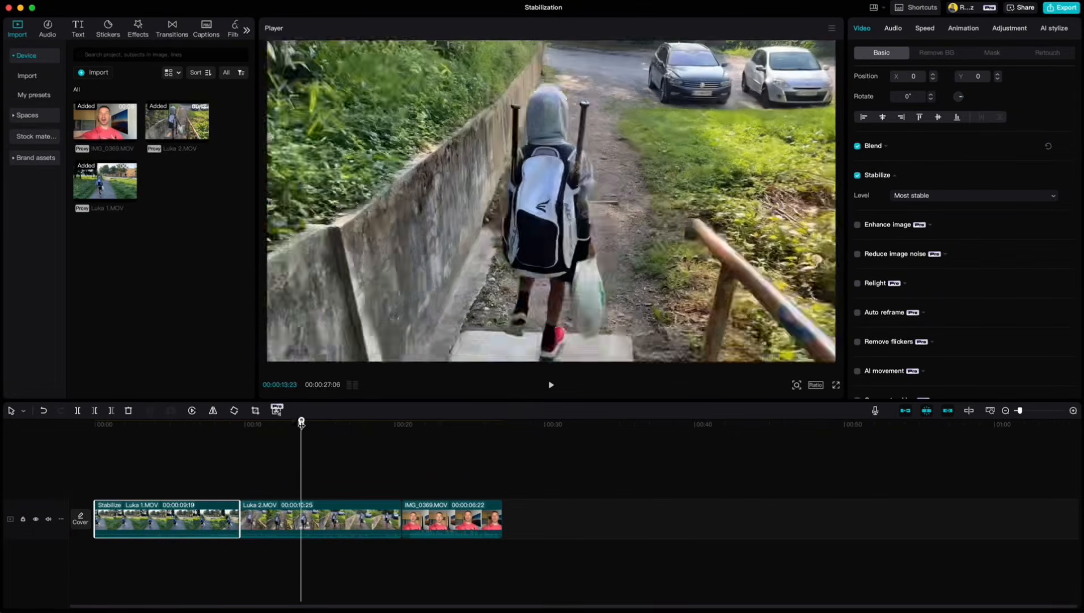
{"action": "left_click", "coordinate": [341, 512]}
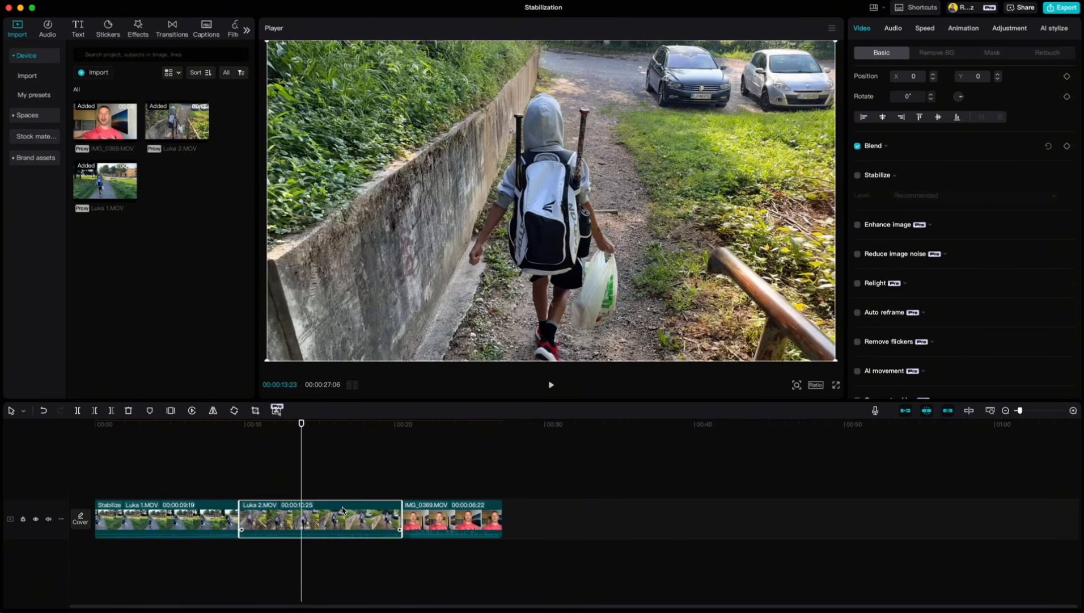
{"action": "left_click", "coordinate": [858, 175]}
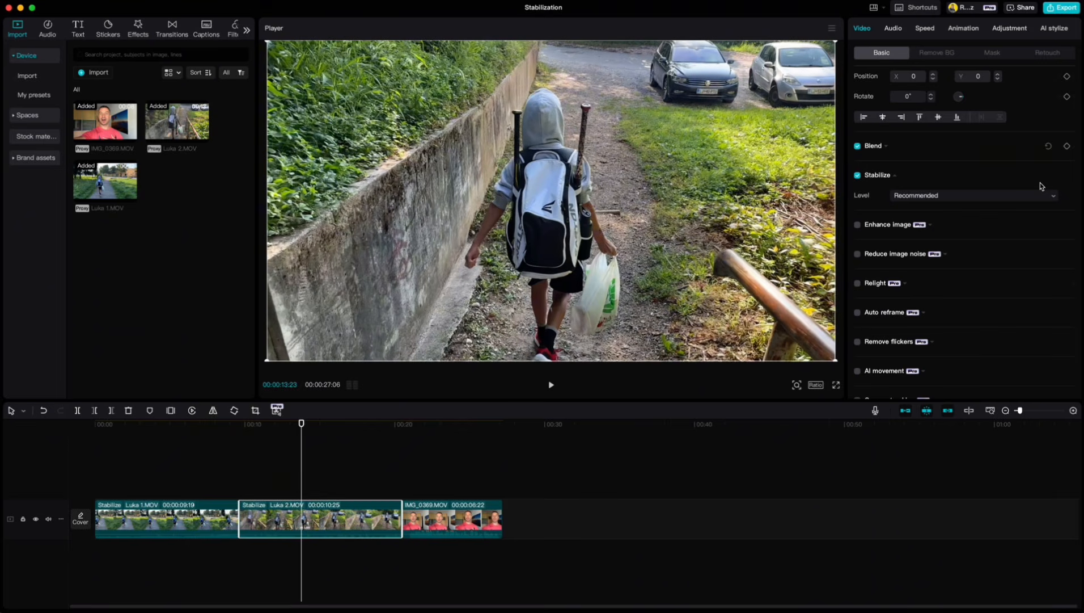
{"action": "left_click_drag", "start_coordinate": [303, 431], "coordinate": [240, 432]}
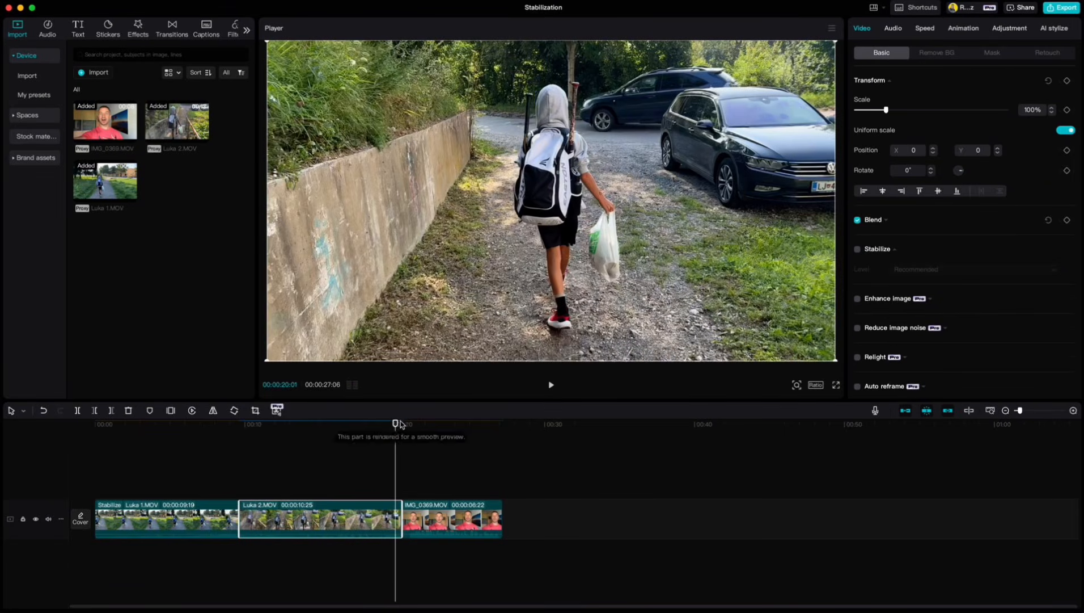
- Move the playhead to 00:00:22:00 and turn on stabilization for the IMG_0369.MOV clip
{"action": "left_click_drag", "start_coordinate": [395, 426], "coordinate": [425, 430]}
{"action": "left_click", "coordinate": [452, 516]}
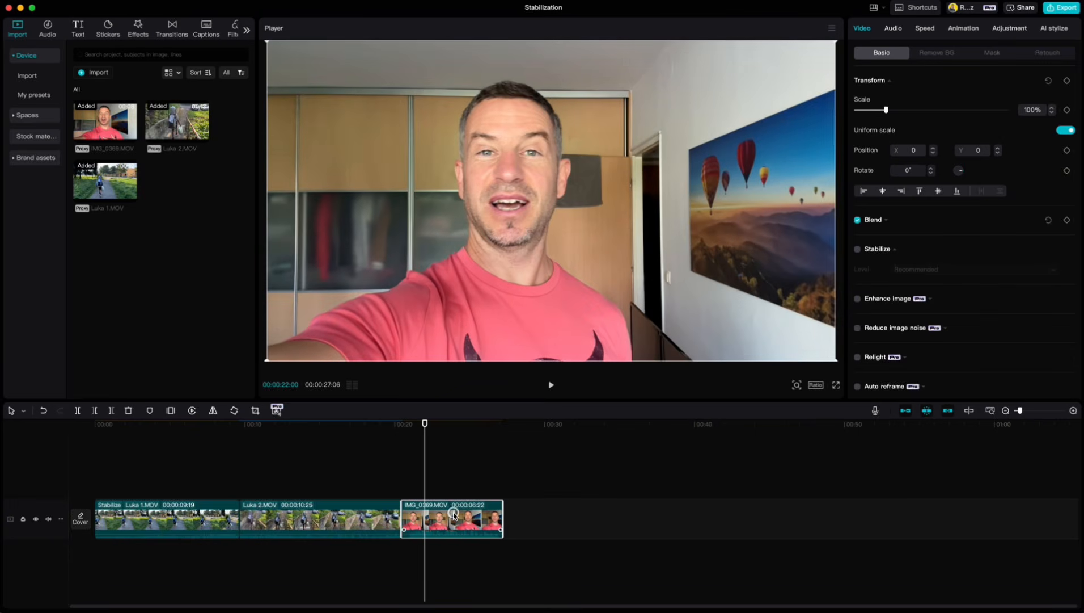
{"action": "left_click", "coordinate": [859, 250]}
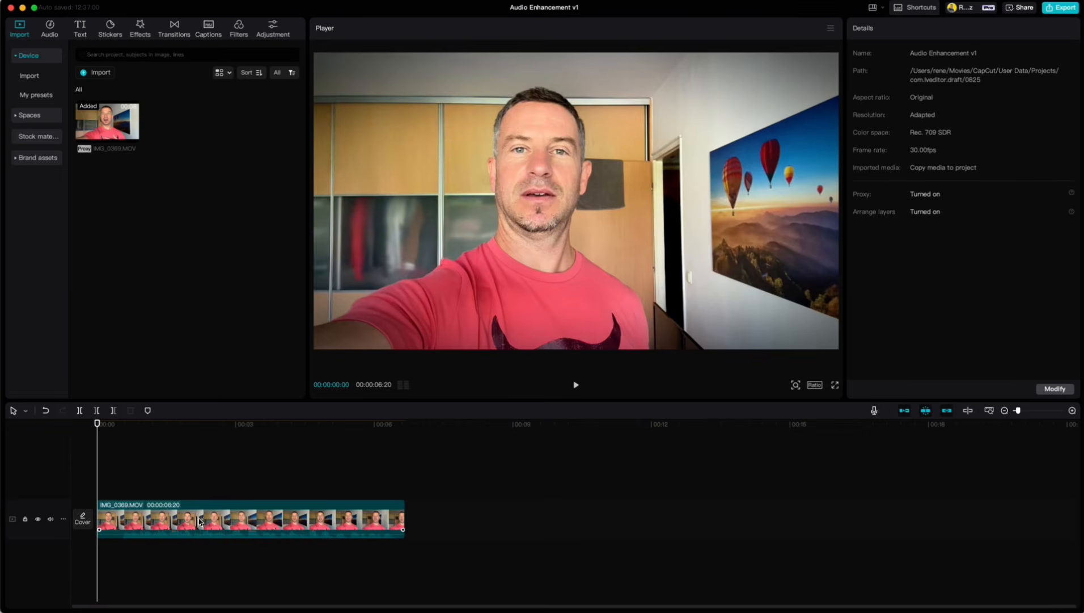
- Show the audio level meter in the Audio Enhancement v1 project and play IMG_0369.MOV from the start
{"action": "mouse_move", "coordinate": [94, 425]}
{"action": "left_mouse_down"}
{"action": "mouse_move", "coordinate": [169, 435]}
{"action": "mouse_move", "coordinate": [97, 436]}
{"action": "left_mouse_up"}
{"action": "left_click", "coordinate": [404, 387]}
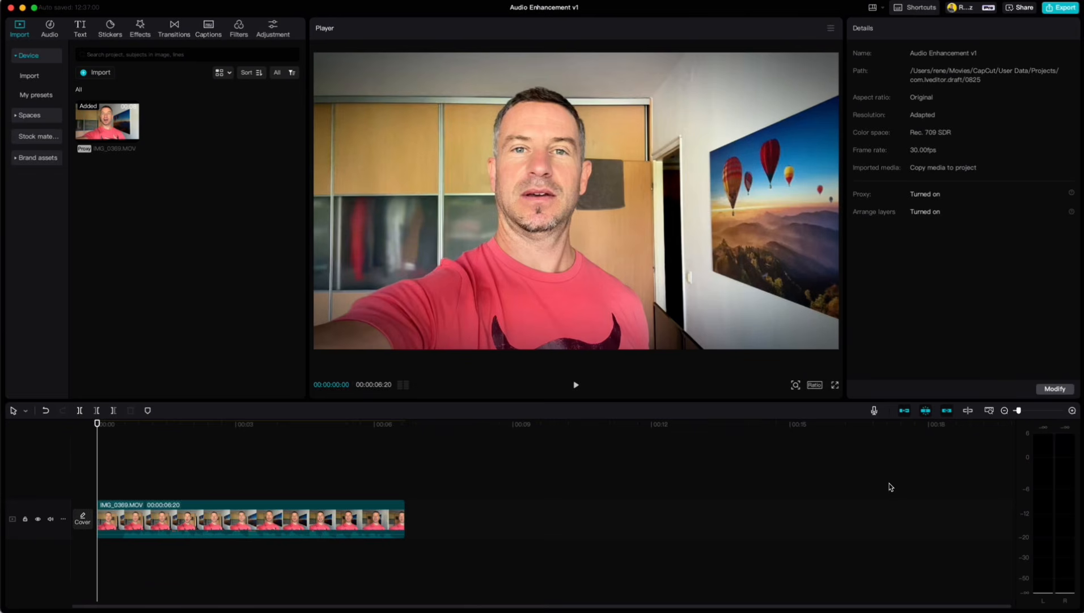
{"action": "left_click", "coordinate": [576, 385]}
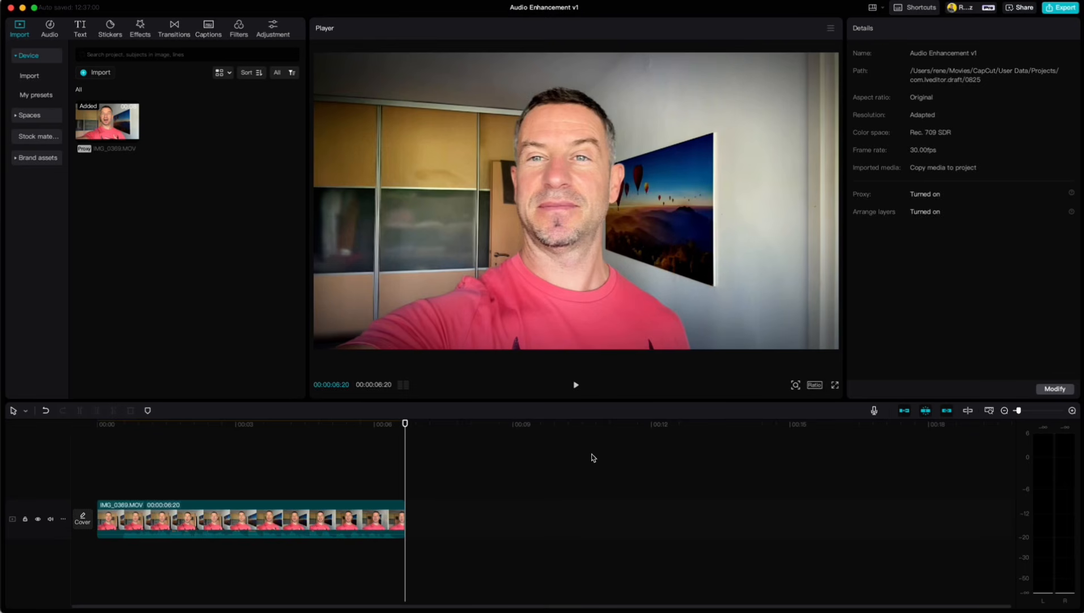
- Try normalizing the loudness of IMG_0369.MOV in its audio settings and undo the change
{"action": "left_click", "coordinate": [1072, 410]}
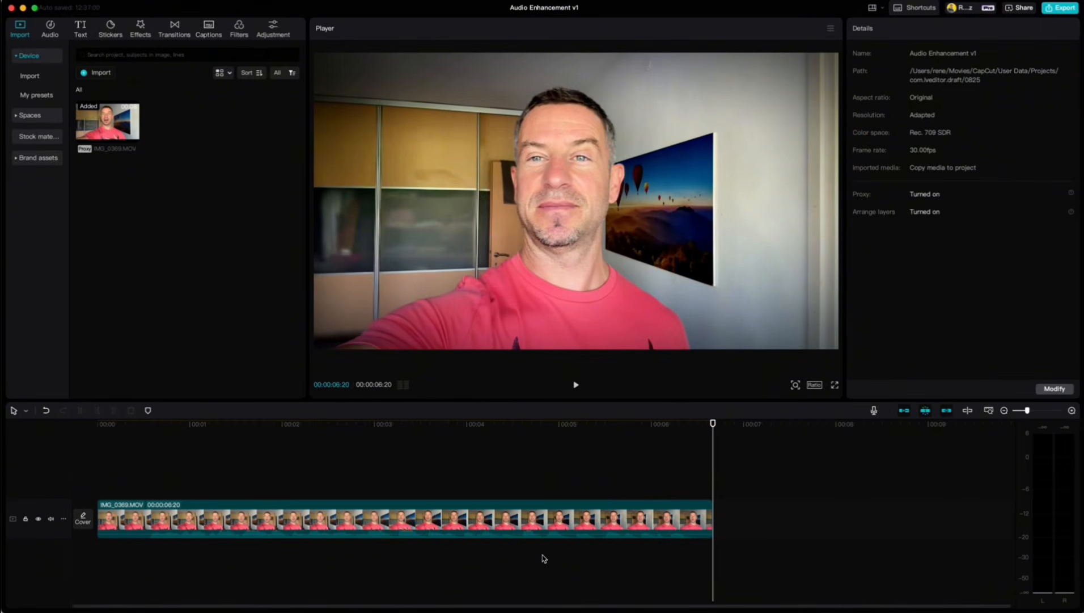
{"action": "left_click", "coordinate": [521, 518]}
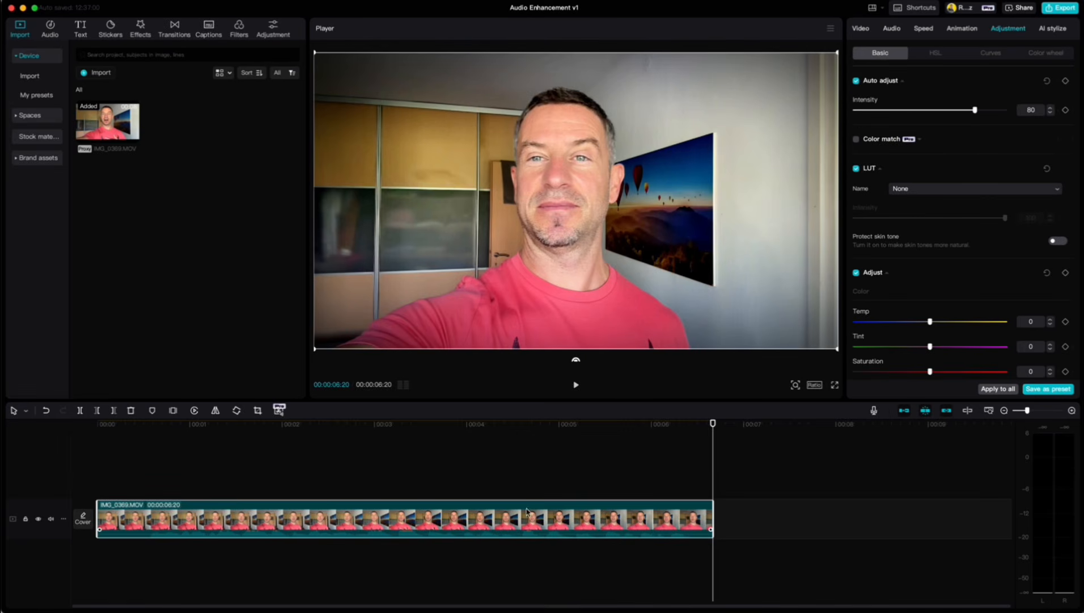
{"action": "left_click", "coordinate": [893, 29]}
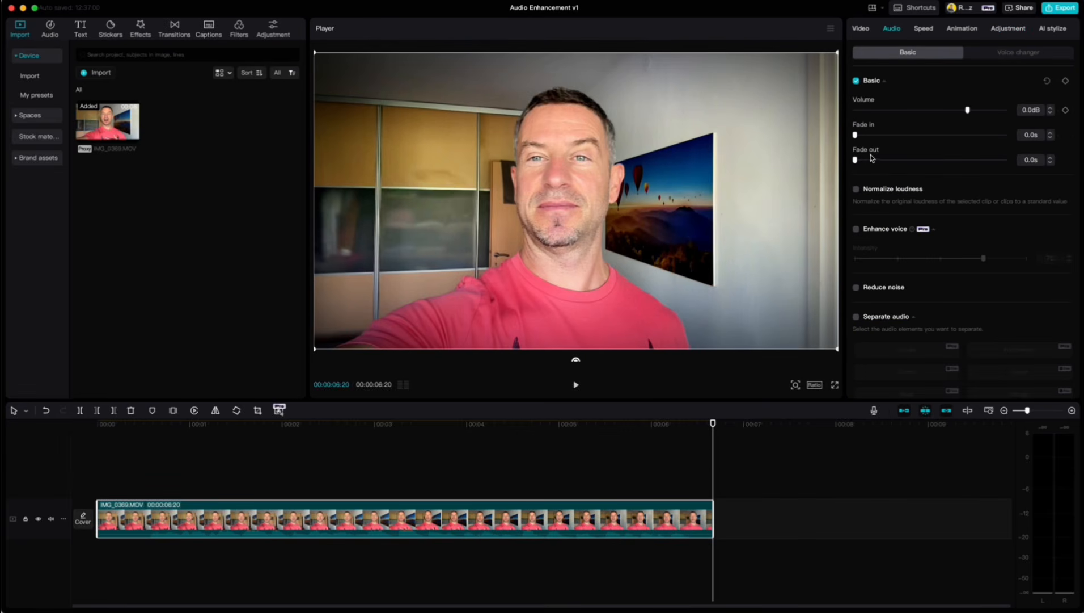
{"action": "left_click", "coordinate": [856, 189]}
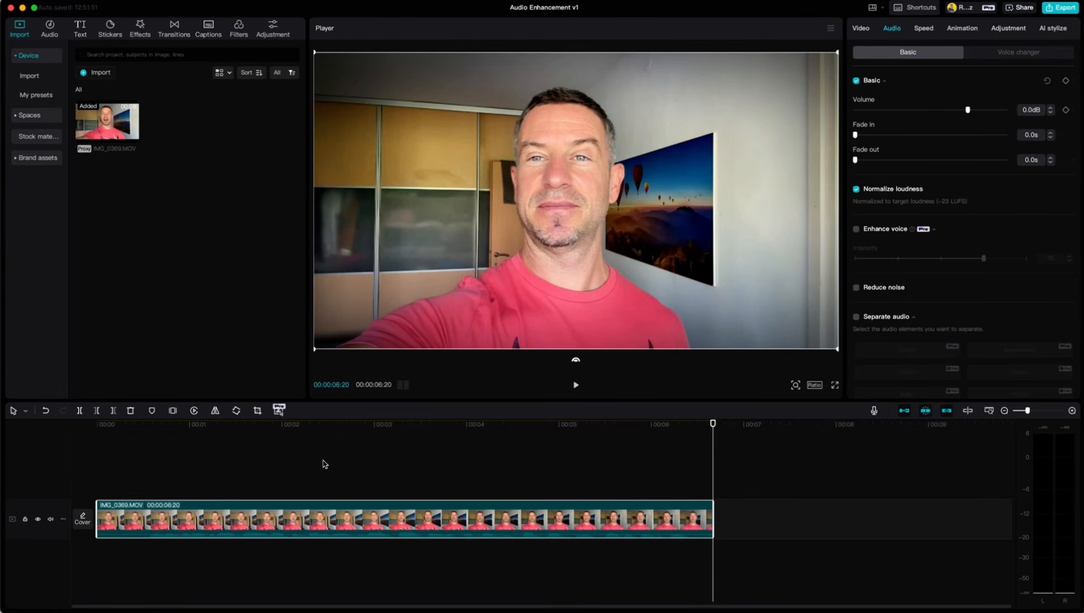
{"action": "key", "text": "super+z"}
- Lower the volume of IMG_0369.MOV to -6.9 dB and try extracting its audio to a separate track, undoing the extraction
{"action": "mouse_move", "coordinate": [967, 110]}
{"action": "left_mouse_down"}
{"action": "mouse_move", "coordinate": [910, 112]}
{"action": "mouse_move", "coordinate": [956, 117]}
{"action": "left_mouse_up"}
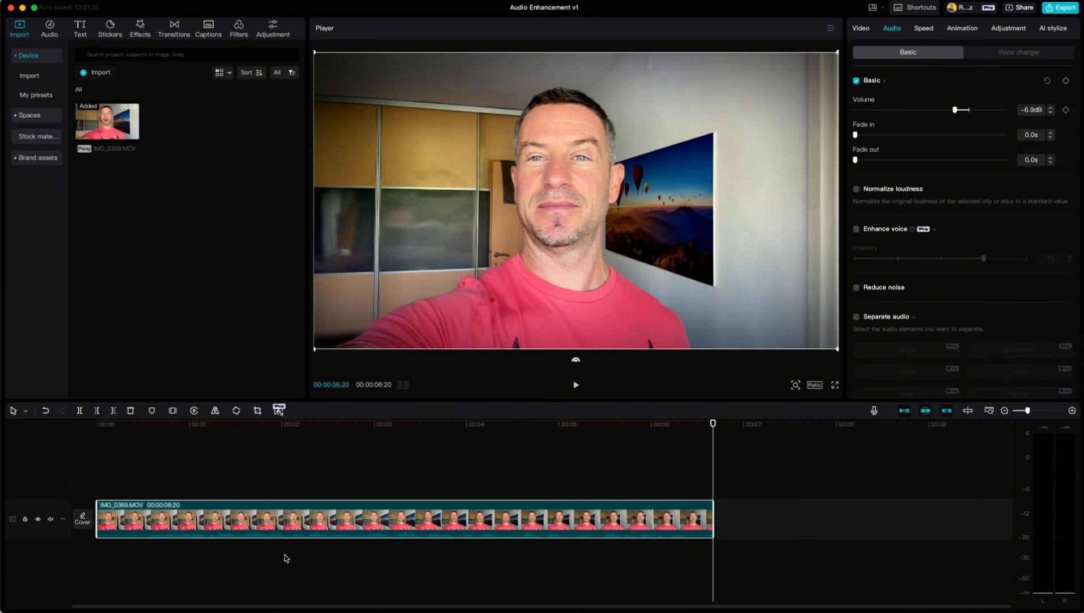
{"action": "right_click", "coordinate": [291, 519]}
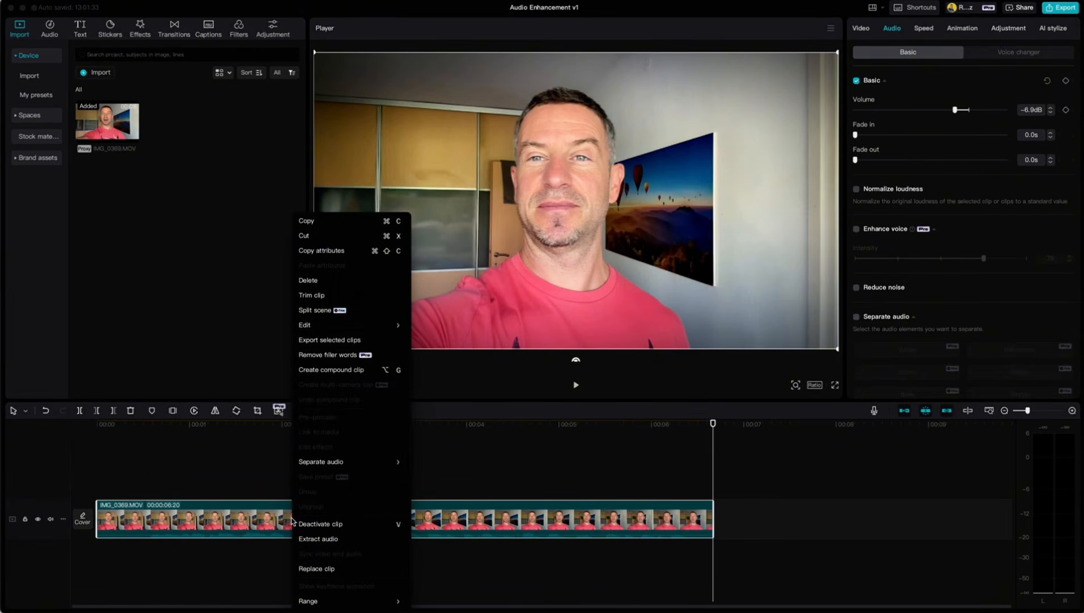
{"action": "left_click", "coordinate": [313, 543]}
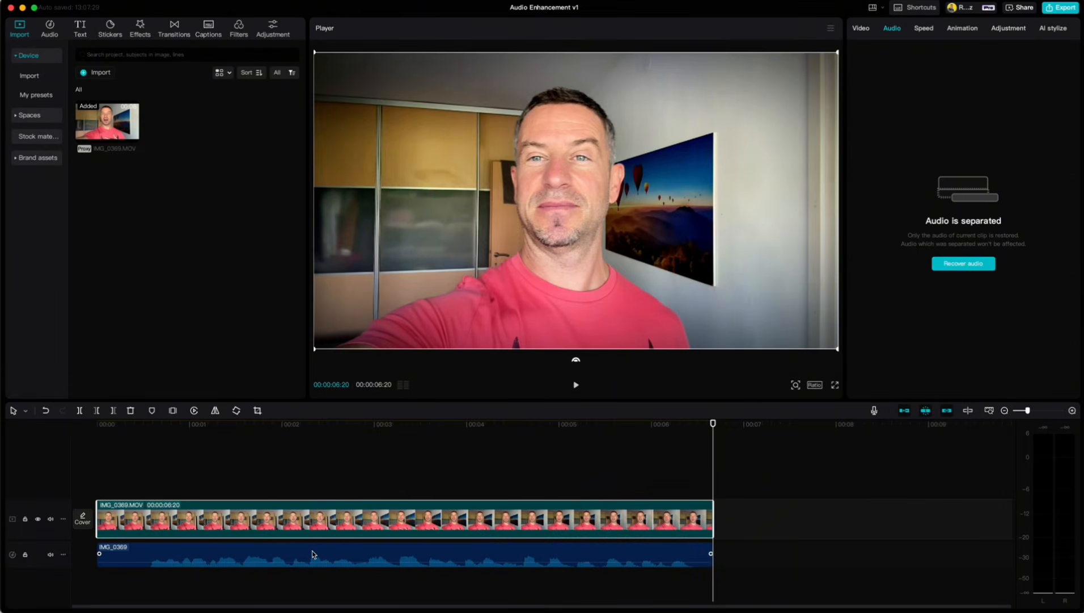
{"action": "left_click", "coordinate": [312, 550]}
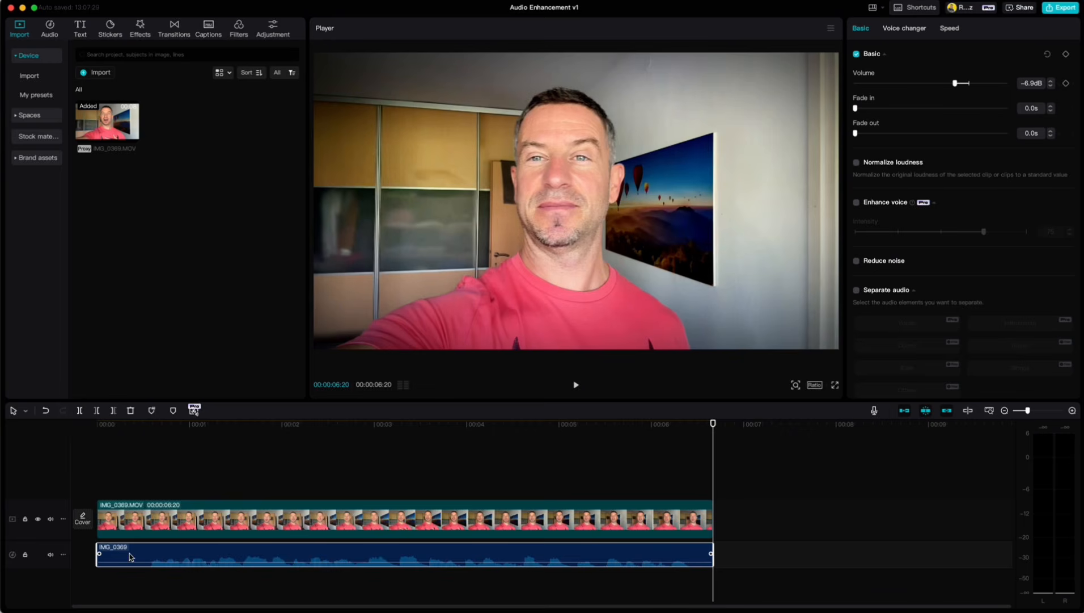
{"action": "key", "text": "Delete"}
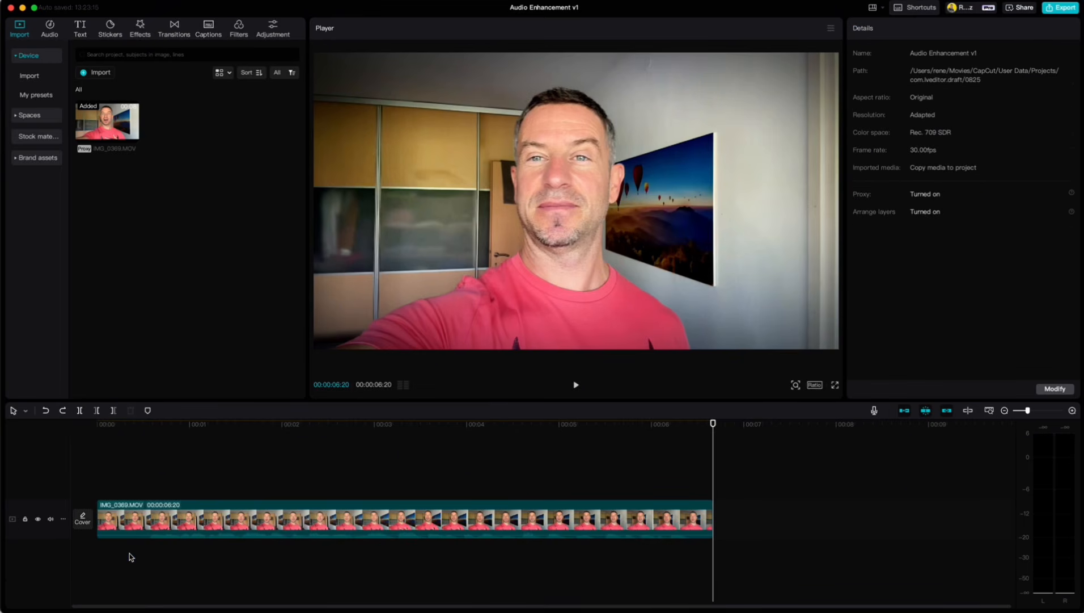
- Turn on noise reduction and loudness normalization in the audio settings of the IMG_0369.MOV clip
{"action": "left_click", "coordinate": [140, 527]}
{"action": "left_click", "coordinate": [888, 30]}
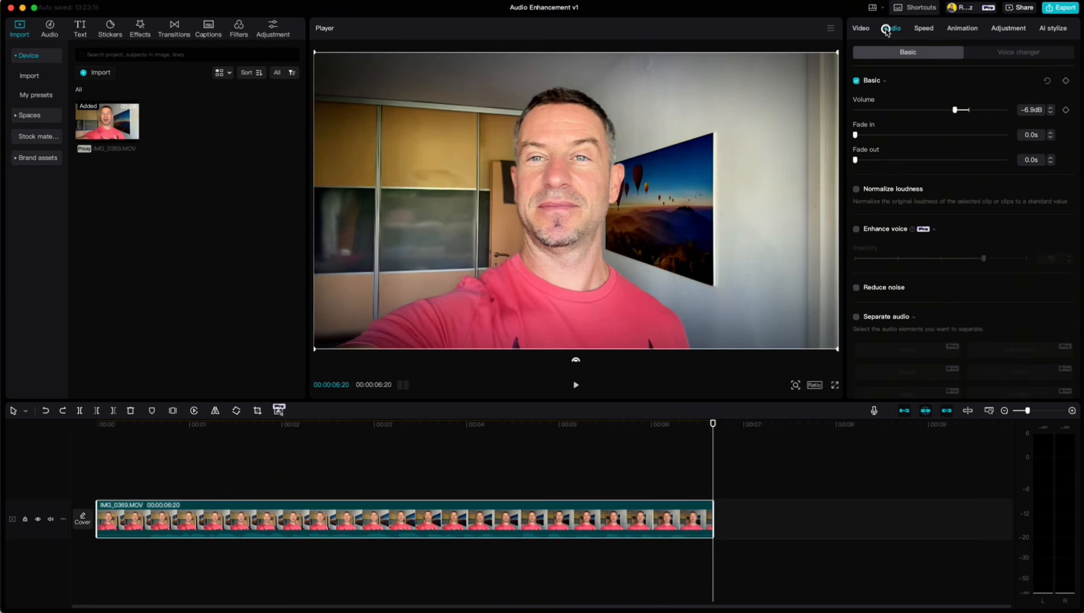
{"action": "left_click", "coordinate": [857, 288]}
{"action": "left_click", "coordinate": [859, 191]}
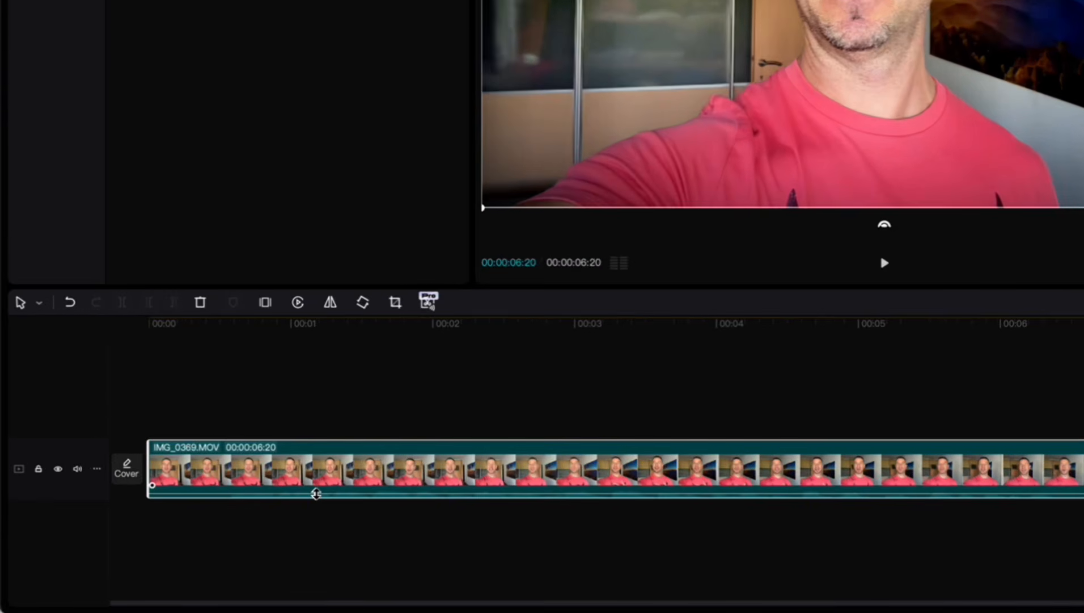
- Adjust the volume of IMG_0369.MOV with the volume line on the timeline clip and fine-tune it in the clip's audio settings
{"action": "left_click_drag", "start_coordinate": [266, 511], "coordinate": [266, 513]}
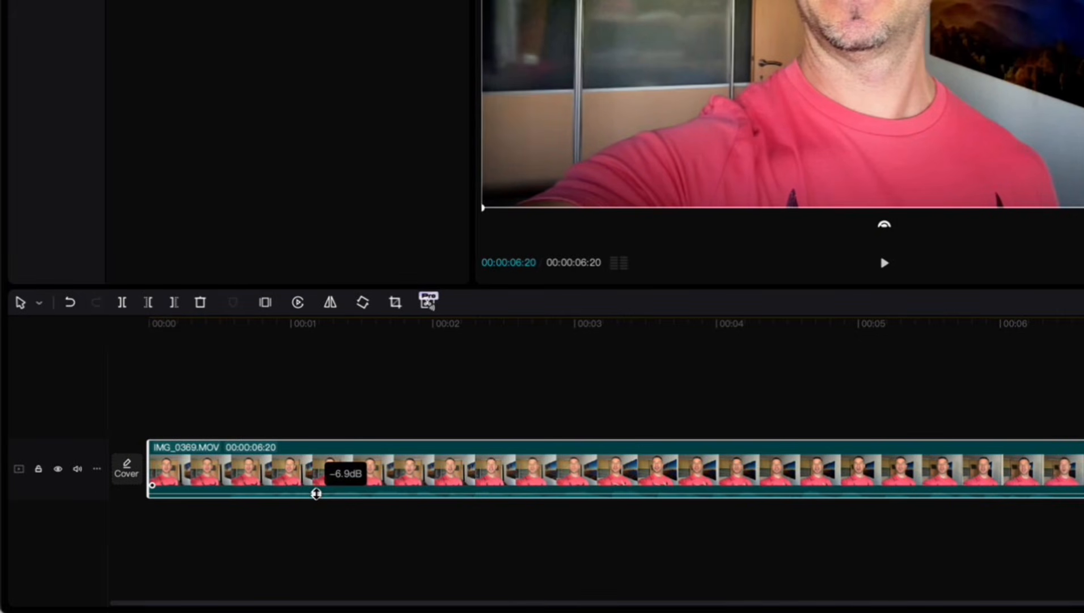
{"action": "left_click_drag", "start_coordinate": [316, 493], "coordinate": [319, 492]}
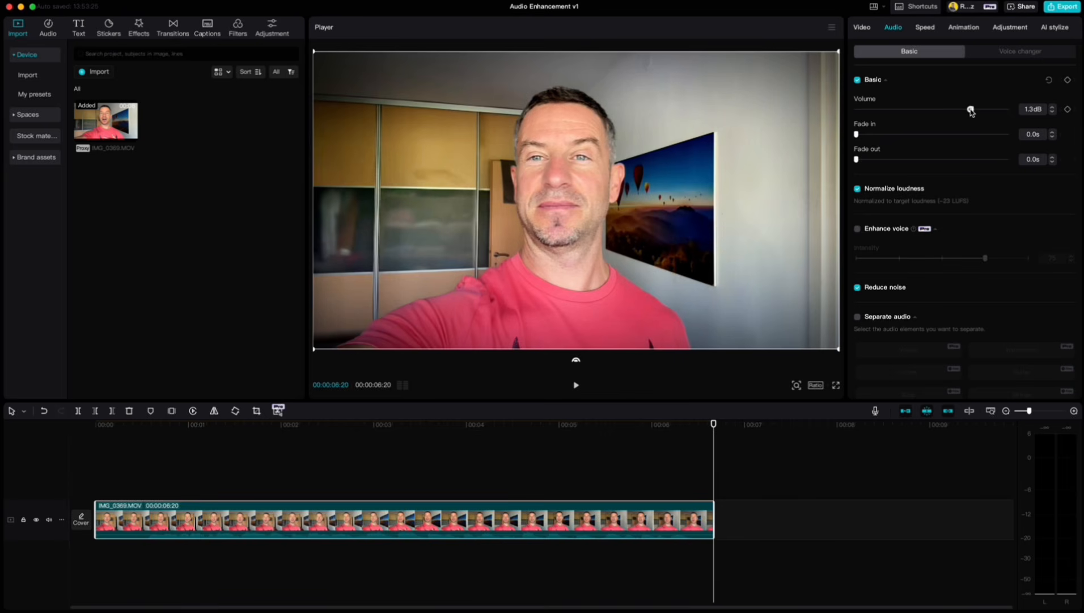
{"action": "mouse_move", "coordinate": [971, 111]}
{"action": "left_mouse_down"}
{"action": "mouse_move", "coordinate": [951, 111]}
{"action": "mouse_move", "coordinate": [975, 111]}
{"action": "mouse_move", "coordinate": [963, 117]}
{"action": "left_mouse_up"}
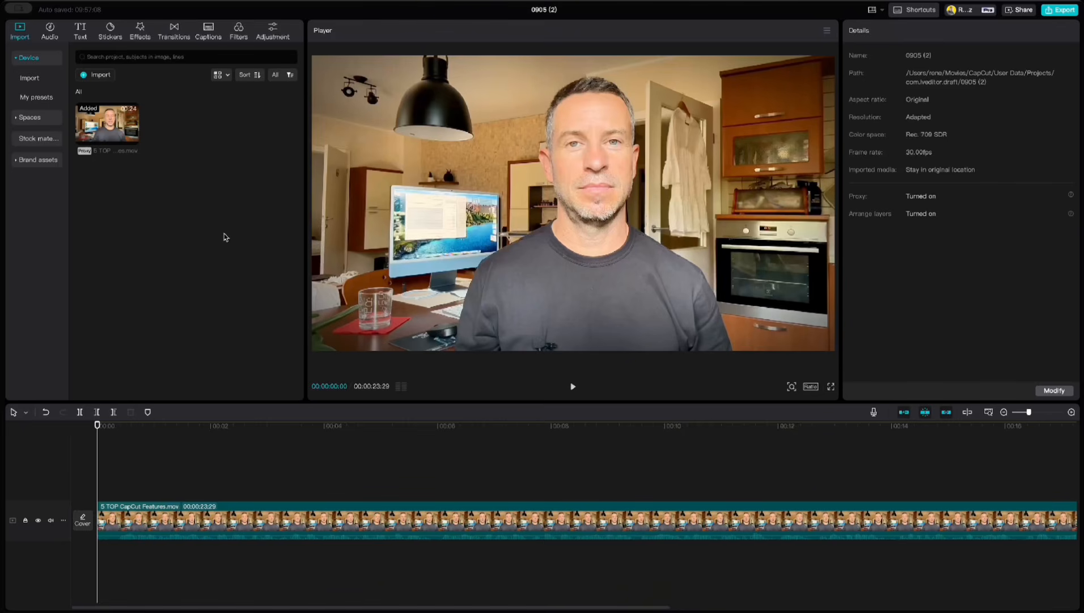
- Play the opening seconds of the 5 TOP CapCut Features.mov clip and return the playhead to the start
{"action": "left_click", "coordinate": [572, 387]}
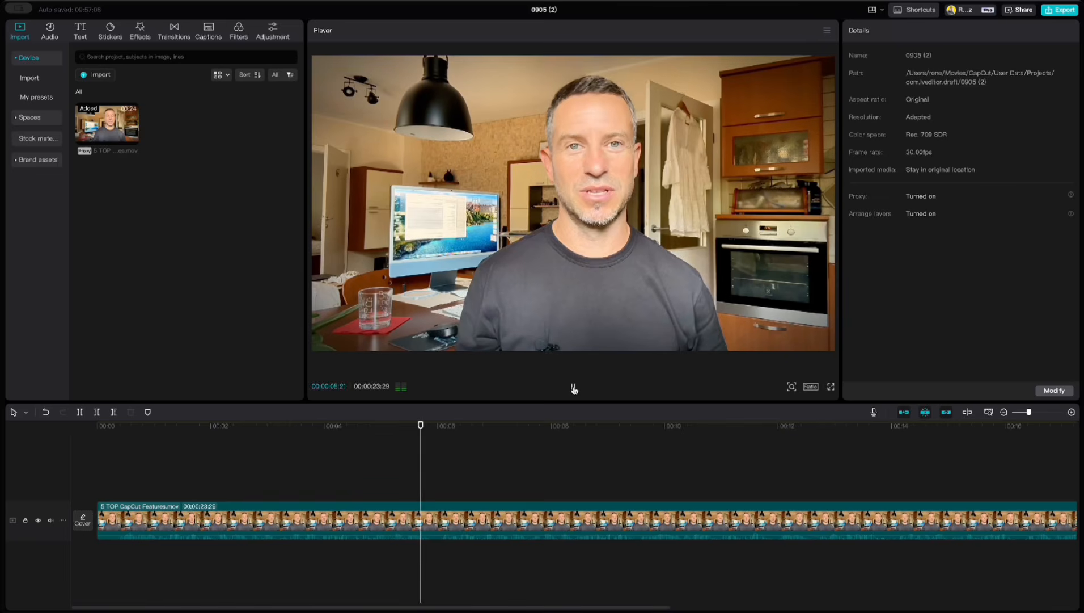
{"action": "left_click", "coordinate": [573, 387]}
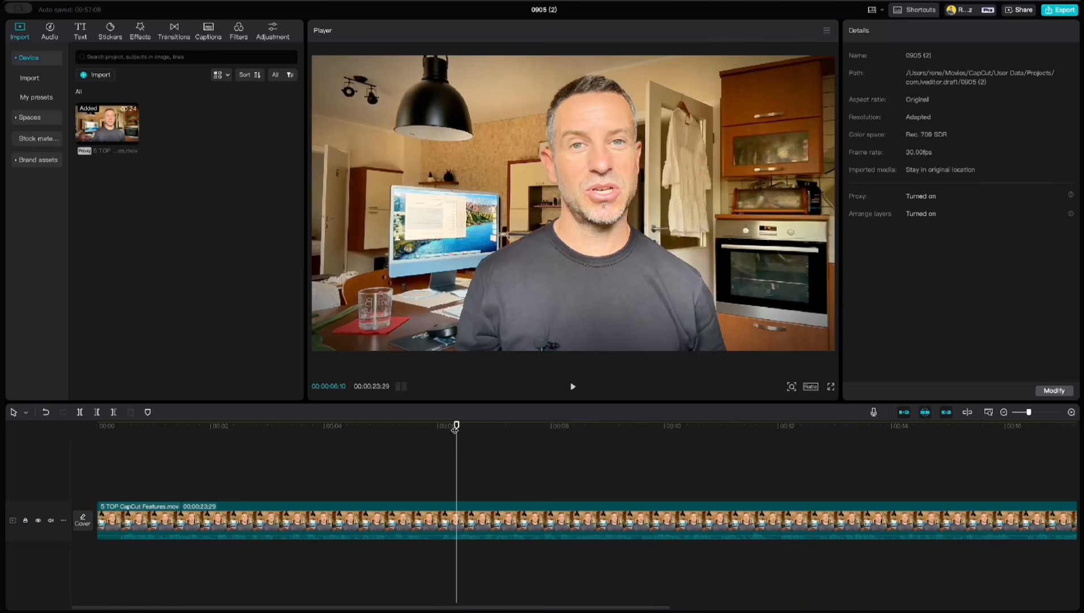
{"action": "left_click_drag", "start_coordinate": [455, 430], "coordinate": [96, 487]}
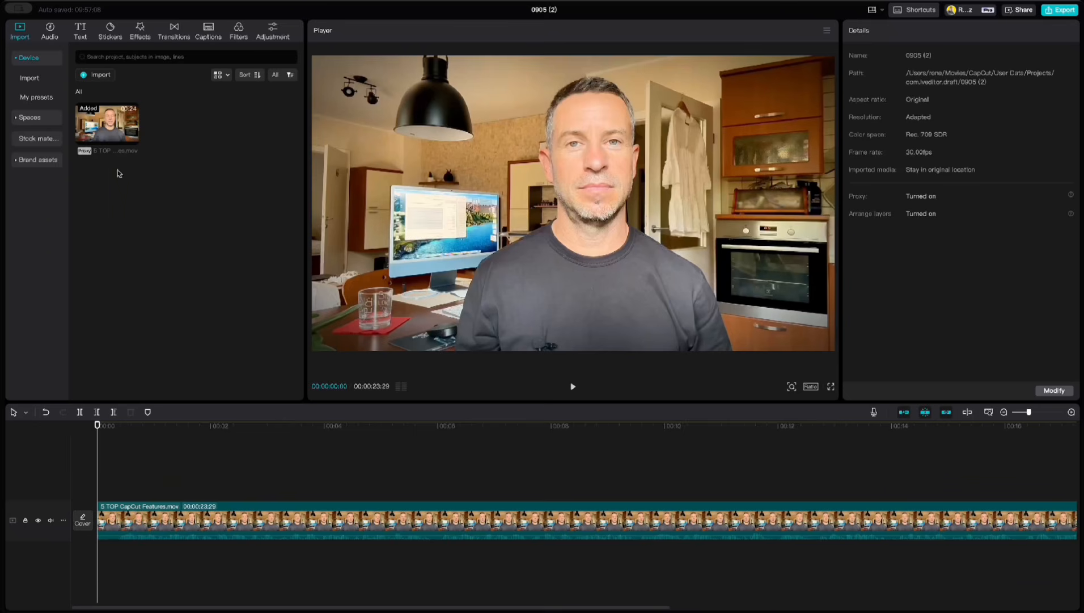
- Add a default text at the start of the timeline, play through it and return the playhead to 00:00:00:00
{"action": "left_click", "coordinate": [81, 31]}
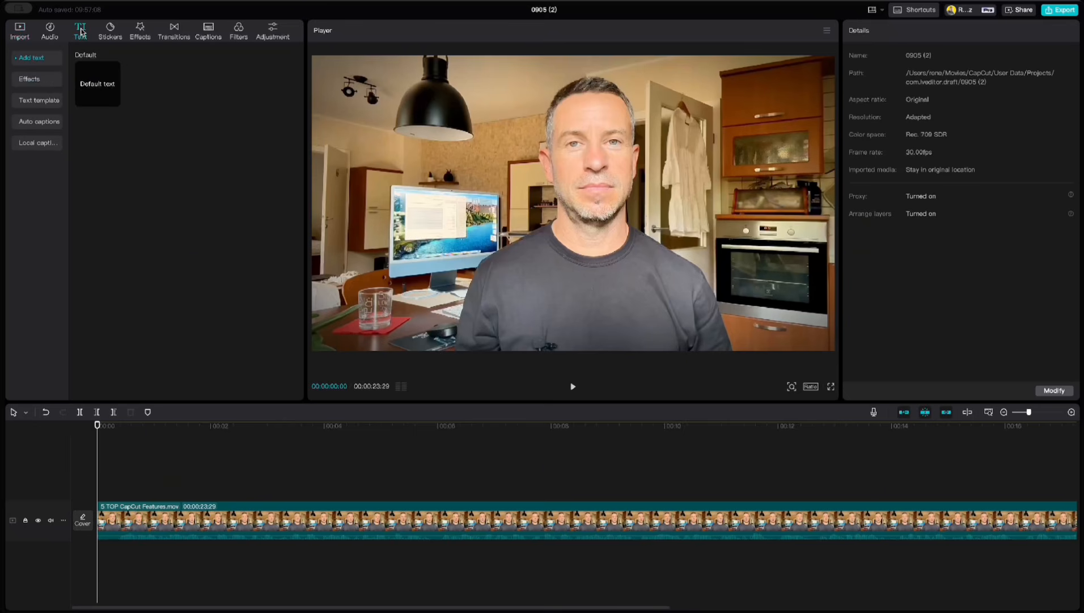
{"action": "mouse_move", "coordinate": [111, 102]}
{"action": "left_click", "coordinate": [113, 101]}
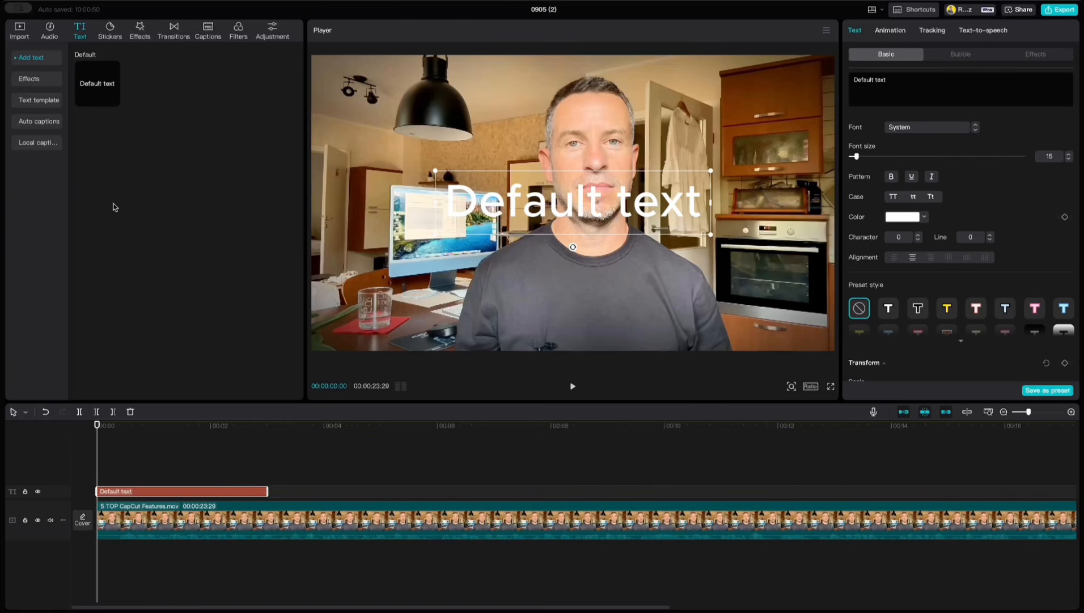
{"action": "left_click", "coordinate": [572, 386]}
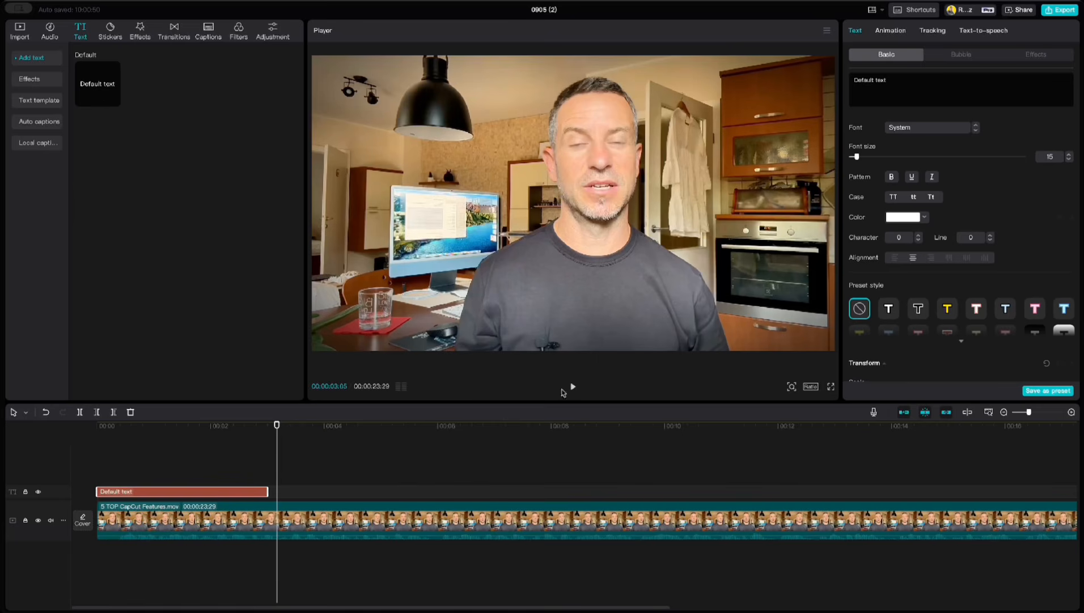
{"action": "left_click_drag", "start_coordinate": [277, 427], "coordinate": [95, 429]}
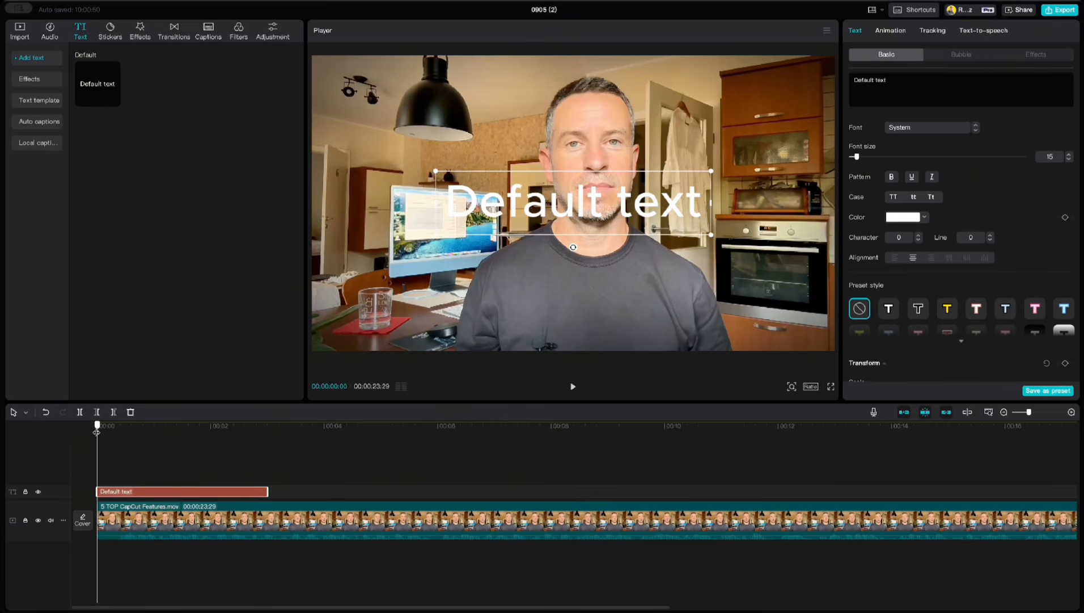
- Change the default text to "5 FAVOURITE FEATURES" with font size 13 and the Montserrat ExtraBold font
{"action": "triple_click", "coordinate": [883, 80]}
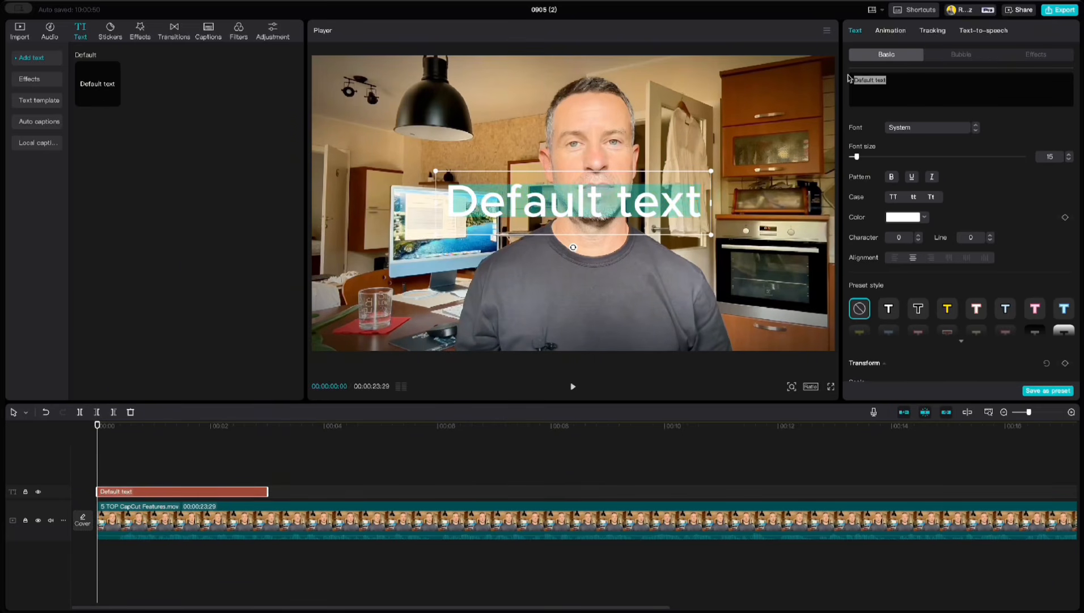
{"action": "type", "text": "5 FAVOURITE FEATURES"}
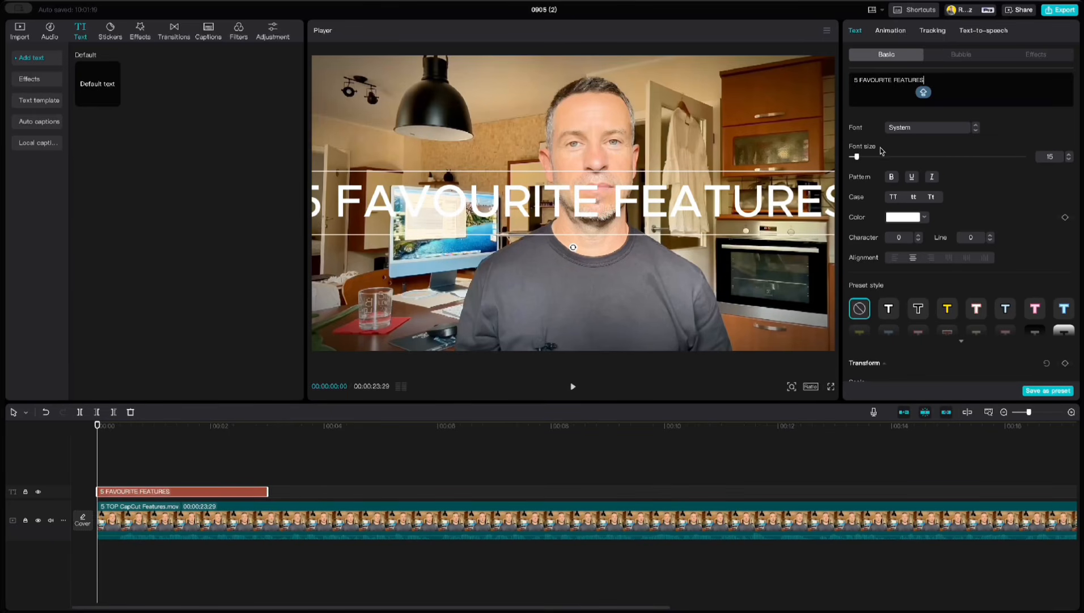
{"action": "left_click", "coordinate": [1069, 160]}
{"action": "left_click", "coordinate": [1070, 160]}
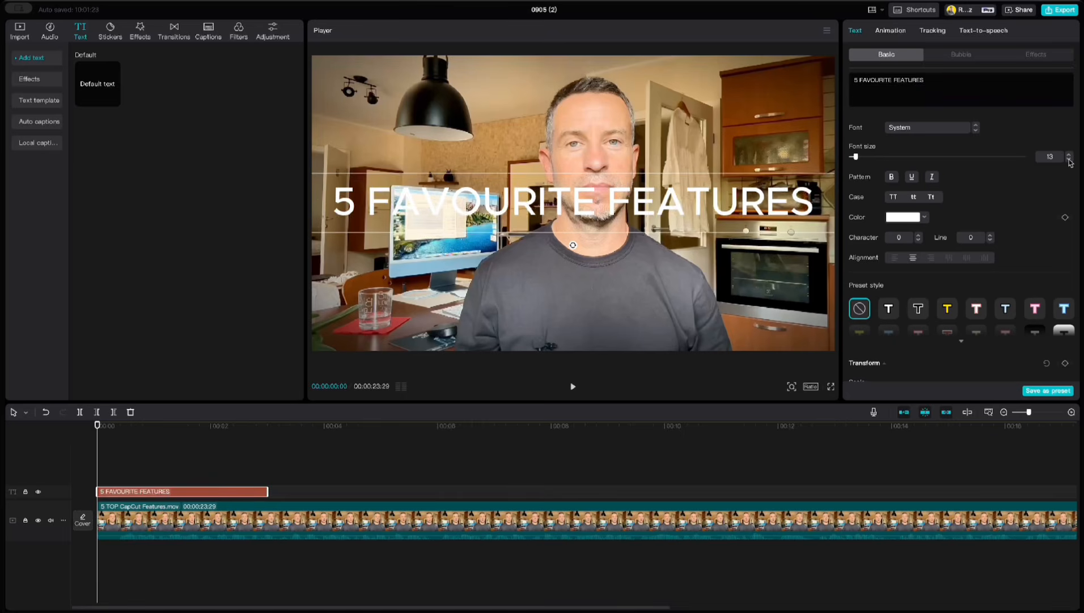
{"action": "left_click", "coordinate": [1070, 160]}
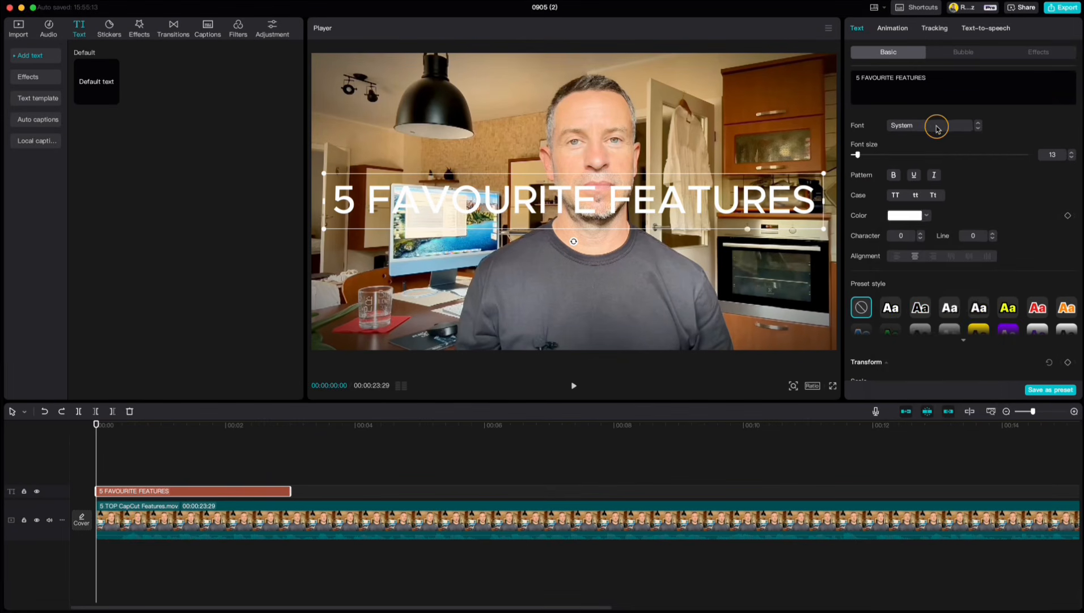
{"action": "left_click", "coordinate": [935, 126]}
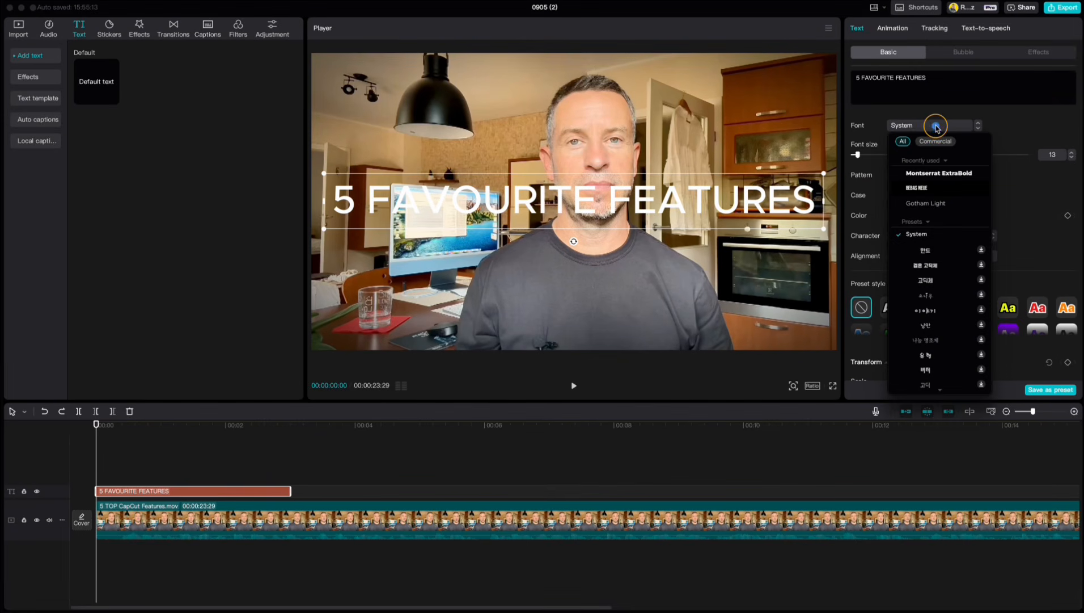
{"action": "left_click", "coordinate": [938, 173]}
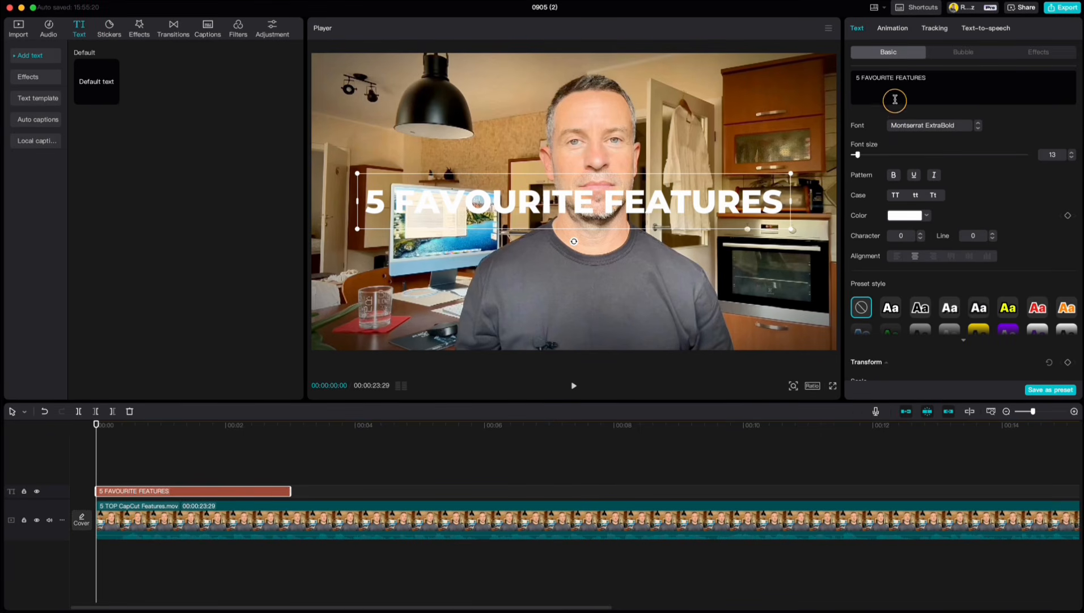
- Break the title into two lines before "FEATURES" and move it down over the speaker's chest
{"action": "left_click", "coordinate": [897, 78]}
{"action": "key", "text": "BackSpace"}
{"action": "key", "text": "Return"}
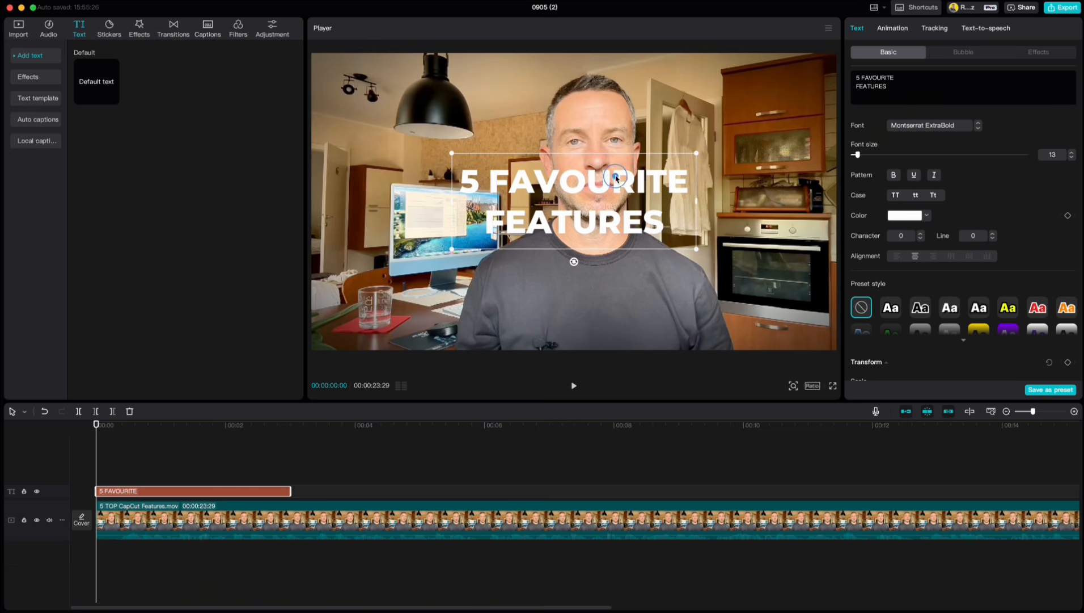
{"action": "left_click_drag", "start_coordinate": [617, 177], "coordinate": [616, 251]}
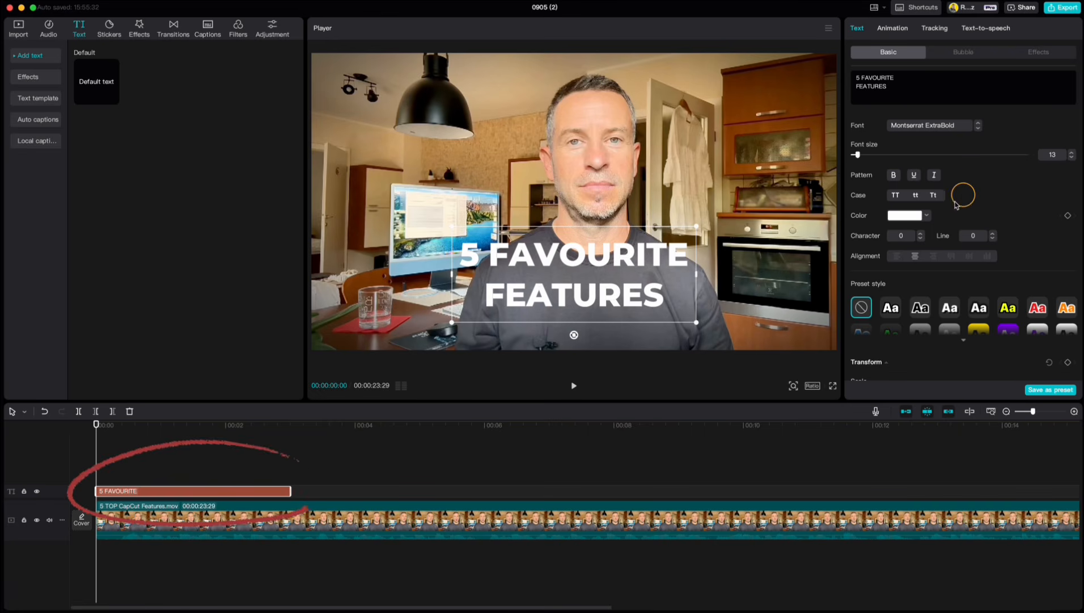
- Try other text colors for the title and set it back to white
{"action": "left_click", "coordinate": [907, 219]}
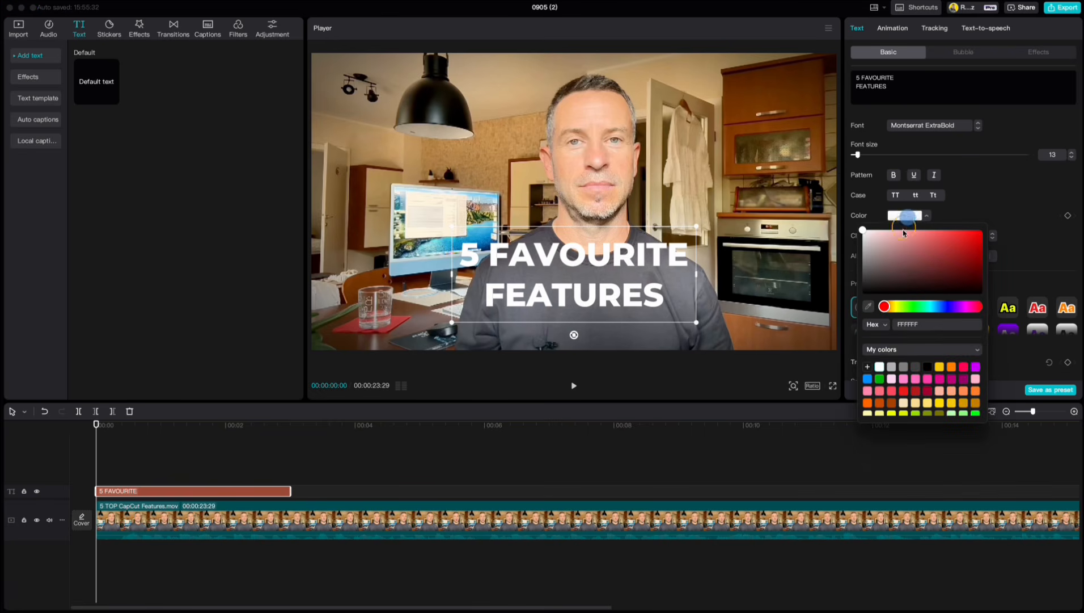
{"action": "left_click_drag", "start_coordinate": [907, 251], "coordinate": [863, 228]}
{"action": "left_click", "coordinate": [1008, 202]}
- Try wider character spacing on the title and set it back to 0
{"action": "scroll", "coordinate": [1008, 202], "scroll_direction": "down", "scroll_amount": 2}
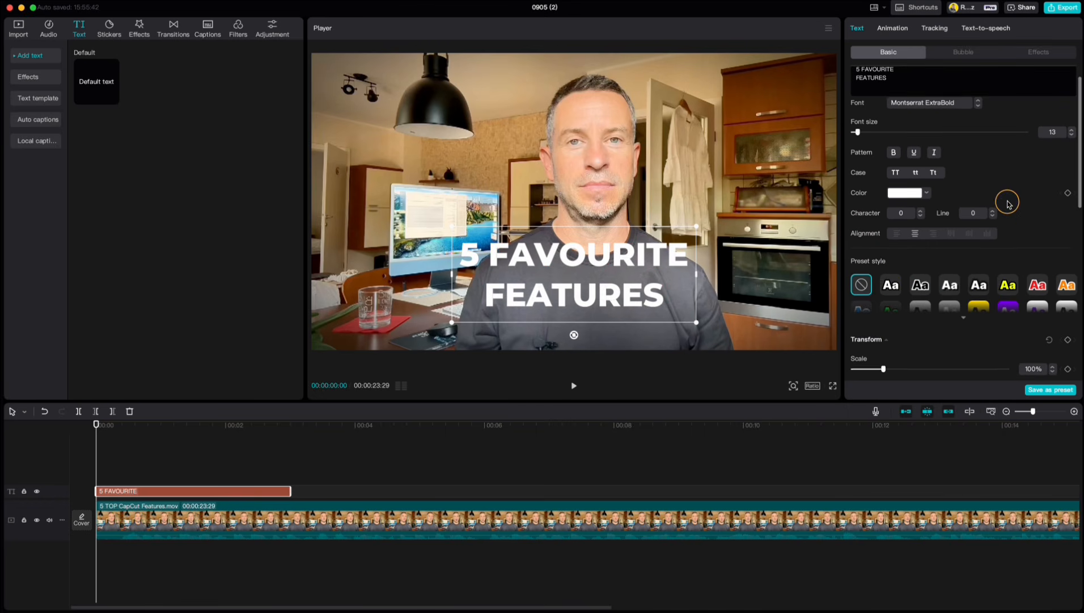
{"action": "left_click", "coordinate": [921, 195]}
{"action": "left_click", "coordinate": [921, 196]}
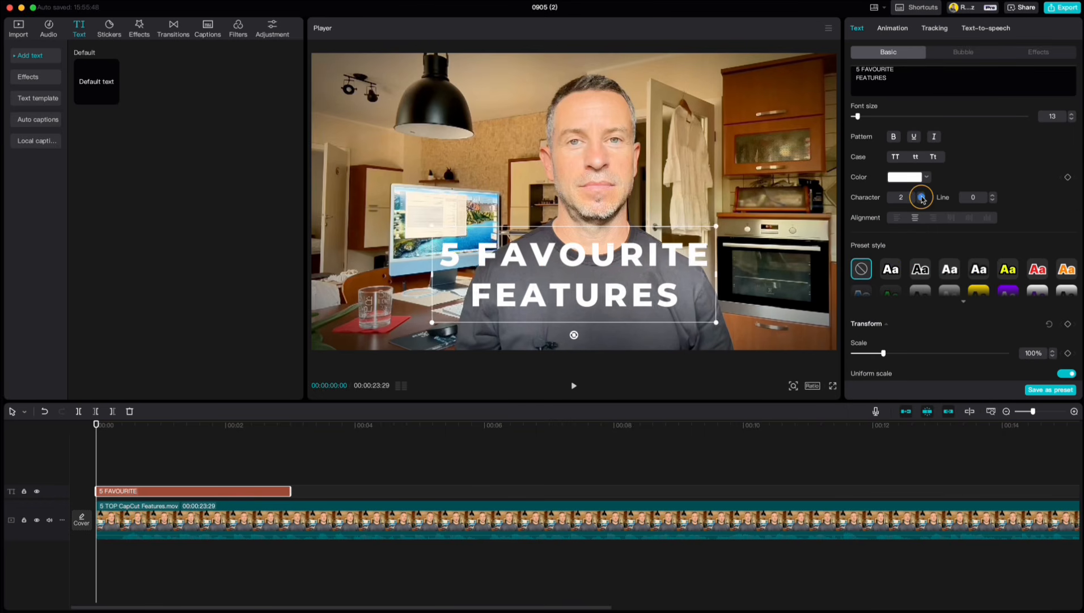
{"action": "left_click", "coordinate": [921, 195]}
{"action": "left_click", "coordinate": [922, 196]}
{"action": "left_click", "coordinate": [922, 201]}
{"action": "left_click", "coordinate": [922, 201]}
{"action": "left_click", "coordinate": [922, 200]}
{"action": "left_click", "coordinate": [922, 200]}
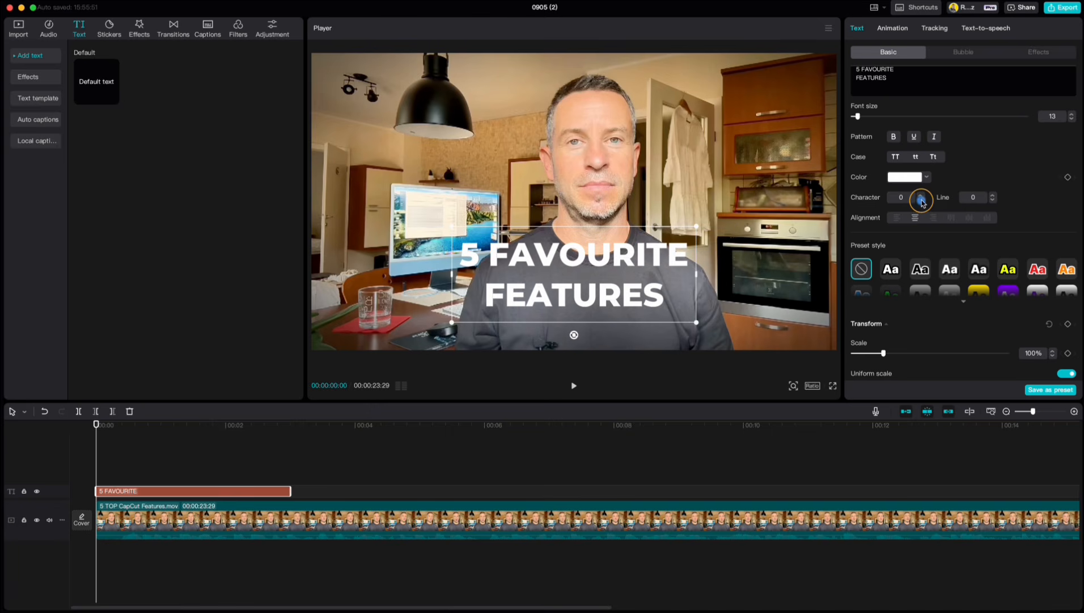
- Try wider line spacing on the title, then tighten it to -4
{"action": "left_click", "coordinate": [992, 195]}
{"action": "left_click", "coordinate": [992, 195]}
{"action": "left_click", "coordinate": [993, 195]}
{"action": "left_click", "coordinate": [993, 200]}
{"action": "left_click", "coordinate": [993, 200]}
{"action": "left_click", "coordinate": [992, 200]}
{"action": "left_click", "coordinate": [993, 201]}
{"action": "left_click", "coordinate": [993, 201]}
{"action": "left_click", "coordinate": [993, 201]}
{"action": "left_click", "coordinate": [992, 201]}
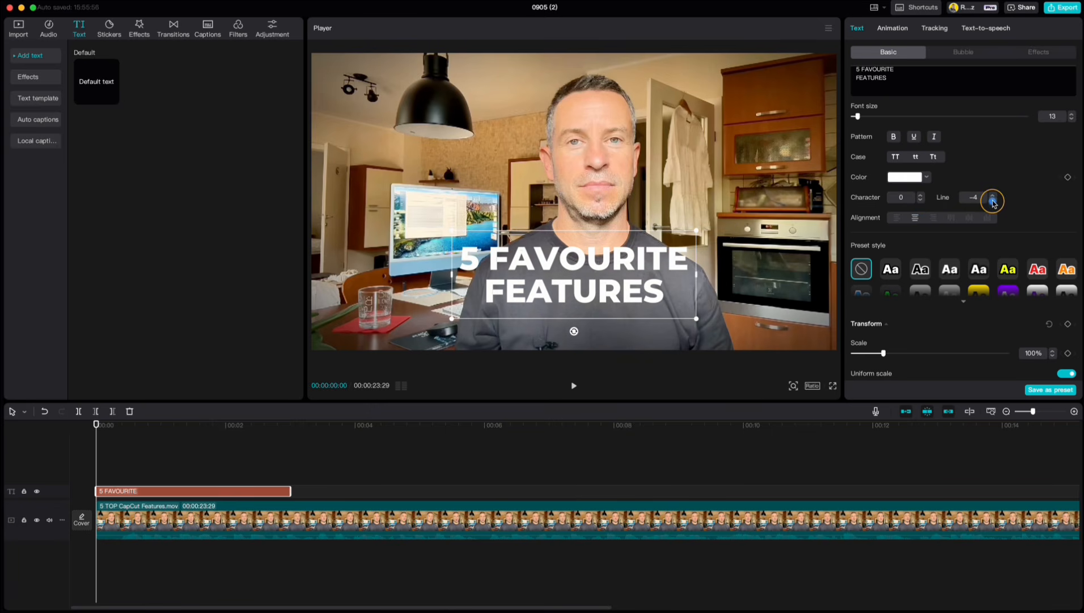
- Try several preset text styles on the title, including black with a white outline and a yellow background, and reset to no preset
{"action": "scroll", "coordinate": [1024, 188], "scroll_direction": "down", "scroll_amount": 2}
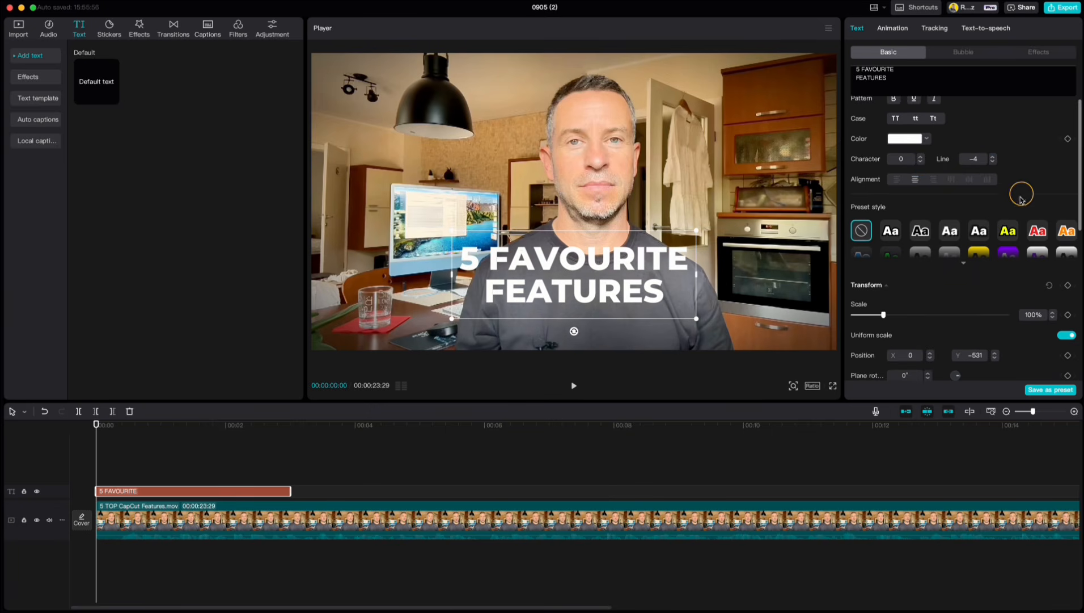
{"action": "left_click", "coordinate": [967, 265]}
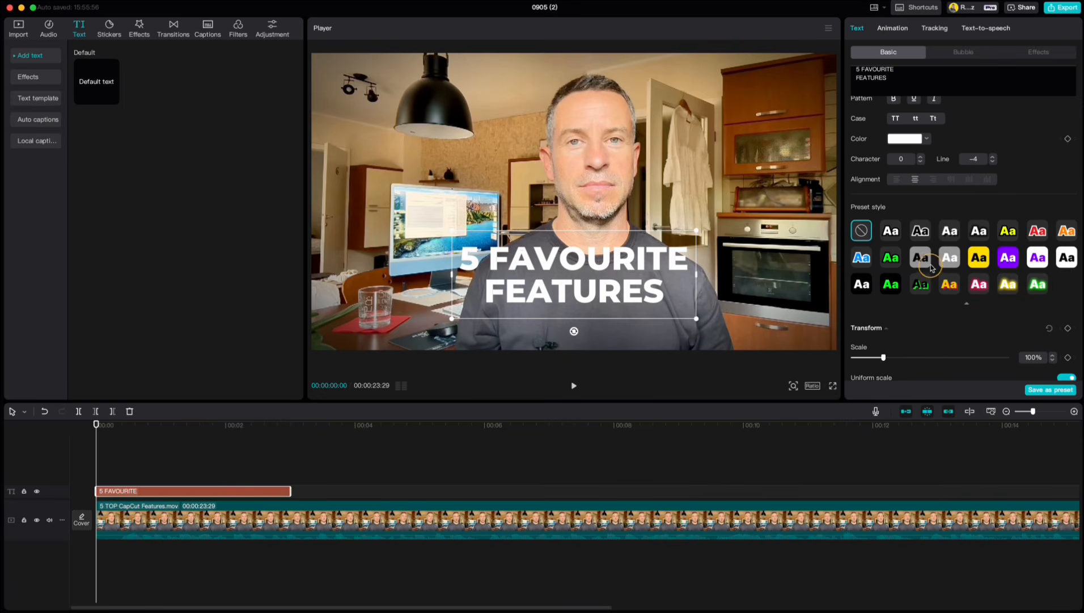
{"action": "left_click", "coordinate": [922, 236]}
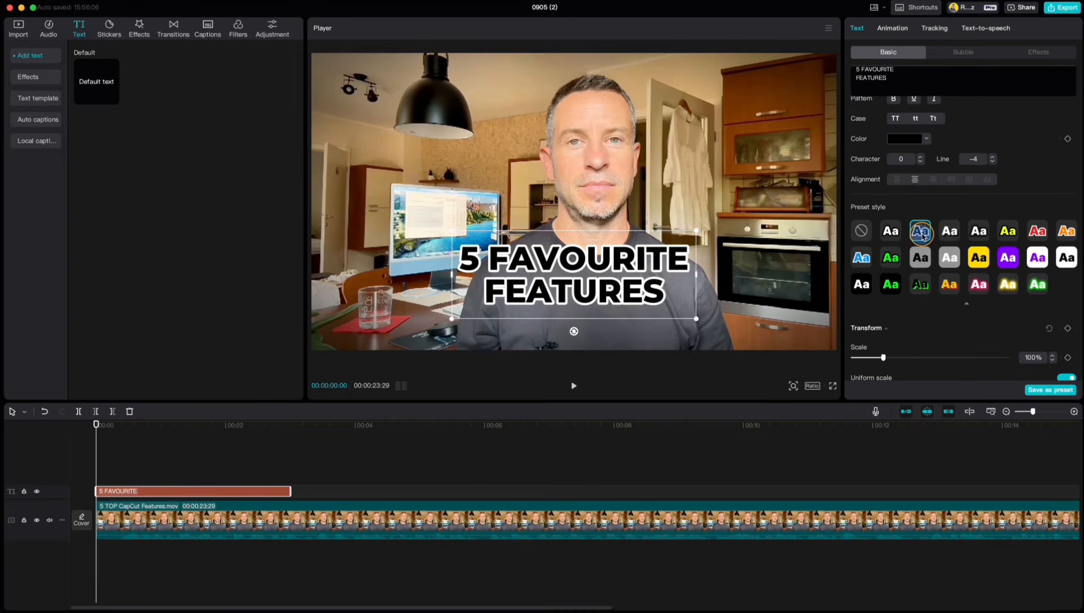
{"action": "left_click", "coordinate": [981, 257]}
{"action": "left_click", "coordinate": [981, 288]}
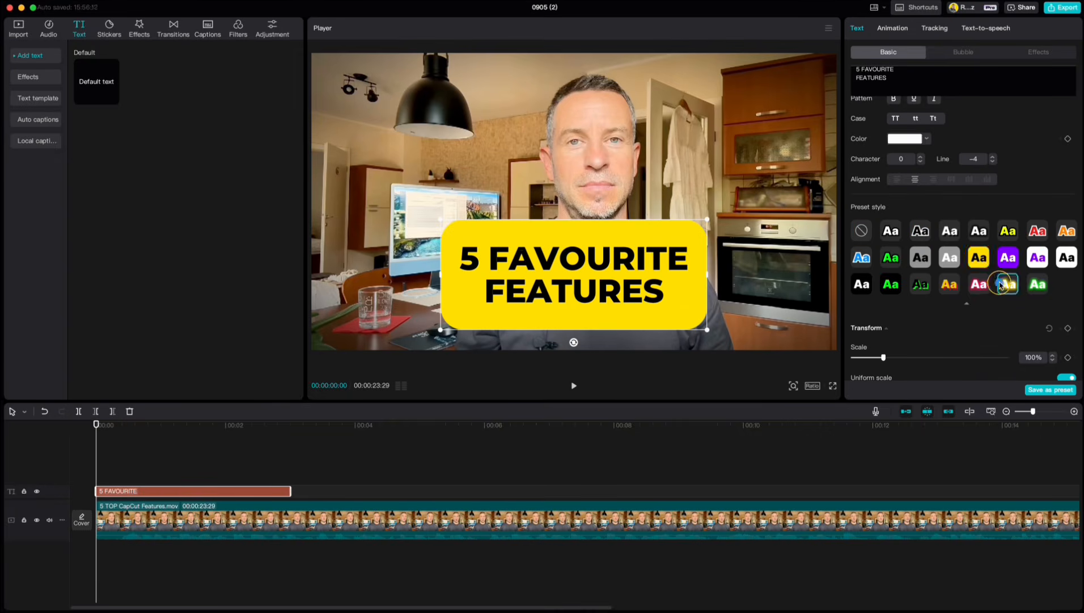
{"action": "left_click", "coordinate": [1008, 283]}
{"action": "left_click", "coordinate": [864, 231]}
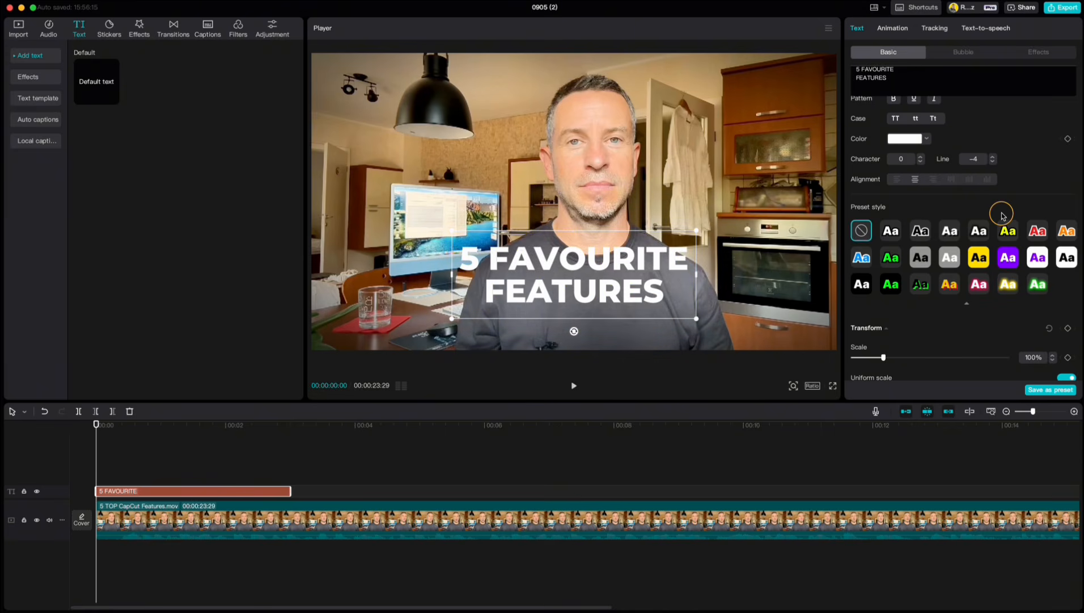
- Set the title's Y position to -550, trying other scale, rotation and opacity values and restoring them to 100%, 0° and 100%
{"action": "scroll", "coordinate": [1000, 210], "scroll_direction": "down", "scroll_amount": 3}
{"action": "left_click_drag", "start_coordinate": [887, 182], "coordinate": [883, 181]}
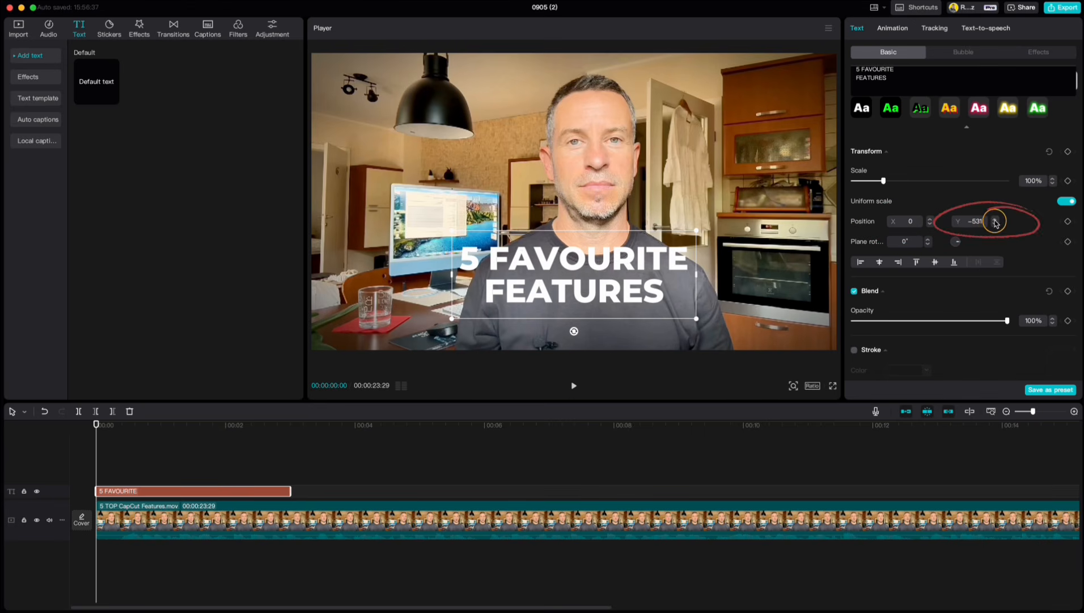
{"action": "left_click_drag", "start_coordinate": [992, 223], "coordinate": [988, 240]}
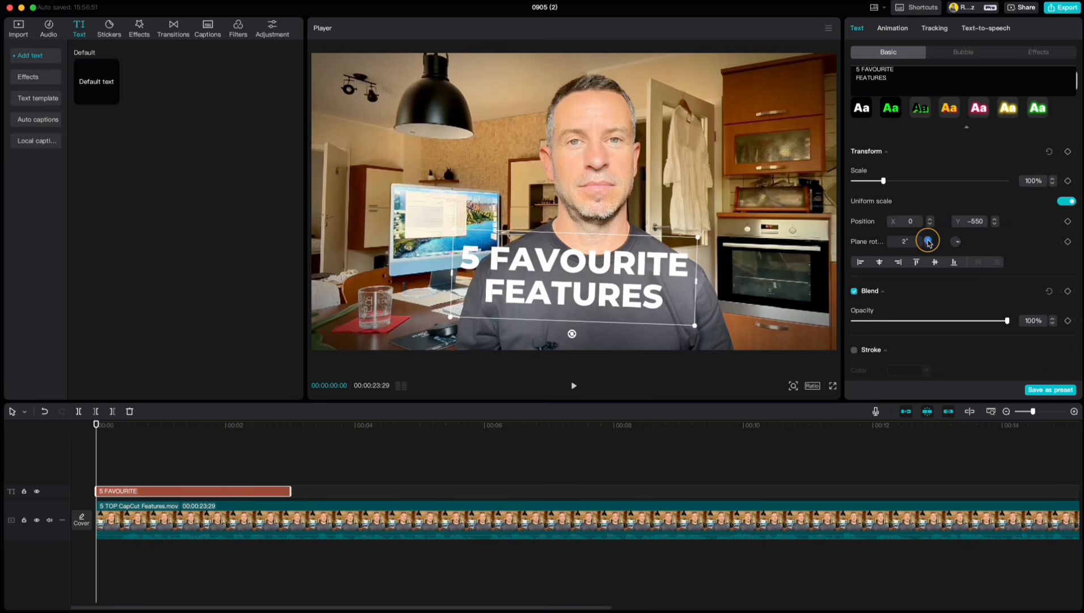
{"action": "left_click_drag", "start_coordinate": [928, 243], "coordinate": [929, 247]}
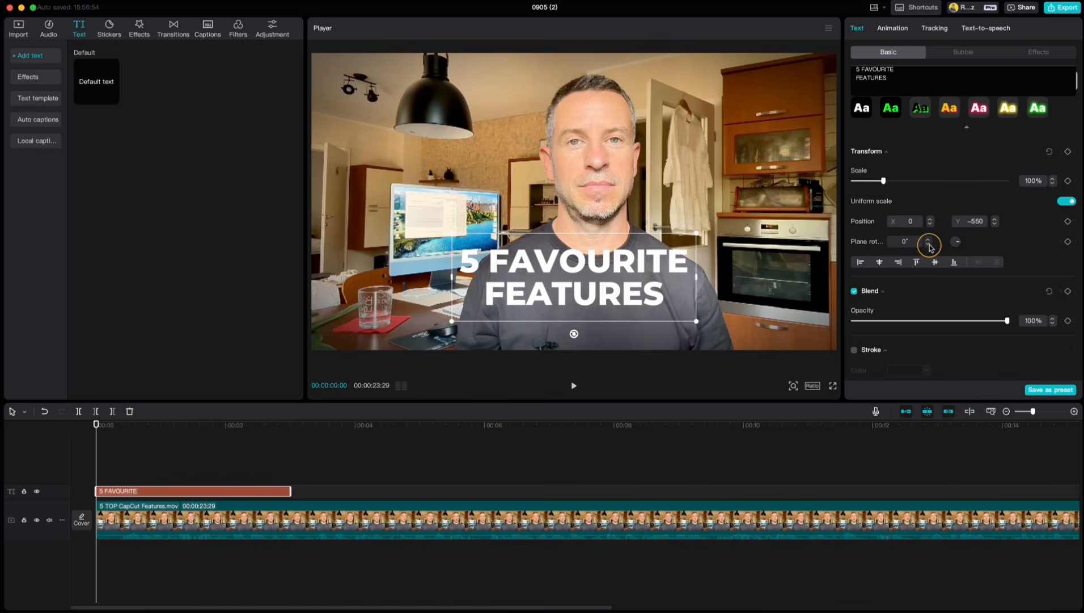
{"action": "scroll", "coordinate": [1019, 218], "scroll_direction": "down", "scroll_amount": 3}
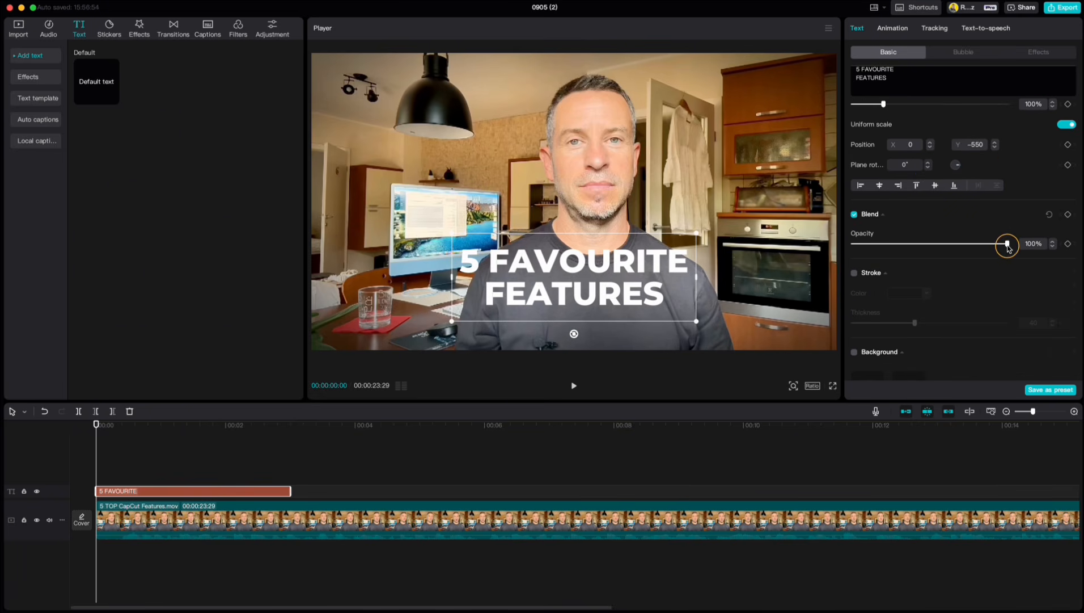
{"action": "mouse_move", "coordinate": [1007, 243]}
{"action": "left_mouse_down"}
{"action": "mouse_move", "coordinate": [940, 244]}
{"action": "mouse_move", "coordinate": [1009, 250]}
{"action": "left_mouse_up"}
- Try a black stroke with thickness 49 on the title, looking at other stroke colors, and turn the stroke off again
{"action": "scroll", "coordinate": [970, 215], "scroll_direction": "down", "scroll_amount": 2}
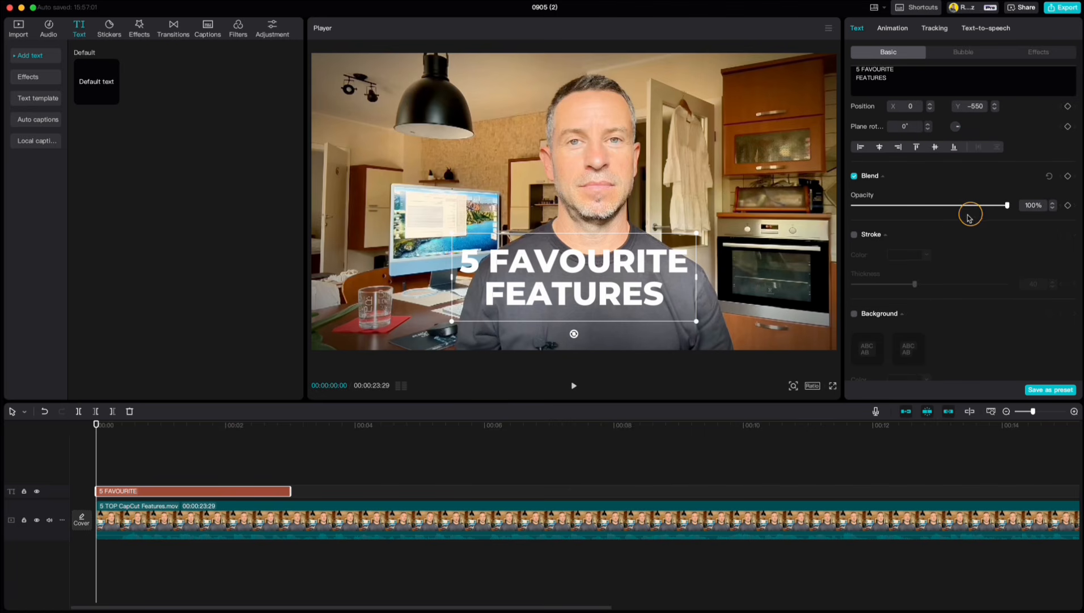
{"action": "left_click", "coordinate": [855, 234]}
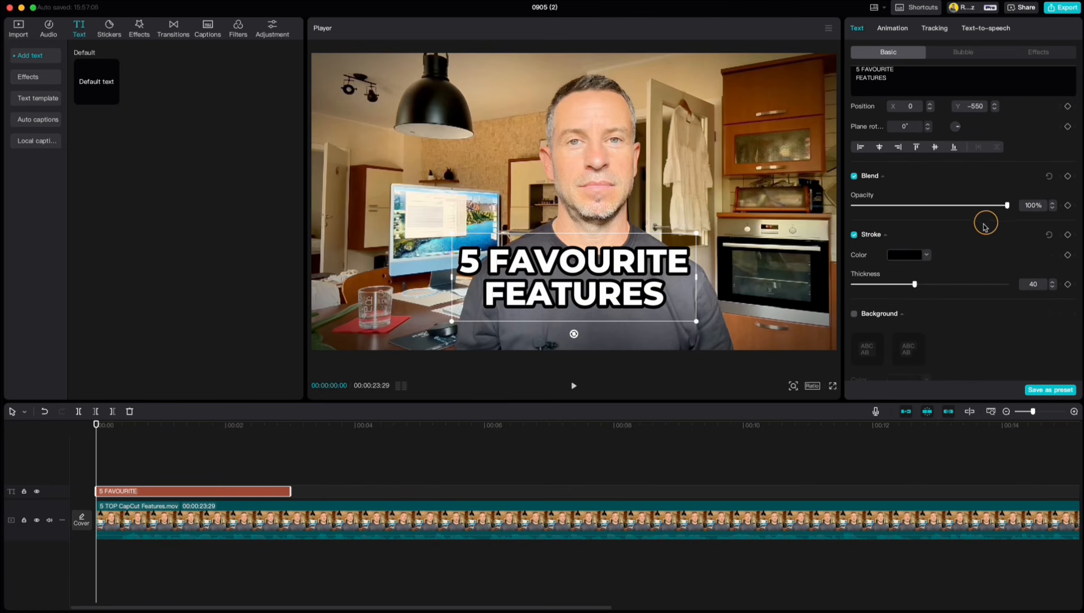
{"action": "left_click", "coordinate": [908, 254]}
{"action": "left_click", "coordinate": [970, 270]}
{"action": "mouse_move", "coordinate": [970, 270]}
{"action": "left_mouse_down"}
{"action": "mouse_move", "coordinate": [863, 271]}
{"action": "mouse_move", "coordinate": [862, 333]}
{"action": "left_mouse_up"}
{"action": "left_click", "coordinate": [961, 231]}
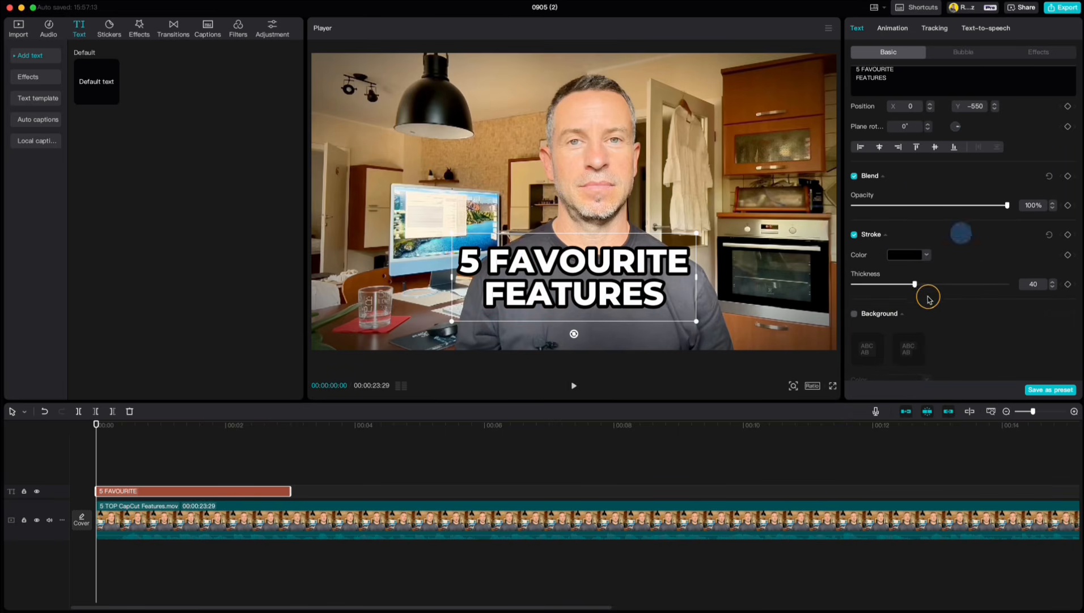
{"action": "mouse_move", "coordinate": [908, 284]}
{"action": "left_mouse_down"}
{"action": "mouse_move", "coordinate": [888, 284]}
{"action": "mouse_move", "coordinate": [985, 294]}
{"action": "mouse_move", "coordinate": [931, 293]}
{"action": "left_mouse_up"}
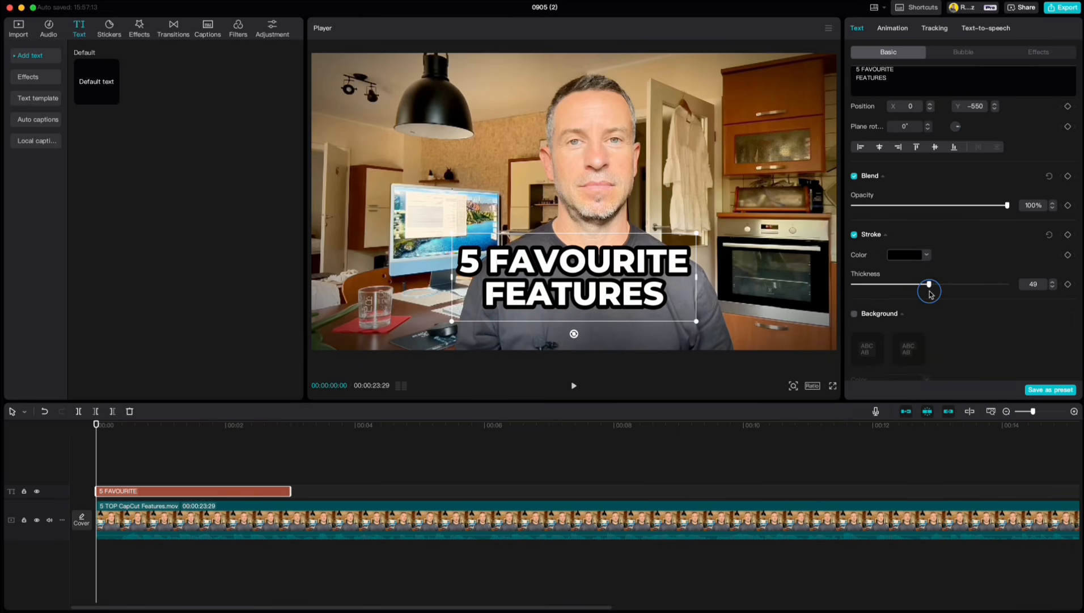
{"action": "left_click", "coordinate": [854, 234]}
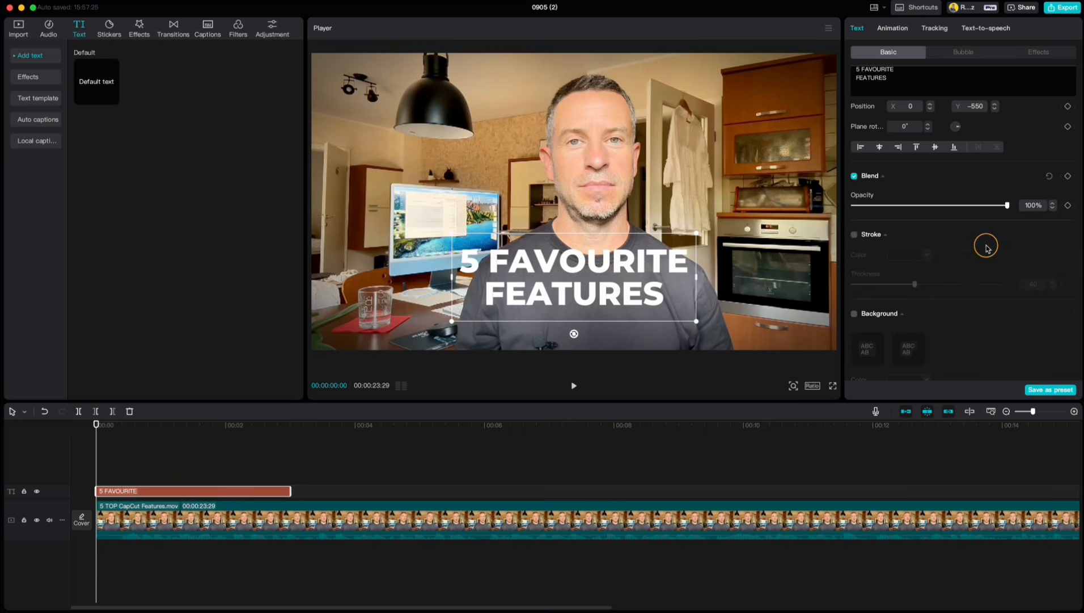
- Try both background shapes on the title, adjusting height to 11%, width to 23% and Y-offset to 51%, and turn the background off
{"action": "scroll", "coordinate": [987, 247], "scroll_direction": "down", "scroll_amount": 5}
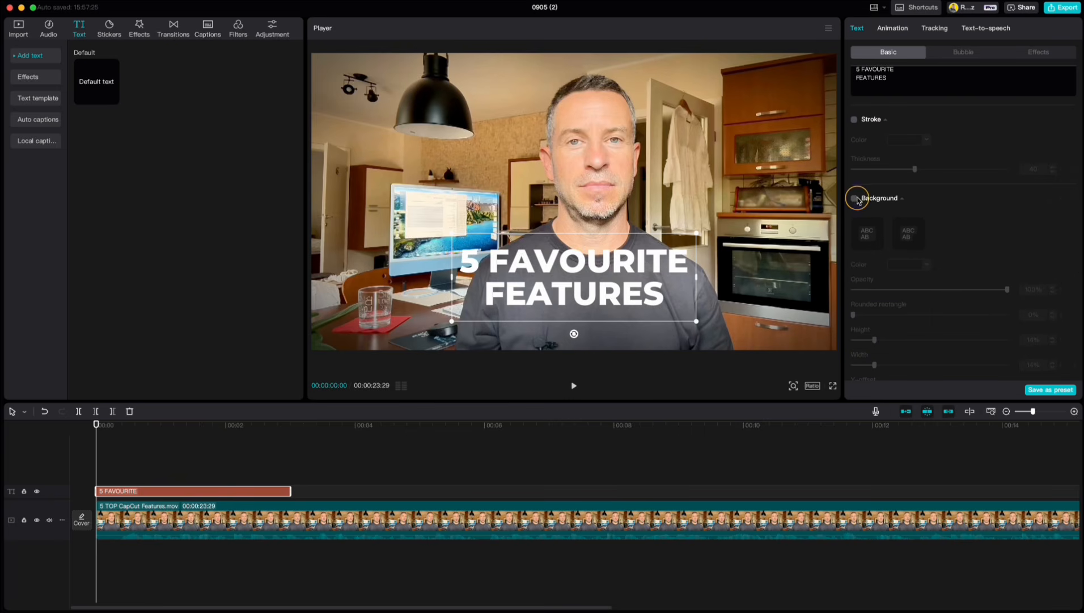
{"action": "left_click", "coordinate": [856, 198]}
{"action": "left_click", "coordinate": [908, 231]}
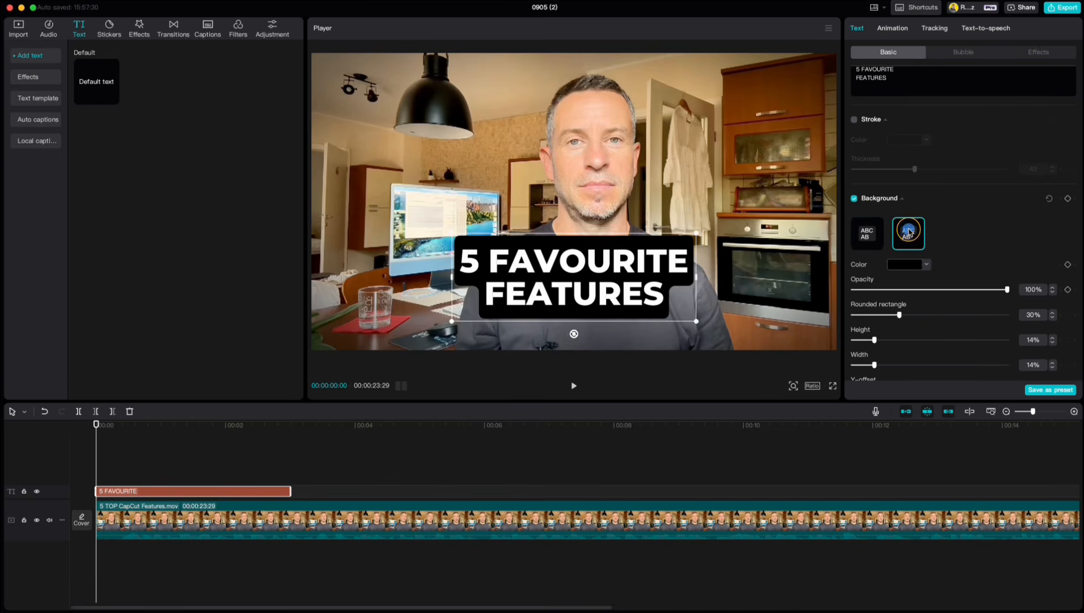
{"action": "left_click", "coordinate": [864, 239]}
{"action": "scroll", "coordinate": [989, 231], "scroll_direction": "down", "scroll_amount": 1}
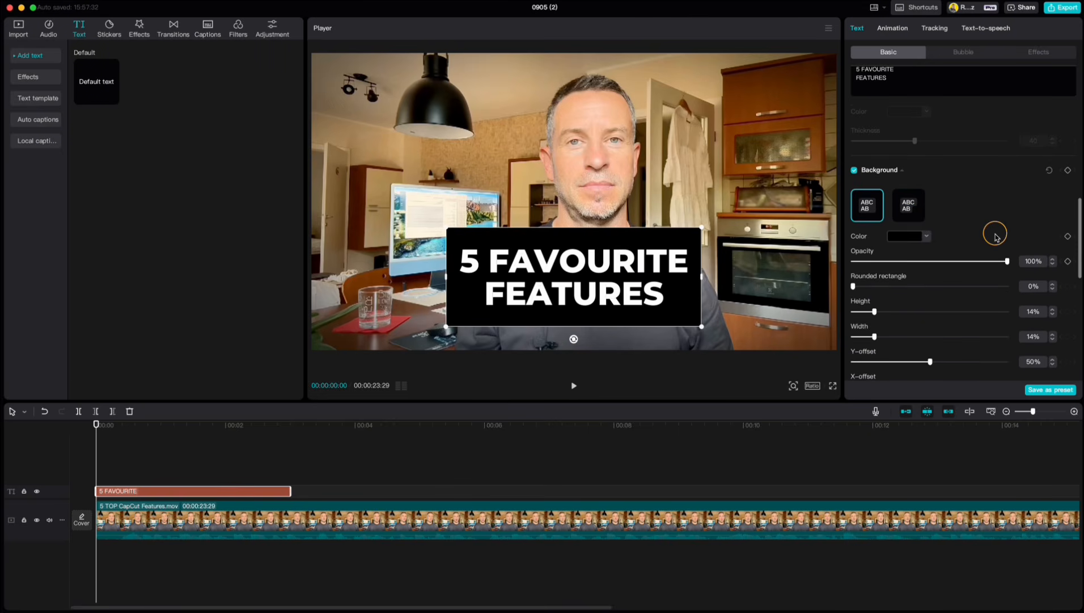
{"action": "mouse_move", "coordinate": [1007, 262]}
{"action": "left_mouse_down"}
{"action": "mouse_move", "coordinate": [945, 260]}
{"action": "mouse_move", "coordinate": [1008, 261]}
{"action": "left_mouse_up"}
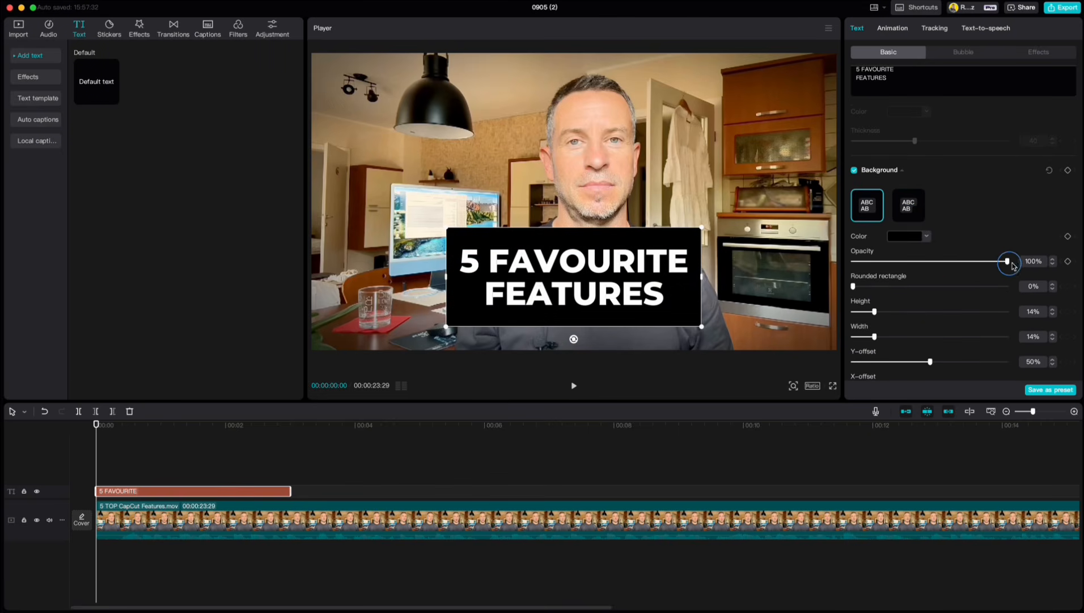
{"action": "left_click_drag", "start_coordinate": [855, 288], "coordinate": [889, 336]}
{"action": "scroll", "coordinate": [939, 308], "scroll_direction": "down", "scroll_amount": 4}
{"action": "mouse_move", "coordinate": [933, 224]}
{"action": "left_mouse_down"}
{"action": "mouse_move", "coordinate": [961, 234]}
{"action": "mouse_move", "coordinate": [919, 237]}
{"action": "mouse_move", "coordinate": [934, 241]}
{"action": "left_mouse_up"}
{"action": "scroll", "coordinate": [933, 242], "scroll_direction": "up", "scroll_amount": 5}
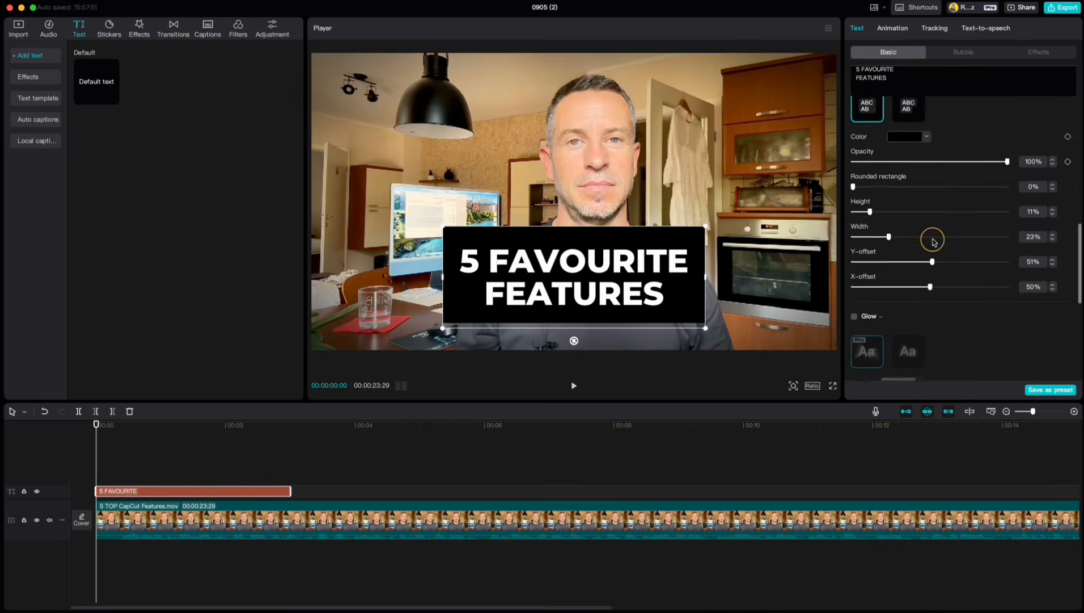
{"action": "left_click", "coordinate": [854, 303]}
- Add a black shadow to the title with 94% opacity, 19% blurriness, distance 5 and angle -42°
{"action": "scroll", "coordinate": [942, 255], "scroll_direction": "down", "scroll_amount": 6}
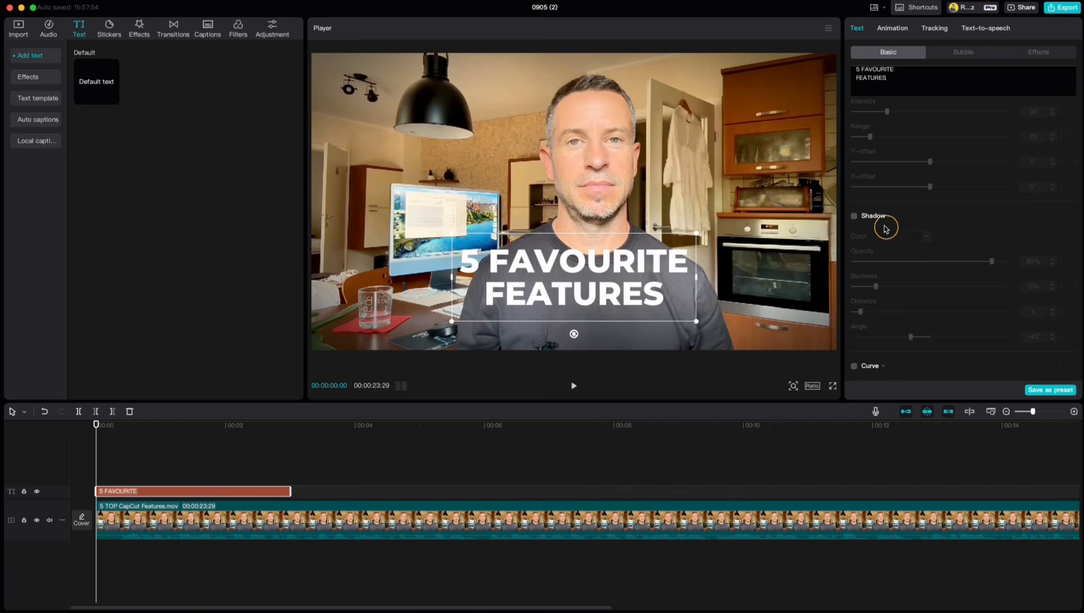
{"action": "left_click", "coordinate": [854, 216]}
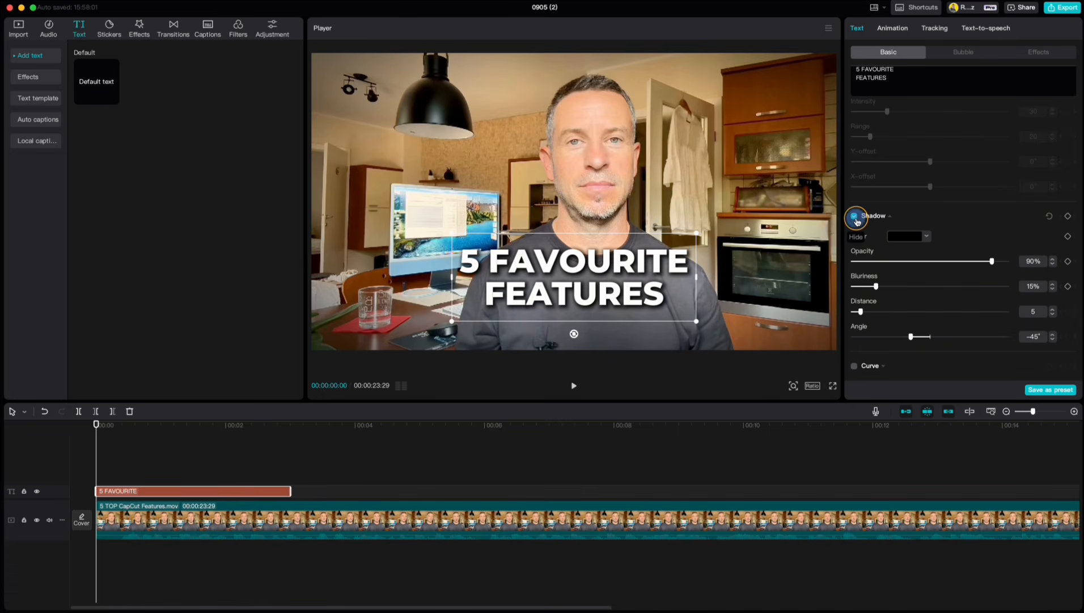
{"action": "mouse_move", "coordinate": [992, 263]}
{"action": "left_mouse_down"}
{"action": "mouse_move", "coordinate": [909, 261]}
{"action": "mouse_move", "coordinate": [998, 269]}
{"action": "left_mouse_up"}
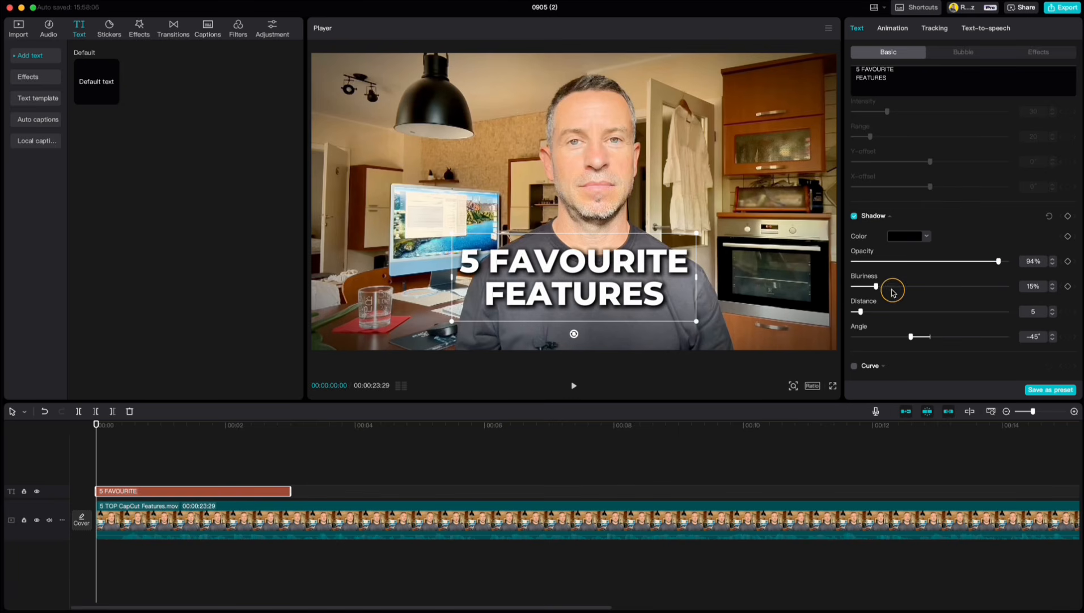
{"action": "left_click_drag", "start_coordinate": [897, 289], "coordinate": [870, 311]}
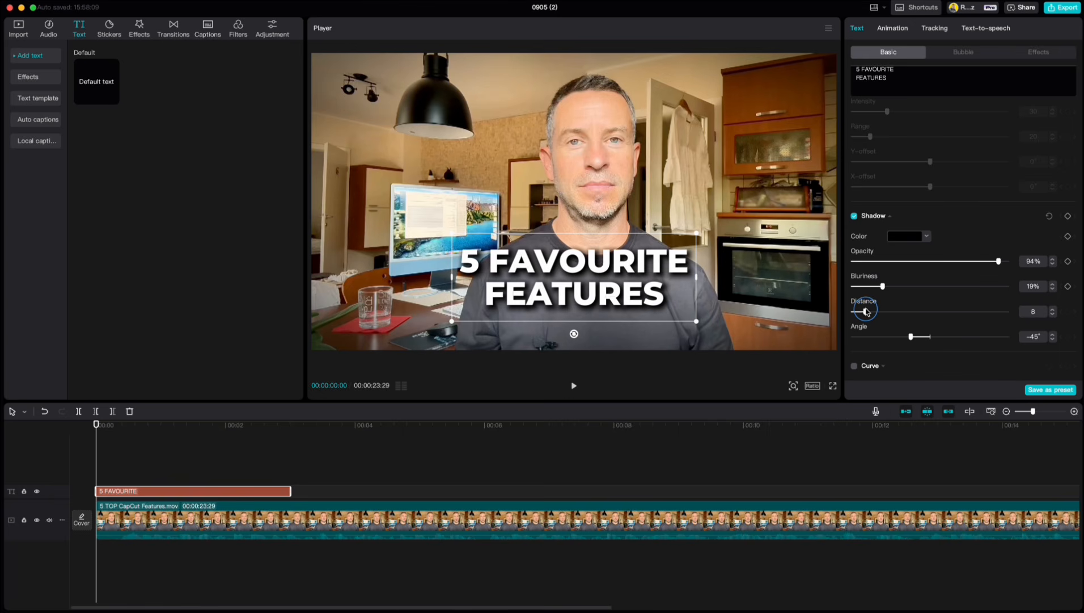
{"action": "mouse_move", "coordinate": [912, 339]}
{"action": "left_mouse_down"}
{"action": "mouse_move", "coordinate": [900, 334]}
{"action": "mouse_move", "coordinate": [946, 334]}
{"action": "mouse_move", "coordinate": [914, 337]}
{"action": "left_mouse_up"}
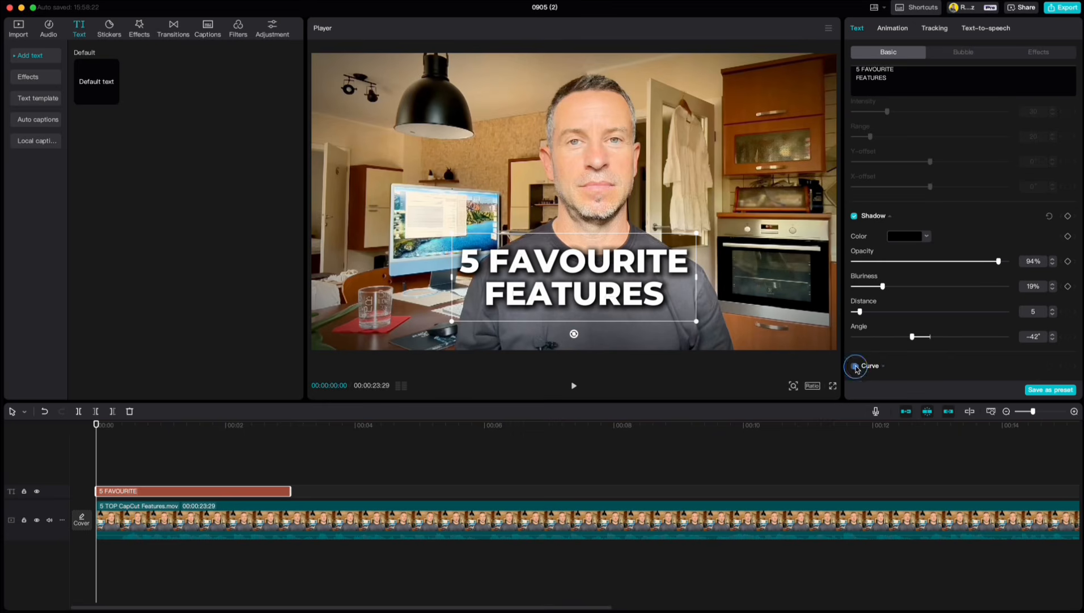
- Enable the curve on the title and set its strength to 0°
{"action": "left_click", "coordinate": [855, 367]}
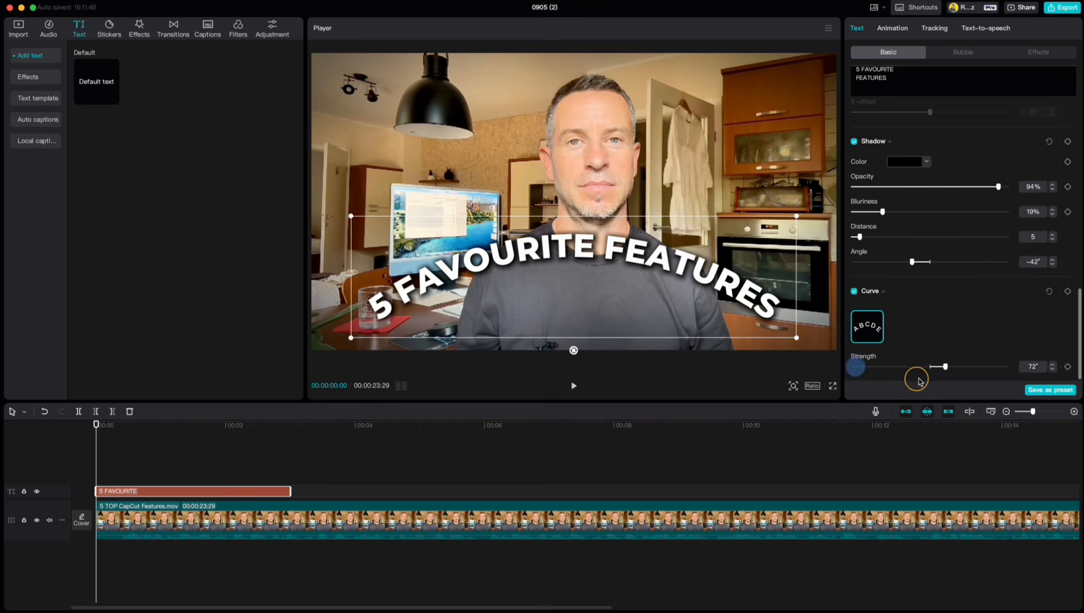
{"action": "mouse_move", "coordinate": [941, 366]}
{"action": "left_mouse_down"}
{"action": "mouse_move", "coordinate": [951, 367]}
{"action": "mouse_move", "coordinate": [914, 364]}
{"action": "mouse_move", "coordinate": [930, 366]}
{"action": "left_mouse_up"}
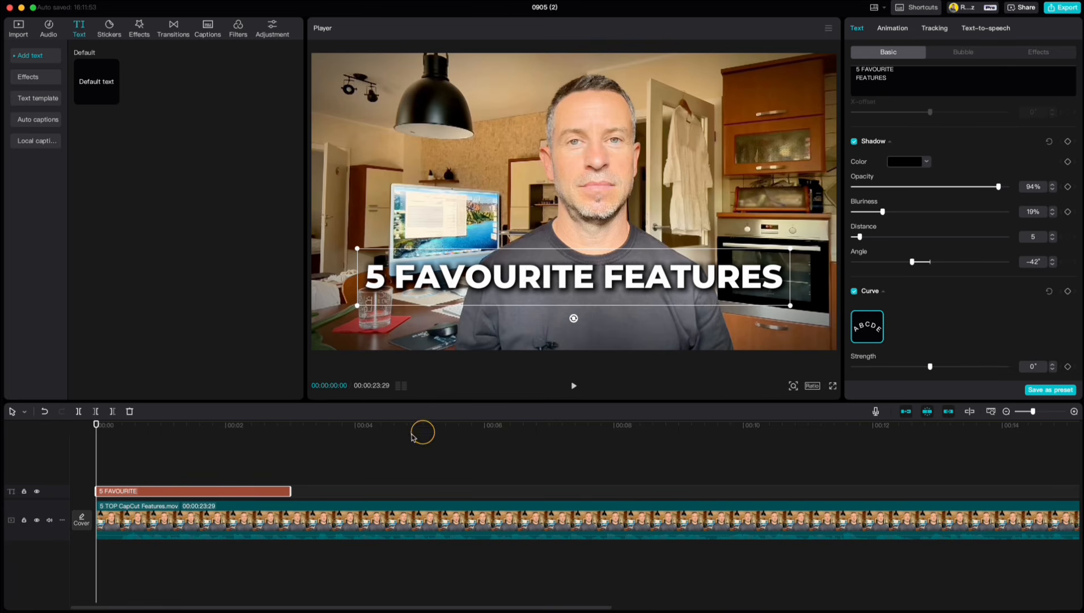
- Play the video to 00:00:02:02 and move the title clip so it starts there
{"action": "left_click", "coordinate": [574, 388]}
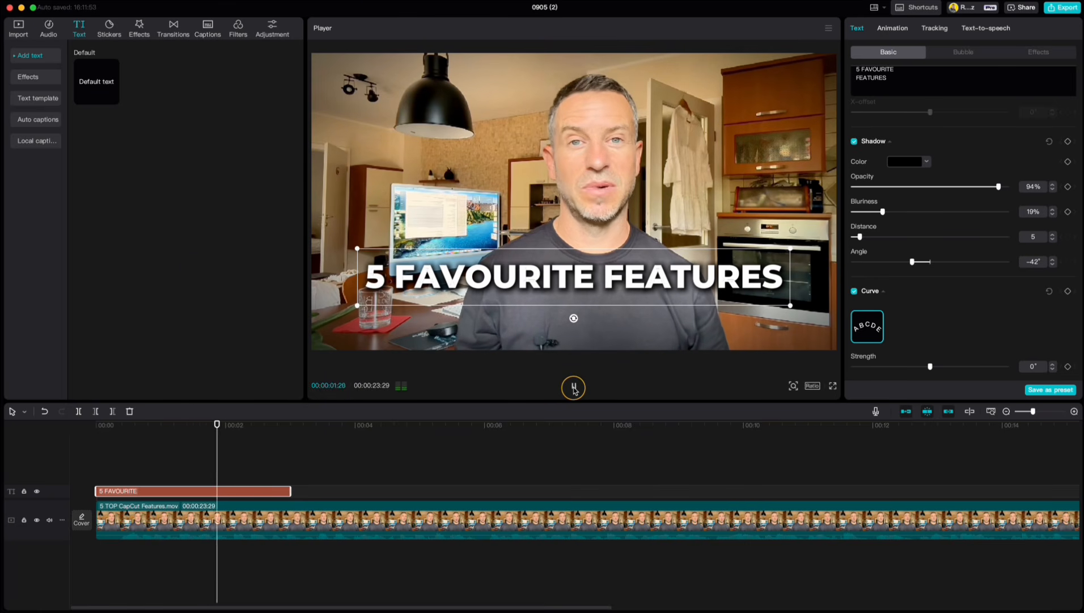
{"action": "left_click", "coordinate": [574, 388]}
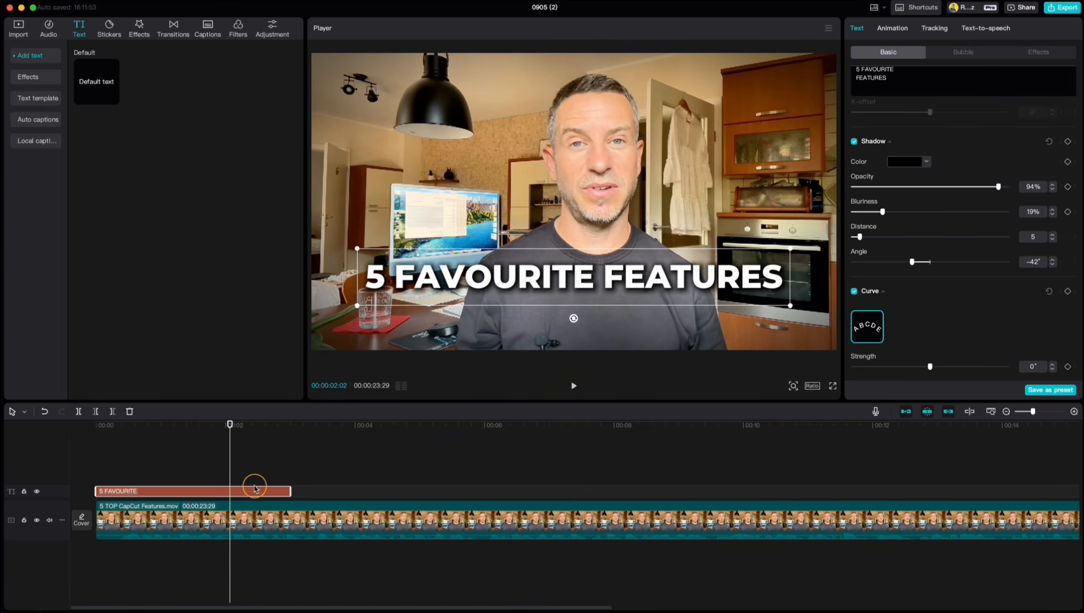
{"action": "left_click_drag", "start_coordinate": [252, 491], "coordinate": [383, 492]}
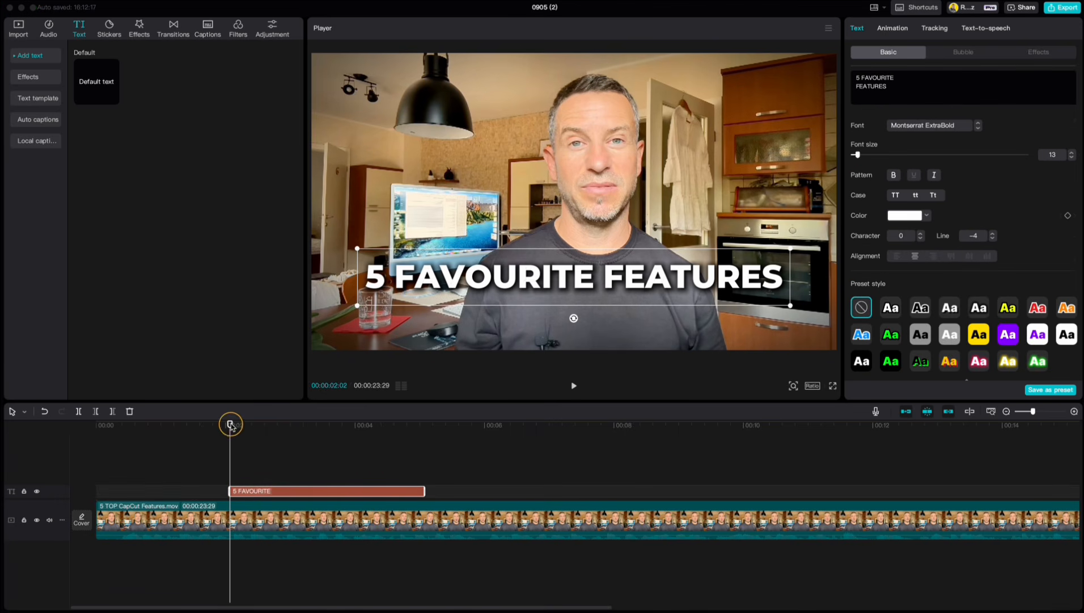
- Play the video from near the beginning to check the title's timing, and return the playhead to the title clip's start
{"action": "left_click_drag", "start_coordinate": [230, 425], "coordinate": [102, 427]}
{"action": "left_click", "coordinate": [574, 386]}
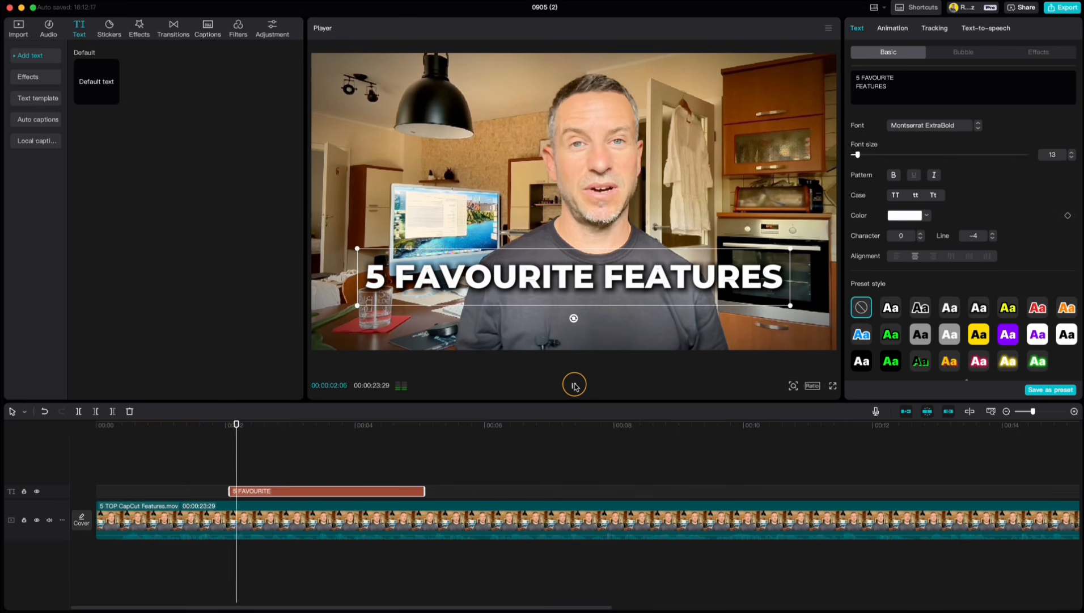
{"action": "left_click", "coordinate": [574, 385]}
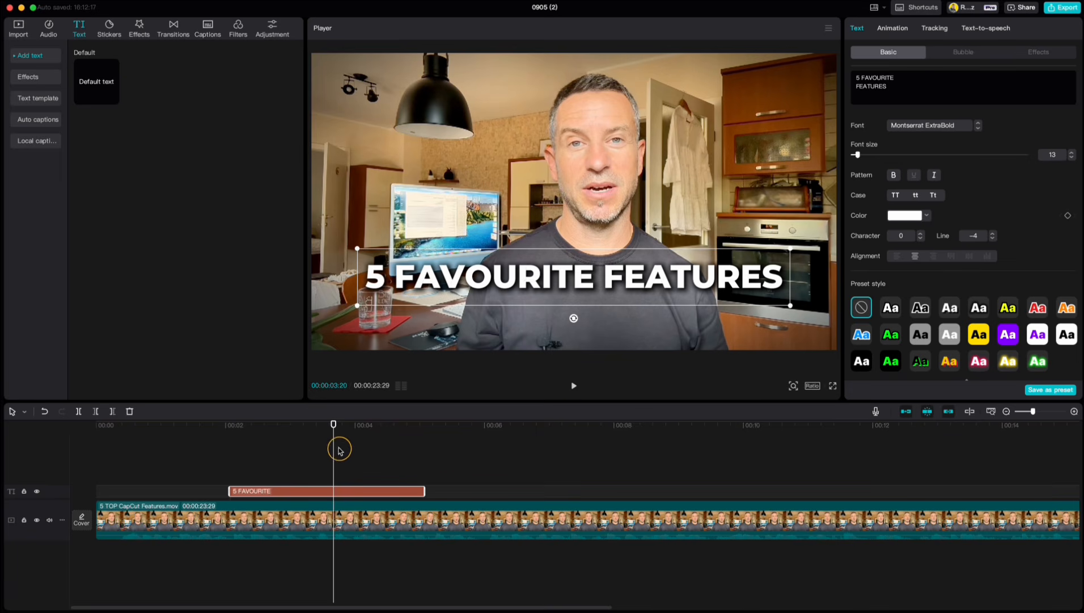
{"action": "left_click_drag", "start_coordinate": [334, 434], "coordinate": [242, 456]}
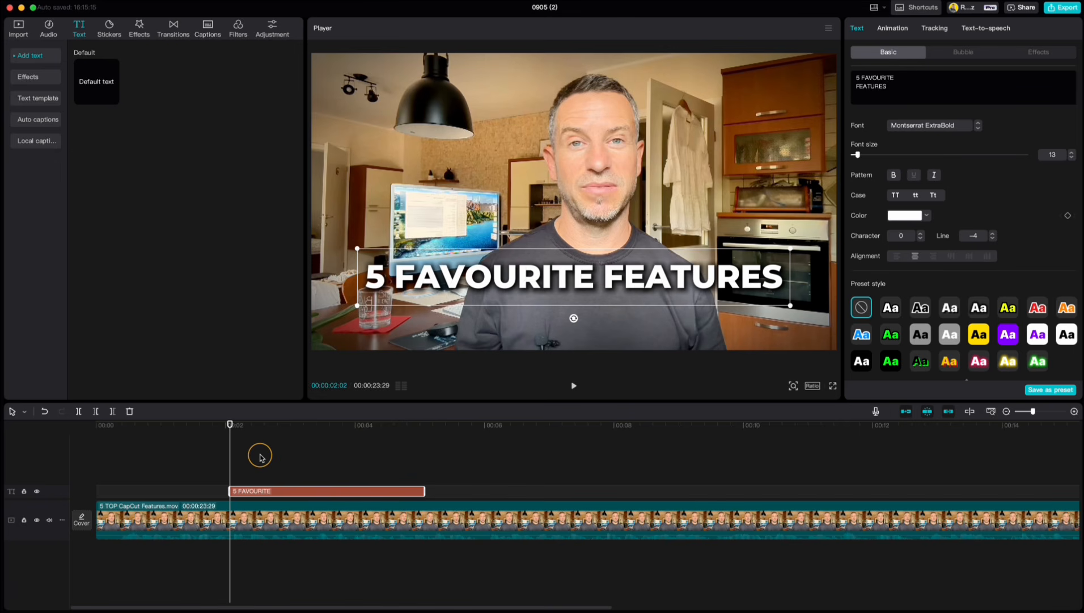
- Paste a copy of the title and undo it, and duplicate the title clip onto a new track directly above the original instead
{"action": "key", "text": "super+v"}
{"action": "key", "text": "super+z"}
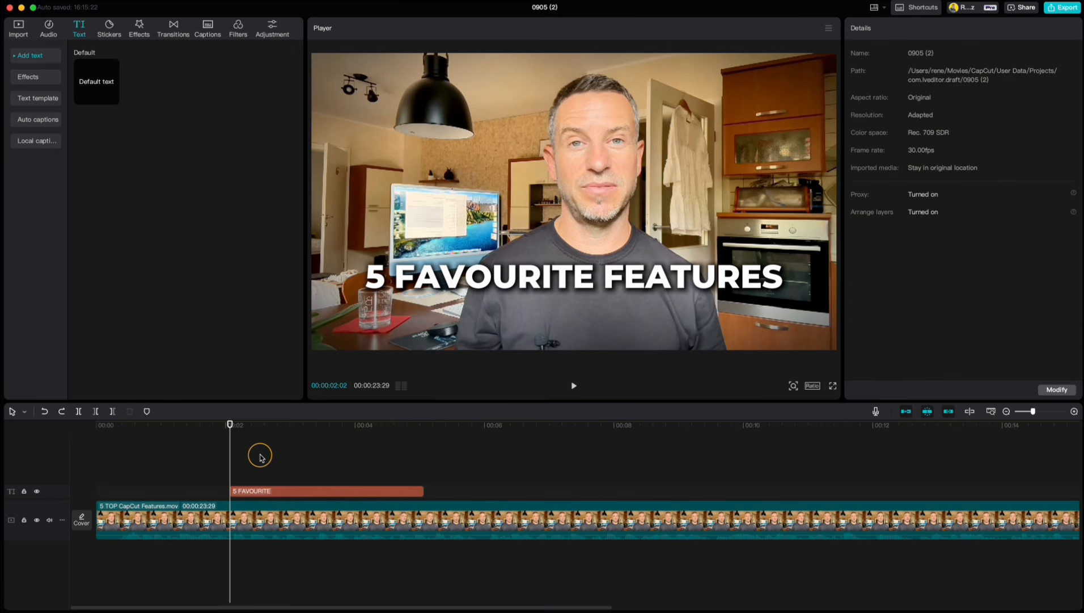
{"action": "left_click", "coordinate": [286, 493]}
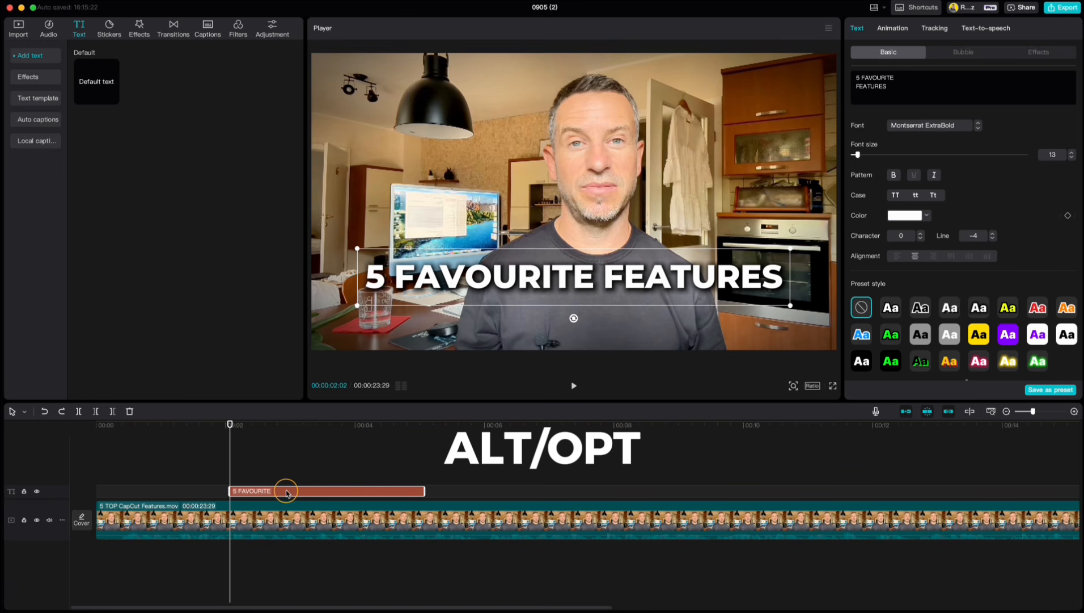
{"action": "left_click_drag", "start_coordinate": [286, 493], "coordinate": [288, 481]}
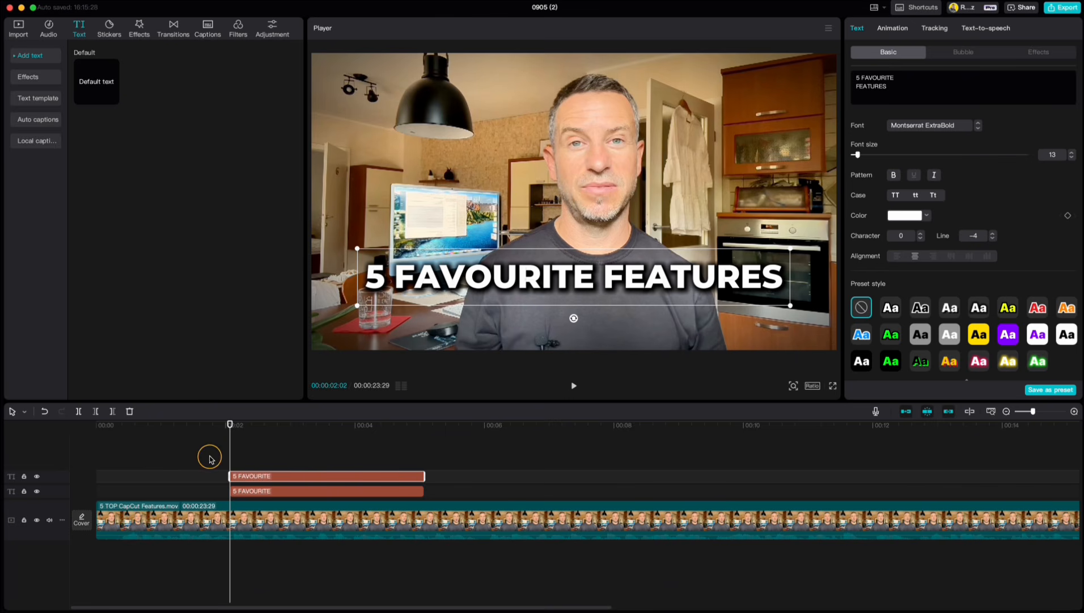
- Play the video to 00:00:03:07, try splitting the lower title clip there, and undo the split
{"action": "left_click", "coordinate": [182, 451]}
{"action": "key", "text": "space"}
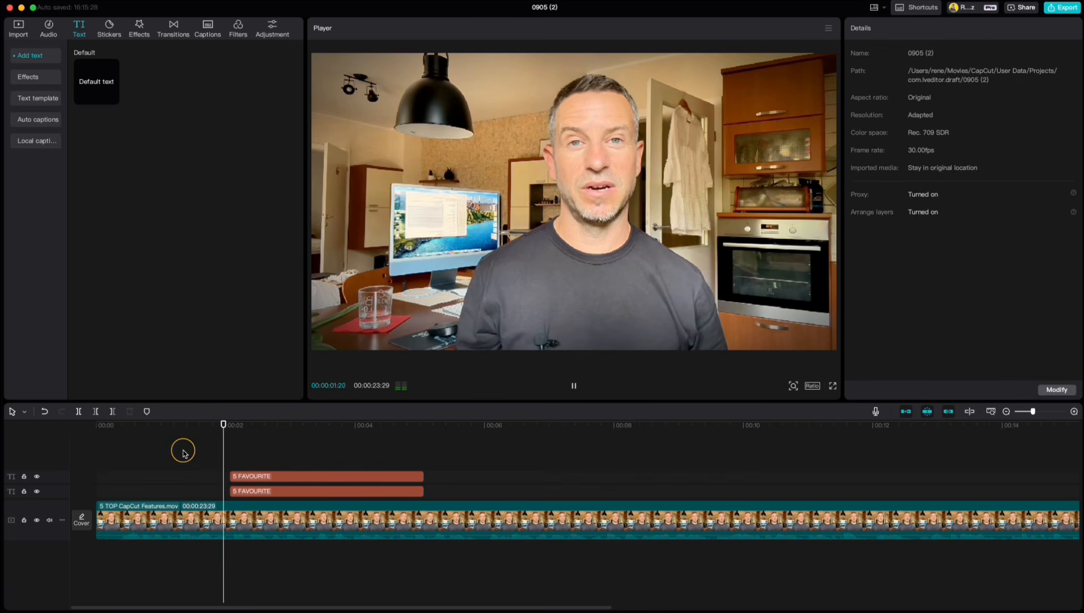
{"action": "key", "text": "space"}
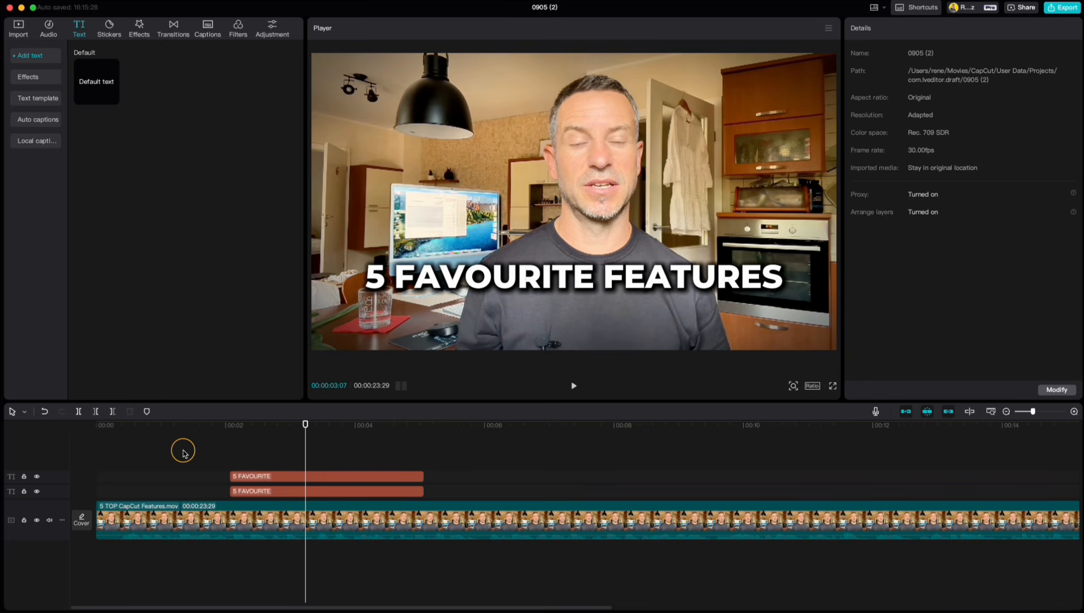
{"action": "left_click", "coordinate": [315, 491]}
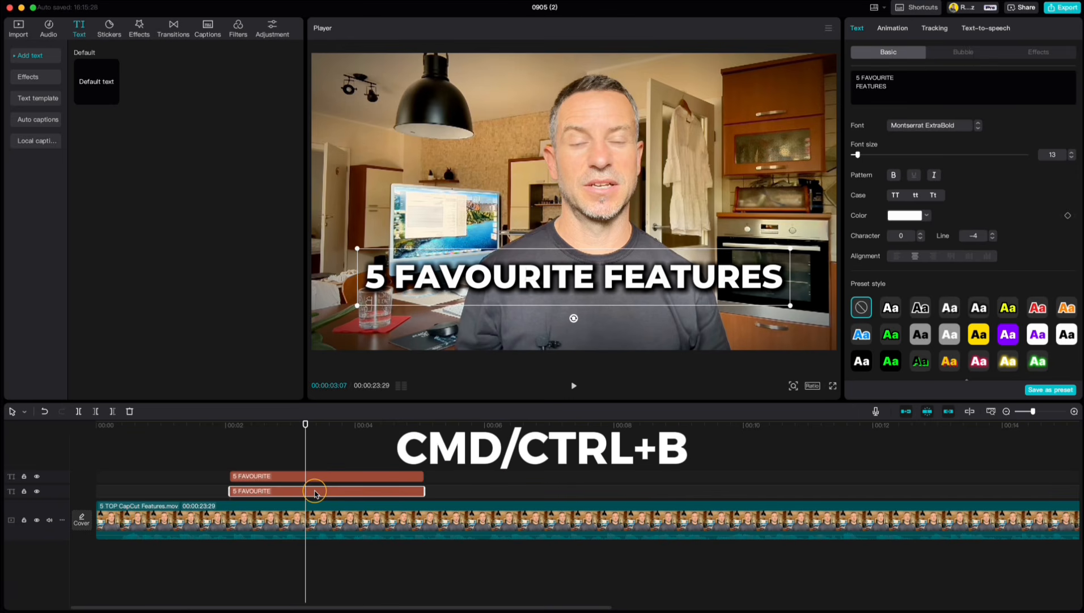
{"action": "key", "text": "super+b"}
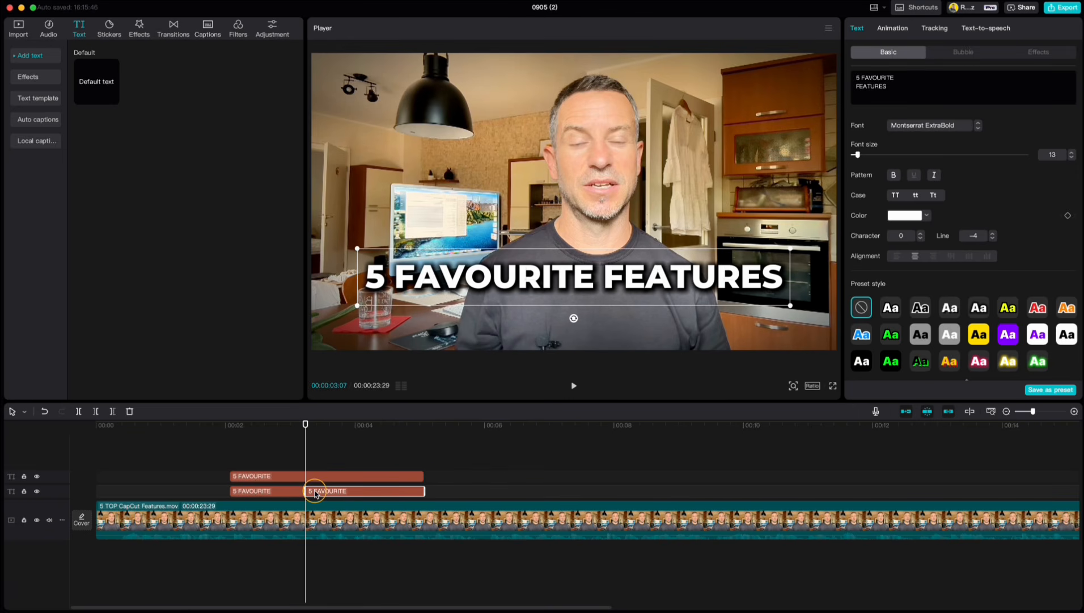
{"action": "key", "text": "super+z"}
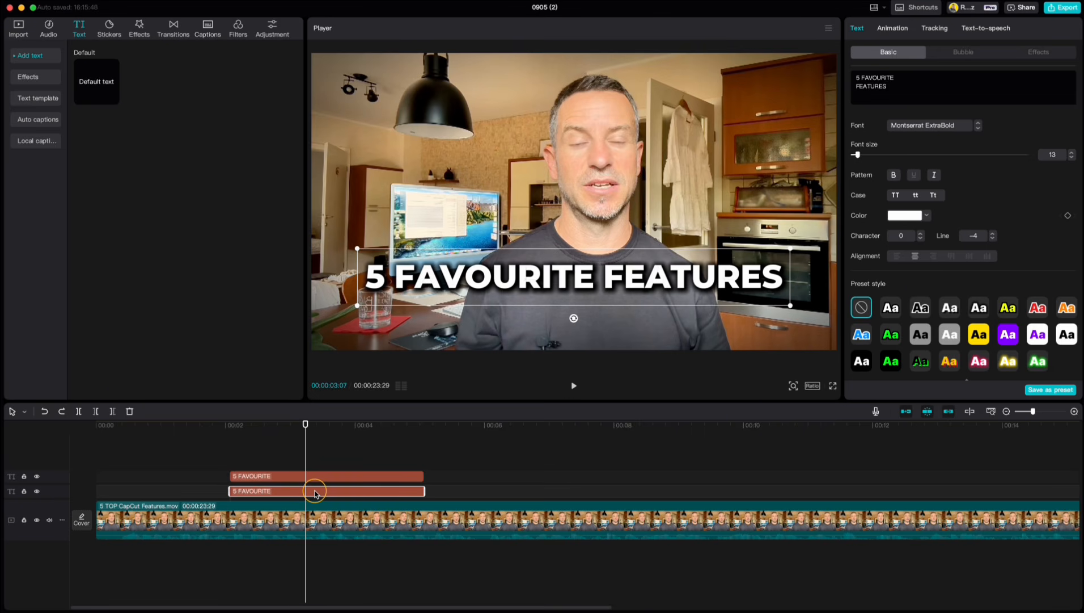
- Trim the end of the lower title clip to 00:00:03:07 and move the upper copy to start at that point
{"action": "key", "text": "w"}
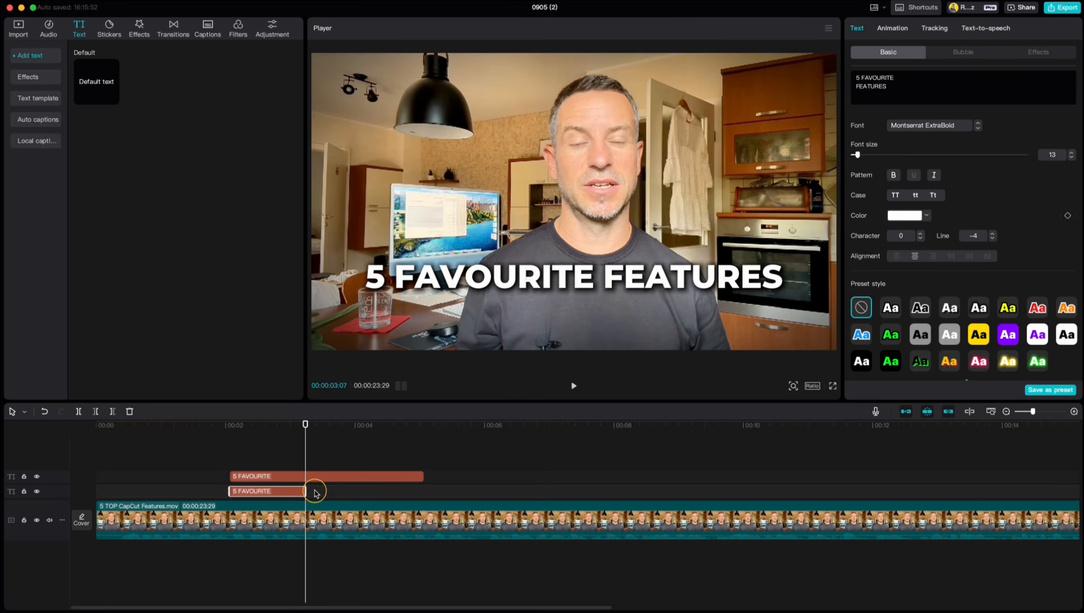
{"action": "left_click_drag", "start_coordinate": [295, 478], "coordinate": [369, 479]}
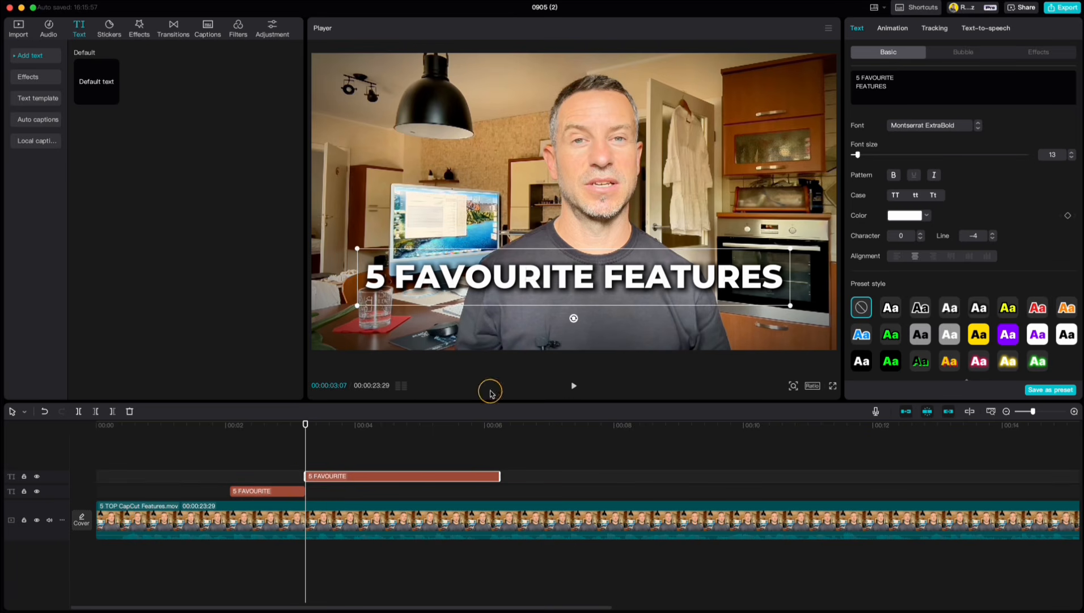
- Replace the text of the upper title copy with "IN CAPCUT"
{"action": "left_click_drag", "start_coordinate": [888, 87], "coordinate": [845, 74]}
{"action": "type", "text": "IN"}
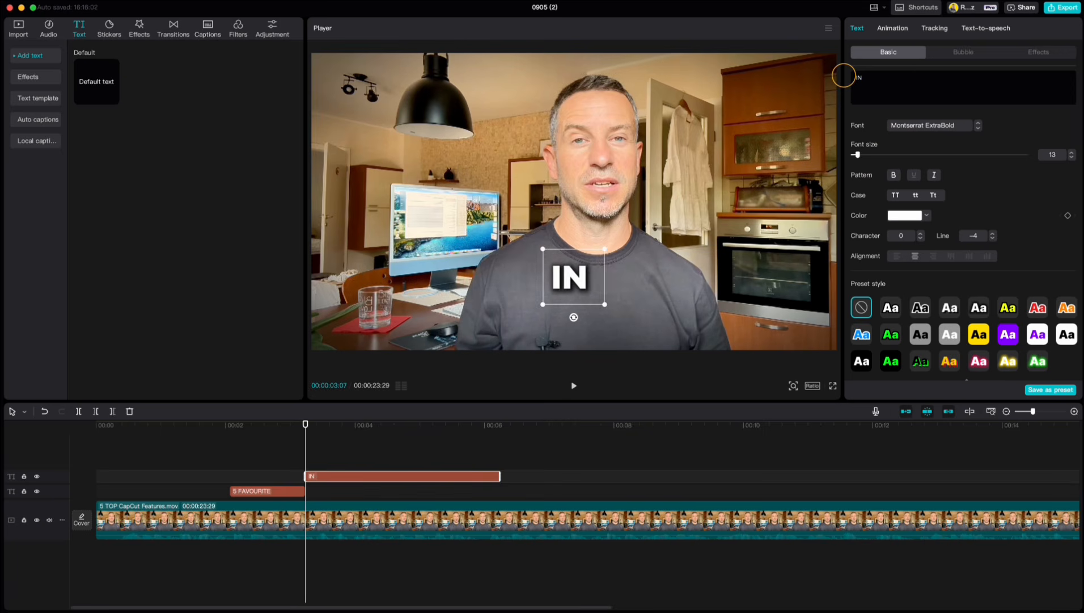
{"action": "type", "text": " CAPCUT"}
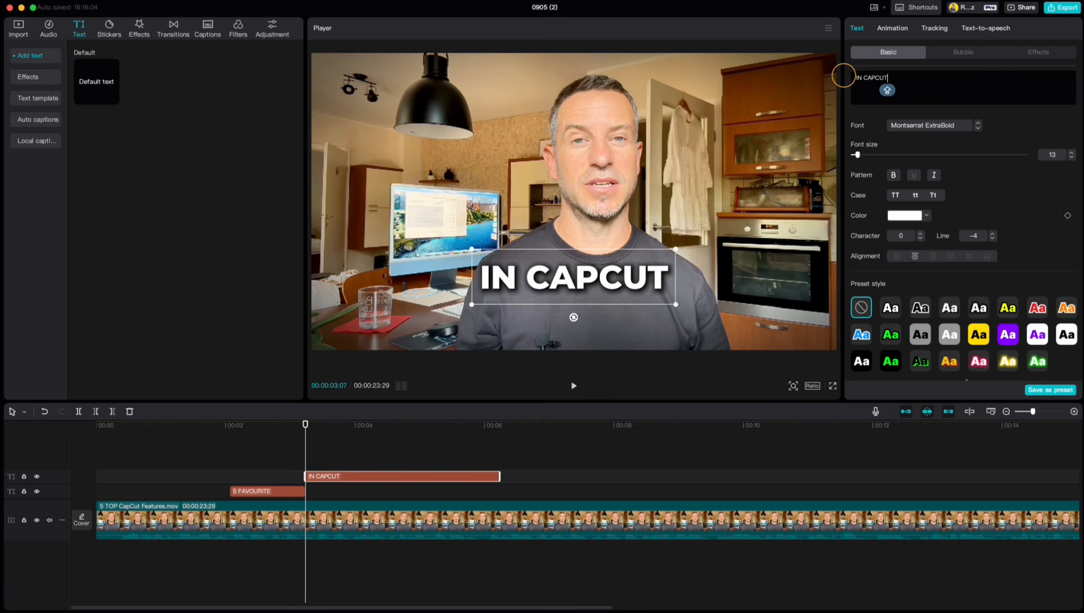
- Play both titles from 00:00:01:23 to check their timing and trim the end of the IN CAPCUT clip to 00:00:04:03
{"action": "left_click", "coordinate": [210, 445]}
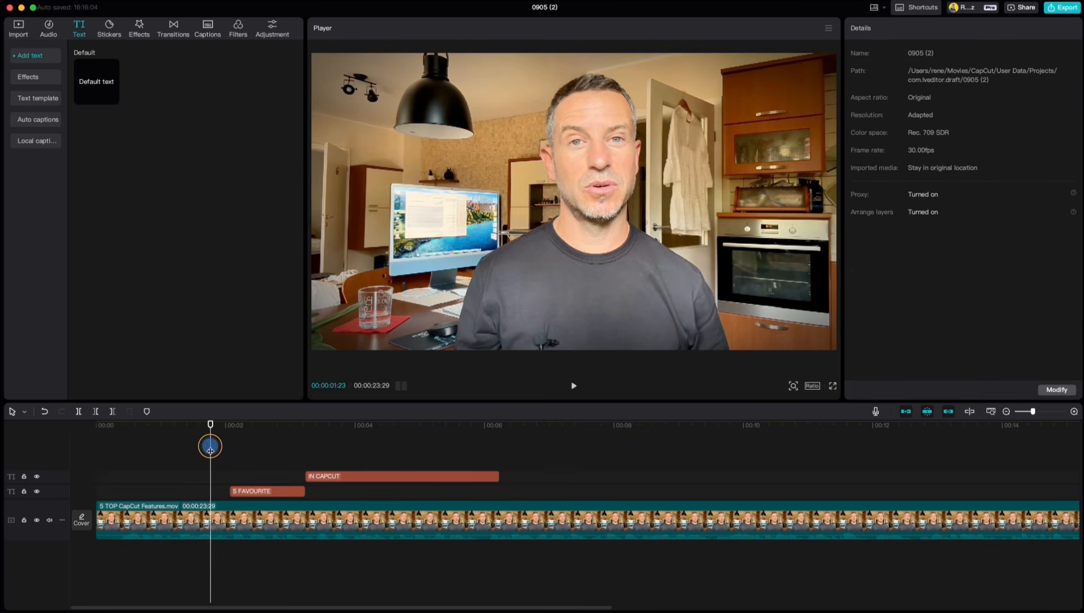
{"action": "key", "text": "space"}
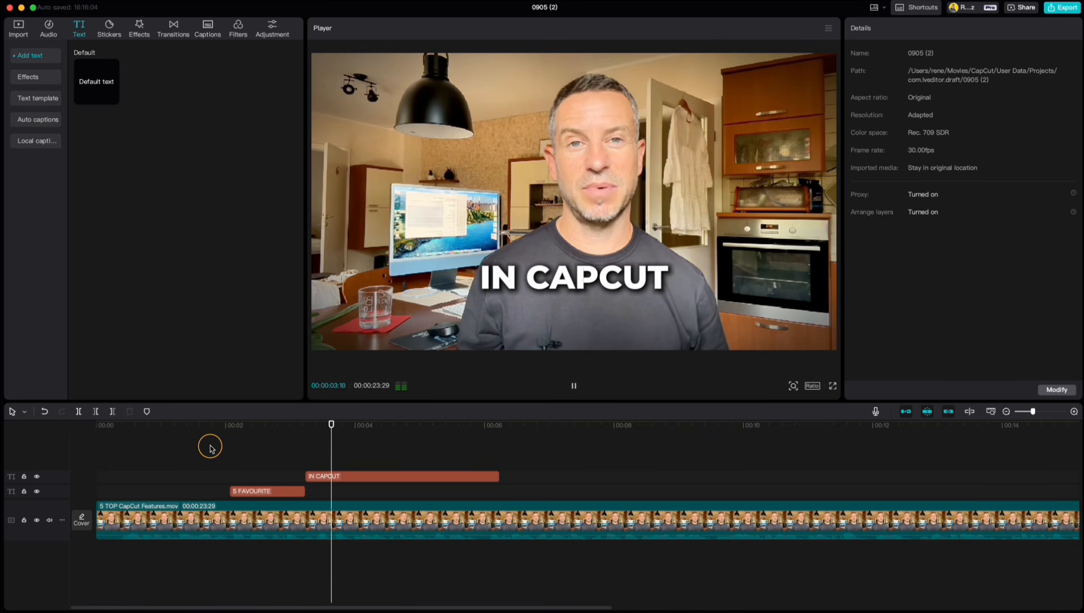
{"action": "key", "text": "space"}
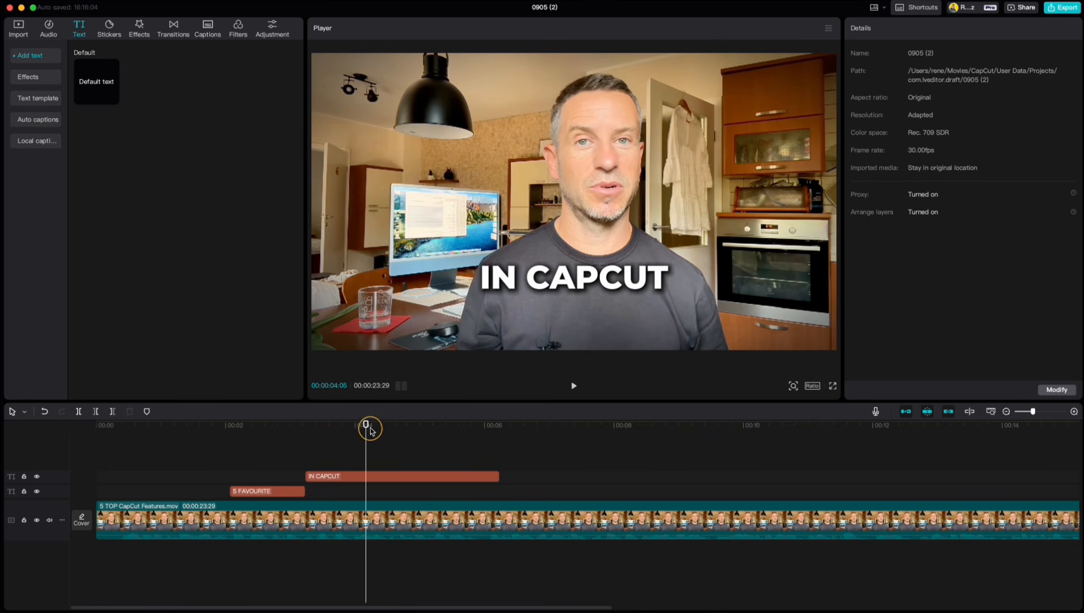
{"action": "left_click_drag", "start_coordinate": [366, 426], "coordinate": [362, 425]}
{"action": "left_click", "coordinate": [372, 475]}
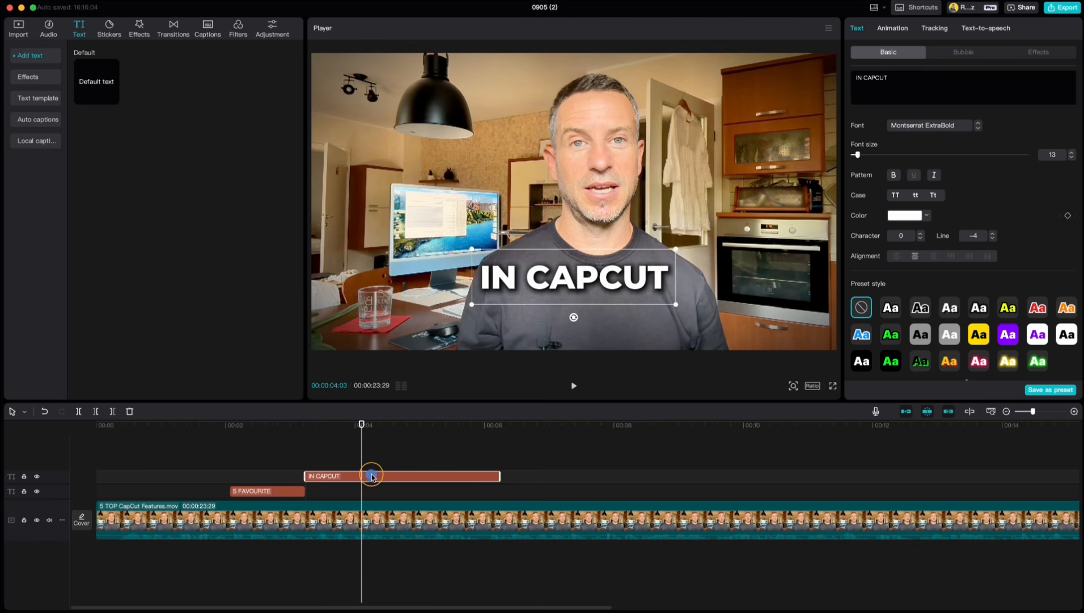
{"action": "key", "text": "w"}
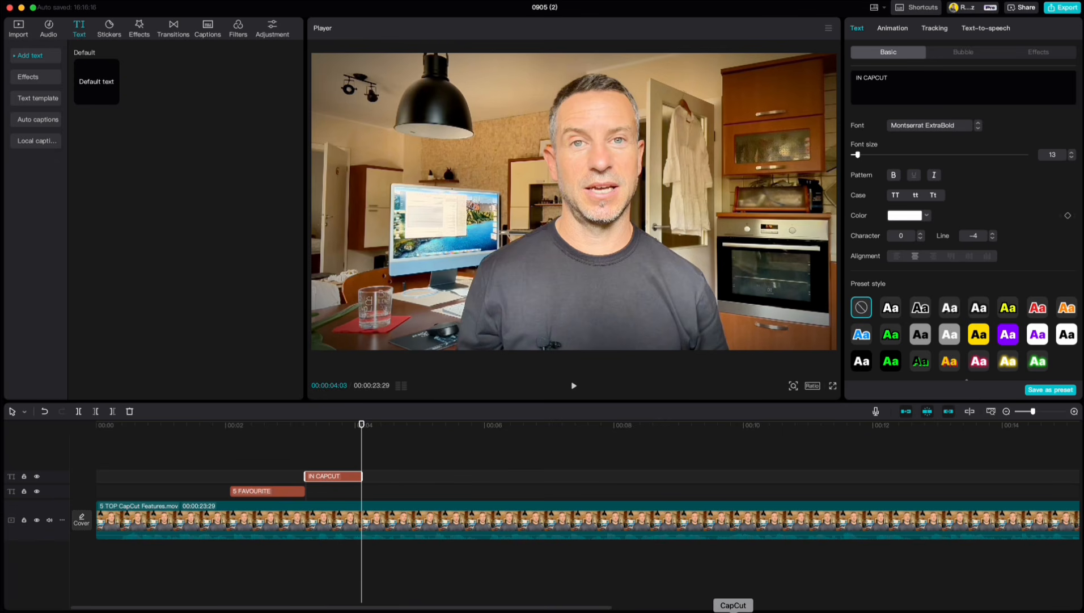
- Apply the Glitch entrance animation to the 5 FAVOURITE FEATURES title
{"action": "left_click_drag", "start_coordinate": [363, 426], "coordinate": [234, 448]}
{"action": "left_click", "coordinate": [257, 507]}
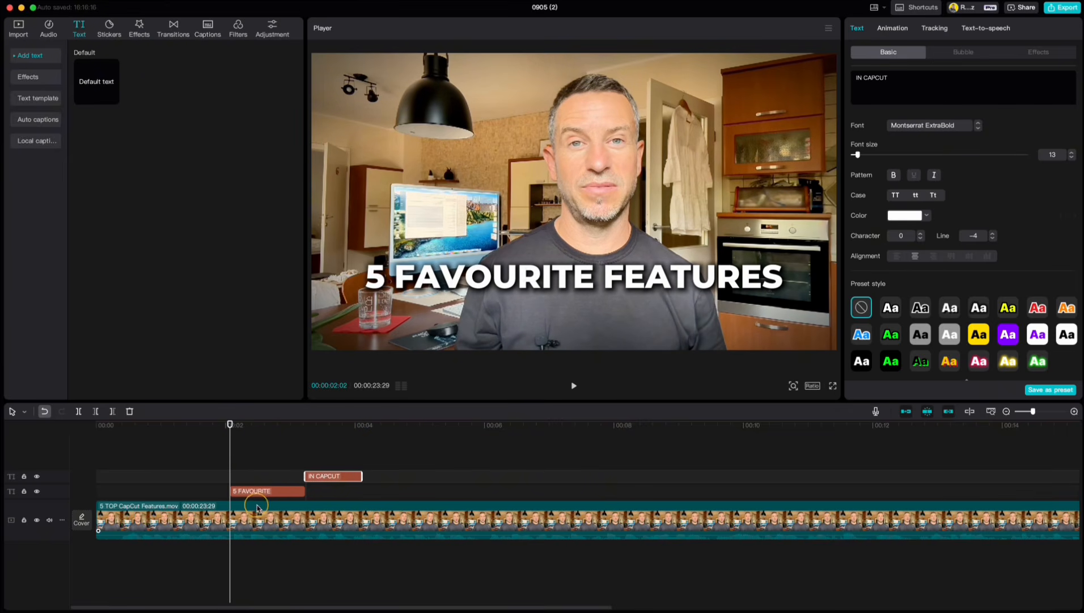
{"action": "left_click", "coordinate": [263, 492]}
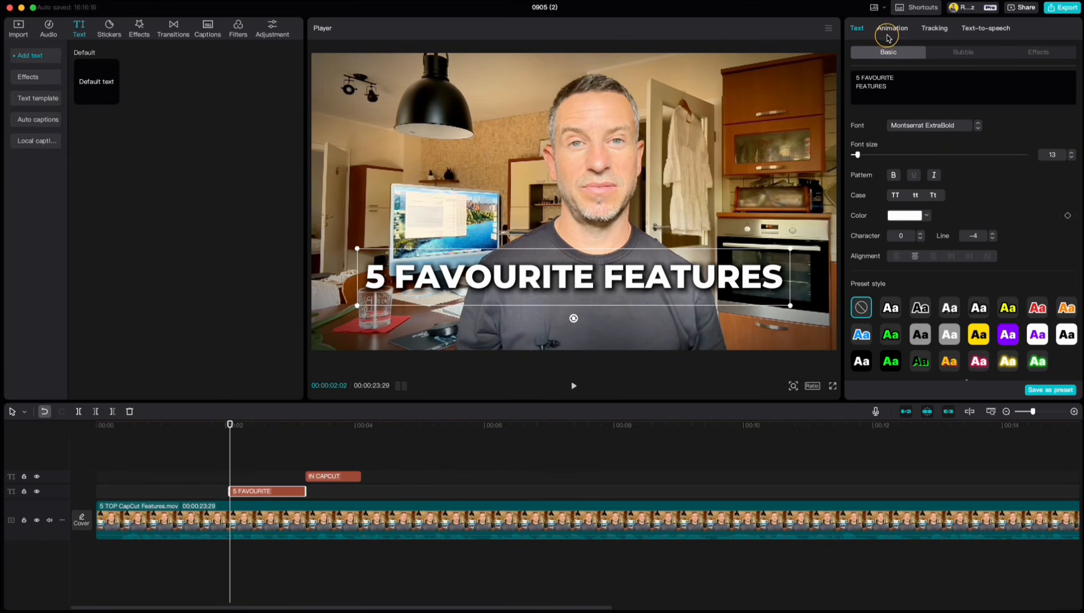
{"action": "left_click", "coordinate": [891, 31]}
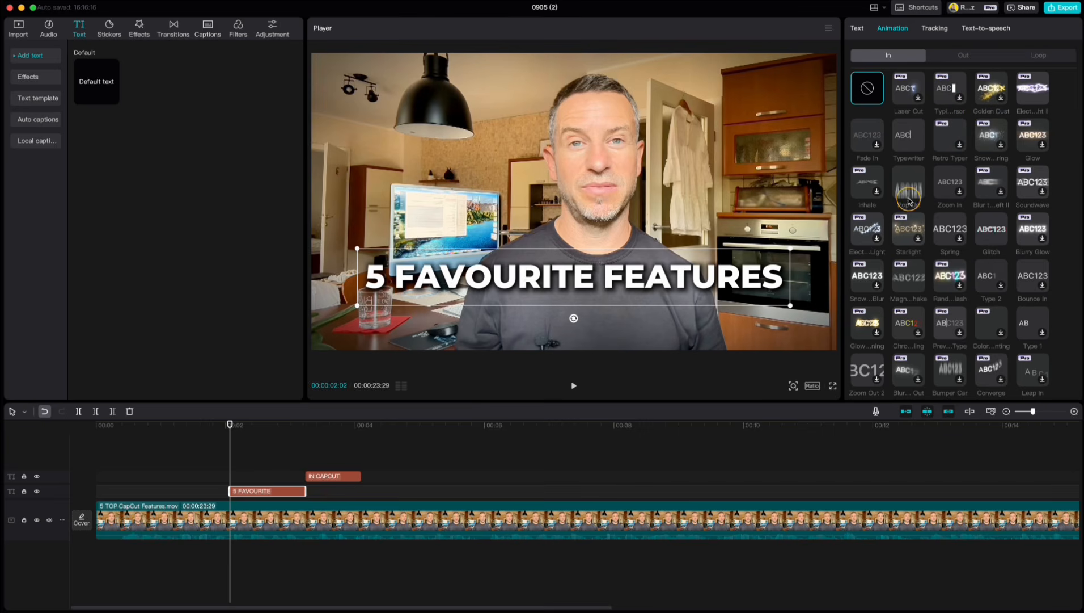
{"action": "left_click", "coordinate": [990, 230]}
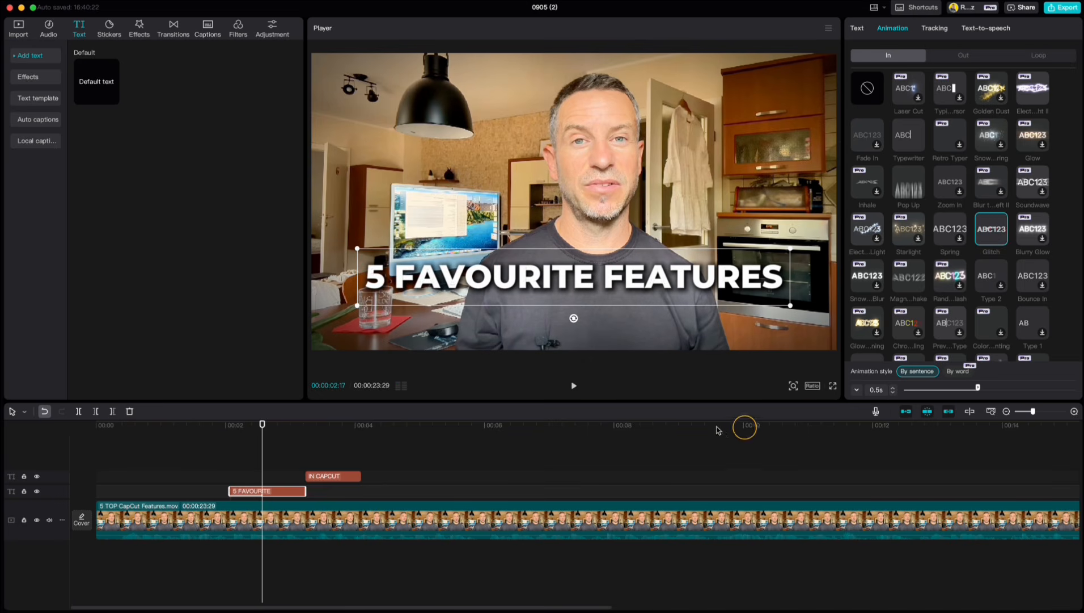
- Play the video from 00:00:00:27 to preview the Glitch entrance, and shorten the animation to 0.4 s
{"action": "left_click_drag", "start_coordinate": [262, 429], "coordinate": [153, 427]}
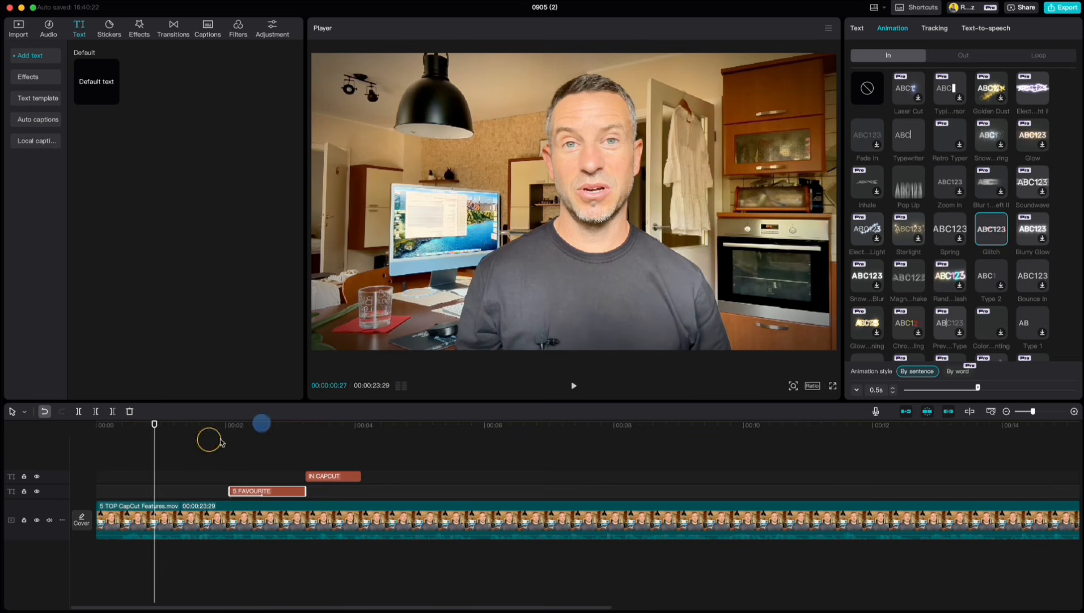
{"action": "left_click", "coordinate": [573, 385]}
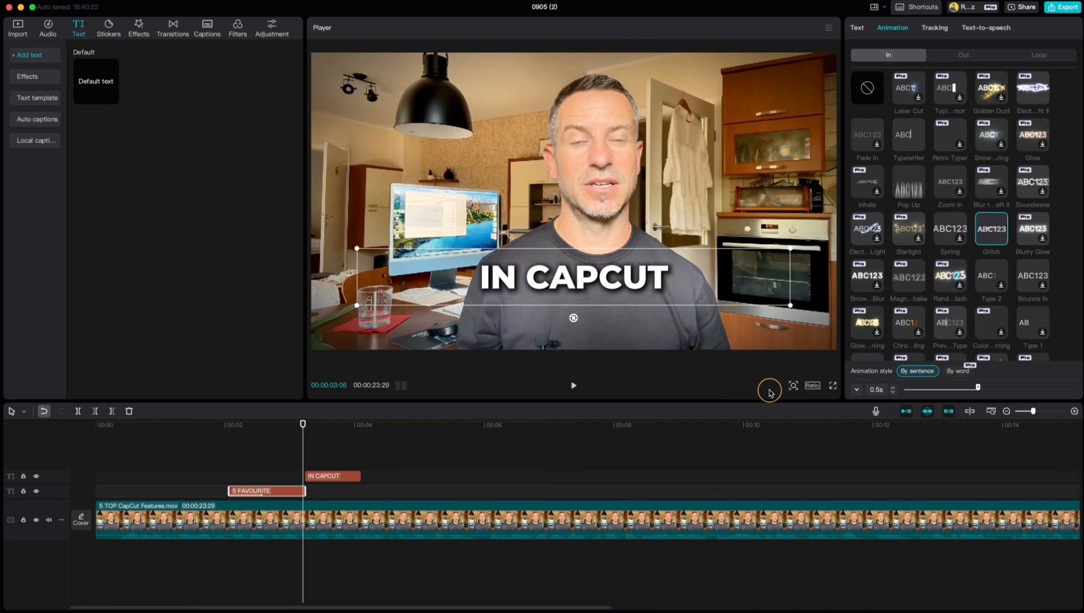
{"action": "left_click", "coordinate": [895, 393]}
{"action": "left_click", "coordinate": [894, 393]}
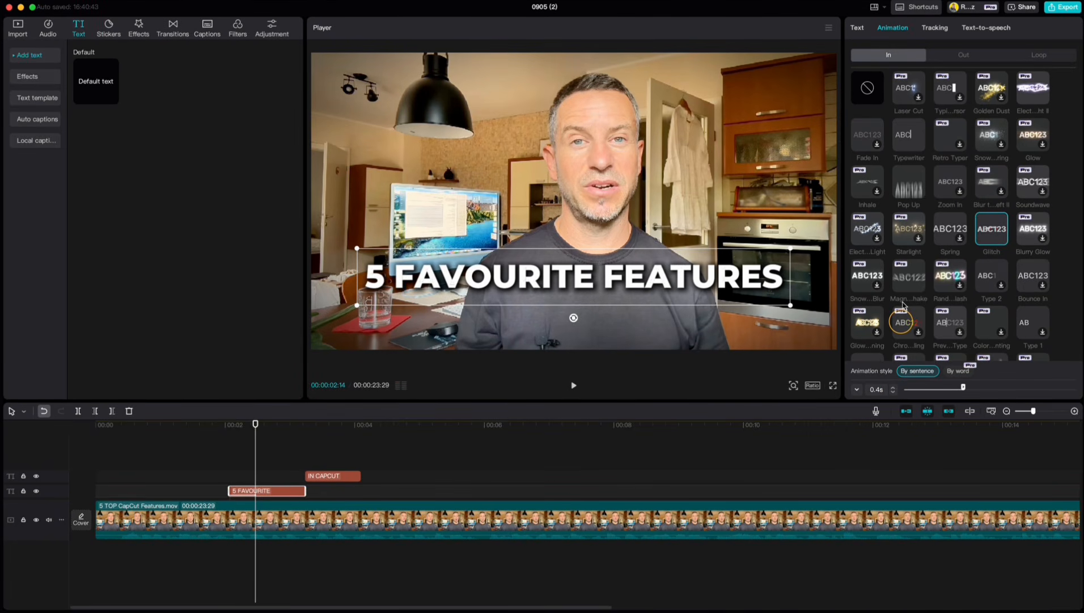
- Add a Fade Out exit animation to the 5 FAVOURITE FEATURES title and set its duration to 0.3 s
{"action": "left_click", "coordinate": [963, 56]}
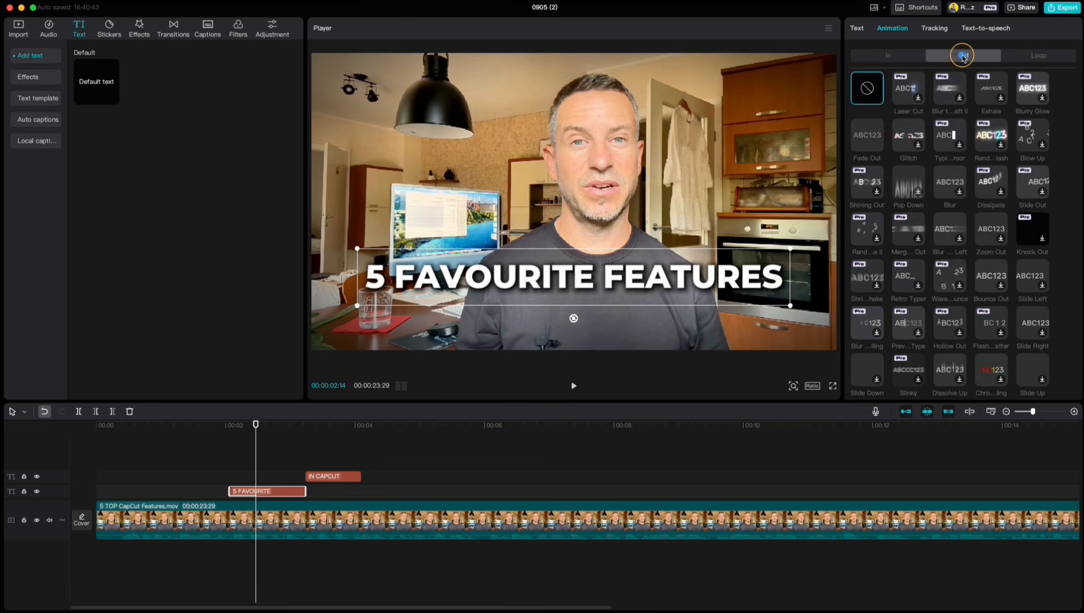
{"action": "left_click", "coordinate": [866, 140]}
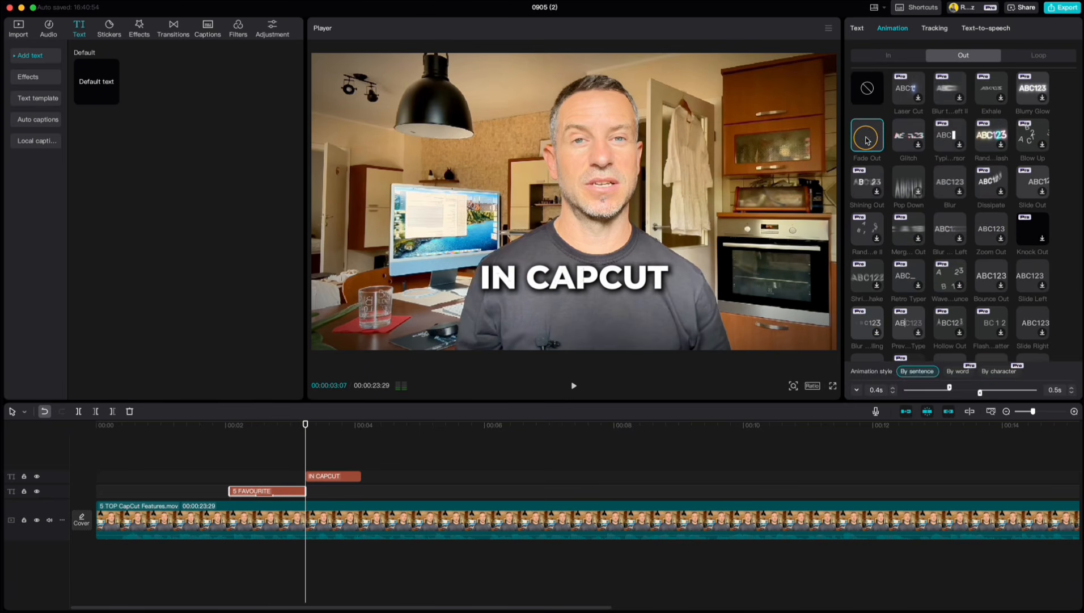
{"action": "left_click", "coordinate": [1071, 393]}
{"action": "left_click", "coordinate": [1071, 393]}
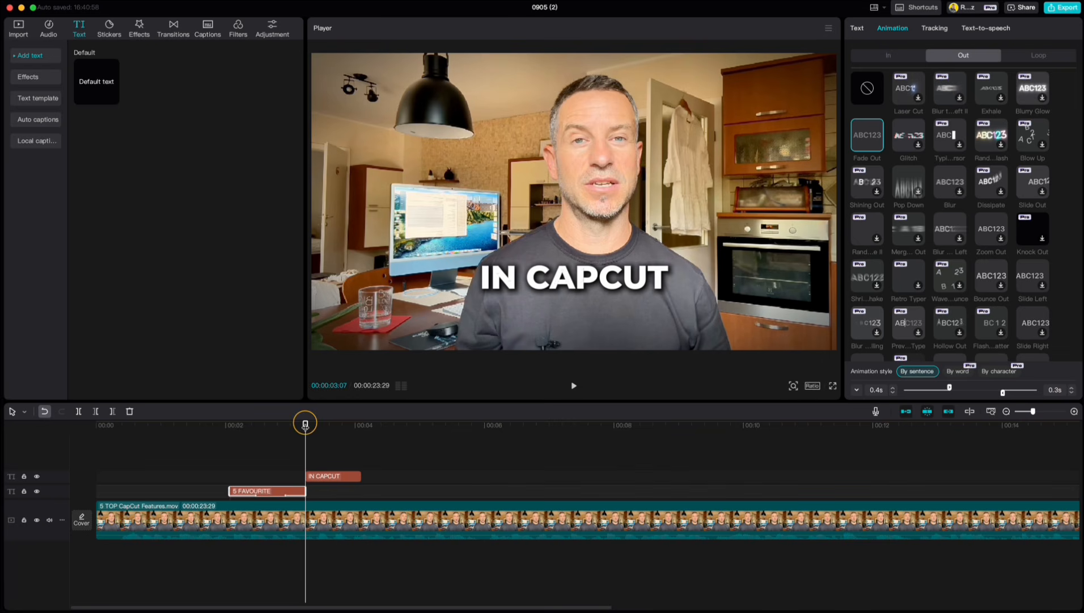
- Apply the Pop Up entrance animation to the IN CAPCUT title
{"action": "left_click_drag", "start_coordinate": [305, 424], "coordinate": [321, 424]}
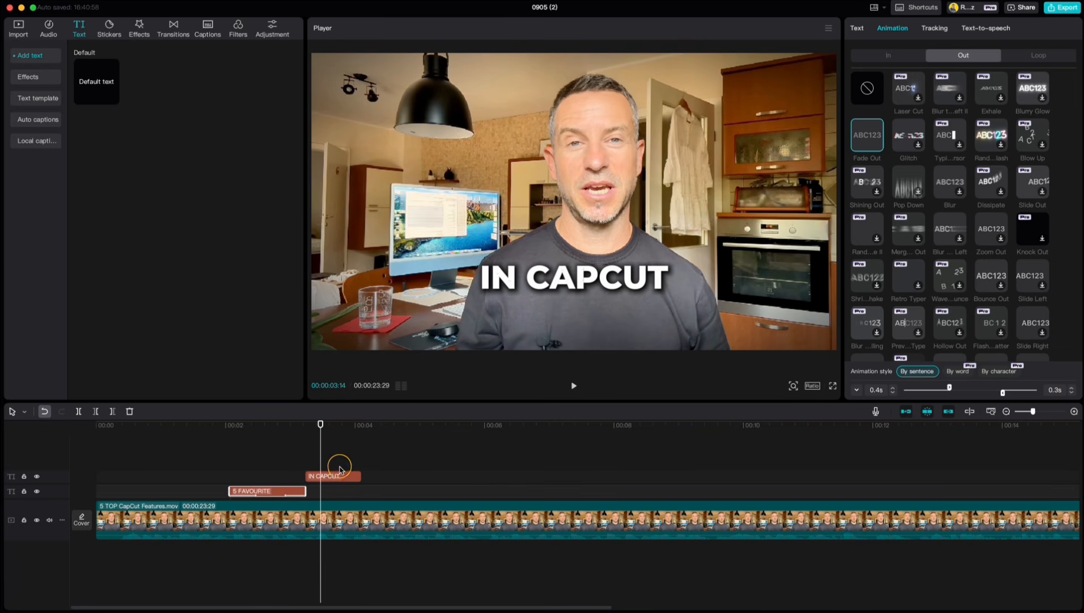
{"action": "left_click", "coordinate": [341, 478]}
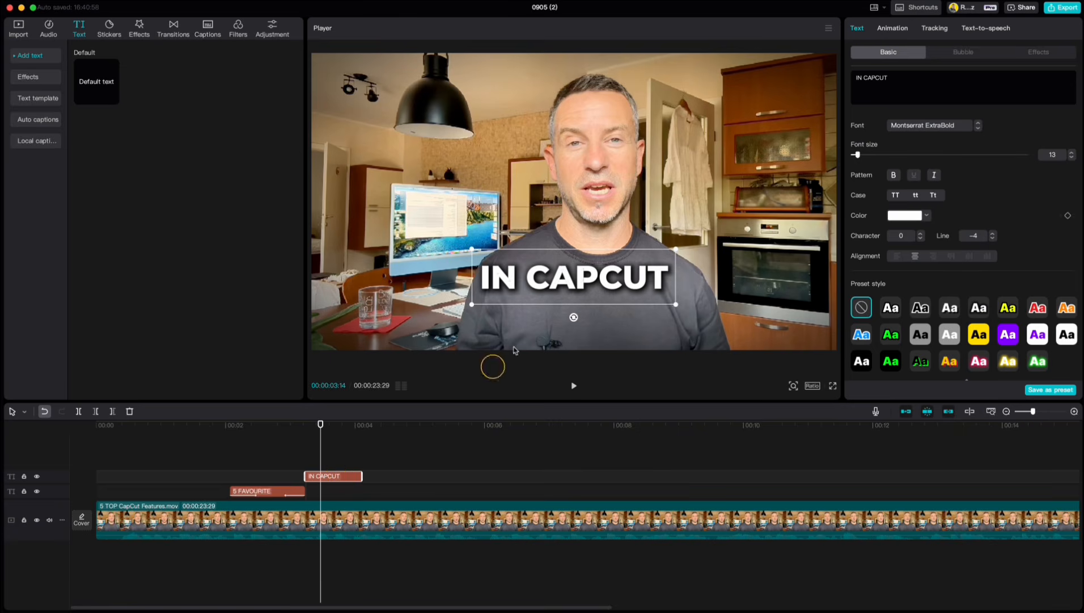
{"action": "left_click", "coordinate": [884, 30]}
{"action": "left_click", "coordinate": [884, 55]}
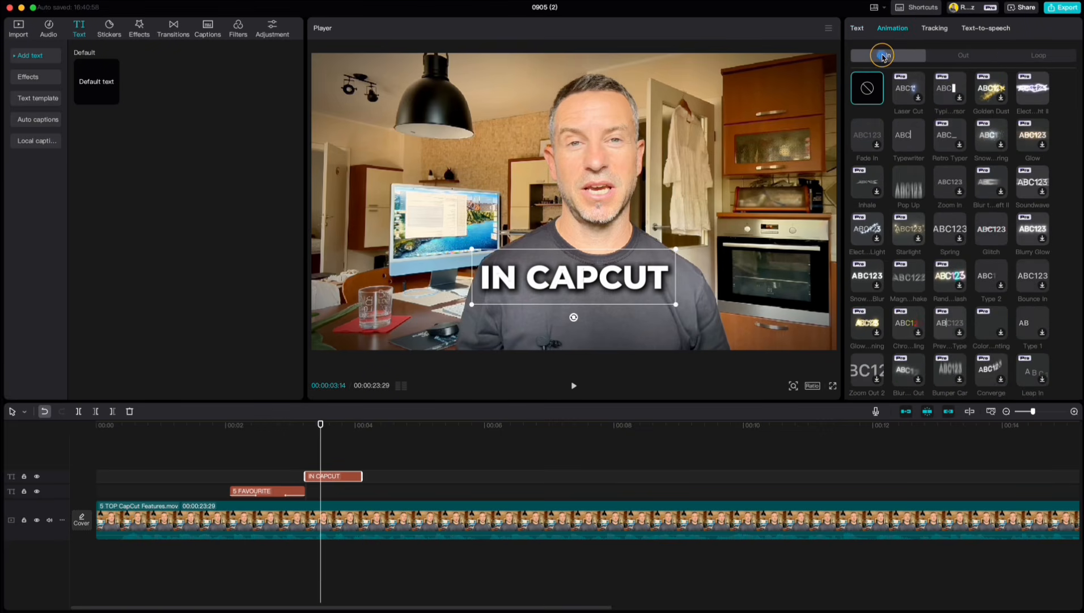
{"action": "left_click", "coordinate": [908, 193]}
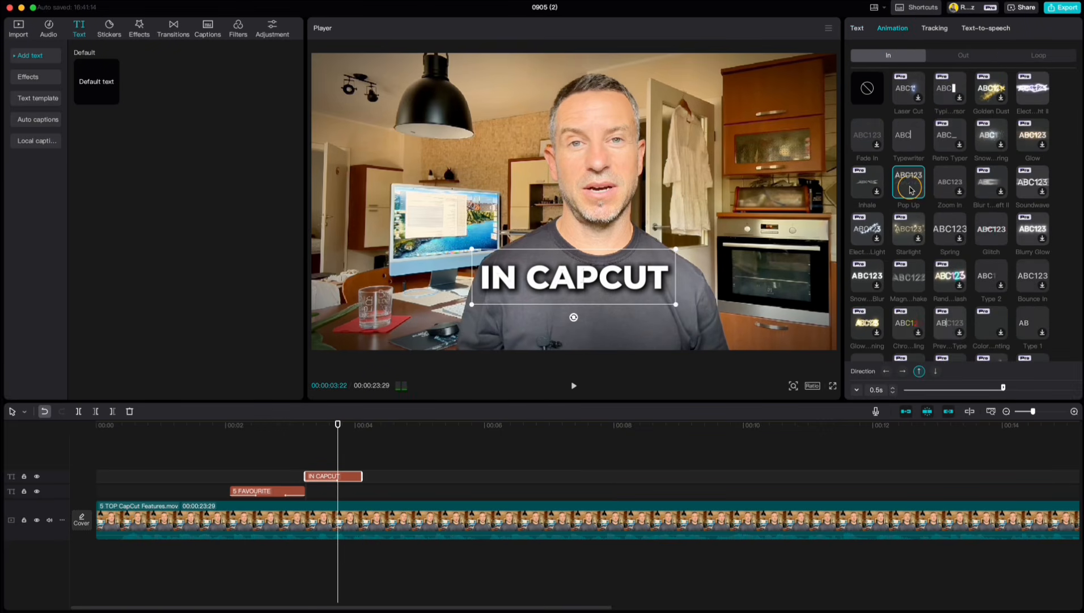
- Set the IN CAPCUT title's entrance animation to 0.4 s and add a 0.3 s Fade Out exit animation
{"action": "left_click", "coordinate": [892, 392]}
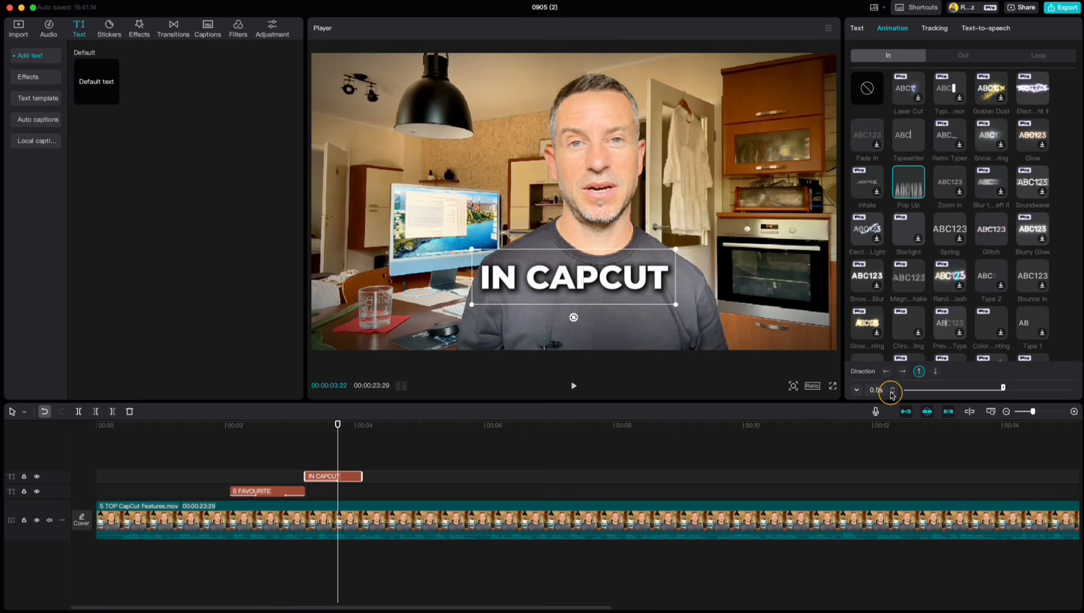
{"action": "left_click", "coordinate": [962, 55]}
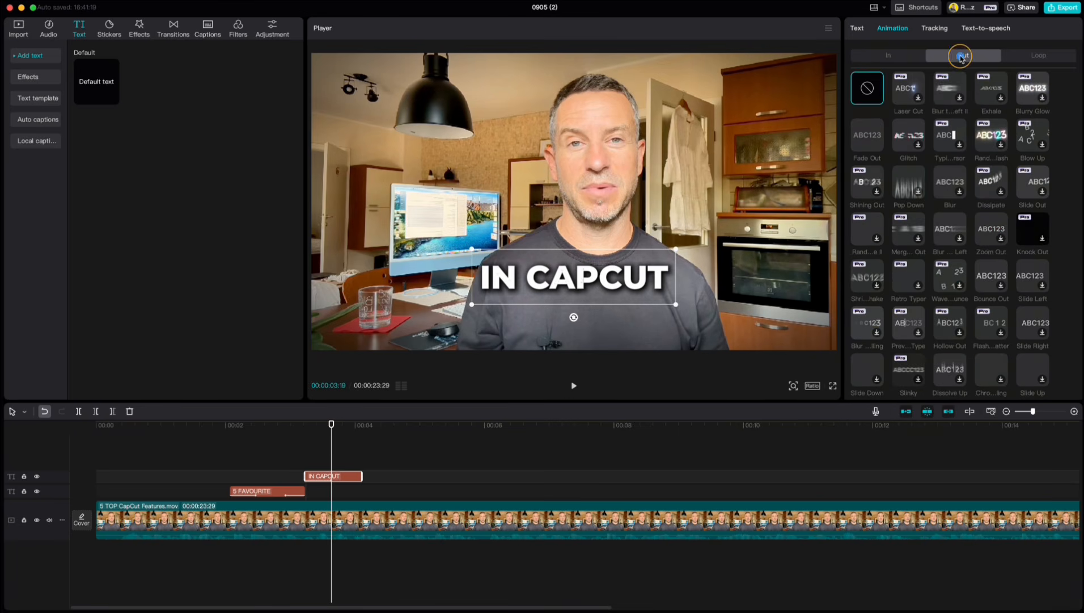
{"action": "left_click", "coordinate": [872, 139]}
{"action": "left_click", "coordinate": [1072, 394]}
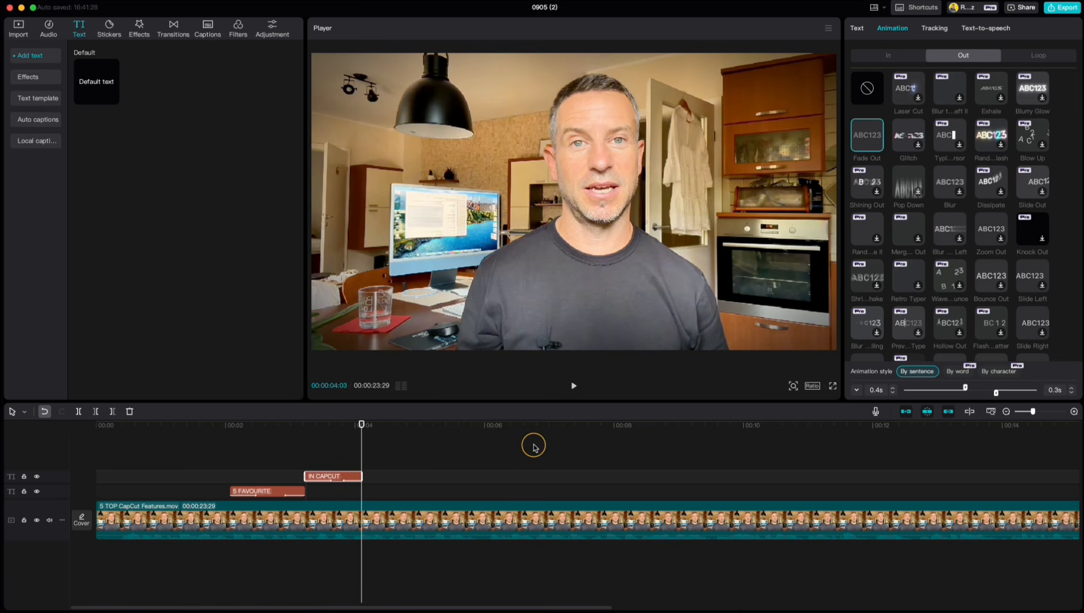
- Play the video from about one second in to preview both animated titles
{"action": "left_click", "coordinate": [167, 445]}
{"action": "left_click", "coordinate": [166, 445]}
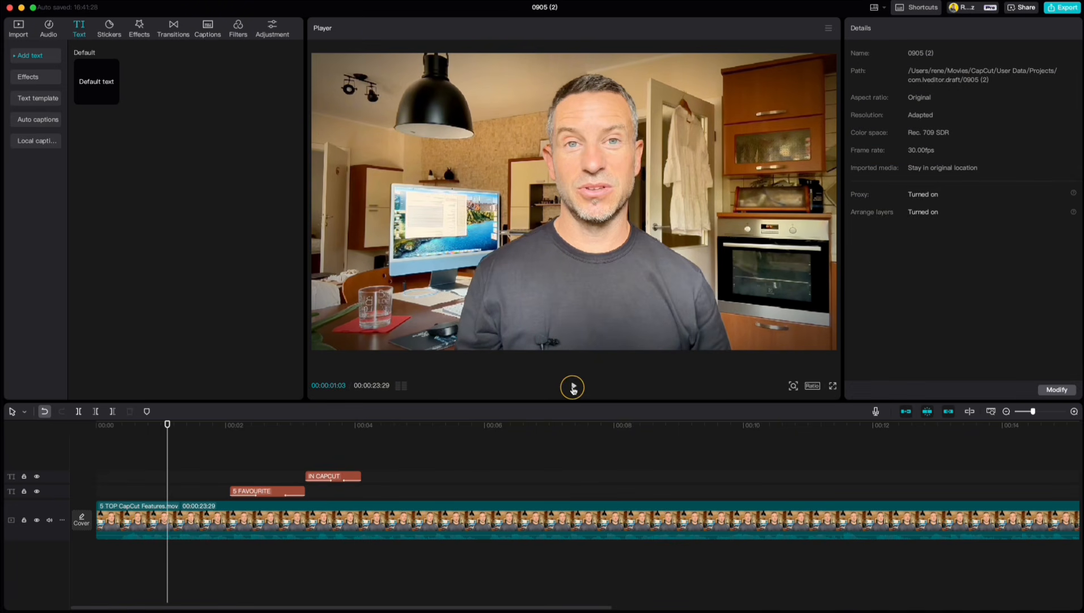
{"action": "left_click", "coordinate": [573, 386]}
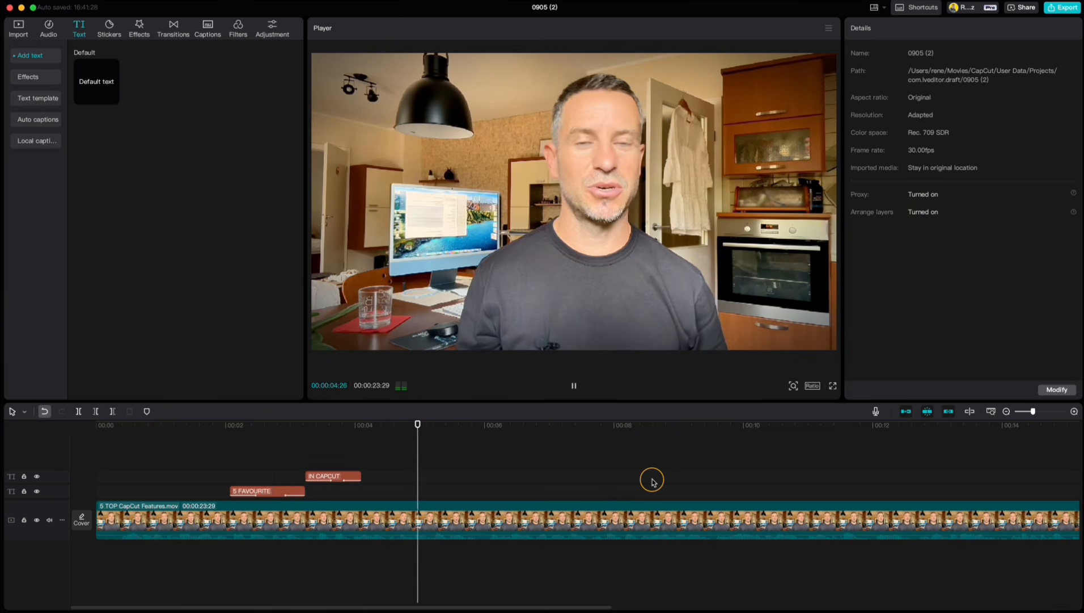
{"action": "left_click", "coordinate": [576, 388]}
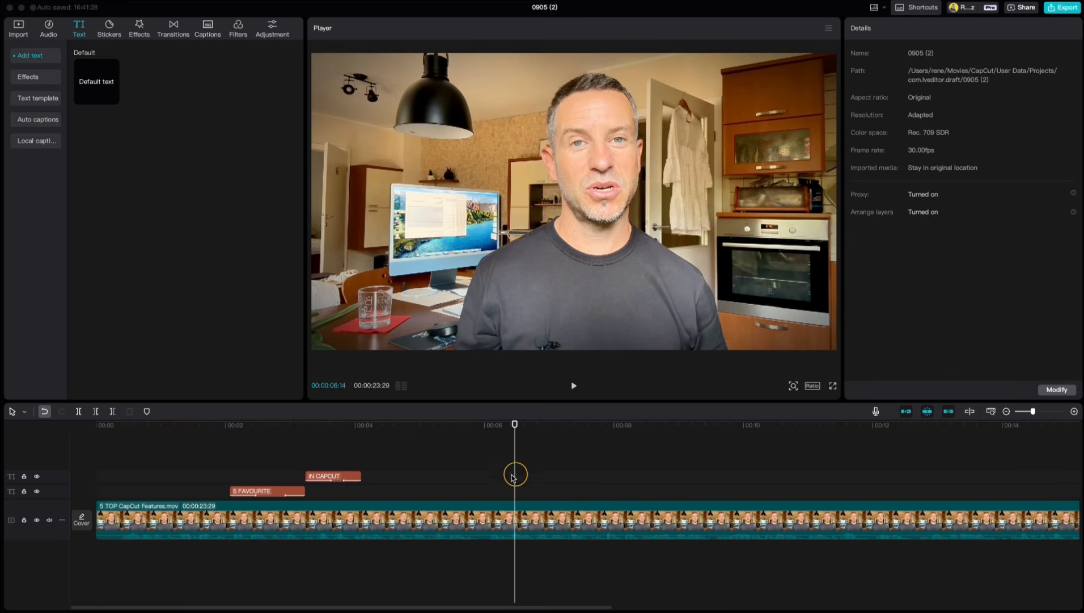
- Delete both title clips from the timeline and return the playhead to the start of the video
{"action": "left_click_drag", "start_coordinate": [404, 492], "coordinate": [232, 476]}
{"action": "key", "text": "Delete"}
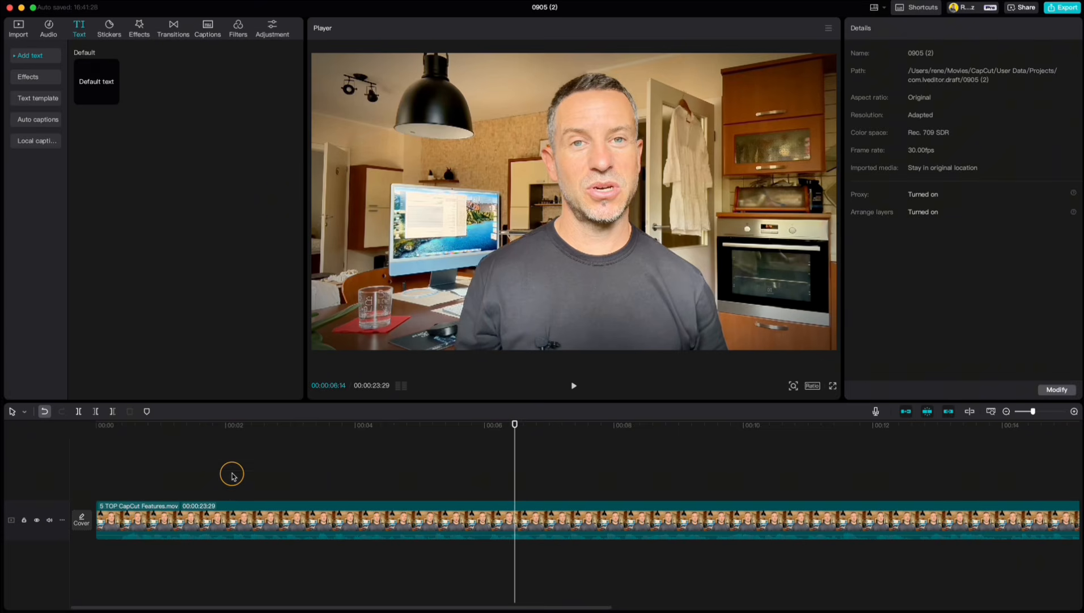
{"action": "left_click_drag", "start_coordinate": [515, 424], "coordinate": [96, 448]}
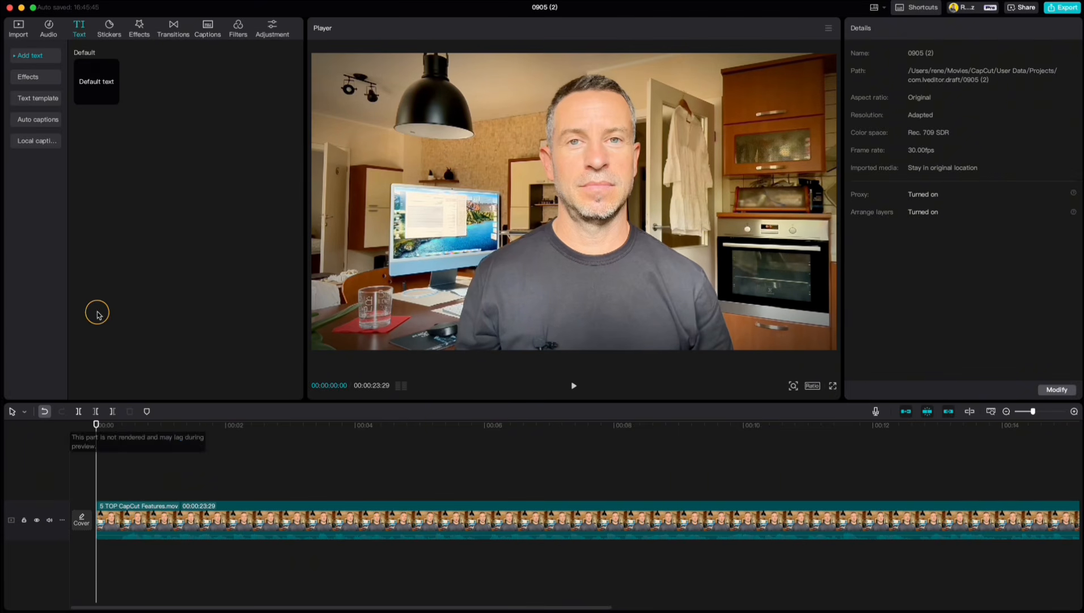
- Generate auto captions for the video with English as the spoken language
{"action": "left_click", "coordinate": [48, 120]}
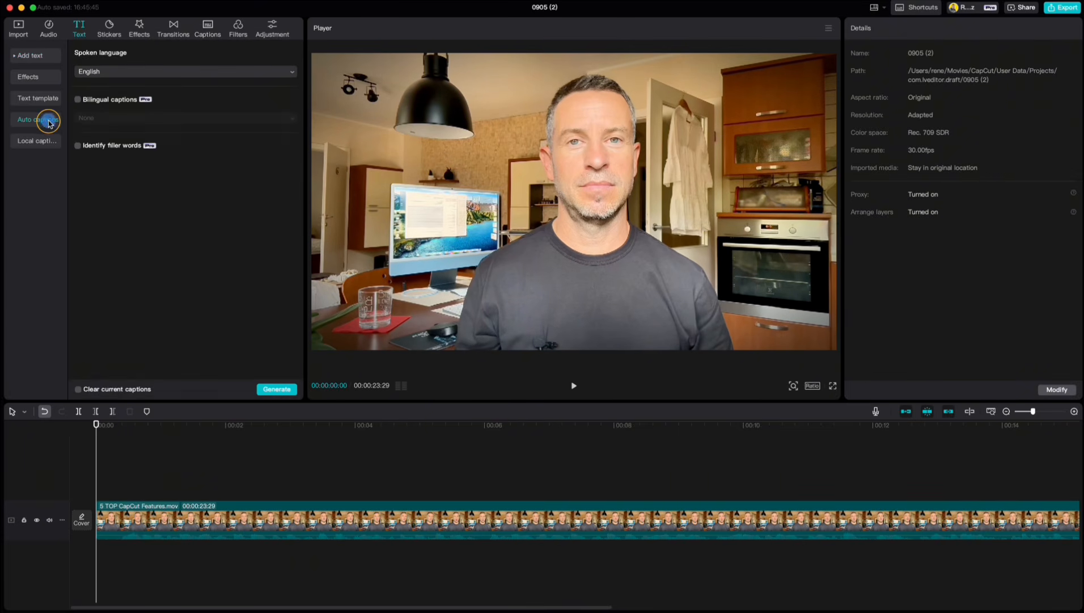
{"action": "left_click", "coordinate": [176, 76]}
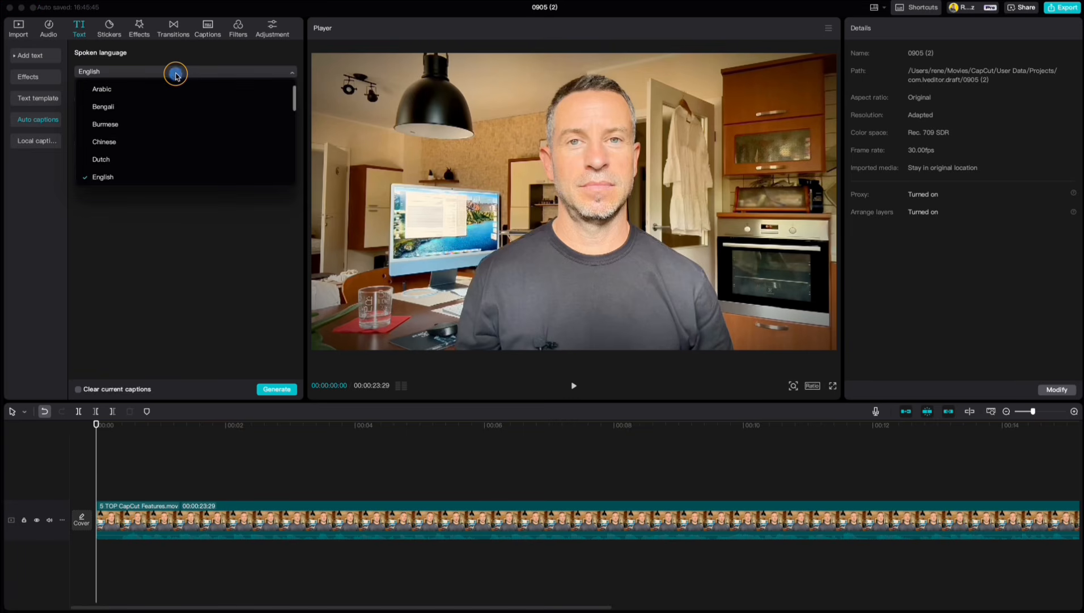
{"action": "left_click", "coordinate": [176, 76]}
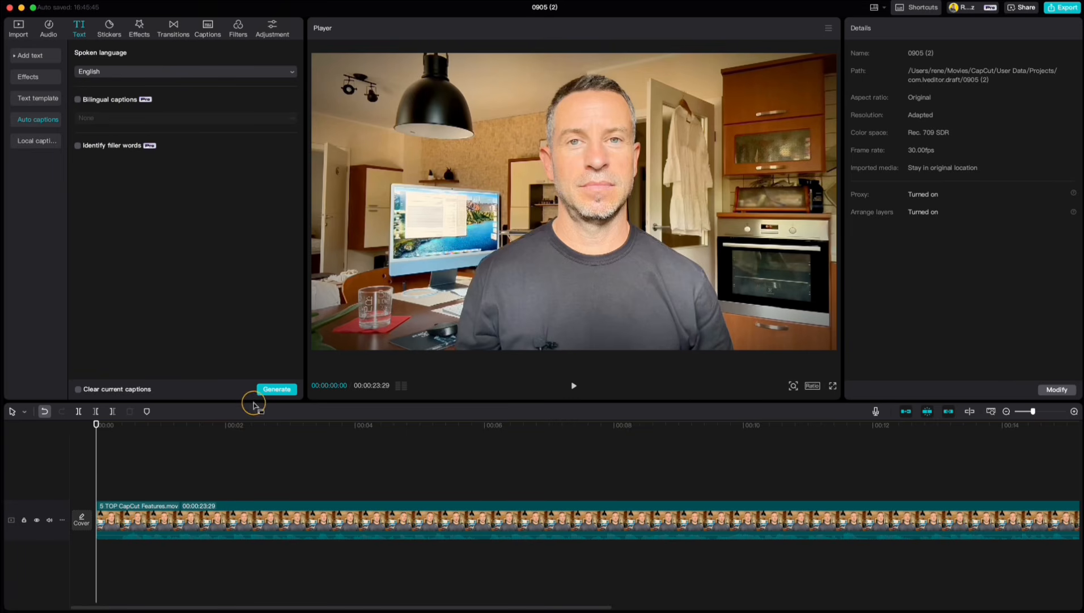
{"action": "left_click", "coordinate": [274, 389]}
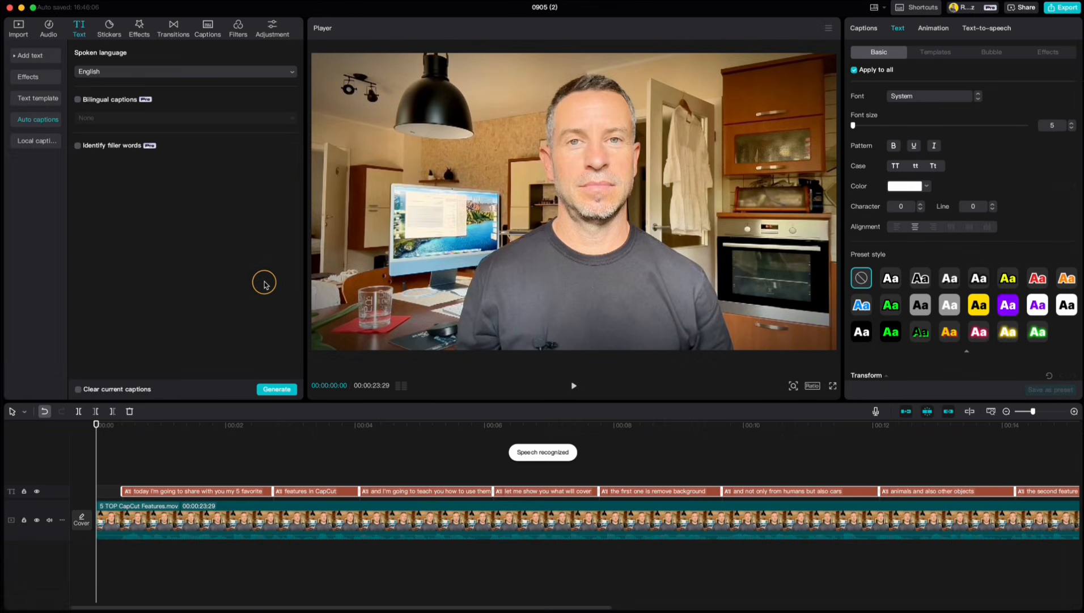
- Play the video from the start to preview the generated captions
{"action": "left_click_drag", "start_coordinate": [97, 422], "coordinate": [112, 457]}
{"action": "key", "text": "space"}
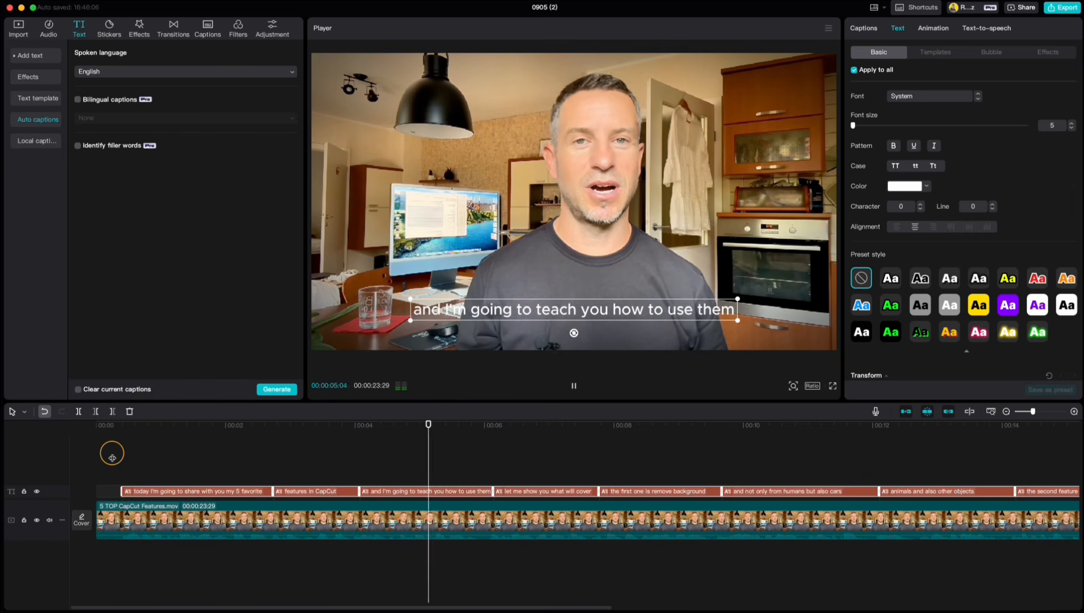
{"action": "key", "text": "space"}
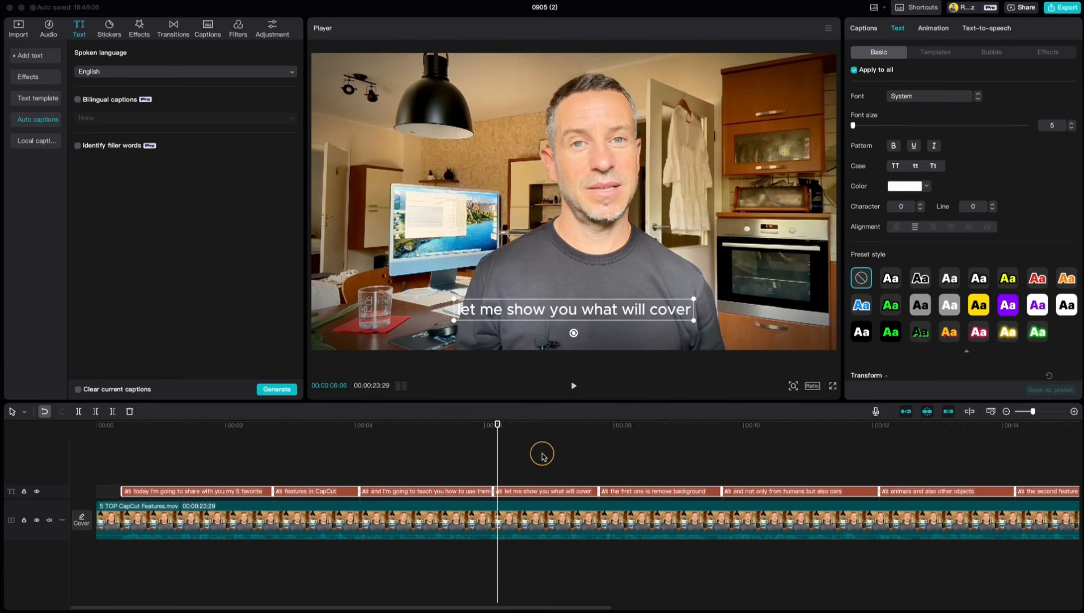
- Style all captions together in Montserrat ExtraBold, uppercase, with a font size of 7
{"action": "left_click", "coordinate": [209, 492]}
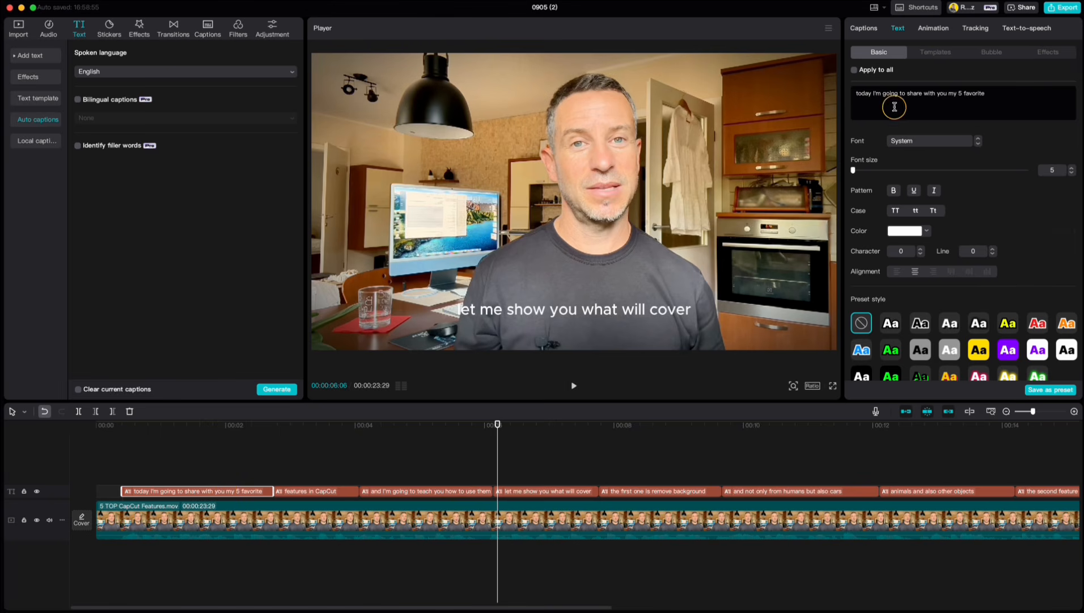
{"action": "left_click", "coordinate": [855, 70]}
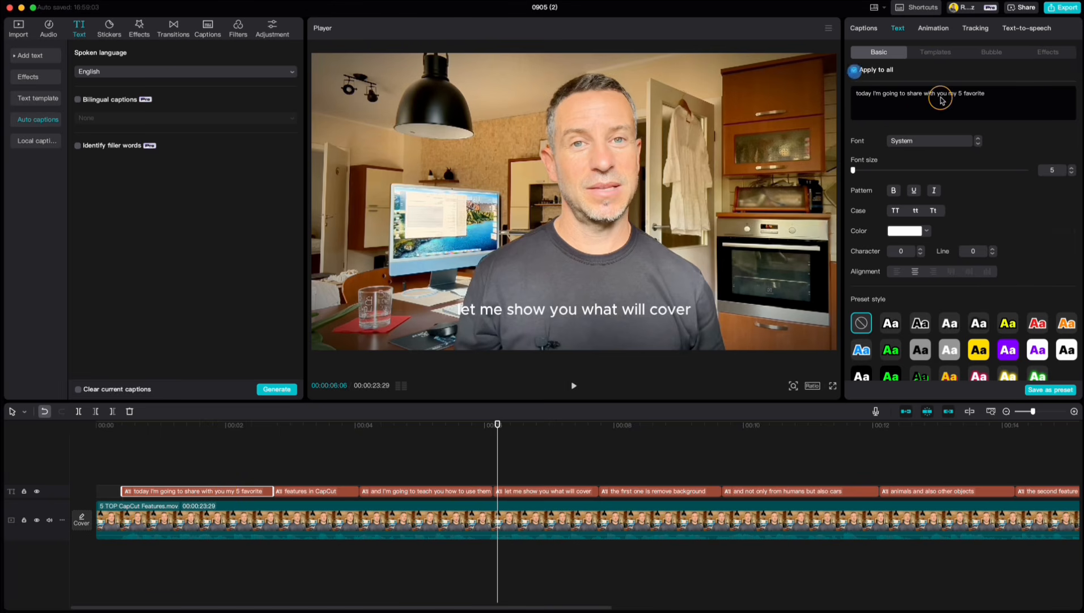
{"action": "left_click", "coordinate": [921, 142]}
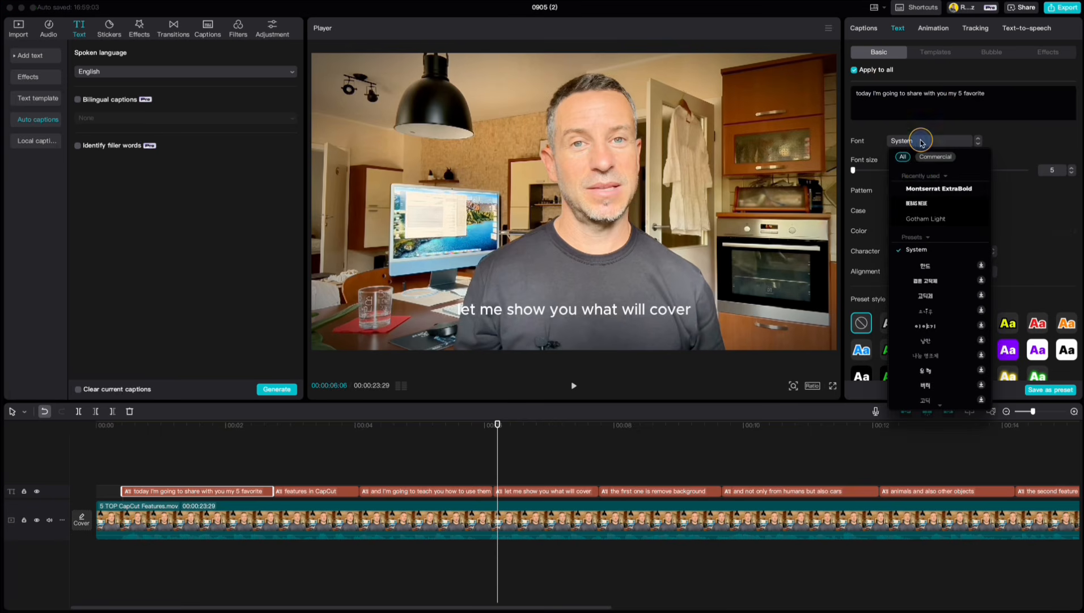
{"action": "left_click", "coordinate": [917, 190]}
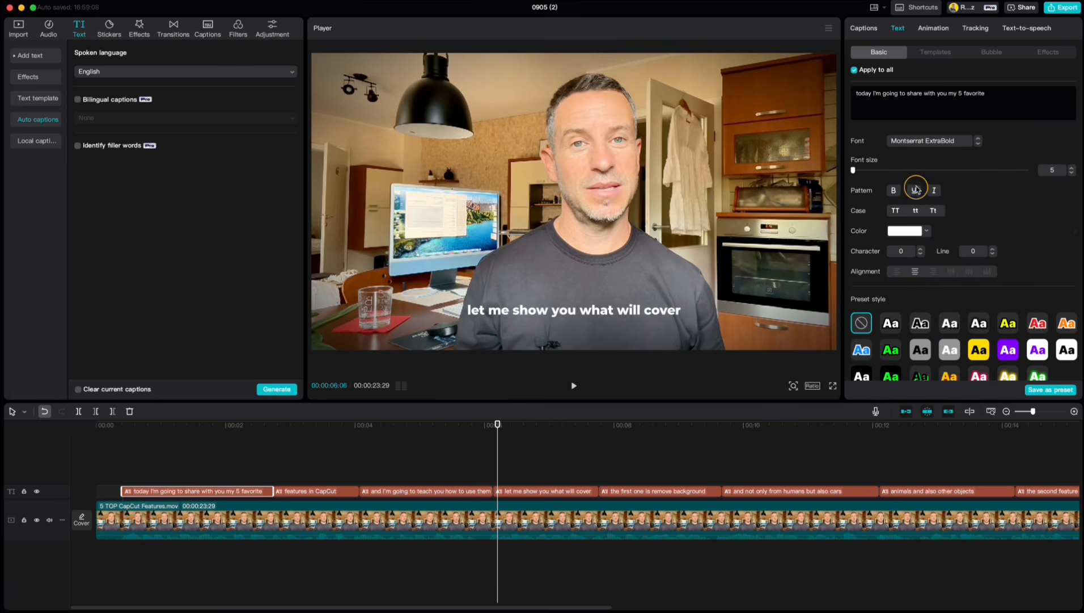
{"action": "left_click", "coordinate": [897, 211]}
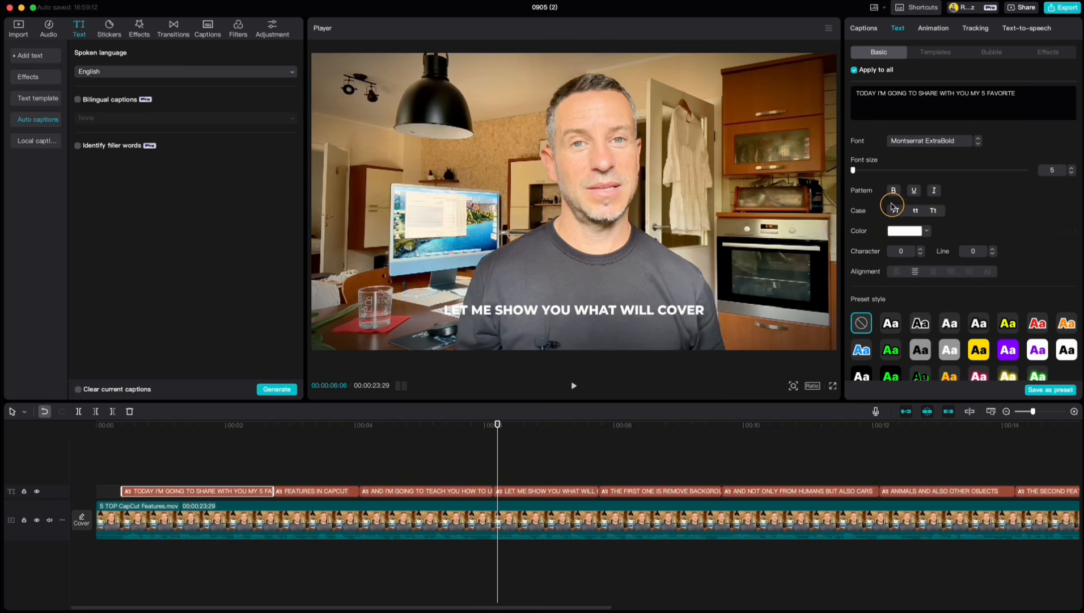
{"action": "left_click_drag", "start_coordinate": [855, 170], "coordinate": [856, 170]}
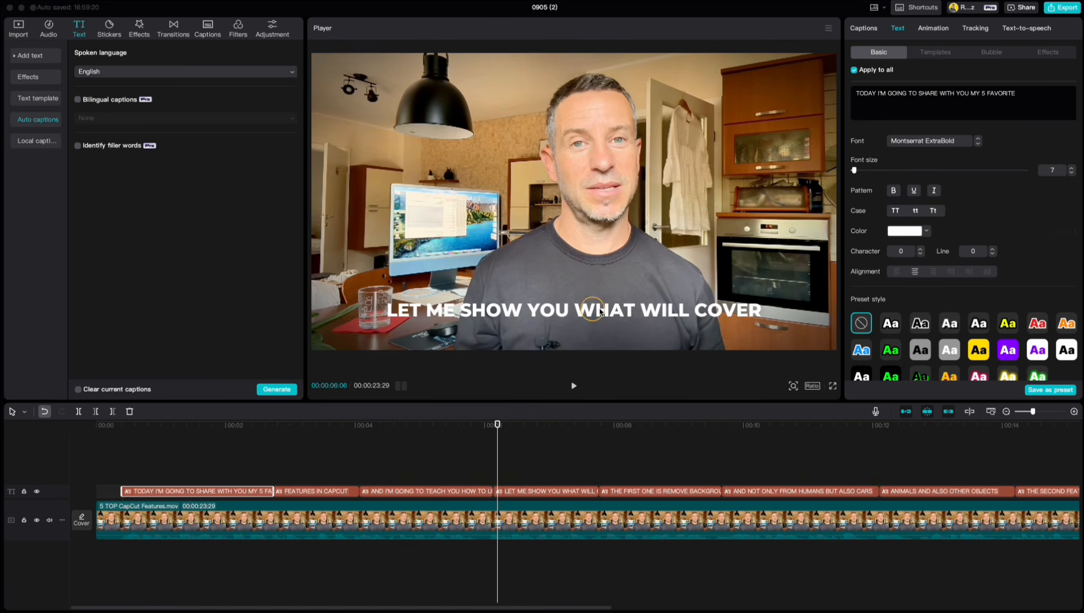
- Split the first caption into TODAY I'M GOING TO, SHARE WITH YOU and MY 5 FAVORITE
{"action": "left_click", "coordinate": [864, 29]}
{"action": "left_click", "coordinate": [934, 74]}
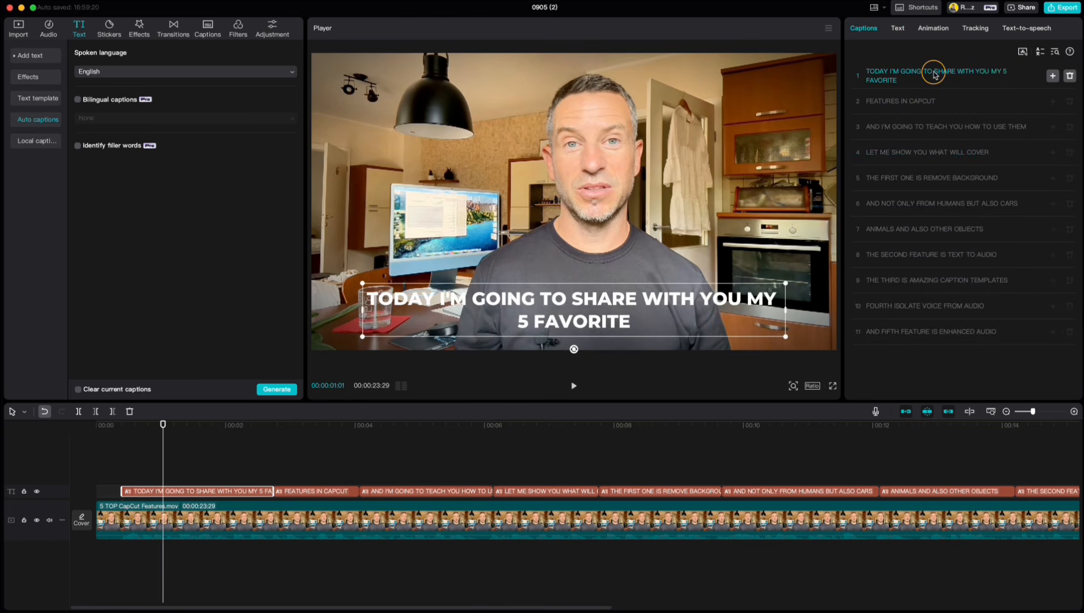
{"action": "left_click", "coordinate": [935, 74]}
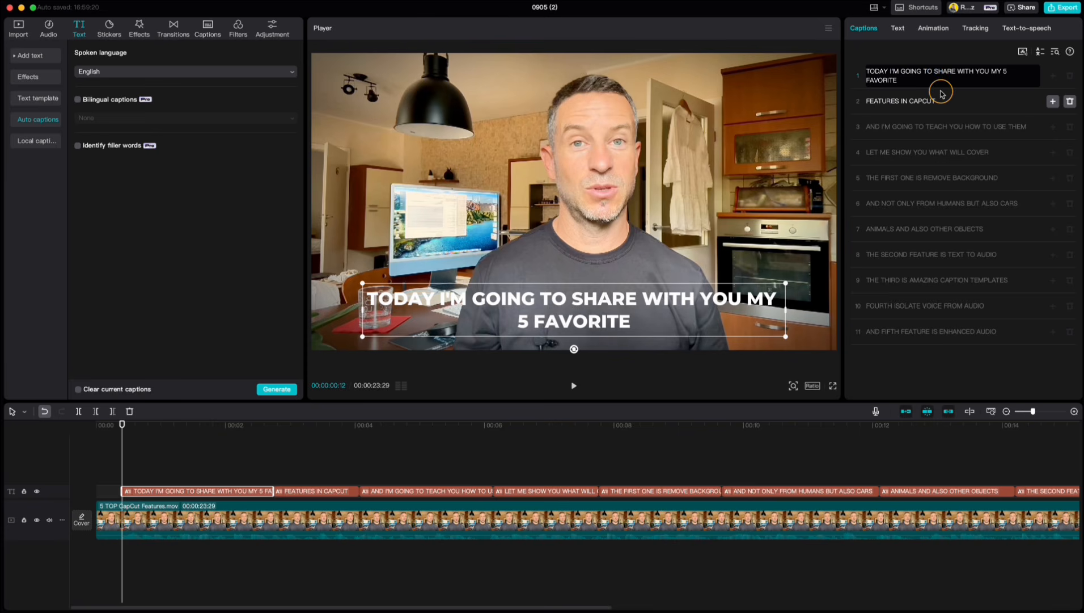
{"action": "key", "text": "Return"}
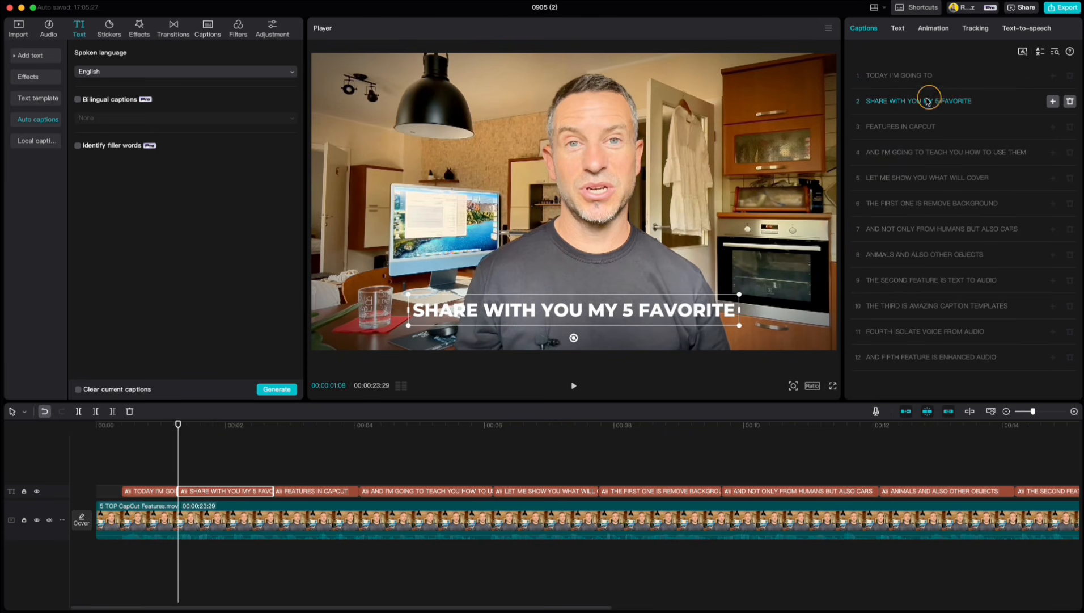
{"action": "left_click", "coordinate": [922, 103]}
{"action": "key", "text": "Return"}
- Move the word FEATURES from the fourth caption to the end of MY 5 FAVORITE, leaving IN CAPCUT
{"action": "double_click", "coordinate": [898, 151]}
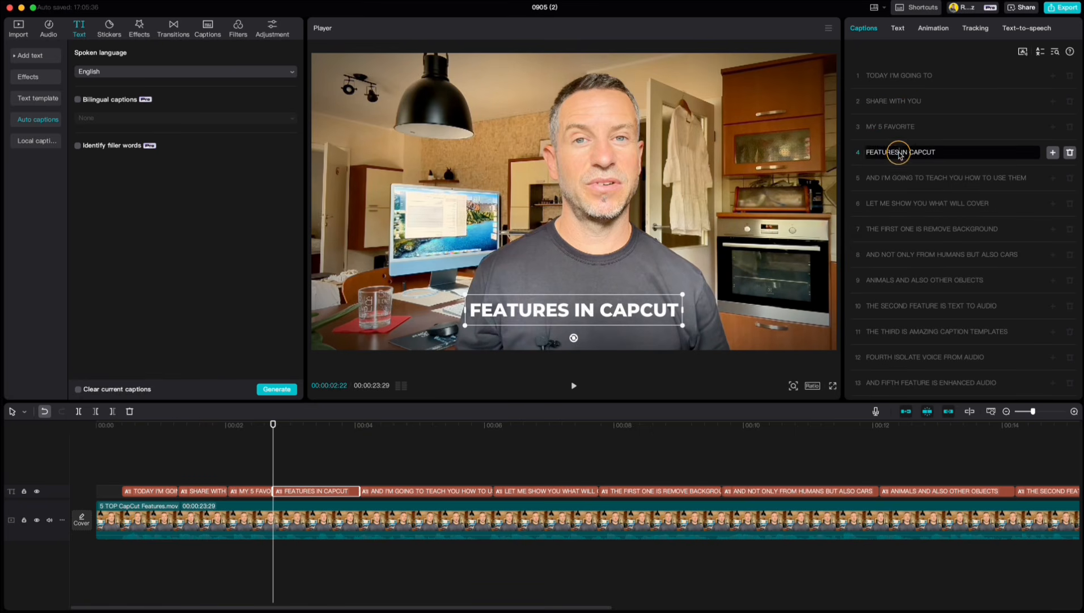
{"action": "key", "text": "super+x"}
{"action": "left_click", "coordinate": [923, 126]}
{"action": "key", "text": "super+v"}
{"action": "left_click", "coordinate": [912, 152]}
- Split the next two captions into AND I'M GOING, TO TEACH YOU, HOW TO USE THEM, LET ME SHOW YOU and WHAT WILL COVER
{"action": "left_click", "coordinate": [907, 178]}
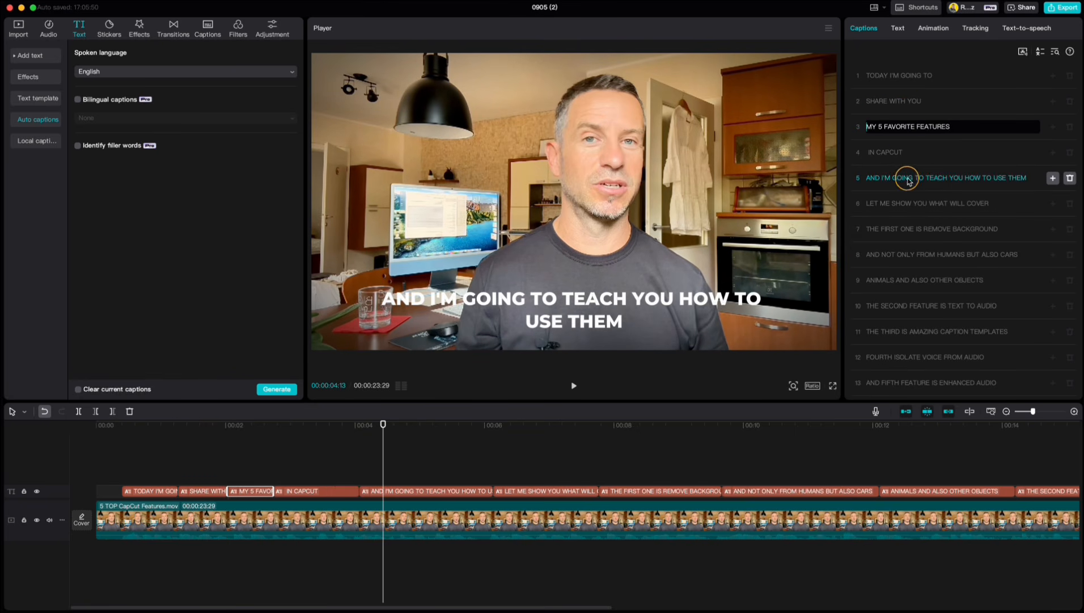
{"action": "left_click", "coordinate": [915, 180]}
{"action": "key", "text": "Return"}
{"action": "left_click", "coordinate": [915, 203]}
{"action": "key", "text": "Return"}
{"action": "left_click", "coordinate": [922, 255]}
{"action": "key", "text": "Return"}
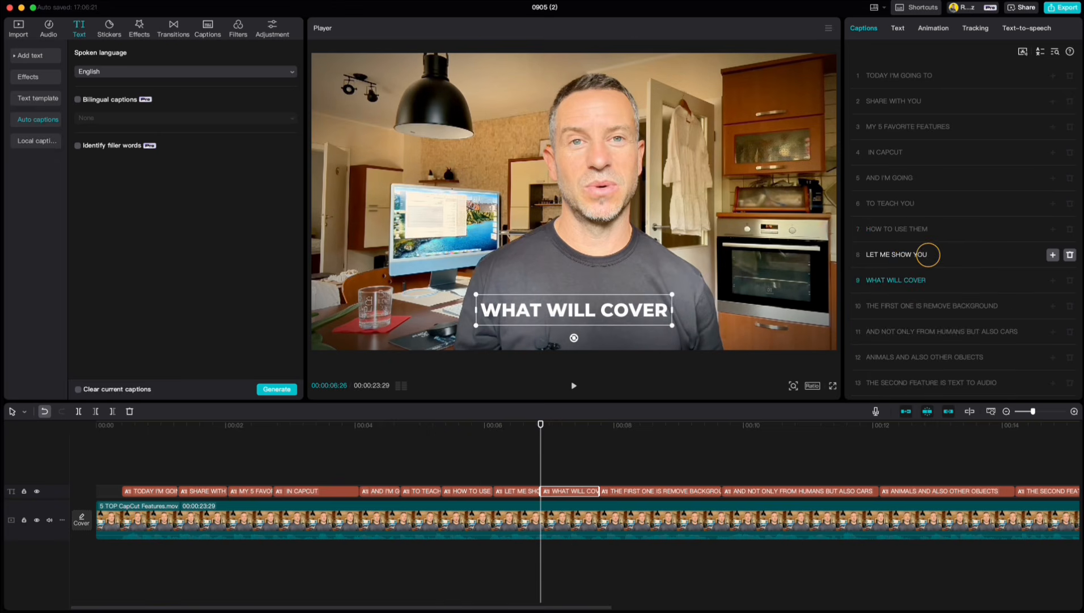
- Split the next two captions into THE FIRST ONE IS, REMOVE BACKGROUND, AND NOT ONLY FROM HUMANS and BUT ALSO CARS
{"action": "scroll", "coordinate": [919, 244], "scroll_direction": "down", "scroll_amount": 3}
{"action": "left_click", "coordinate": [918, 235]}
{"action": "key", "text": "Return"}
{"action": "left_click", "coordinate": [956, 254]}
{"action": "key", "text": "Return"}
{"action": "left_click", "coordinate": [896, 310]}
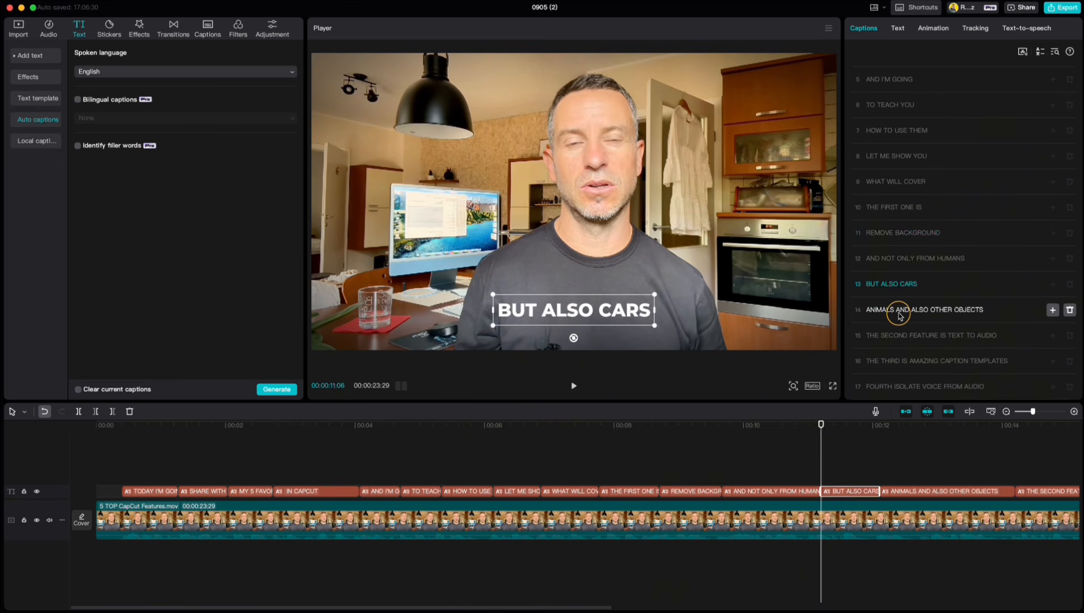
{"action": "key", "text": "Return"}
{"action": "key", "text": "super+z"}
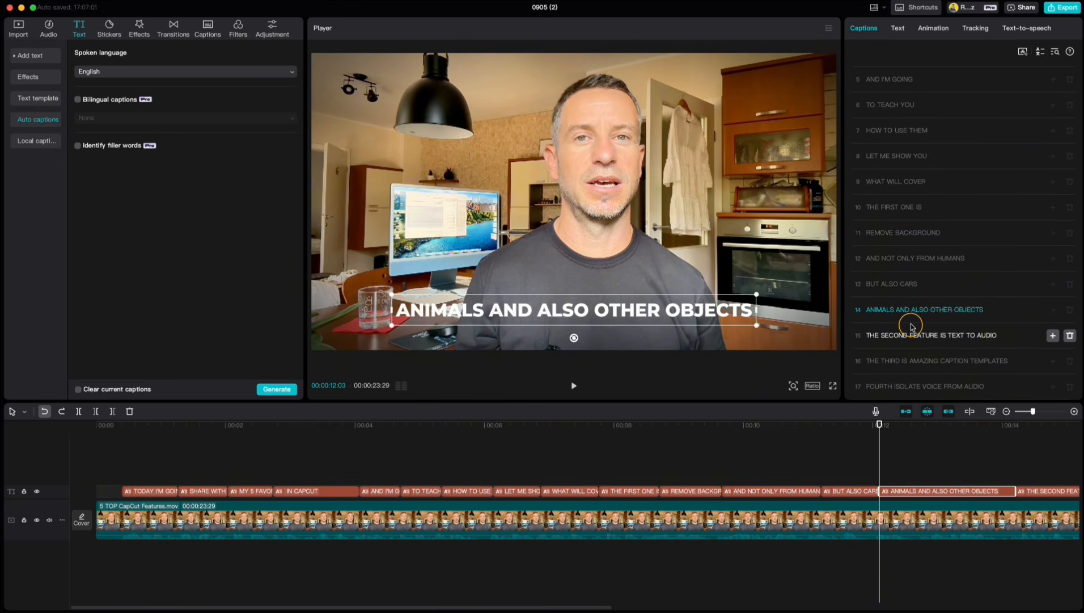
- Split the animals, second-feature and third-feature captions after ANIMALS AND ALSO, THE SECOND FEATURE IS and THE THIRD IS
{"action": "left_click", "coordinate": [918, 309]}
{"action": "key", "text": "Return"}
{"action": "left_click", "coordinate": [935, 309]}
{"action": "key", "text": "Return"}
{"action": "left_click", "coordinate": [911, 335]}
{"action": "key", "text": "Return"}
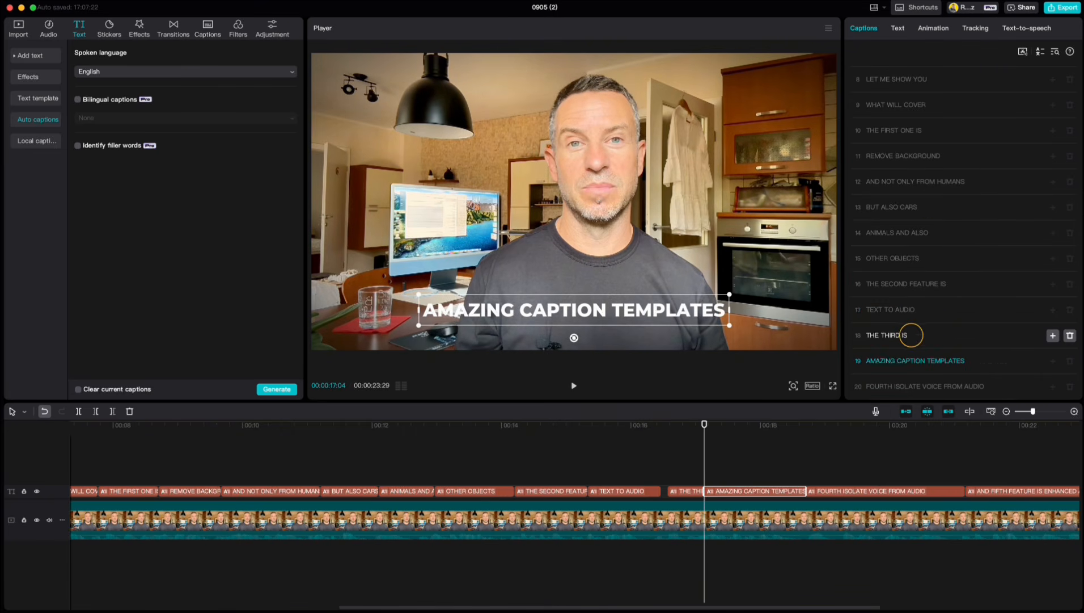
- Split the last two captions into FOURTH, ISOLATE VOICE FROM AUDIO, AND FIFTH FEATURE and IS ENHANCED AUDIO
{"action": "left_click", "coordinate": [894, 362]}
{"action": "key", "text": "Return"}
{"action": "left_click", "coordinate": [931, 386]}
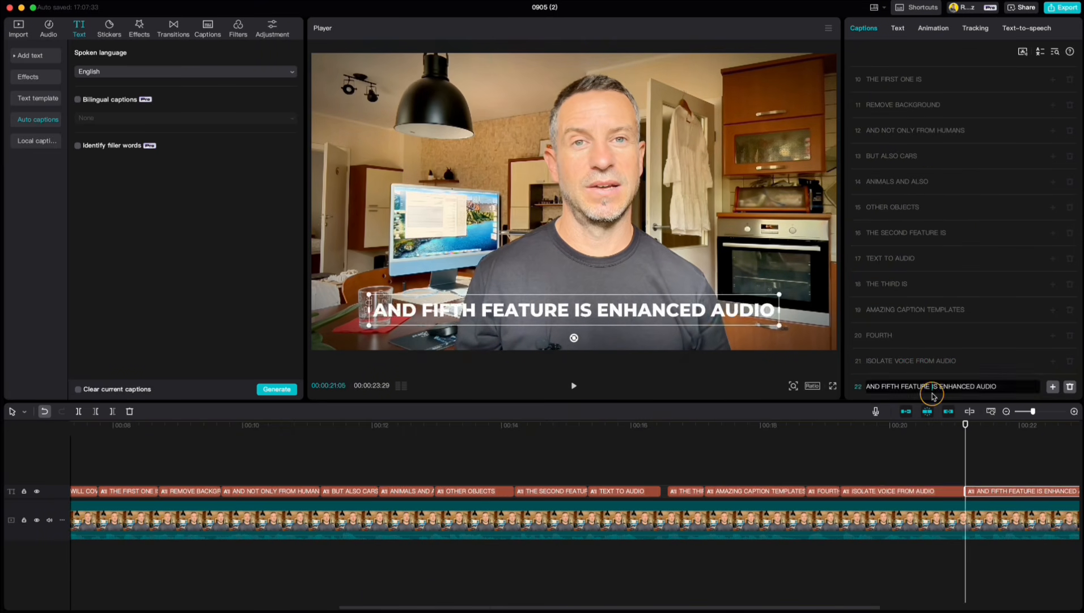
{"action": "key", "text": "Return"}
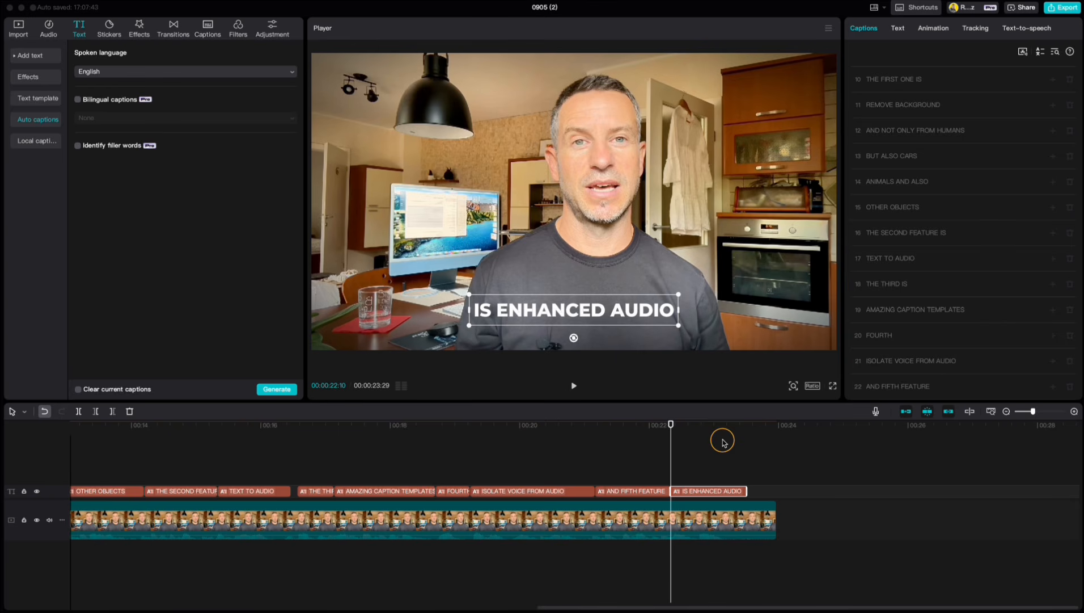
- Go back to the first caption, TODAY I'M GOING TO, and give it the Spring entrance animation
{"action": "left_click_drag", "start_coordinate": [672, 424], "coordinate": [17, 492]}
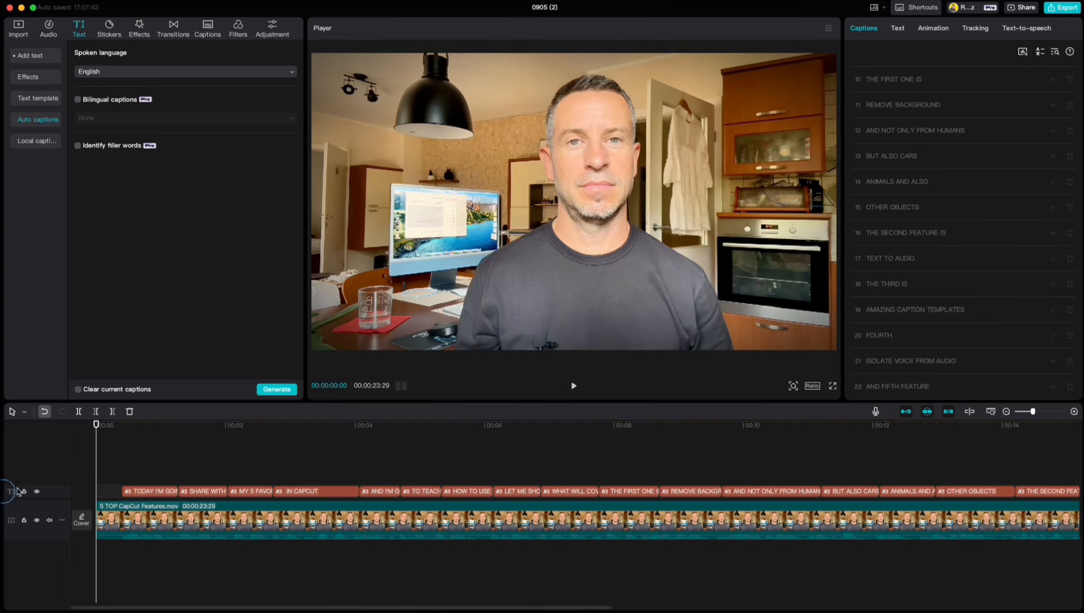
{"action": "left_click", "coordinate": [146, 498]}
{"action": "left_click_drag", "start_coordinate": [97, 436], "coordinate": [152, 436]}
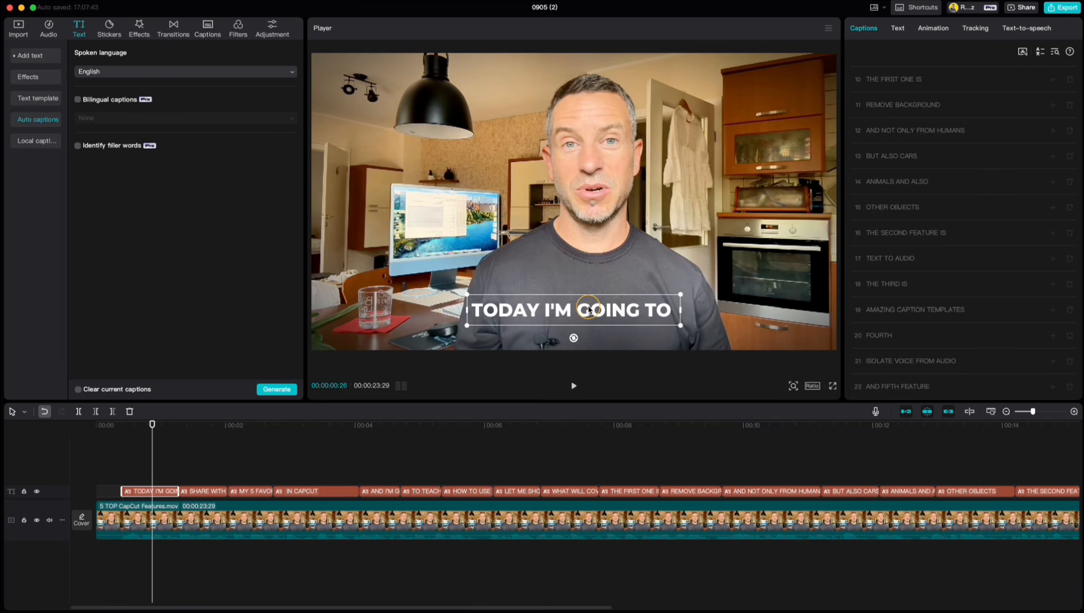
{"action": "left_click", "coordinate": [936, 32]}
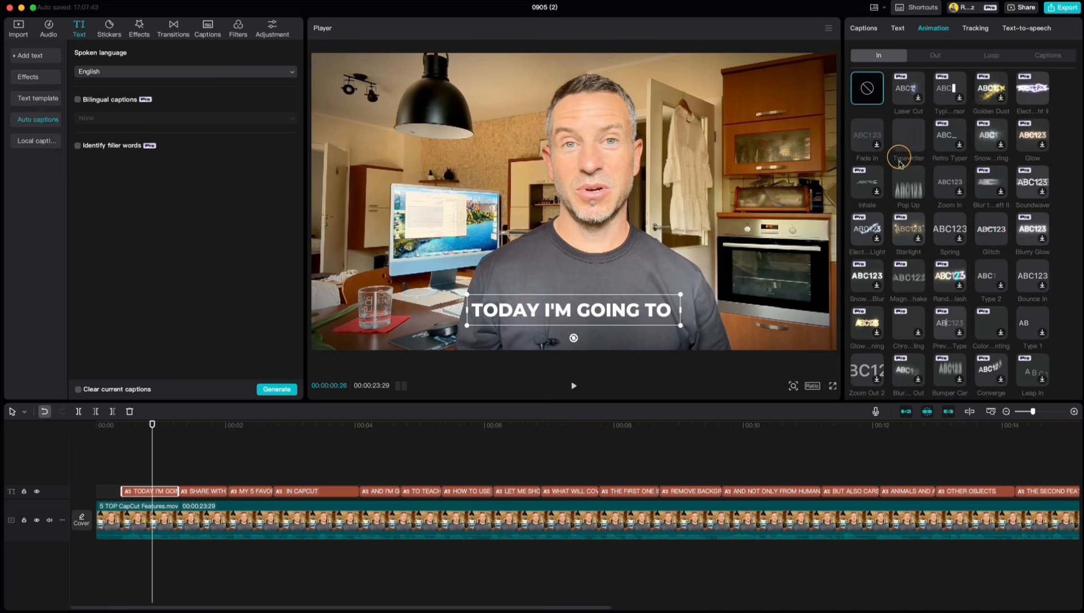
{"action": "left_click", "coordinate": [950, 228]}
- Add entrance animations to the MY 5 FAVORITE FEATURES and LET ME SHOW YOU captions, using Typewriter for the latter
{"action": "left_click_drag", "start_coordinate": [153, 426], "coordinate": [509, 428]}
{"action": "left_click", "coordinate": [258, 490]}
{"action": "left_click", "coordinate": [516, 491]}
{"action": "left_click", "coordinate": [933, 28]}
{"action": "left_click", "coordinate": [908, 135]}
- Select the REMOVE BACKGROUND caption and give it an entrance animation
{"action": "left_click", "coordinate": [677, 437]}
{"action": "left_click", "coordinate": [697, 491]}
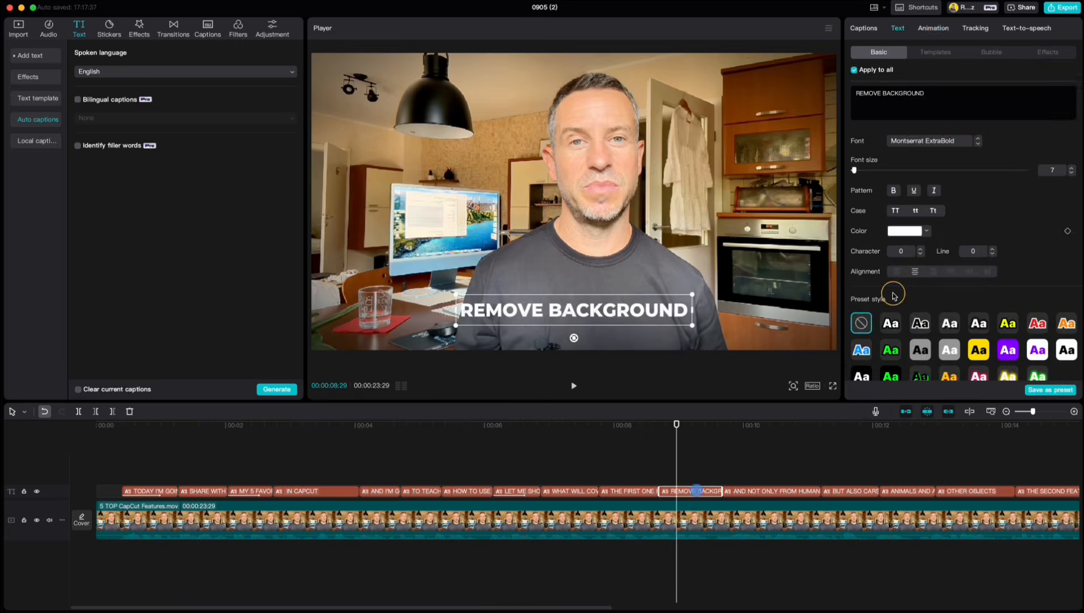
{"action": "left_click", "coordinate": [933, 28]}
{"action": "scroll", "coordinate": [965, 283], "scroll_direction": "down", "scroll_amount": 1}
{"action": "left_click", "coordinate": [990, 352]}
- Give the BUT ALSO CARS caption the Slide Right entrance animation
{"action": "left_click_drag", "start_coordinate": [692, 427], "coordinate": [842, 431]}
{"action": "left_click", "coordinate": [866, 489]}
{"action": "scroll", "coordinate": [923, 254], "scroll_direction": "down", "scroll_amount": 3}
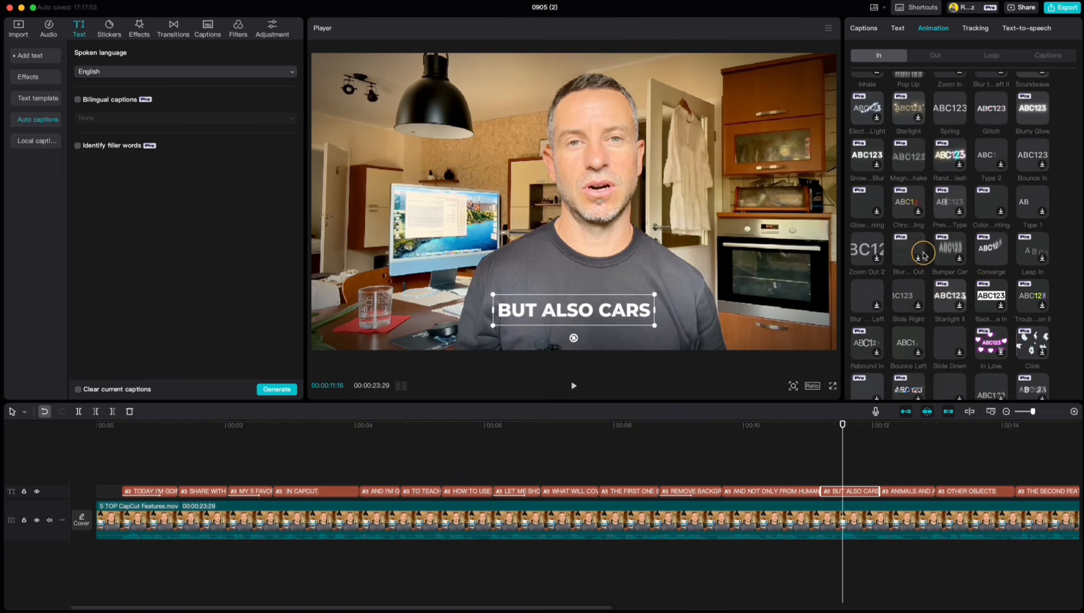
{"action": "left_click", "coordinate": [909, 298]}
- Give the OTHER OBJECTS caption an entrance animation and deselect it
{"action": "left_click", "coordinate": [962, 437]}
{"action": "left_click", "coordinate": [975, 490]}
{"action": "left_click", "coordinate": [933, 28]}
{"action": "scroll", "coordinate": [930, 227], "scroll_direction": "down", "scroll_amount": 3}
{"action": "left_click", "coordinate": [949, 288]}
{"action": "left_click", "coordinate": [947, 445]}
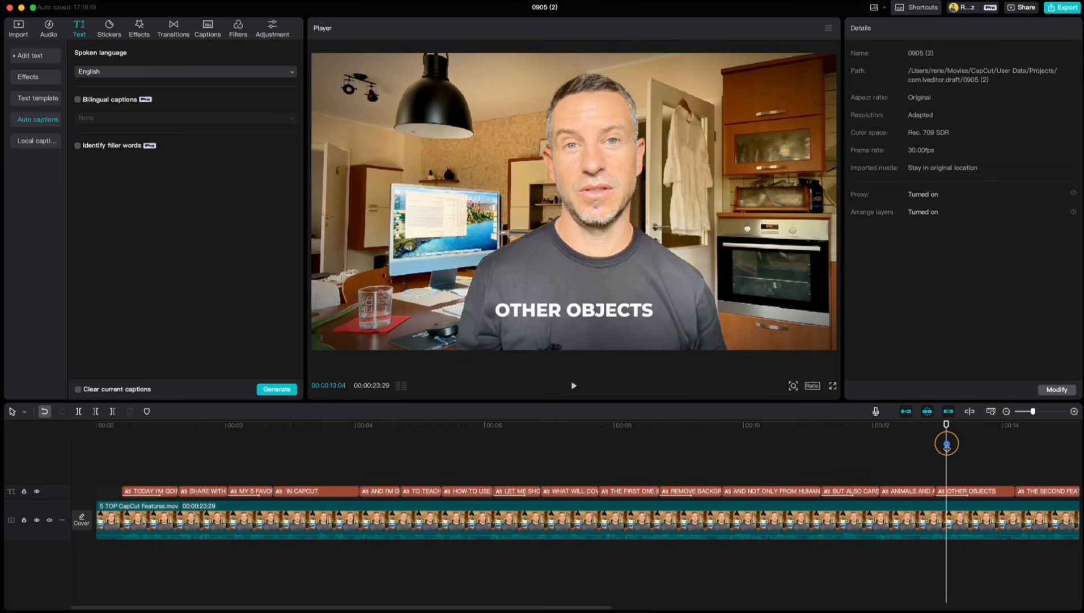
- Return to the TODAY I'M GOING TO caption and add a black shadow with 89% opacity to all captions
{"action": "left_click_drag", "start_coordinate": [946, 425], "coordinate": [78, 407]}
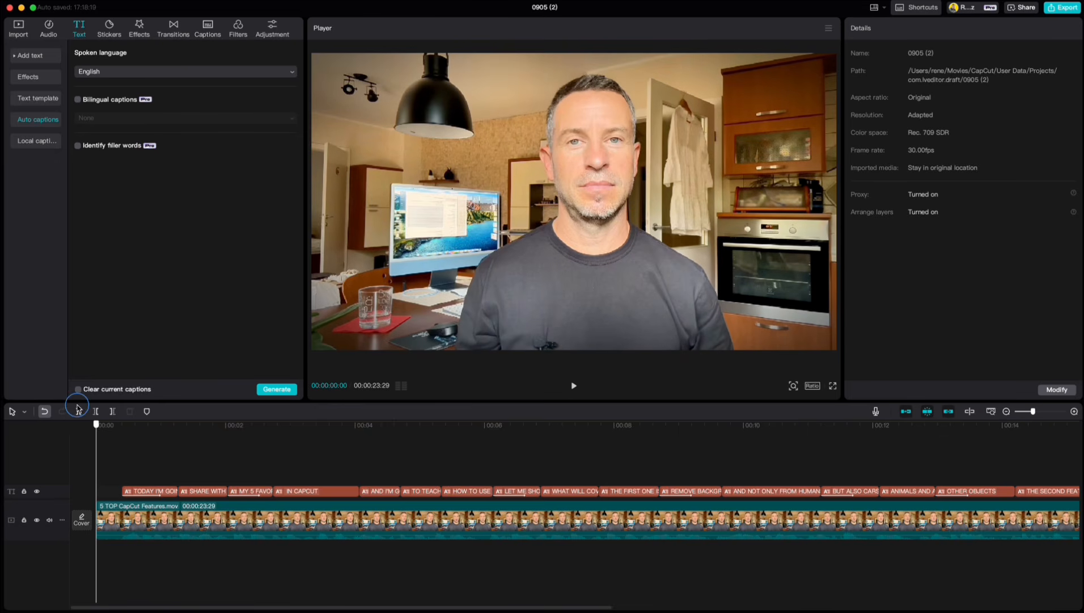
{"action": "left_click", "coordinate": [136, 425]}
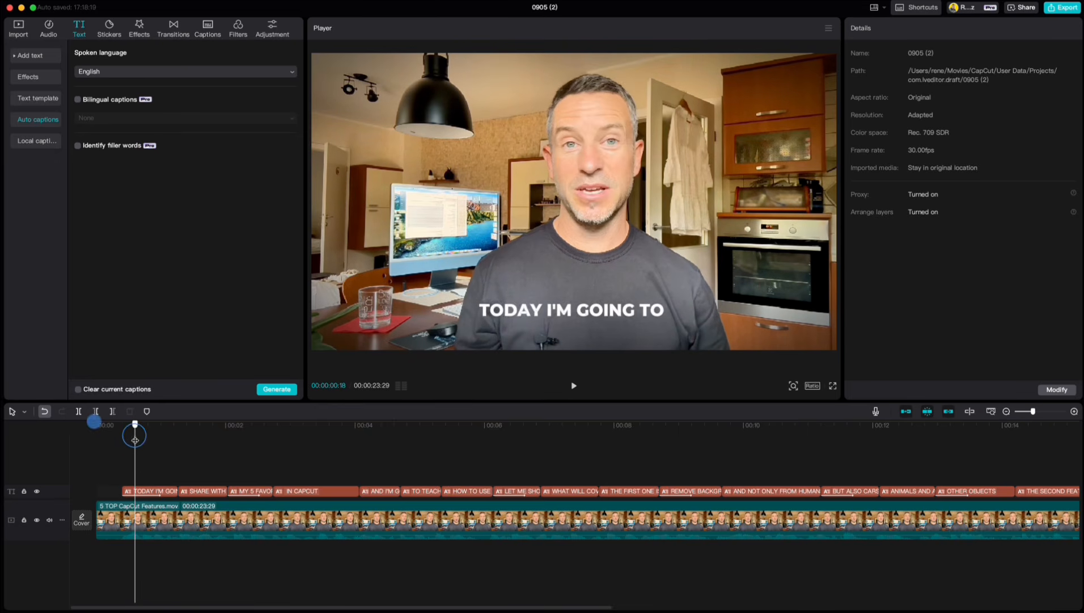
{"action": "left_click", "coordinate": [144, 489]}
{"action": "scroll", "coordinate": [916, 138], "scroll_direction": "down", "scroll_amount": 5}
{"action": "scroll", "coordinate": [914, 137], "scroll_direction": "down", "scroll_amount": 2}
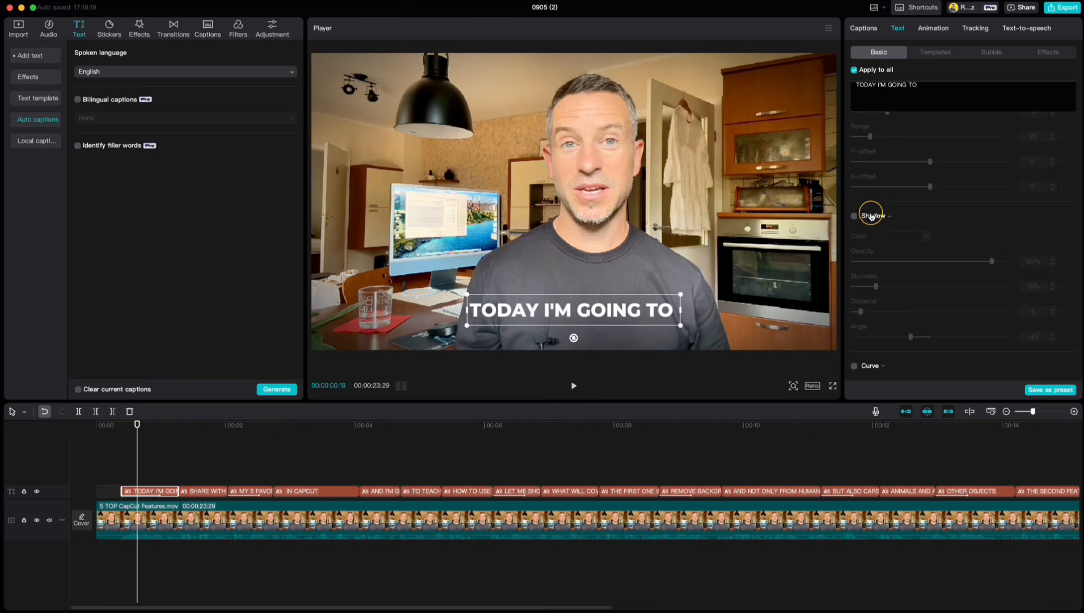
{"action": "left_click", "coordinate": [855, 216]}
{"action": "left_click_drag", "start_coordinate": [989, 261], "coordinate": [990, 261]}
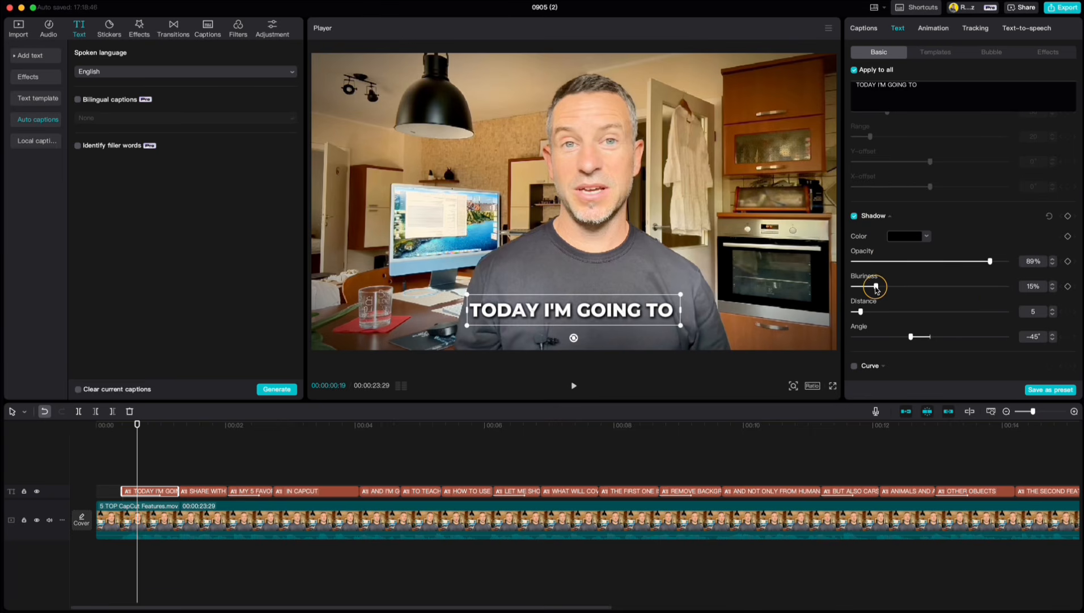
- Check the shadow on the IN CAPCUT caption and play the video from the start to review the captions
{"action": "left_click", "coordinate": [282, 466]}
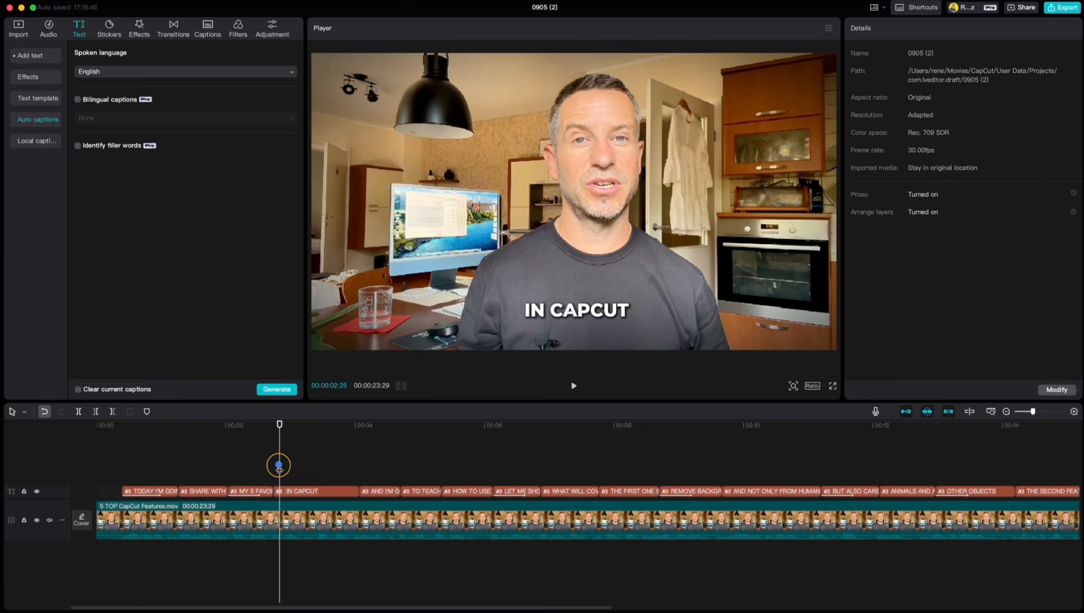
{"action": "left_click_drag", "start_coordinate": [278, 426], "coordinate": [88, 449]}
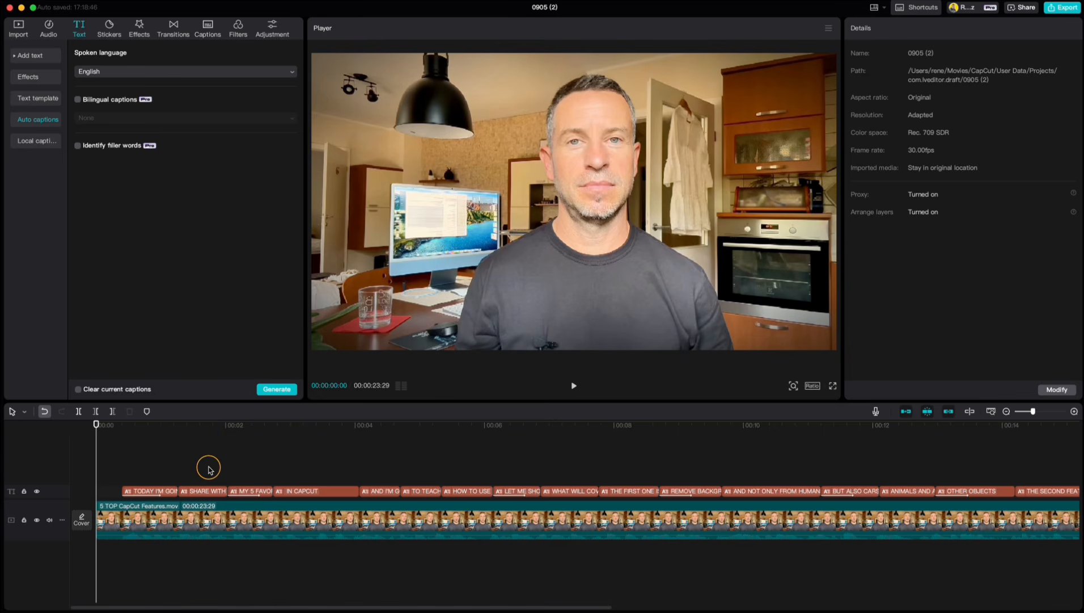
{"action": "key", "text": "space"}
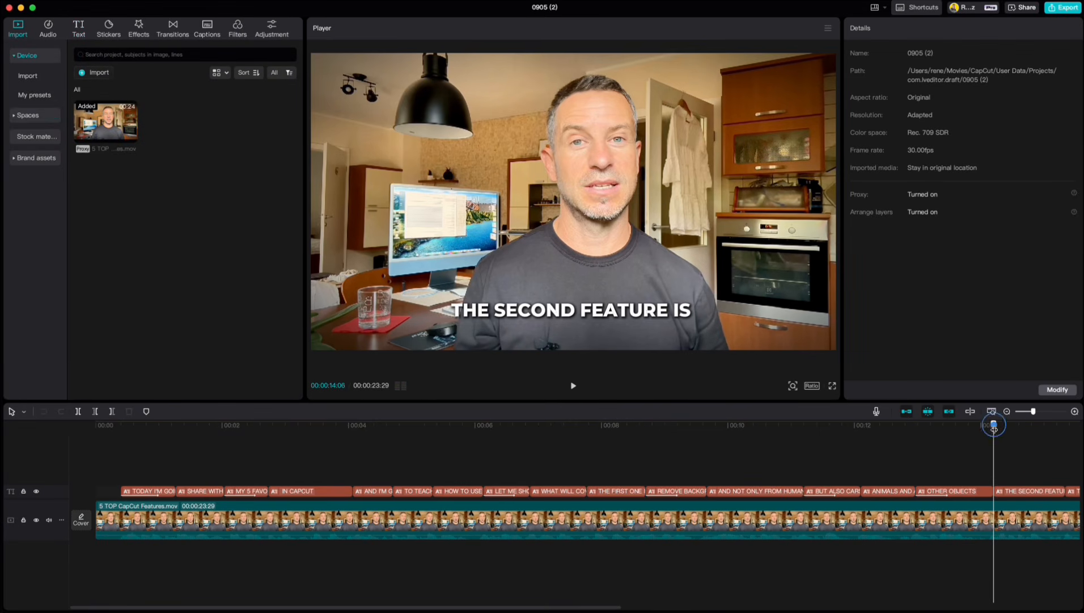
- Select the TODAY I'M GOING TO caption and apply the TURN YOUR TEXT INTO template with the flame to all captions
{"action": "left_click_drag", "start_coordinate": [993, 426], "coordinate": [146, 424]}
{"action": "left_click", "coordinate": [152, 488]}
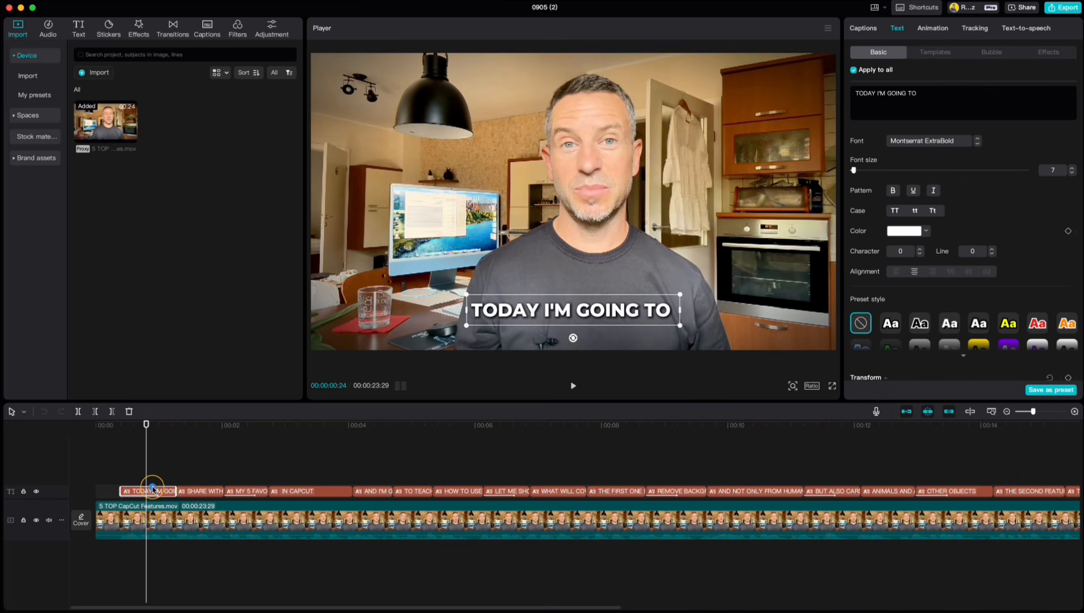
{"action": "left_click", "coordinate": [933, 53]}
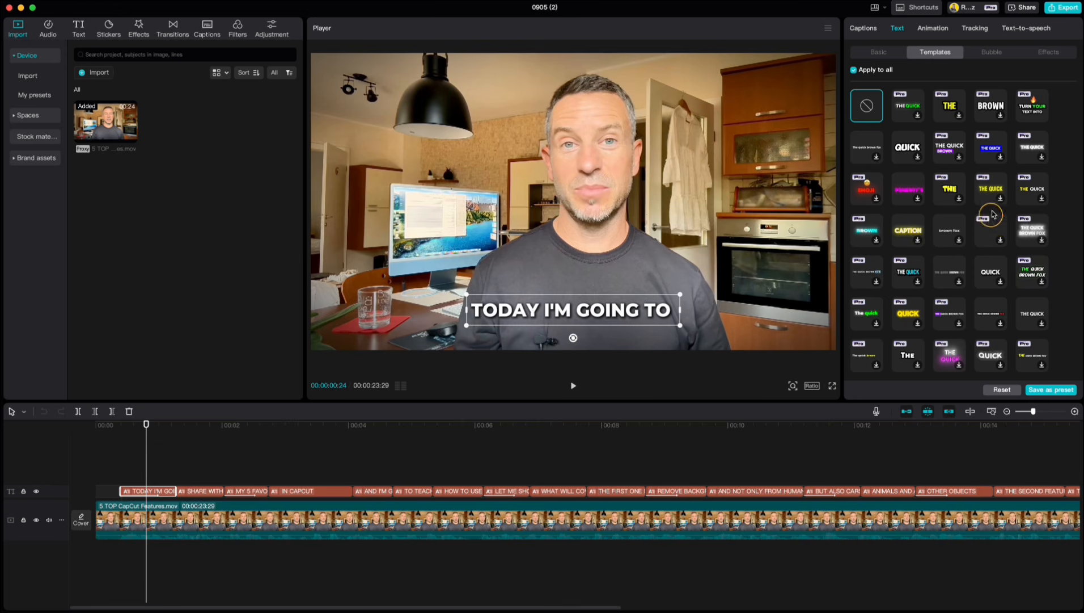
{"action": "left_click", "coordinate": [1033, 111]}
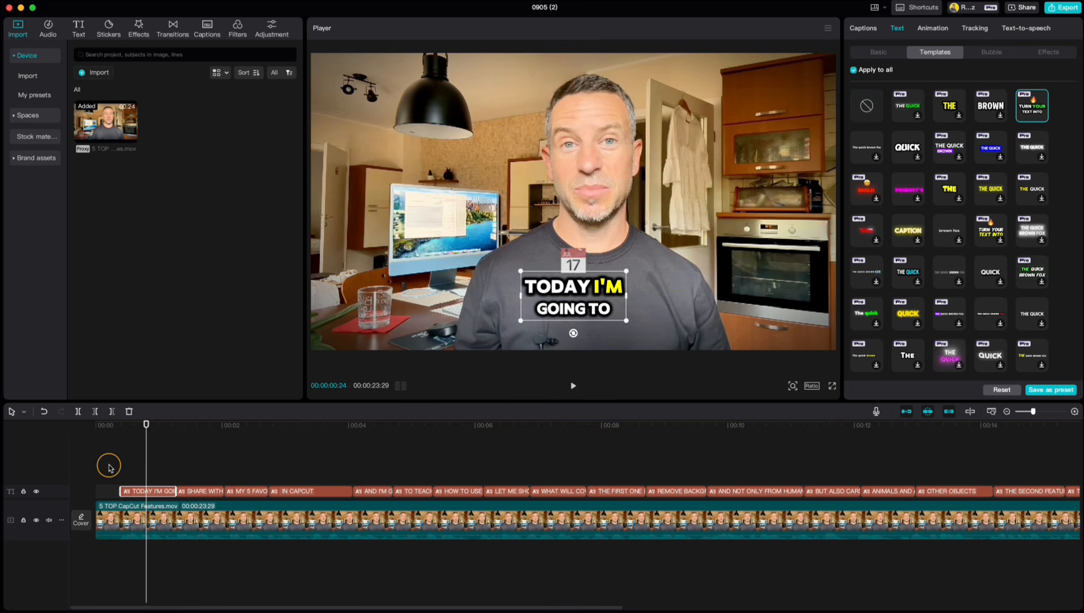
- Play the video from just before the first caption to preview the caption template
{"action": "left_click", "coordinate": [106, 464]}
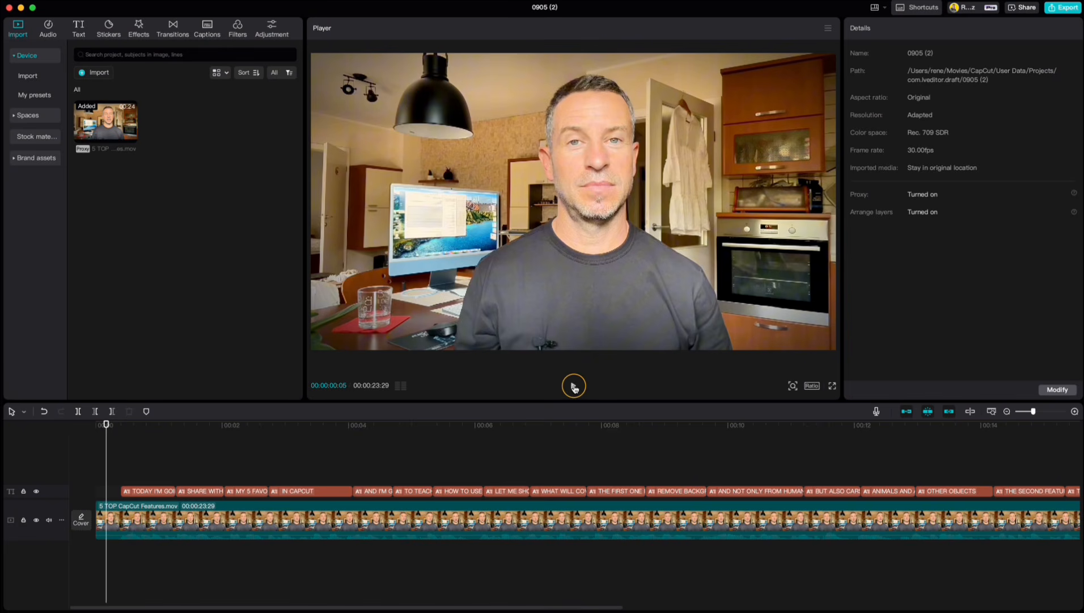
{"action": "left_click", "coordinate": [574, 386]}
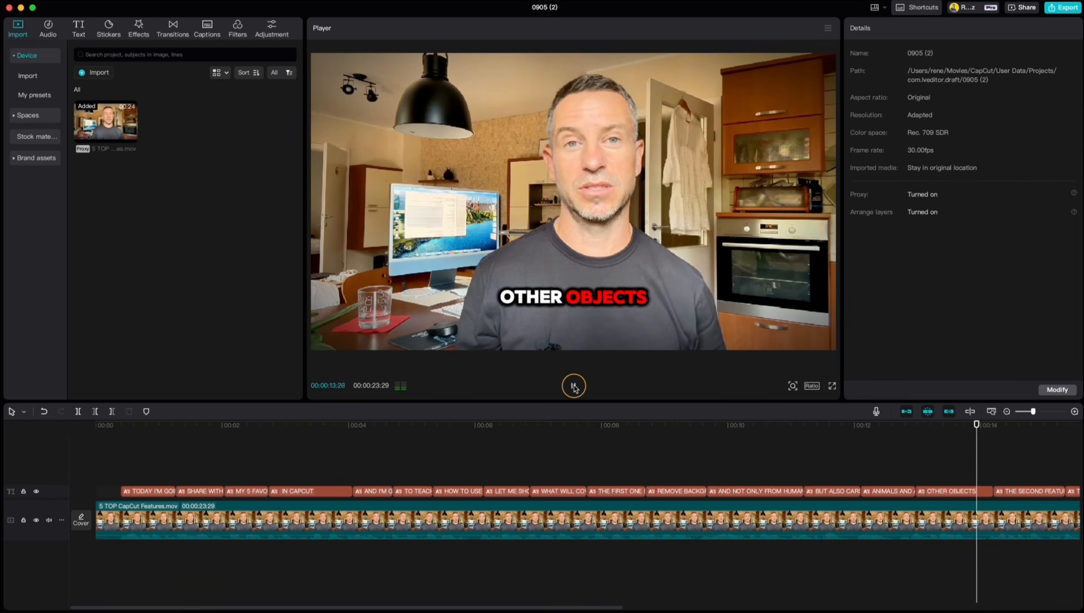
{"action": "left_click", "coordinate": [574, 386]}
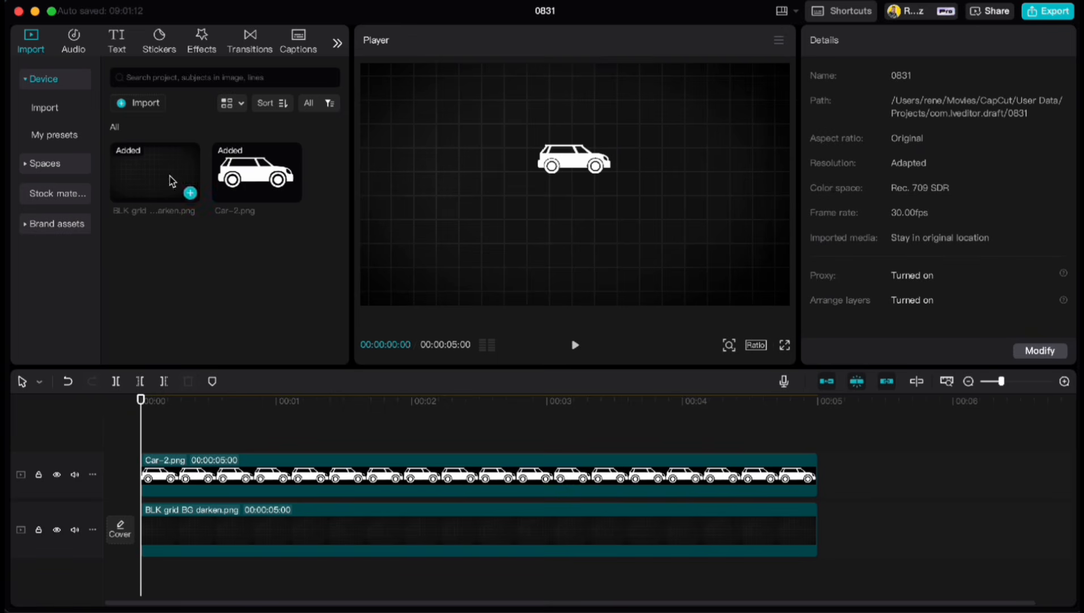
- Add a default text and replace its content with a row of underscores long enough to span the whole frame
{"action": "left_click", "coordinate": [120, 42]}
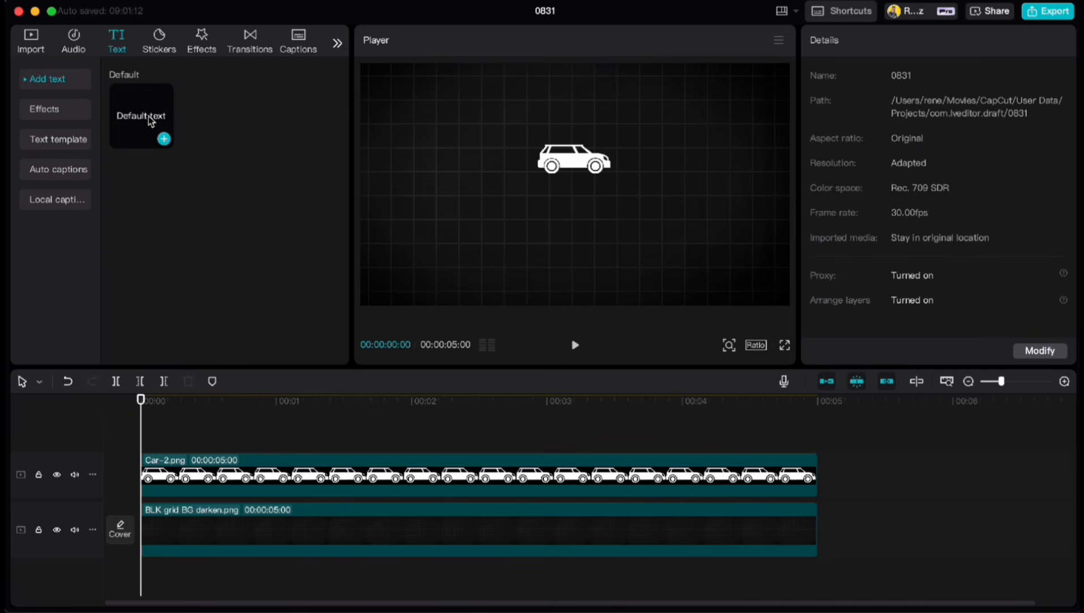
{"action": "left_click", "coordinate": [164, 139]}
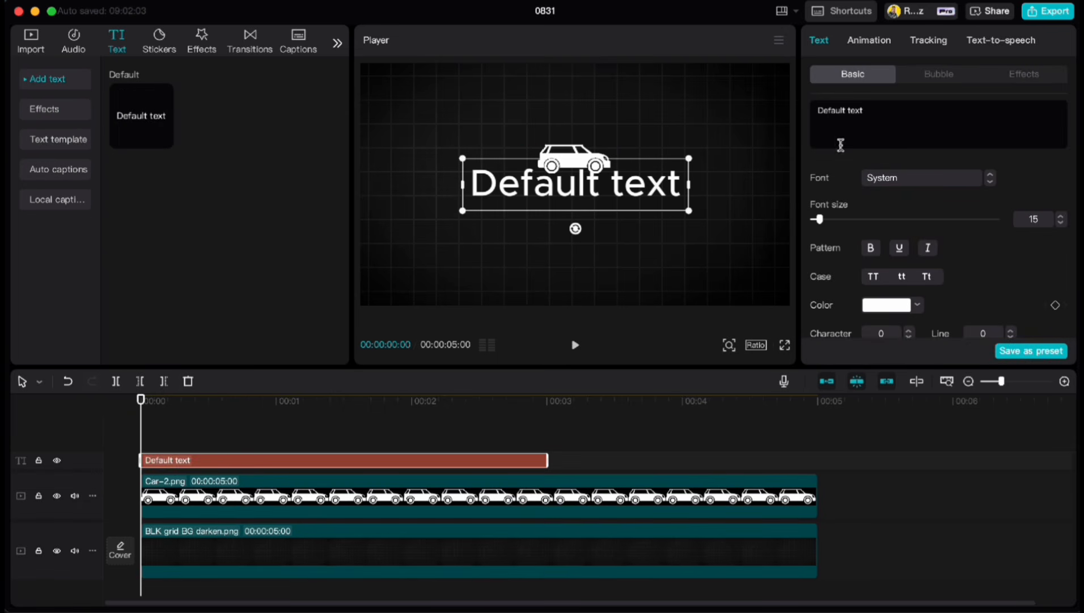
{"action": "left_click_drag", "start_coordinate": [841, 144], "coordinate": [775, 117]}
{"action": "type", "text": "___________"}
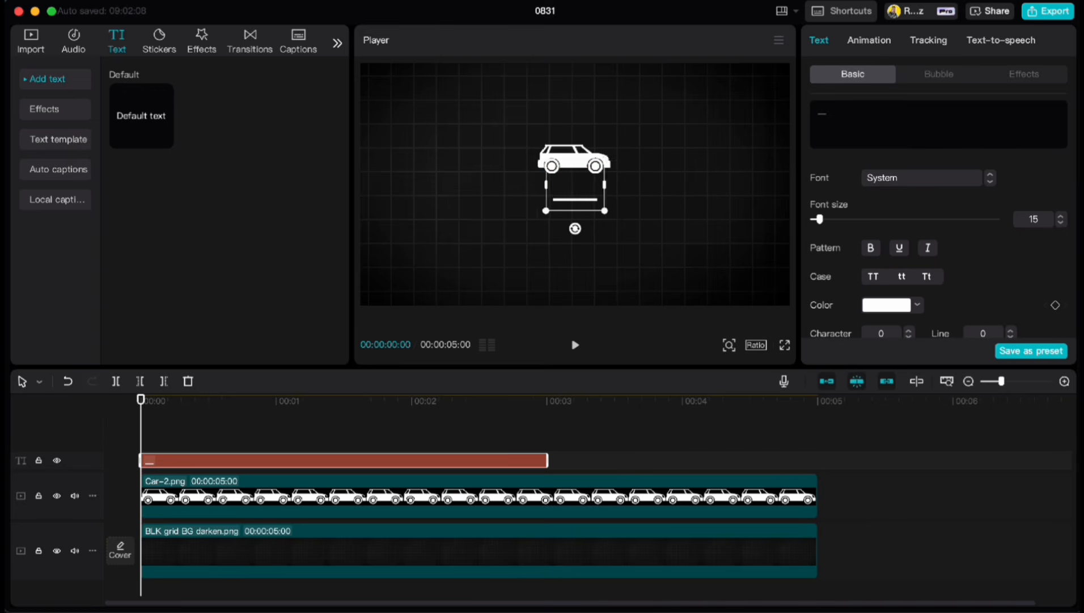
{"action": "type", "text": "________________"}
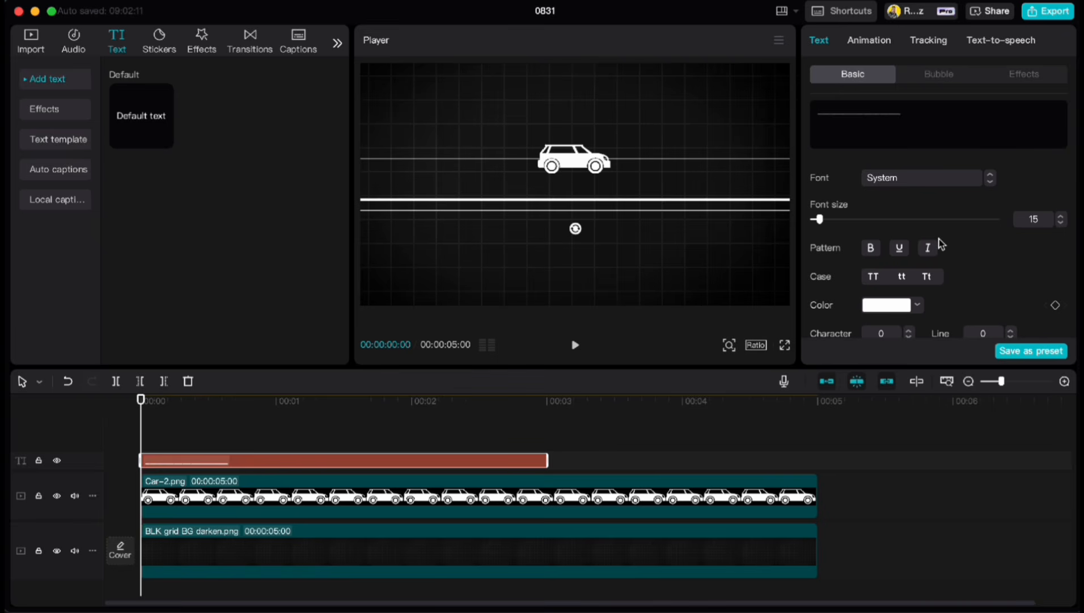
- Add a white glow to the underscore line using the second glow style, with range 100 and intensity 35
{"action": "scroll", "coordinate": [940, 244], "scroll_direction": "down", "scroll_amount": 6}
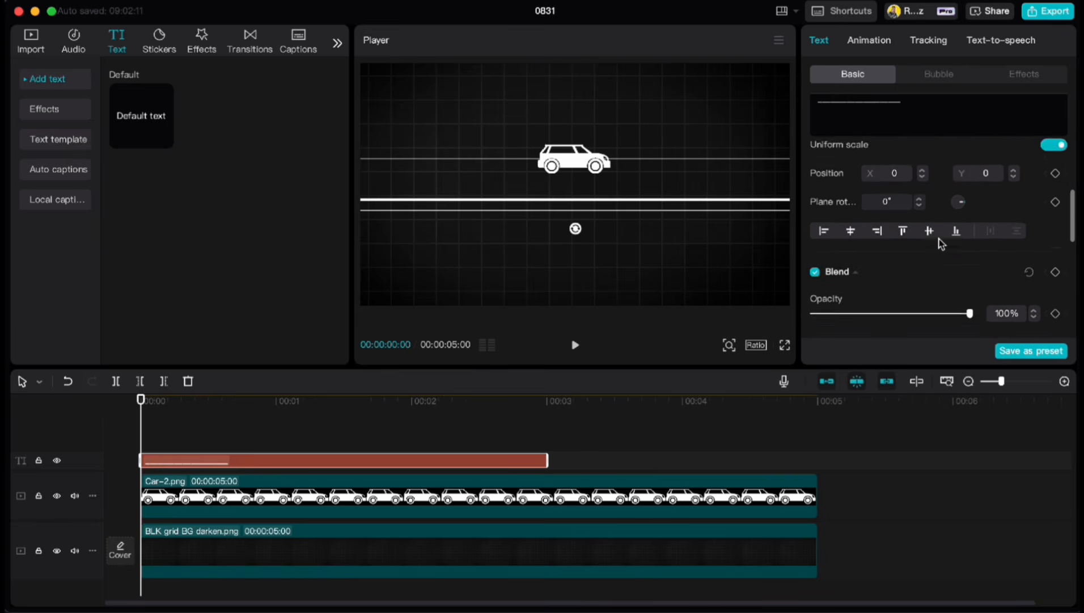
{"action": "scroll", "coordinate": [940, 244], "scroll_direction": "down", "scroll_amount": 6}
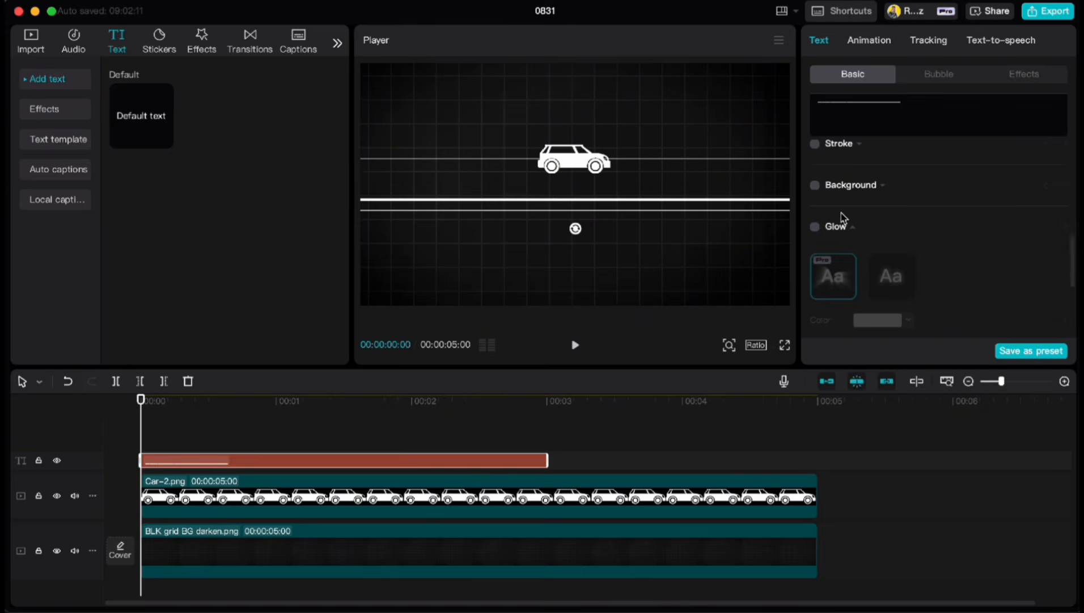
{"action": "left_click", "coordinate": [816, 227]}
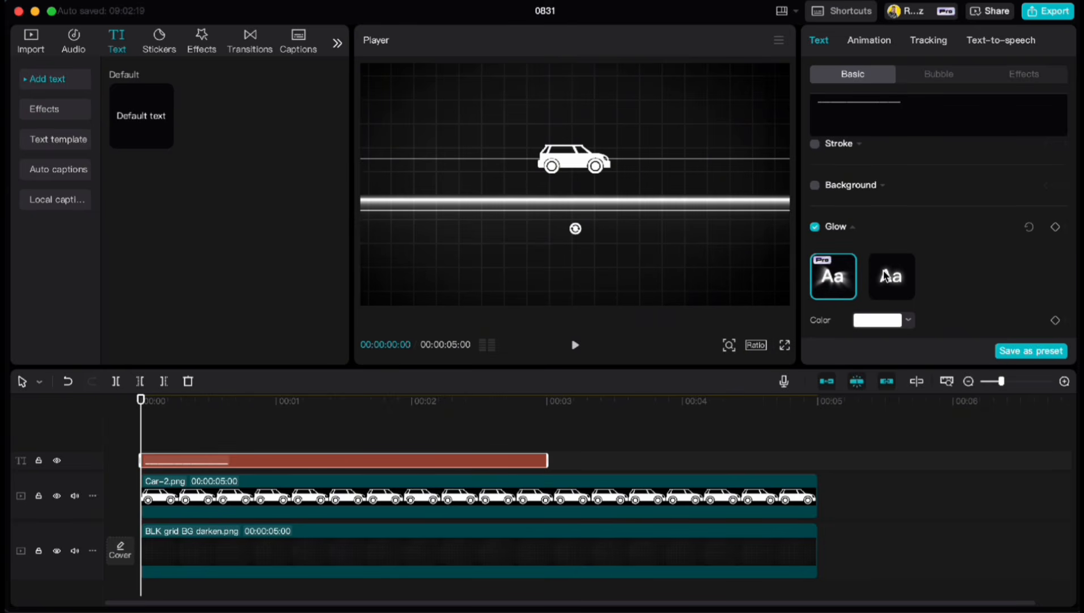
{"action": "left_click", "coordinate": [886, 276]}
{"action": "scroll", "coordinate": [962, 249], "scroll_direction": "down", "scroll_amount": 3}
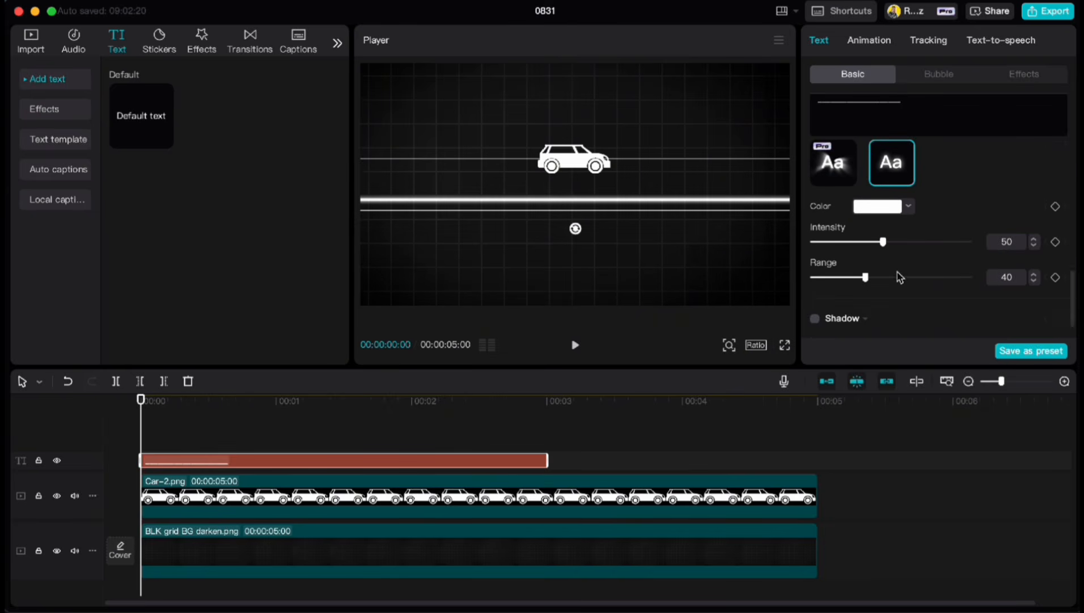
{"action": "left_click_drag", "start_coordinate": [866, 278], "coordinate": [970, 279]}
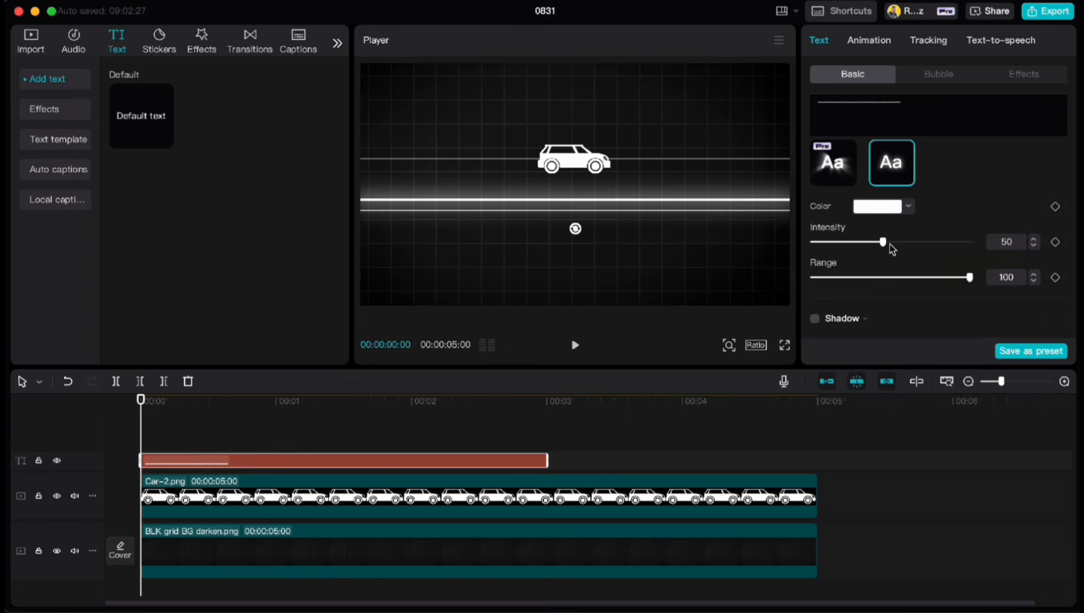
{"action": "left_click_drag", "start_coordinate": [884, 242], "coordinate": [858, 244]}
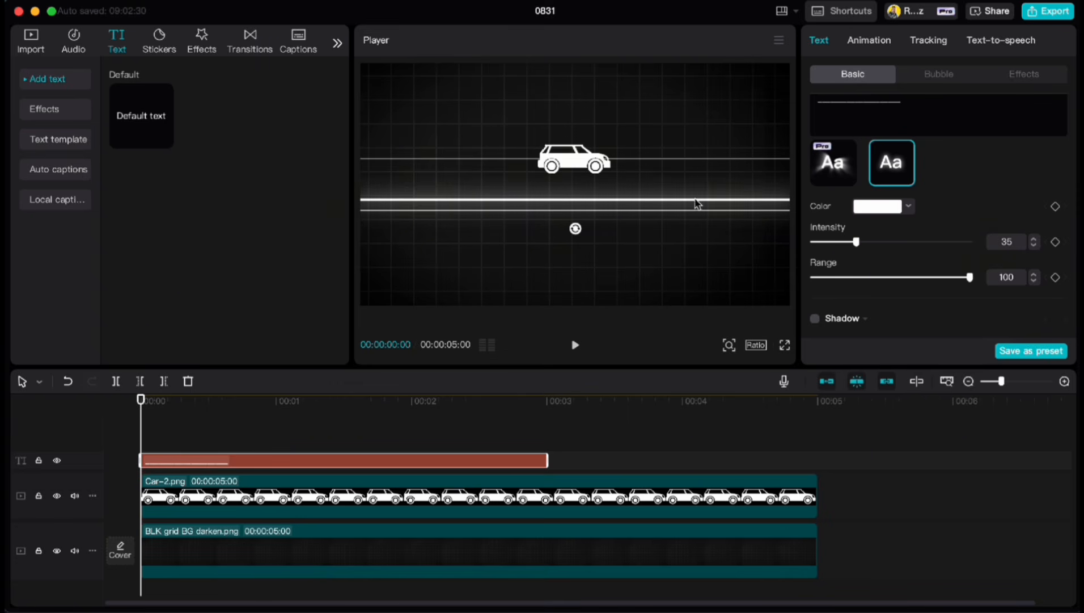
- Move the glowing line down near the frame's lower edge and extend its clip to match the 5-second car clip
{"action": "left_click_drag", "start_coordinate": [695, 203], "coordinate": [652, 272]}
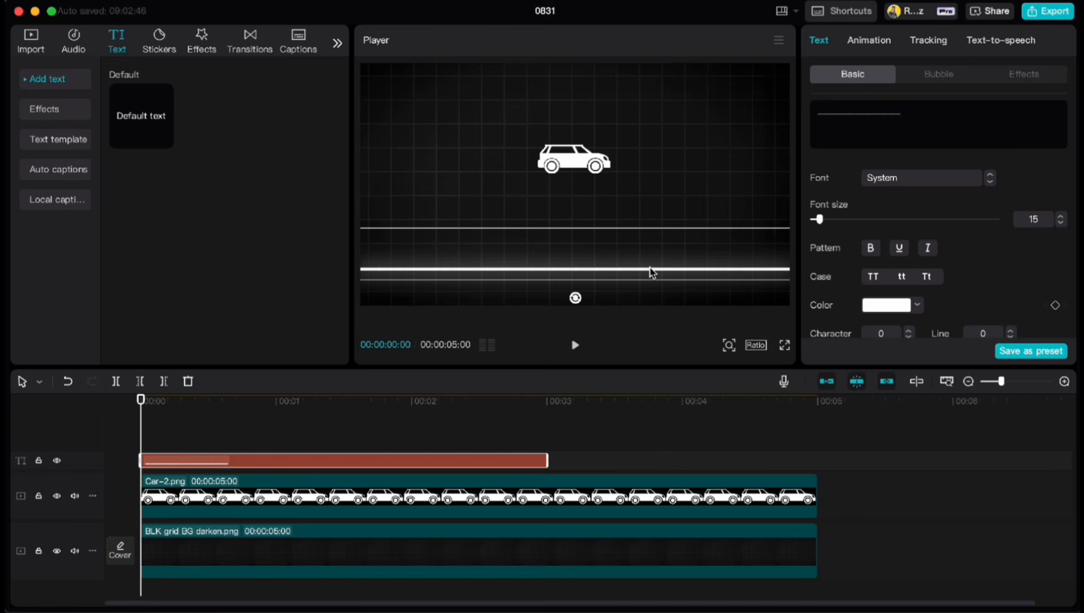
{"action": "left_click_drag", "start_coordinate": [547, 461], "coordinate": [814, 461]}
- Scale the car to 15%, place it on the line at X -1588, Y -630, and add a position keyframe at the clip's start
{"action": "left_click", "coordinate": [211, 502]}
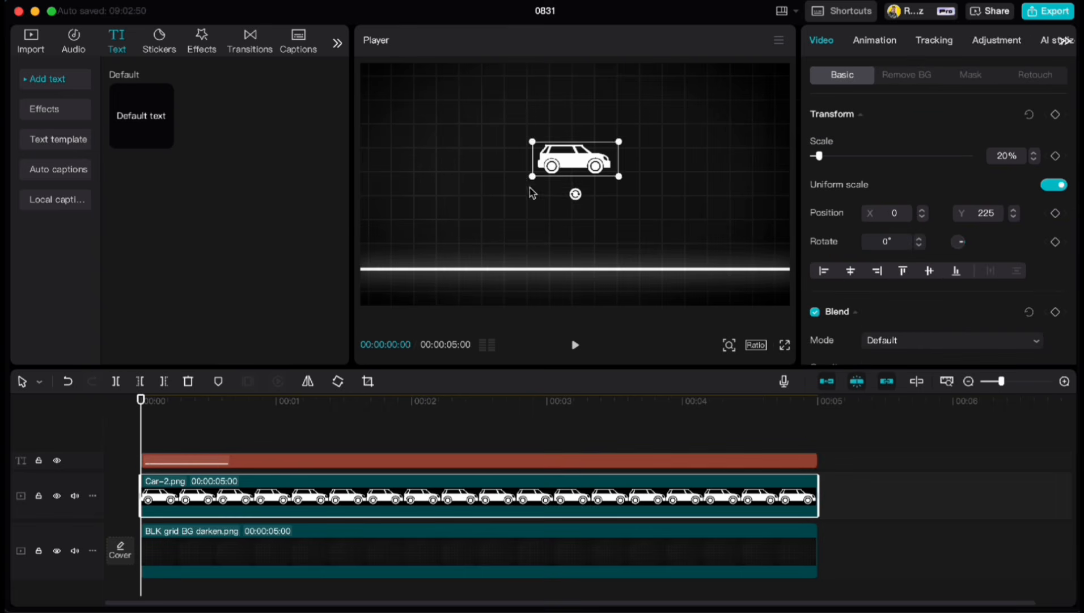
{"action": "left_click_drag", "start_coordinate": [574, 164], "coordinate": [404, 259]}
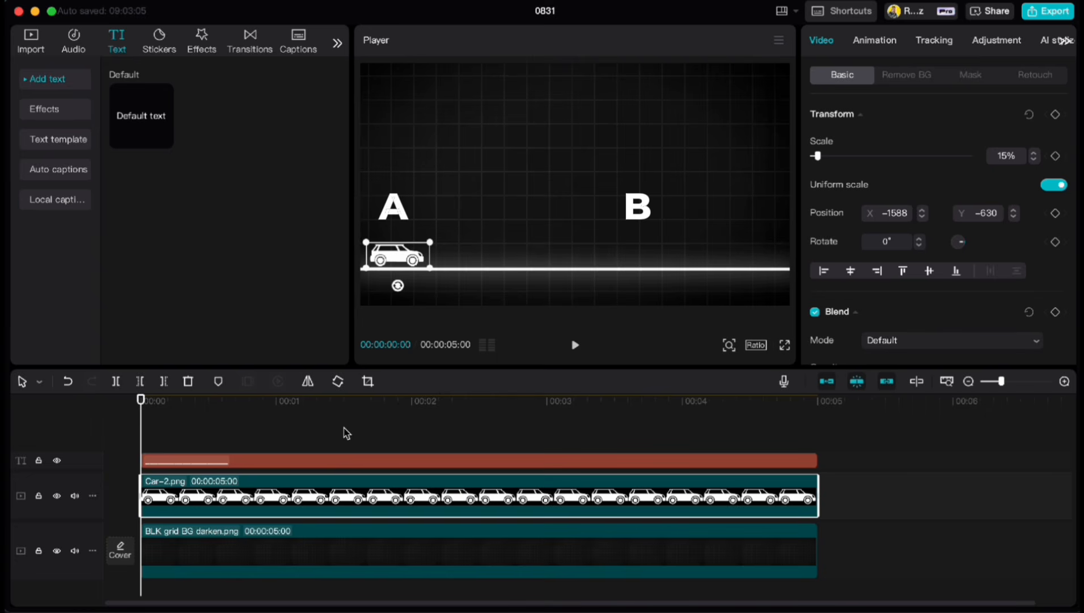
{"action": "mouse_move", "coordinate": [141, 406]}
{"action": "left_mouse_down"}
{"action": "mouse_move", "coordinate": [157, 404]}
{"action": "mouse_move", "coordinate": [135, 410]}
{"action": "left_mouse_up"}
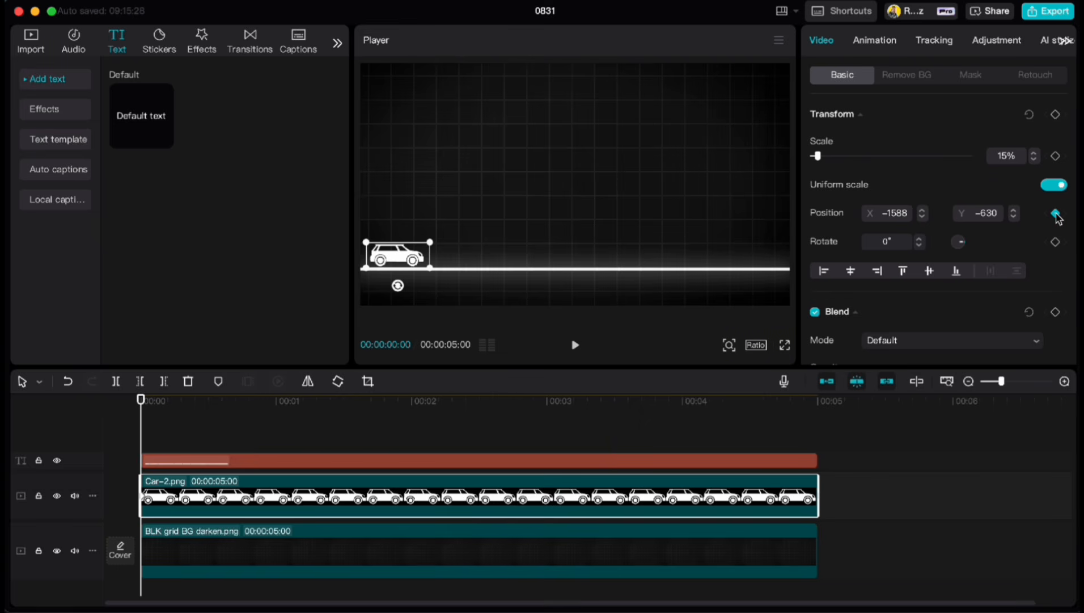
- Keyframe the car's position at 3 seconds to X 600, Y -630, and return the playhead to the start
{"action": "left_click_drag", "start_coordinate": [144, 405], "coordinate": [547, 397]}
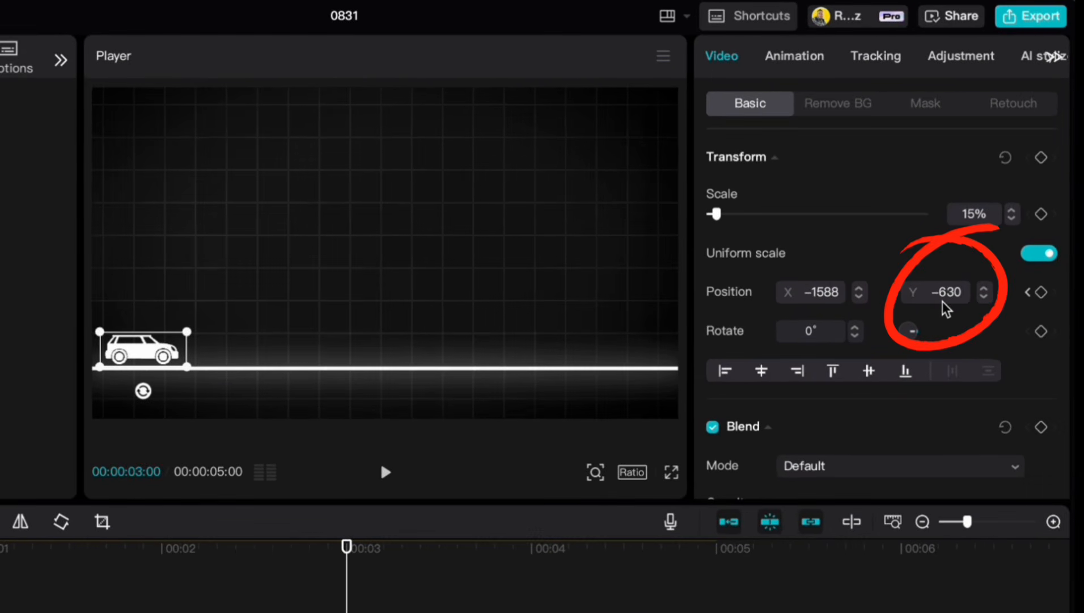
{"action": "left_click_drag", "start_coordinate": [141, 350], "coordinate": [348, 338]}
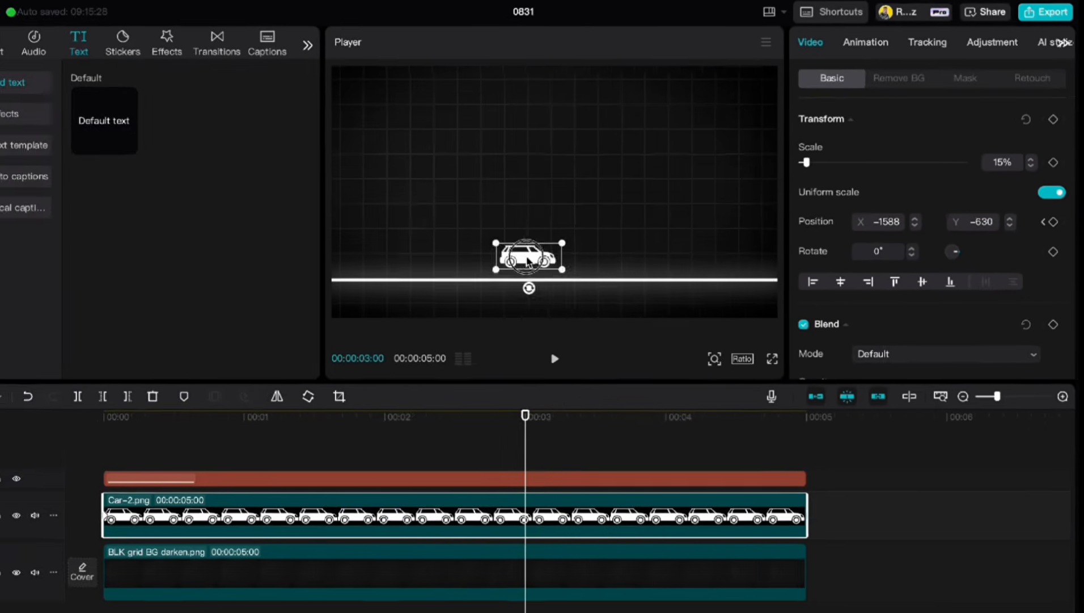
{"action": "left_click_drag", "start_coordinate": [527, 262], "coordinate": [641, 259]}
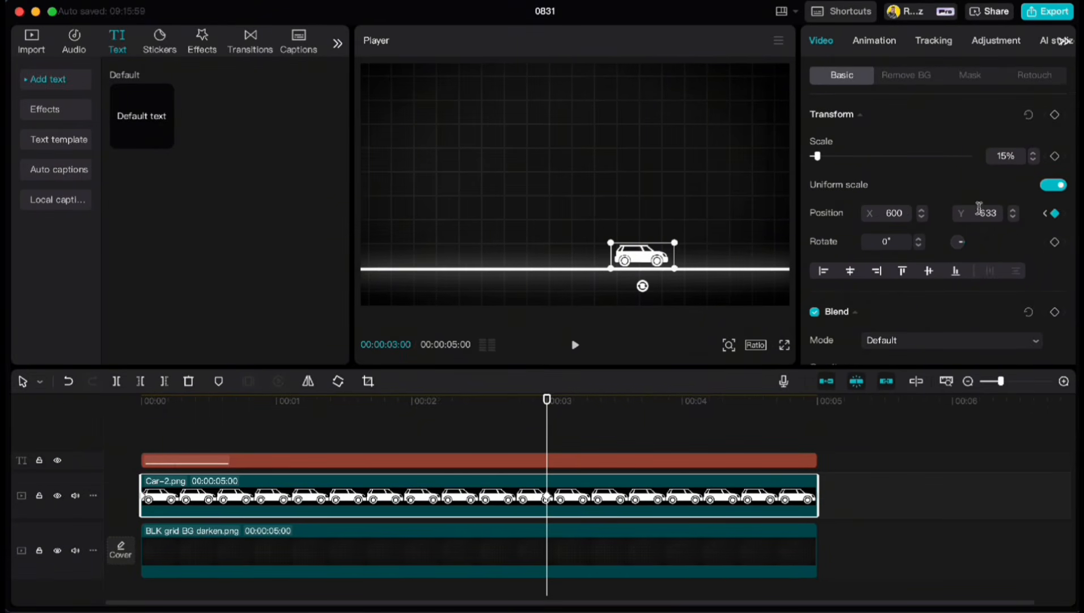
{"action": "left_click", "coordinate": [1015, 211]}
{"action": "left_click", "coordinate": [1015, 211]}
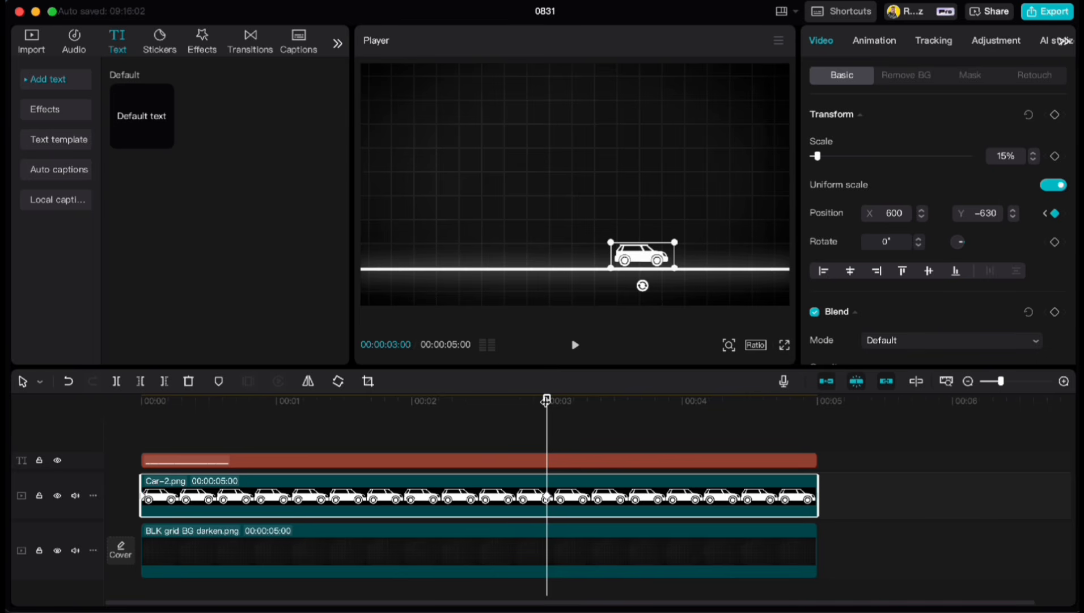
{"action": "left_click_drag", "start_coordinate": [546, 400], "coordinate": [141, 405]}
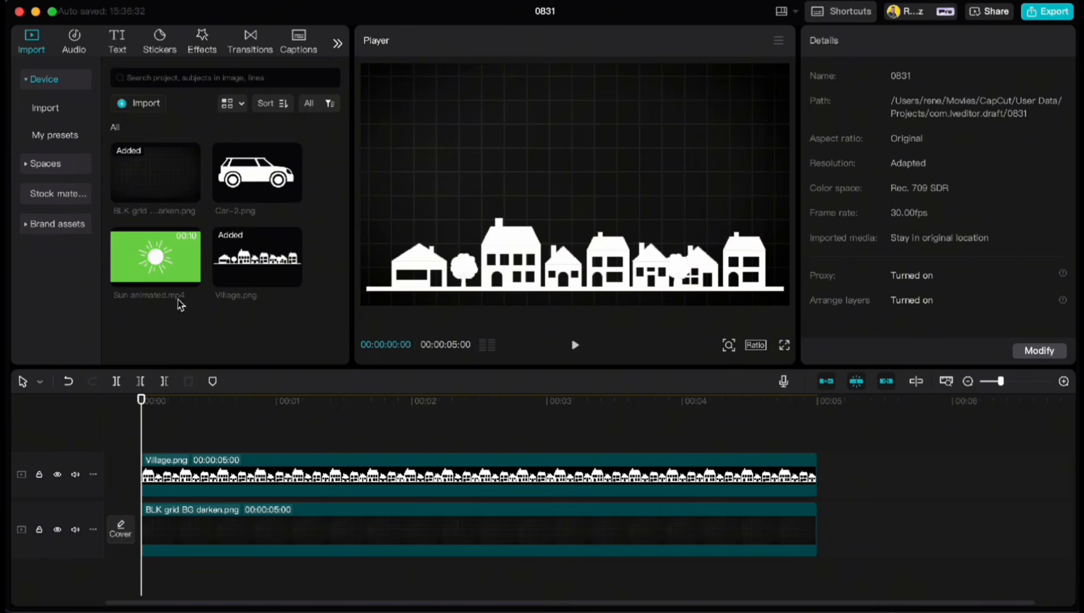
- Add Sun animated.mp4 on a track above the village at the timeline's start, chroma-key out its green background, and raise the key's intensity
{"action": "mouse_move", "coordinate": [186, 280]}
{"action": "left_click_drag", "start_coordinate": [172, 264], "coordinate": [143, 436]}
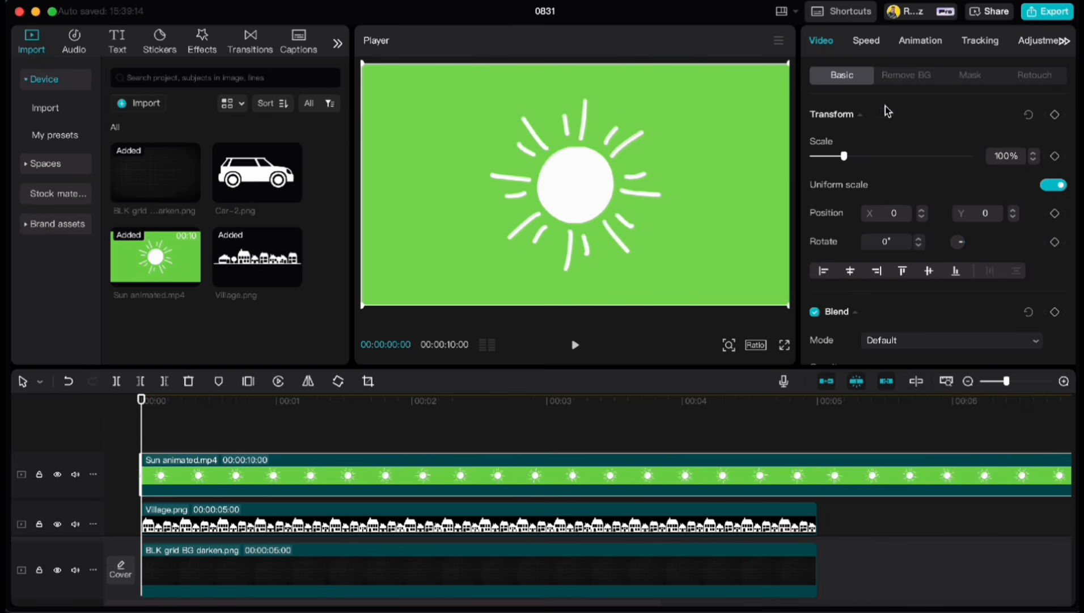
{"action": "left_click", "coordinate": [905, 75]}
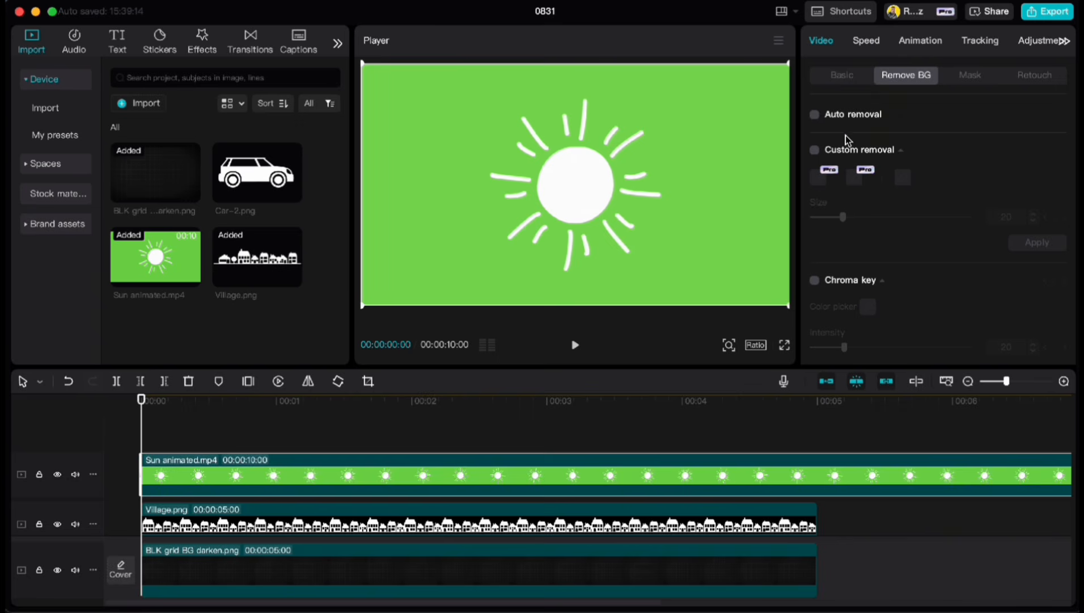
{"action": "left_click", "coordinate": [815, 280]}
{"action": "left_click", "coordinate": [868, 306]}
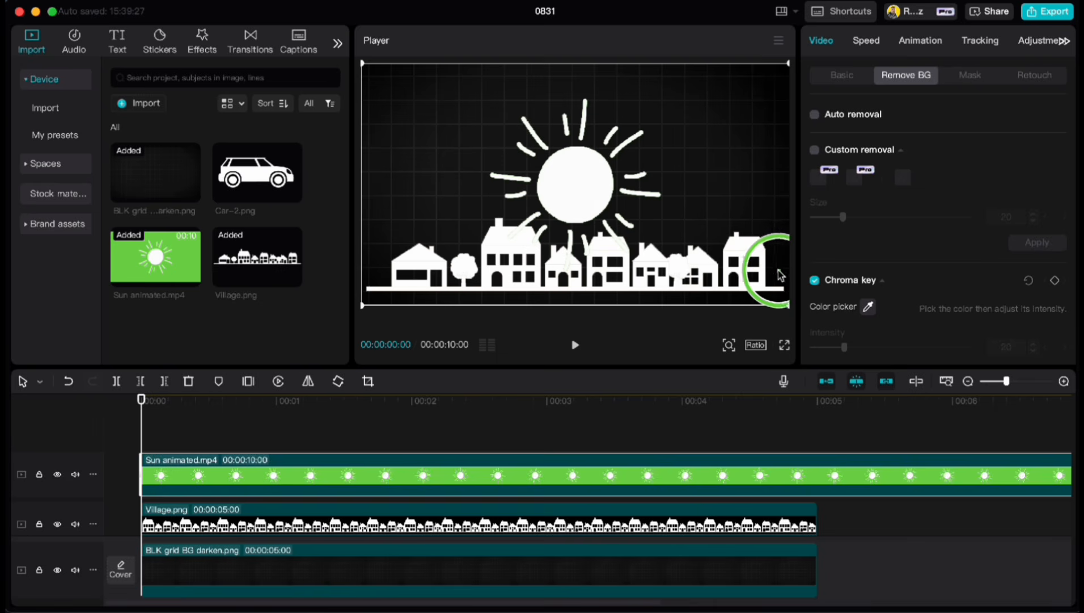
{"action": "left_click", "coordinate": [756, 209]}
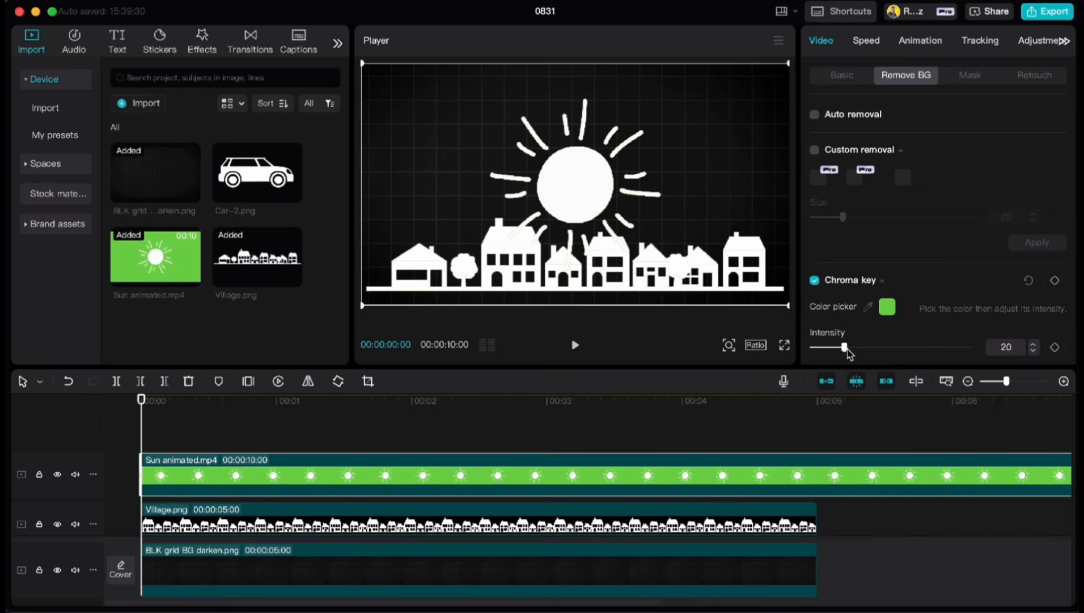
{"action": "left_click_drag", "start_coordinate": [848, 350], "coordinate": [889, 352]}
- Scale the sun to 24%, place it at X -1712, Y 0, and add transform keyframes at the clip's start
{"action": "left_click_drag", "start_coordinate": [786, 69], "coordinate": [385, 191]}
{"action": "left_click", "coordinate": [839, 73]}
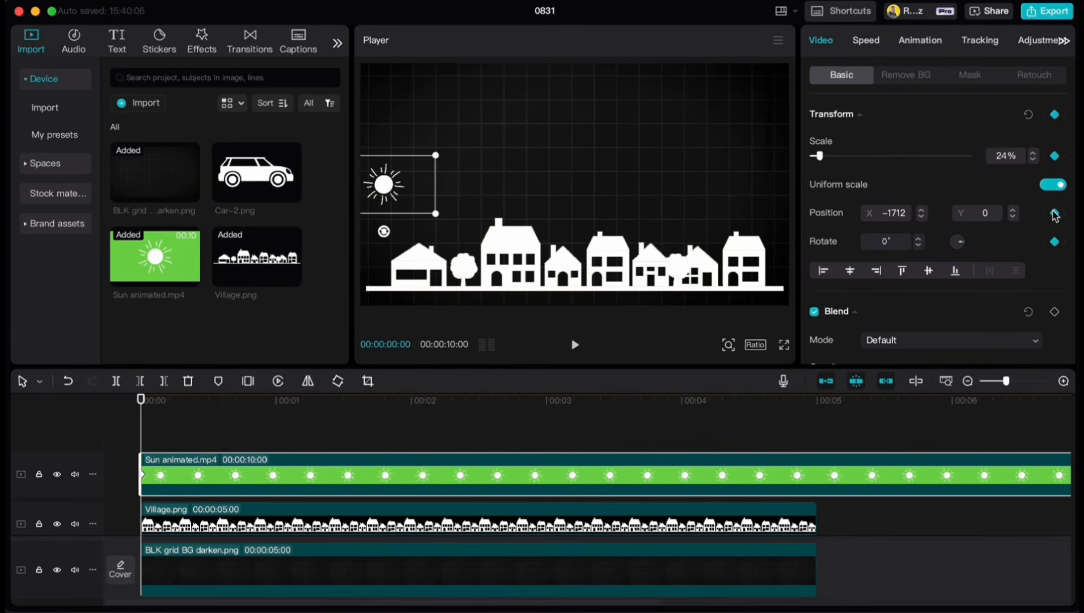
- Trim the sun clip to 5 seconds, keyframe the sun near the frame's right edge at the clip's end, and play back the motion
{"action": "left_click_drag", "start_coordinate": [142, 402], "coordinate": [814, 436]}
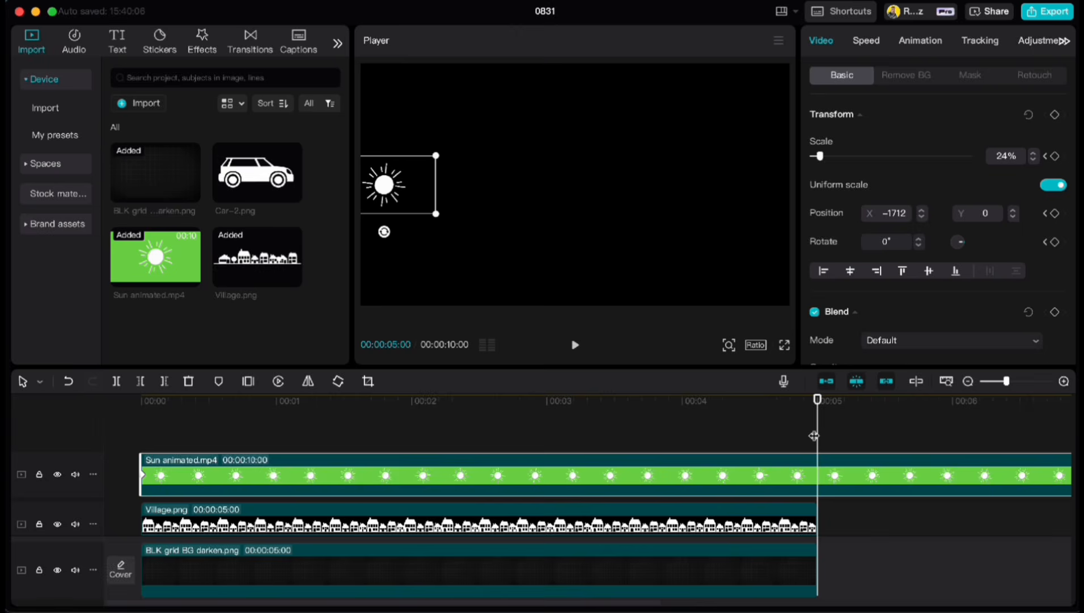
{"action": "key", "text": "w"}
{"action": "left_click_drag", "start_coordinate": [392, 191], "coordinate": [772, 194]}
{"action": "left_click_drag", "start_coordinate": [772, 411], "coordinate": [126, 432]}
{"action": "key", "text": "space"}
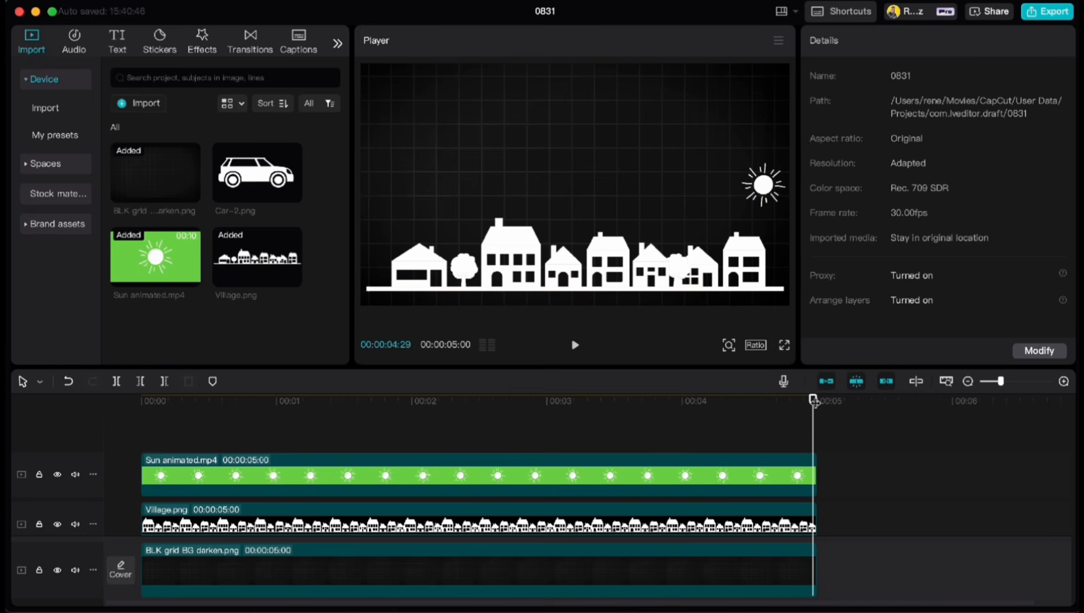
- At 00:00:02:15, raise the sun to X 0, Y 402 to add a middle position keyframe, and play the motion from the start
{"action": "left_click_drag", "start_coordinate": [814, 401], "coordinate": [479, 397]}
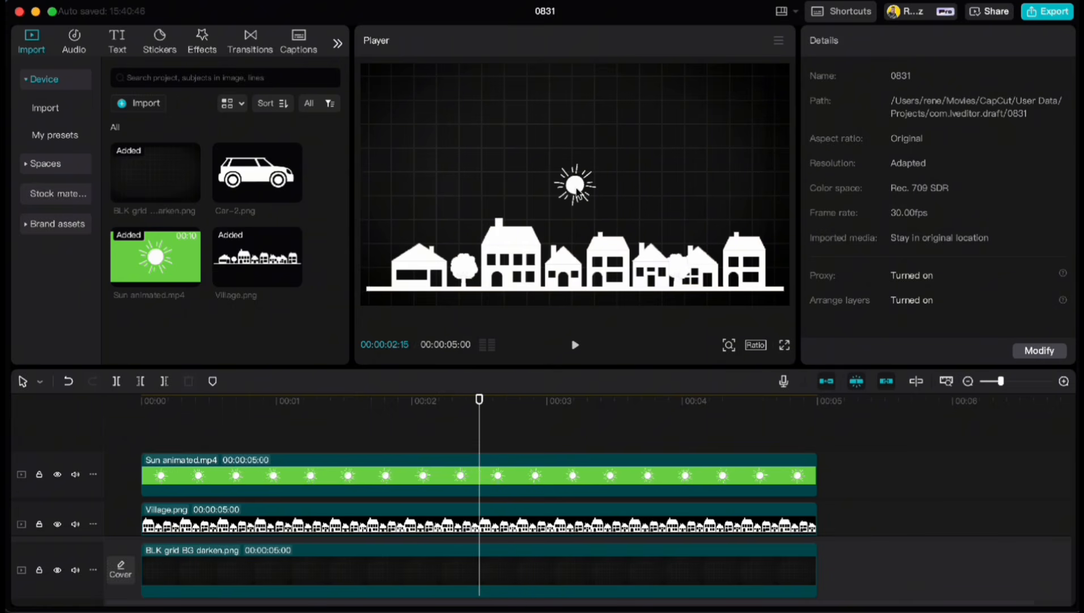
{"action": "left_click_drag", "start_coordinate": [577, 191], "coordinate": [575, 143]}
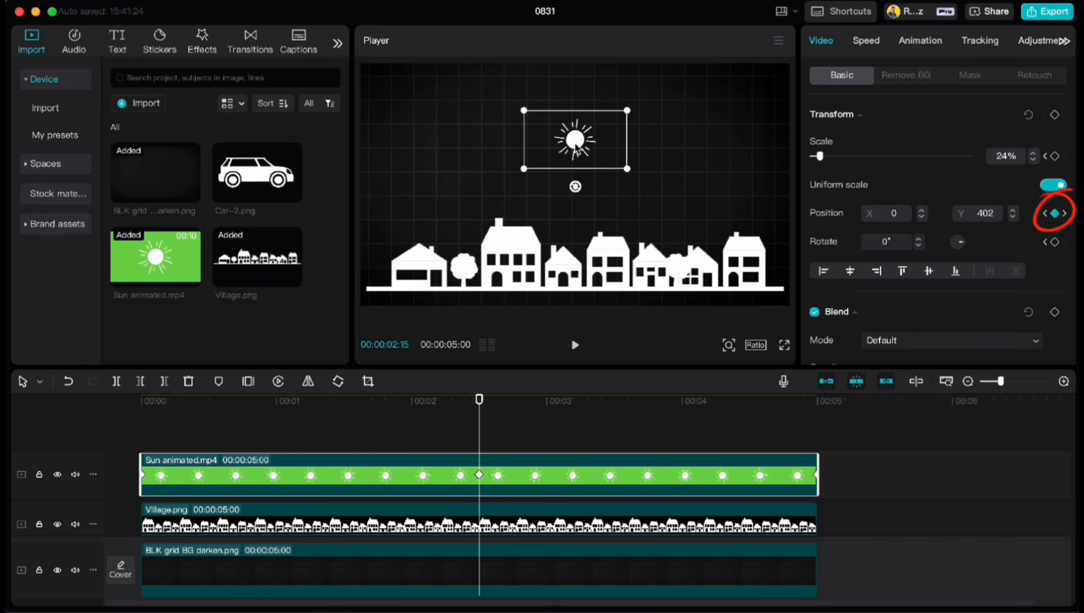
{"action": "left_click_drag", "start_coordinate": [480, 402], "coordinate": [138, 412]}
{"action": "key", "text": "space"}
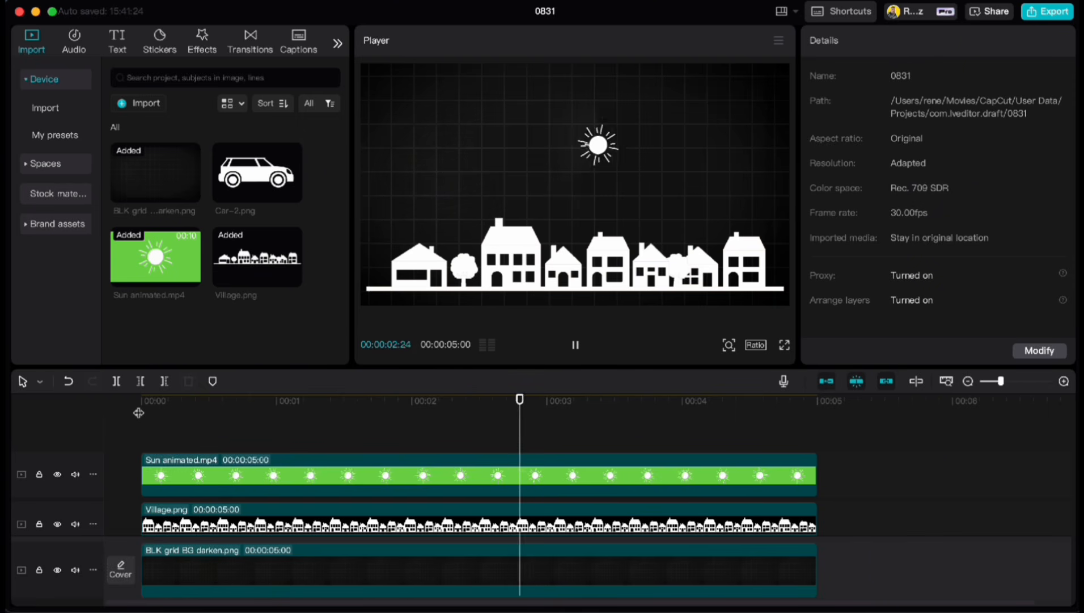
{"action": "key", "text": "space"}
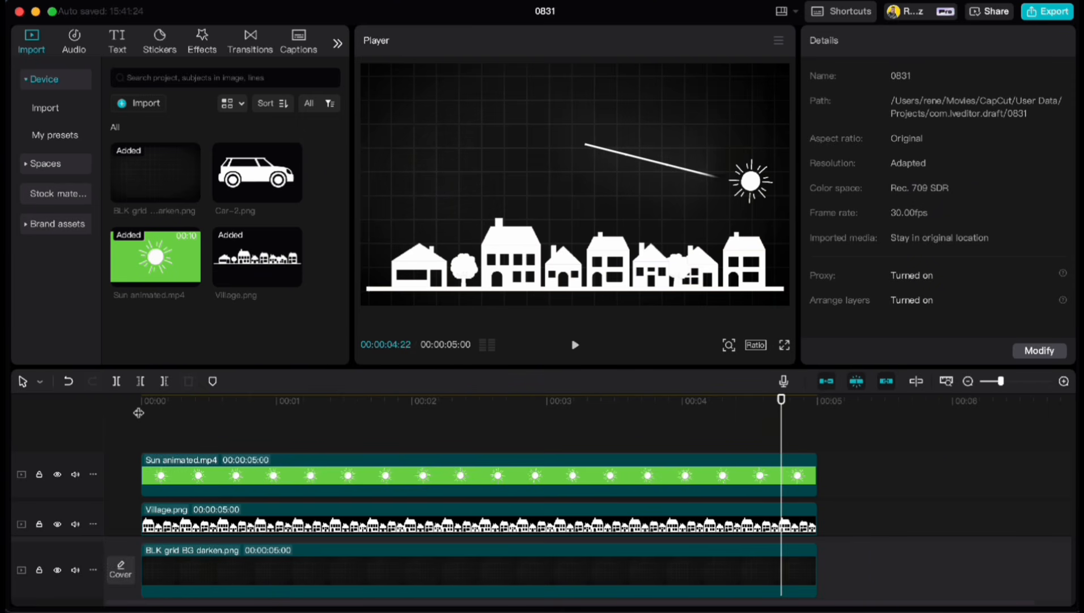
- Show the sun clip's keyframe animation and expand the graph of its Y position
{"action": "left_click_drag", "start_coordinate": [781, 404], "coordinate": [480, 402]}
{"action": "left_click", "coordinate": [478, 467]}
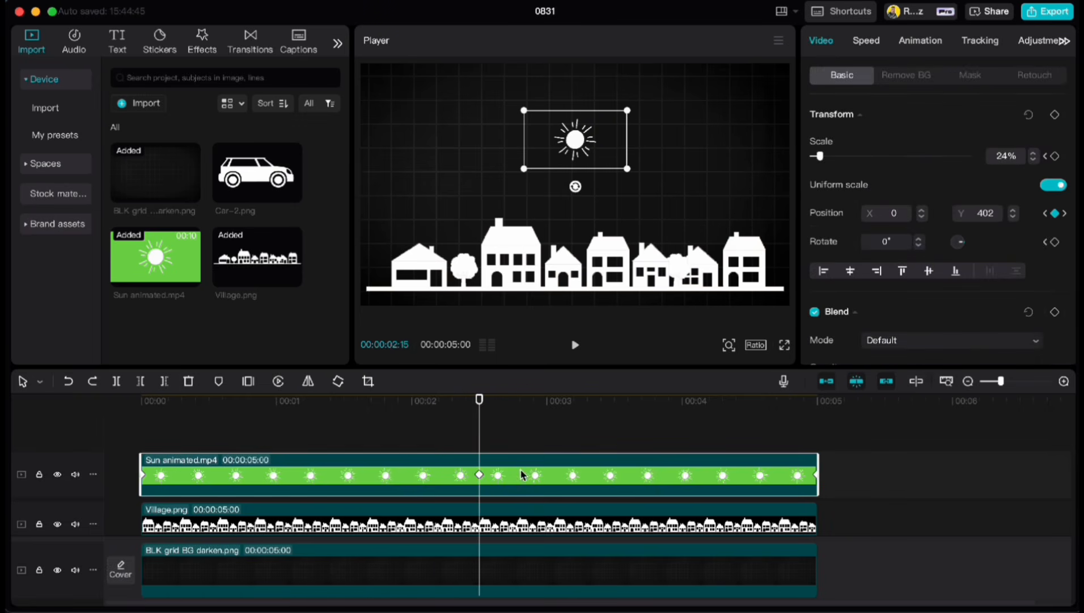
{"action": "right_click", "coordinate": [519, 476]}
{"action": "left_click", "coordinate": [548, 559]}
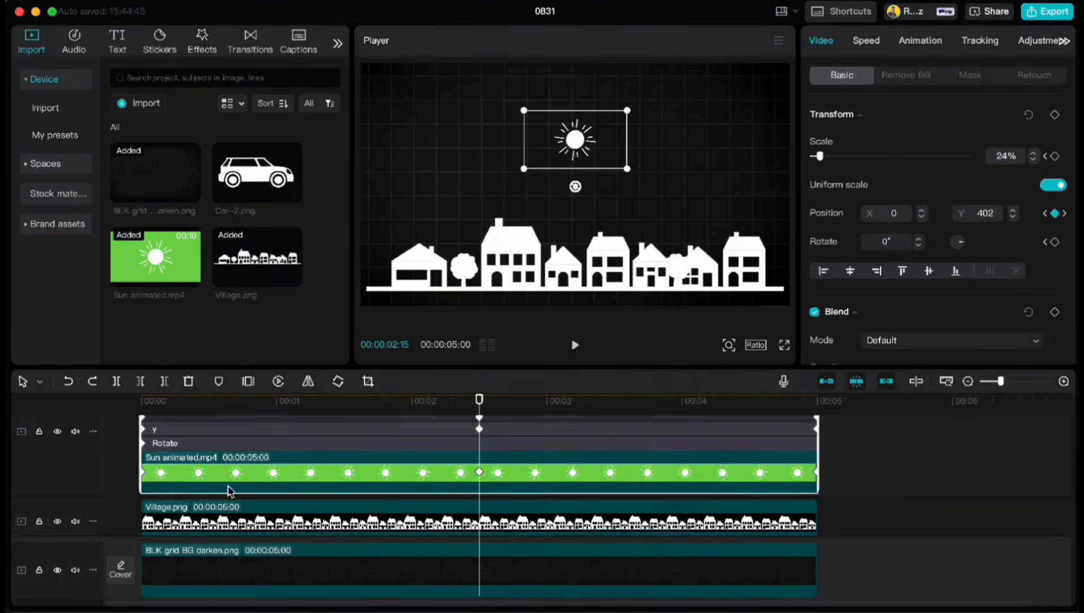
{"action": "left_click", "coordinate": [225, 470]}
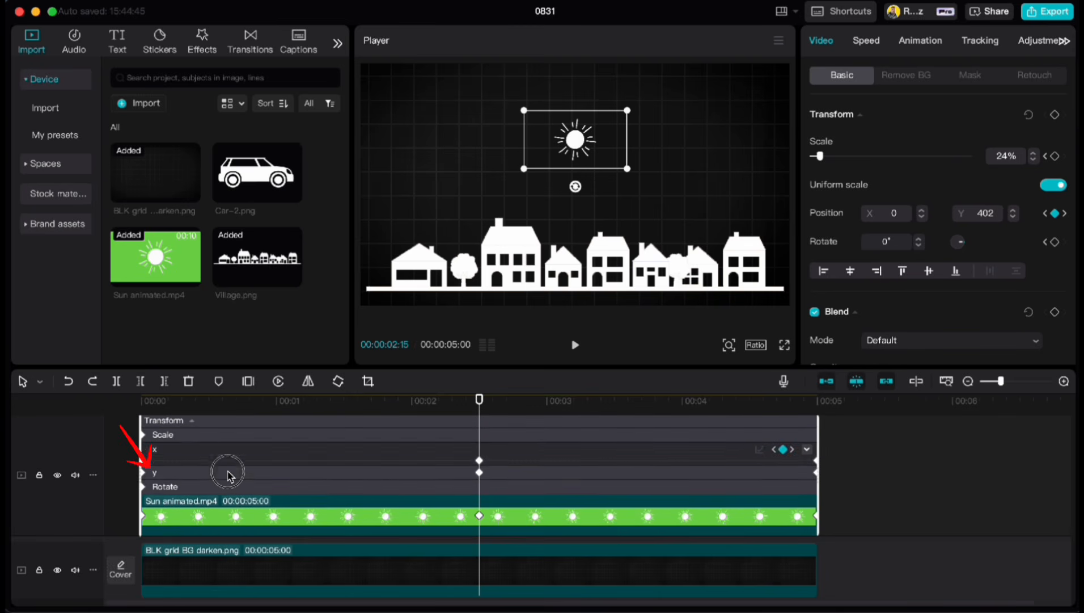
{"action": "left_click", "coordinate": [229, 462]}
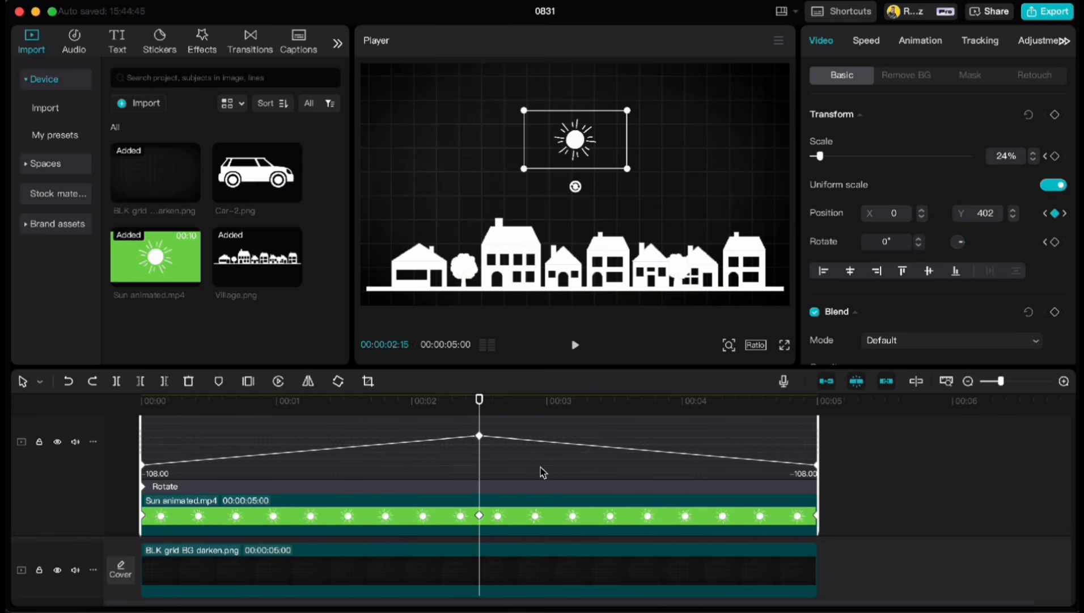
- Smooth the sun's middle Y keyframe into a curve and lengthen both of its handles to widen the arc
{"action": "scroll", "coordinate": [543, 473], "scroll_direction": "up", "scroll_amount": 2}
{"action": "left_click", "coordinate": [478, 456]}
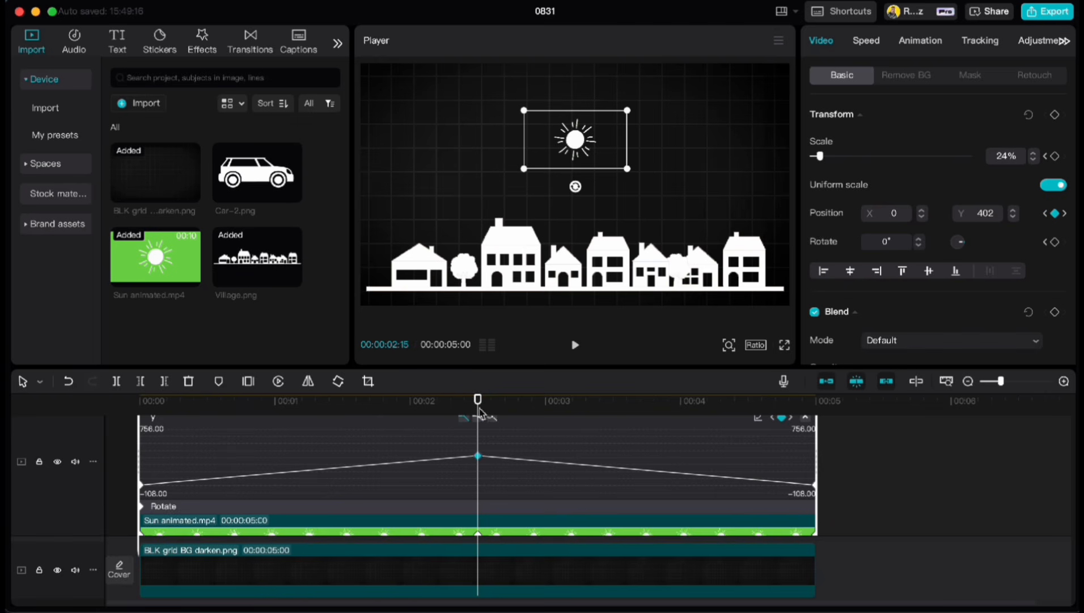
{"action": "left_click_drag", "start_coordinate": [478, 399], "coordinate": [433, 399]}
{"action": "scroll", "coordinate": [503, 446], "scroll_direction": "up", "scroll_amount": 1}
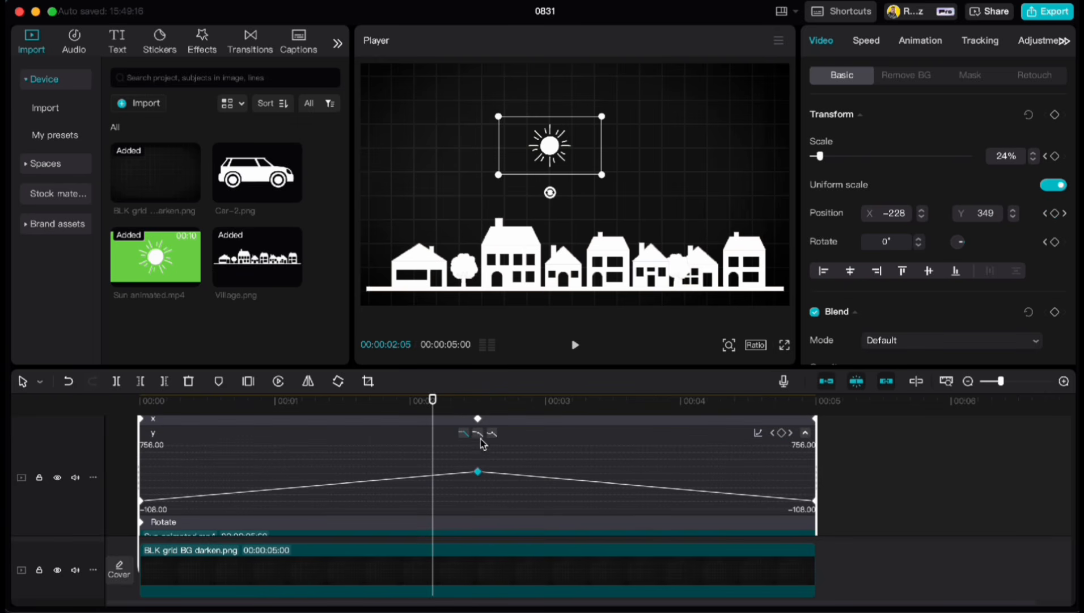
{"action": "left_click", "coordinate": [478, 433]}
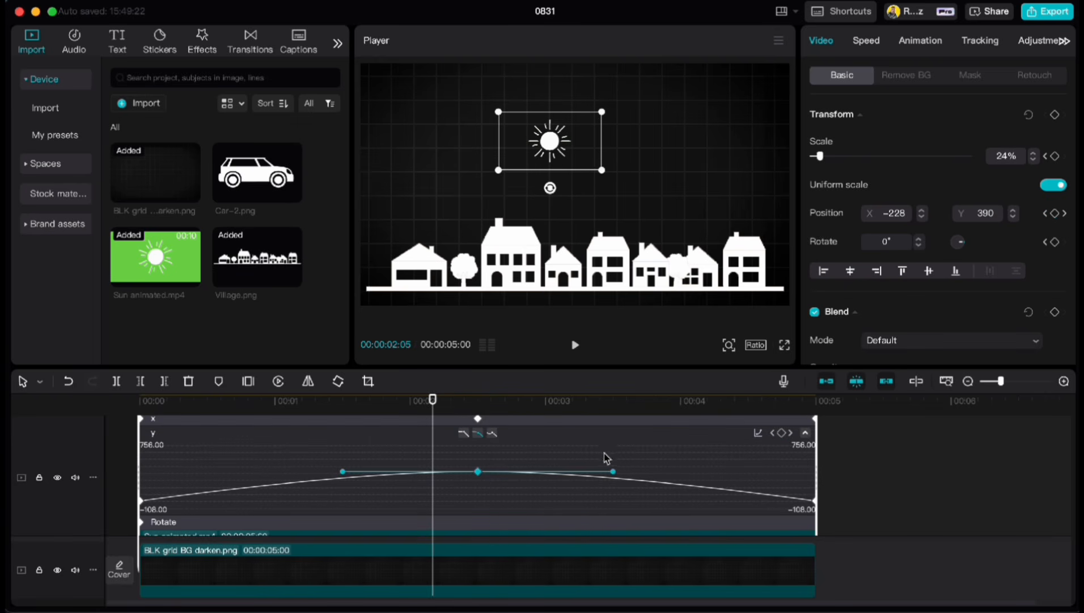
{"action": "left_click_drag", "start_coordinate": [615, 472], "coordinate": [644, 471]}
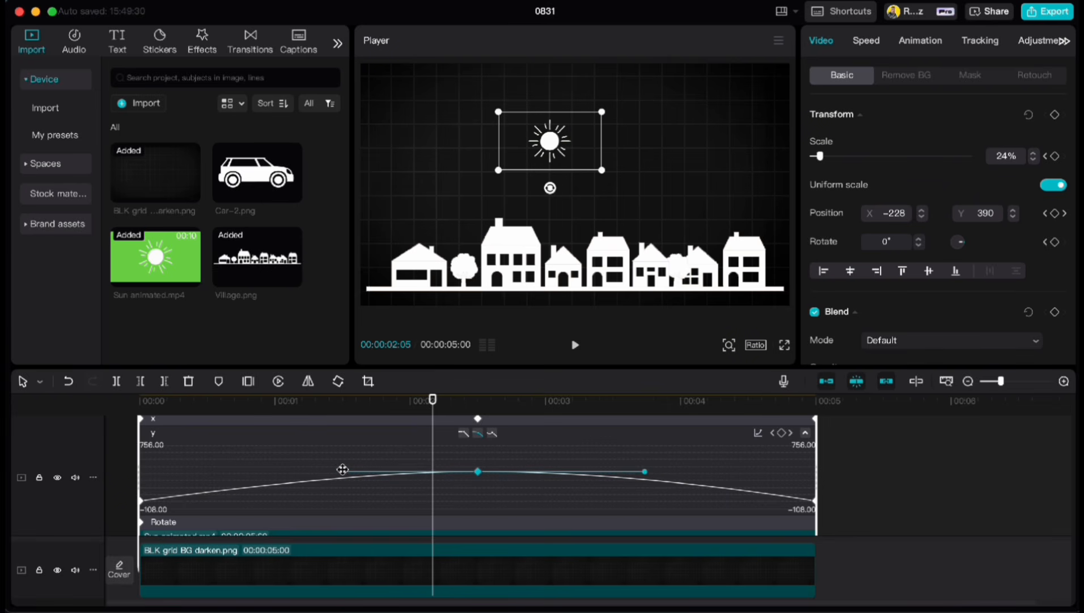
{"action": "left_click_drag", "start_coordinate": [342, 469], "coordinate": [296, 470]}
- Hide the sun clip's keyframe animation and play back the arc from the start
{"action": "right_click", "coordinate": [509, 492]}
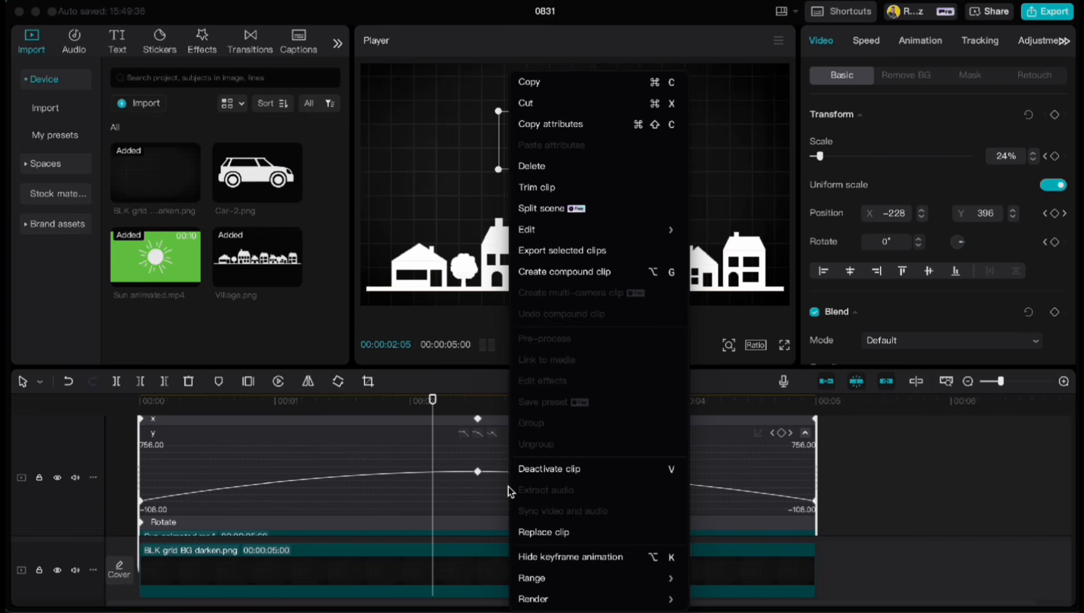
{"action": "left_click", "coordinate": [528, 556]}
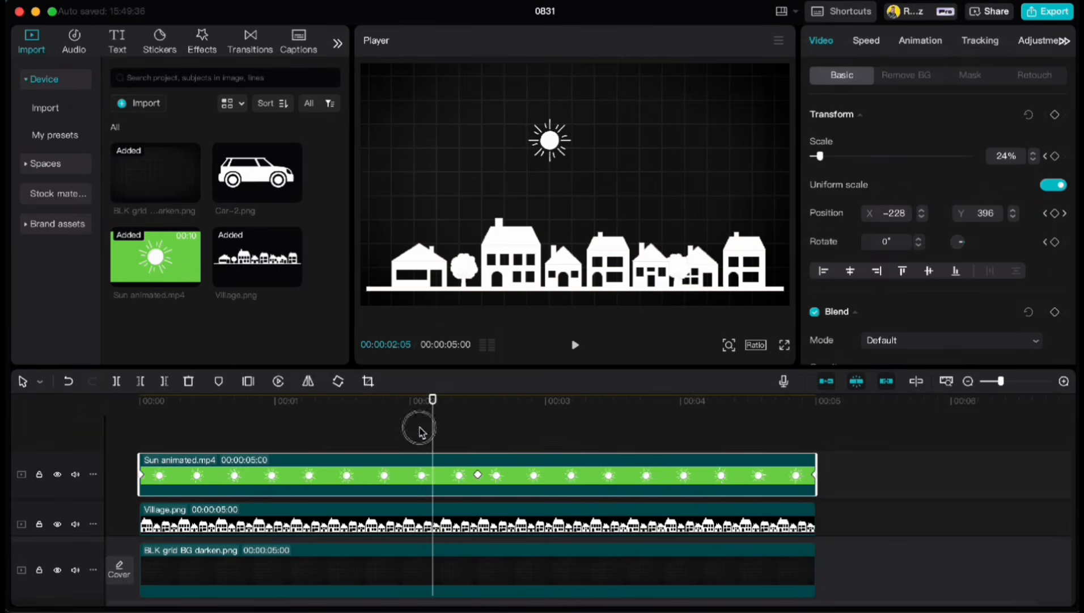
{"action": "left_click", "coordinate": [237, 398]}
{"action": "left_click", "coordinate": [124, 405]}
{"action": "key", "text": "space"}
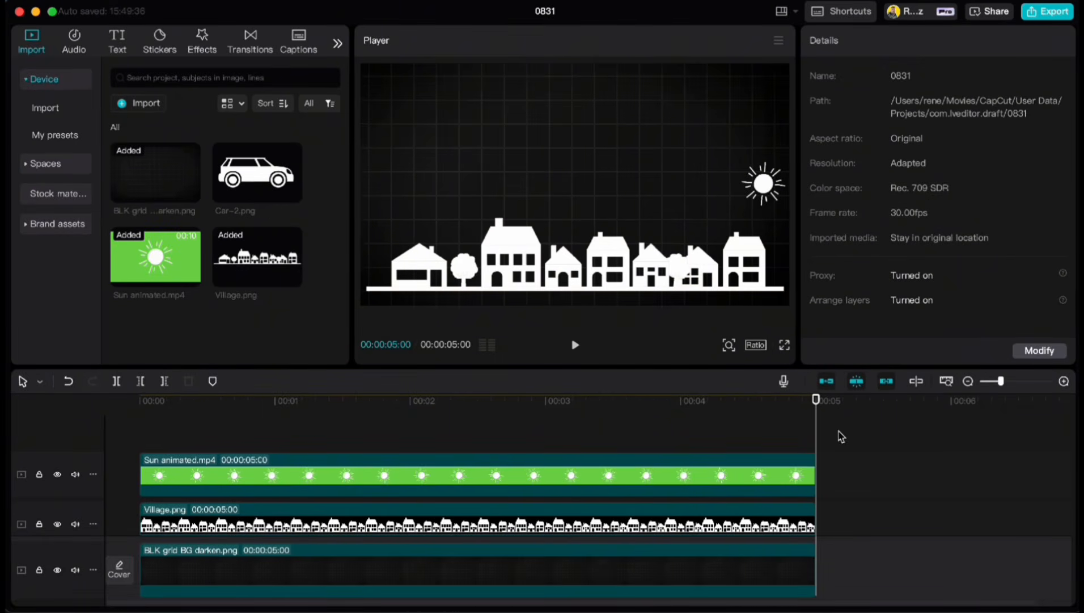
- Set the village's opacity to 20% and add an opacity keyframe at the clip's start
{"action": "left_click_drag", "start_coordinate": [817, 404], "coordinate": [143, 404]}
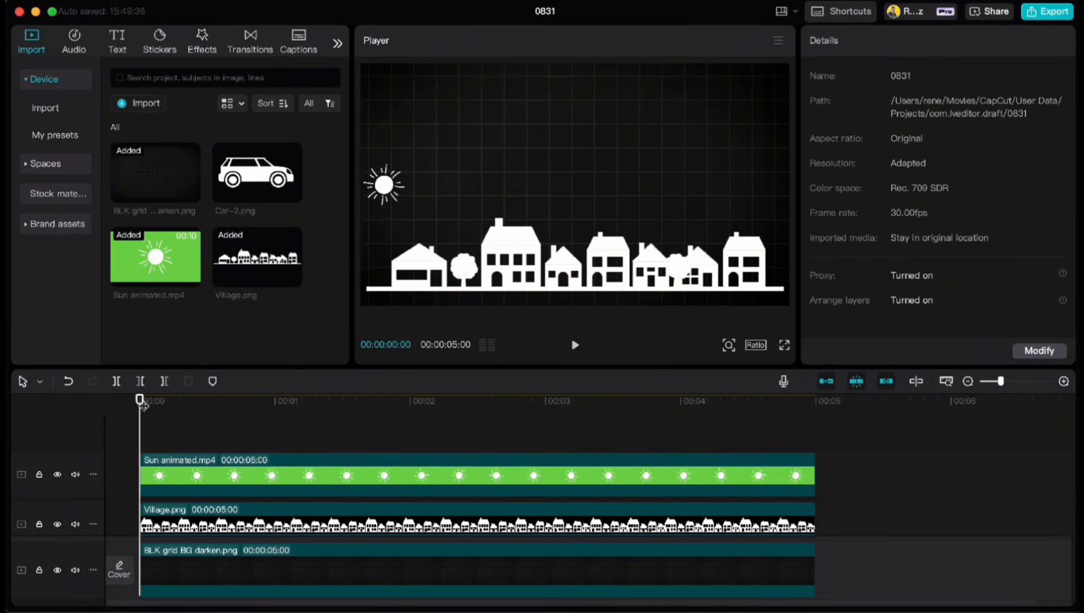
{"action": "left_click", "coordinate": [199, 522]}
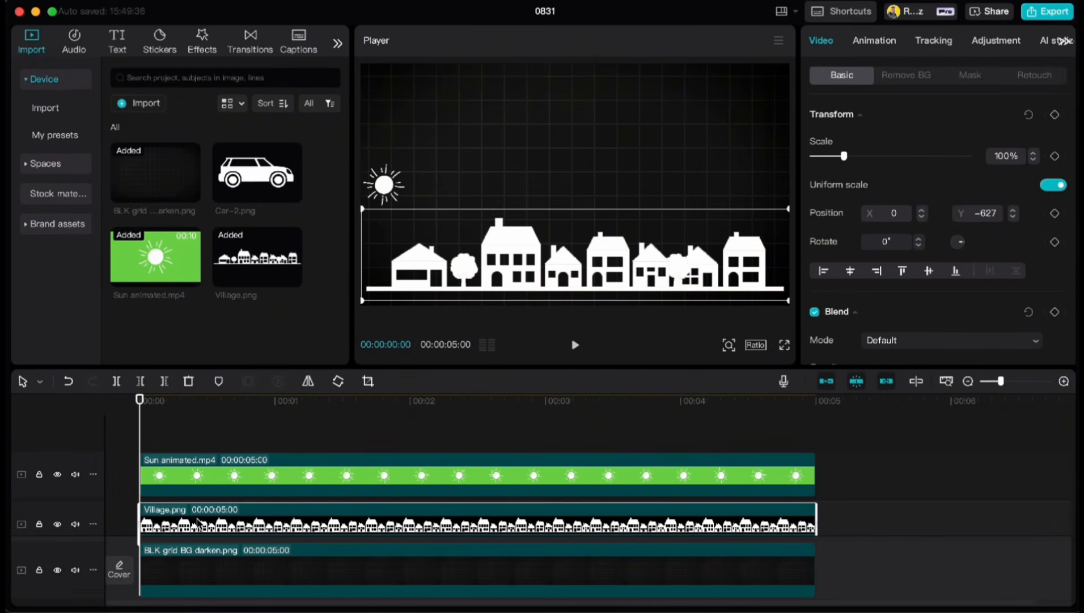
{"action": "left_click", "coordinate": [881, 313]}
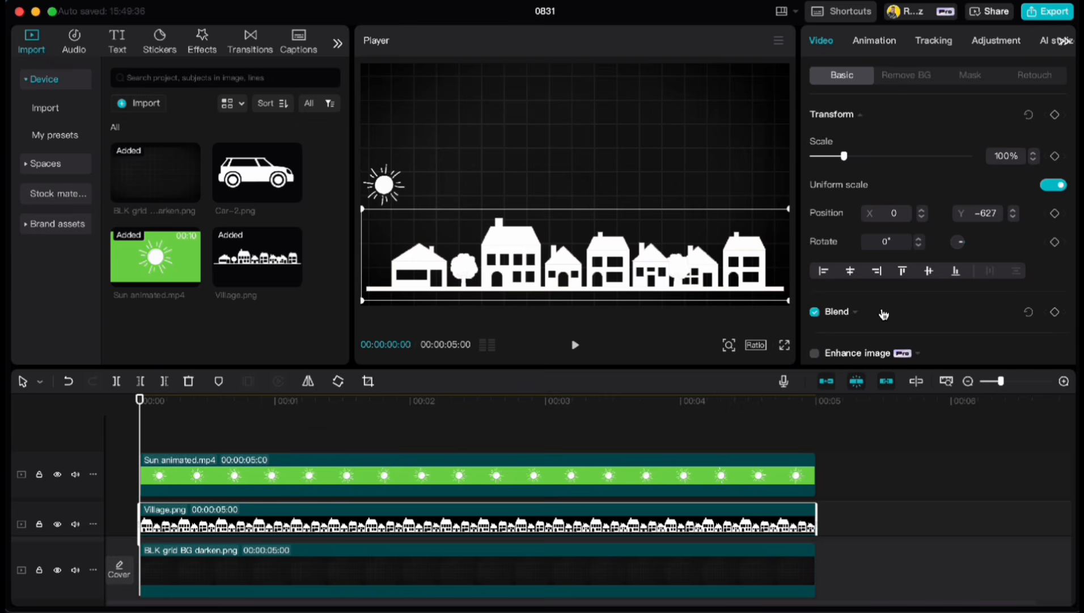
{"action": "scroll", "coordinate": [882, 313], "scroll_direction": "down", "scroll_amount": 3}
{"action": "left_click", "coordinate": [884, 243]}
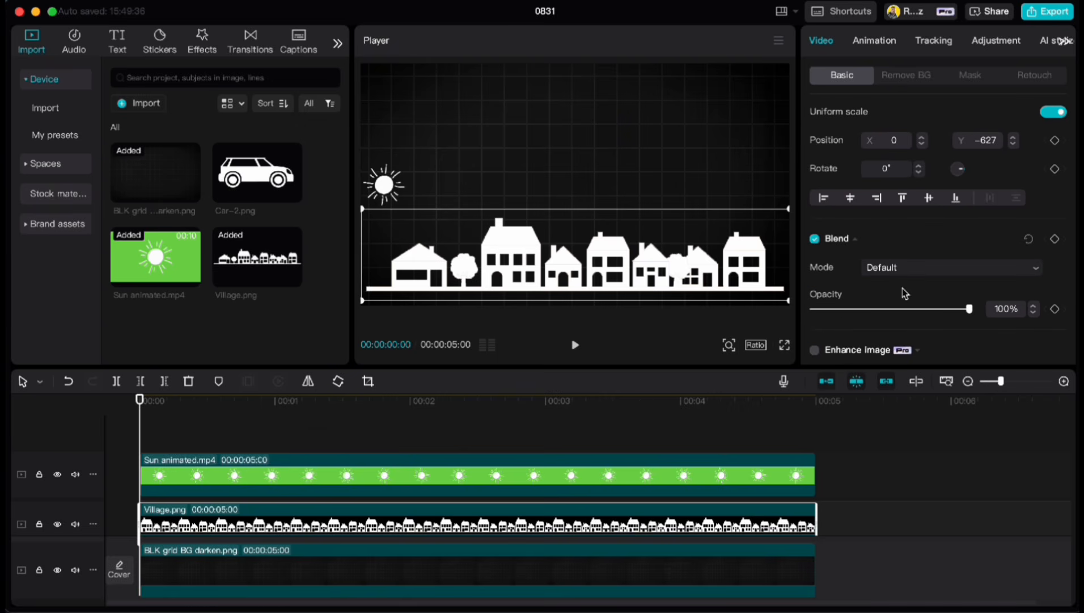
{"action": "left_click_drag", "start_coordinate": [970, 311], "coordinate": [845, 309]}
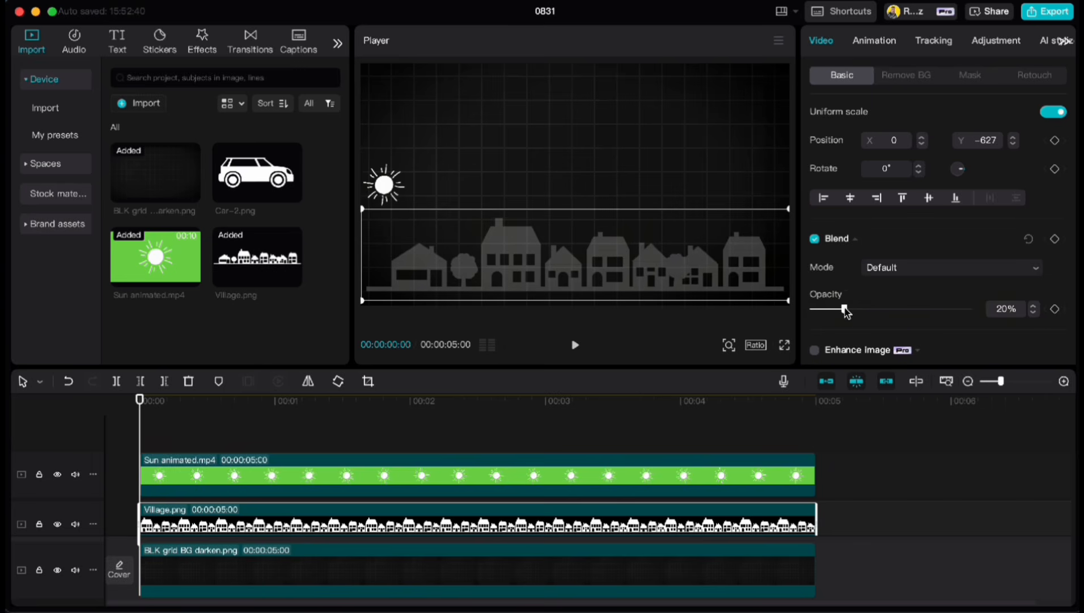
{"action": "left_click", "coordinate": [1055, 309]}
- Set the village's opacity to 100% at 2 seconds and add a keyframe at 3 seconds to hold that opacity
{"action": "left_click_drag", "start_coordinate": [140, 400], "coordinate": [410, 404]}
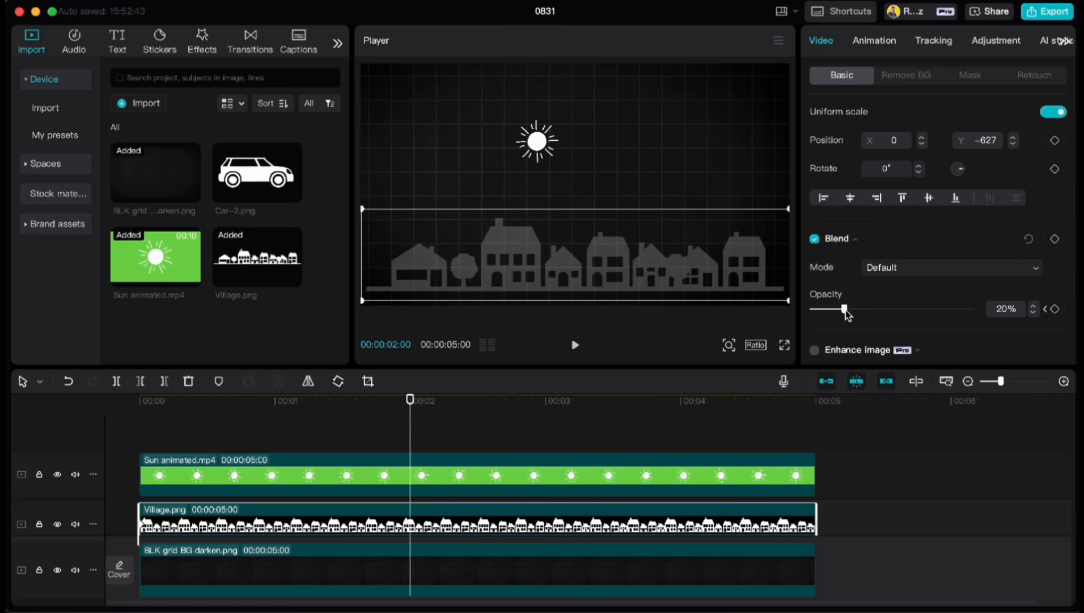
{"action": "left_click_drag", "start_coordinate": [846, 310], "coordinate": [975, 309]}
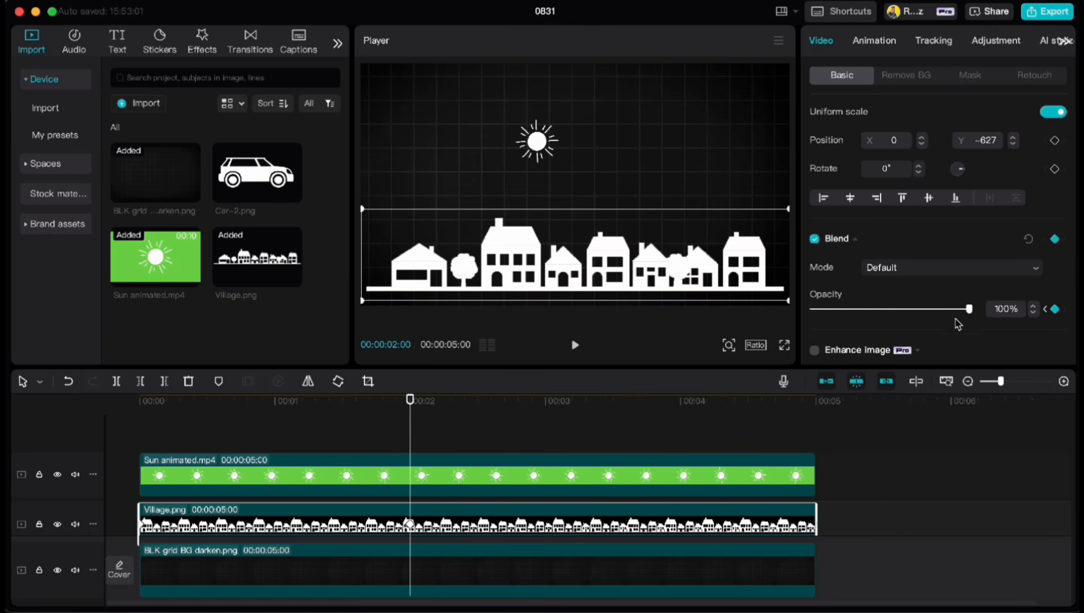
{"action": "left_click_drag", "start_coordinate": [412, 404], "coordinate": [546, 406]}
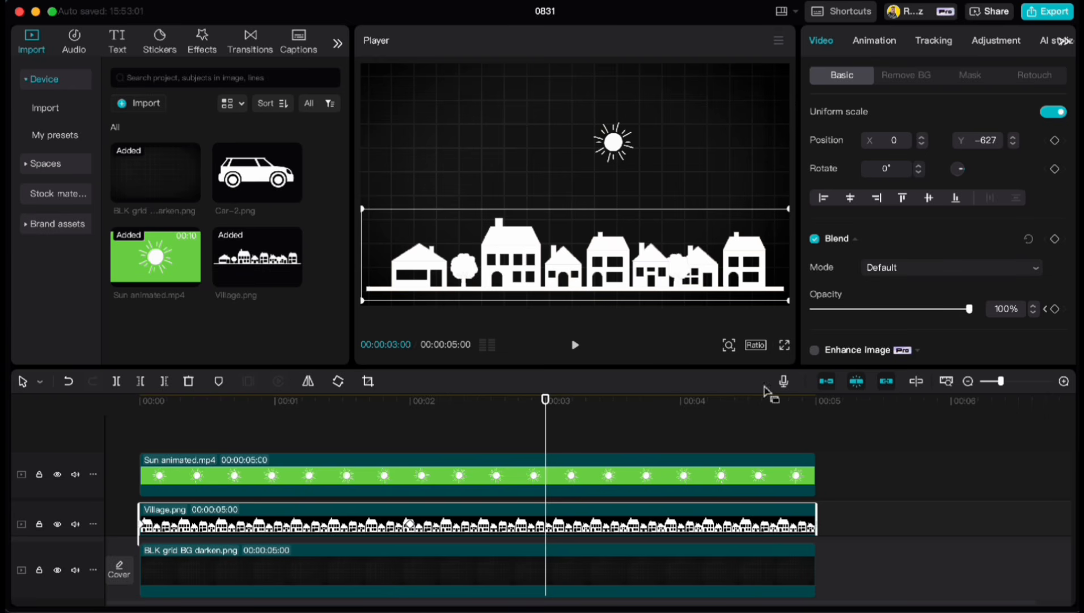
{"action": "left_click", "coordinate": [1055, 308]}
- Lower the village's opacity at the clip's end to match its dimmed start, and scrub back to the beginning
{"action": "left_click_drag", "start_coordinate": [545, 403], "coordinate": [815, 405]}
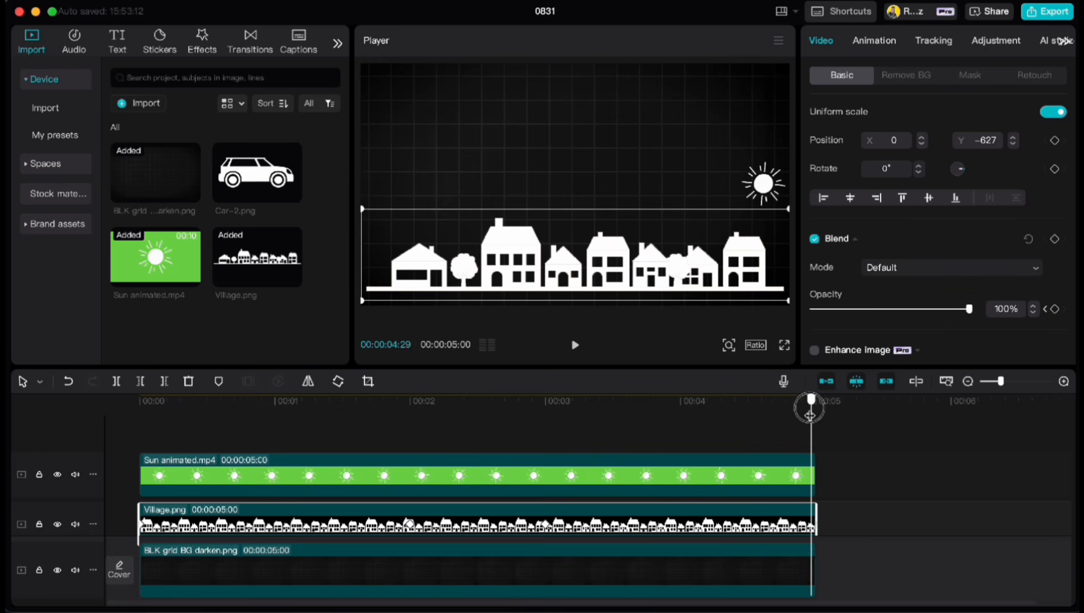
{"action": "left_click_drag", "start_coordinate": [970, 315], "coordinate": [846, 317]}
{"action": "left_click", "coordinate": [722, 424]}
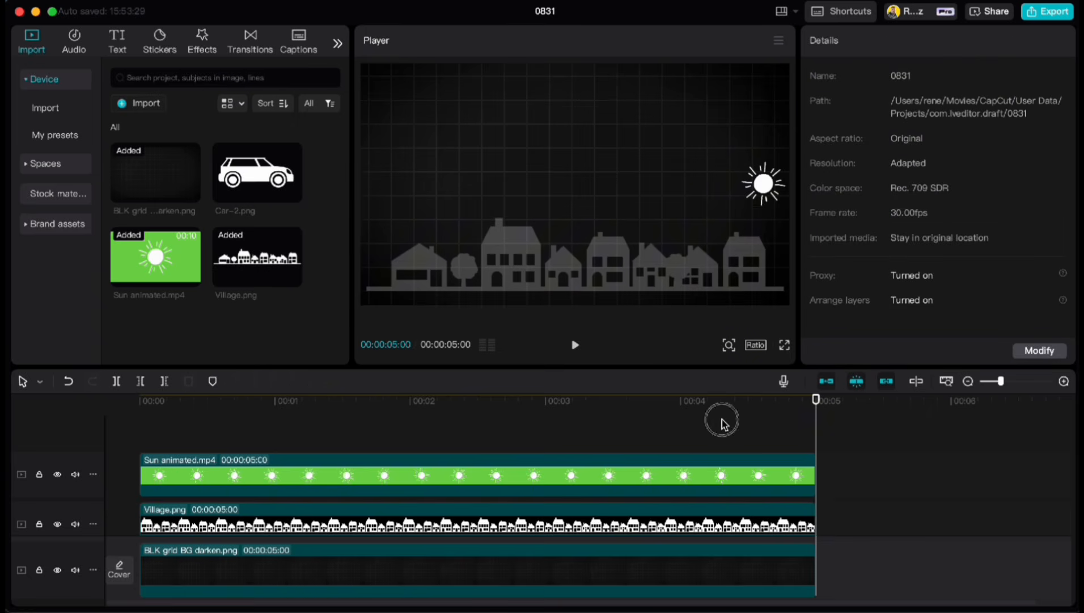
{"action": "left_click", "coordinate": [716, 404]}
{"action": "left_click_drag", "start_coordinate": [713, 404], "coordinate": [138, 403]}
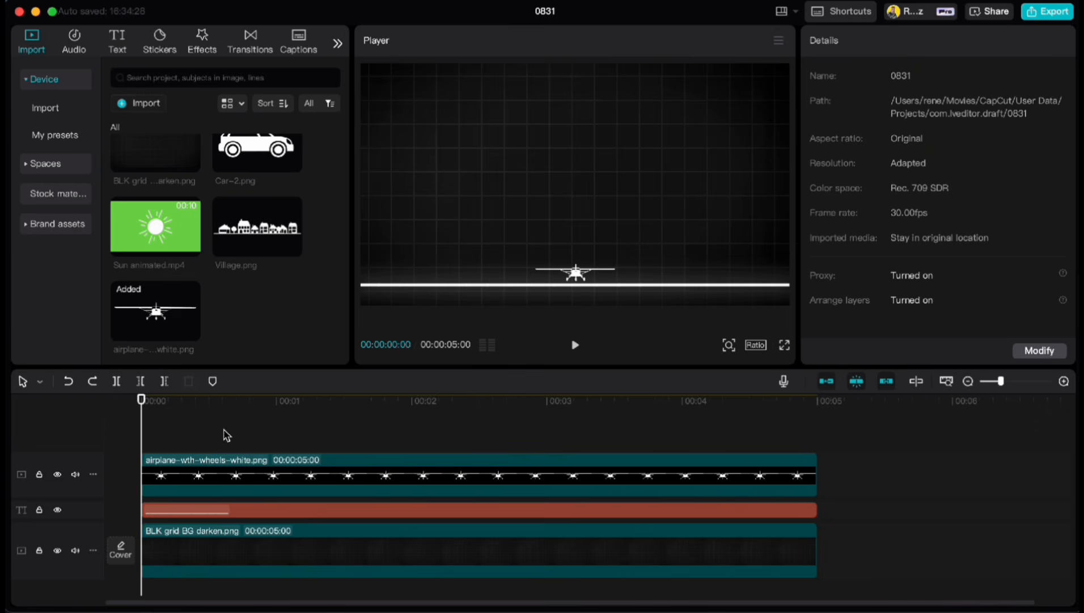
- Add transform keyframes to the airplane clip at its start
{"action": "mouse_move", "coordinate": [141, 400]}
{"action": "left_mouse_down"}
{"action": "mouse_move", "coordinate": [154, 399]}
{"action": "mouse_move", "coordinate": [141, 401]}
{"action": "left_mouse_up"}
{"action": "left_click", "coordinate": [158, 478]}
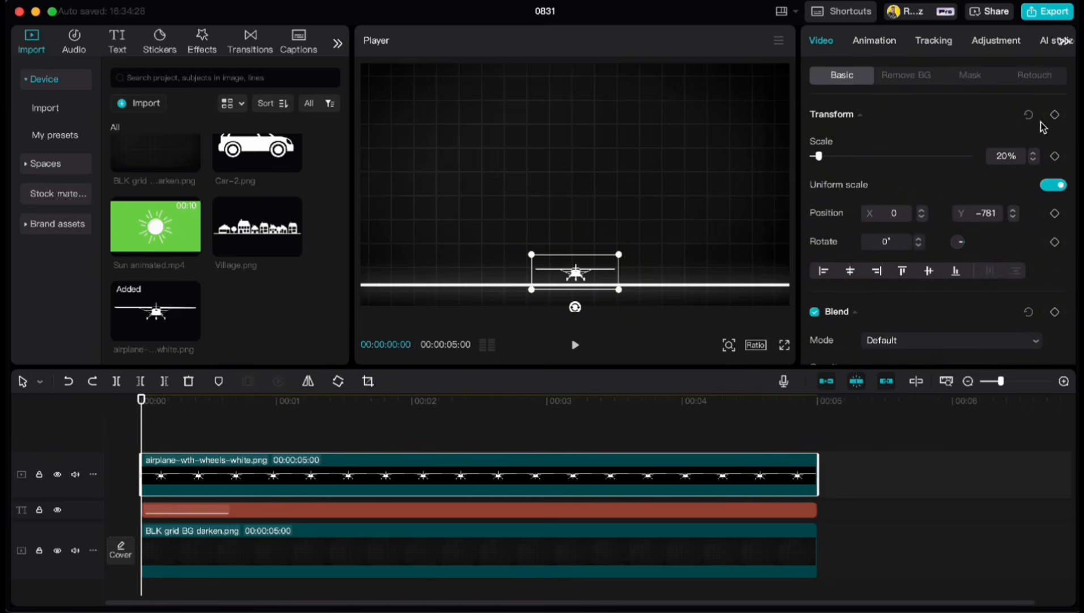
{"action": "left_click", "coordinate": [1055, 114]}
- At 2 seconds 15 frames, scale the airplane to 85% and raise it so its wheels meet the line, and play back the approach
{"action": "left_click_drag", "start_coordinate": [142, 400], "coordinate": [479, 406]}
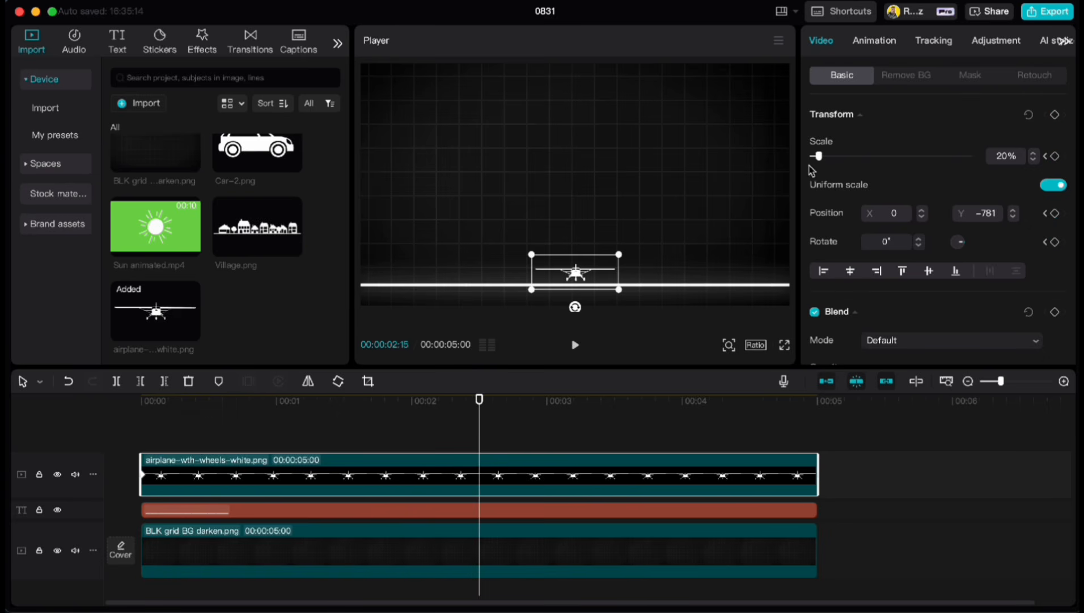
{"action": "mouse_move", "coordinate": [822, 159]}
{"action": "left_mouse_down"}
{"action": "mouse_move", "coordinate": [852, 156]}
{"action": "mouse_move", "coordinate": [839, 156]}
{"action": "left_mouse_up"}
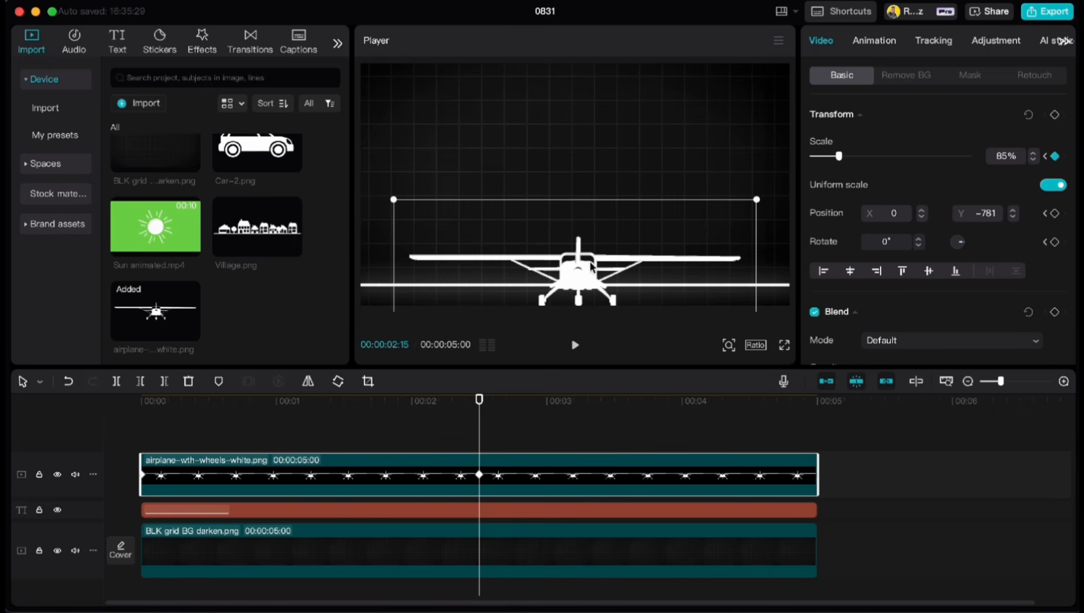
{"action": "left_click_drag", "start_coordinate": [592, 266], "coordinate": [583, 246]}
{"action": "left_click_drag", "start_coordinate": [524, 434], "coordinate": [138, 440]}
{"action": "key", "text": "space"}
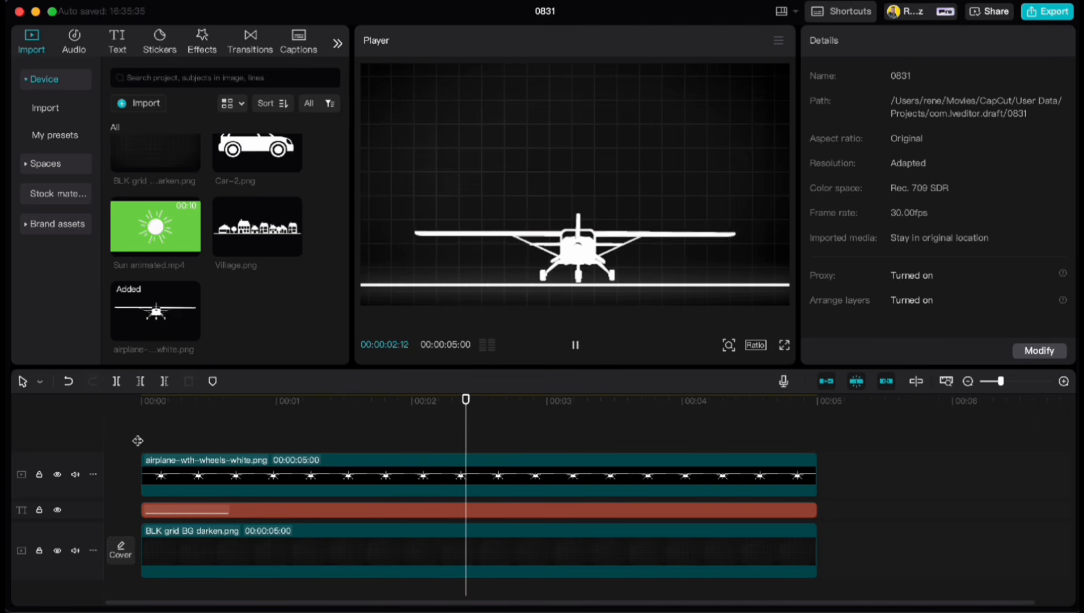
{"action": "key", "text": "space"}
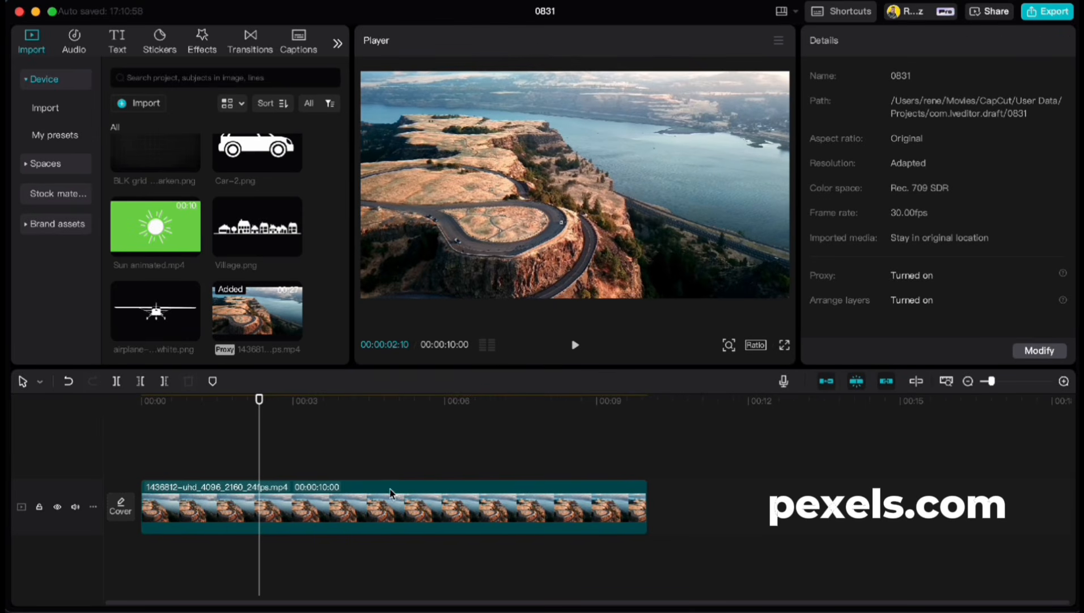
- Add scale keyframes to the coastal road clip at its start and at 1 second 4 frames, keeping 100%
{"action": "left_click", "coordinate": [385, 497]}
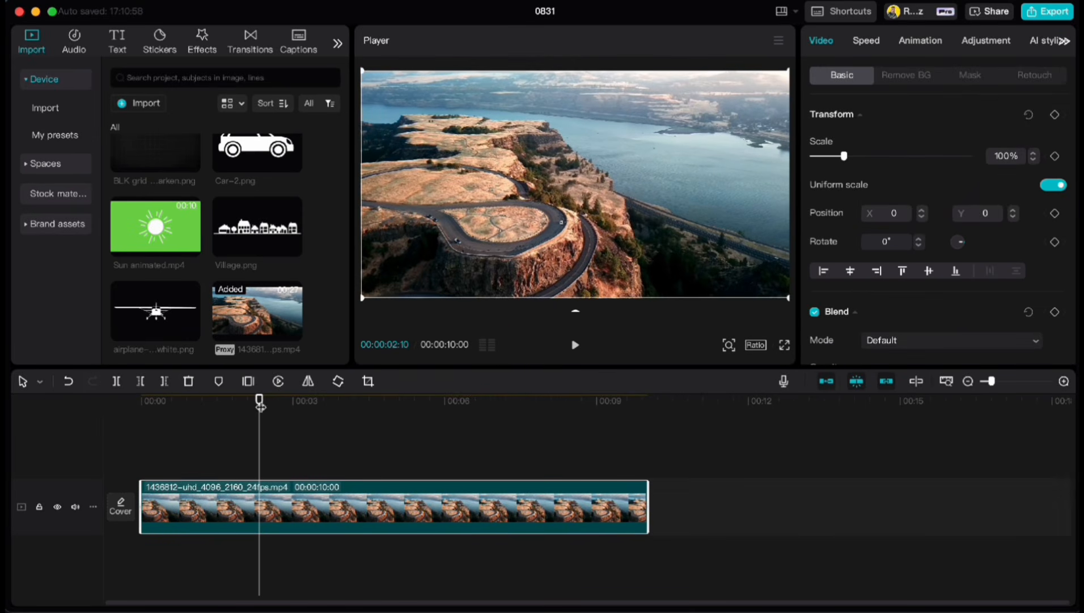
{"action": "left_click_drag", "start_coordinate": [260, 406], "coordinate": [142, 406]}
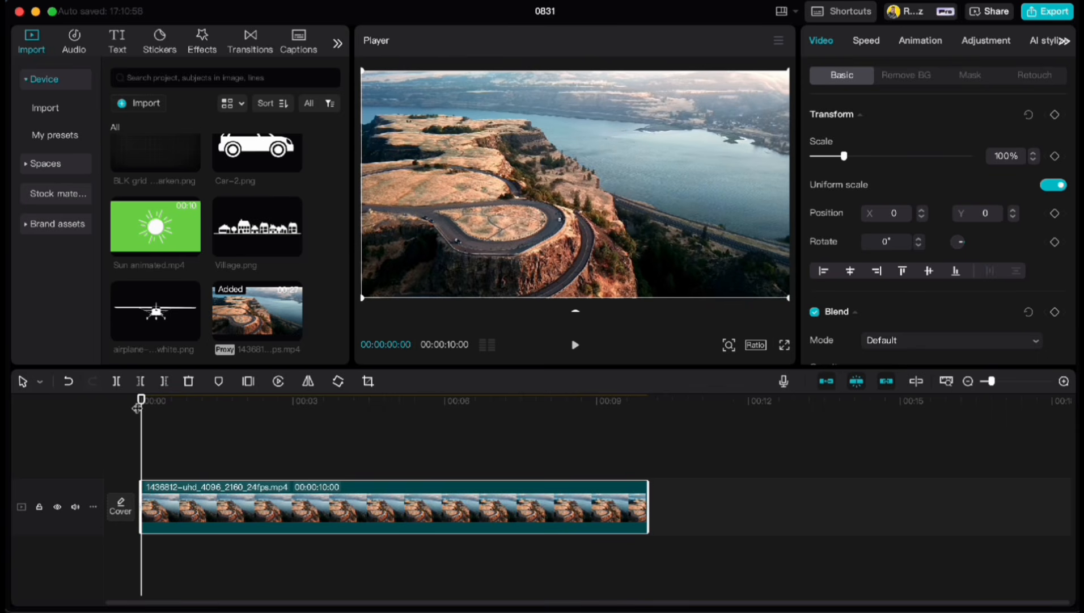
{"action": "left_click", "coordinate": [1056, 157]}
{"action": "left_click_drag", "start_coordinate": [143, 404], "coordinate": [198, 404]}
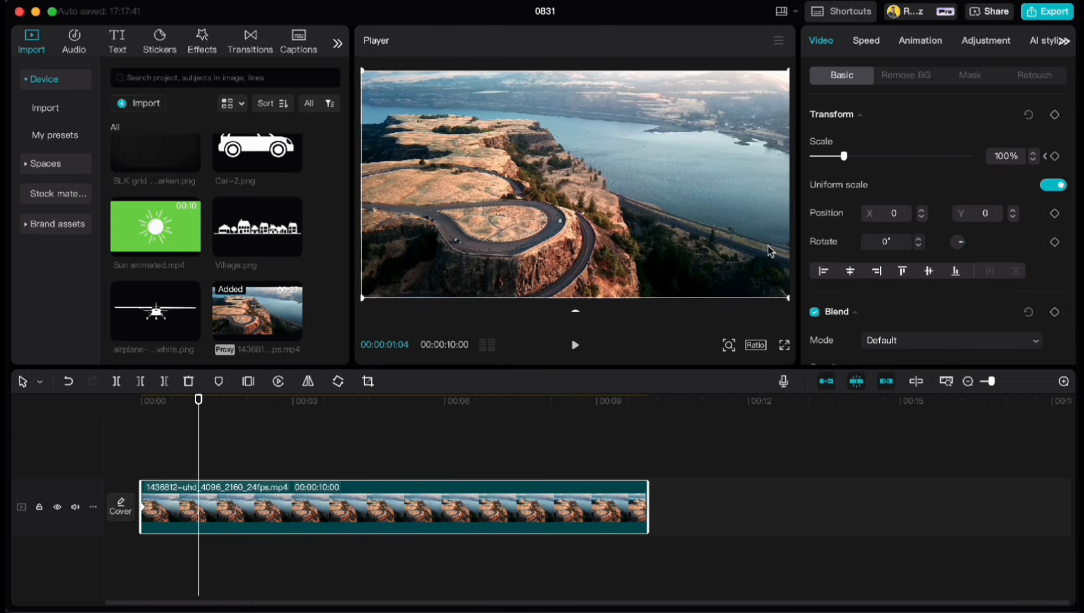
{"action": "left_click", "coordinate": [1055, 157]}
- Advance ten frames to 1 second 14 frames and set the road clip's scale to 137%
{"action": "key", "text": "Right"}
{"action": "key", "text": "Right"}
{"action": "key", "text": "Right"}
{"action": "key", "text": "Right"}
{"action": "key", "text": "Right"}
{"action": "key", "text": "Right"}
{"action": "key", "text": "Right"}
{"action": "key", "text": "Right"}
{"action": "key", "text": "Right"}
{"action": "key", "text": "Right"}
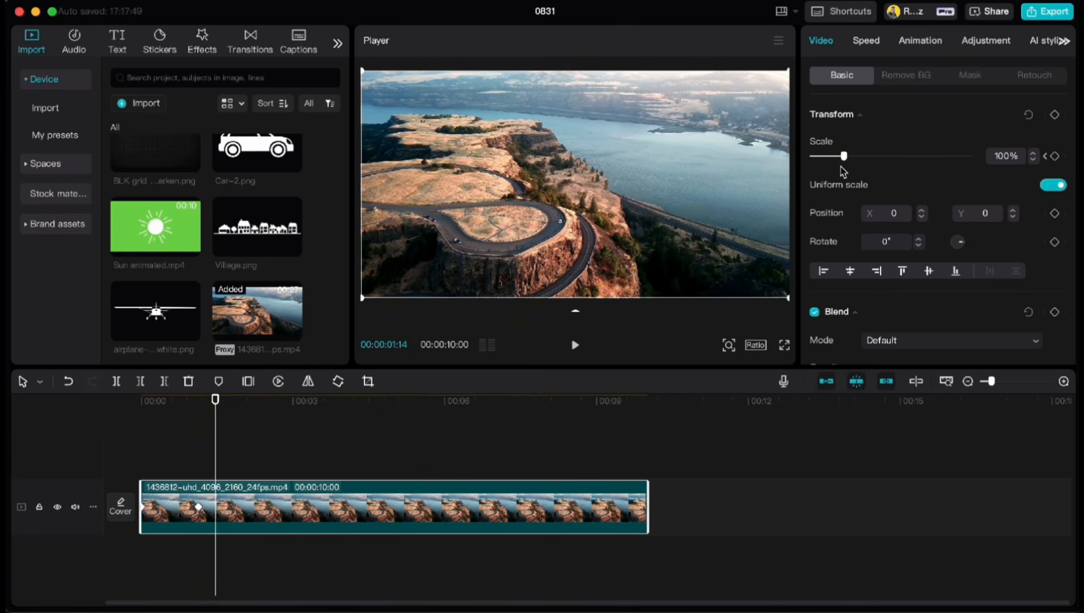
{"action": "left_click_drag", "start_coordinate": [845, 159], "coordinate": [856, 159]}
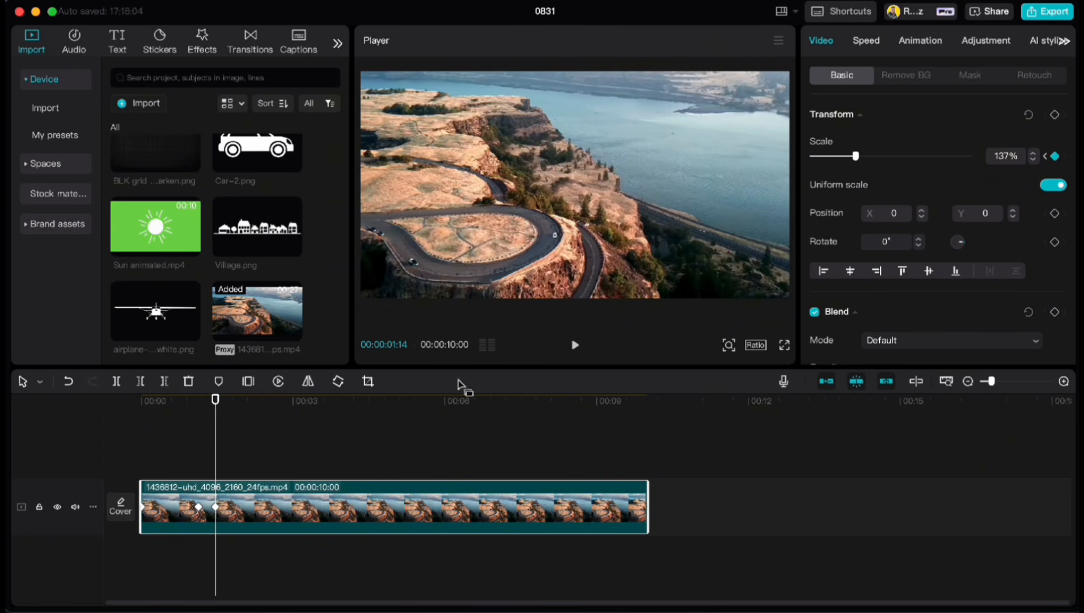
- Hold the zoom with a scale keyframe at 3 seconds 14 frames, and set the scale to 100% at 3 seconds 24 frames
{"action": "left_click_drag", "start_coordinate": [216, 399], "coordinate": [316, 400]}
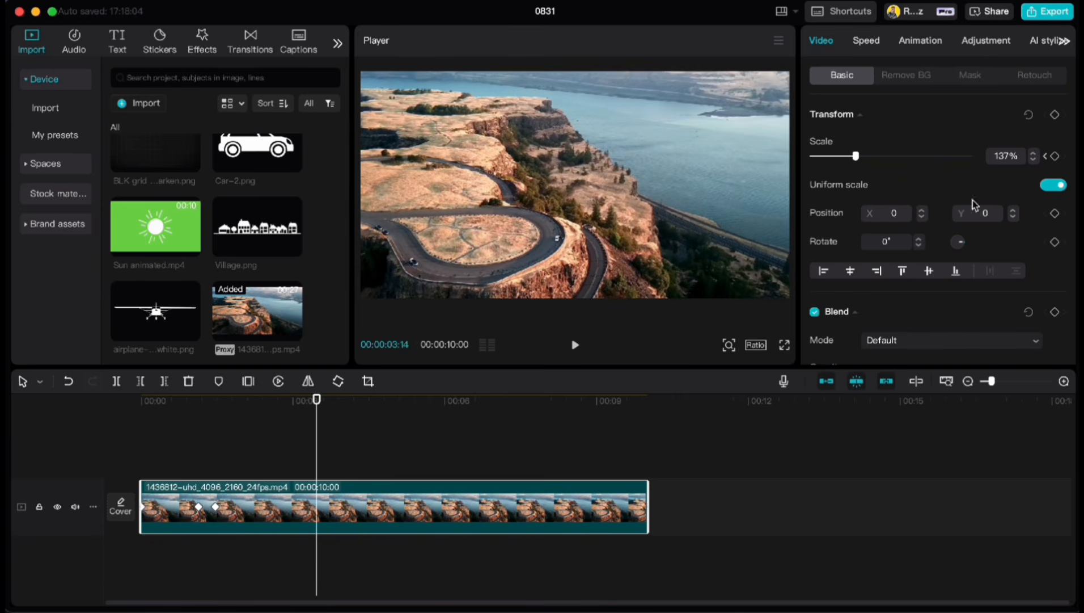
{"action": "left_click", "coordinate": [1055, 157]}
{"action": "left_click_drag", "start_coordinate": [318, 401], "coordinate": [334, 401]}
{"action": "left_click_drag", "start_coordinate": [855, 157], "coordinate": [845, 157]}
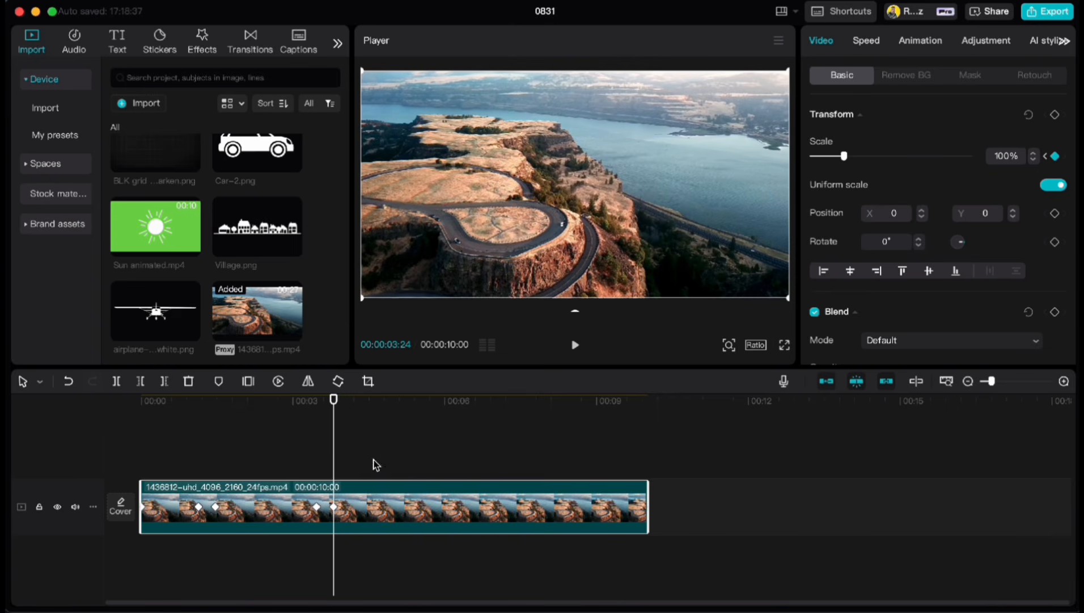
{"action": "left_click", "coordinate": [300, 456]}
{"action": "left_click_drag", "start_coordinate": [297, 410], "coordinate": [140, 395]}
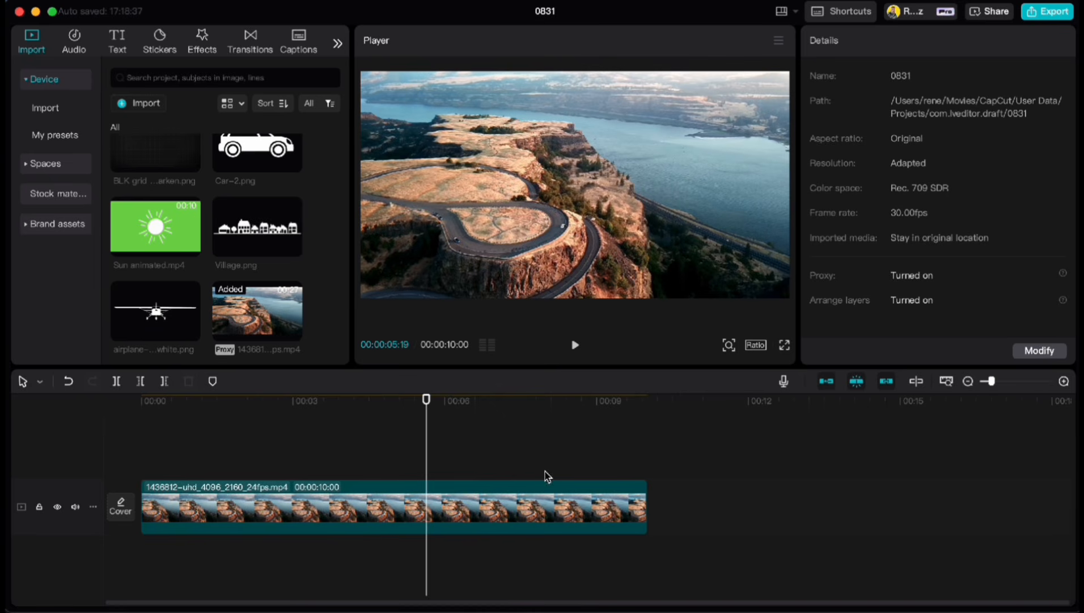
- Add saturation keyframes of 0 to the road clip at its start and at the 1 second 4 frame keyframe
{"action": "left_click", "coordinate": [530, 496]}
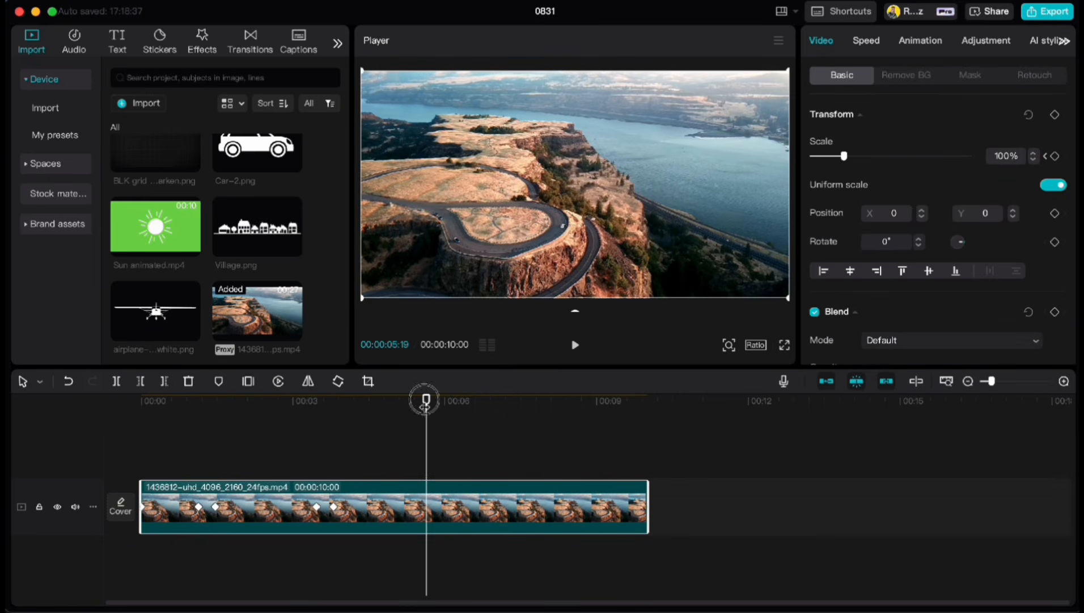
{"action": "left_click_drag", "start_coordinate": [426, 399], "coordinate": [141, 400]}
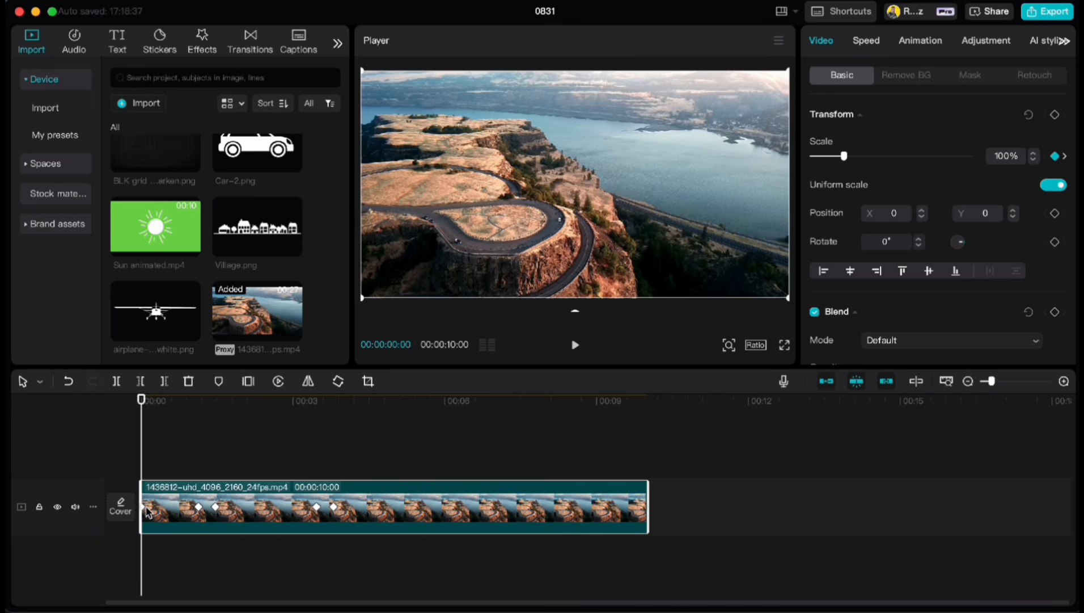
{"action": "left_click", "coordinate": [984, 41]}
{"action": "scroll", "coordinate": [867, 250], "scroll_direction": "down", "scroll_amount": 5}
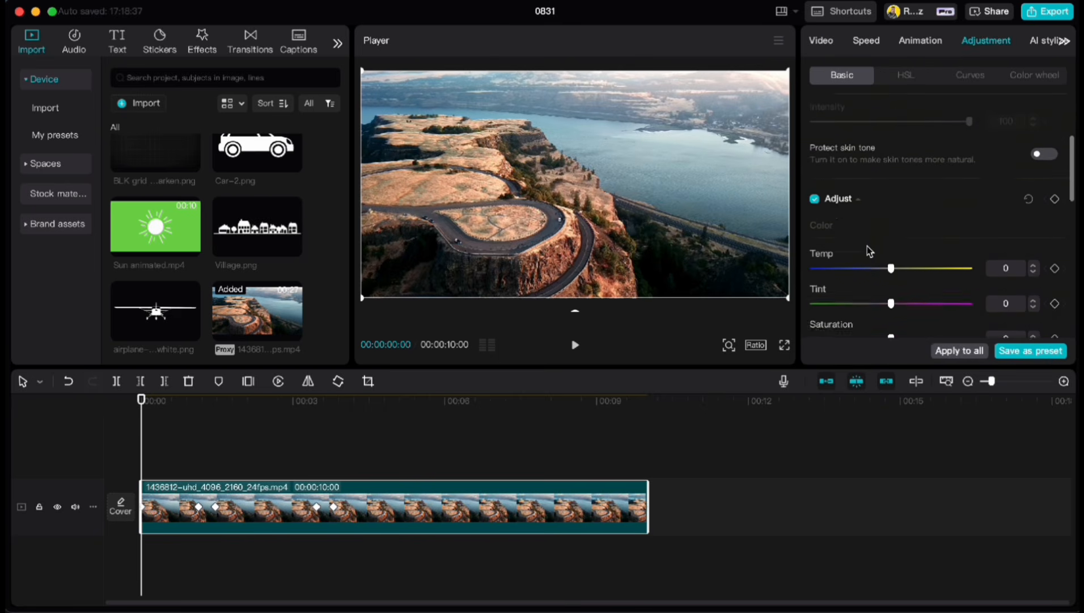
{"action": "scroll", "coordinate": [868, 250], "scroll_direction": "down", "scroll_amount": 3}
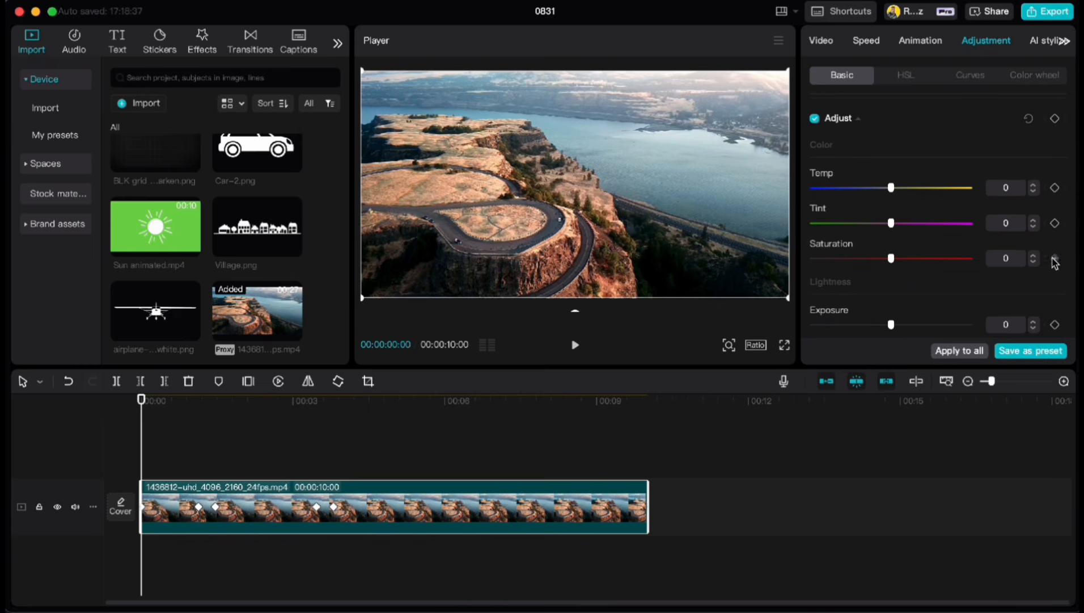
{"action": "left_click", "coordinate": [1055, 259]}
{"action": "left_click_drag", "start_coordinate": [144, 404], "coordinate": [198, 403]}
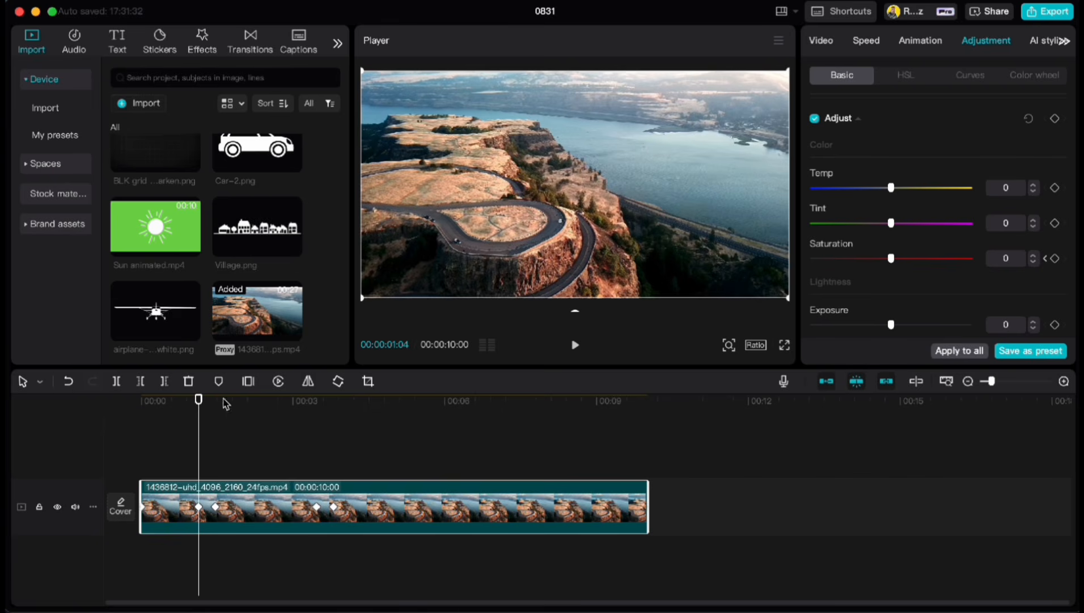
{"action": "left_click", "coordinate": [1055, 258]}
- Set the saturation to -50 at 1 second 14 frames and hold it with a keyframe at 3 seconds 14 frames
{"action": "left_click_drag", "start_coordinate": [199, 402], "coordinate": [215, 400]}
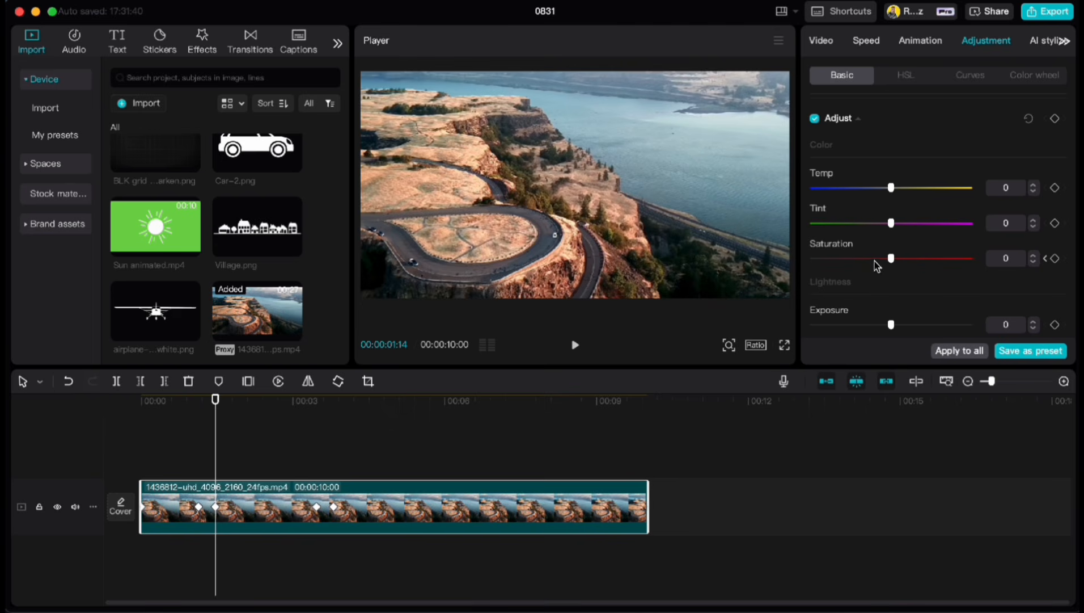
{"action": "left_click_drag", "start_coordinate": [892, 260], "coordinate": [806, 260]}
{"action": "left_click_drag", "start_coordinate": [215, 402], "coordinate": [315, 402]}
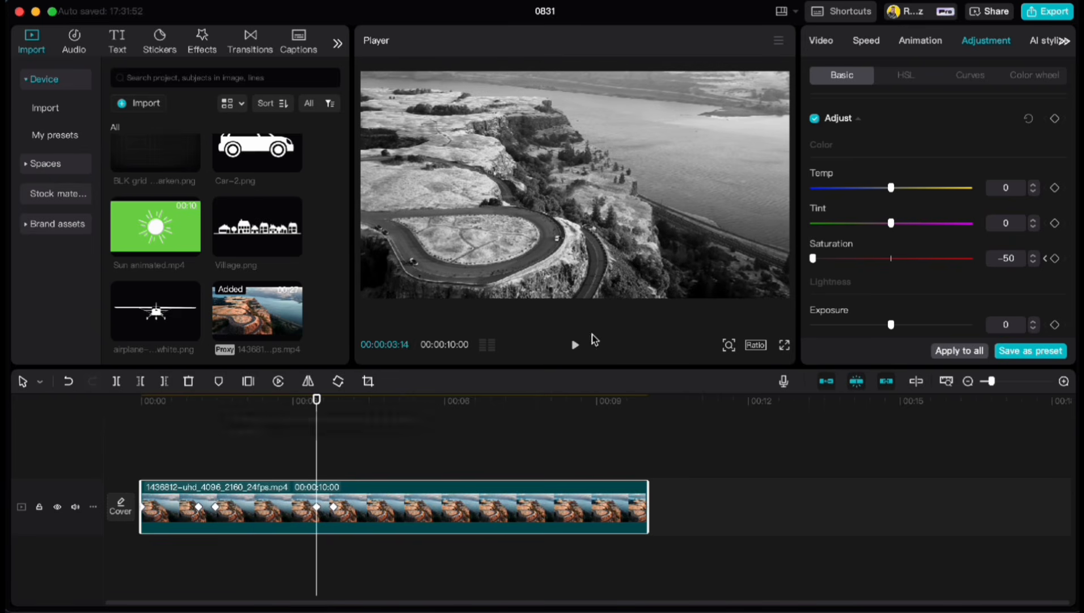
{"action": "left_click", "coordinate": [1056, 259]}
- Set the road clip's saturation to 0 at 3 seconds 24 frames and scrub back to the beginning
{"action": "left_click_drag", "start_coordinate": [317, 403], "coordinate": [334, 404]}
{"action": "left_click_drag", "start_coordinate": [814, 260], "coordinate": [890, 265]}
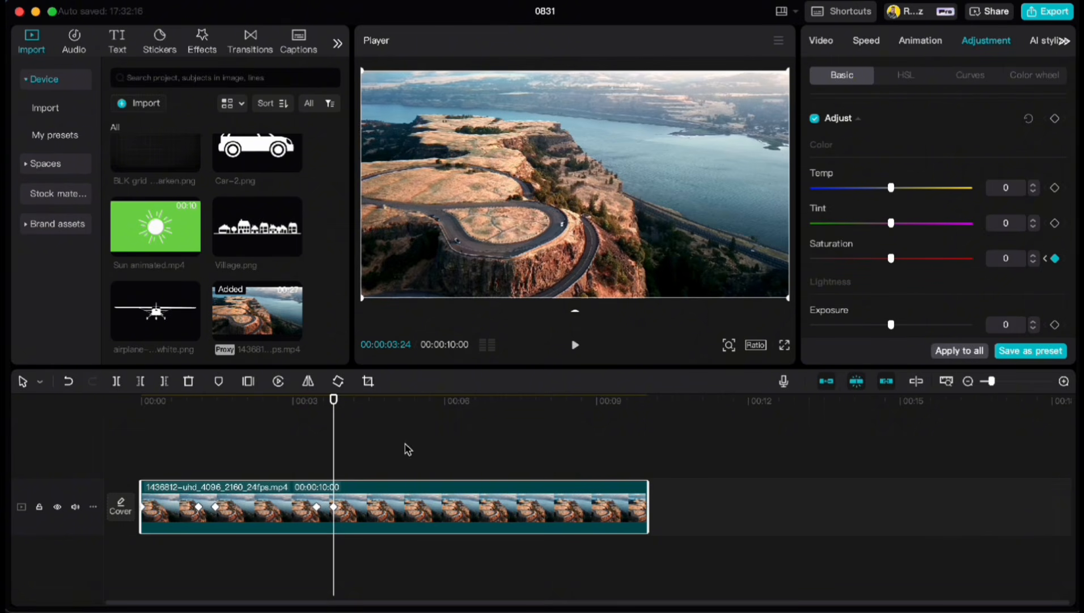
{"action": "left_click", "coordinate": [405, 451]}
{"action": "left_click", "coordinate": [405, 404]}
{"action": "left_click_drag", "start_coordinate": [404, 401], "coordinate": [142, 399]}
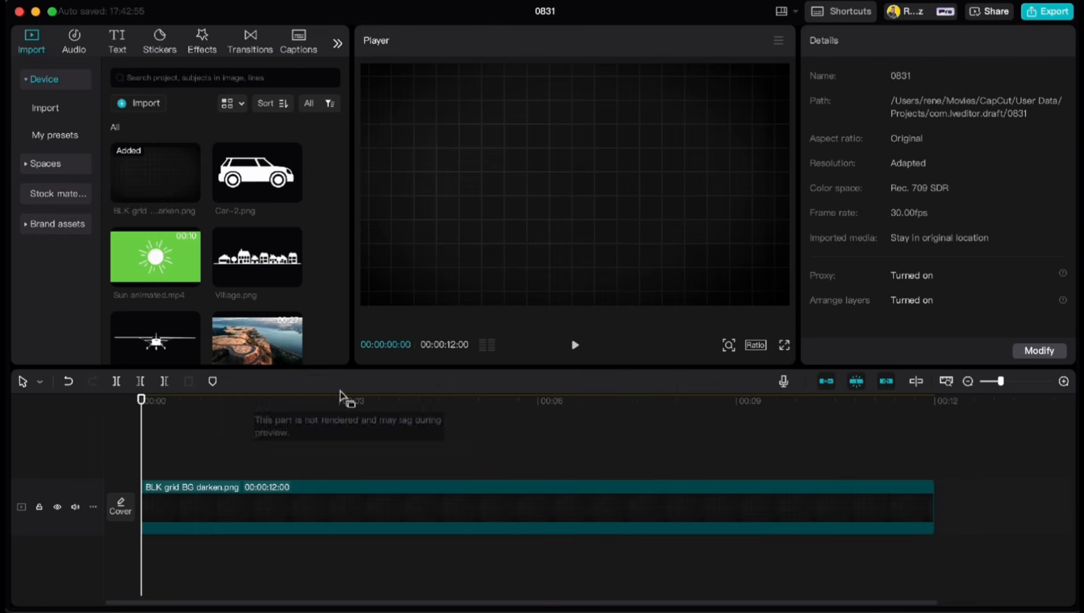
- Add a default text clip at the start of the timeline and replace its text with a single period
{"action": "left_click", "coordinate": [117, 41]}
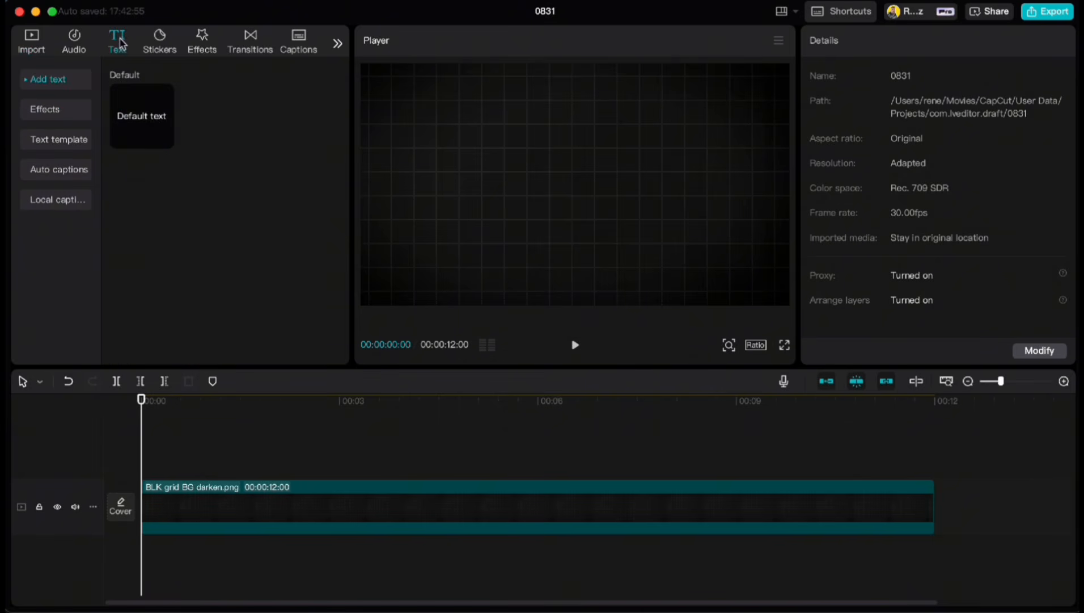
{"action": "left_click", "coordinate": [164, 139]}
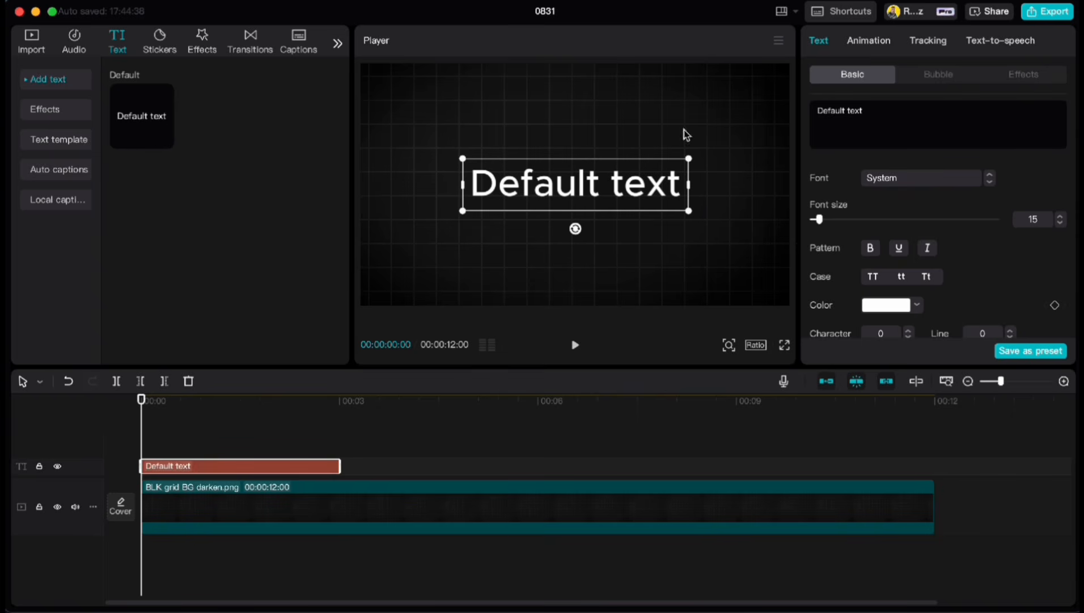
{"action": "triple_click", "coordinate": [873, 117]}
{"action": "key", "text": "BackSpace"}
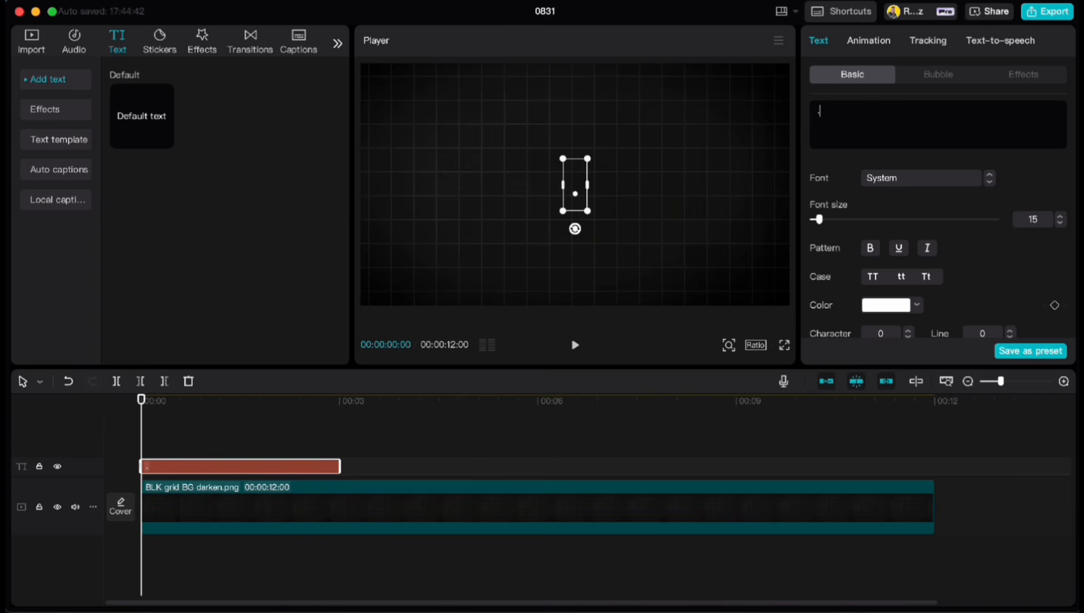
- Set the dot's font size to 100, place it near the frame's left edge, and extend its clip to the background's full 12 seconds
{"action": "left_click_drag", "start_coordinate": [819, 220], "coordinate": [872, 221]}
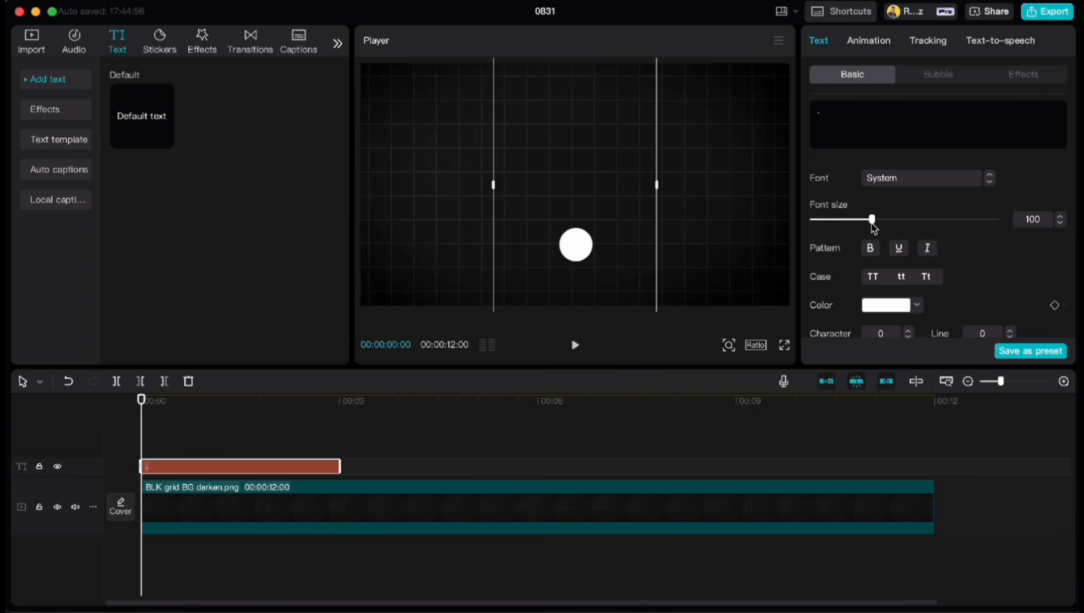
{"action": "left_click_drag", "start_coordinate": [573, 243], "coordinate": [387, 191]}
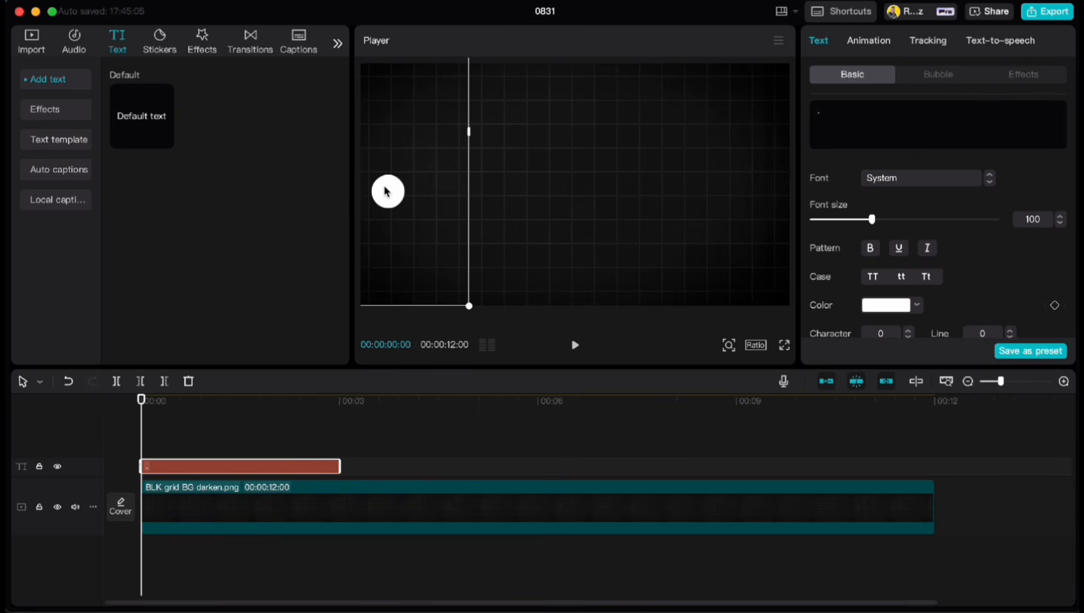
{"action": "left_click_drag", "start_coordinate": [340, 463], "coordinate": [935, 462]}
- Add a position keyframe for the dot at the start and move it across to X 1655, Y 474 at 2 seconds
{"action": "scroll", "coordinate": [935, 243], "scroll_direction": "down", "scroll_amount": 10}
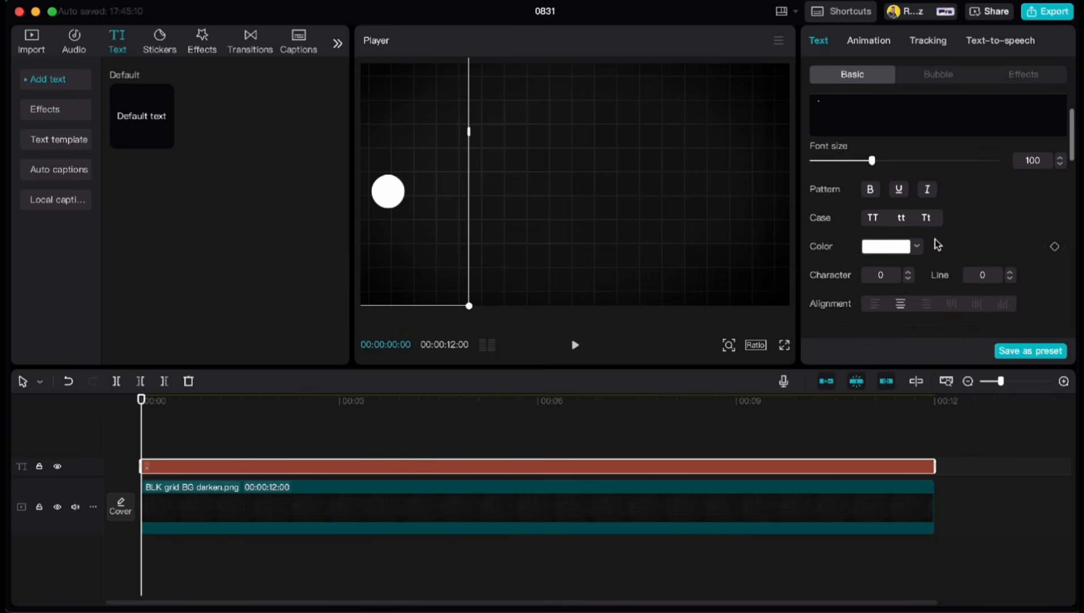
{"action": "scroll", "coordinate": [936, 238], "scroll_direction": "down", "scroll_amount": 3}
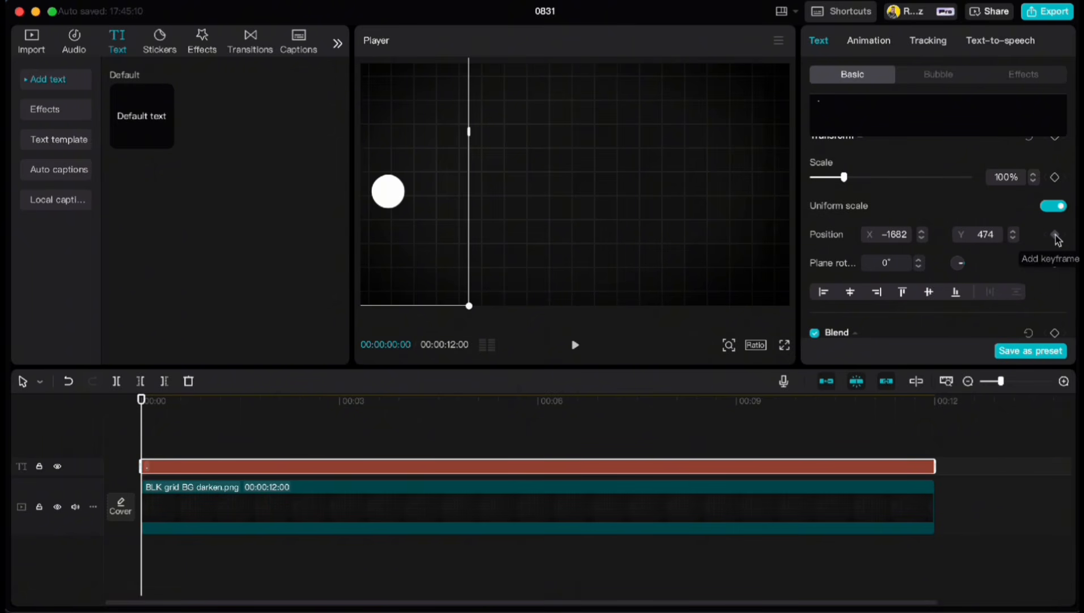
{"action": "left_click", "coordinate": [1056, 235]}
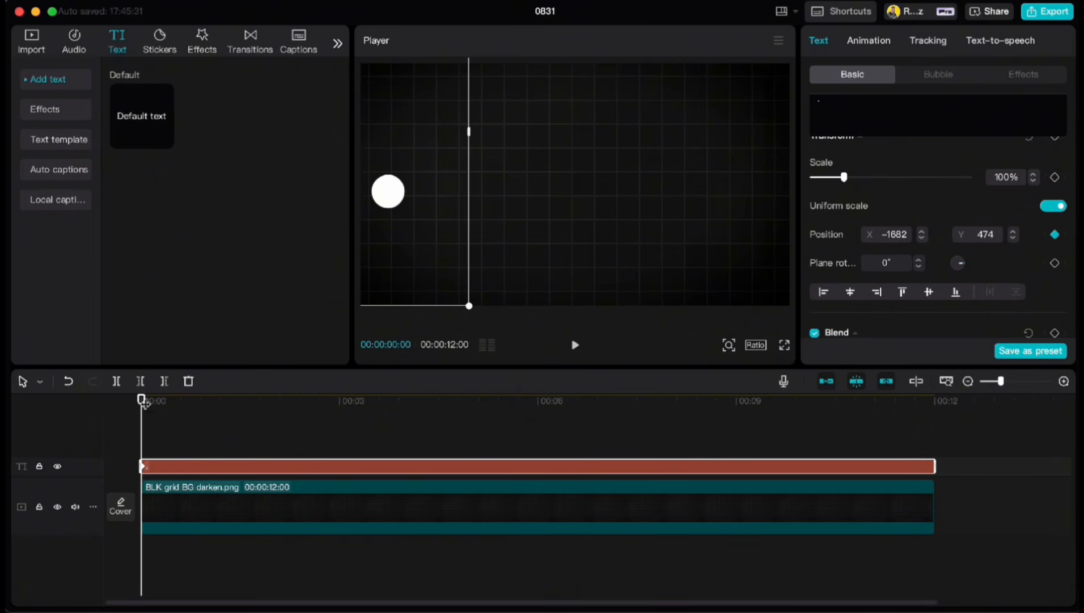
{"action": "left_click_drag", "start_coordinate": [141, 400], "coordinate": [274, 399]}
{"action": "left_click_drag", "start_coordinate": [390, 202], "coordinate": [763, 200]}
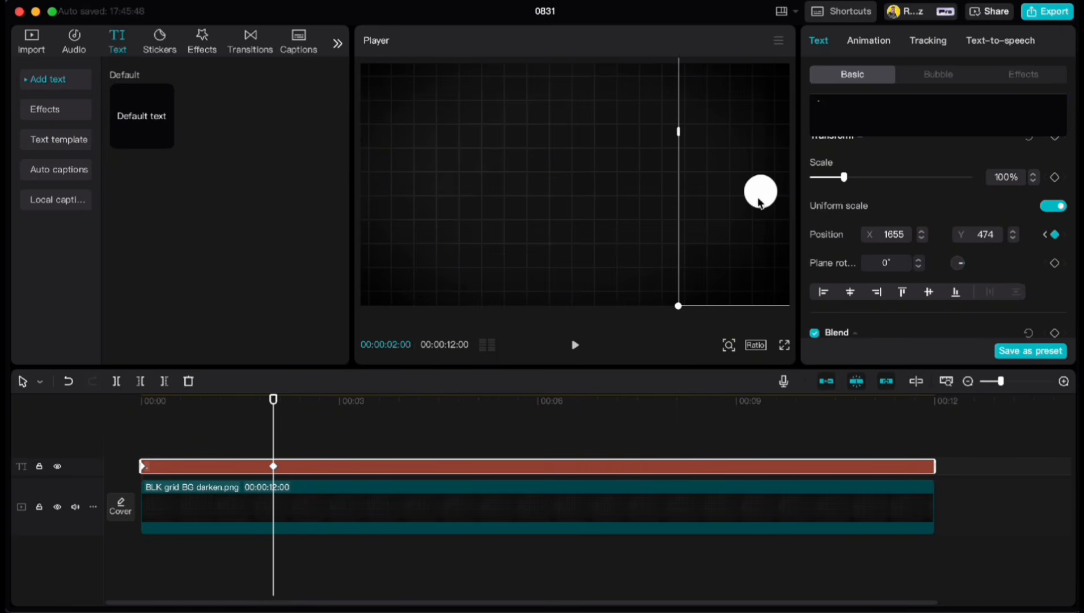
- Move the dot back to the frame's left side at 4 seconds and return the playhead to the start
{"action": "left_click", "coordinate": [274, 400]}
{"action": "left_click_drag", "start_coordinate": [275, 401], "coordinate": [406, 409]}
{"action": "left_click_drag", "start_coordinate": [758, 191], "coordinate": [384, 201]}
{"action": "left_click_drag", "start_coordinate": [406, 398], "coordinate": [141, 397]}
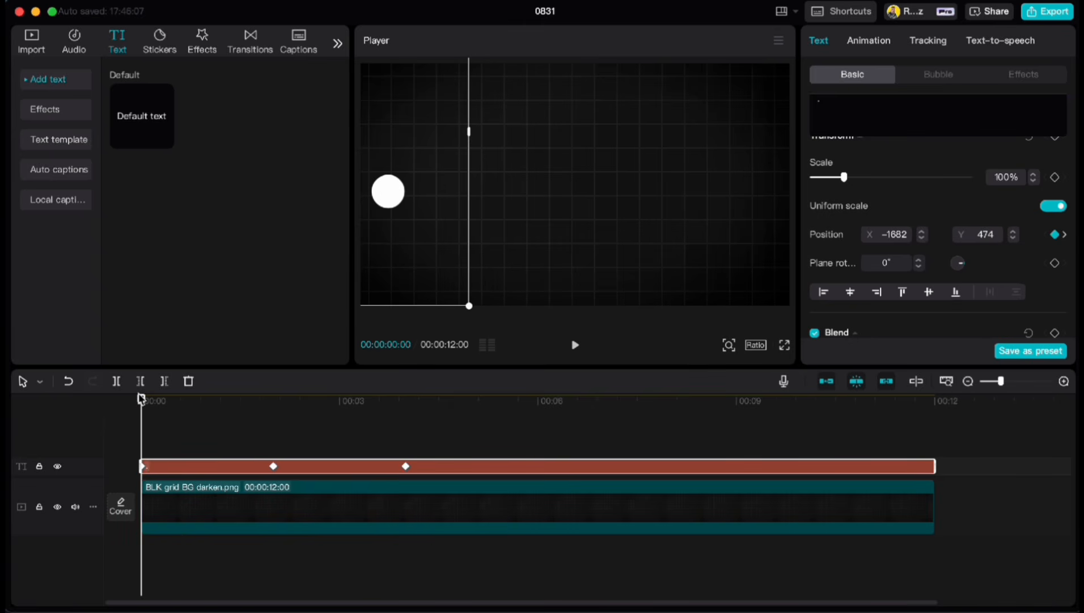
- Duplicate the dot's keyframed text clip at the start and set the copy's color to blue 0090FF
{"action": "key", "text": "super+c"}
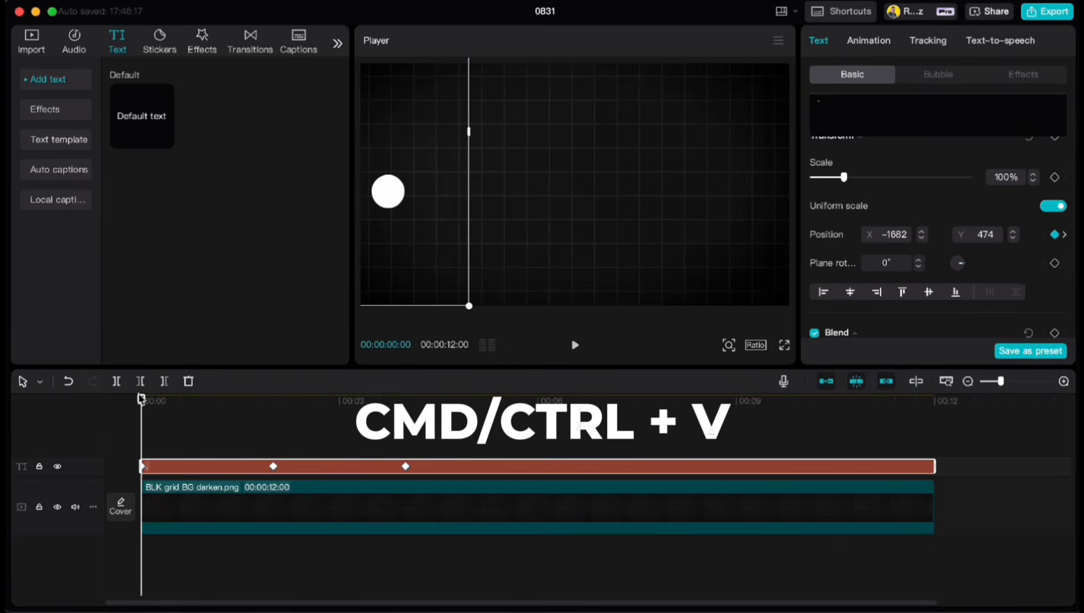
{"action": "key", "text": "super+v"}
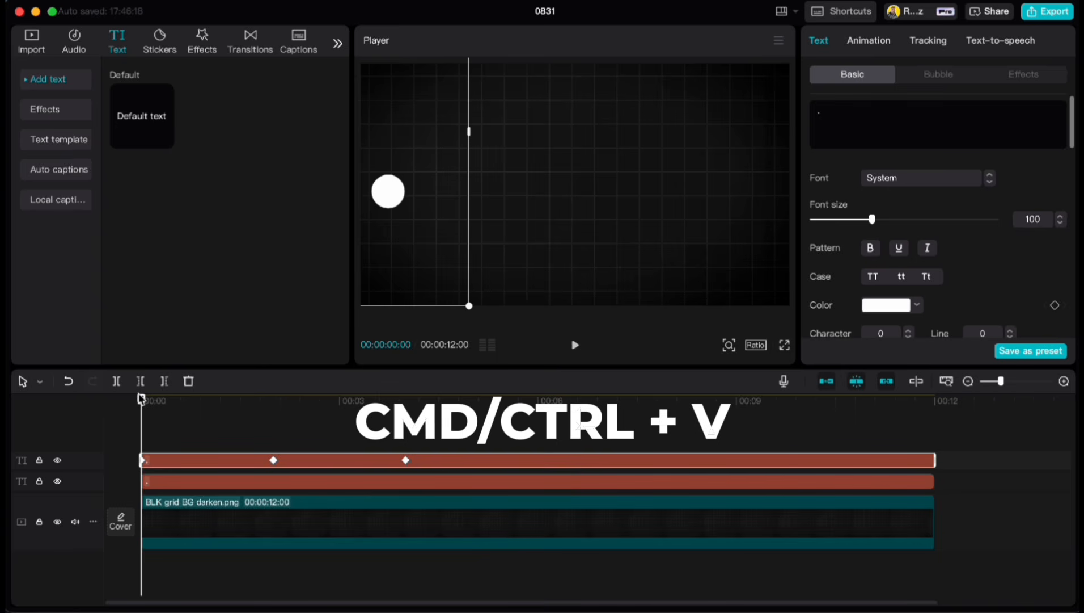
{"action": "left_click", "coordinate": [890, 306]}
{"action": "left_click_drag", "start_coordinate": [898, 342], "coordinate": [997, 314]}
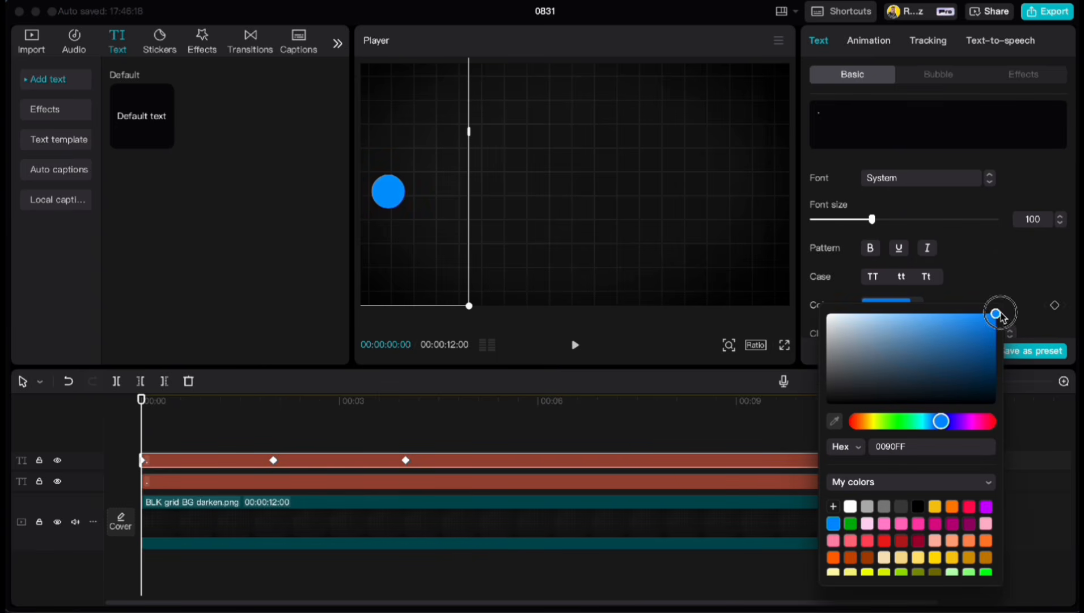
- Set the blue dot's opacity to 0% at the start of the clip and add an opacity keyframe there
{"action": "left_click", "coordinate": [1003, 273]}
{"action": "scroll", "coordinate": [1004, 276], "scroll_direction": "down", "scroll_amount": 10}
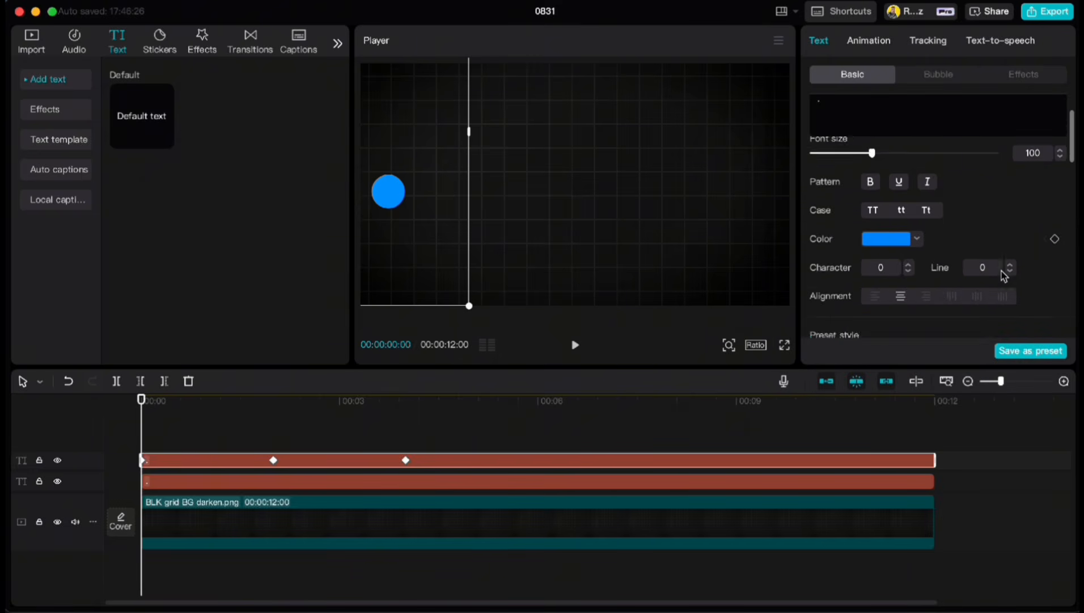
{"action": "scroll", "coordinate": [1004, 276], "scroll_direction": "down", "scroll_amount": 3}
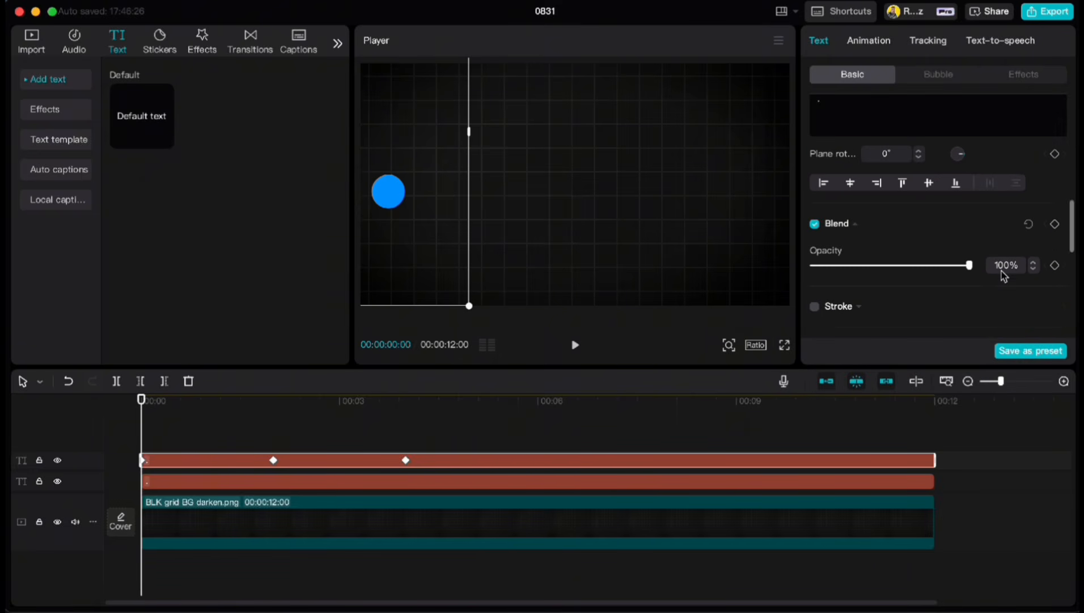
{"action": "left_click_drag", "start_coordinate": [969, 265], "coordinate": [811, 267]}
{"action": "left_click", "coordinate": [1055, 266]}
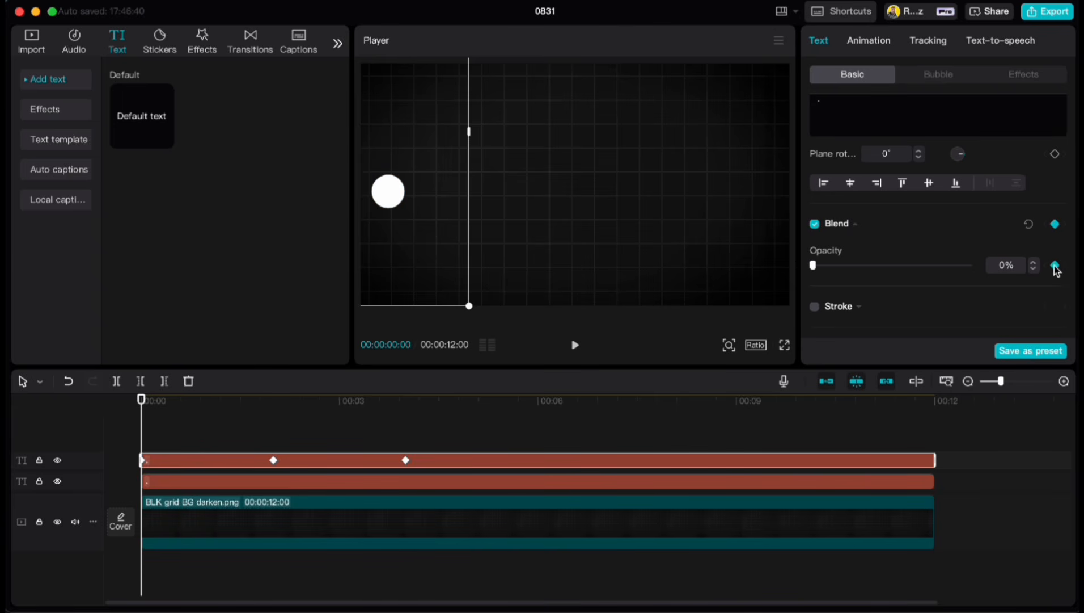
- Raise the blue dot's opacity to 100% at 2 seconds and add another opacity keyframe at 4 seconds
{"action": "left_click_drag", "start_coordinate": [142, 400], "coordinate": [271, 413]}
{"action": "left_click_drag", "start_coordinate": [815, 266], "coordinate": [980, 264]}
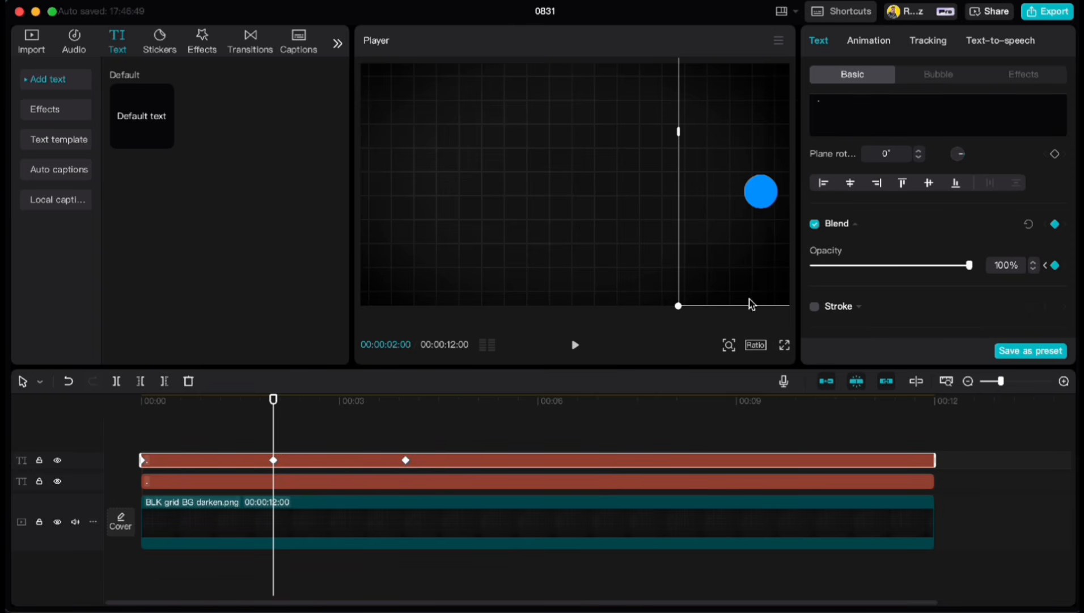
{"action": "left_click_drag", "start_coordinate": [274, 399], "coordinate": [406, 399]}
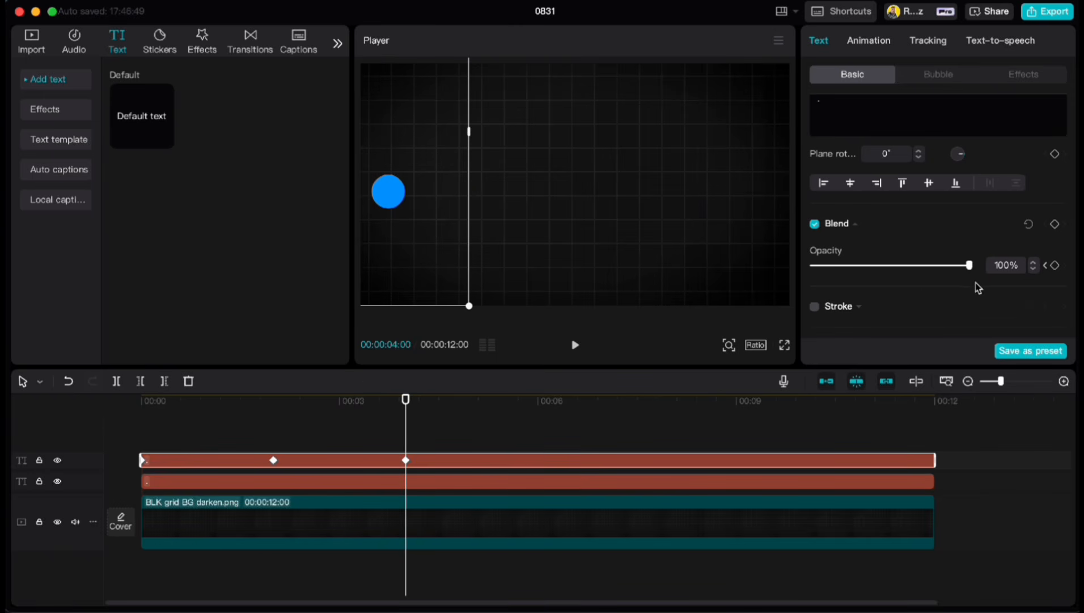
{"action": "left_click", "coordinate": [1055, 266]}
- Play the project from the start to check the dot's color change while it moves
{"action": "left_click", "coordinate": [340, 421]}
{"action": "left_click", "coordinate": [341, 400]}
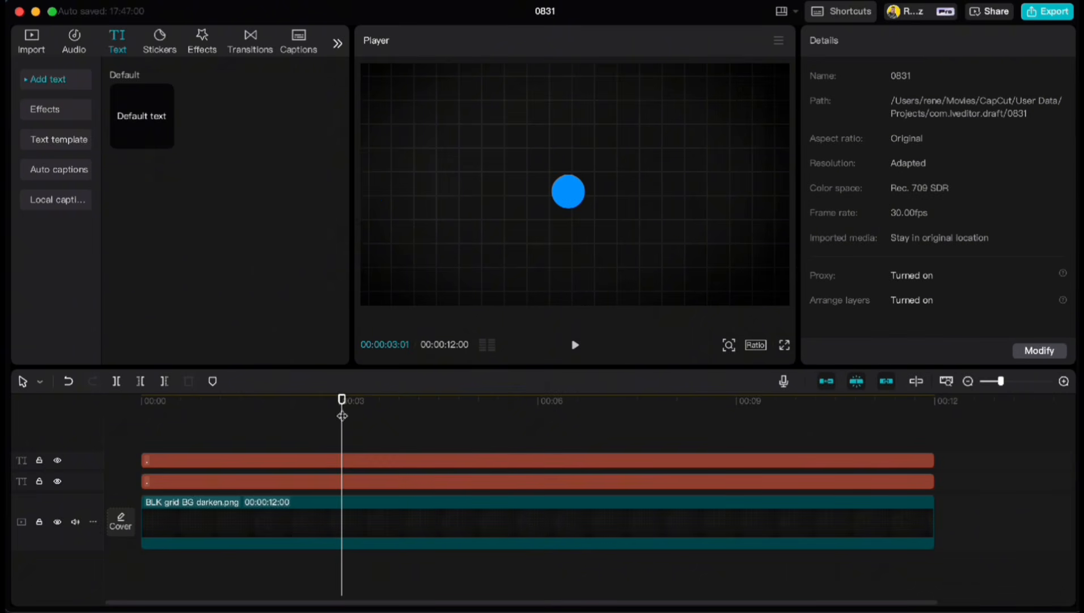
{"action": "left_click_drag", "start_coordinate": [342, 400], "coordinate": [141, 400]}
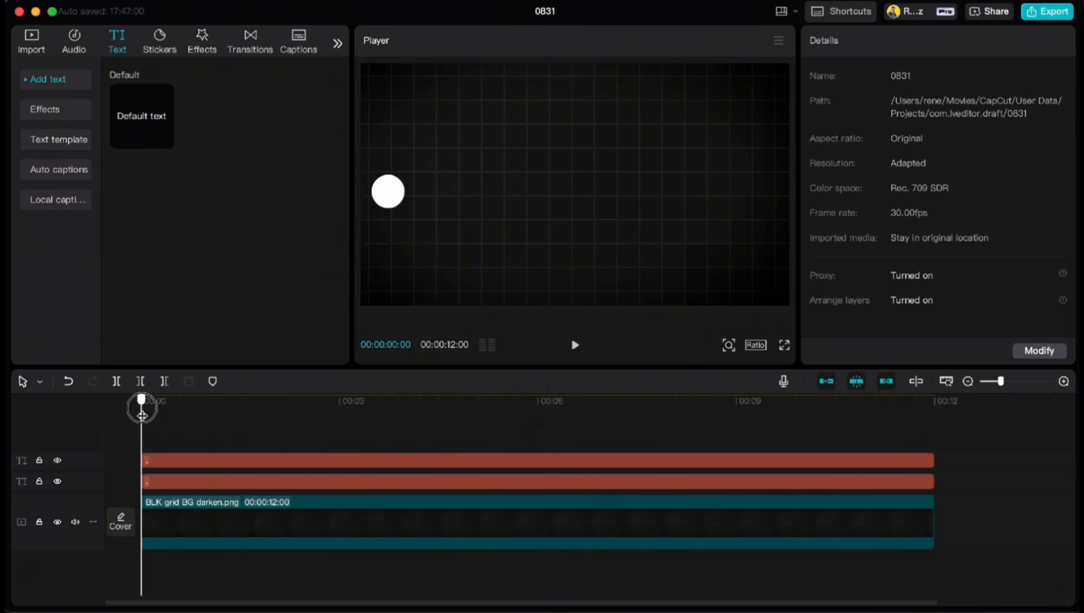
{"action": "key", "text": "space"}
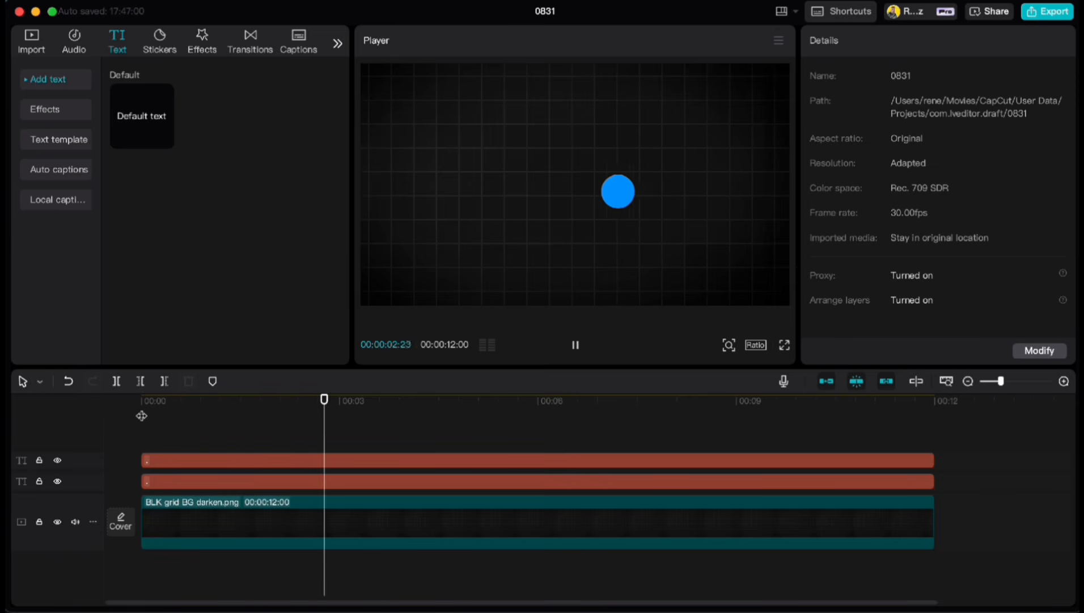
{"action": "key", "text": "space"}
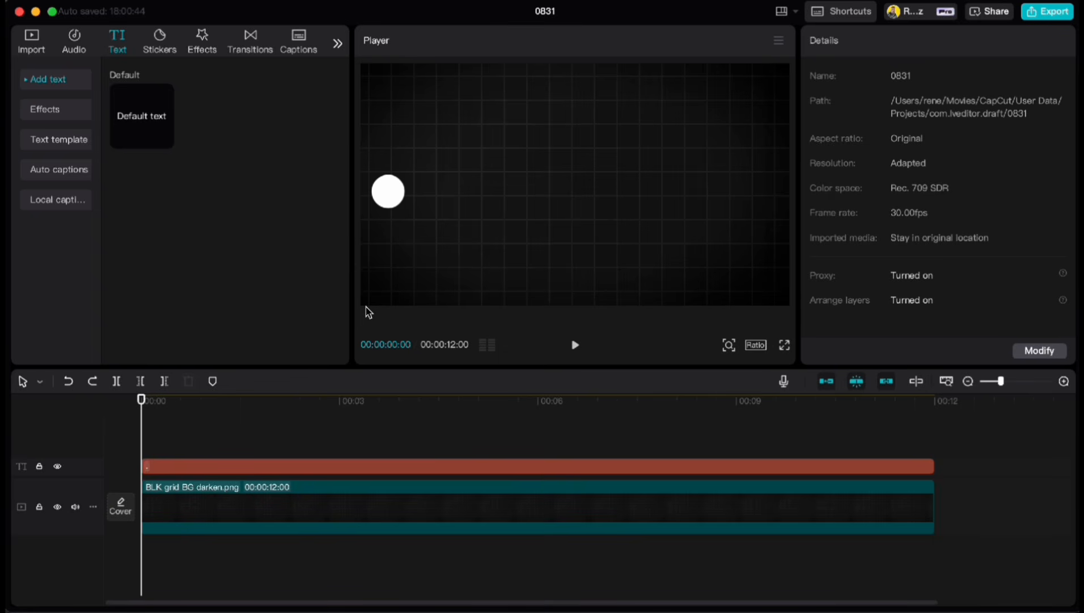
- Inspect the white dot clip's keyframes and play its side-to-side movement from the start
{"action": "left_click", "coordinate": [229, 467]}
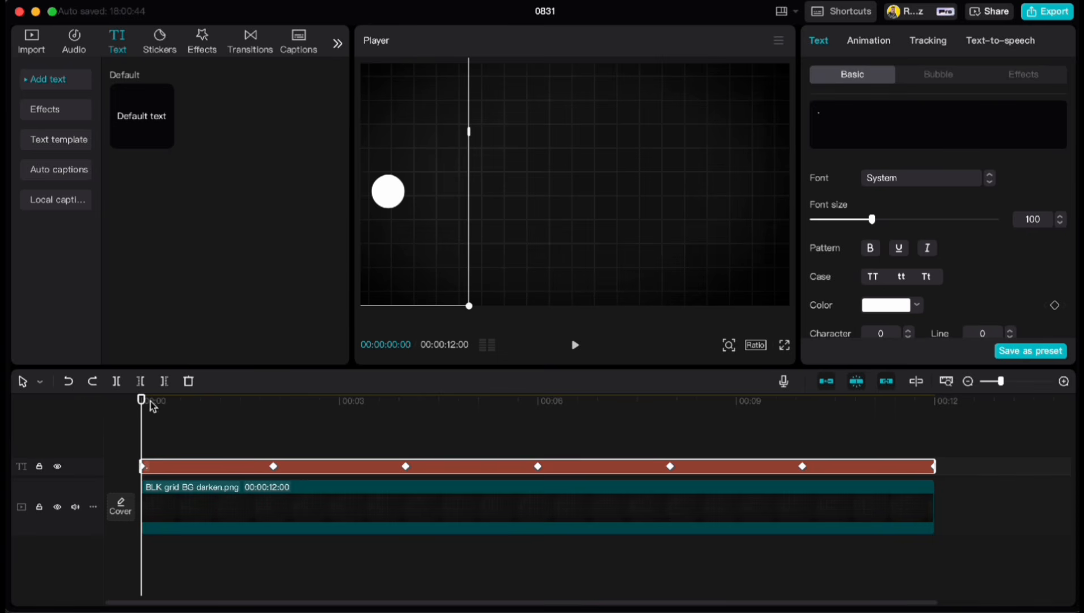
{"action": "mouse_move", "coordinate": [142, 399]}
{"action": "left_mouse_down"}
{"action": "mouse_move", "coordinate": [260, 422]}
{"action": "mouse_move", "coordinate": [537, 438]}
{"action": "mouse_move", "coordinate": [509, 445]}
{"action": "mouse_move", "coordinate": [346, 425]}
{"action": "mouse_move", "coordinate": [279, 400]}
{"action": "mouse_move", "coordinate": [126, 401]}
{"action": "left_mouse_up"}
{"action": "left_click", "coordinate": [376, 438]}
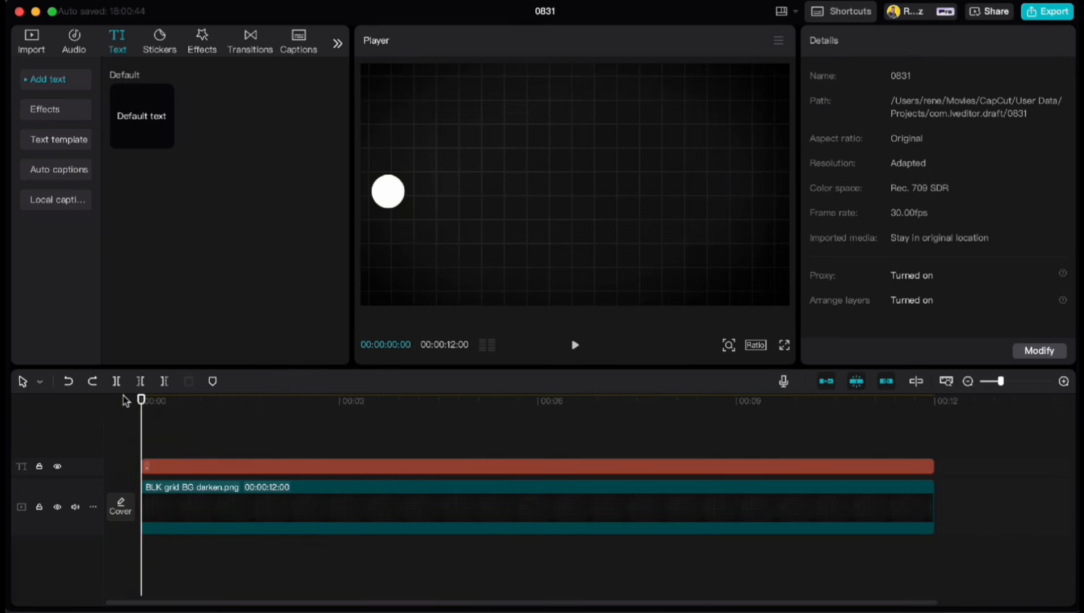
{"action": "key", "text": "space"}
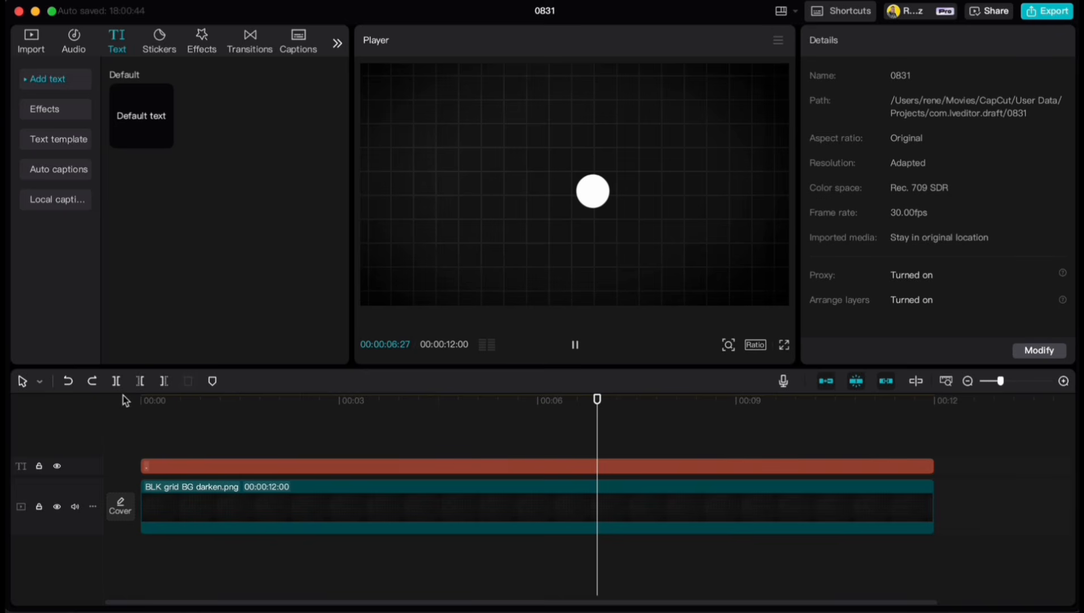
{"action": "key", "text": "space"}
- Show the white dot clip's keyframe animation graph and go to the first X position keyframe
{"action": "right_click", "coordinate": [566, 467]}
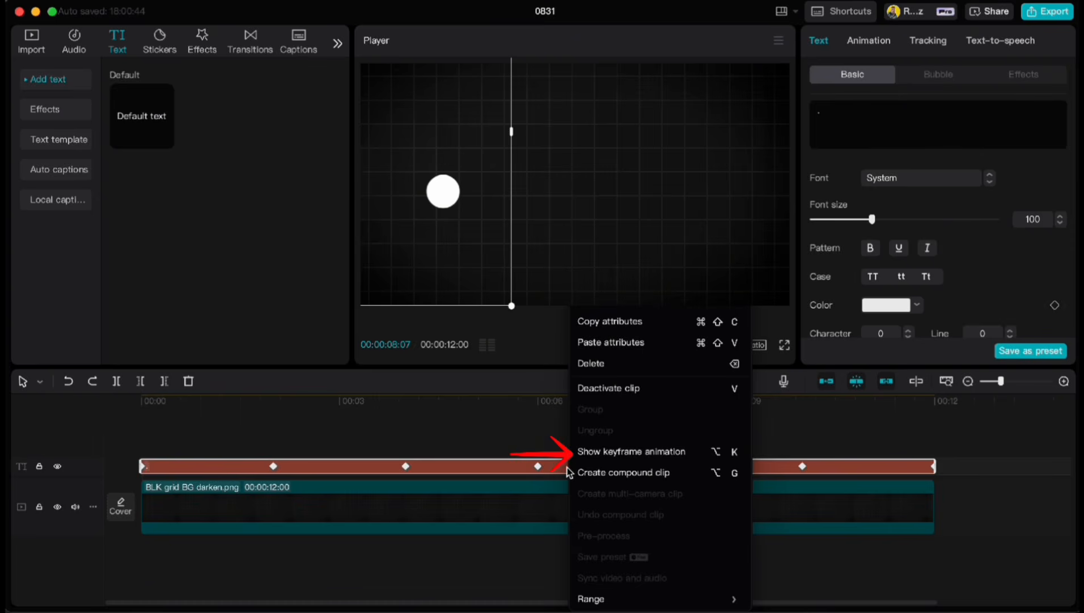
{"action": "left_click", "coordinate": [602, 452]}
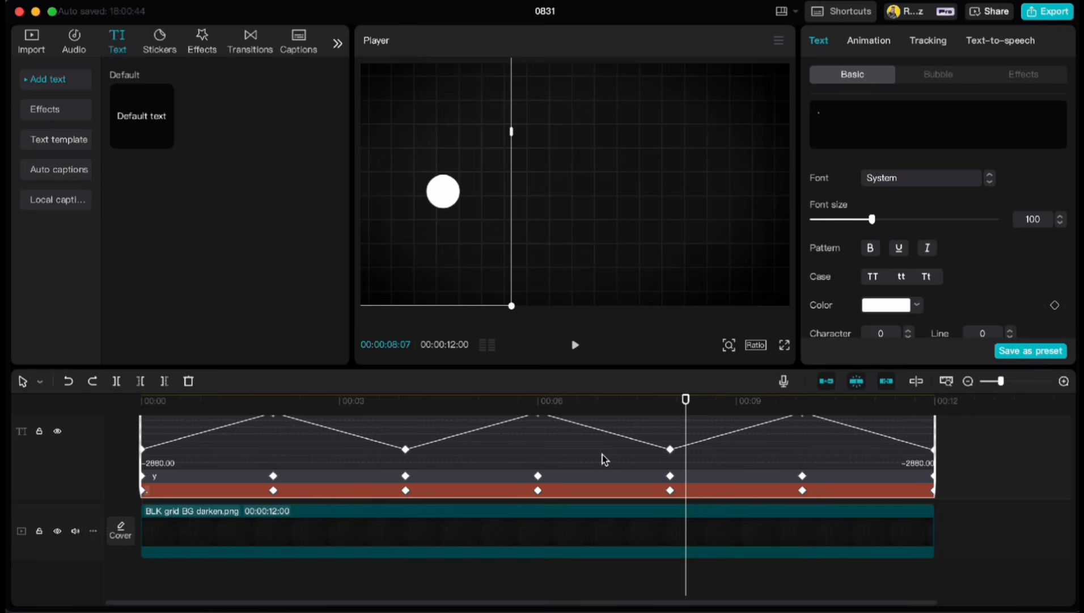
{"action": "scroll", "coordinate": [602, 455], "scroll_direction": "up", "scroll_amount": 3}
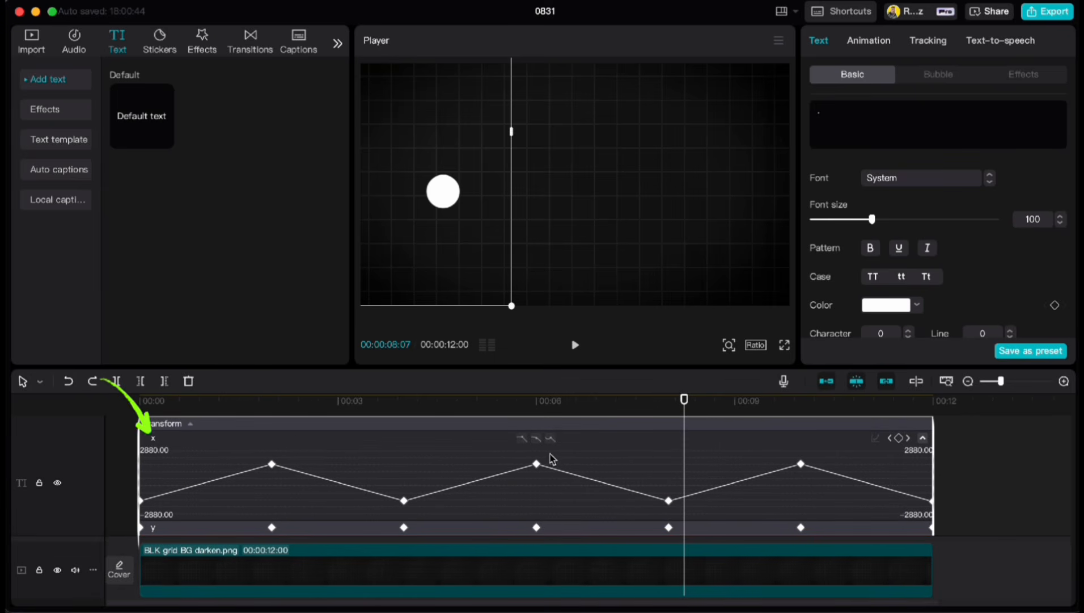
{"action": "left_click", "coordinate": [296, 441]}
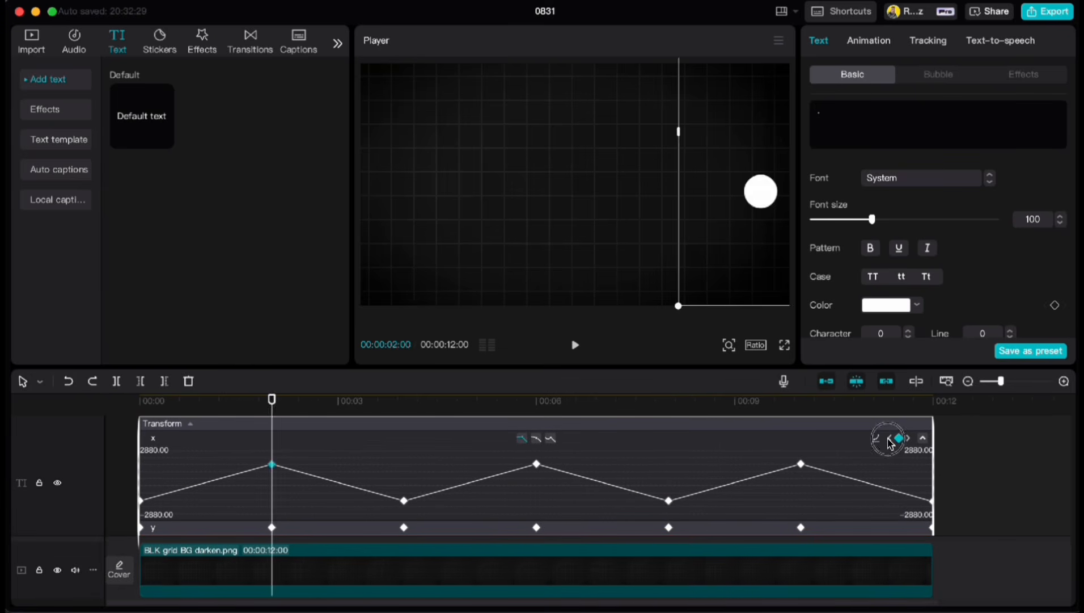
{"action": "left_click", "coordinate": [889, 438]}
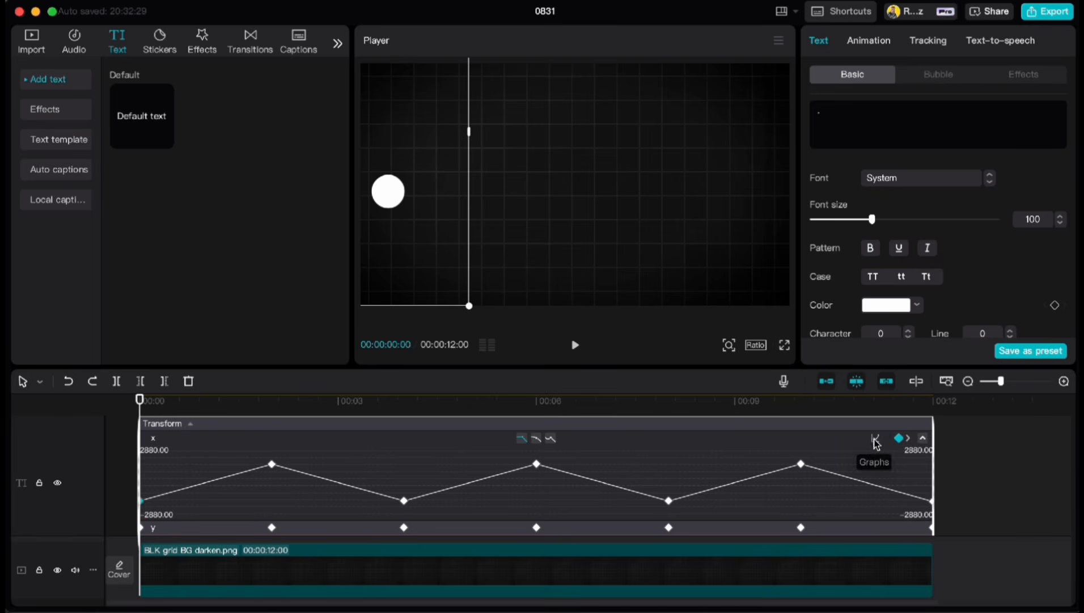
- Apply the smooth curve to the dot's X position keyframes at 0, 2, 4 and 6 seconds
{"action": "left_click", "coordinate": [537, 440]}
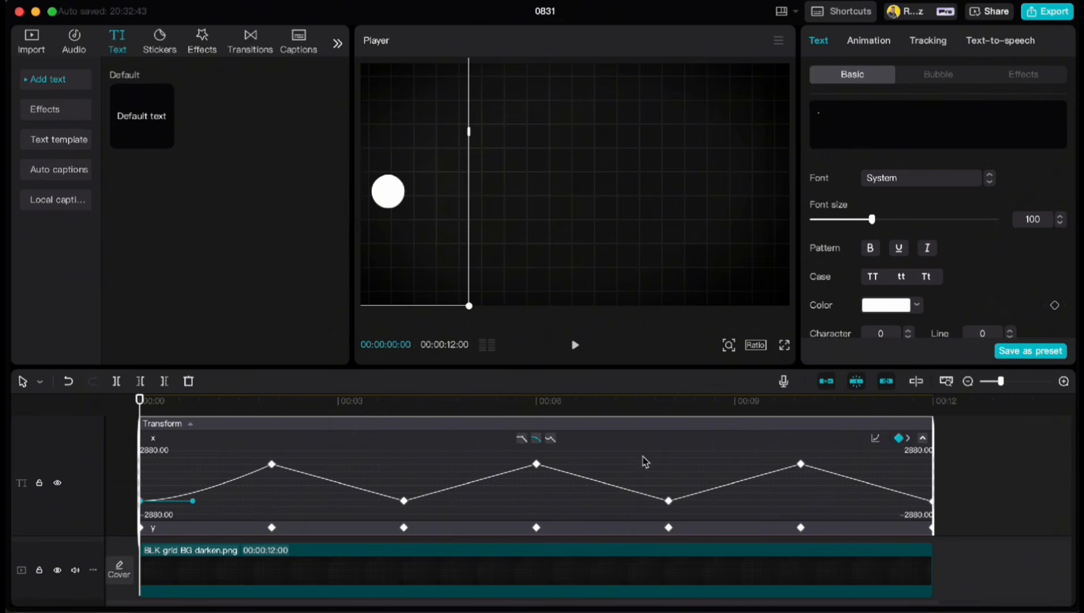
{"action": "left_click", "coordinate": [908, 438]}
{"action": "left_click", "coordinate": [522, 438]}
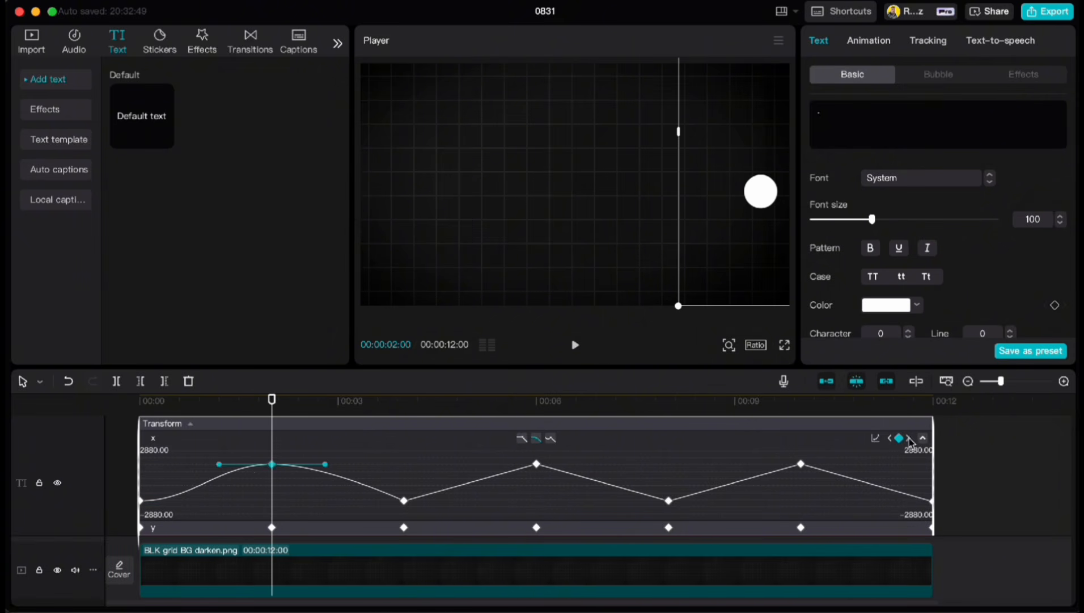
{"action": "left_click", "coordinate": [908, 438]}
{"action": "left_click", "coordinate": [537, 439]}
{"action": "left_click", "coordinate": [908, 438]}
{"action": "left_click", "coordinate": [536, 439]}
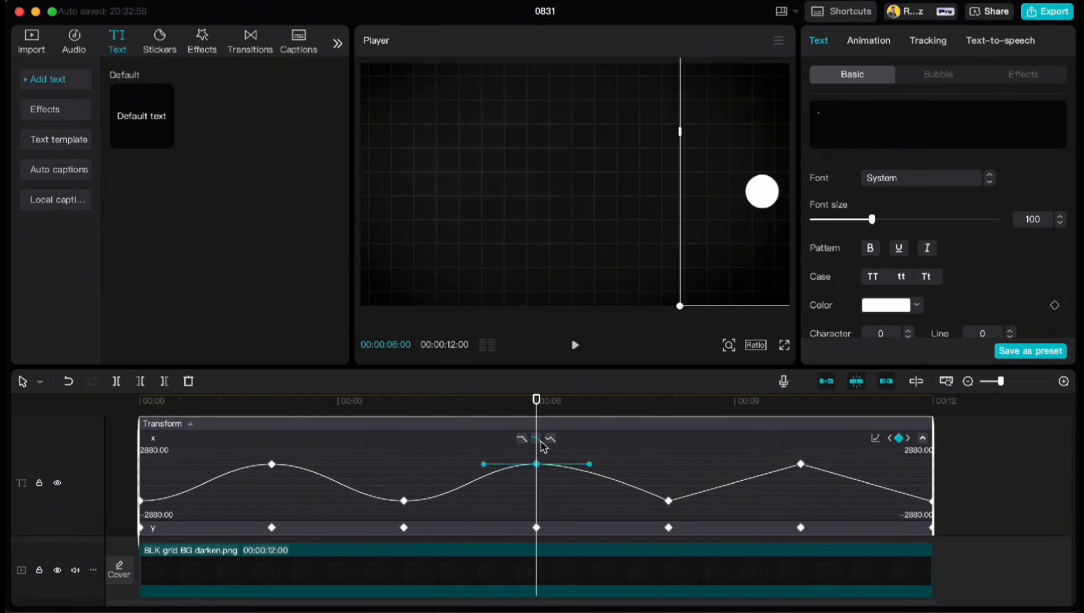
- Smooth the dot's remaining X position keyframes at 8, 10 and 12 seconds
{"action": "left_click", "coordinate": [908, 438]}
{"action": "left_click", "coordinate": [537, 440]}
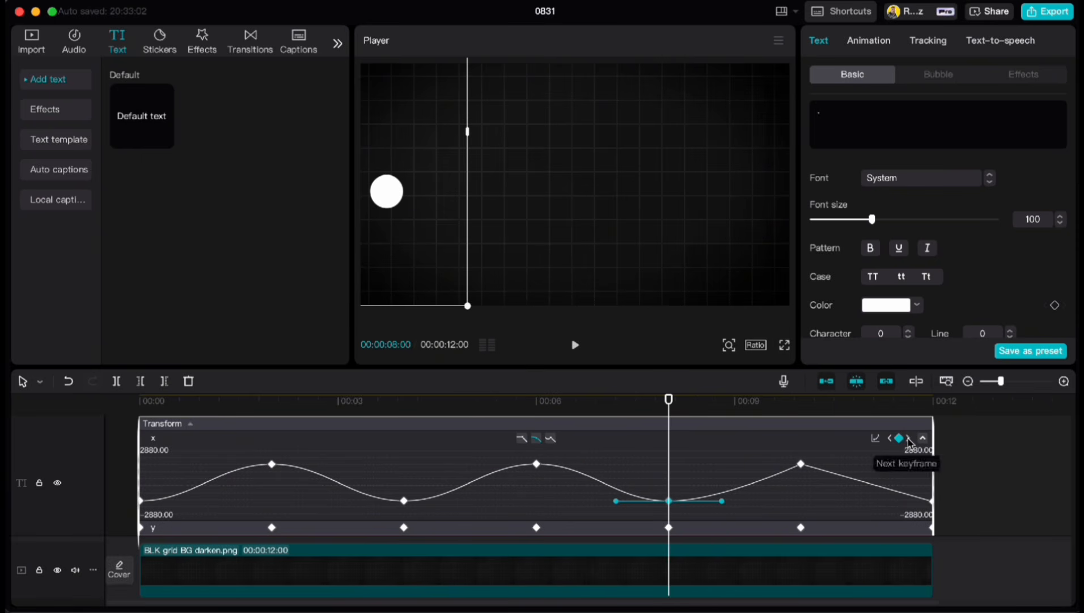
{"action": "left_click", "coordinate": [909, 438]}
{"action": "left_click", "coordinate": [536, 439]}
{"action": "left_click", "coordinate": [909, 440]}
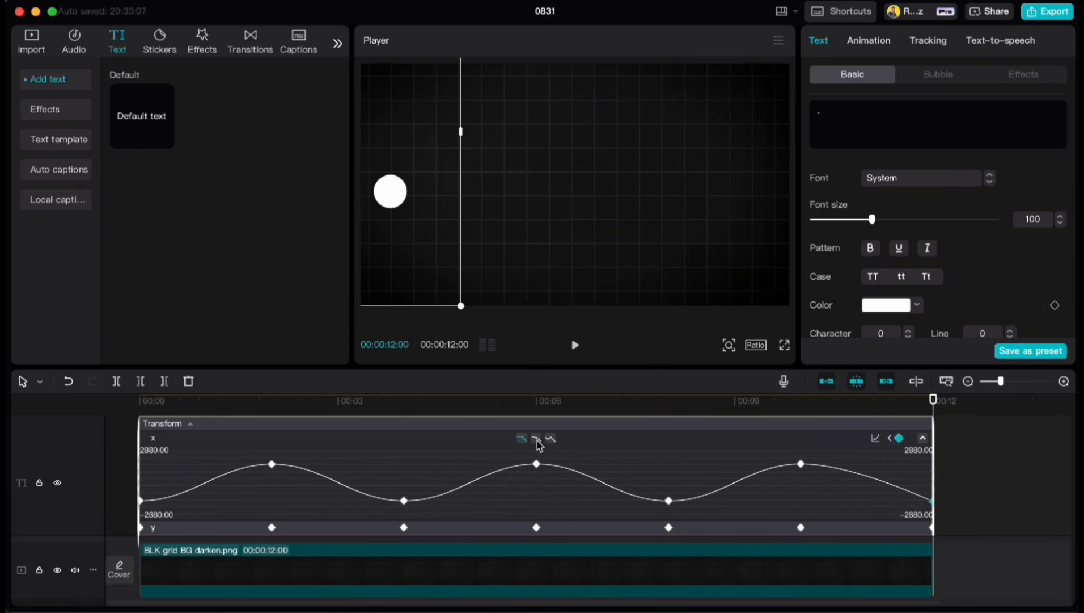
{"action": "left_click", "coordinate": [537, 441]}
- Hide the dot clip's keyframe animation graph and return the playhead to the start
{"action": "right_click", "coordinate": [645, 476]}
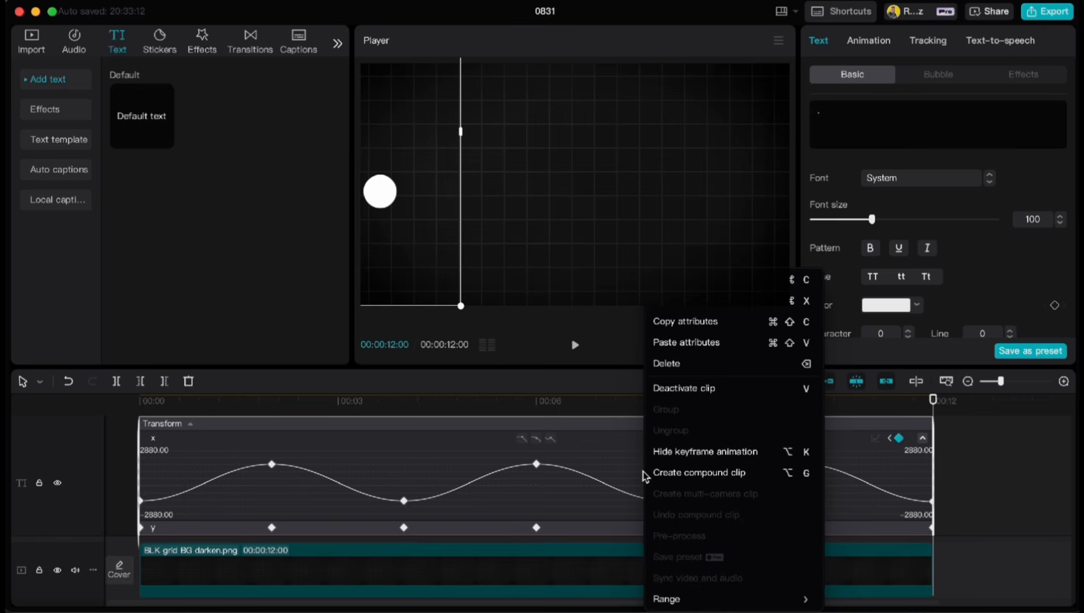
{"action": "left_click", "coordinate": [659, 451]}
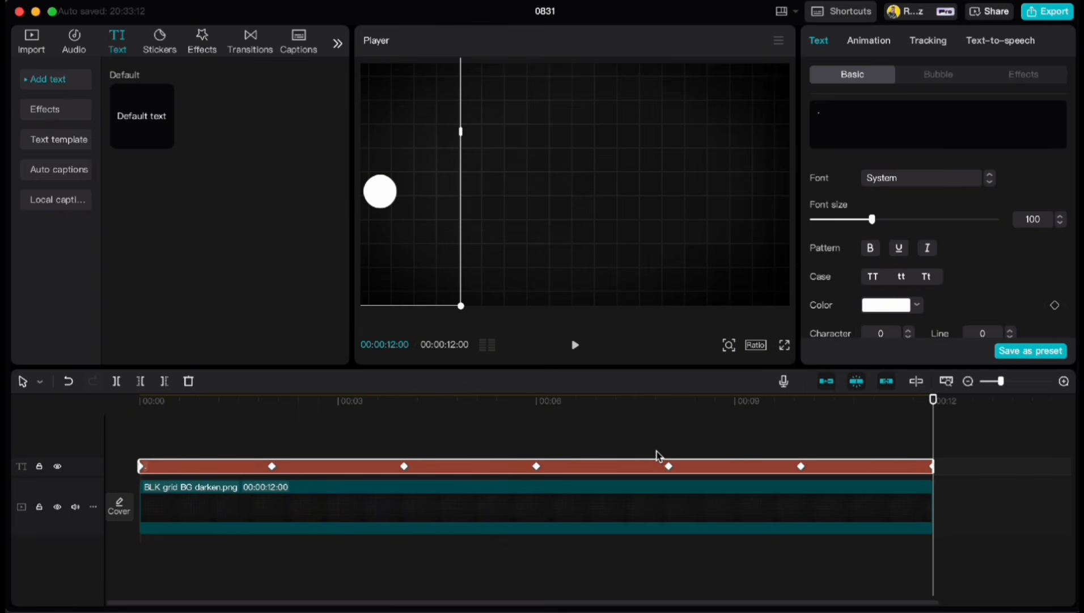
{"action": "left_click", "coordinate": [637, 445]}
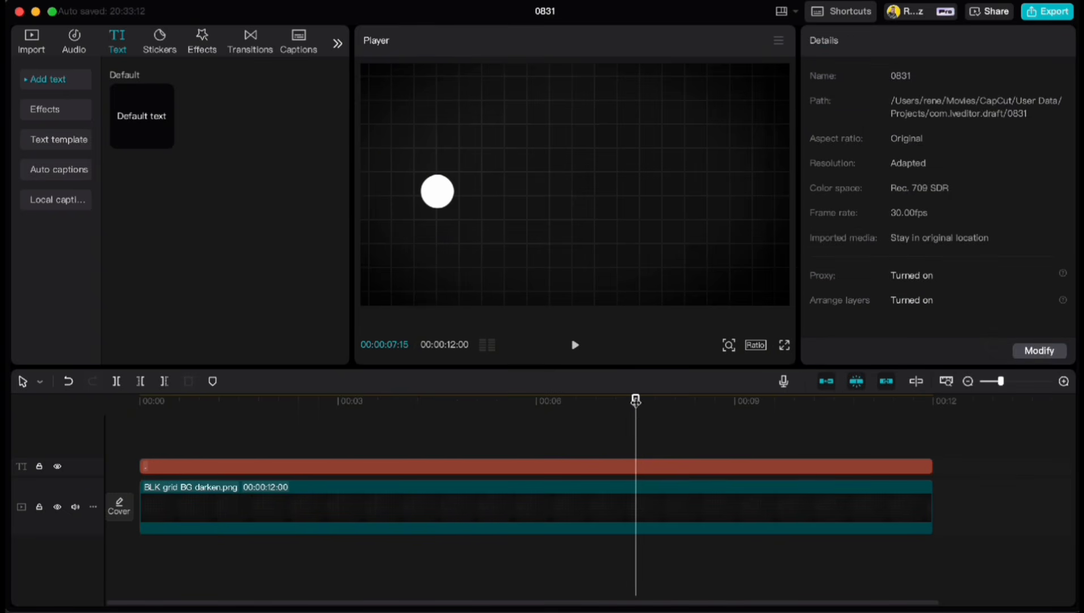
{"action": "left_click_drag", "start_coordinate": [636, 402], "coordinate": [140, 413]}
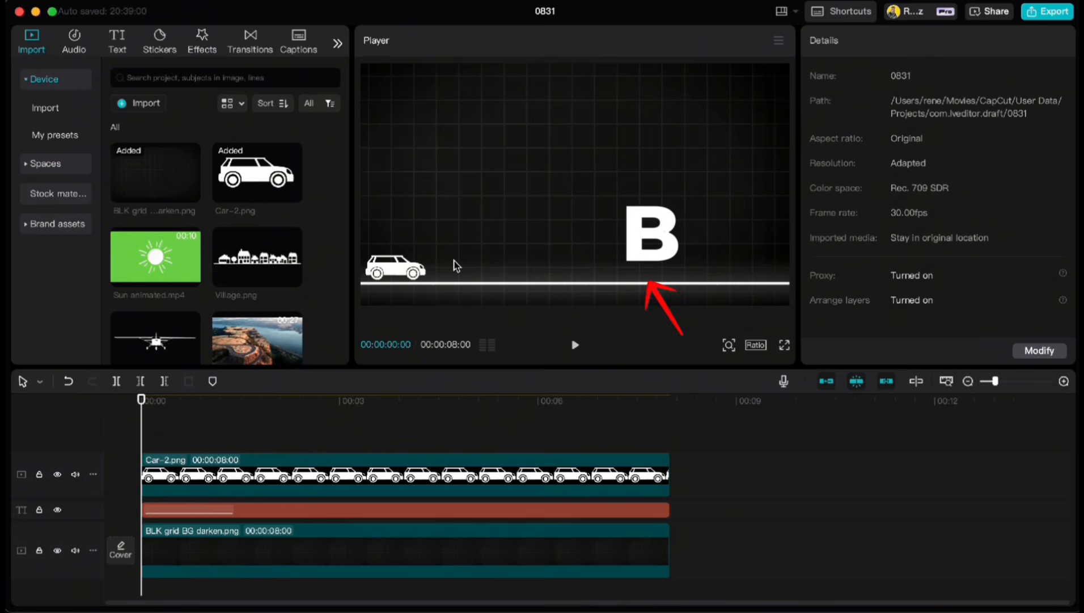
- Add a position keyframe for the car at the start and move it along the road to point B at about 2.5 seconds
{"action": "left_click", "coordinate": [393, 479]}
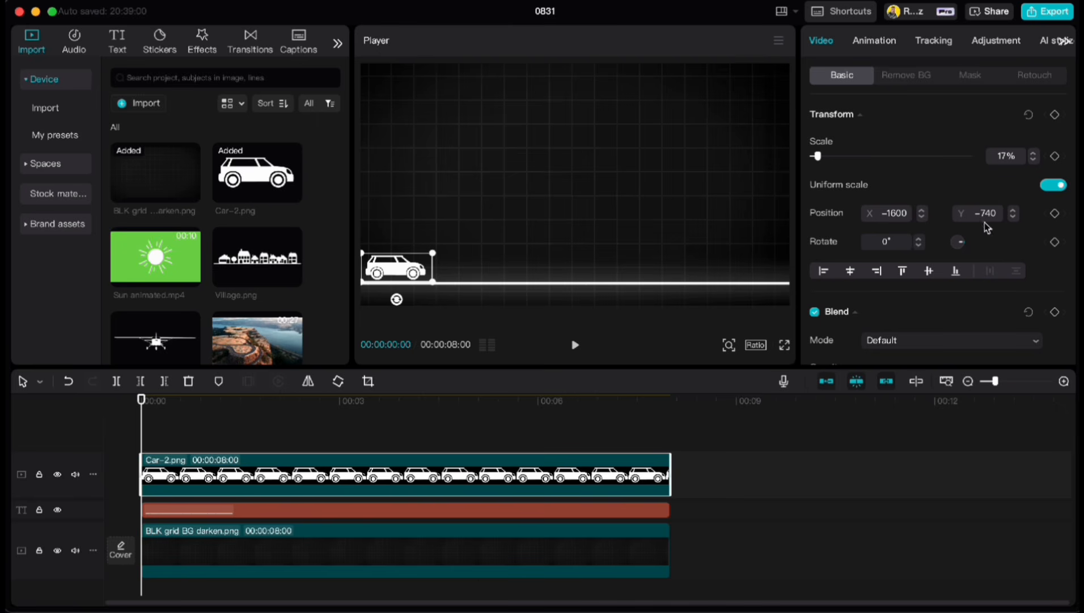
{"action": "left_click", "coordinate": [1055, 213]}
{"action": "left_click_drag", "start_coordinate": [149, 400], "coordinate": [306, 400]}
{"action": "left_click_drag", "start_coordinate": [397, 266], "coordinate": [641, 273]}
- Play the car's drive to point B from the start and scrub back through the movement
{"action": "left_click", "coordinate": [266, 435]}
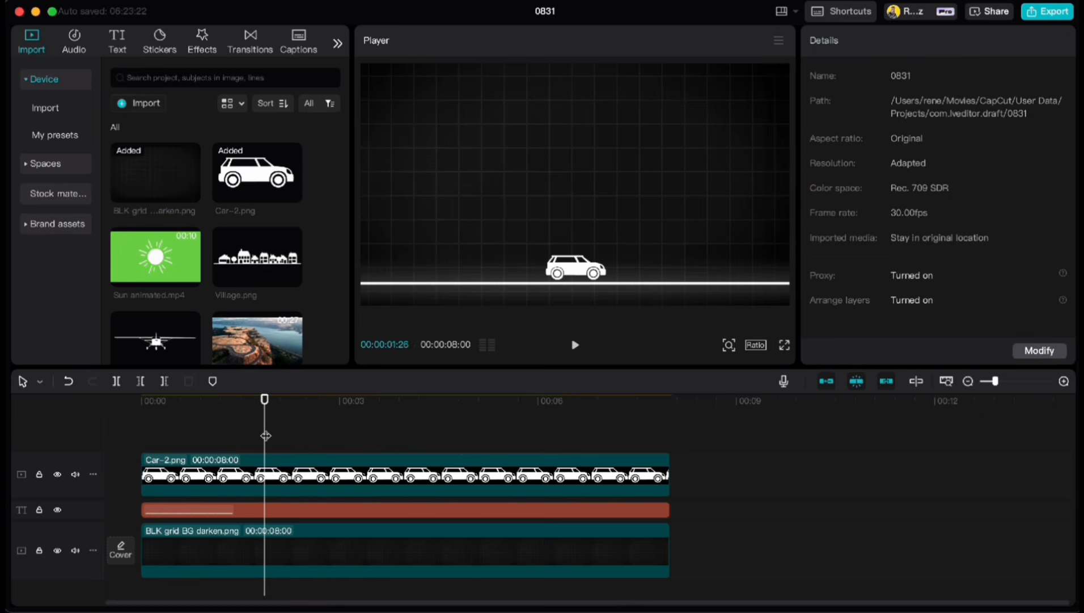
{"action": "left_click_drag", "start_coordinate": [265, 409], "coordinate": [139, 408]}
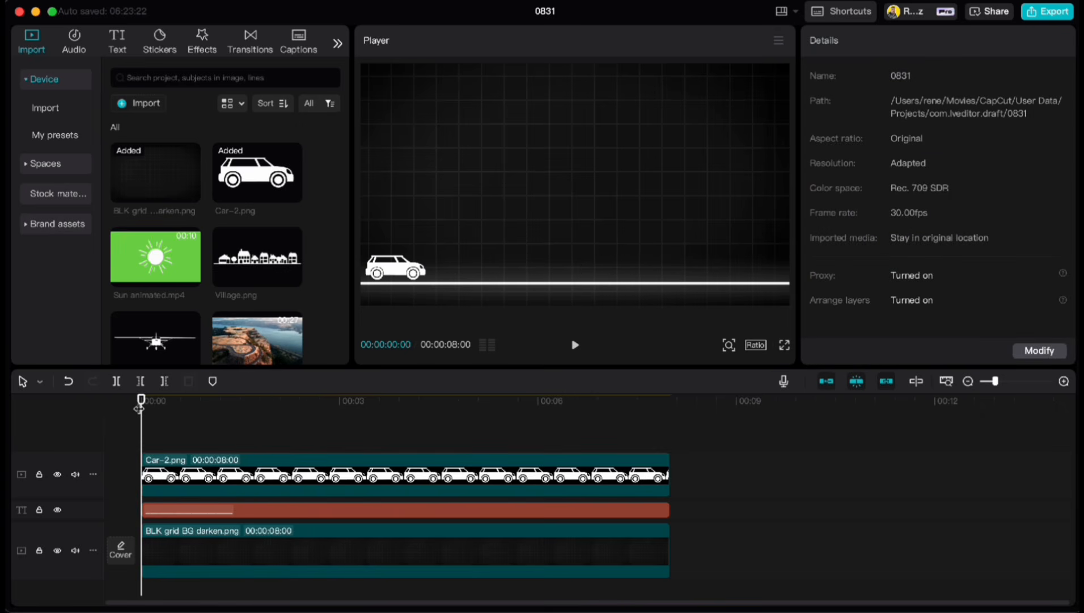
{"action": "key", "text": "space"}
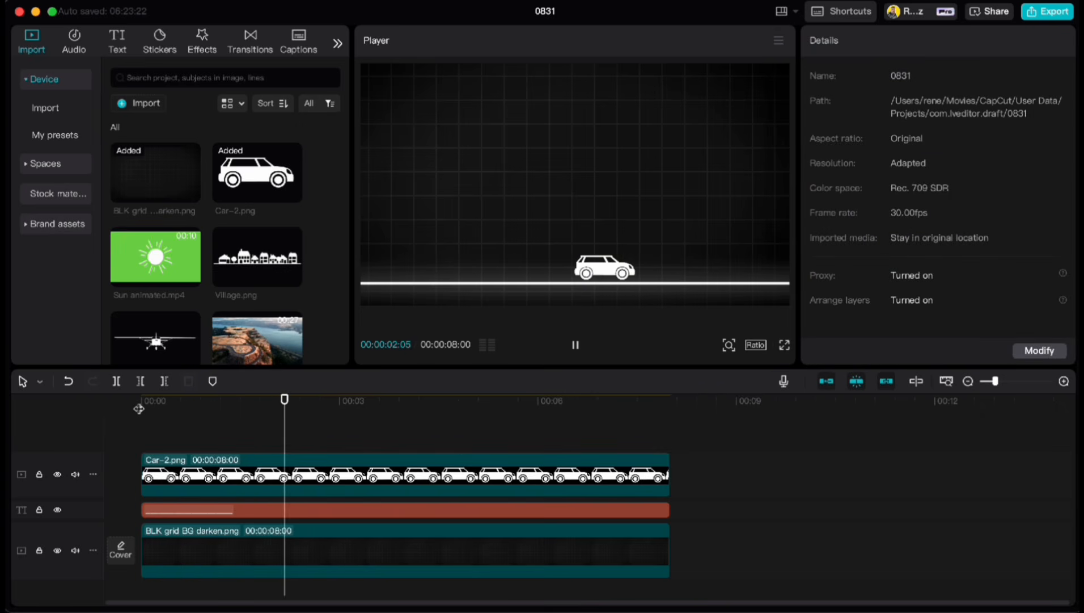
{"action": "key", "text": "space"}
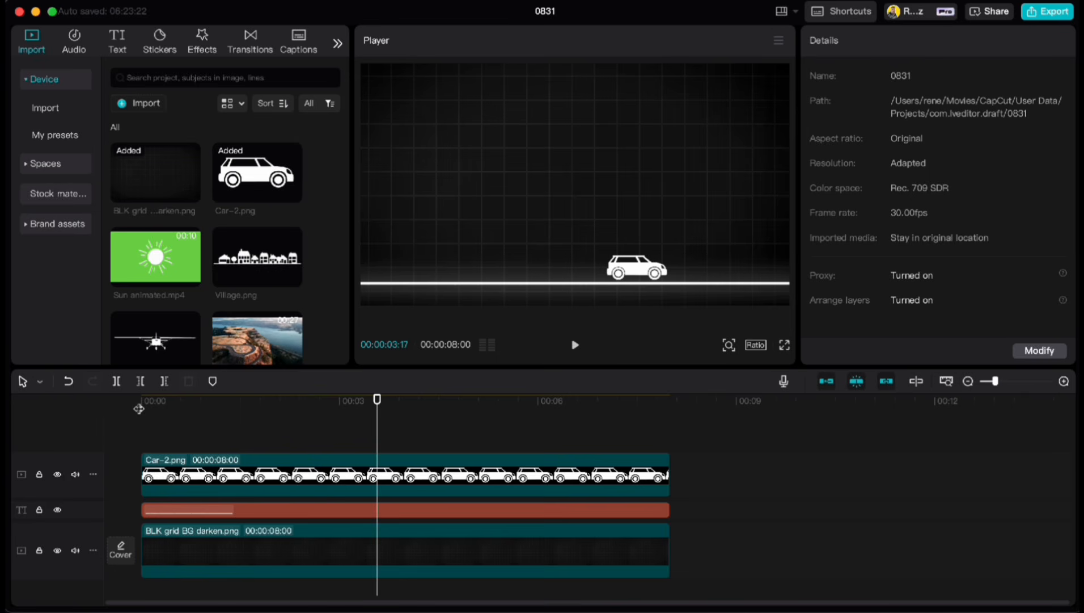
{"action": "left_click_drag", "start_coordinate": [377, 403], "coordinate": [254, 401]}
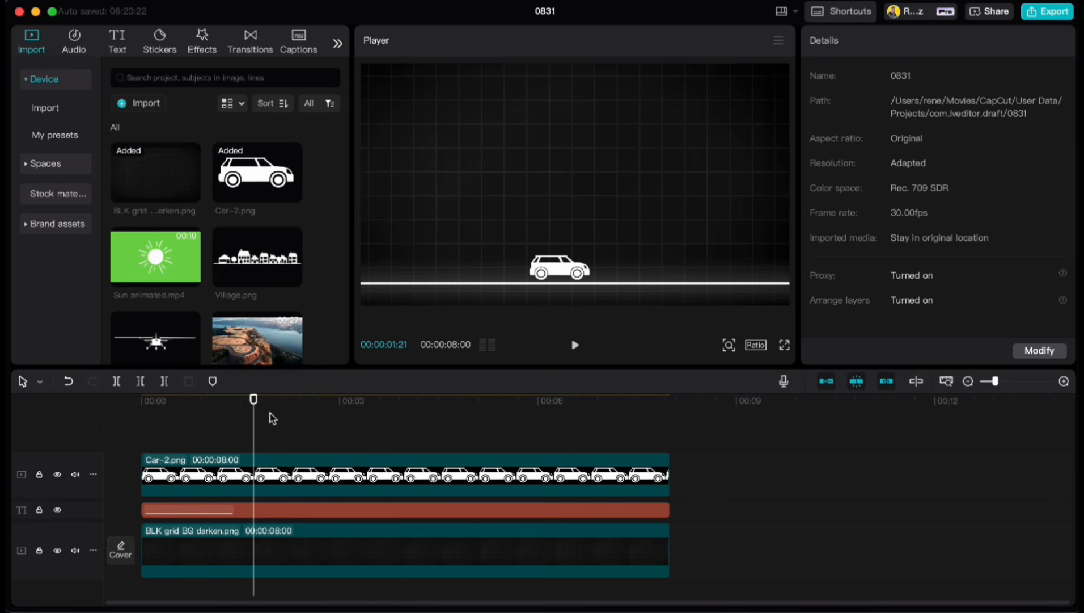
- Show the car clip's keyframe animation and expand its X position graph
{"action": "left_click", "coordinate": [293, 472]}
{"action": "right_click", "coordinate": [349, 479]}
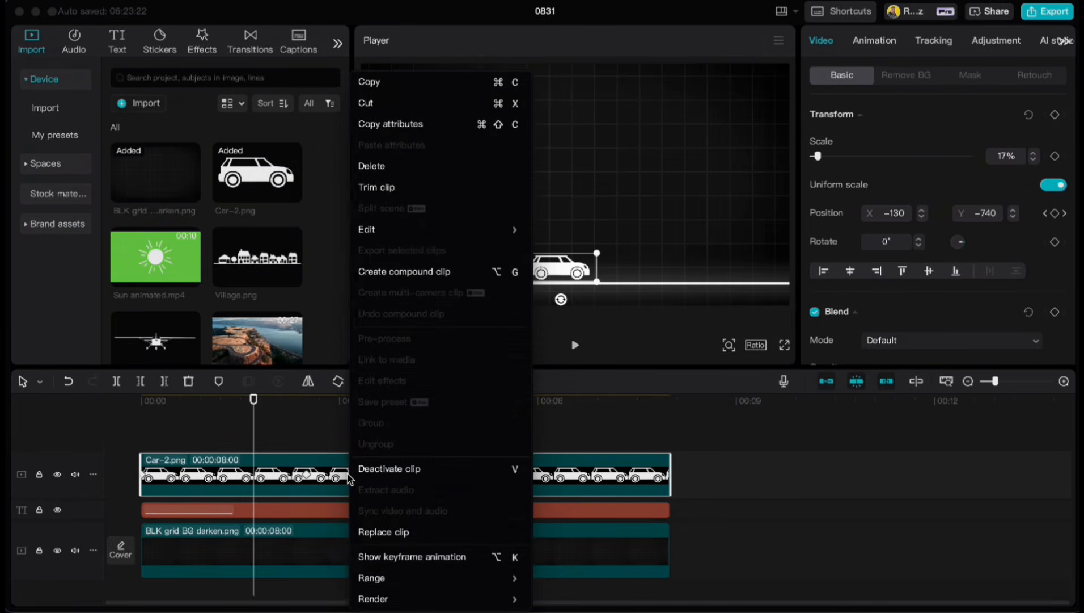
{"action": "left_click", "coordinate": [399, 554]}
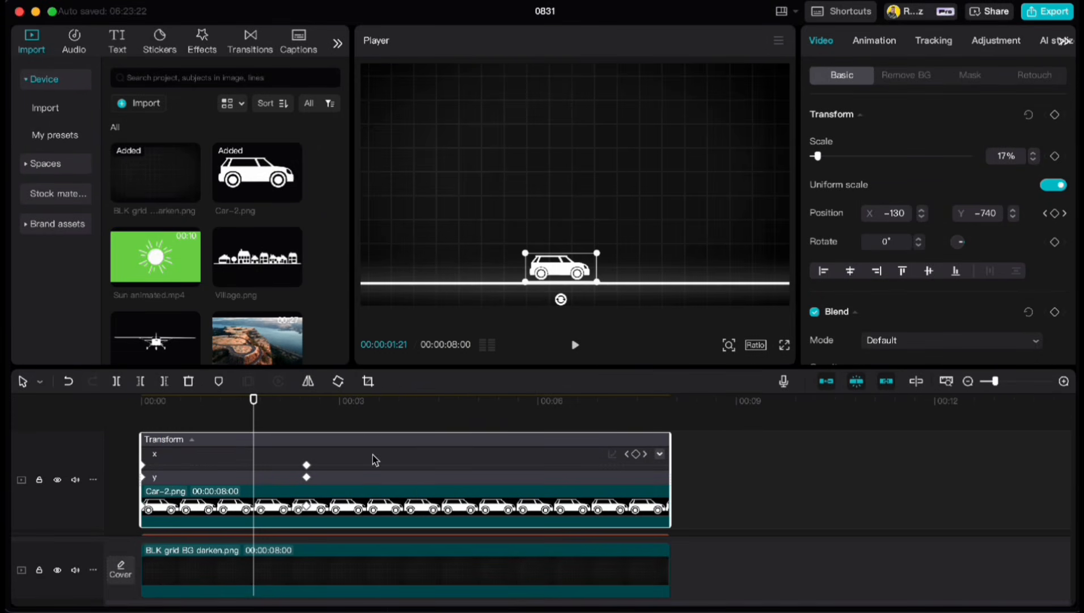
{"action": "left_click", "coordinate": [374, 459]}
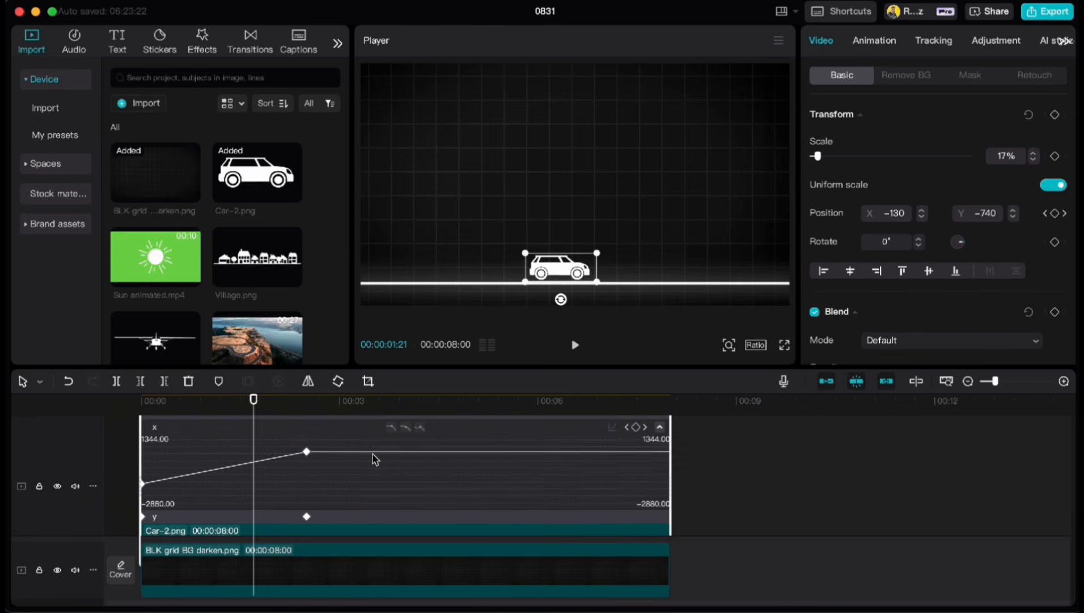
- Apply the Ease Out 3 graph to the car's X position keyframe at point B
{"action": "left_click", "coordinate": [306, 452]}
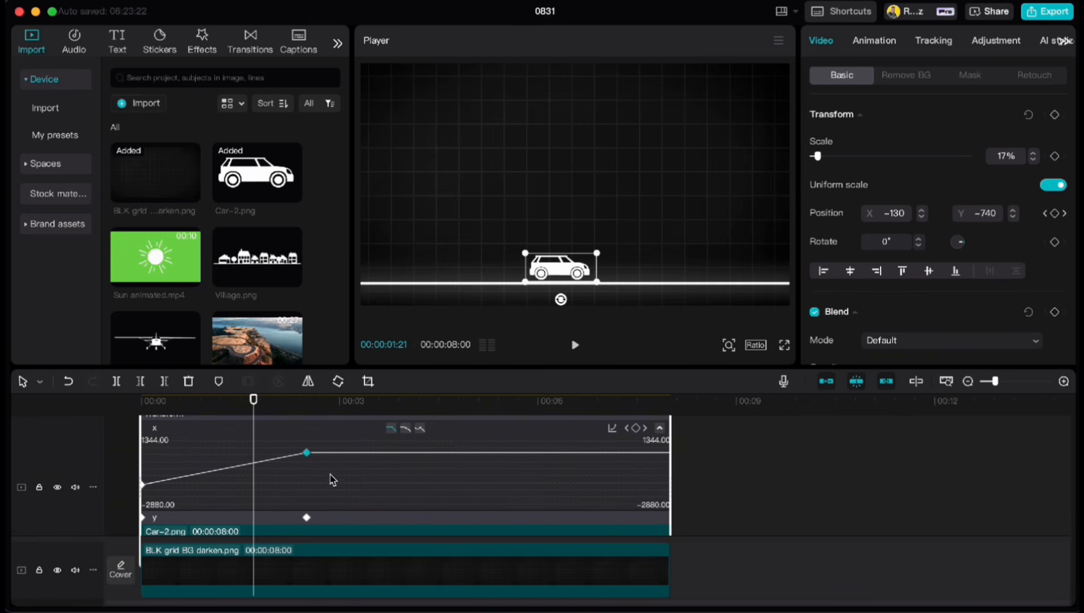
{"action": "left_click", "coordinate": [613, 431]}
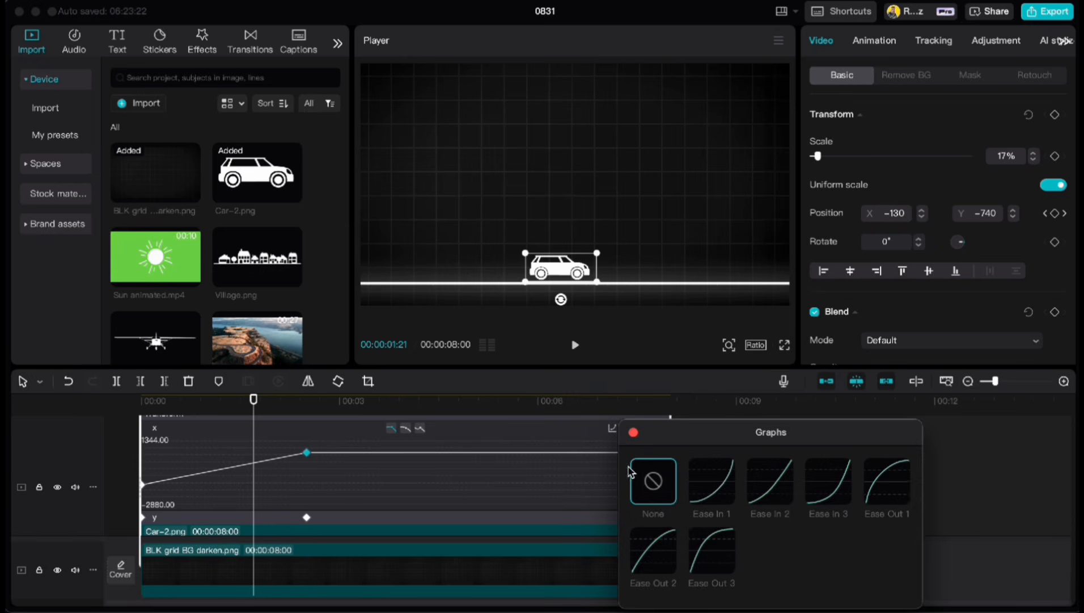
{"action": "left_click", "coordinate": [716, 551]}
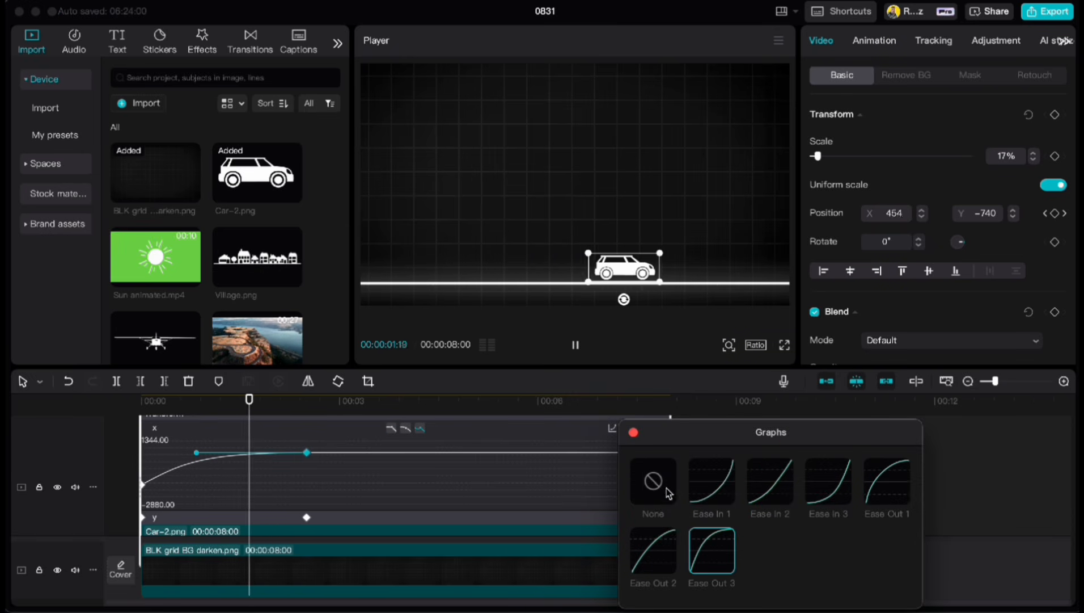
{"action": "left_click", "coordinate": [633, 432]}
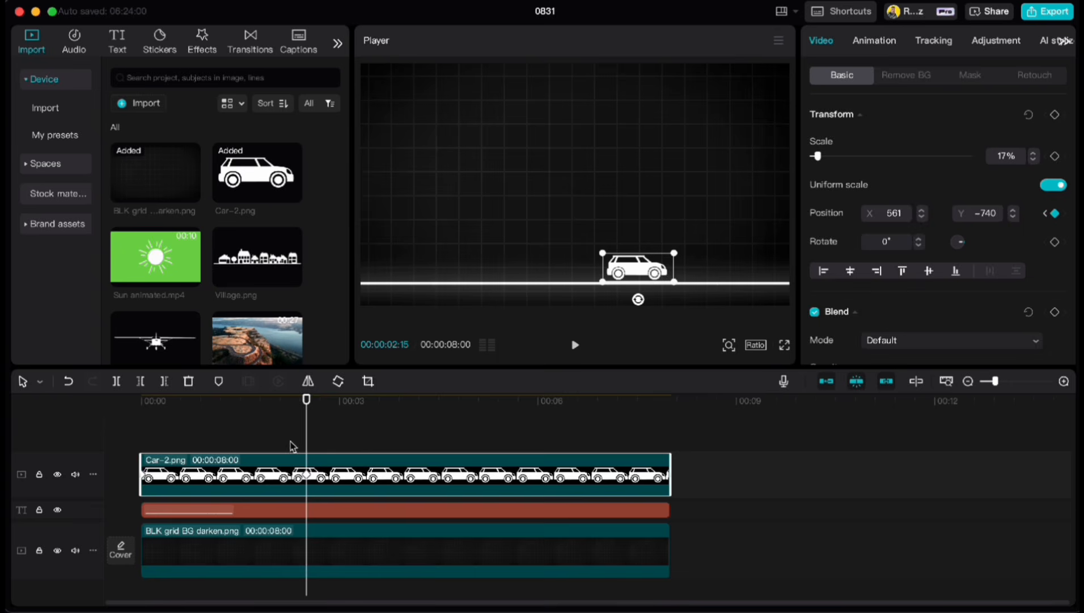
- Play the car's drive to point B from the start to check the eased motion
{"action": "left_click", "coordinate": [267, 419]}
{"action": "left_click_drag", "start_coordinate": [266, 400], "coordinate": [141, 404]}
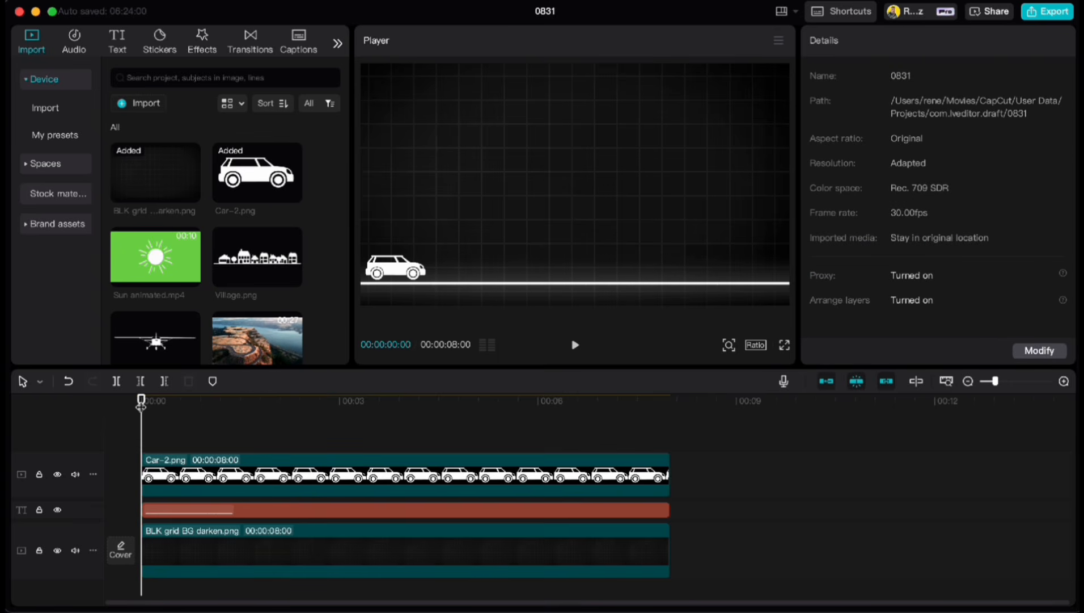
{"action": "key", "text": "space"}
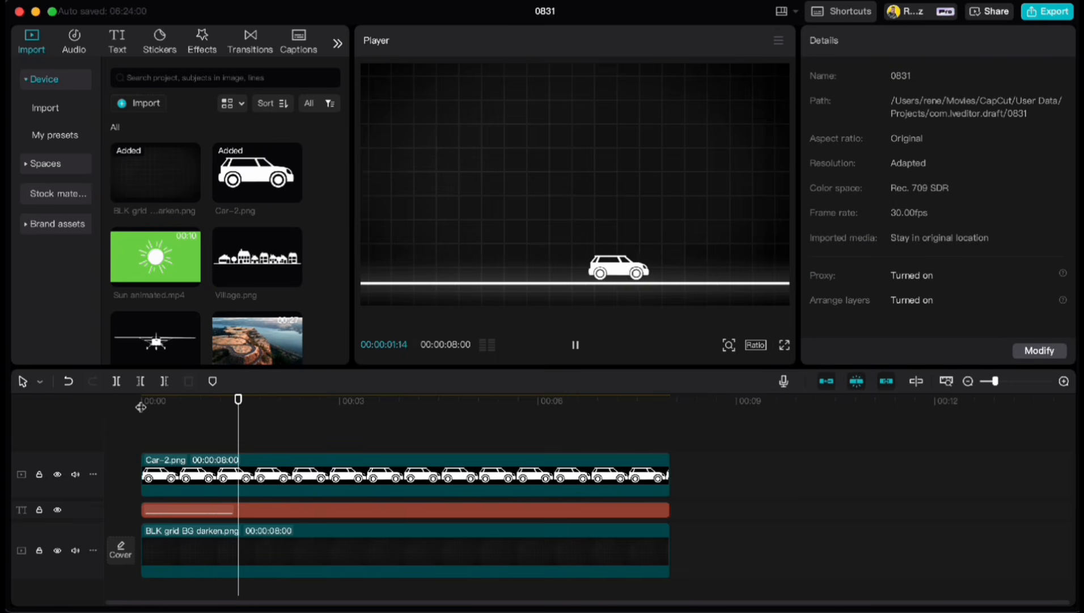
{"action": "key", "text": "space"}
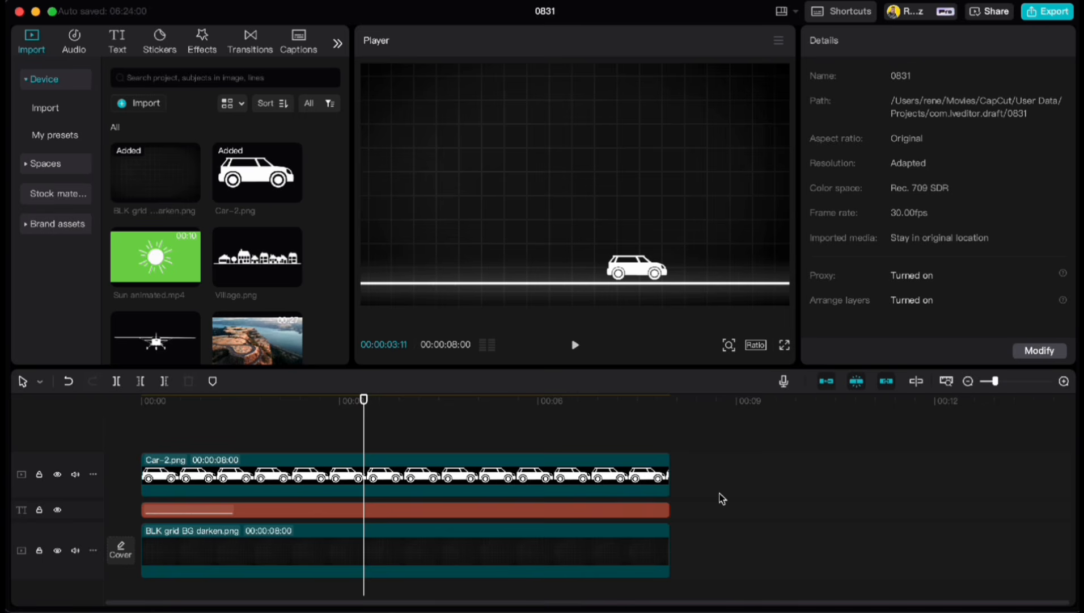
- Show the car clip's keyframe animation again and reset the point B X keyframe's graph to None
{"action": "left_click", "coordinate": [554, 487]}
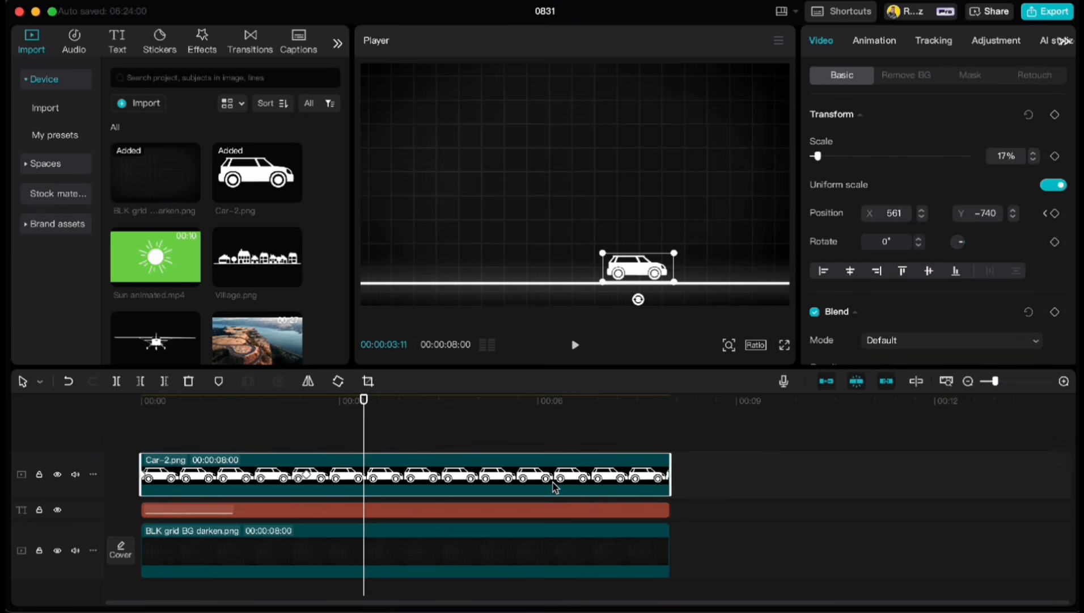
{"action": "right_click", "coordinate": [554, 483]}
{"action": "left_click", "coordinate": [579, 554]}
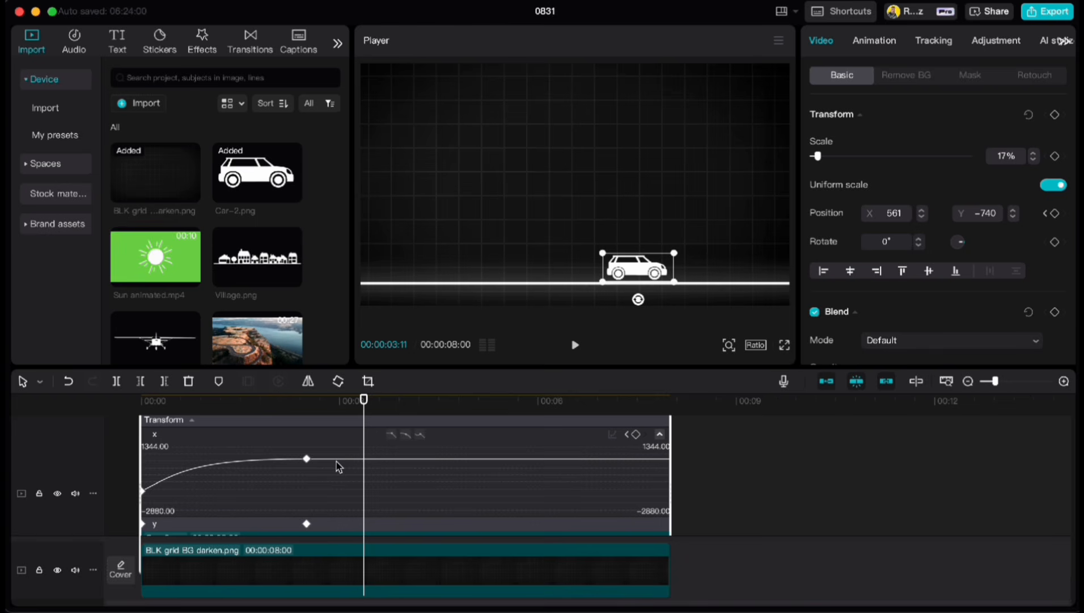
{"action": "left_click_drag", "start_coordinate": [308, 460], "coordinate": [306, 459]}
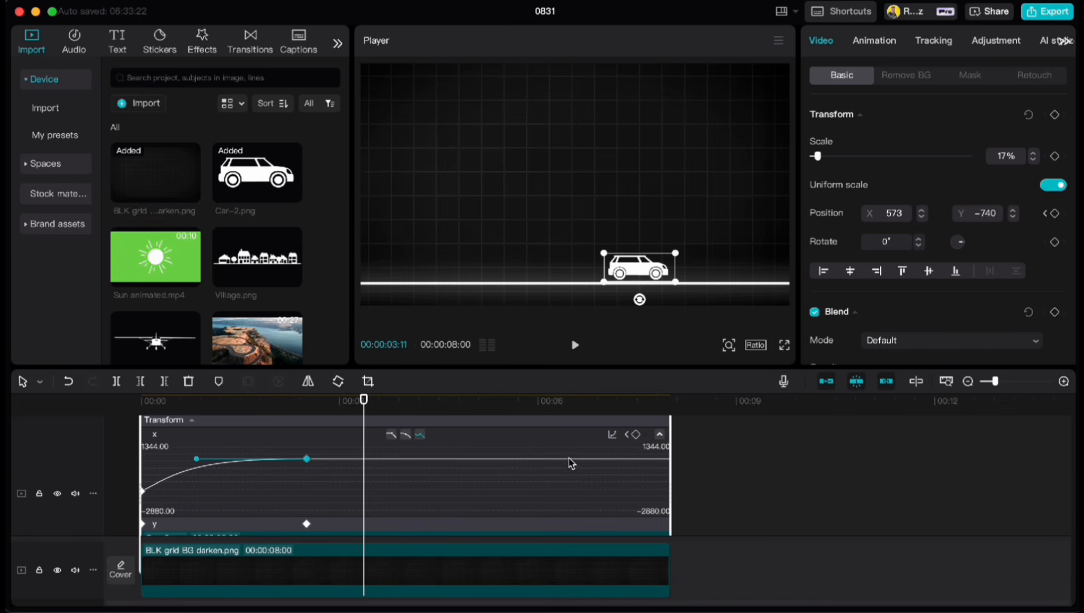
{"action": "left_click", "coordinate": [613, 435]}
{"action": "left_click", "coordinate": [651, 484]}
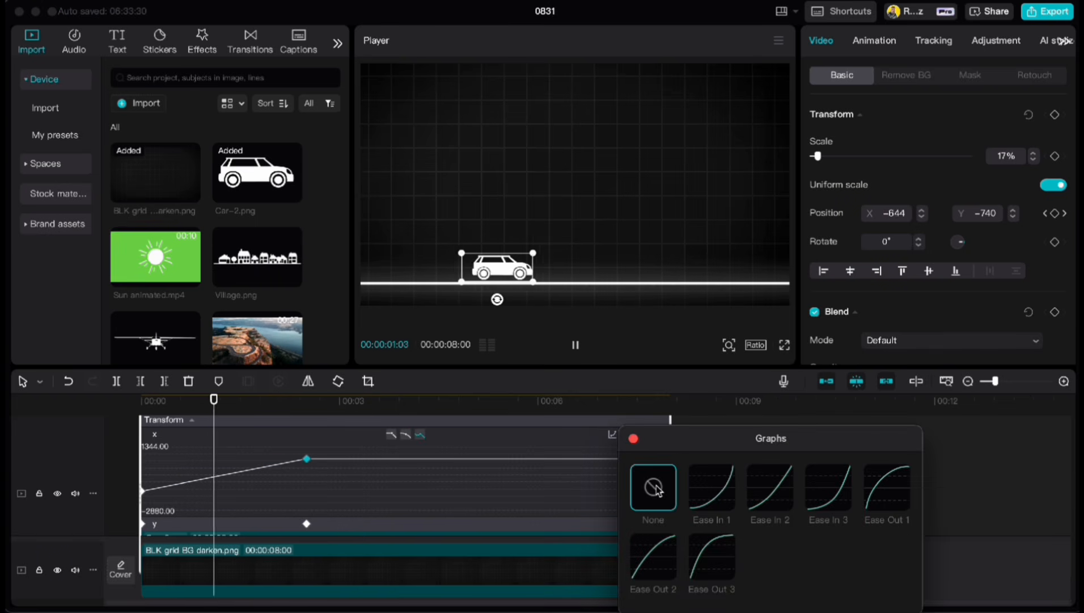
{"action": "left_click", "coordinate": [634, 438]}
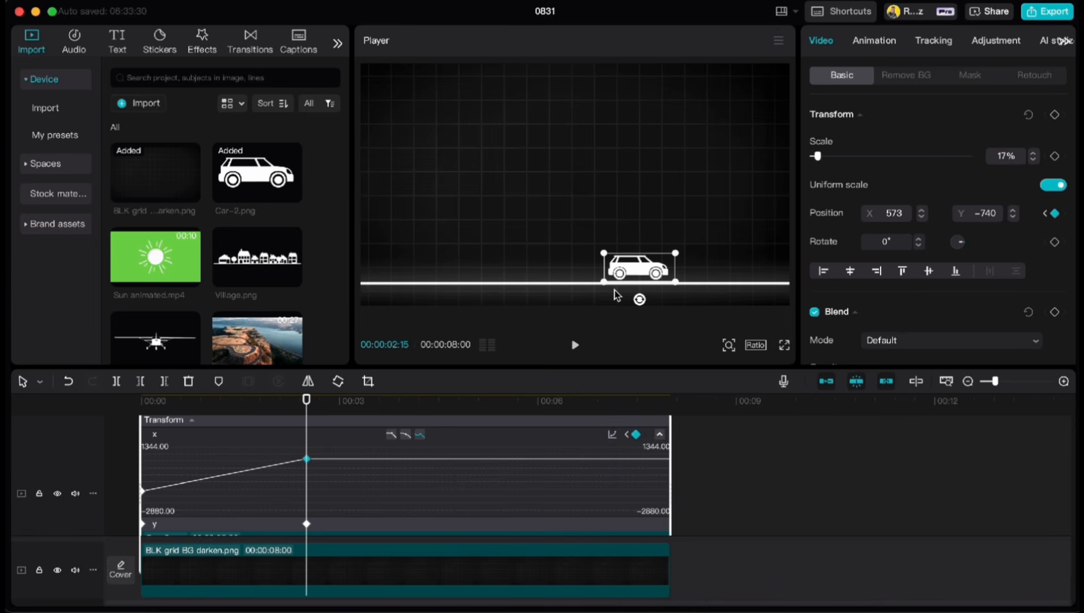
- Move the car along the road past the frame's right edge to X 2240 at 00:00:02:15 and apply the Ease In 1 graph
{"action": "left_click_drag", "start_coordinate": [631, 274], "coordinate": [815, 269]}
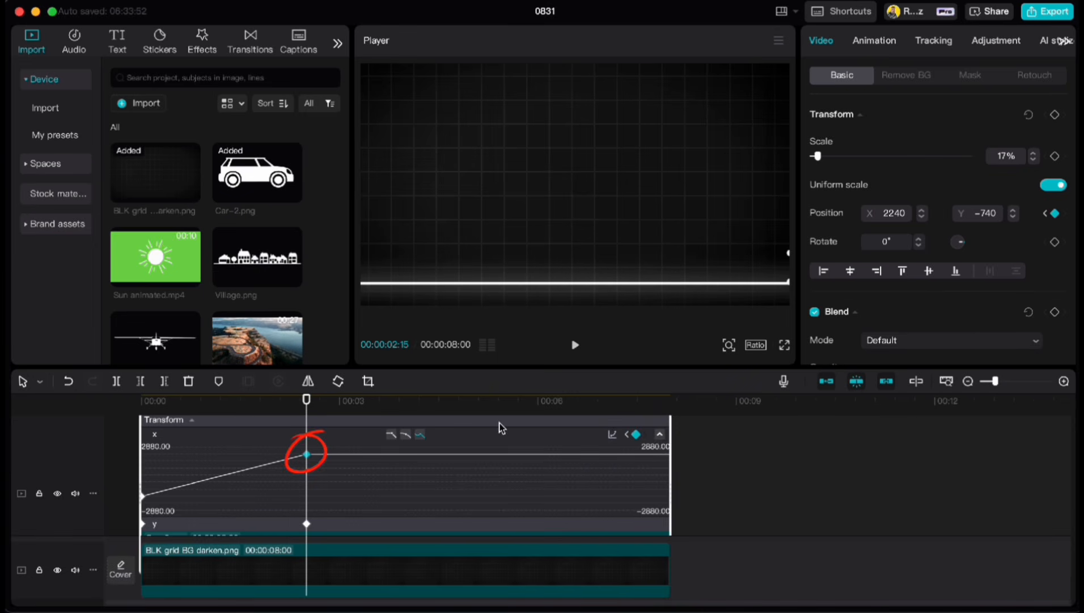
{"action": "left_click", "coordinate": [613, 435]}
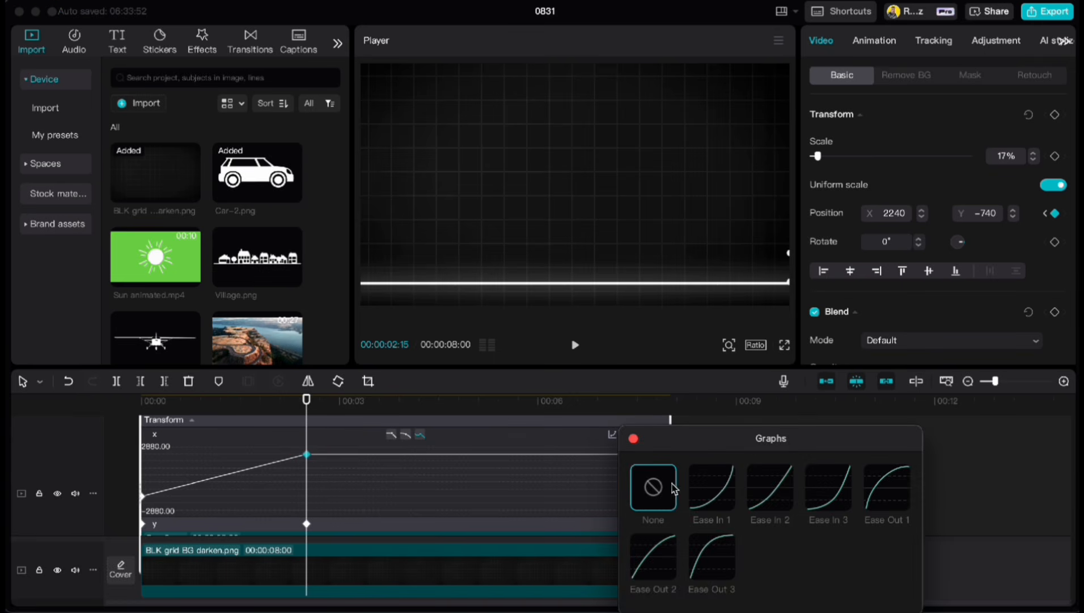
{"action": "left_click", "coordinate": [713, 493]}
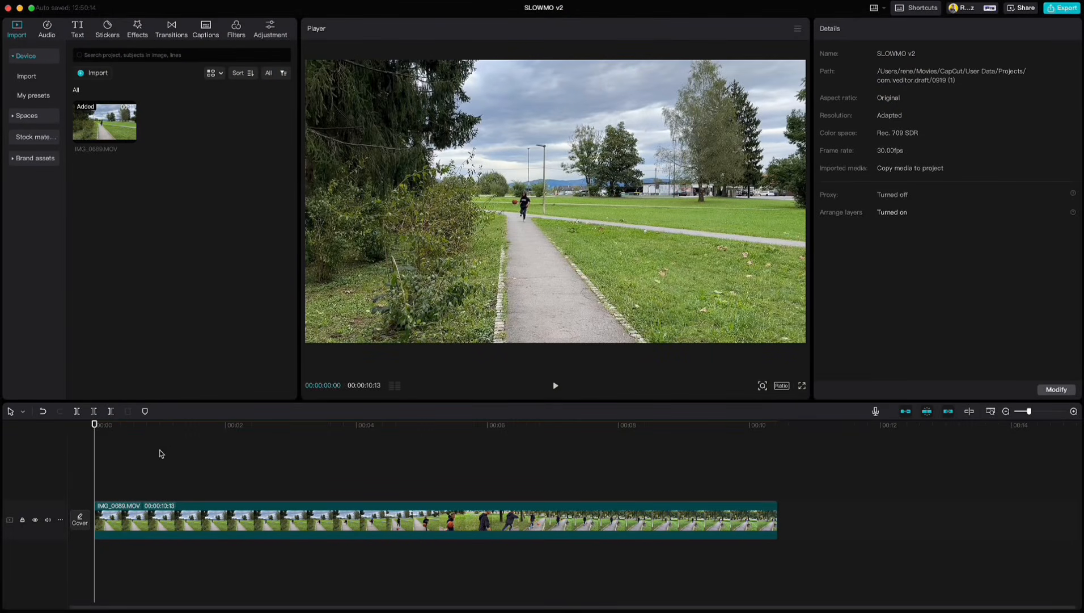
- In the SLOWMO v2 project, slow the IMG_0689.MOV clip to 0.5x speed and play it back
{"action": "left_click_drag", "start_coordinate": [97, 431], "coordinate": [97, 465]}
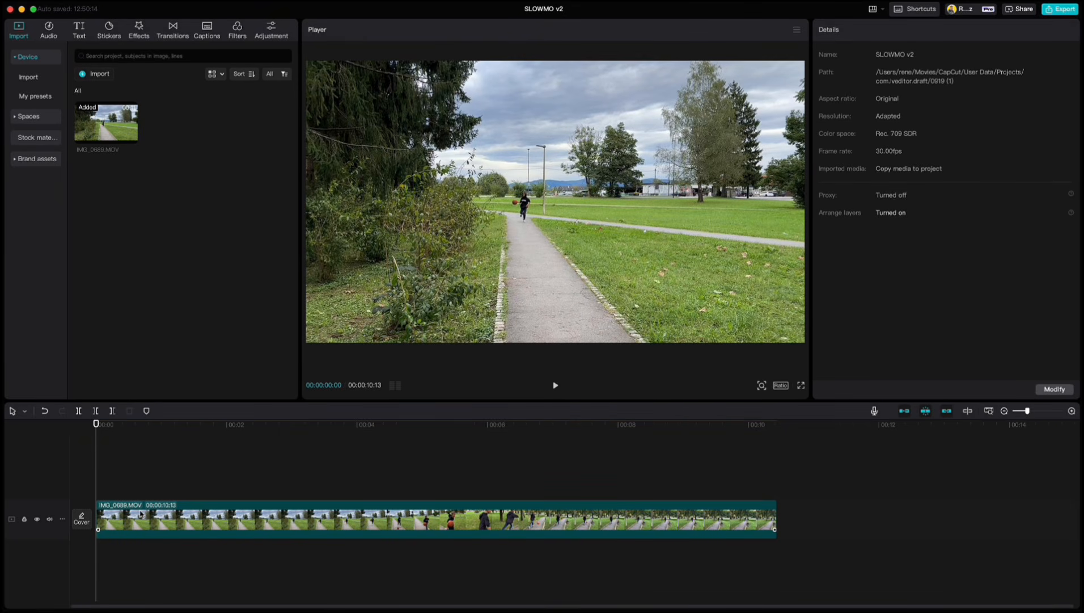
{"action": "left_click", "coordinate": [140, 514]}
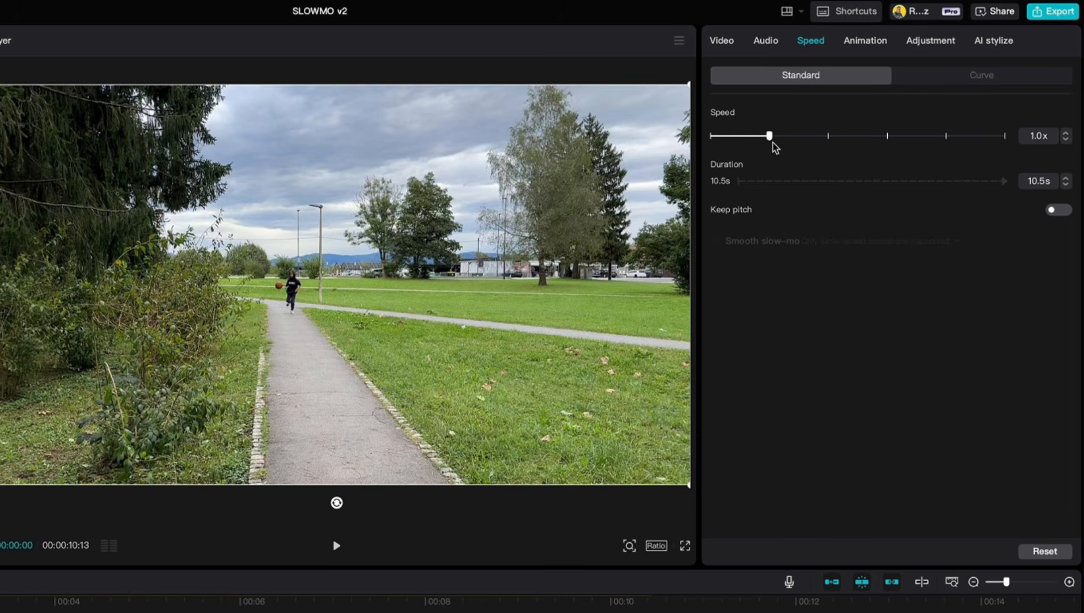
{"action": "left_click_drag", "start_coordinate": [770, 136], "coordinate": [739, 138]}
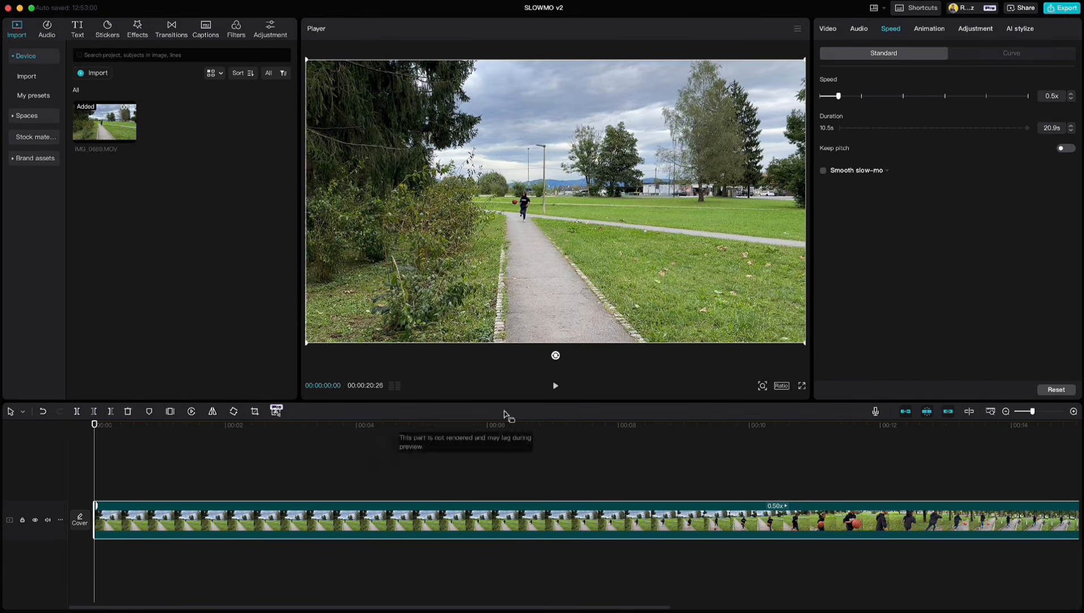
{"action": "left_click", "coordinate": [556, 385]}
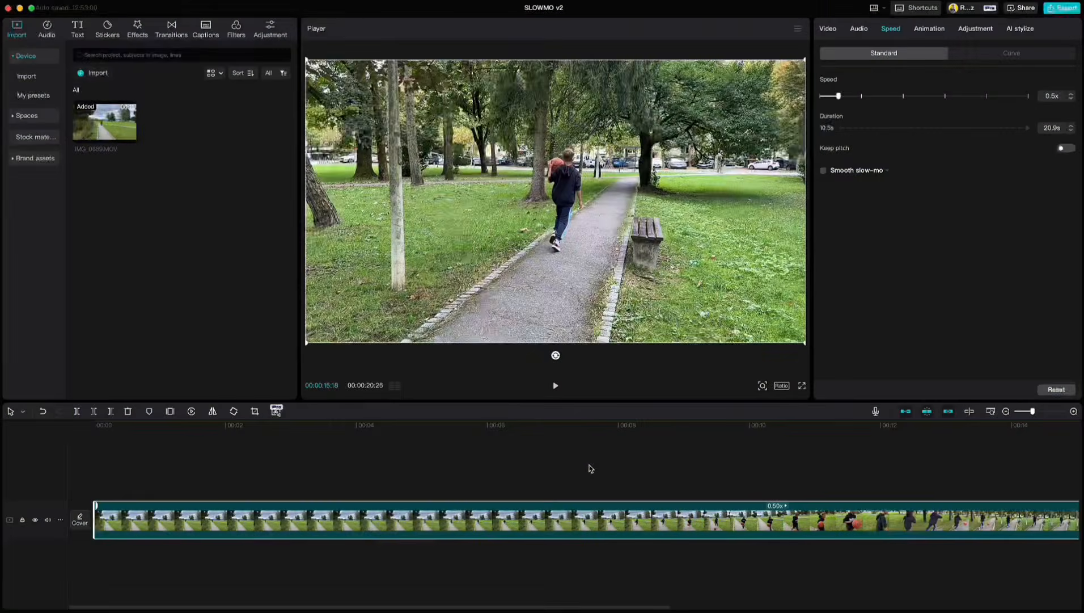
{"action": "left_click", "coordinate": [589, 466]}
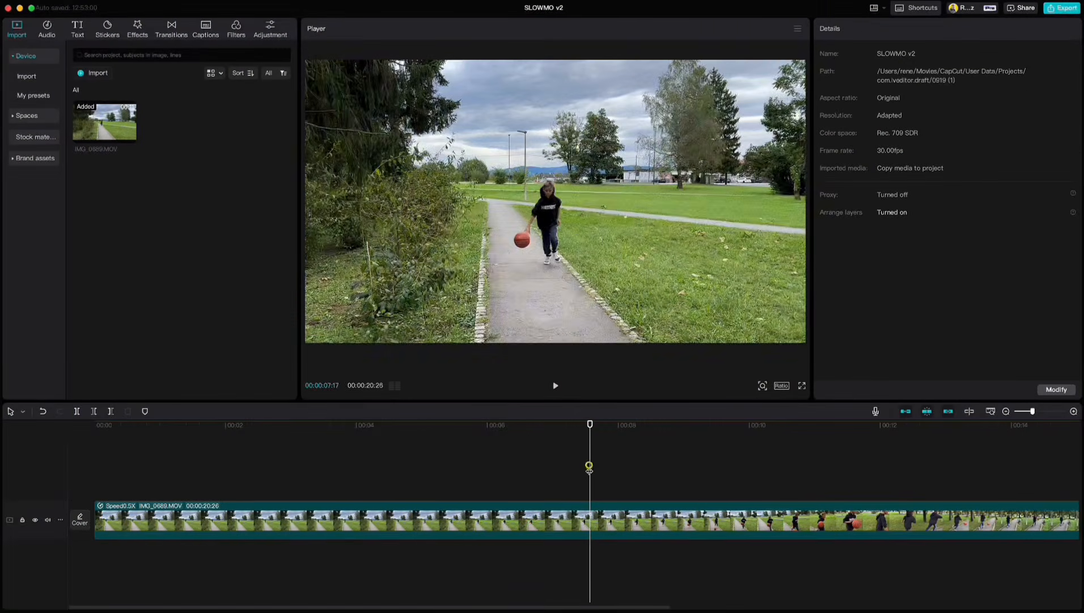
- Set the IMG_0689.MOV clip's speed to 0.1x
{"action": "left_click", "coordinate": [606, 504]}
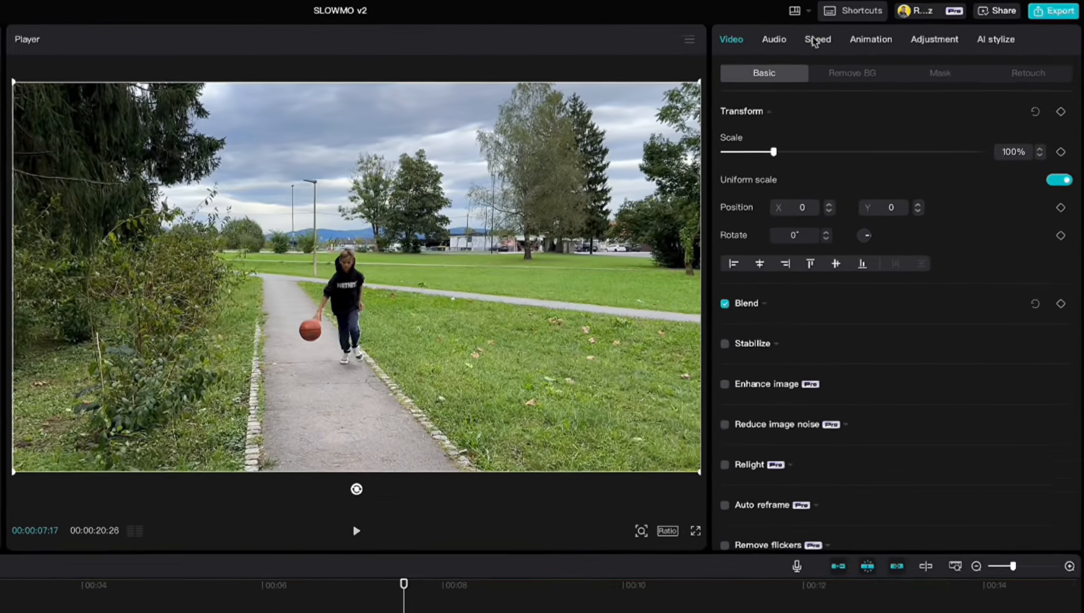
{"action": "left_click", "coordinate": [814, 41]}
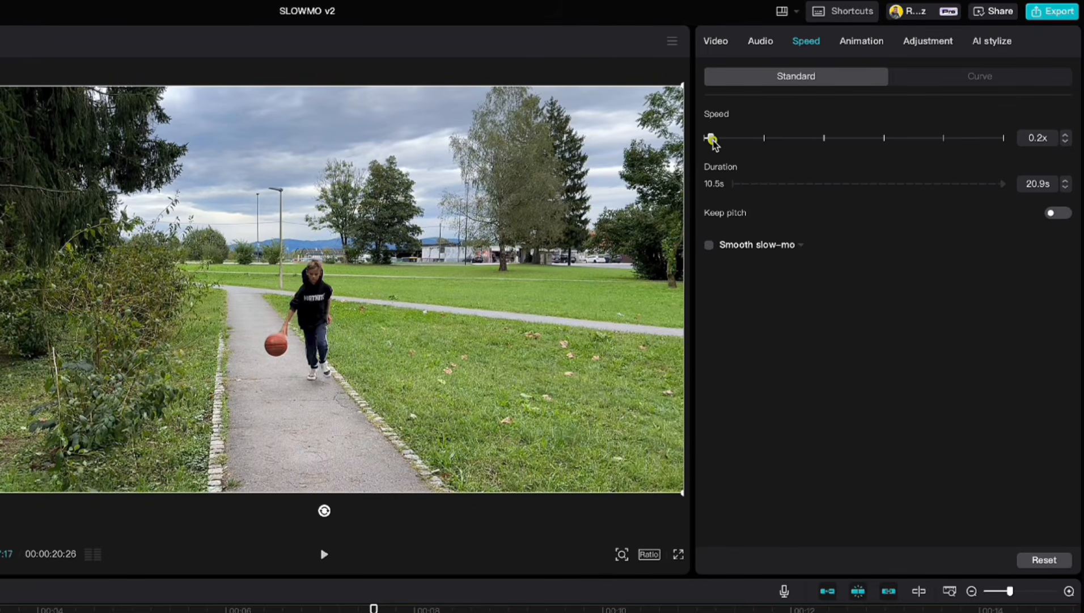
{"action": "left_click_drag", "start_coordinate": [710, 141], "coordinate": [705, 138]}
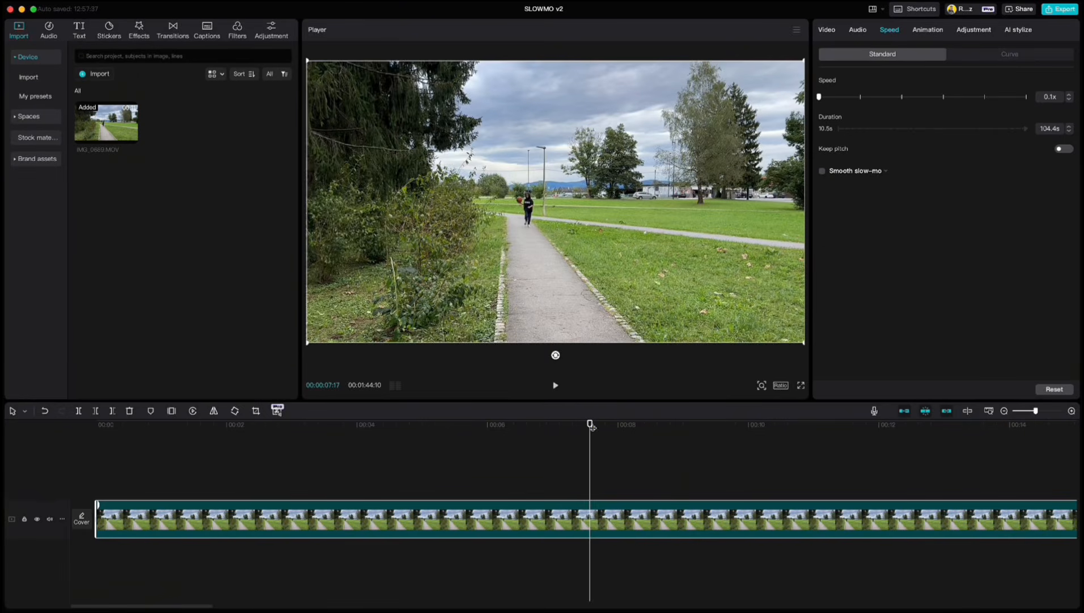
- Play the slowed clip from about 39 seconds, where the boy dribbles toward the camera, and pause it at about 46 seconds
{"action": "left_click_drag", "start_coordinate": [592, 426], "coordinate": [94, 452]}
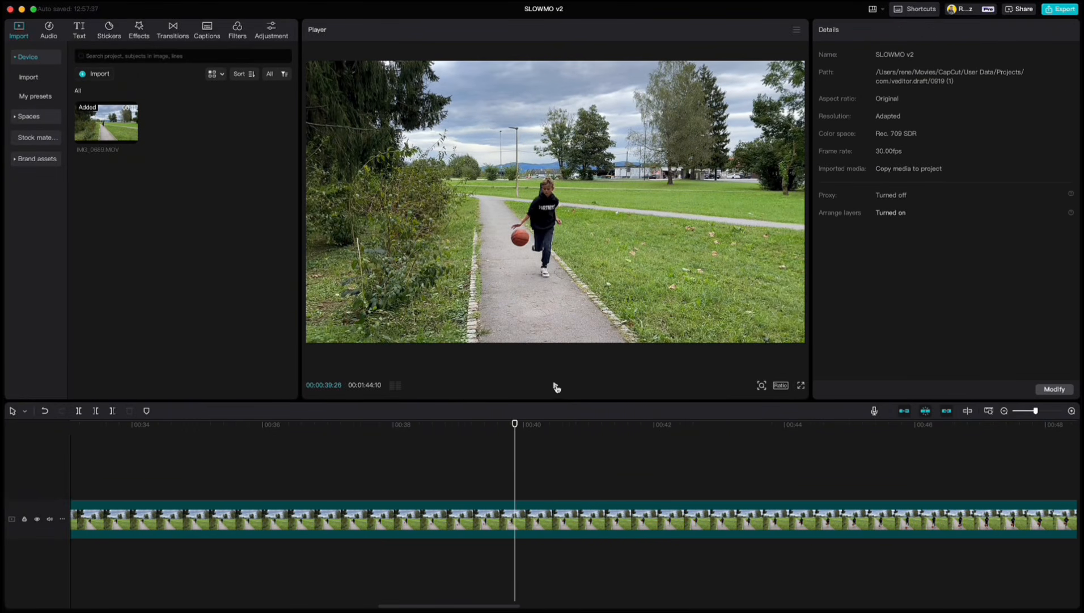
{"action": "left_click", "coordinate": [556, 386]}
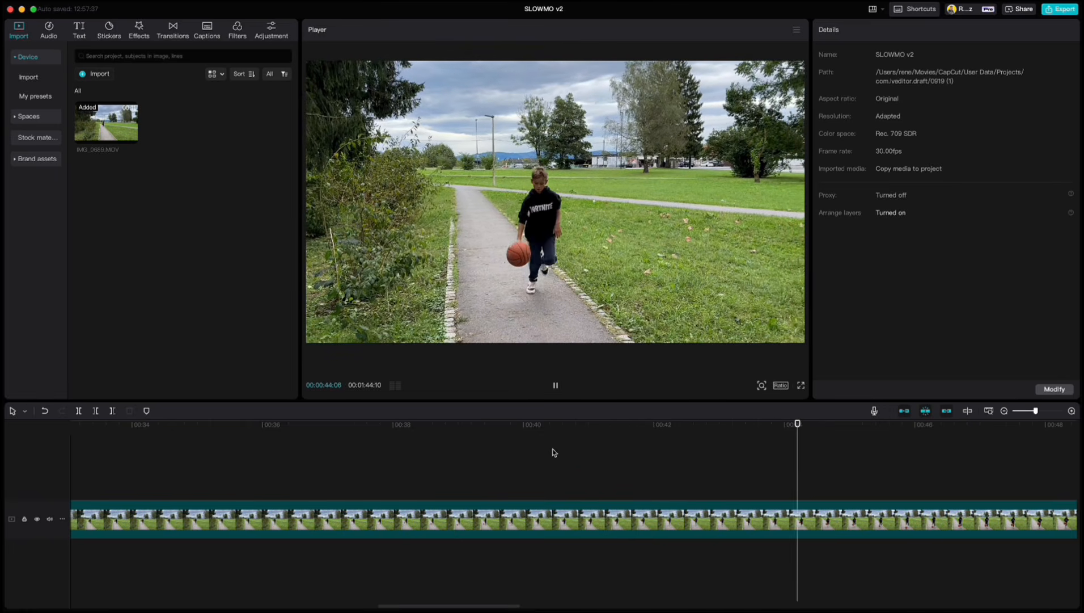
{"action": "left_click", "coordinate": [555, 387]}
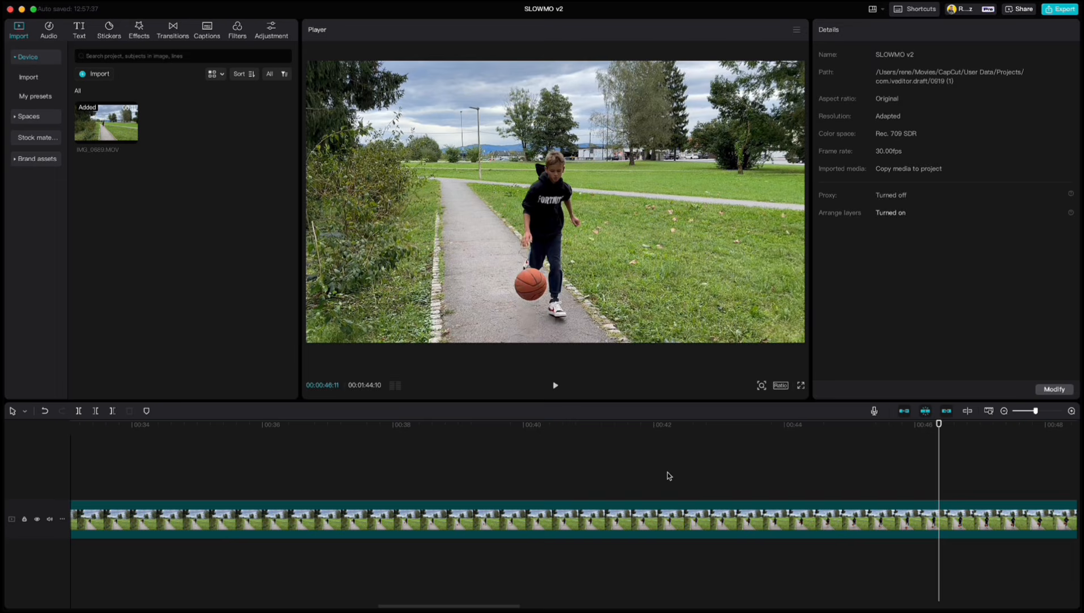
- Select the slowed clip and step back and forth frame by frame from 46 seconds to examine how smooth the motion is
{"action": "left_click", "coordinate": [742, 518]}
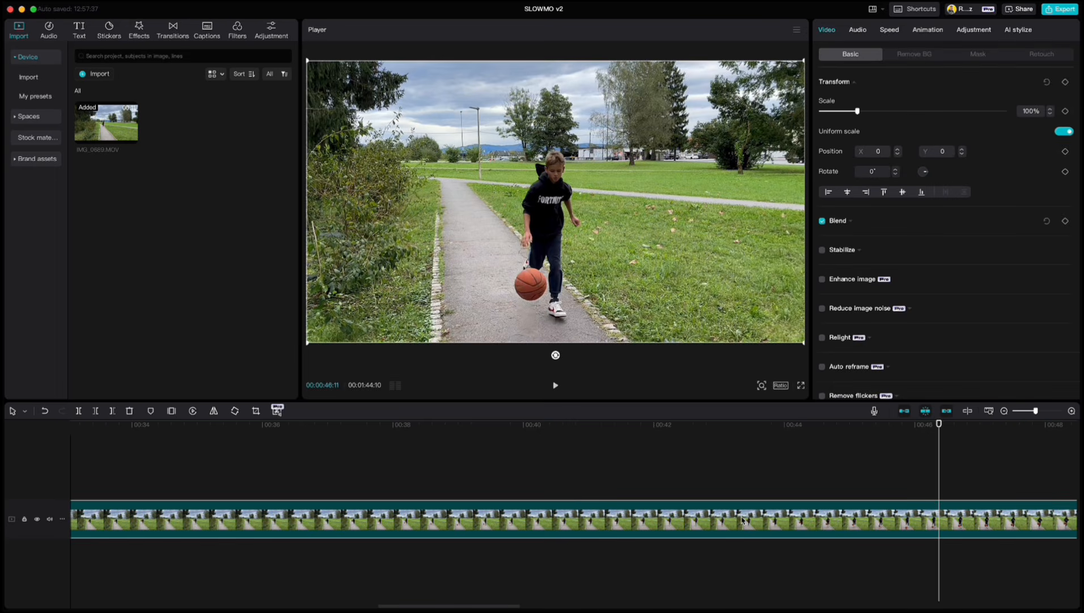
{"action": "key", "text": "Right"}
{"action": "key", "text": "Right"}
{"action": "key", "text": "Right"}
{"action": "key", "text": "Right"}
{"action": "key", "text": "Right"}
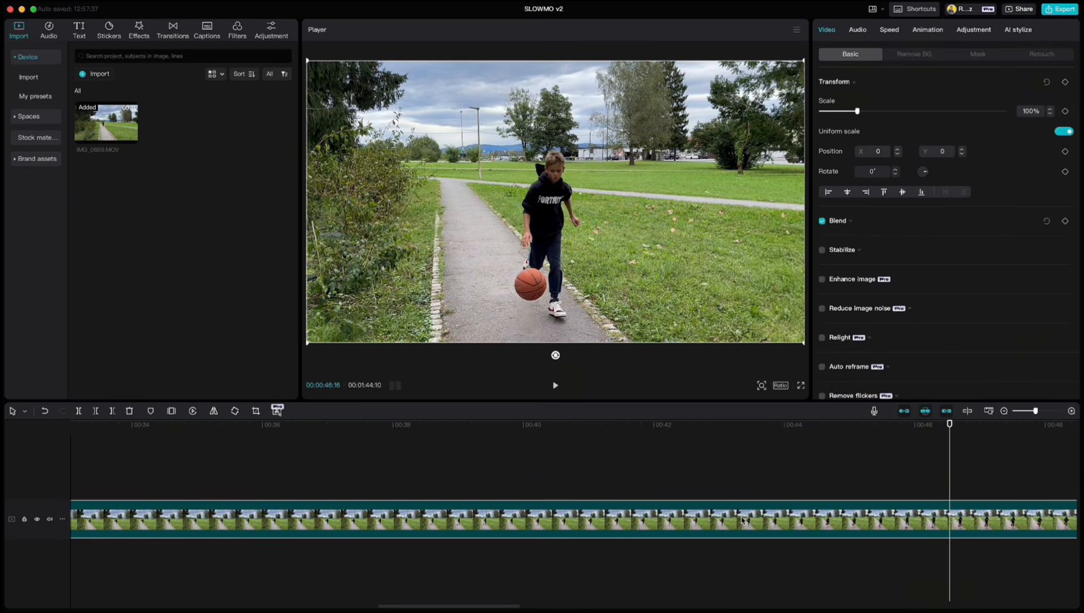
{"action": "key", "text": "Left"}
{"action": "key", "text": "Left"}
{"action": "key", "text": "Left"}
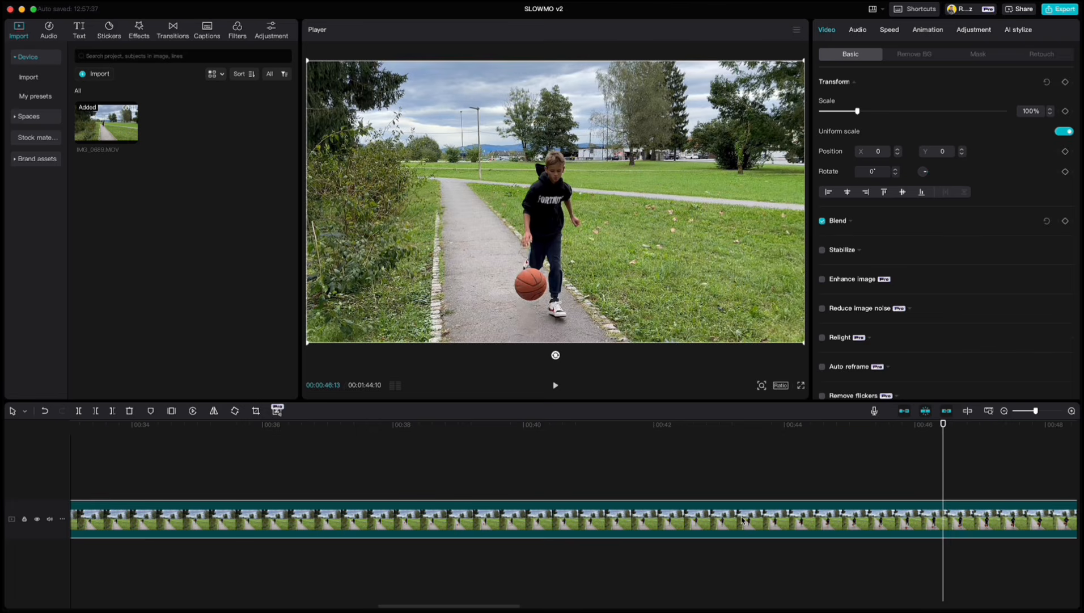
{"action": "key", "text": "Right"}
{"action": "key", "text": "Right"}
{"action": "key", "text": "Right"}
{"action": "key", "text": "Right"}
{"action": "key", "text": "Right"}
{"action": "key", "text": "Right"}
{"action": "key", "text": "Right"}
{"action": "key", "text": "Right"}
{"action": "key", "text": "Right"}
{"action": "key", "text": "Right"}
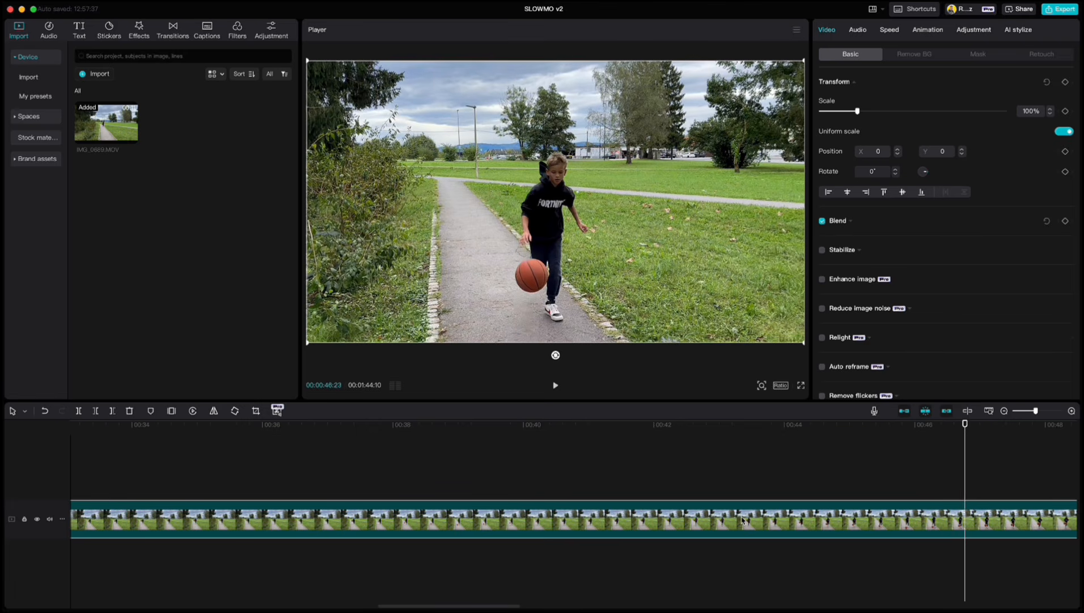
{"action": "key", "text": "Right"}
{"action": "key", "text": "Right"}
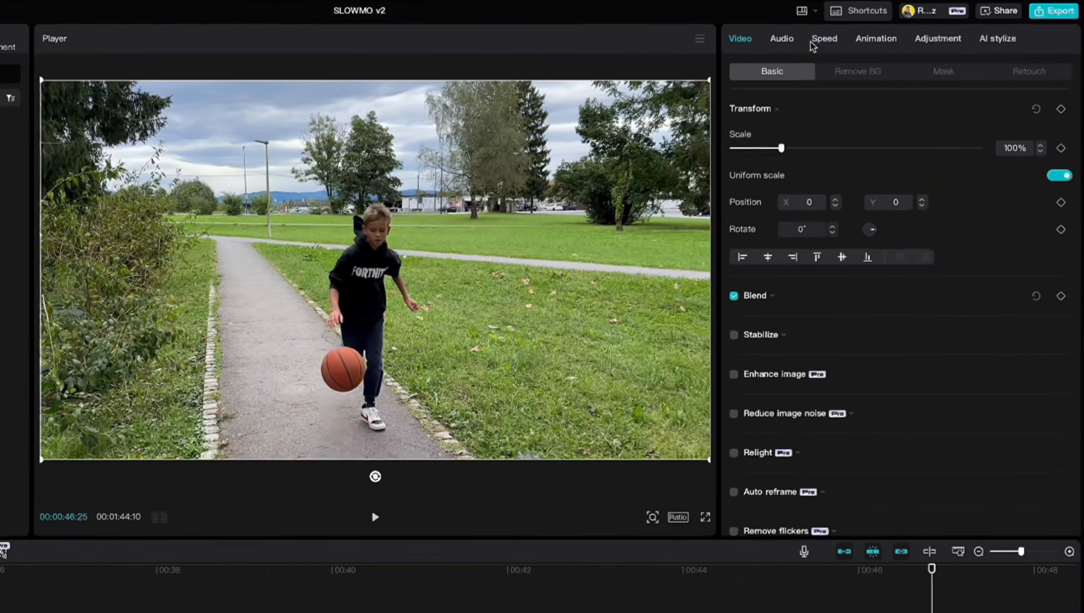
- Enable Smooth slow-mo for the clip with the Optical flow method
{"action": "left_click", "coordinate": [881, 32]}
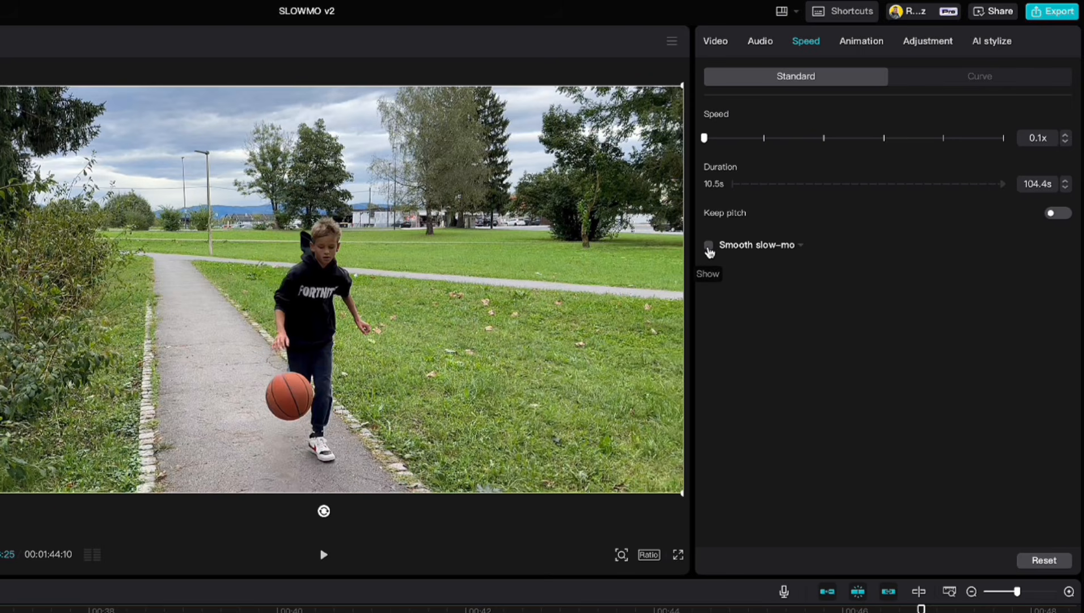
{"action": "left_click", "coordinate": [709, 245]}
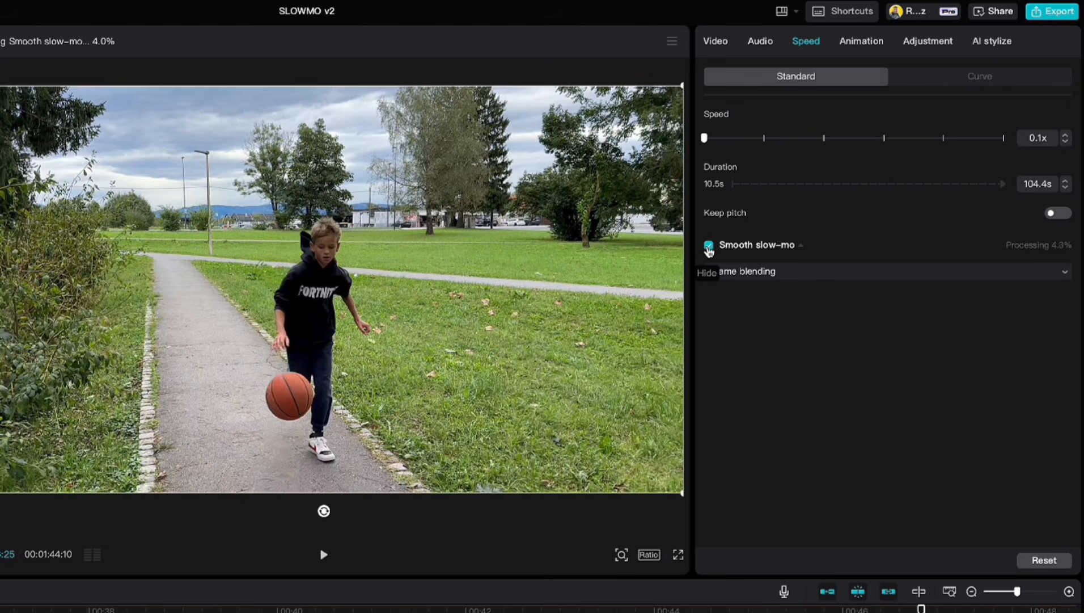
{"action": "left_click", "coordinate": [792, 273]}
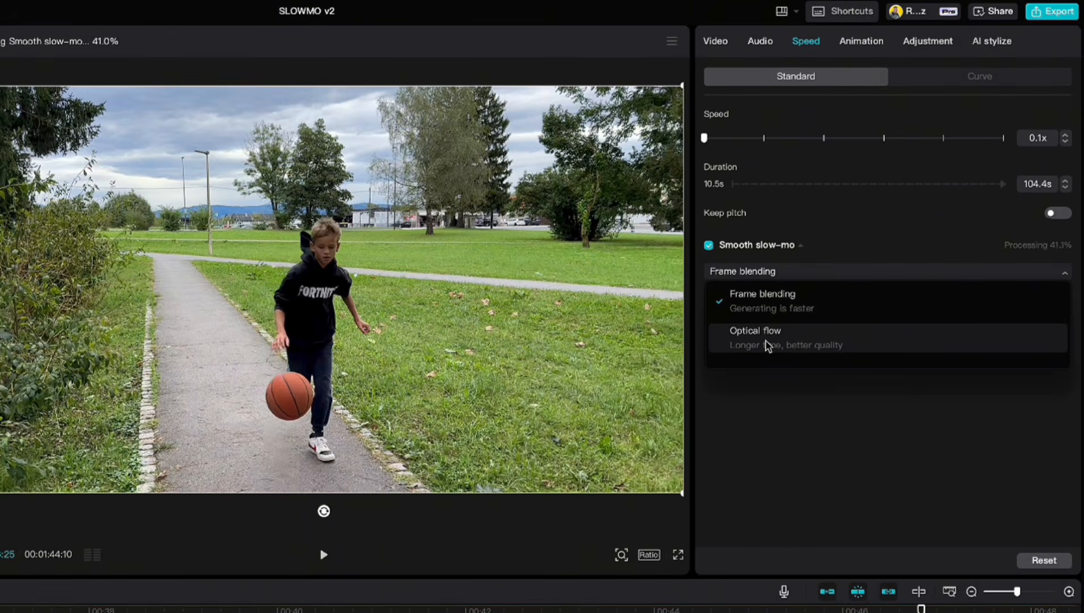
{"action": "left_click", "coordinate": [767, 346]}
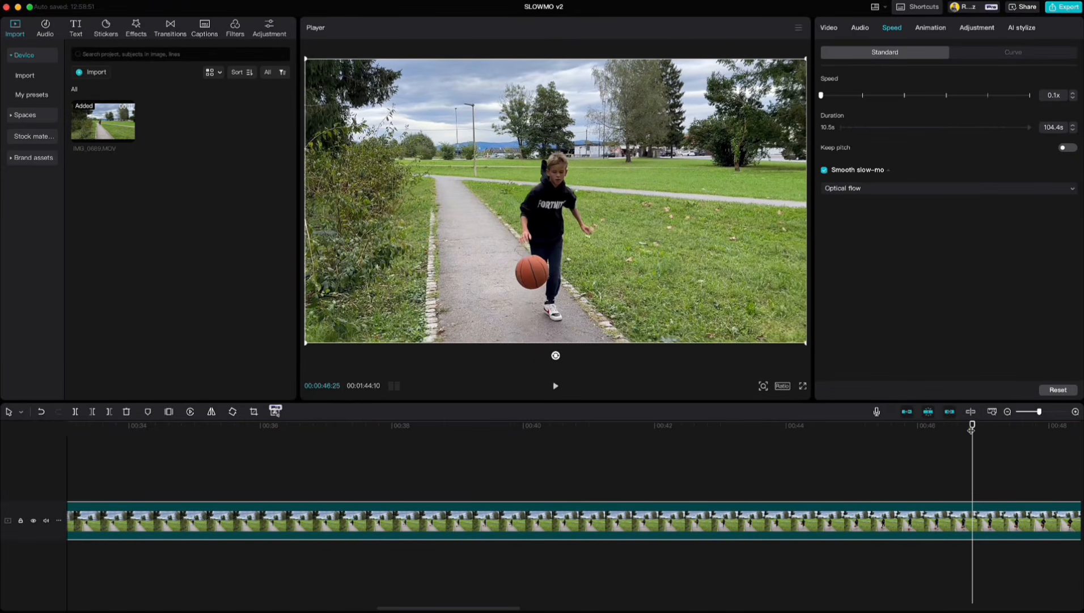
- Turn off Smooth slow-mo and restore the basketball clip's speed to 1.0x
{"action": "left_click_drag", "start_coordinate": [973, 425], "coordinate": [249, 450]}
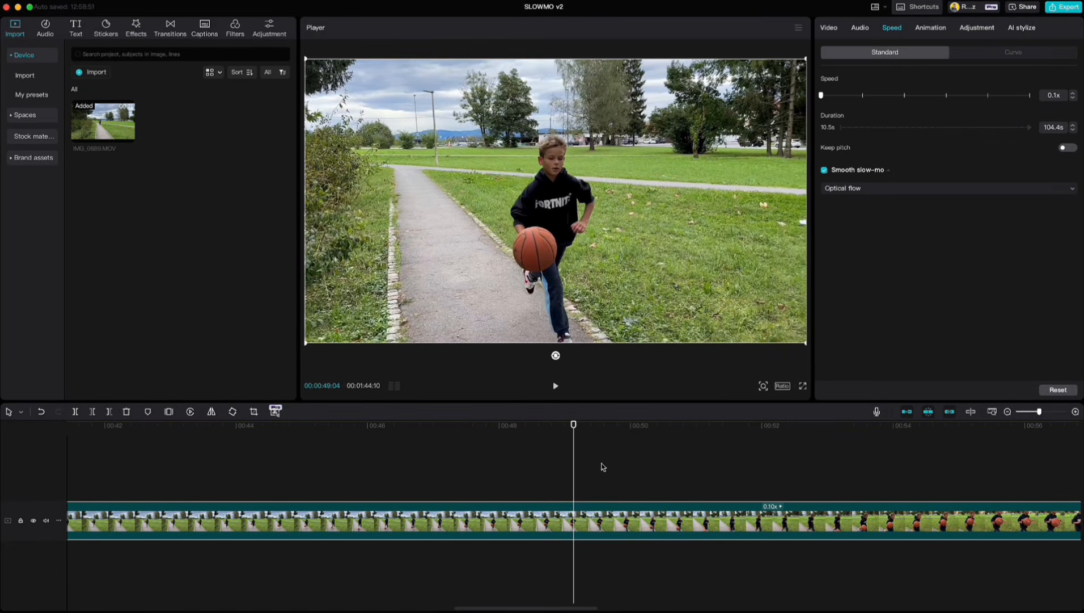
{"action": "left_click", "coordinate": [825, 171]}
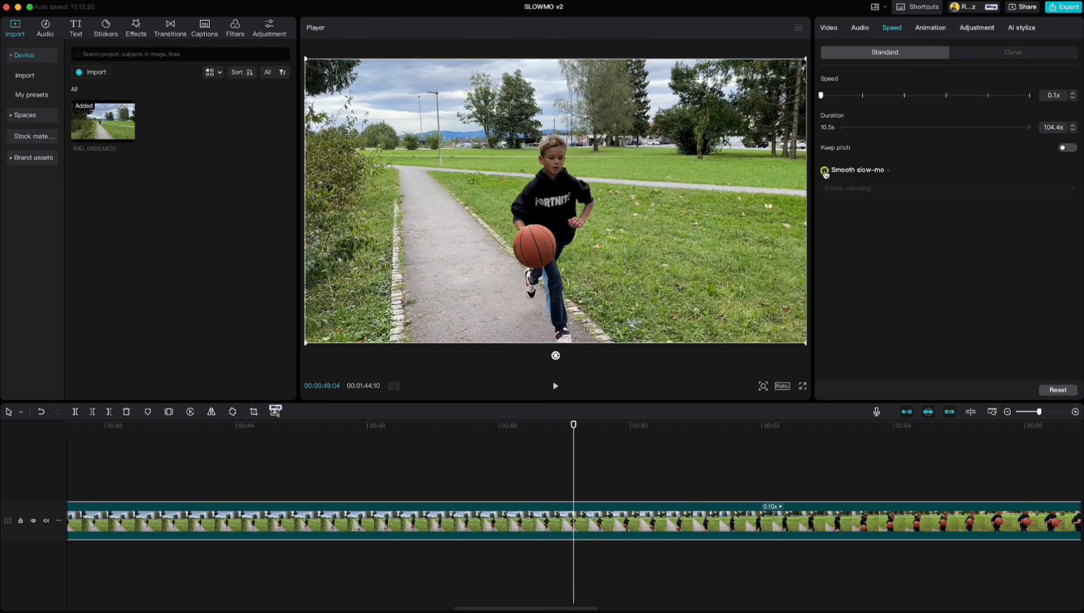
{"action": "left_click_drag", "start_coordinate": [824, 97], "coordinate": [863, 99]}
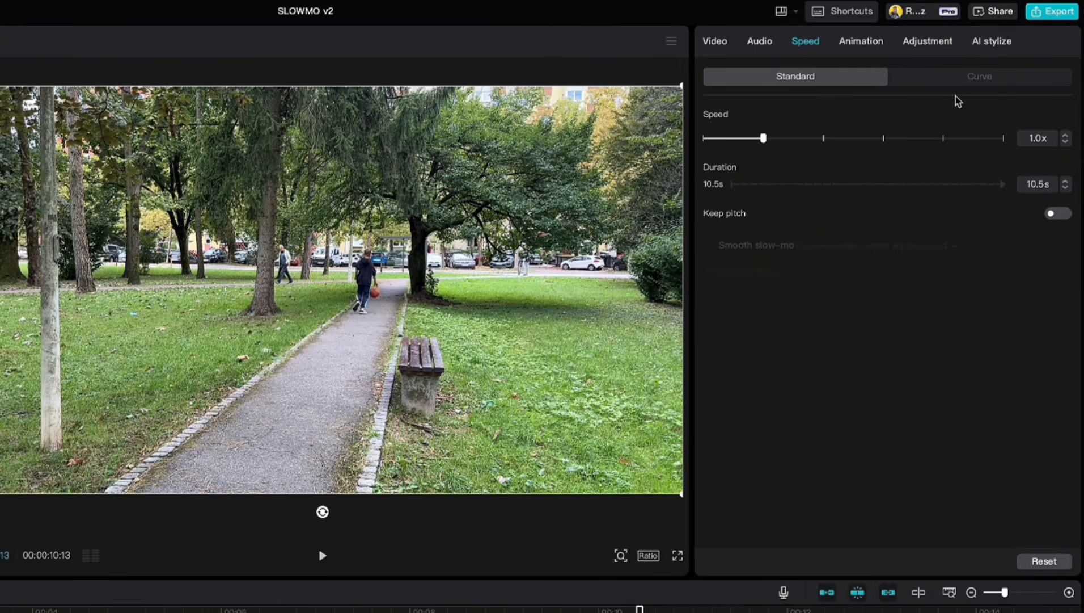
- Apply the Montage speed curve to the clip and play the clip from its start
{"action": "left_click", "coordinate": [969, 83]}
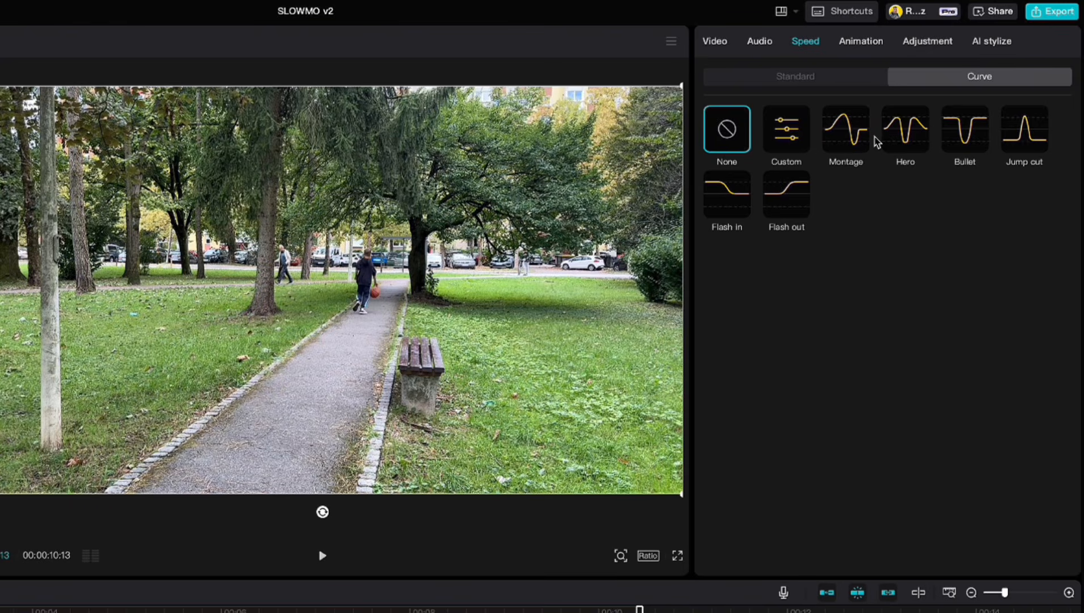
{"action": "left_click", "coordinate": [845, 132]}
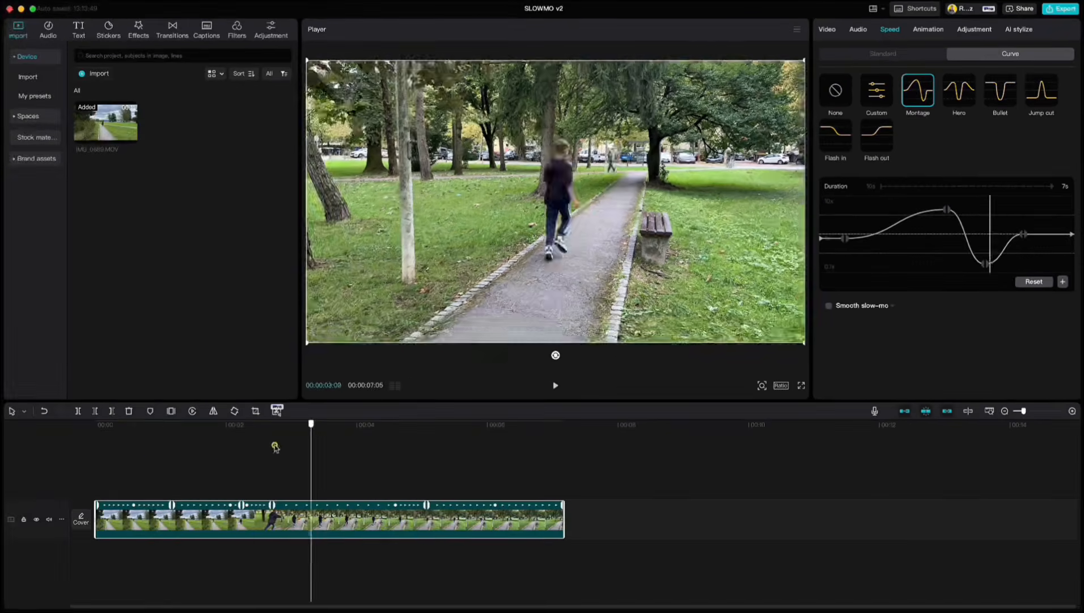
{"action": "left_click", "coordinate": [88, 457]}
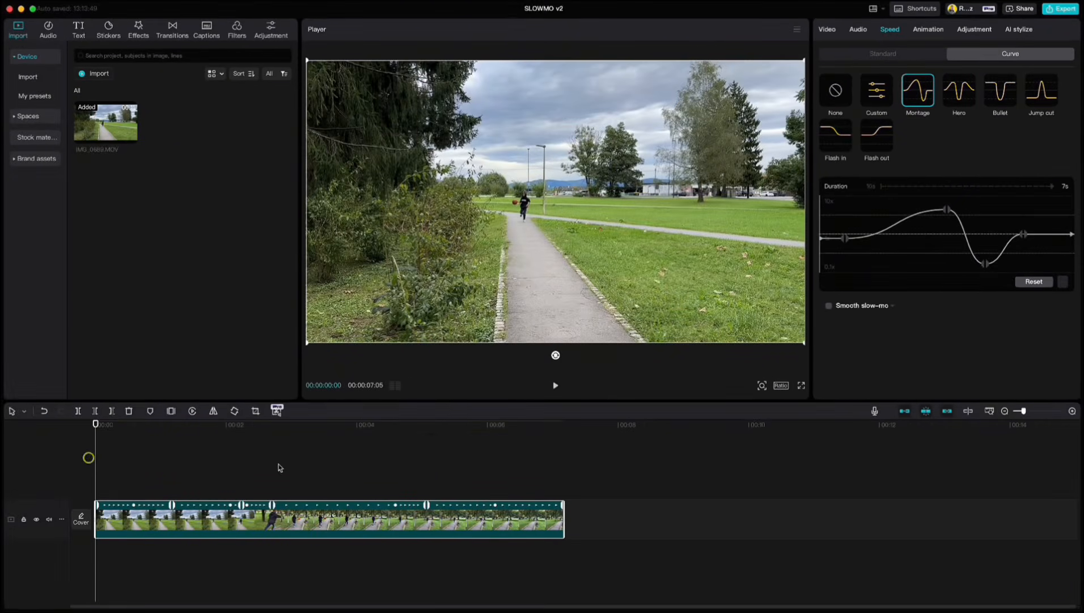
{"action": "left_click", "coordinate": [556, 386]}
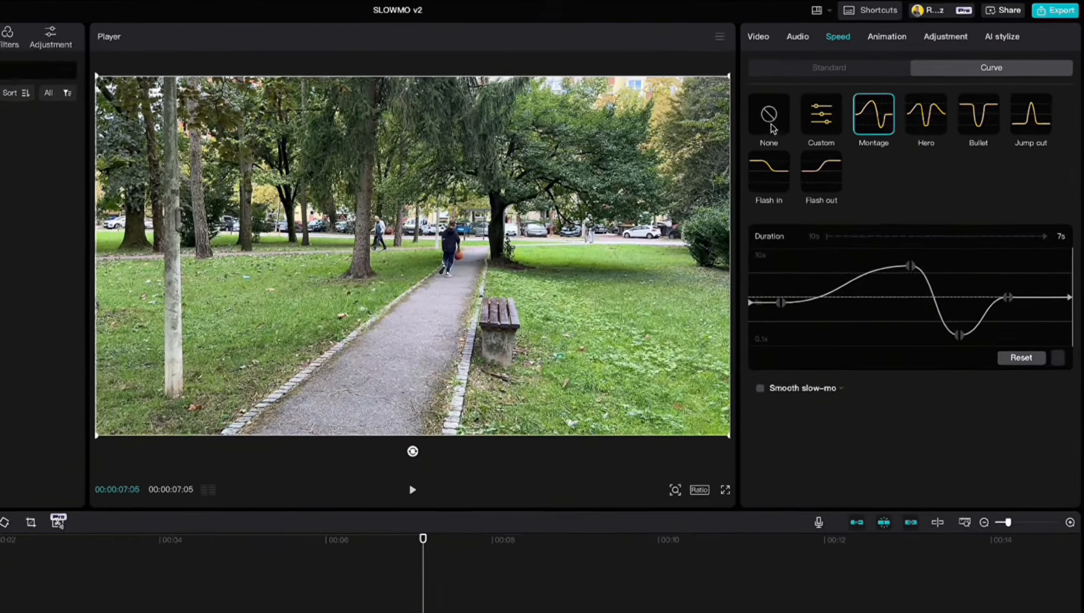
- Replace the preset curve with a Custom one, raising its first speed point well above 1x and lowering the middle point below 1x
{"action": "left_click", "coordinate": [771, 126]}
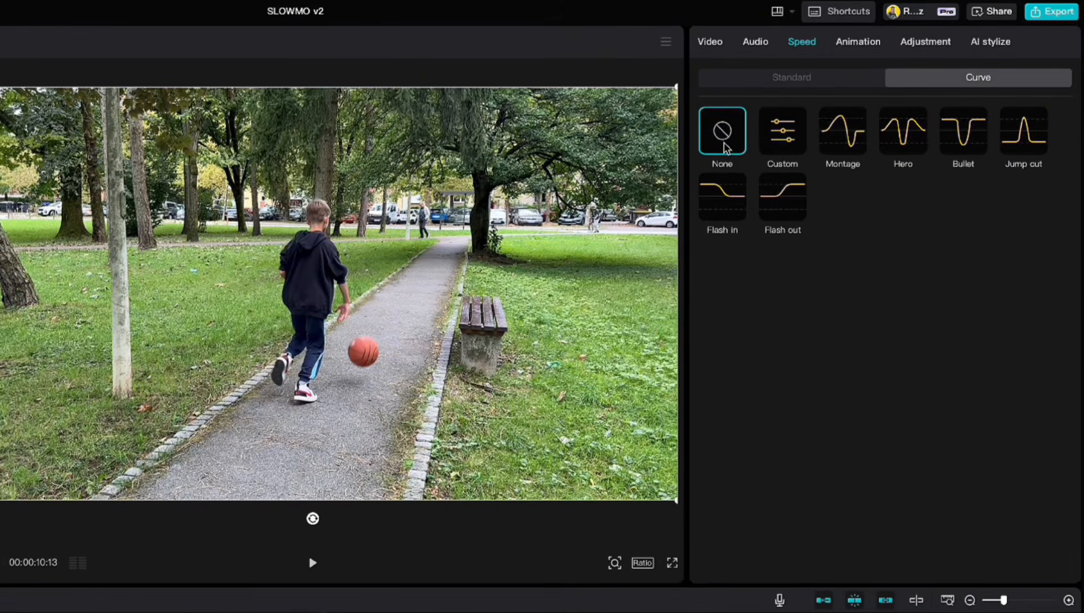
{"action": "left_click", "coordinate": [783, 136]}
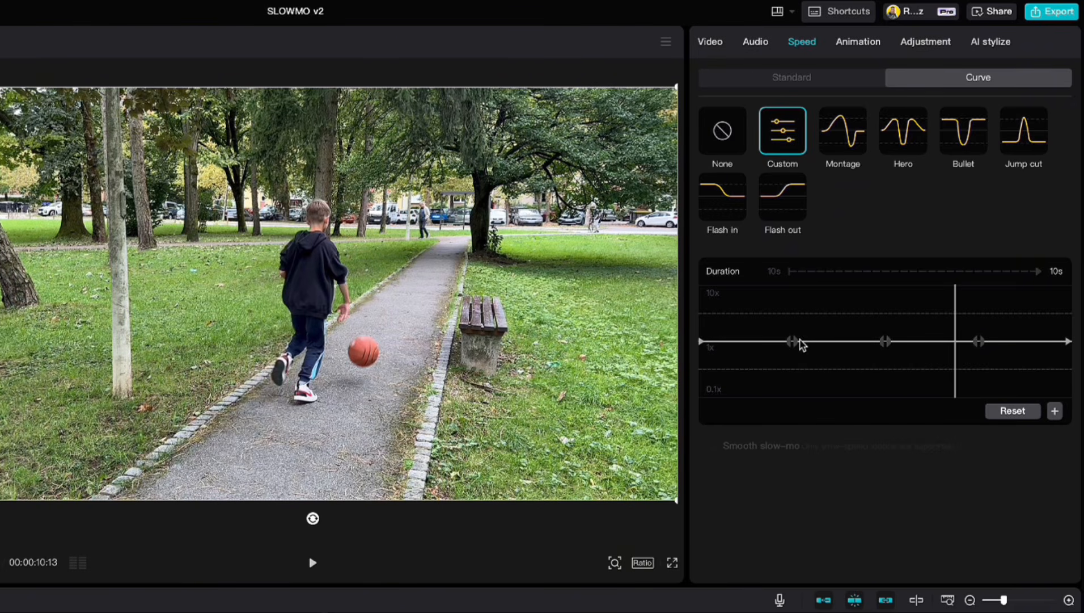
{"action": "left_click_drag", "start_coordinate": [792, 342], "coordinate": [784, 310]}
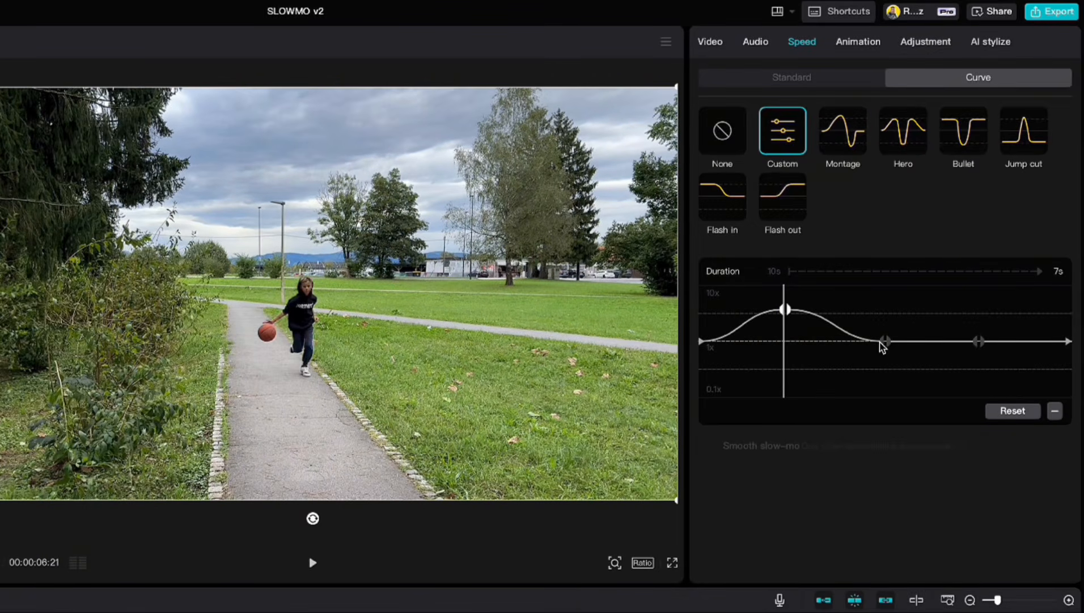
{"action": "left_click_drag", "start_coordinate": [885, 341], "coordinate": [891, 376]}
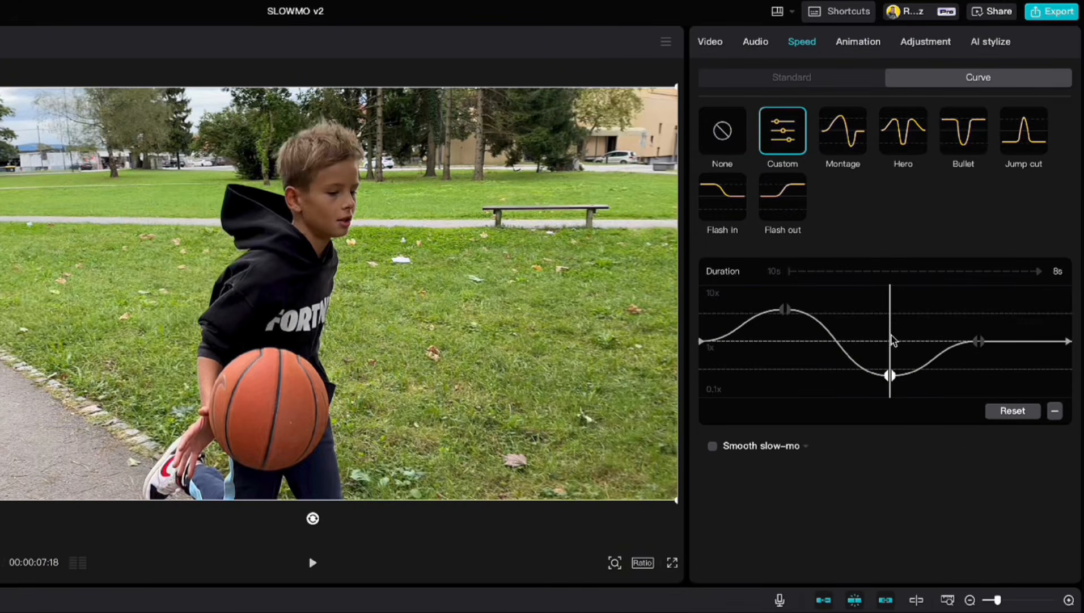
- Add an extra speed point to the curve between the middle and last points, and delete it again
{"action": "left_click", "coordinate": [914, 319]}
{"action": "left_click_drag", "start_coordinate": [915, 320], "coordinate": [925, 317]}
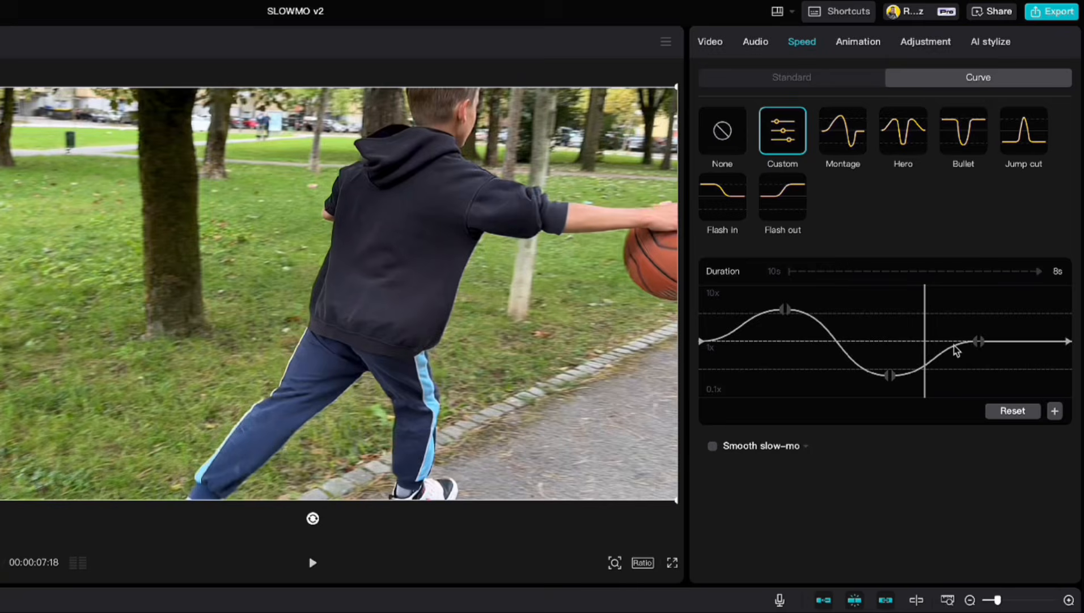
{"action": "left_click", "coordinate": [1056, 412]}
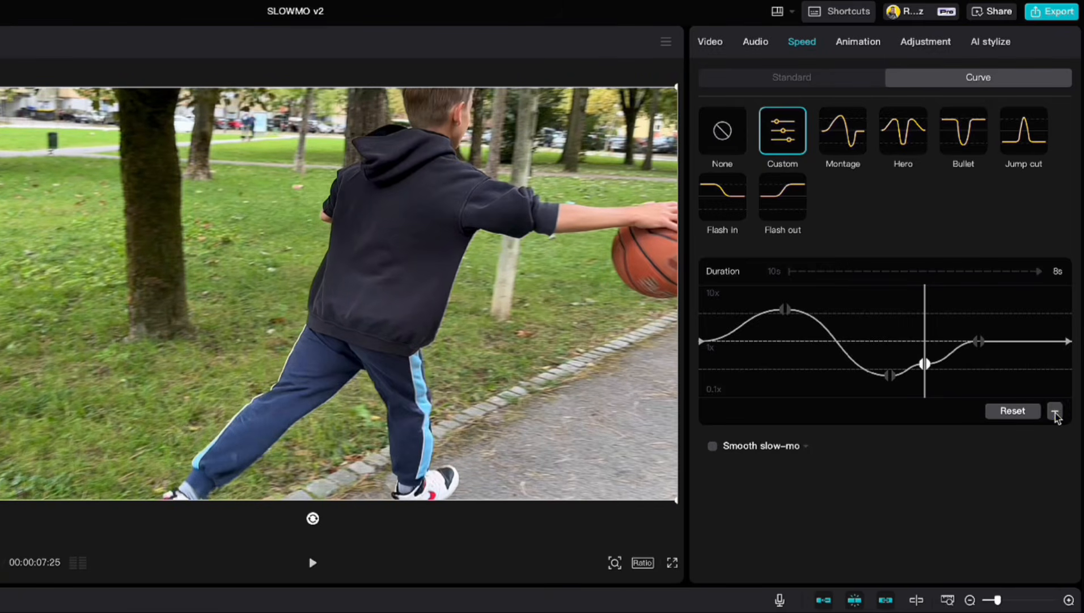
{"action": "left_click", "coordinate": [1056, 412]}
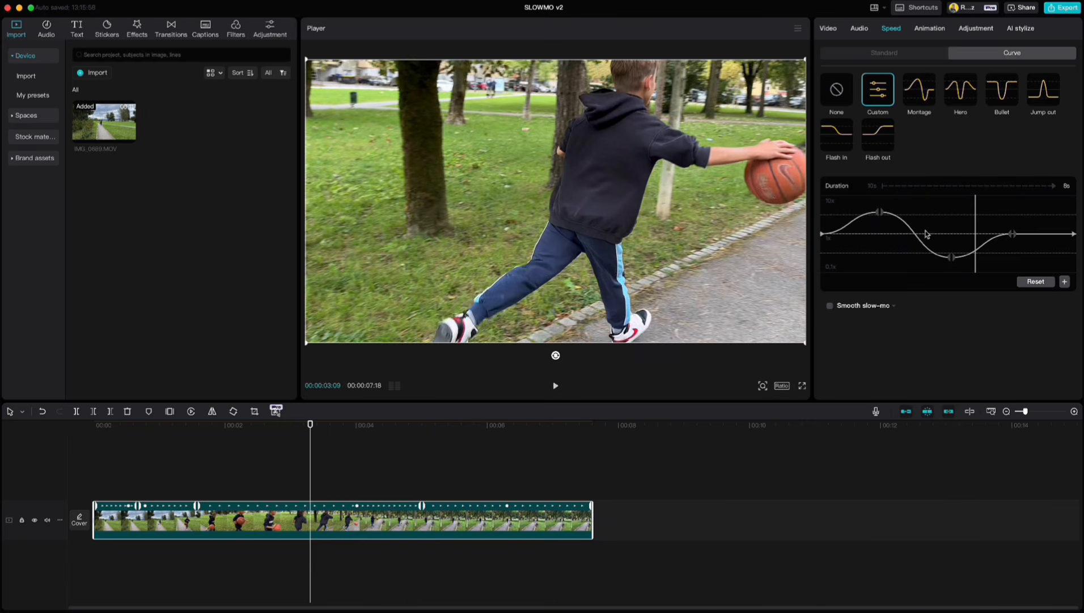
- Lower the custom curve's first speed point to about 0.1x, and pull it back up above 1x
{"action": "left_click_drag", "start_coordinate": [882, 214], "coordinate": [866, 267]}
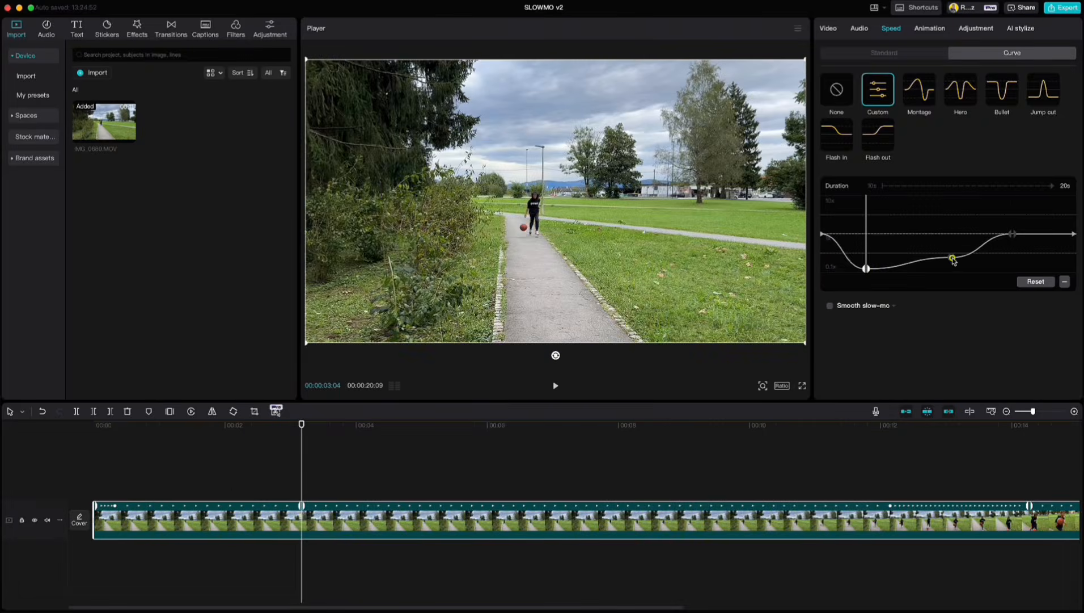
{"action": "left_click_drag", "start_coordinate": [862, 271], "coordinate": [919, 209]}
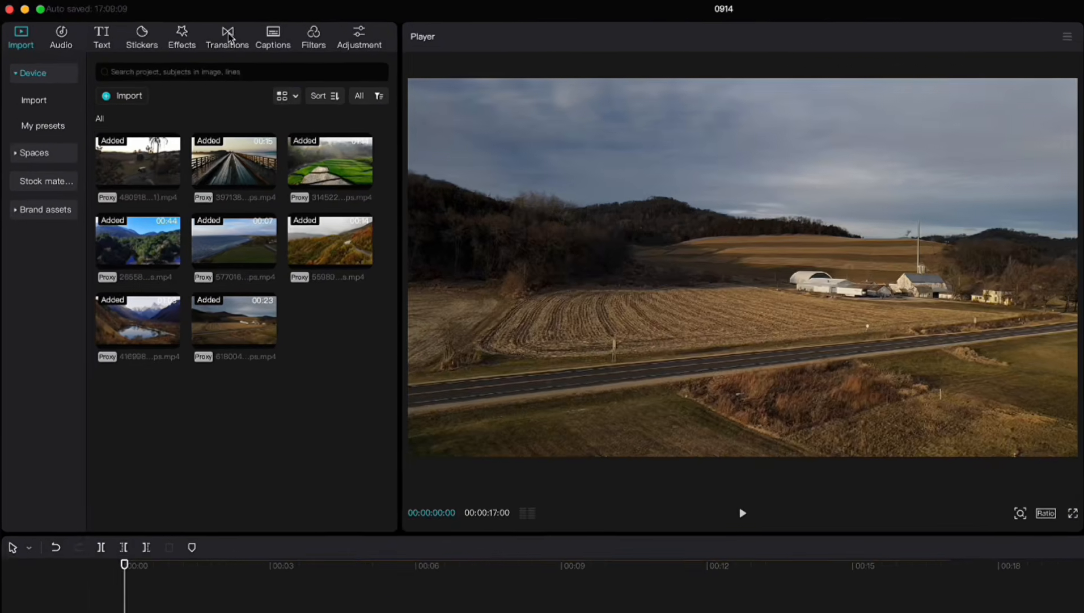
- Bring up the Trending transitions, play the landscape clip sequence through its first cuts, and return to the sequence start
{"action": "left_click", "coordinate": [229, 37]}
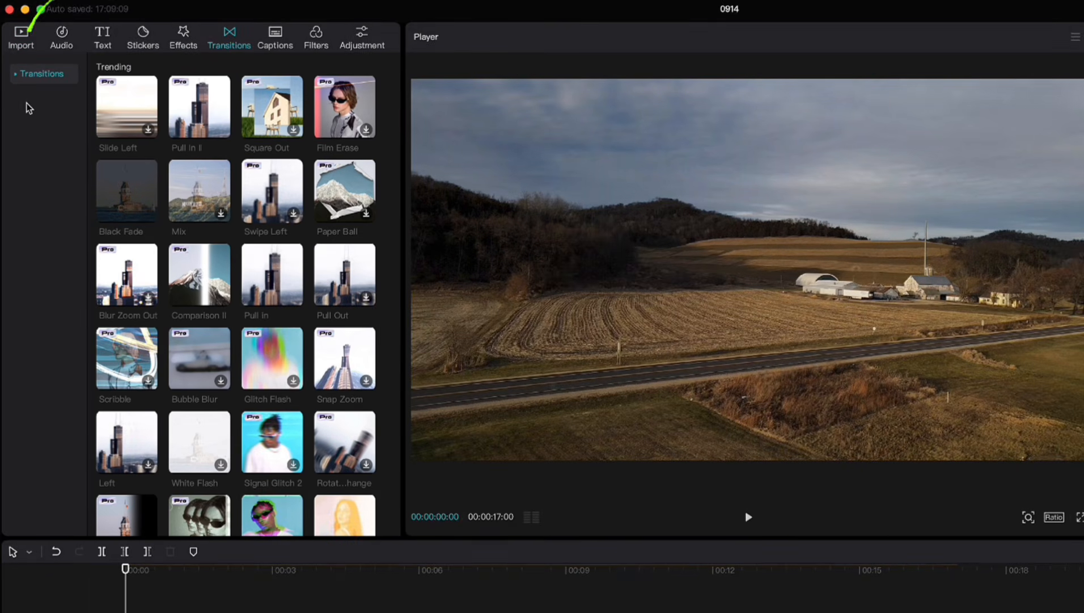
{"action": "left_click", "coordinate": [16, 76]}
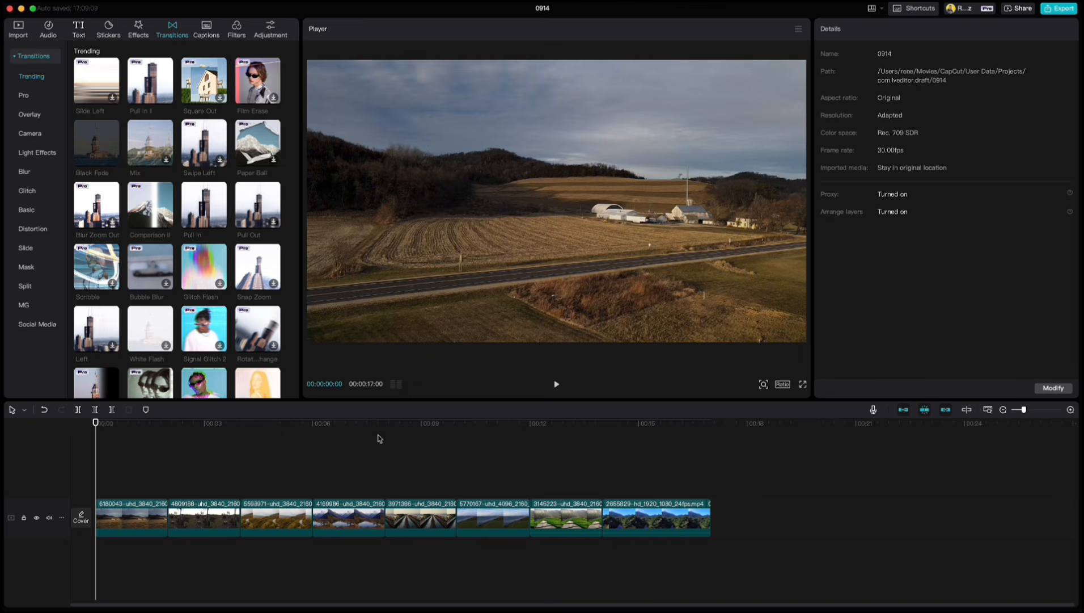
{"action": "left_click", "coordinate": [557, 385]}
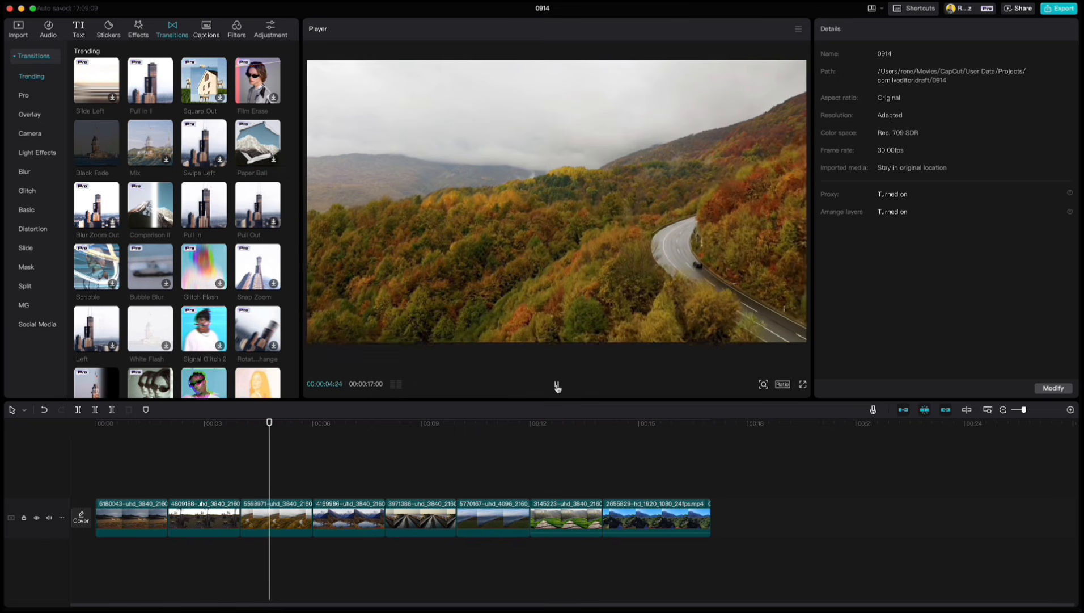
{"action": "left_click", "coordinate": [557, 385]}
{"action": "left_click_drag", "start_coordinate": [286, 440], "coordinate": [86, 451]}
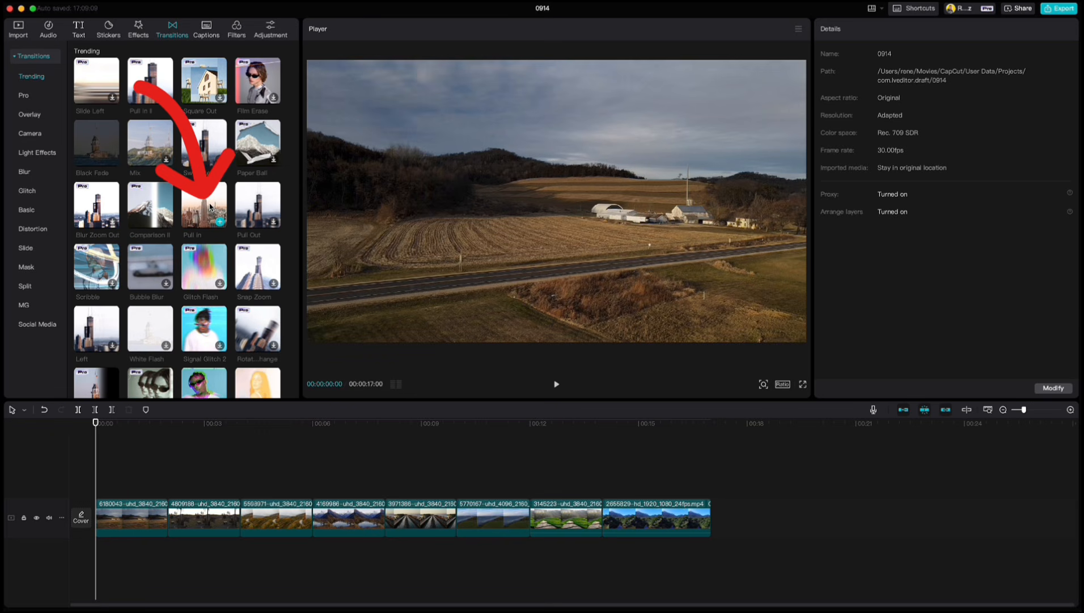
- Add the Pull In transition at the cut between the first and second clips and set its duration to 0.8 s
{"action": "left_click_drag", "start_coordinate": [210, 207], "coordinate": [197, 234]}
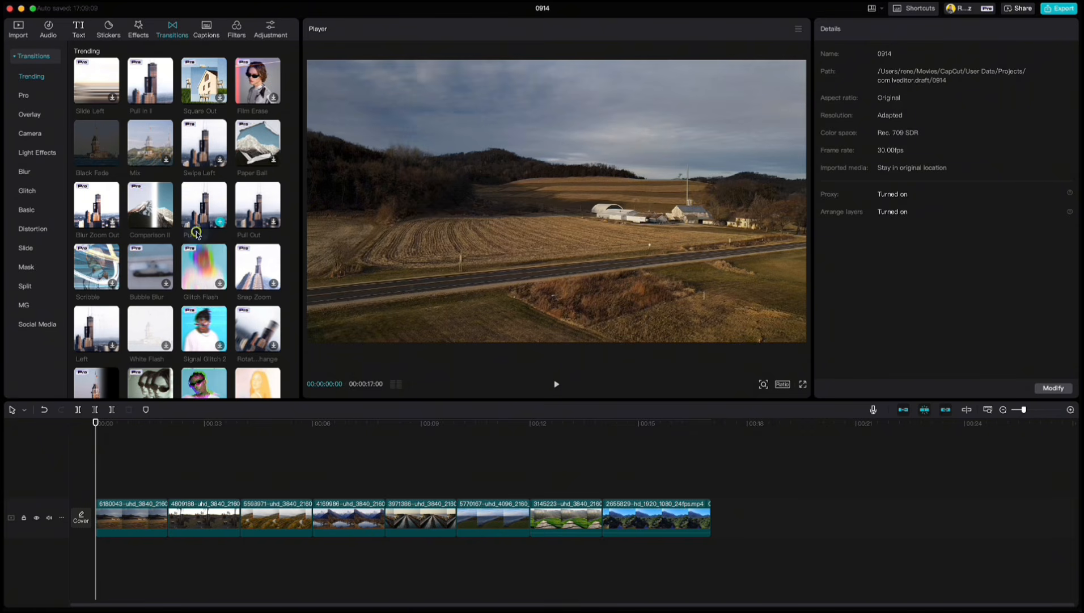
{"action": "left_click_drag", "start_coordinate": [97, 430], "coordinate": [165, 431]}
{"action": "mouse_move", "coordinate": [208, 226]}
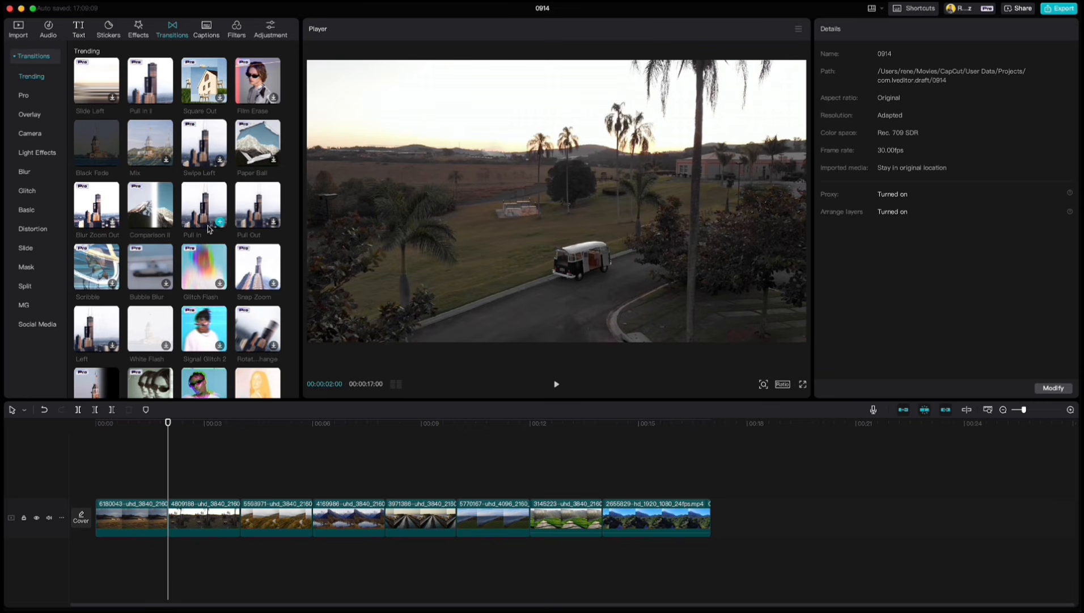
{"action": "left_click", "coordinate": [220, 223]}
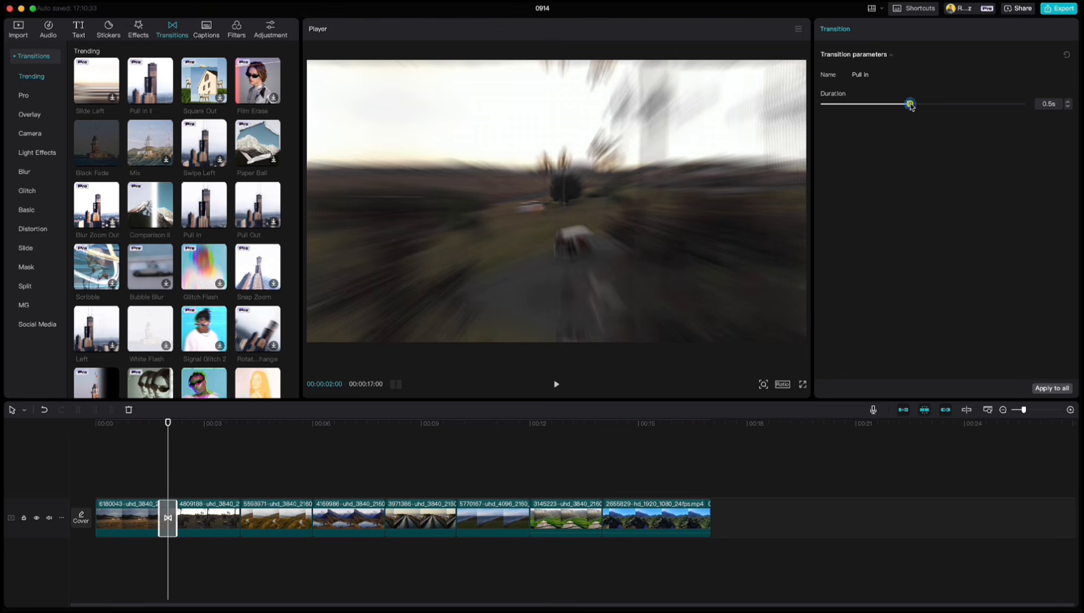
{"action": "left_click_drag", "start_coordinate": [911, 105], "coordinate": [986, 106]}
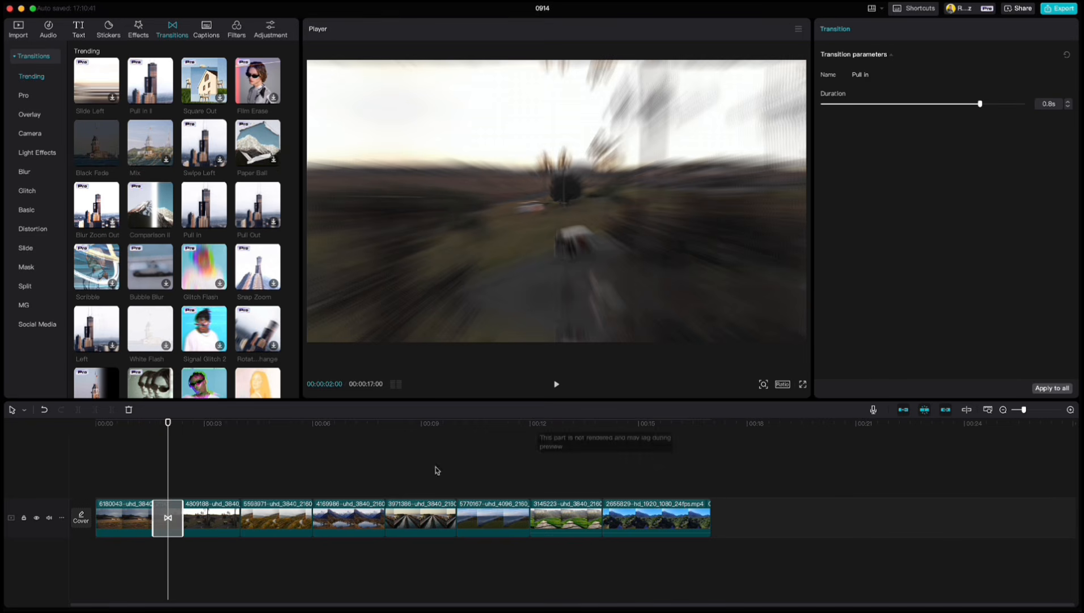
- Play the sequence from within the first clip across the Pull In transition and pause in the second clip
{"action": "left_click_drag", "start_coordinate": [168, 423], "coordinate": [120, 438]}
{"action": "key", "text": "space"}
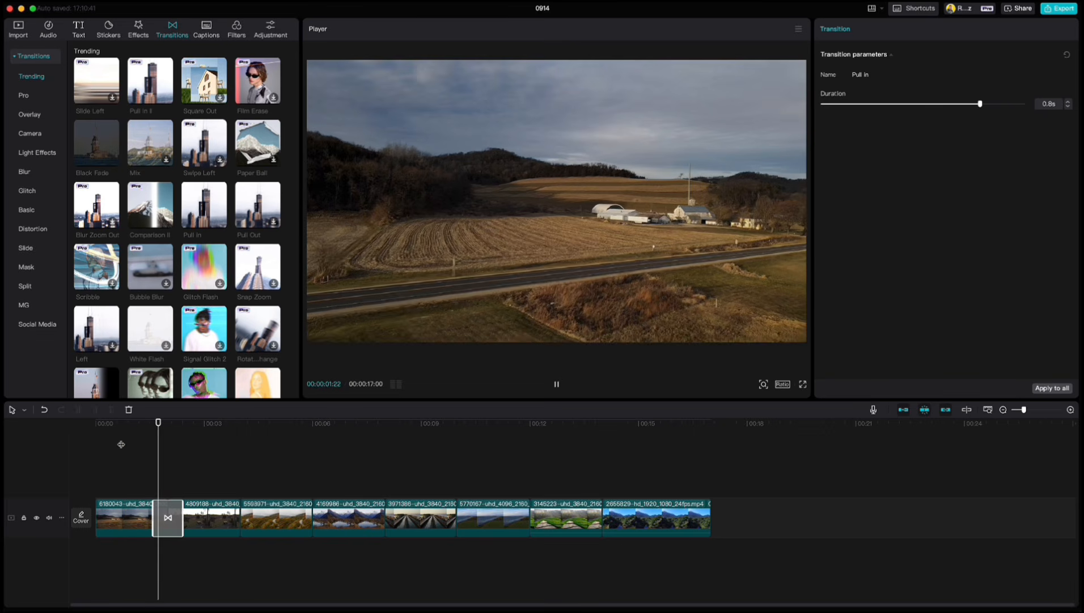
{"action": "key", "text": "space"}
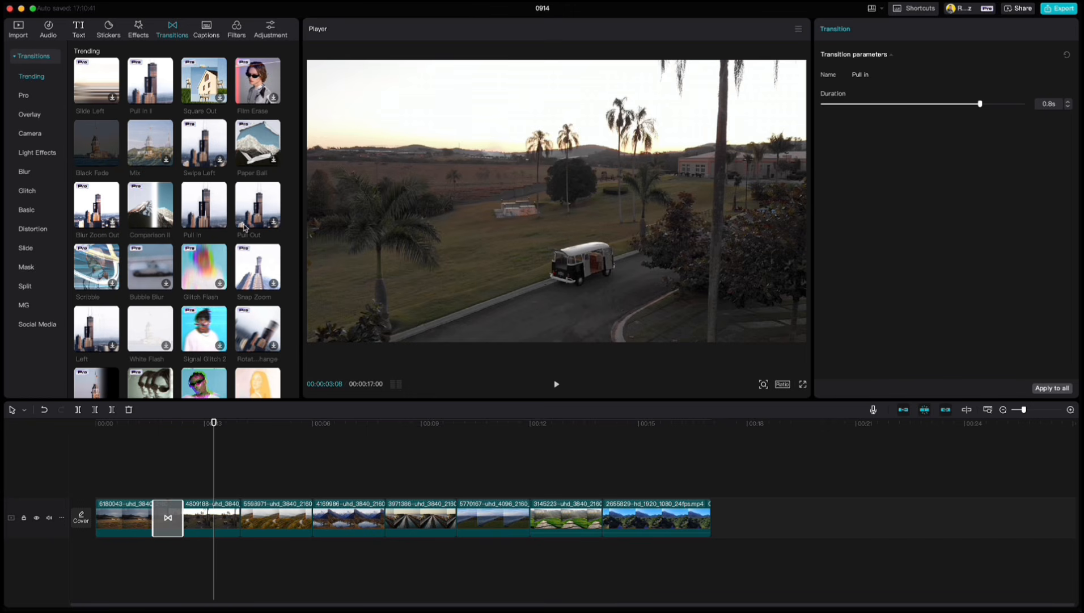
- Add Pull In transitions between the second and third clips at 0.8 s and between the third and fourth clips at about 0.7 s
{"action": "left_click_drag", "start_coordinate": [207, 211], "coordinate": [237, 523]}
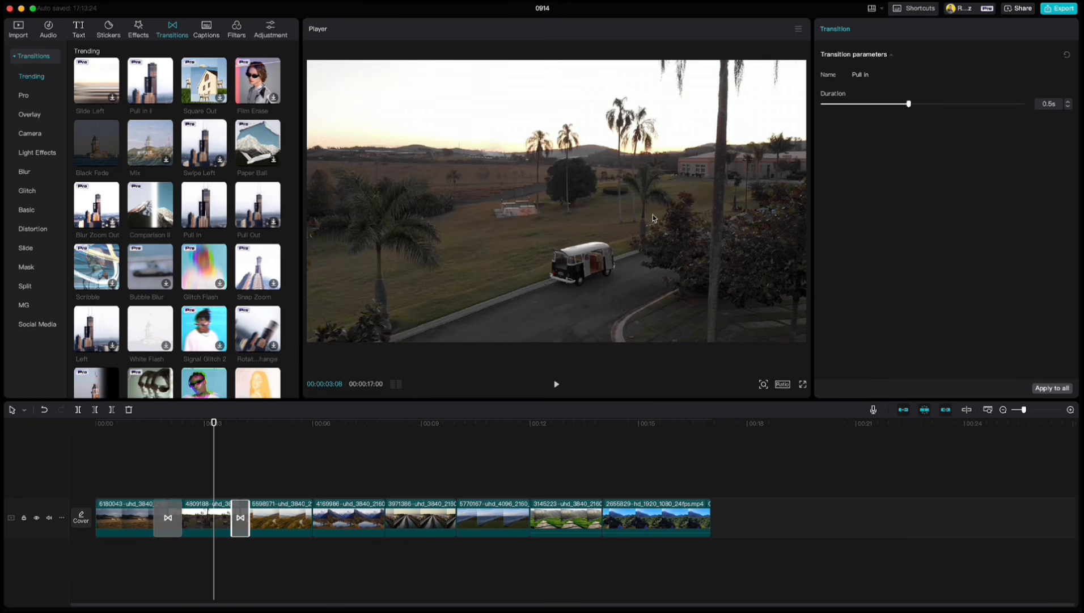
{"action": "left_click_drag", "start_coordinate": [908, 108], "coordinate": [980, 112]}
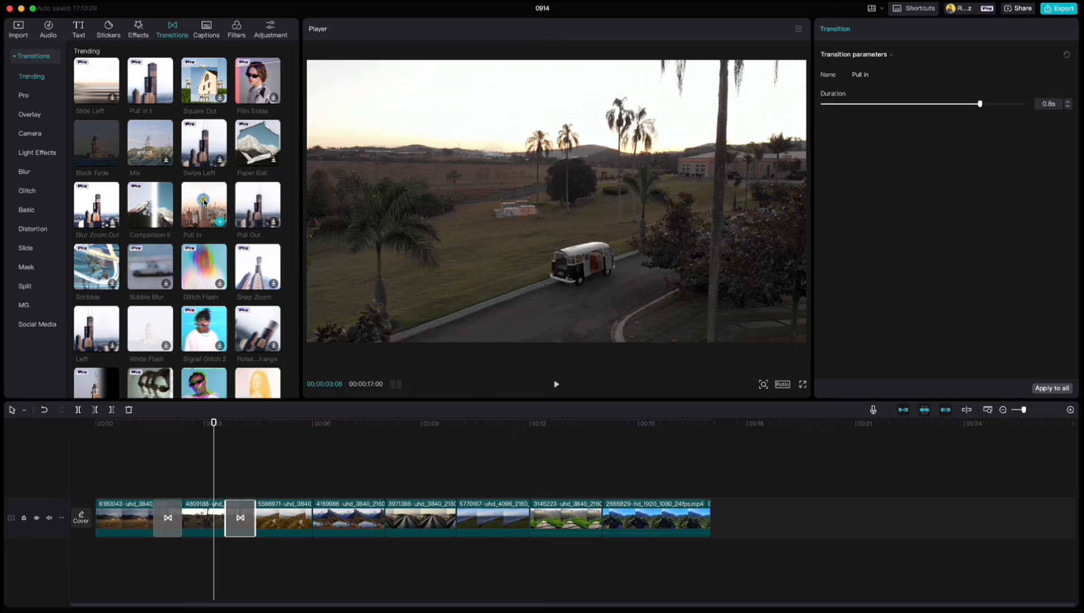
{"action": "left_click_drag", "start_coordinate": [198, 160], "coordinate": [313, 525]}
{"action": "left_click", "coordinate": [1067, 101]}
{"action": "left_click", "coordinate": [1068, 101]}
{"action": "left_click", "coordinate": [1067, 102]}
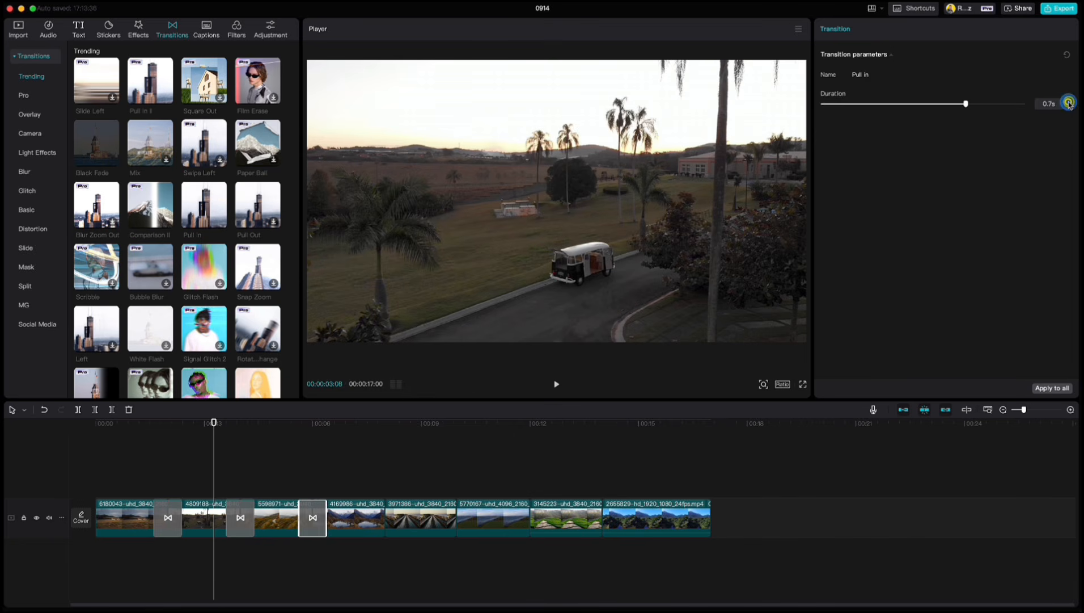
{"action": "left_click", "coordinate": [1067, 101]}
{"action": "left_click", "coordinate": [1069, 107]}
{"action": "left_click", "coordinate": [1068, 106]}
- Add a Pull In transition between the fourth and fifth clips with a duration of 0.7 s
{"action": "left_click_drag", "start_coordinate": [205, 206], "coordinate": [386, 519]}
{"action": "left_click", "coordinate": [1069, 102]}
{"action": "left_click", "coordinate": [1068, 102]}
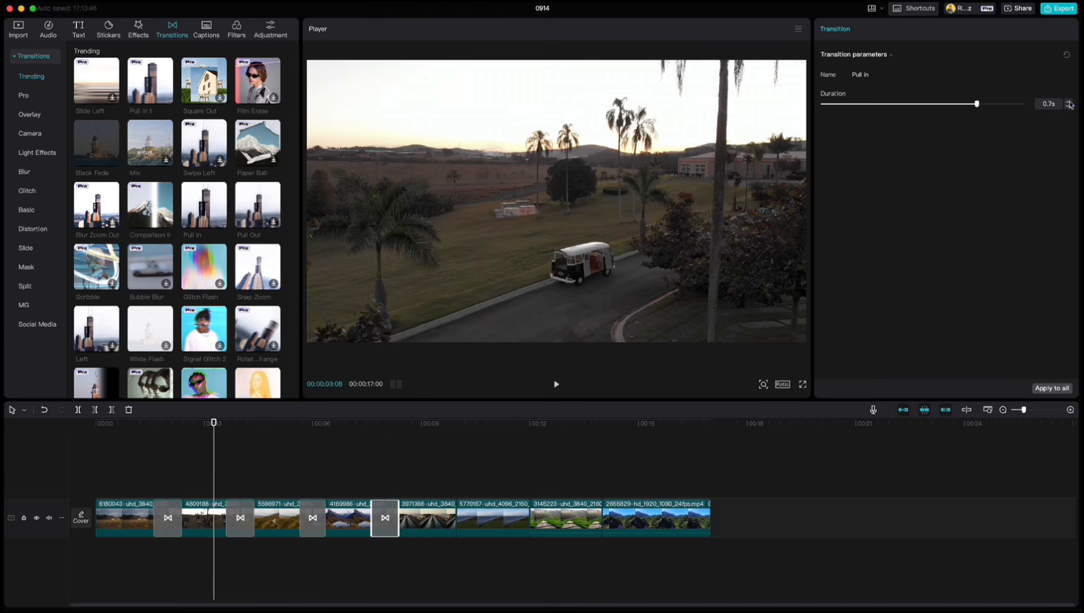
{"action": "left_click", "coordinate": [1069, 103]}
{"action": "left_click", "coordinate": [1069, 107]}
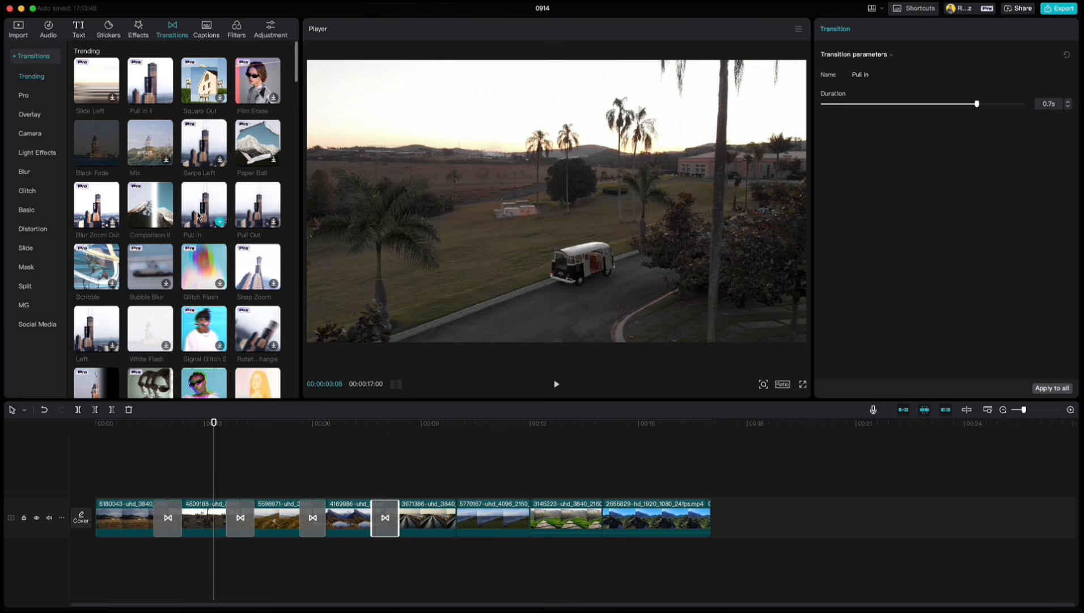
- Add Pull In transitions between the fifth and sixth clips and between the sixth and seventh clips, each lasting 0.7 s
{"action": "left_click_drag", "start_coordinate": [204, 205], "coordinate": [457, 519]}
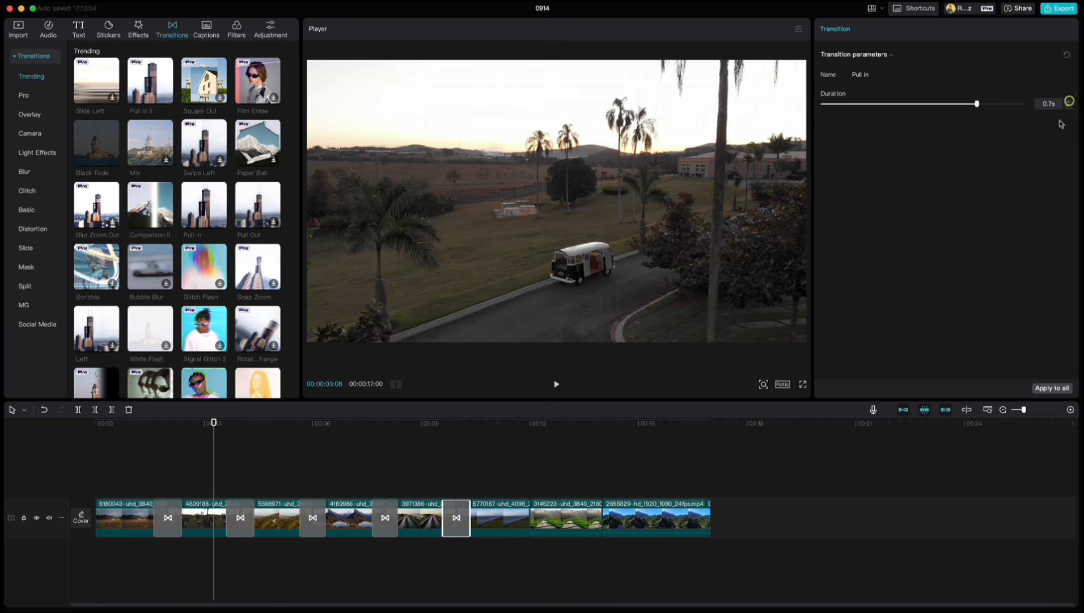
{"action": "left_click_drag", "start_coordinate": [204, 205], "coordinate": [519, 520]}
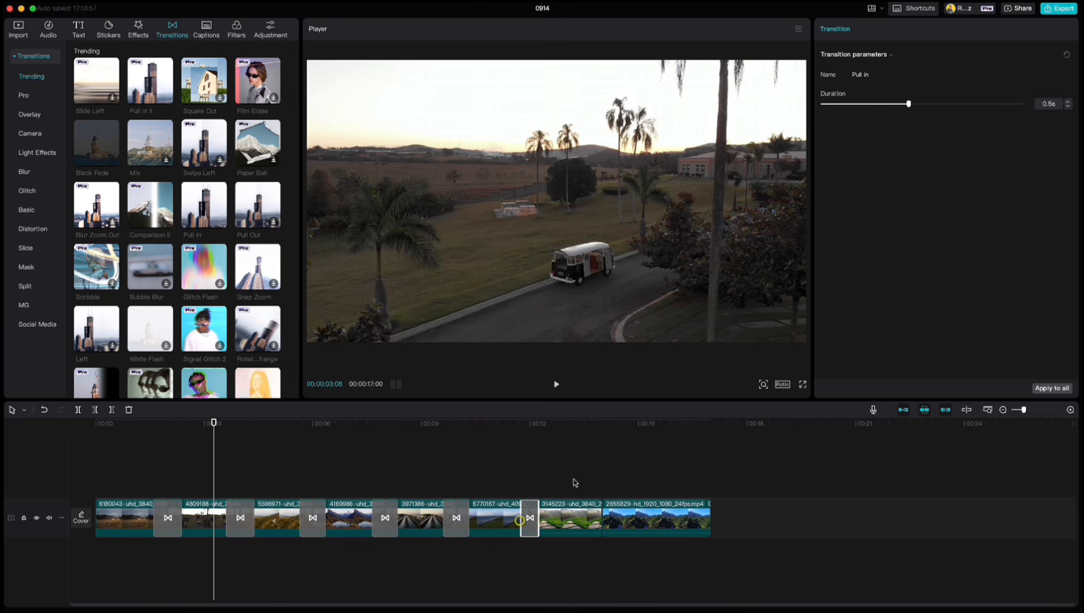
{"action": "left_click", "coordinate": [1068, 107]}
{"action": "left_click", "coordinate": [1068, 101]}
{"action": "left_click", "coordinate": [1068, 101]}
{"action": "left_click", "coordinate": [1068, 101]}
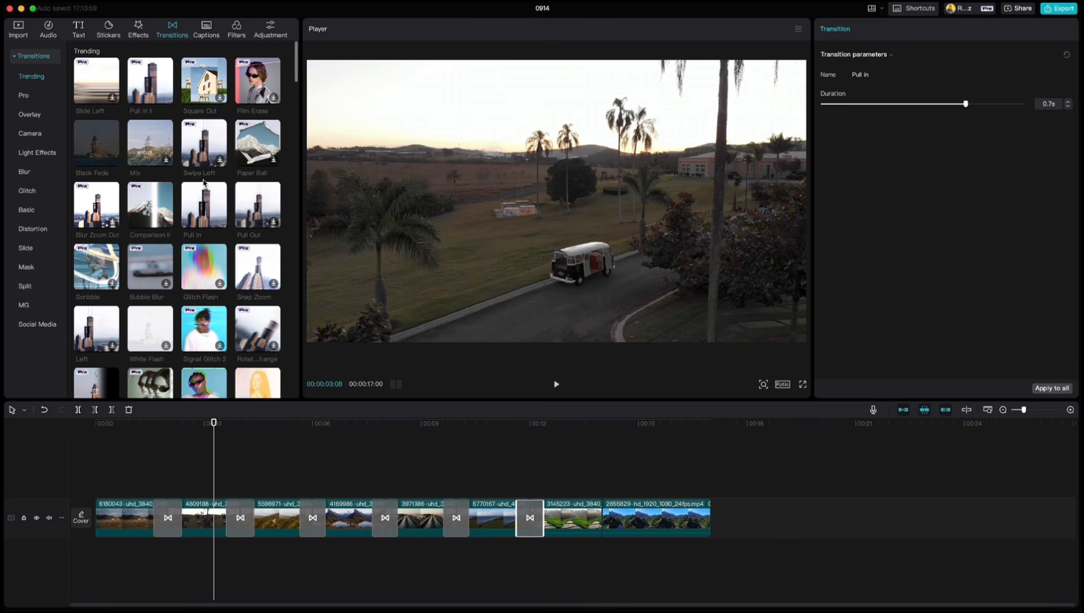
- Add a Pull In transition between the seventh and eighth clips with a duration of 0.7 s
{"action": "left_click_drag", "start_coordinate": [204, 187], "coordinate": [596, 520]}
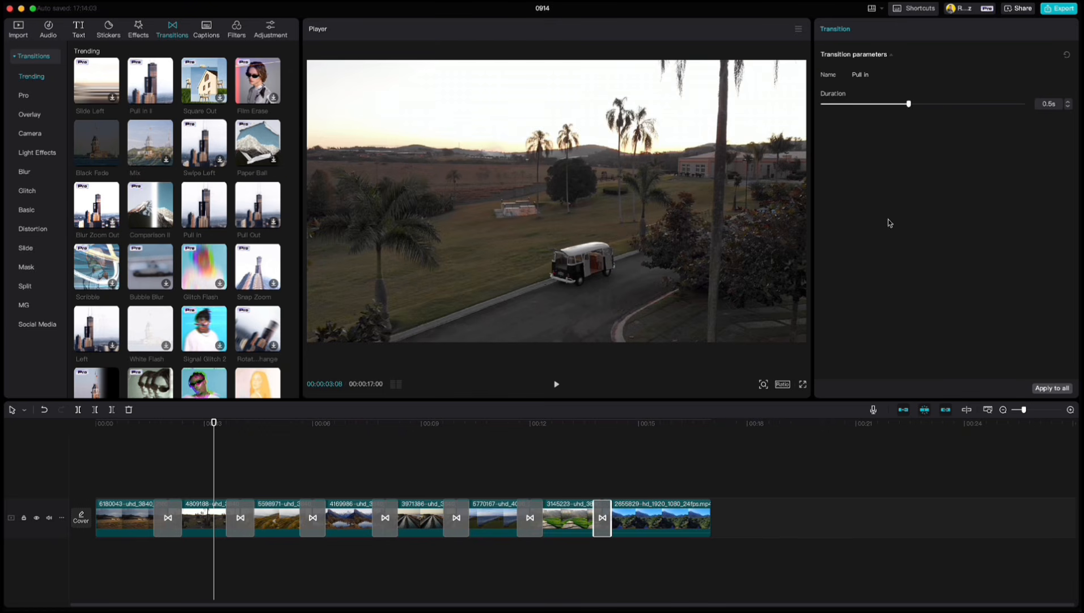
{"action": "left_click", "coordinate": [1068, 101]}
{"action": "left_click", "coordinate": [1069, 102]}
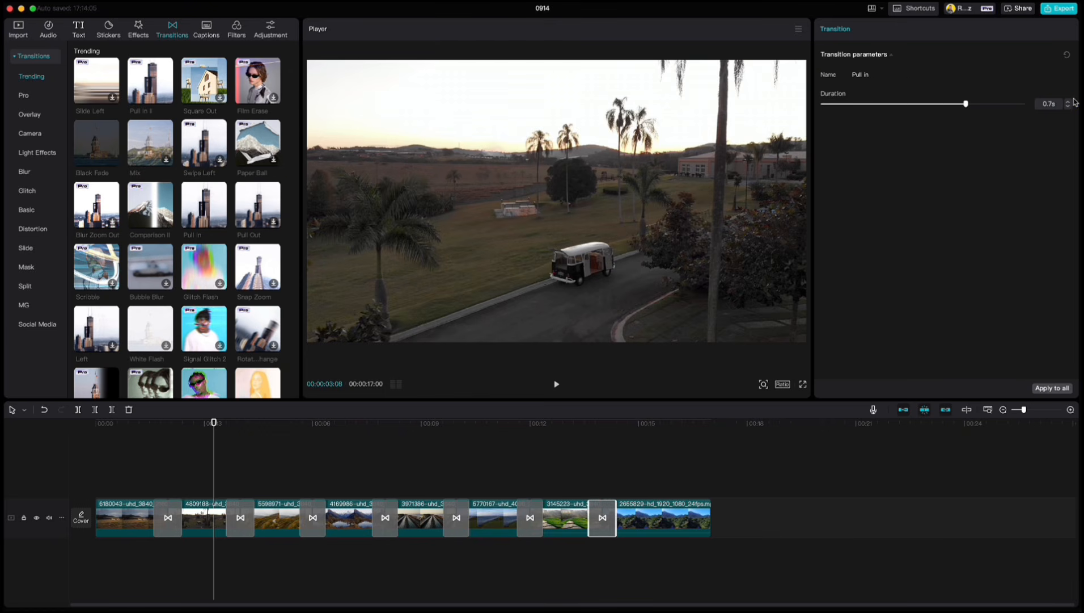
- Play the sequence from early in the first clip through all the Pull In transitions to review them
{"action": "left_click", "coordinate": [141, 446]}
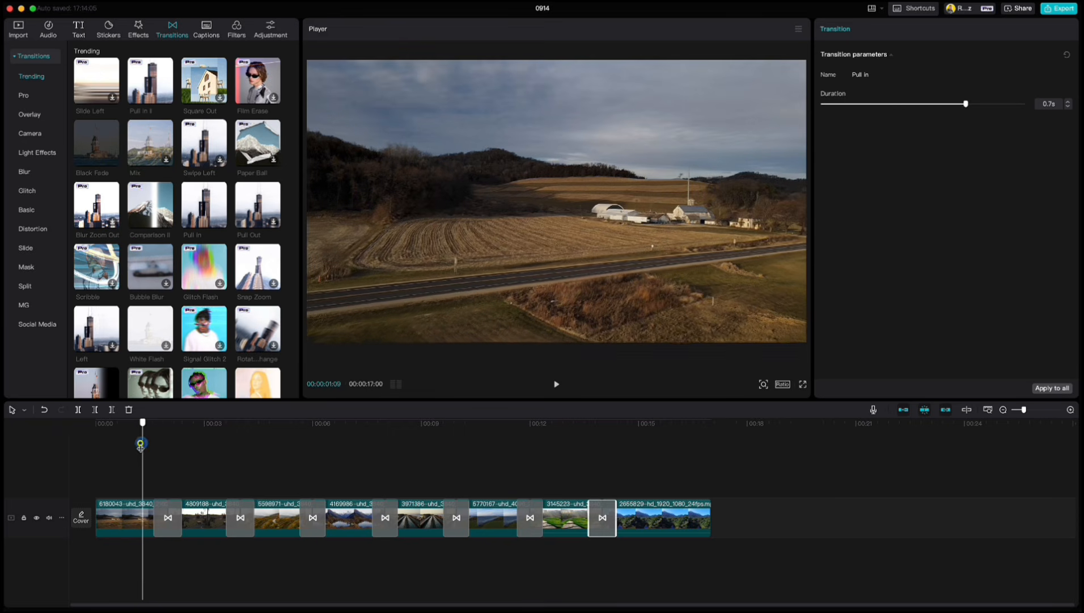
{"action": "left_click", "coordinate": [118, 446]}
{"action": "left_click_drag", "start_coordinate": [119, 445], "coordinate": [115, 446]}
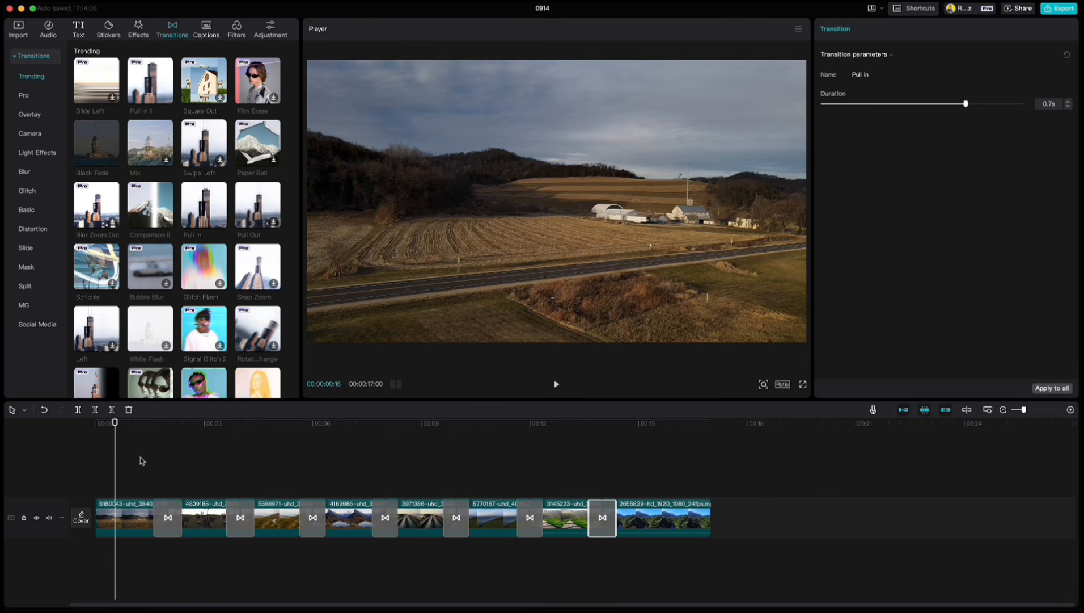
{"action": "key", "text": "space"}
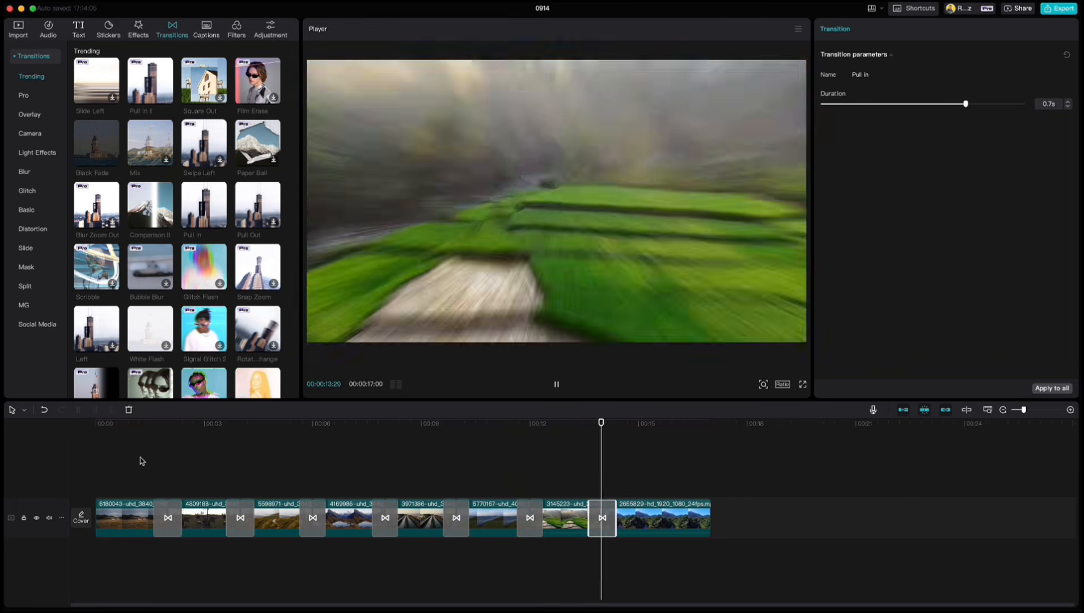
{"action": "key", "text": "space"}
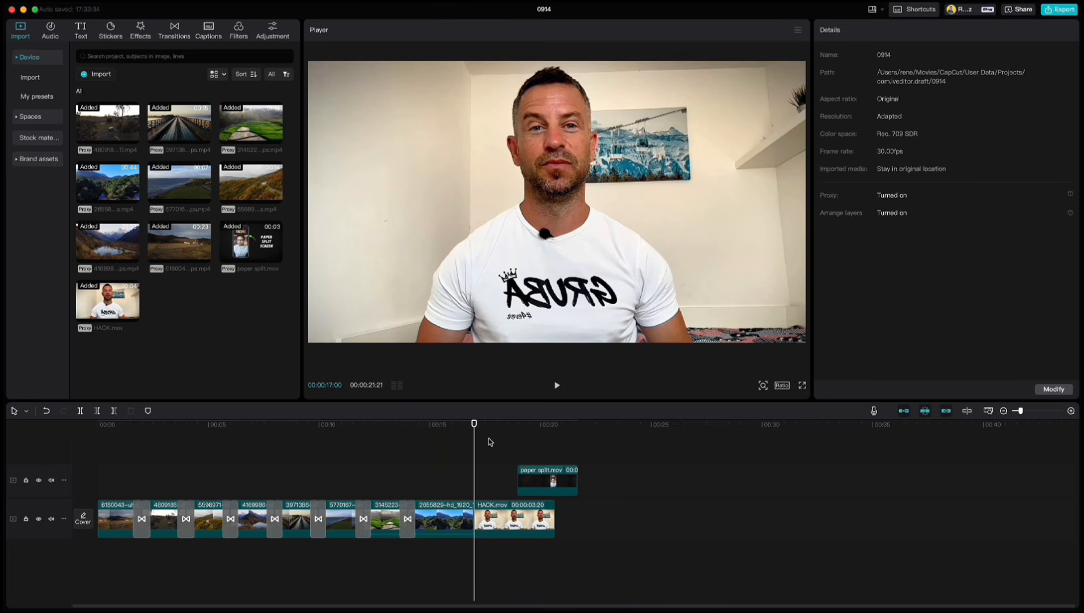
- Apply the Fade In entrance animation to the paper split.mov overlay clip with a duration of 0.4 s
{"action": "left_click_drag", "start_coordinate": [475, 425], "coordinate": [497, 437]}
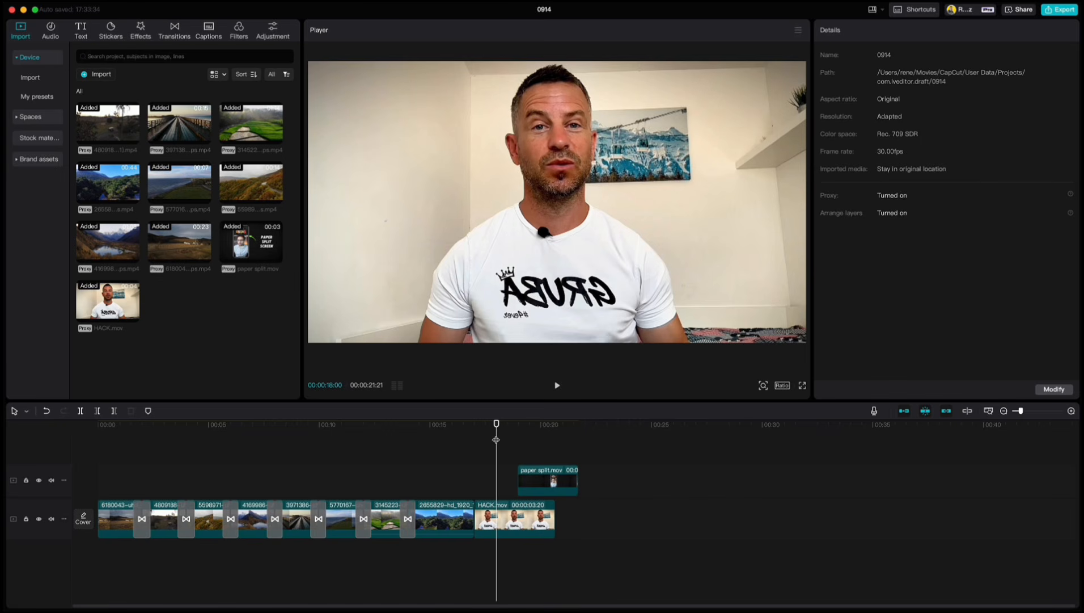
{"action": "left_click_drag", "start_coordinate": [497, 428], "coordinate": [516, 433]}
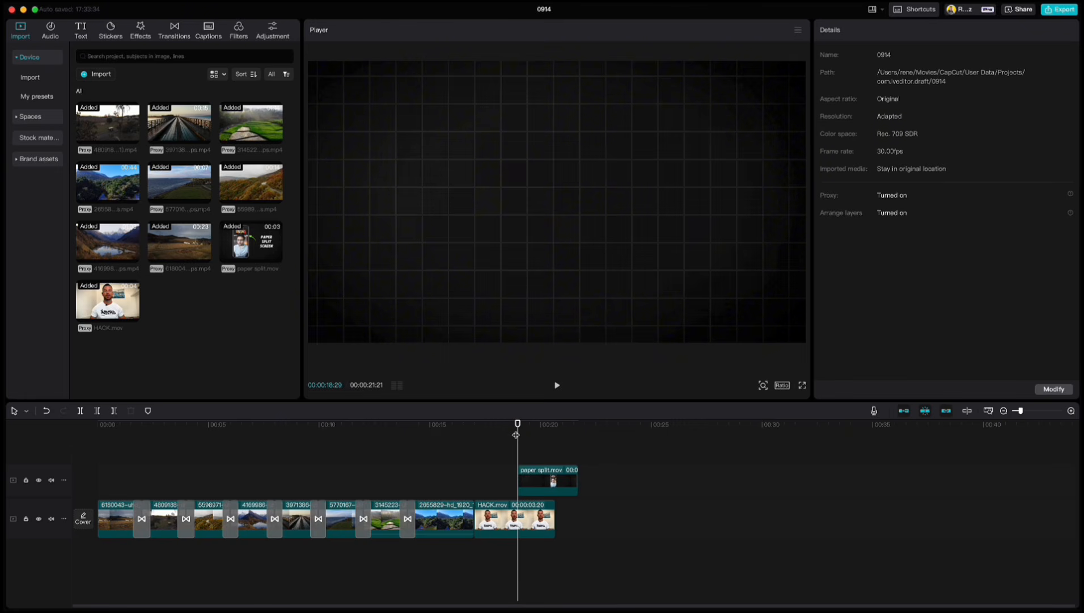
{"action": "left_click", "coordinate": [534, 477]}
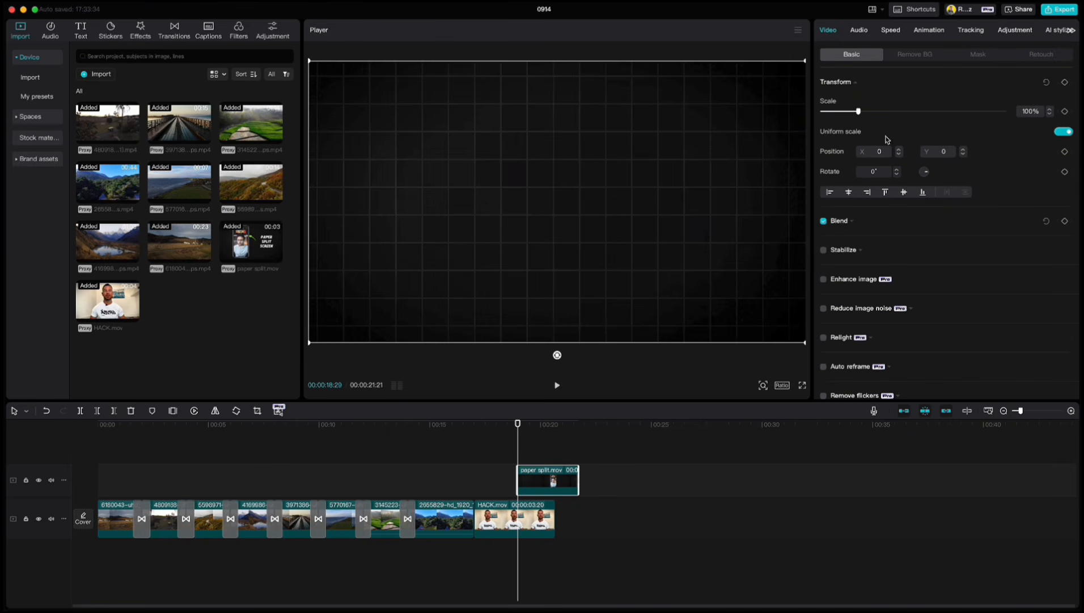
{"action": "left_click", "coordinate": [928, 31]}
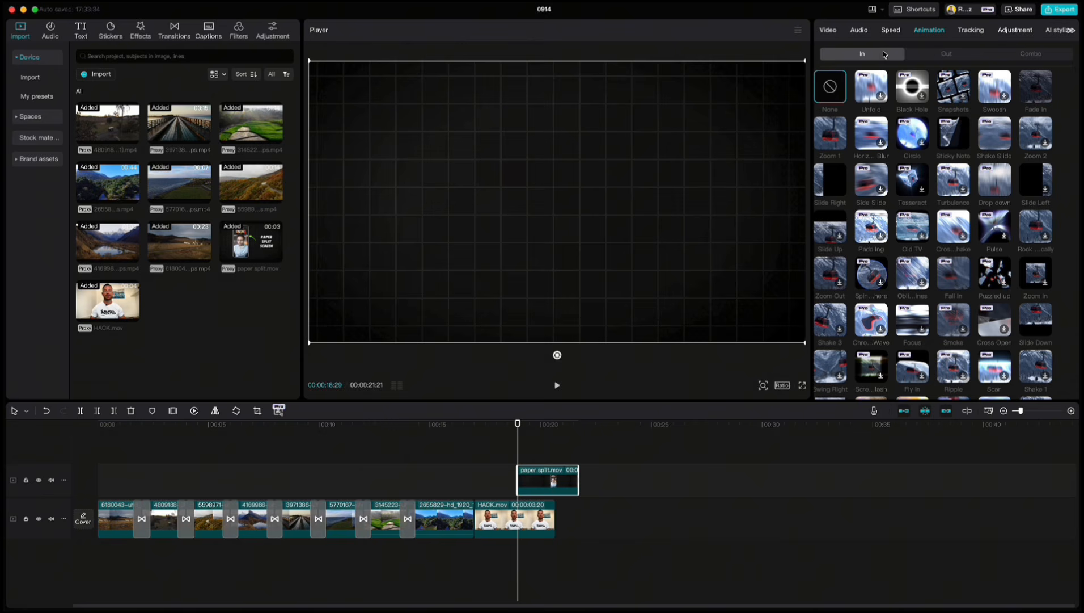
{"action": "left_click", "coordinate": [1033, 93]}
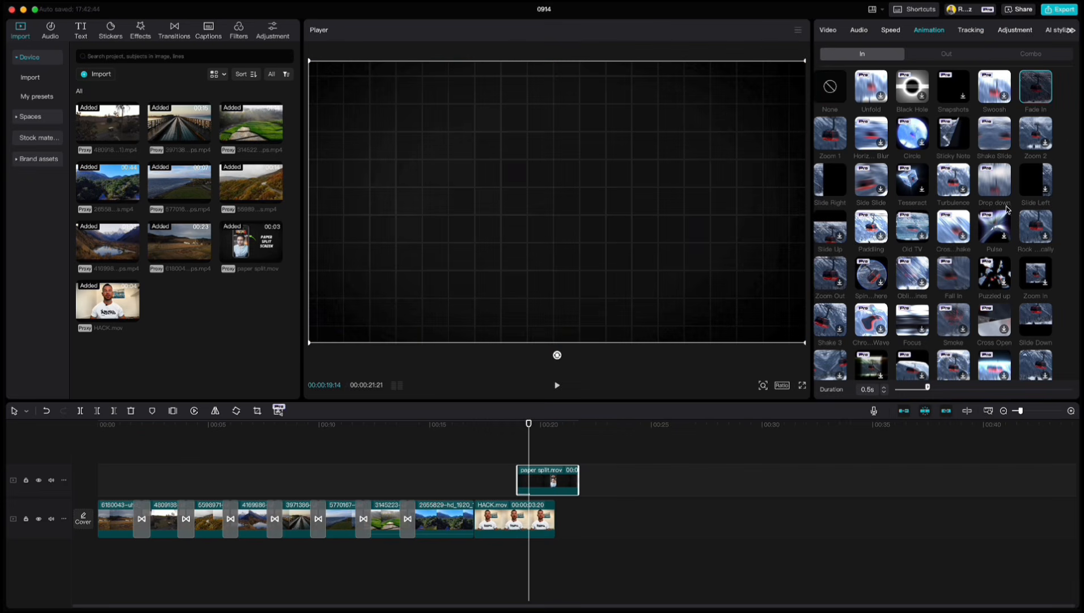
{"action": "left_click", "coordinate": [885, 392]}
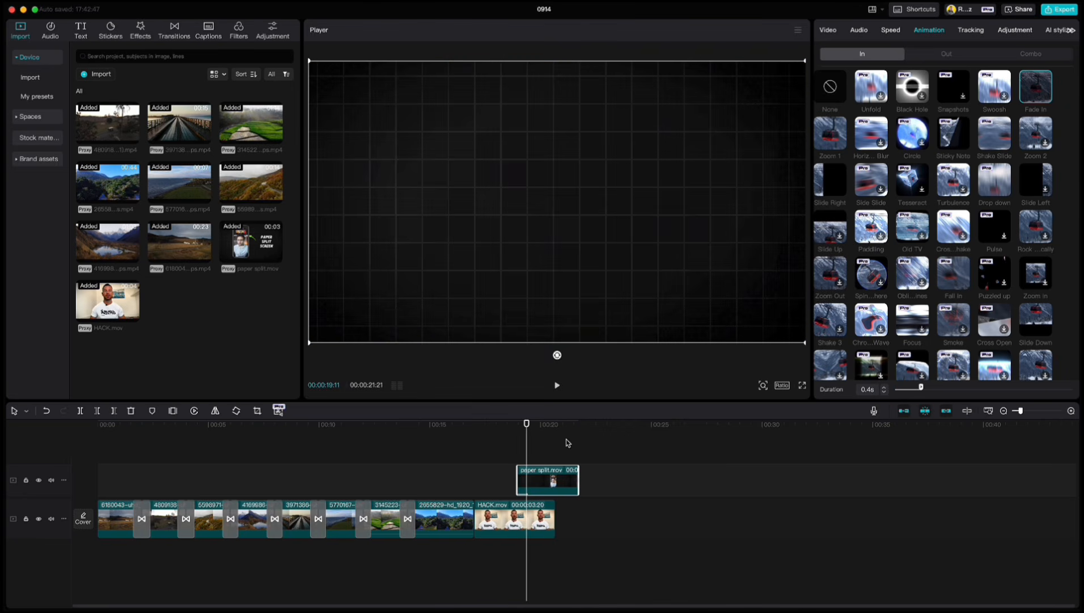
- Preview the change from HACK.mov to paper split.mov with the fade, and undo the Fade In animation
{"action": "left_click_drag", "start_coordinate": [526, 426], "coordinate": [489, 428]}
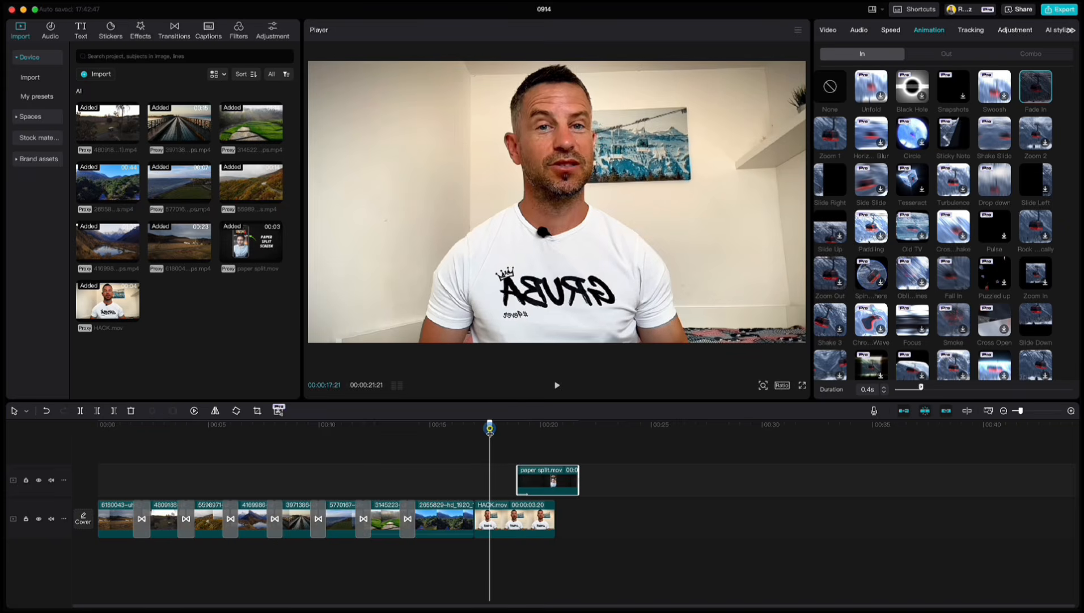
{"action": "key", "text": "space"}
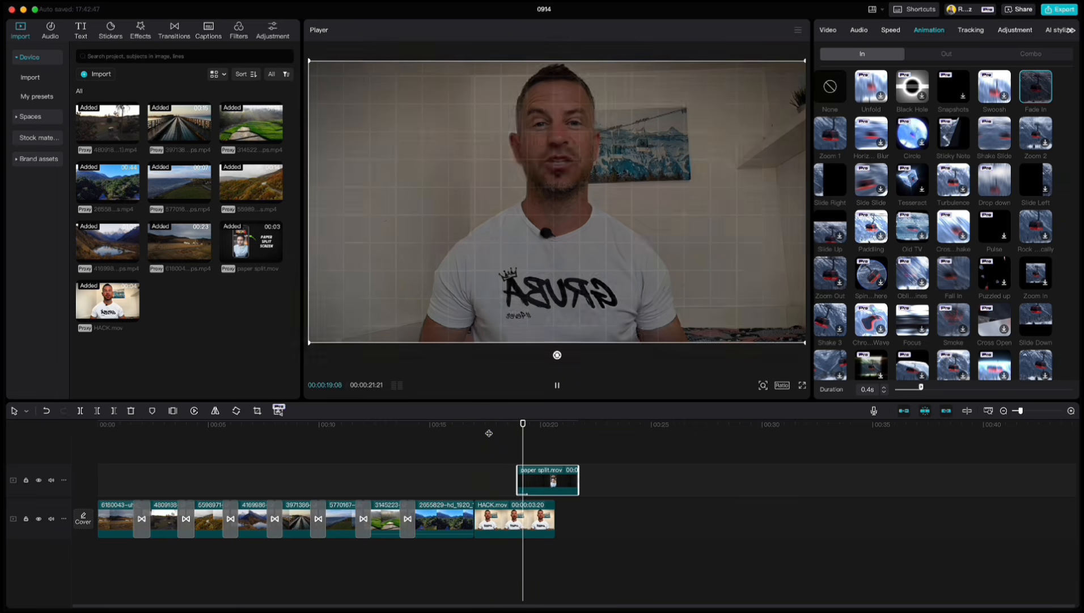
{"action": "key", "text": "space"}
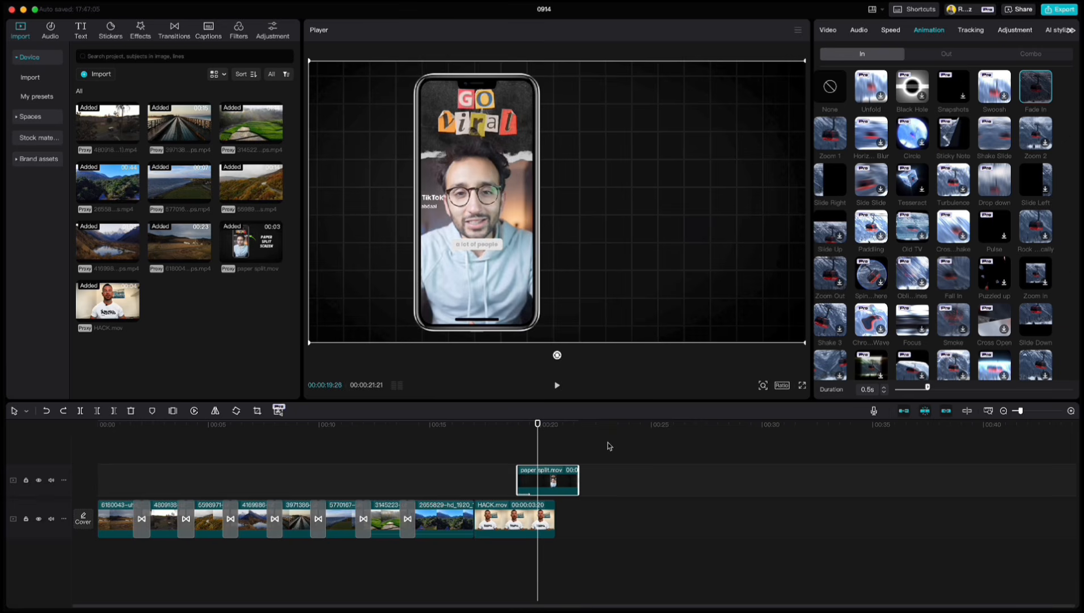
{"action": "key", "text": "super+z"}
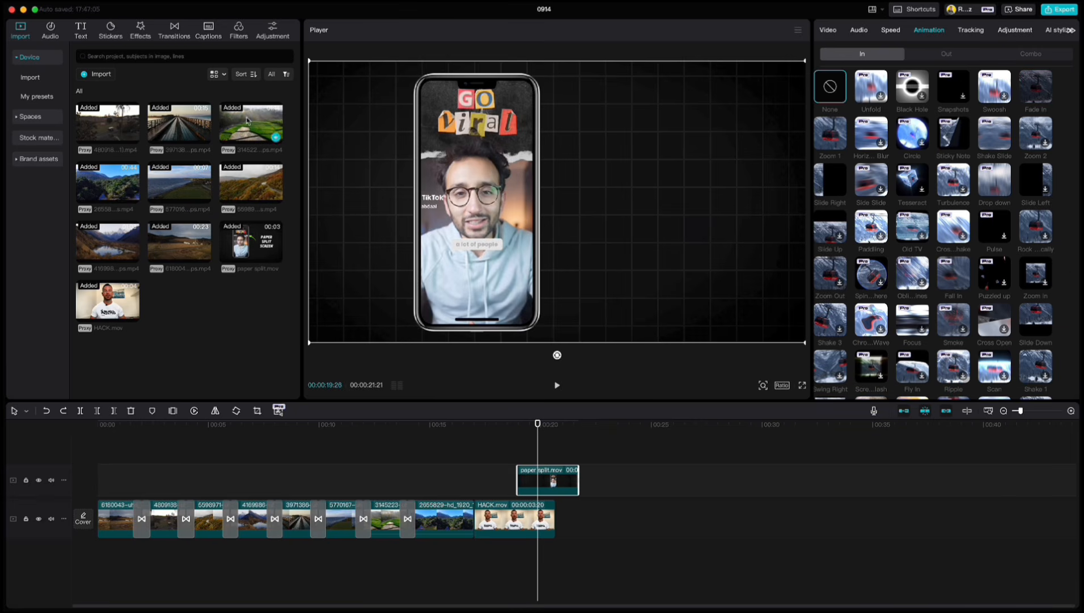
- Try to place a Color Glitch transition at the start of the paper split.mov clip on the overlay track
{"action": "left_click", "coordinate": [175, 28]}
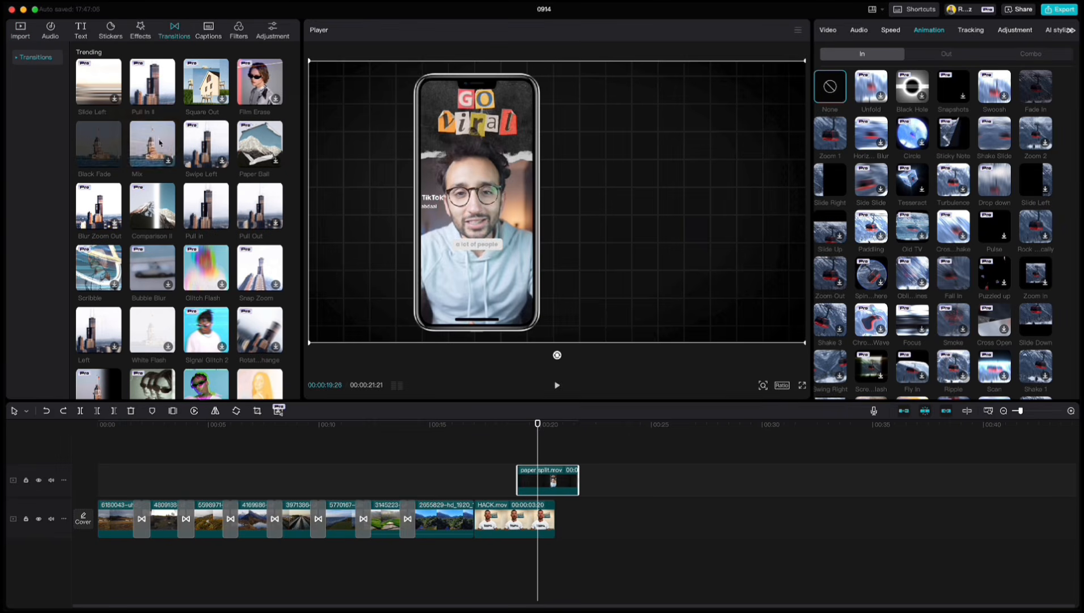
{"action": "scroll", "coordinate": [213, 273], "scroll_direction": "down", "scroll_amount": 1}
{"action": "scroll", "coordinate": [214, 273], "scroll_direction": "down", "scroll_amount": 4}
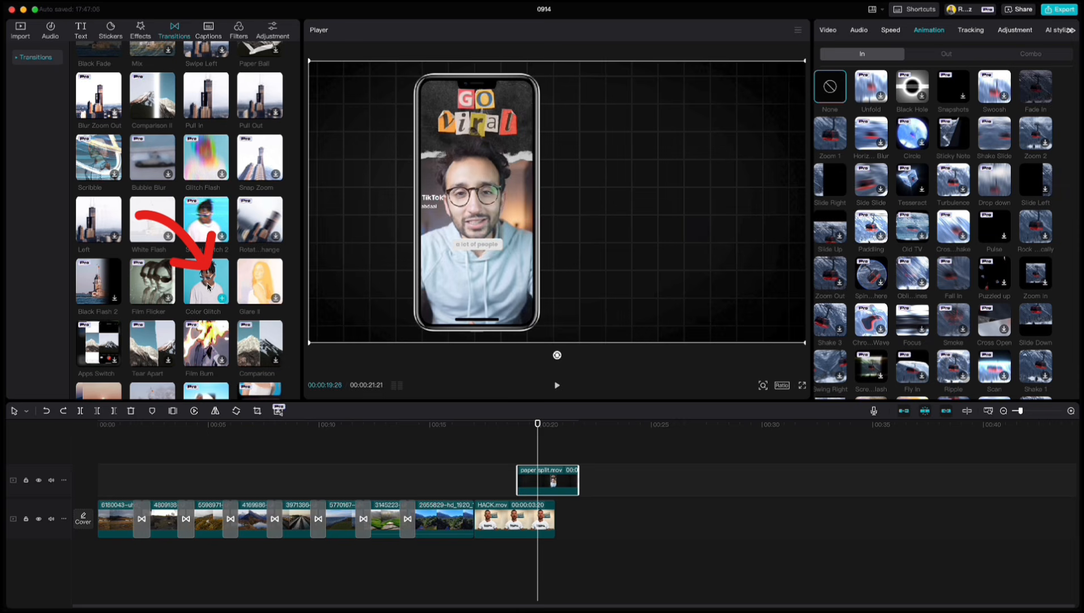
{"action": "left_click_drag", "start_coordinate": [214, 279], "coordinate": [491, 480]}
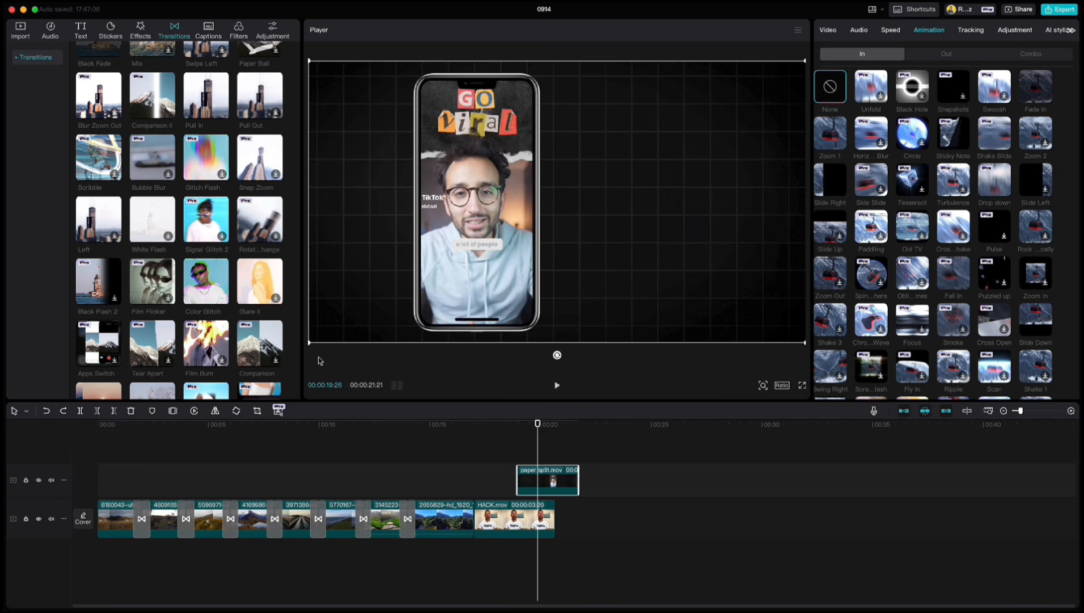
- Split the HACK.mov clip at the point where paper split.mov starts on the overlay track
{"action": "left_click", "coordinate": [1071, 411]}
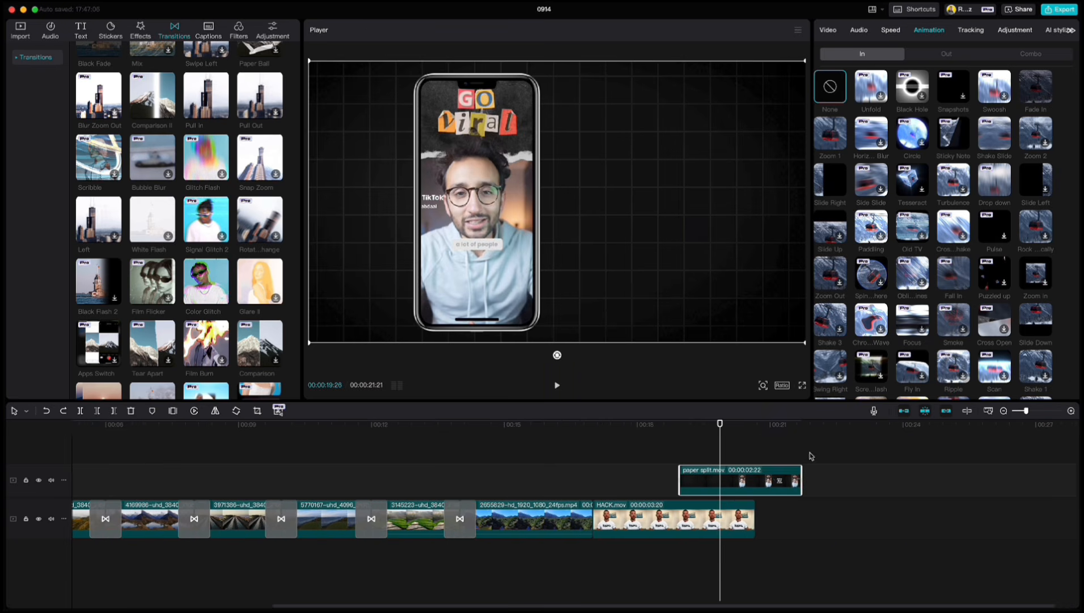
{"action": "left_click_drag", "start_coordinate": [720, 425], "coordinate": [682, 431]}
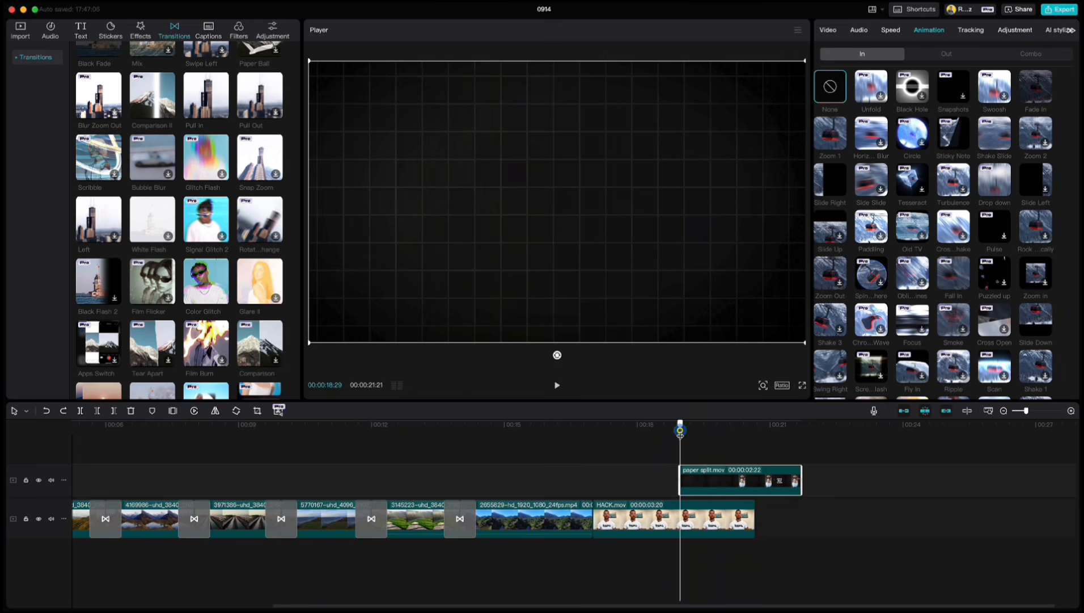
{"action": "left_click", "coordinate": [691, 515]}
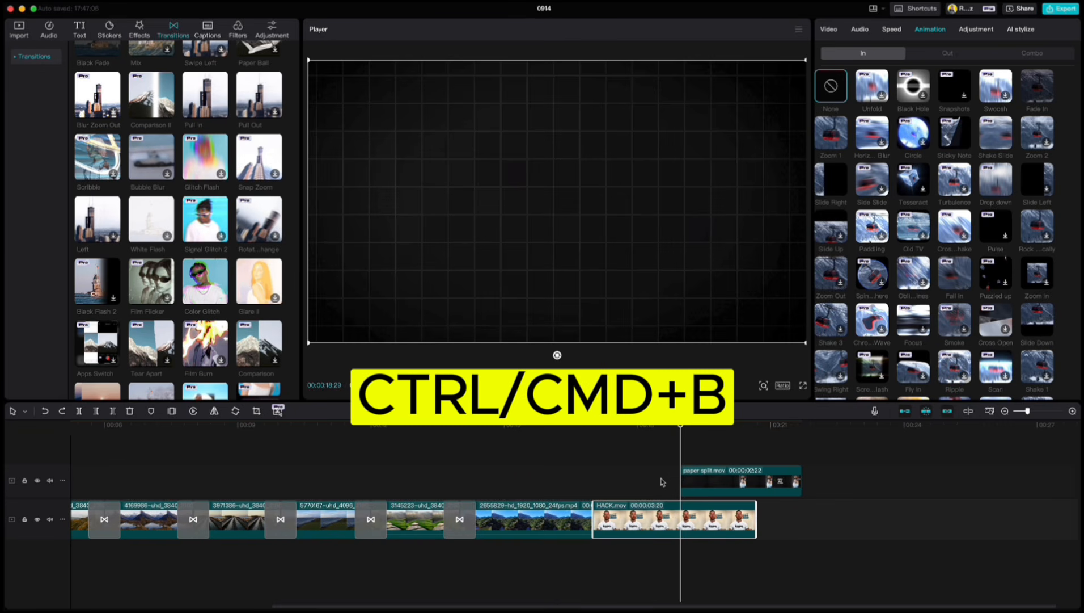
{"action": "key", "text": "super+b"}
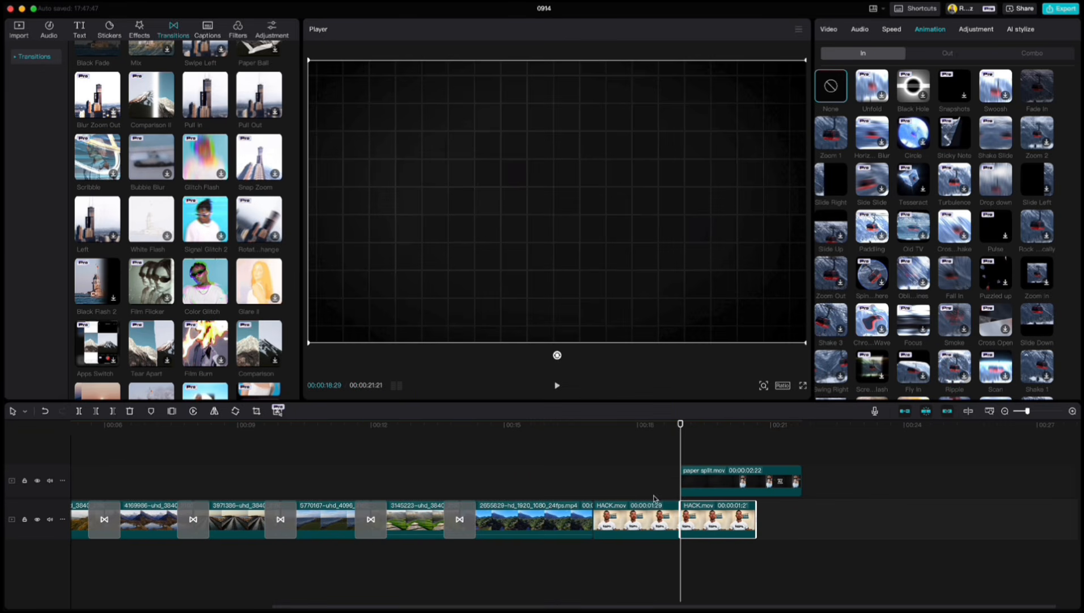
- Move the first HACK.mov segment onto the overlay track directly before paper split.mov and add a Color Glitch transition between them
{"action": "mouse_move", "coordinate": [653, 512]}
{"action": "left_mouse_down"}
{"action": "mouse_move", "coordinate": [654, 476]}
{"action": "mouse_move", "coordinate": [652, 515]}
{"action": "mouse_move", "coordinate": [619, 514]}
{"action": "mouse_move", "coordinate": [649, 513]}
{"action": "mouse_move", "coordinate": [649, 481]}
{"action": "mouse_move", "coordinate": [645, 514]}
{"action": "mouse_move", "coordinate": [631, 513]}
{"action": "left_mouse_up"}
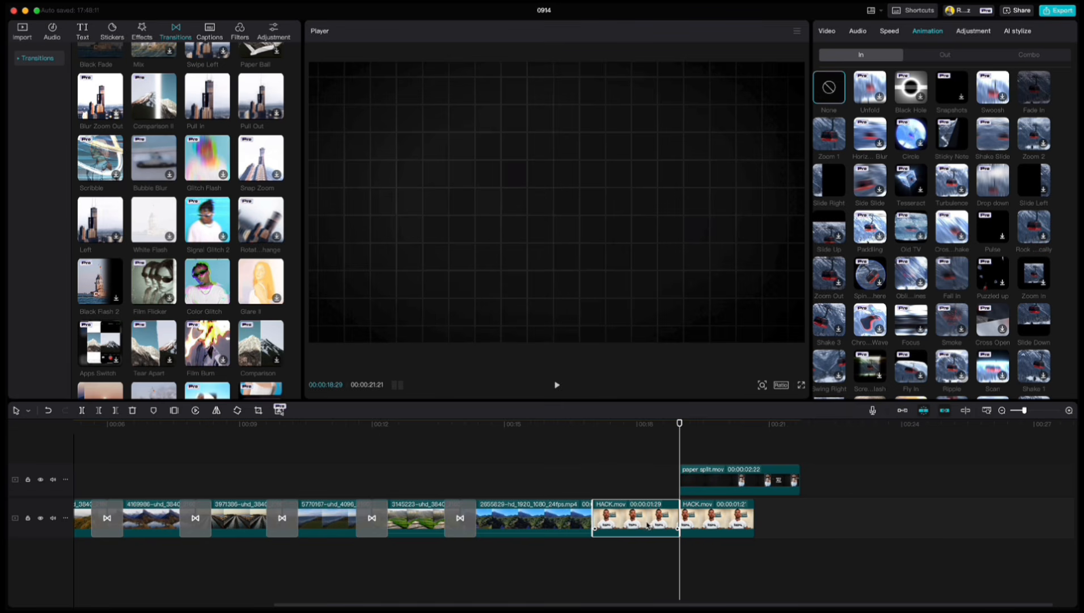
{"action": "left_click_drag", "start_coordinate": [644, 519], "coordinate": [644, 481]}
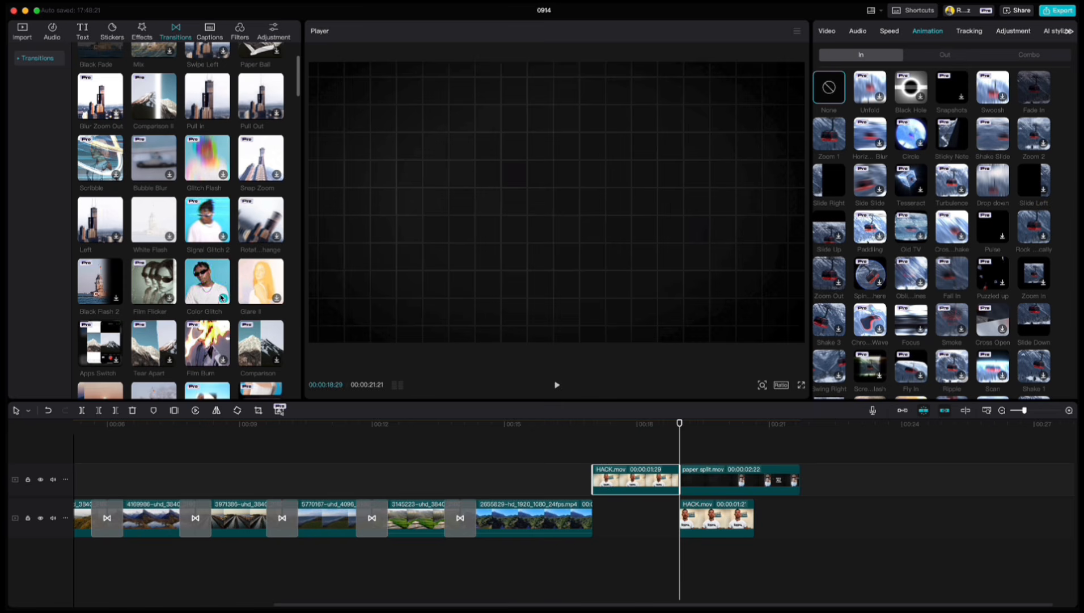
{"action": "left_click_drag", "start_coordinate": [215, 290], "coordinate": [672, 484]}
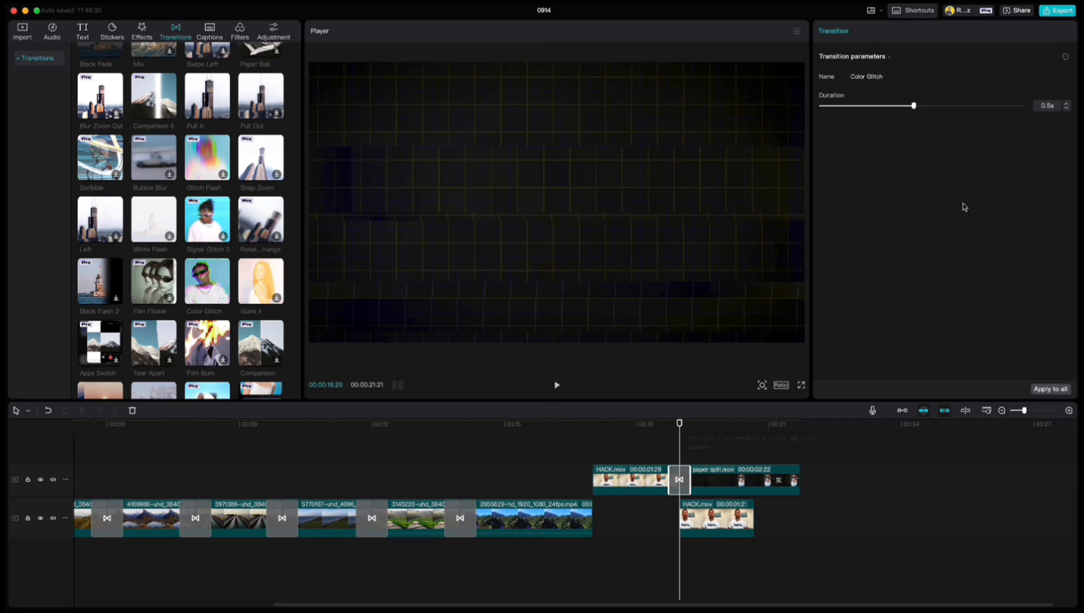
- Set the Color Glitch transition's duration to 0.3s and play it back from the start of the upper HACK.mov clip
{"action": "left_click", "coordinate": [1066, 108]}
{"action": "left_click", "coordinate": [1066, 107]}
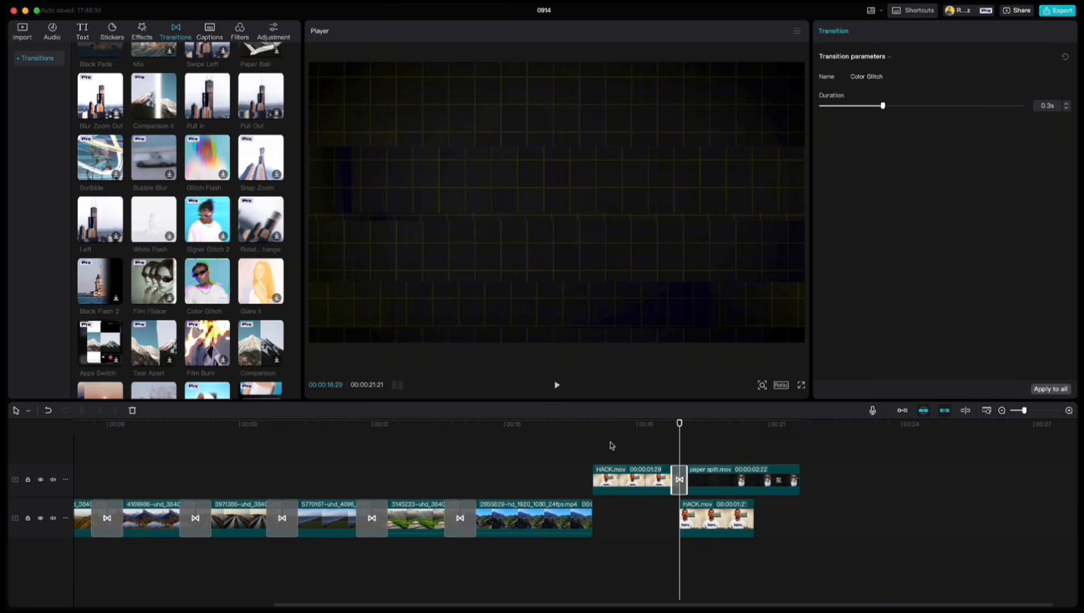
{"action": "left_click", "coordinate": [595, 449]}
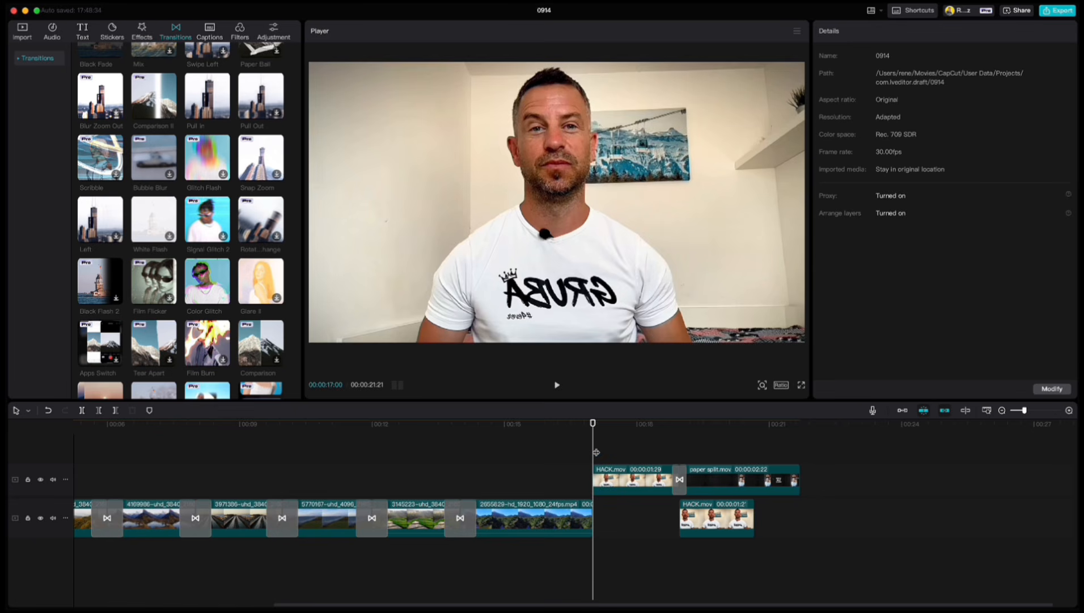
{"action": "key", "text": "space"}
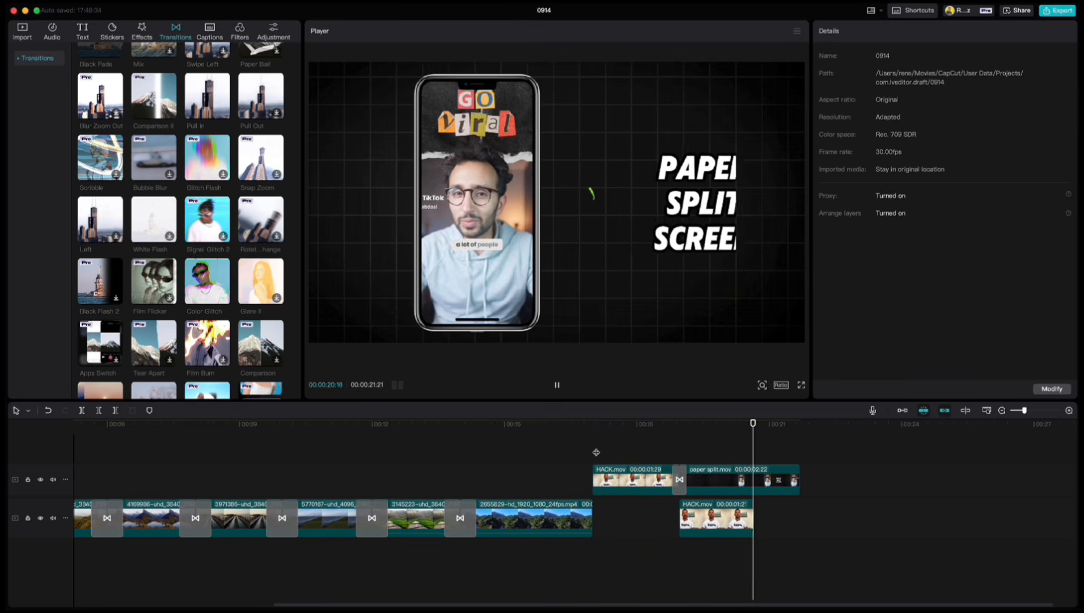
{"action": "key", "text": "space"}
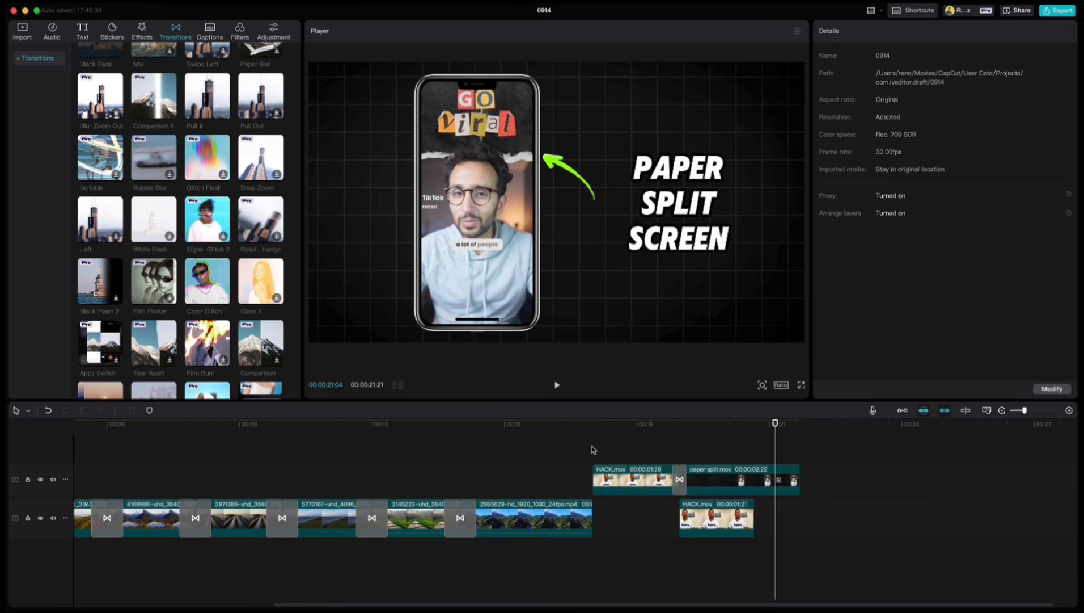
- Apply the Fade Out exit animation to the paper split.mov clip and play back the sequence
{"action": "left_click", "coordinate": [733, 476]}
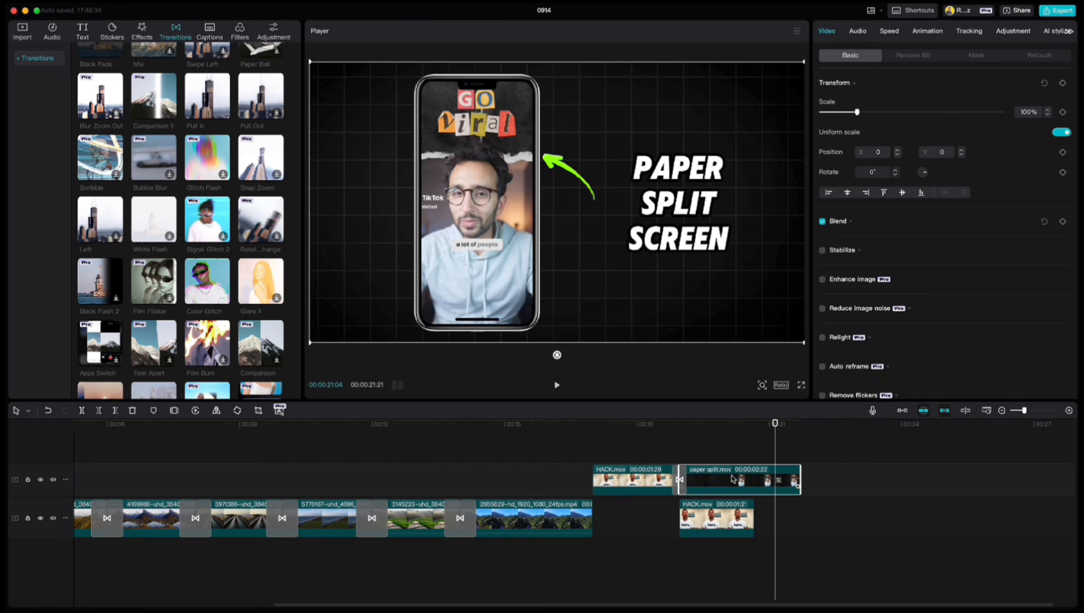
{"action": "left_click", "coordinate": [932, 30]}
{"action": "left_click", "coordinate": [942, 55]}
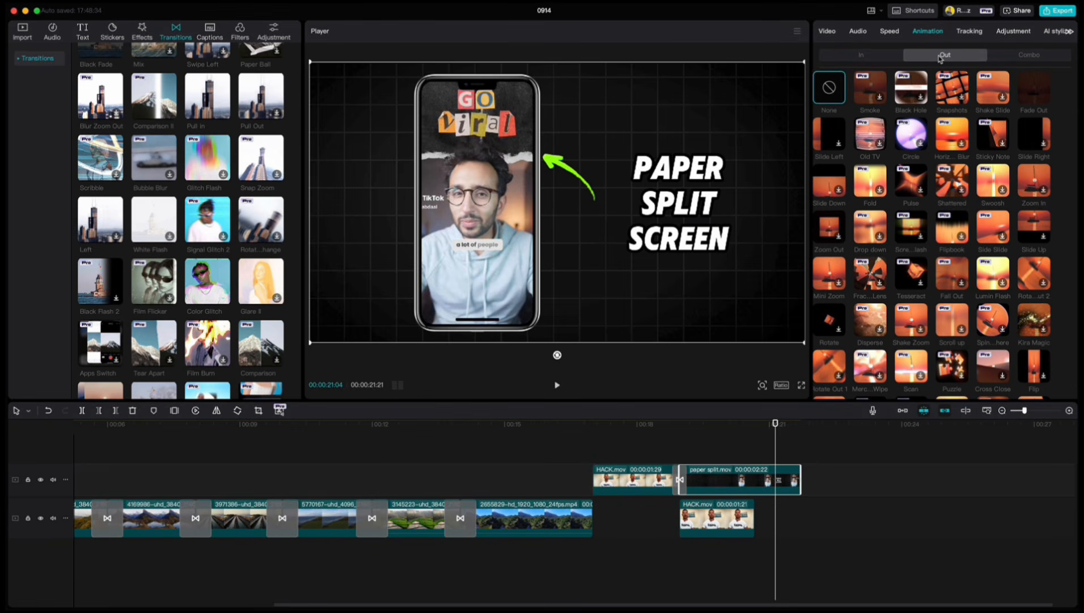
{"action": "left_click", "coordinate": [1034, 88]}
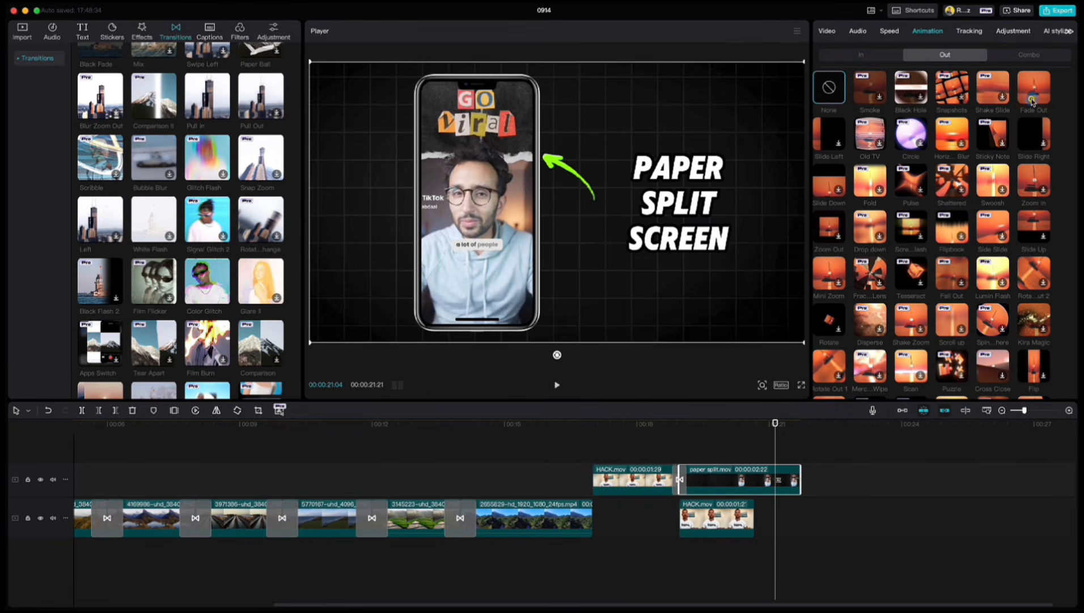
{"action": "left_click_drag", "start_coordinate": [801, 427], "coordinate": [615, 450]}
{"action": "key", "text": "space"}
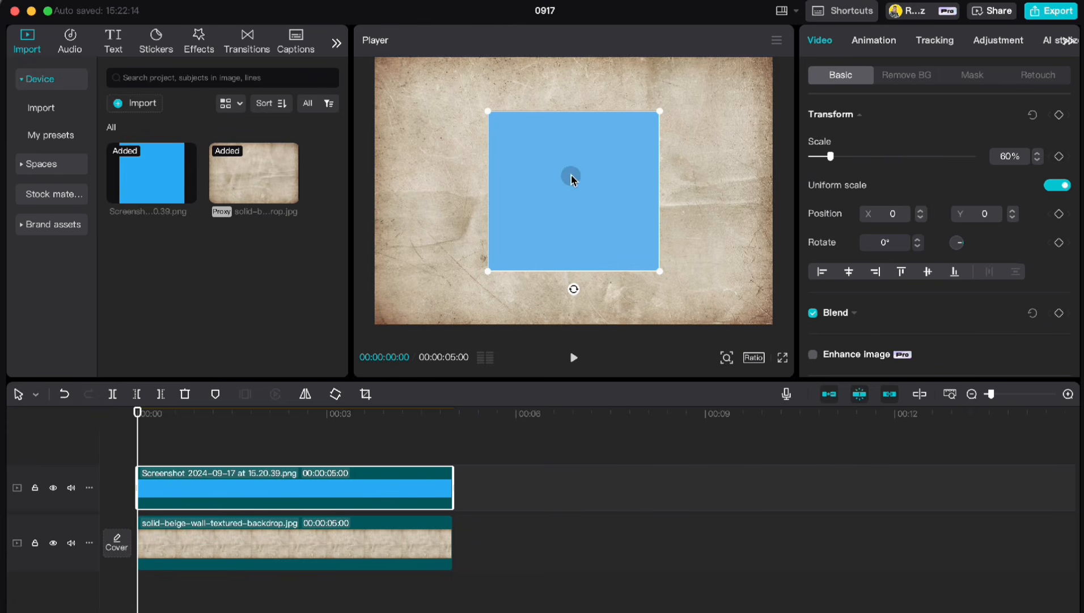
- Scale the blue screenshot image up to 154% so it covers the whole frame
{"action": "mouse_move", "coordinate": [571, 177]}
{"action": "left_mouse_down"}
{"action": "mouse_move", "coordinate": [589, 153]}
{"action": "mouse_move", "coordinate": [617, 174]}
{"action": "mouse_move", "coordinate": [574, 167]}
{"action": "mouse_move", "coordinate": [574, 177]}
{"action": "left_mouse_up"}
{"action": "left_click_drag", "start_coordinate": [831, 158], "coordinate": [861, 159]}
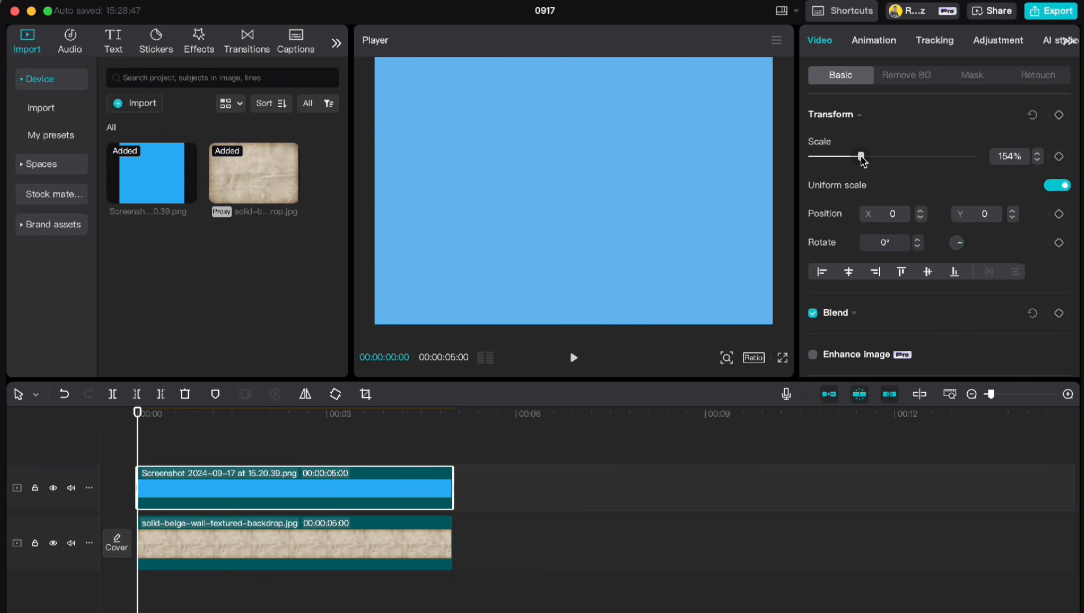
- Try a Horizontal mask rotated to -90° on the blue image and remove it
{"action": "left_click", "coordinate": [968, 79]}
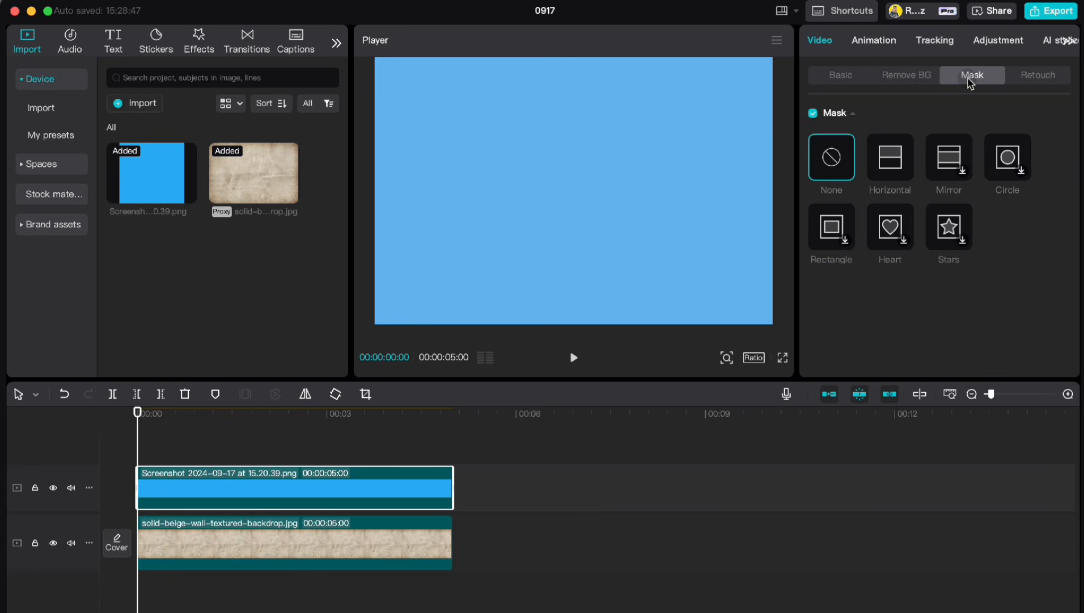
{"action": "left_click", "coordinate": [889, 160]}
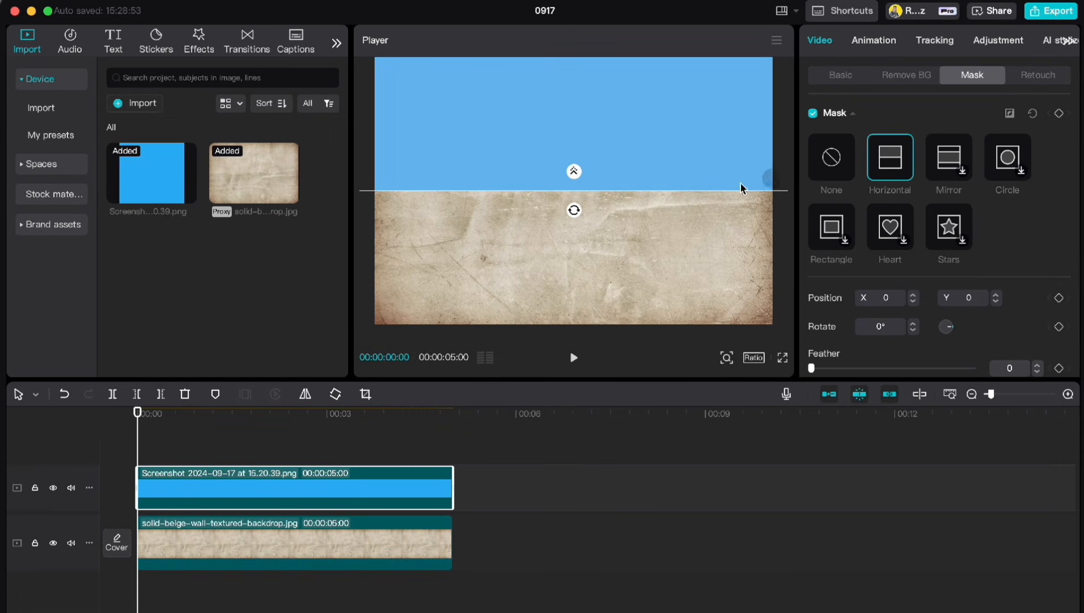
{"action": "left_click_drag", "start_coordinate": [632, 194], "coordinate": [555, 190]}
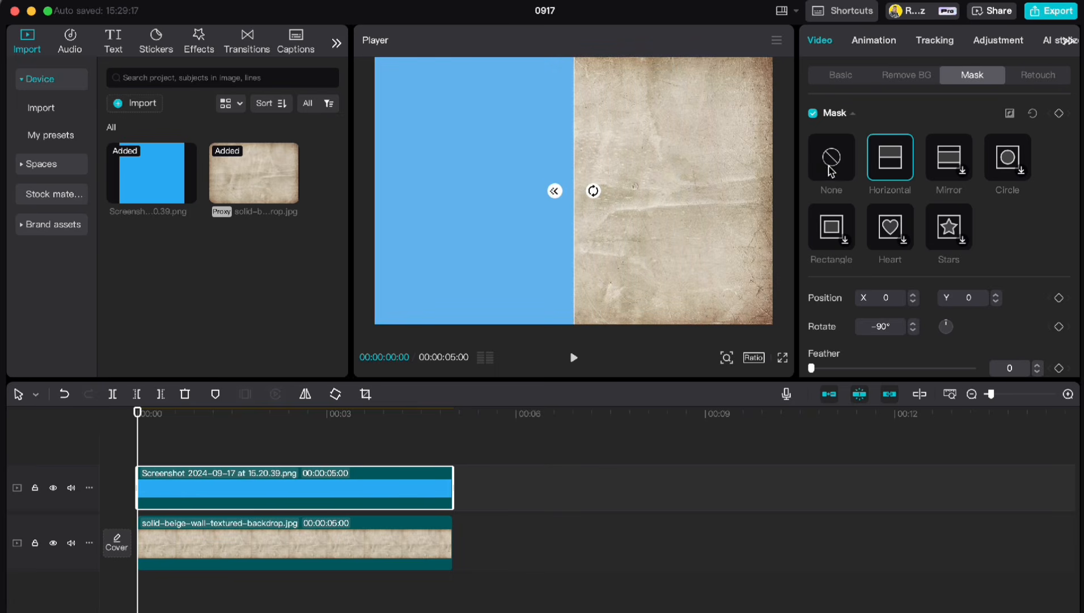
{"action": "left_click", "coordinate": [832, 170]}
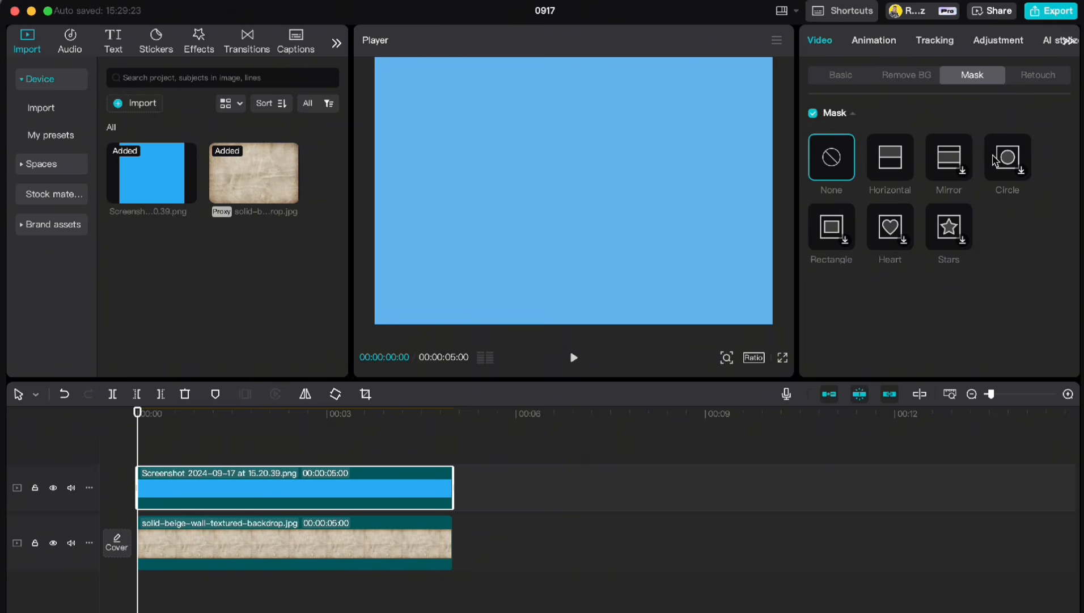
- Try the Circle and Heart masks on the blue image and clear the mask
{"action": "left_click", "coordinate": [1010, 156]}
{"action": "left_click", "coordinate": [889, 226]}
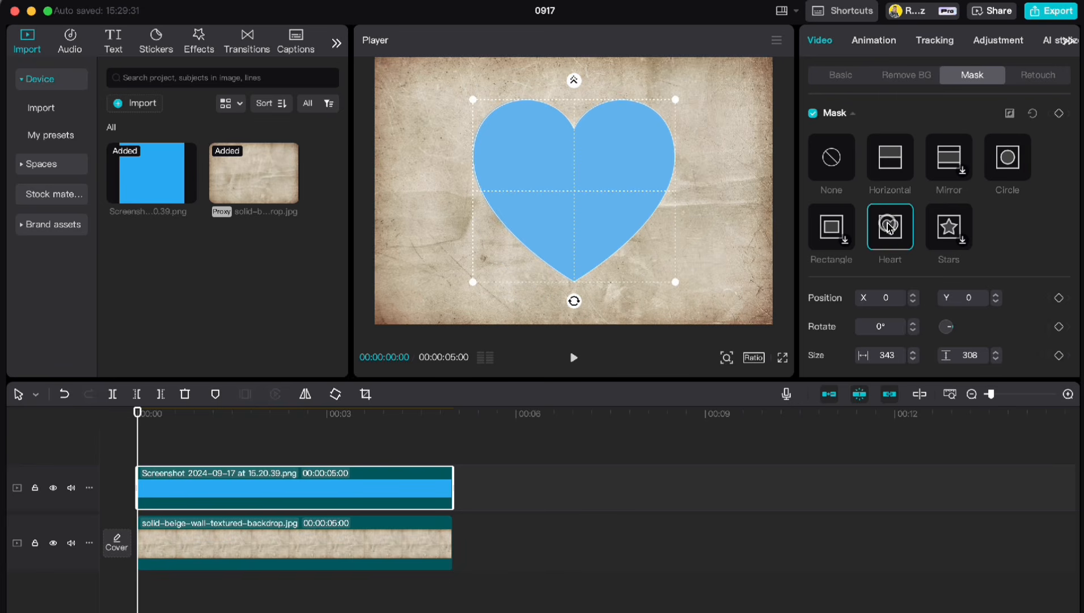
{"action": "left_click", "coordinate": [831, 159]}
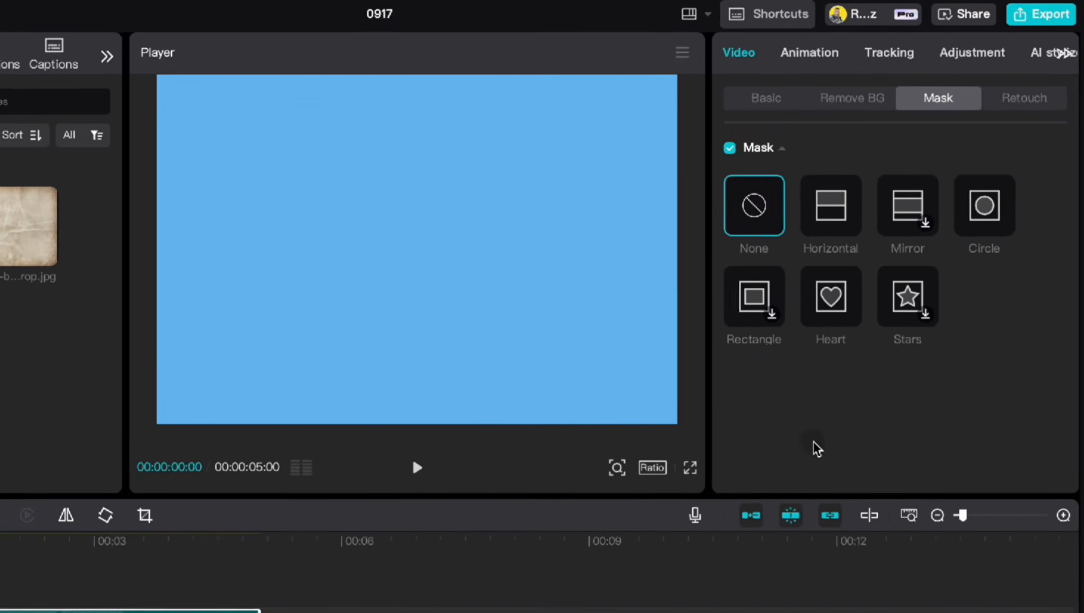
- Try a Circle mask on the blue image, toggle its inversion on and off, and remove the mask
{"action": "left_click", "coordinate": [983, 218]}
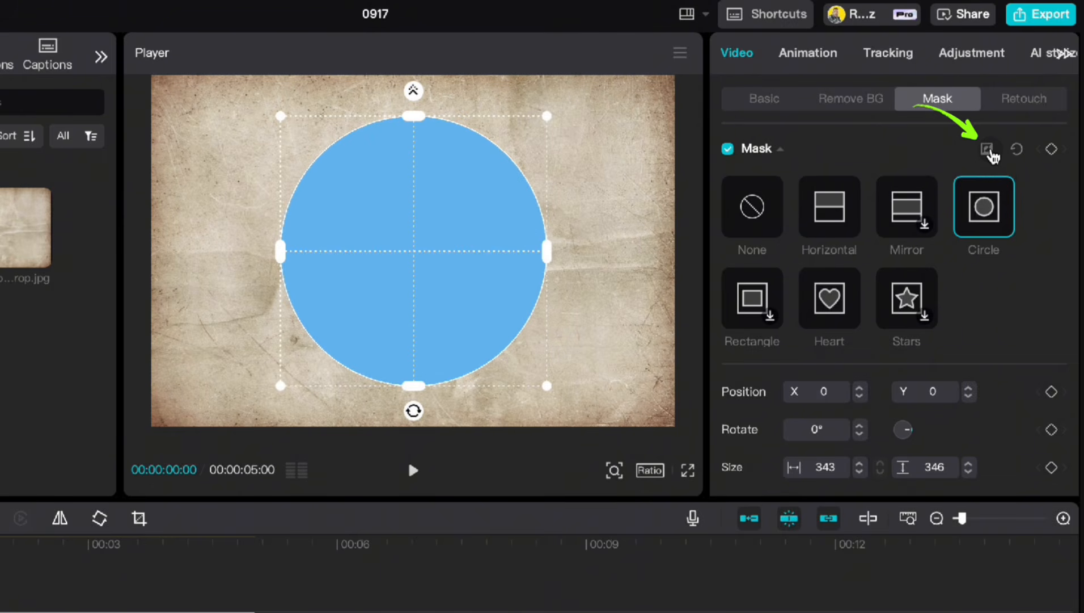
{"action": "left_click", "coordinate": [988, 150]}
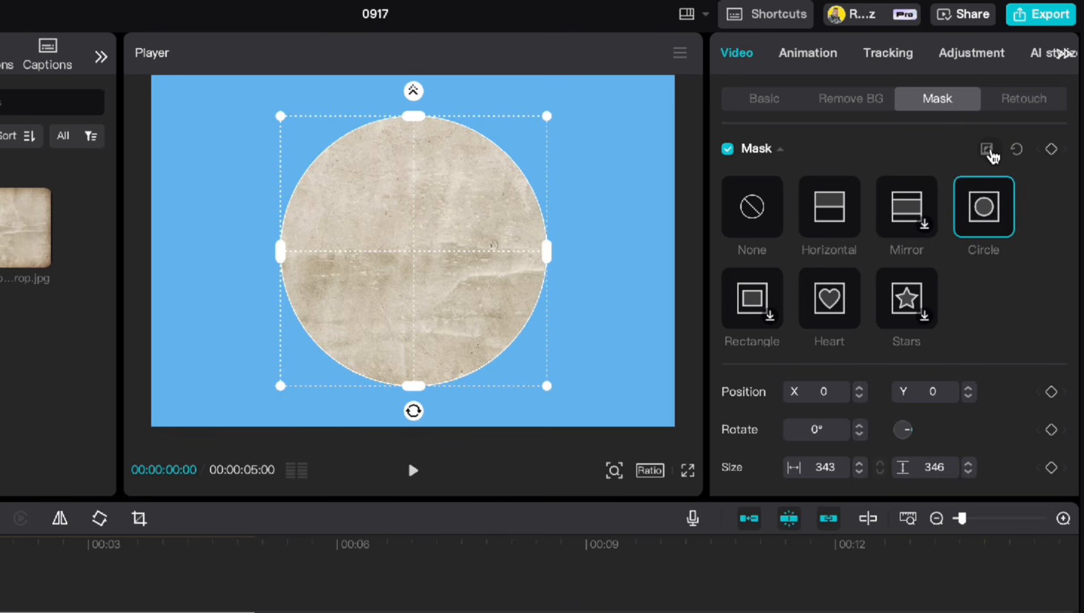
{"action": "left_click", "coordinate": [988, 150]}
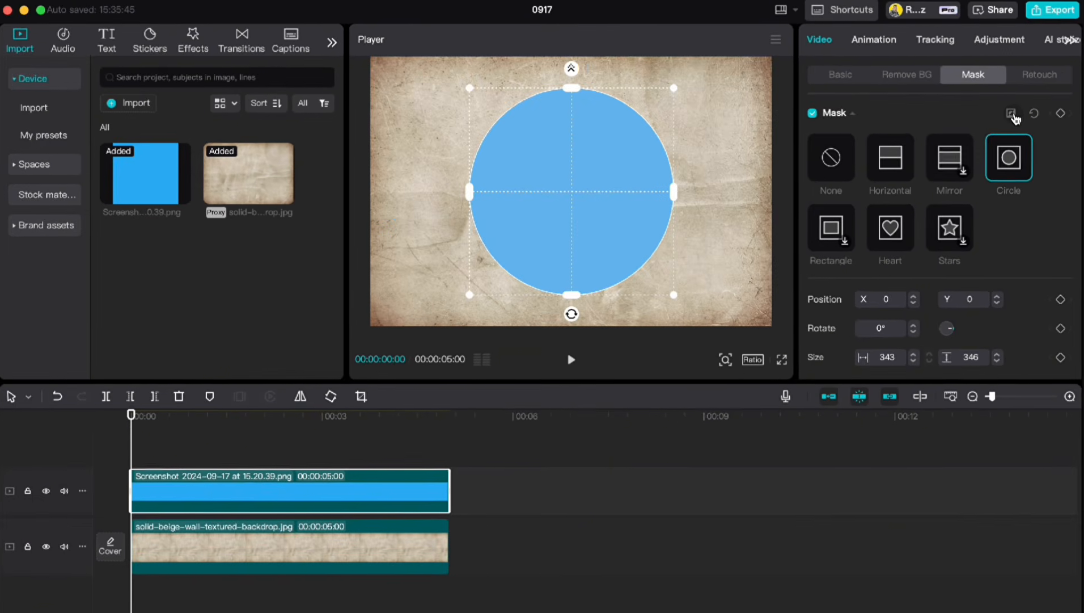
{"action": "left_click", "coordinate": [840, 163]}
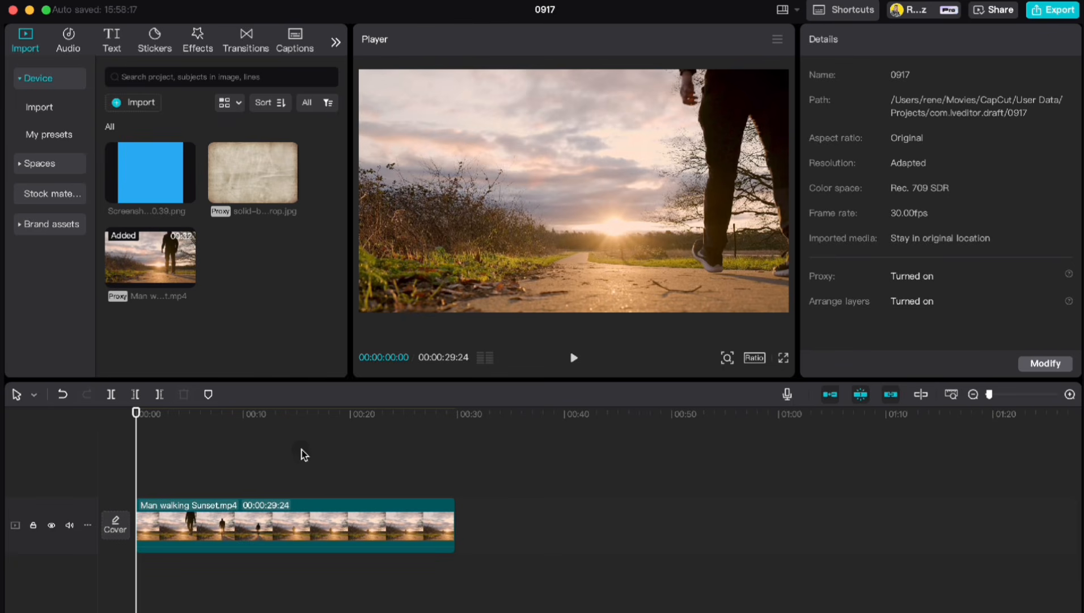
- Add a default text at the start of the timeline reading "SUNRISE" in the ZY Trend font
{"action": "left_click", "coordinate": [112, 41]}
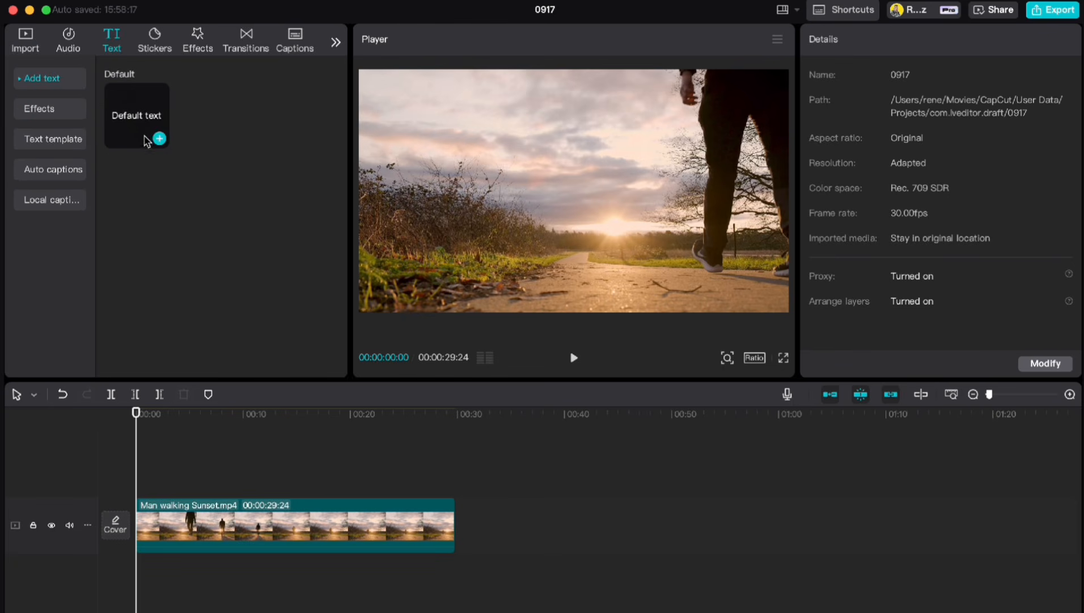
{"action": "left_click", "coordinate": [159, 139]}
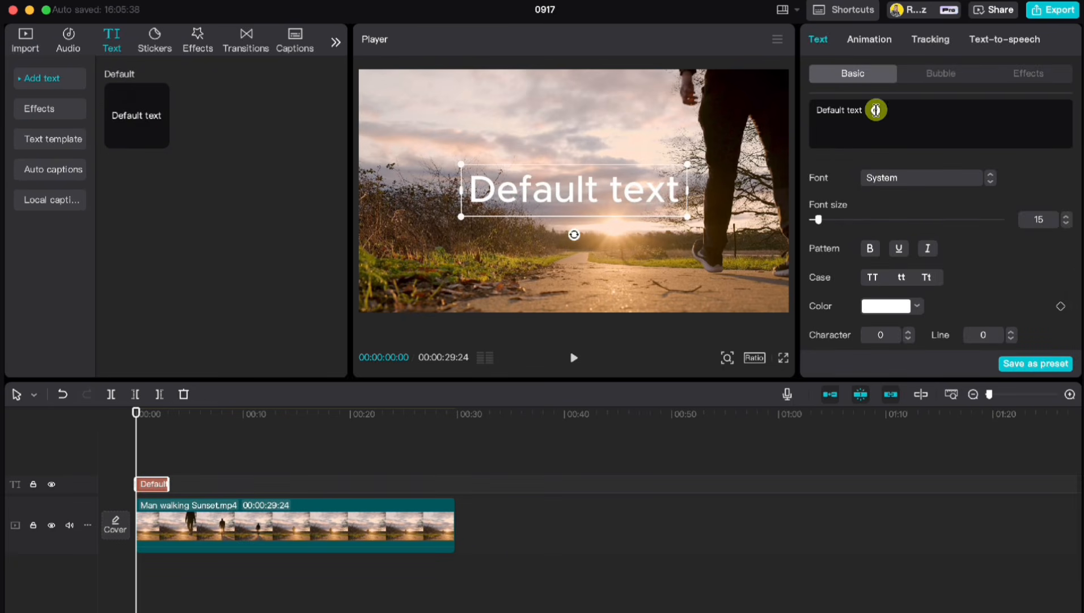
{"action": "left_click_drag", "start_coordinate": [876, 110], "coordinate": [777, 111]}
{"action": "type", "text": "SUNRISE"}
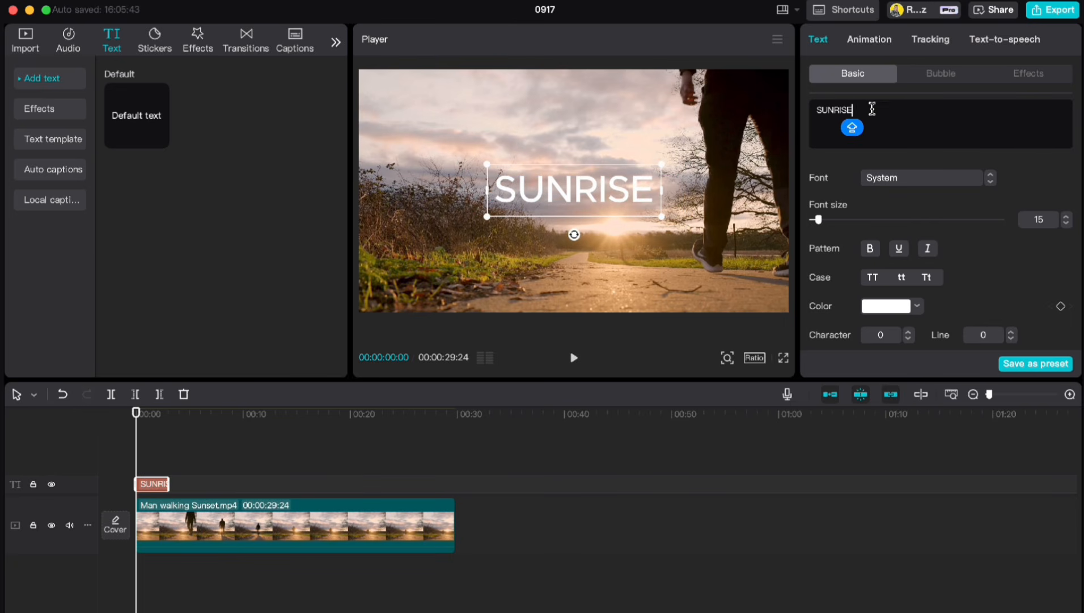
{"action": "left_click", "coordinate": [877, 177]}
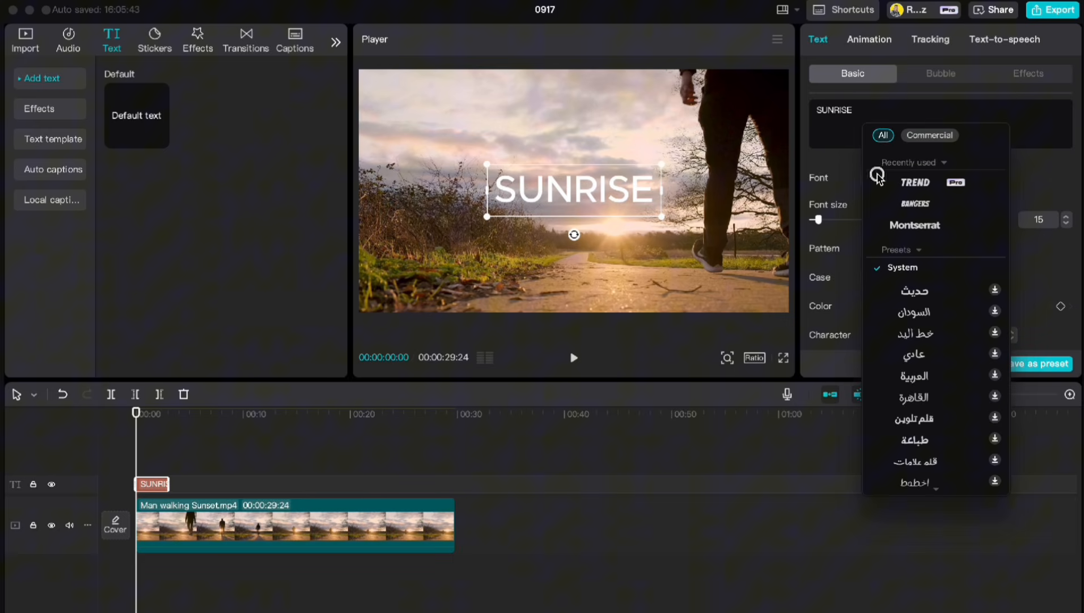
{"action": "left_click", "coordinate": [913, 182]}
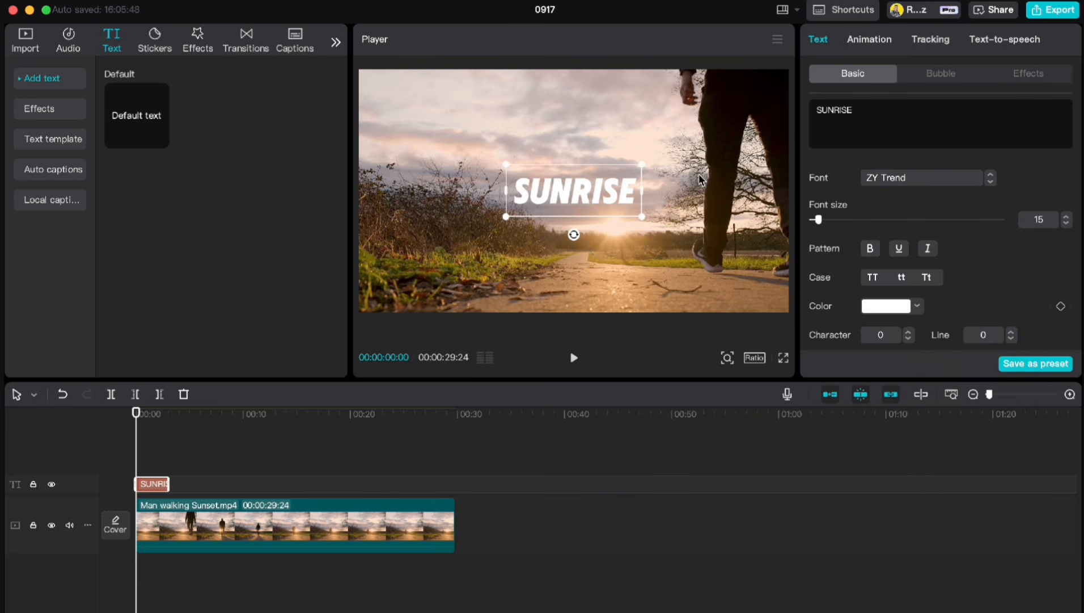
- Enlarge the SUNRISE title and move it horizontally to the right edge of the video frame
{"action": "left_click_drag", "start_coordinate": [648, 166], "coordinate": [686, 144]}
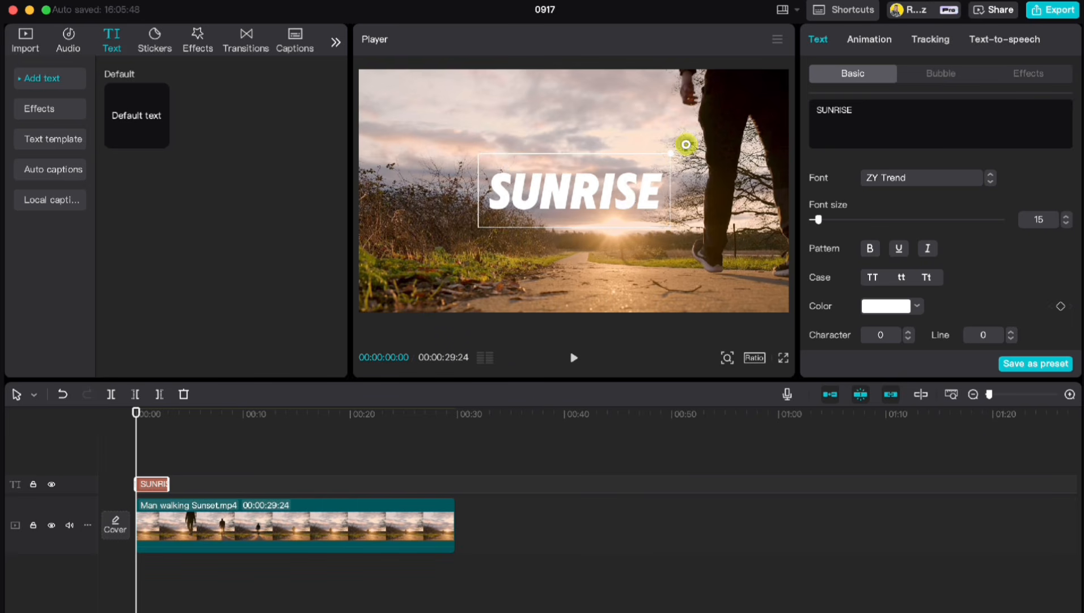
{"action": "left_click_drag", "start_coordinate": [661, 190], "coordinate": [749, 190]}
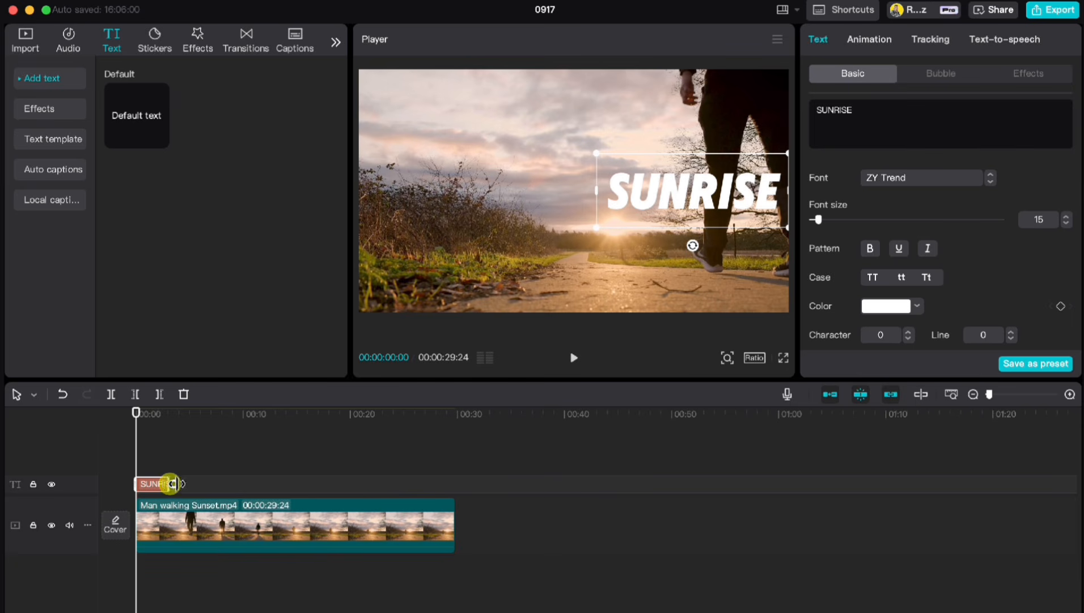
- Extend the SUNRISE text to the end of the Man walking Sunset.mp4 clip and convert it into a compound clip
{"action": "left_click_drag", "start_coordinate": [171, 483], "coordinate": [454, 488]}
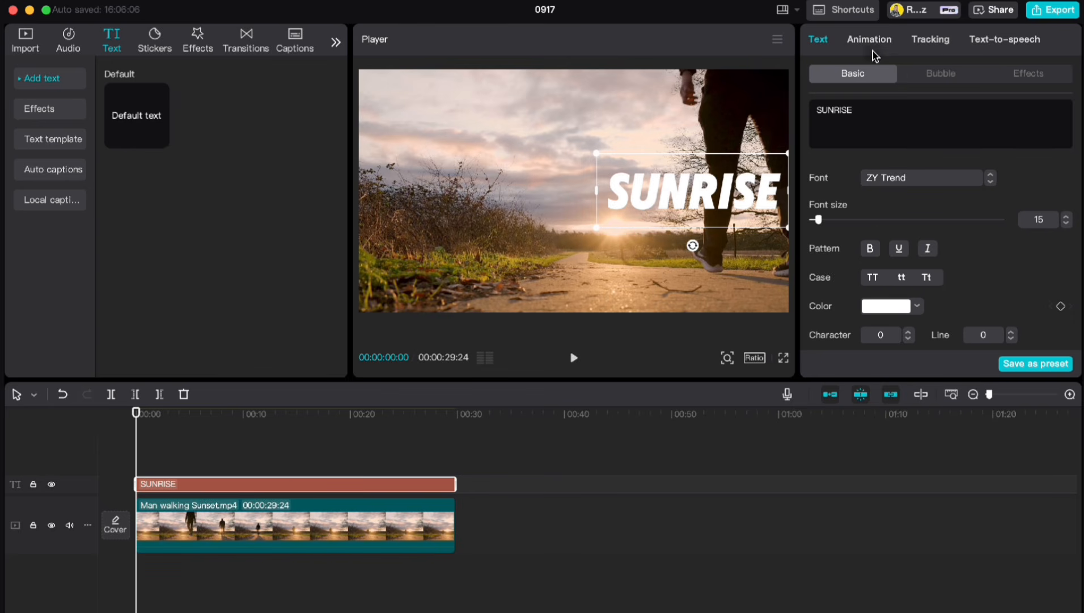
{"action": "right_click", "coordinate": [225, 483]}
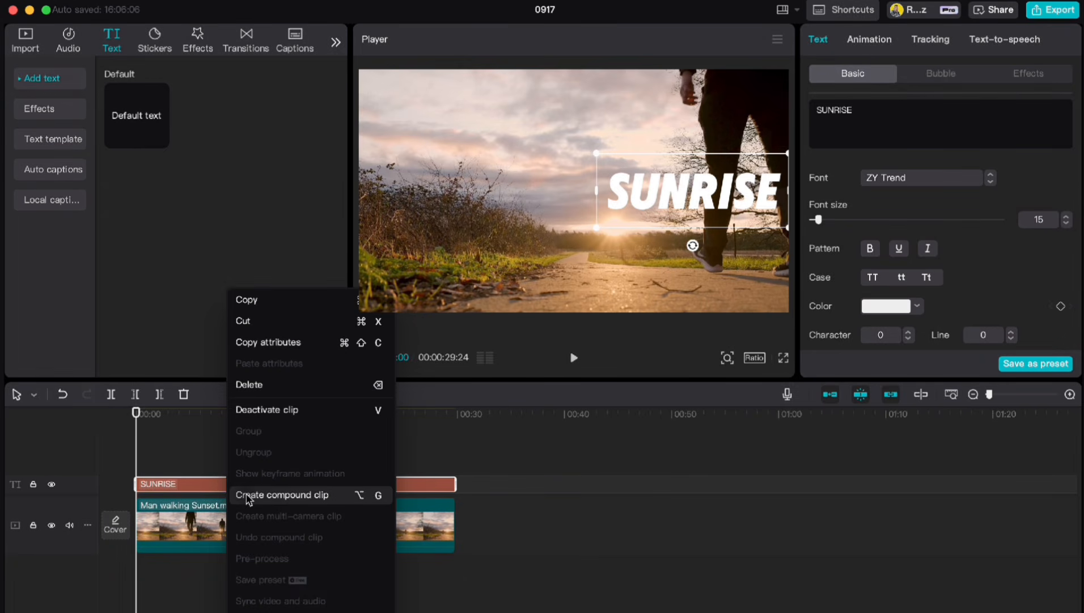
{"action": "left_click", "coordinate": [246, 494]}
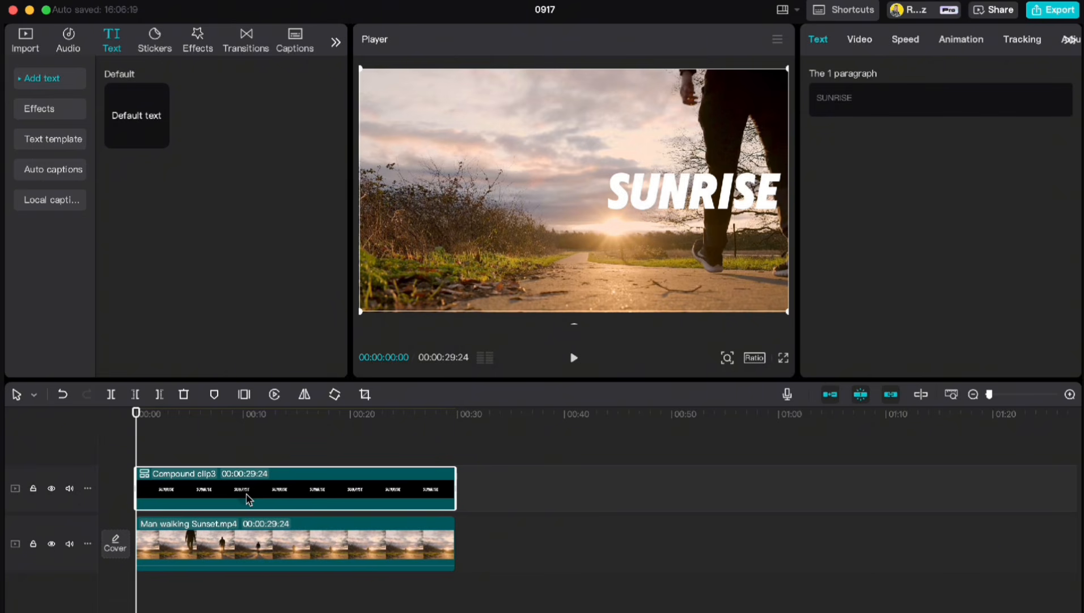
- Apply a Horizontal mask to the SUNRISE compound clip and rotate the mask to 90°
{"action": "left_click", "coordinate": [860, 41]}
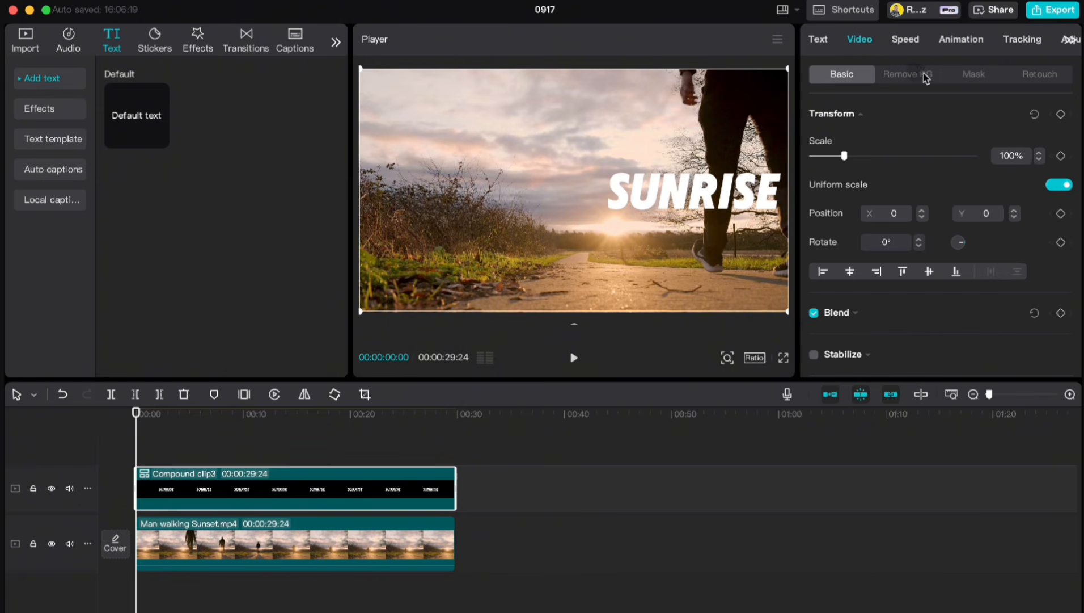
{"action": "left_click", "coordinate": [972, 75]}
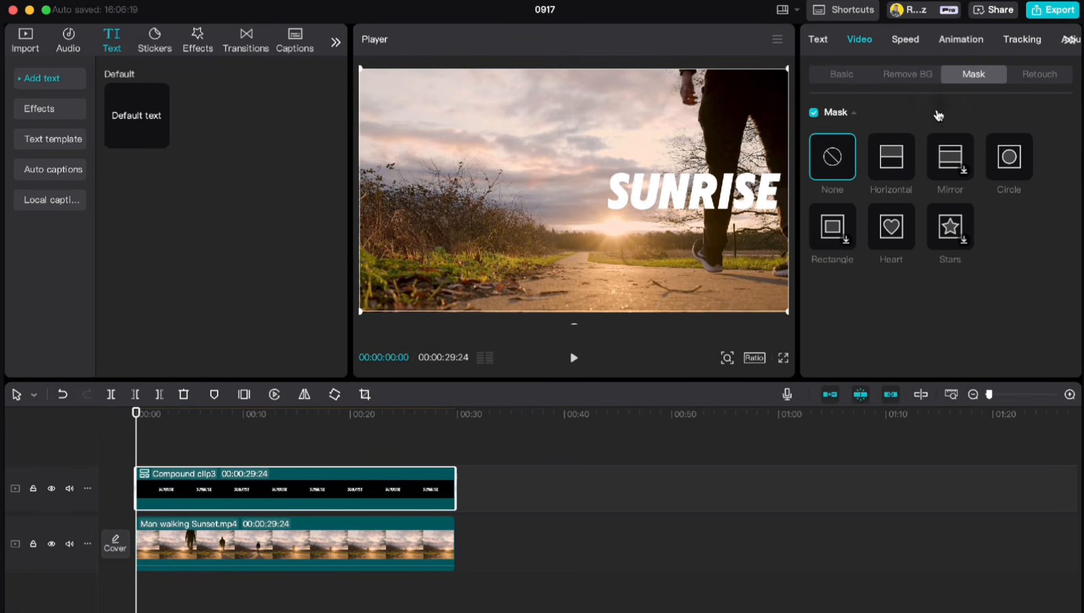
{"action": "left_click", "coordinate": [893, 161]}
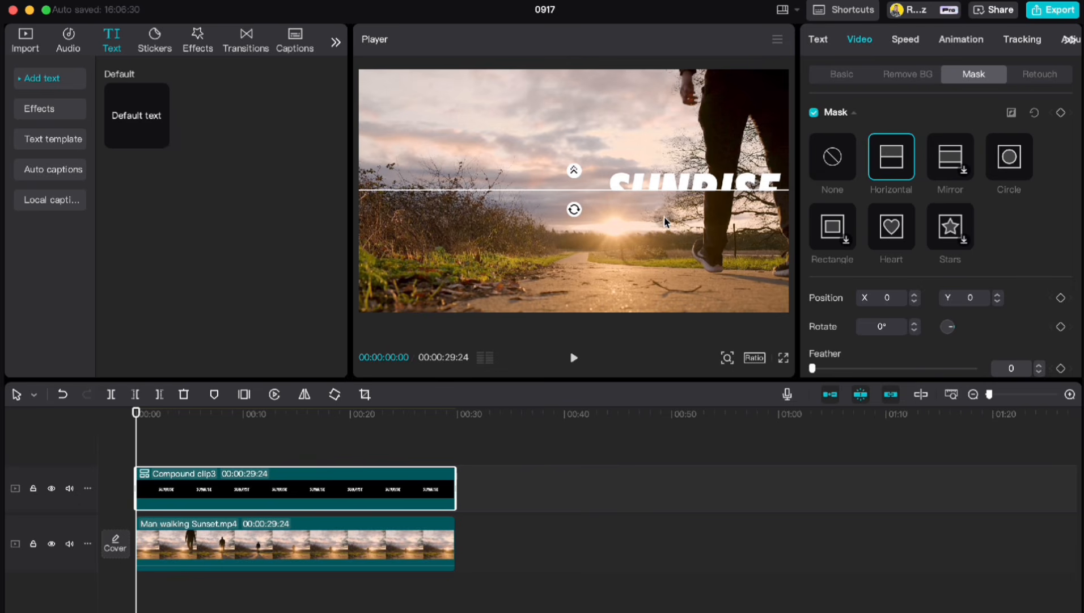
{"action": "left_click_drag", "start_coordinate": [577, 211], "coordinate": [538, 190]}
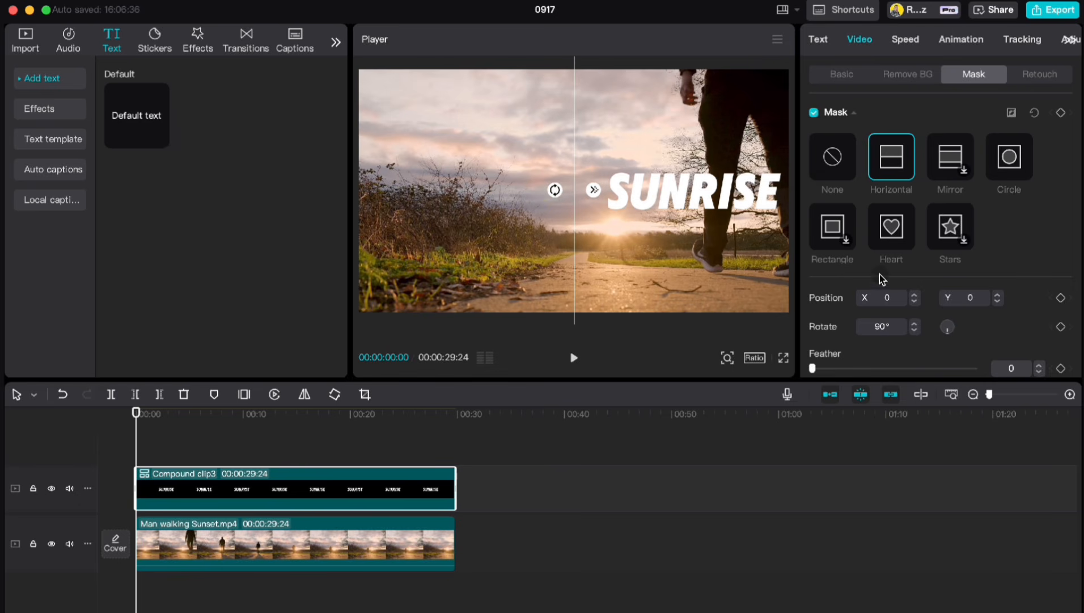
- Set the feather of the compound clip's mask to 5
{"action": "scroll", "coordinate": [882, 278], "scroll_direction": "down", "scroll_amount": 1}
{"action": "left_click", "coordinate": [1040, 350]}
{"action": "left_click", "coordinate": [1040, 350]}
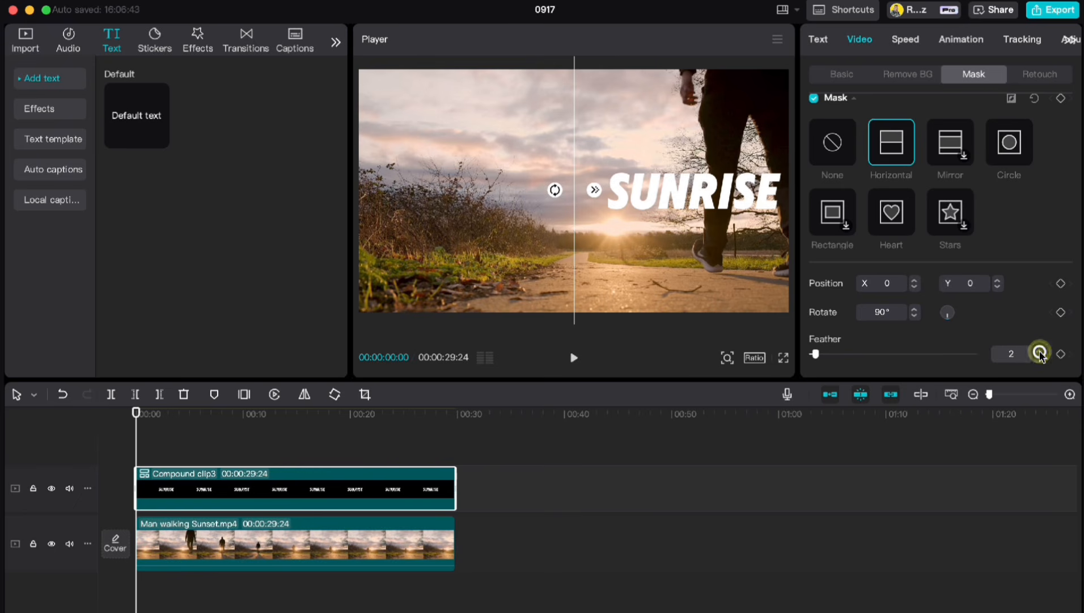
{"action": "left_click", "coordinate": [1040, 350]}
{"action": "left_click", "coordinate": [1040, 350]}
{"action": "left_click", "coordinate": [1040, 351]}
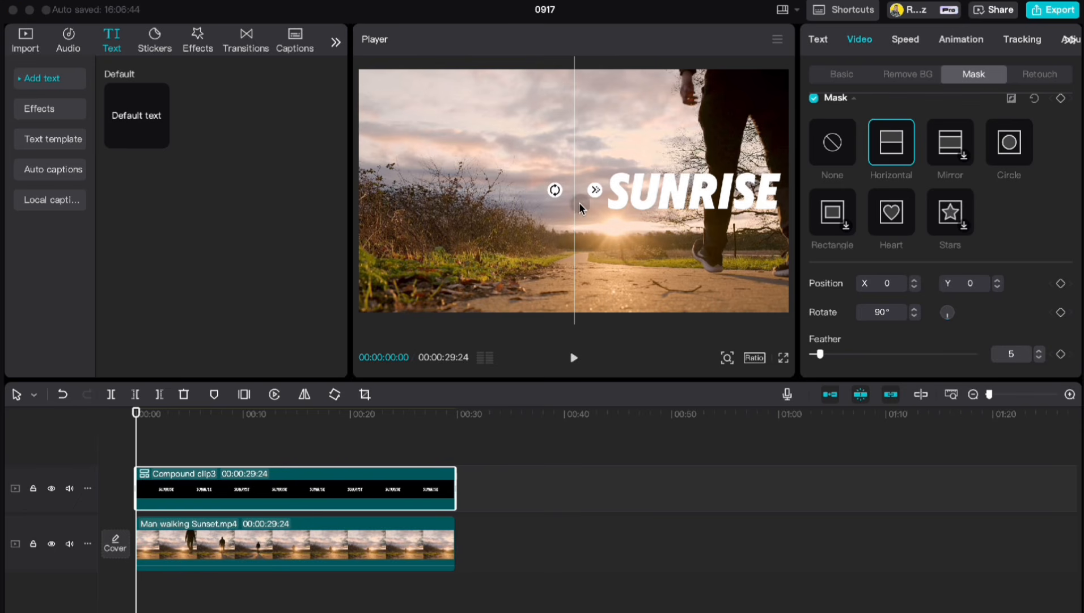
- Move the compound clip's mask line to the video's right edge and add mask keyframes at 00:00:00:00 and 00:00:00:15
{"action": "left_click_drag", "start_coordinate": [576, 203], "coordinate": [786, 214]}
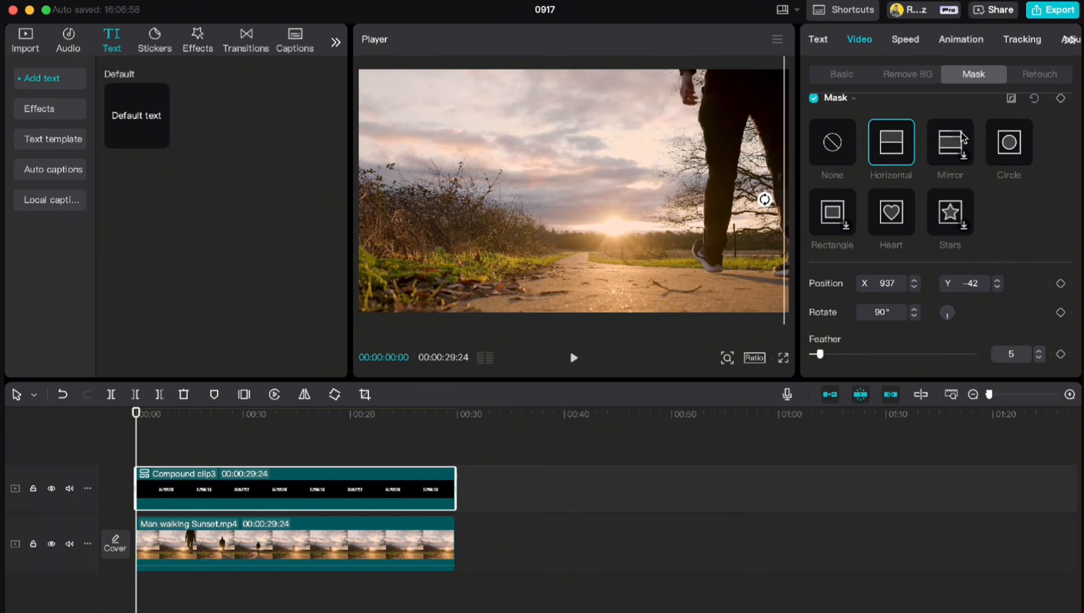
{"action": "scroll", "coordinate": [1059, 113], "scroll_direction": "up", "scroll_amount": 1}
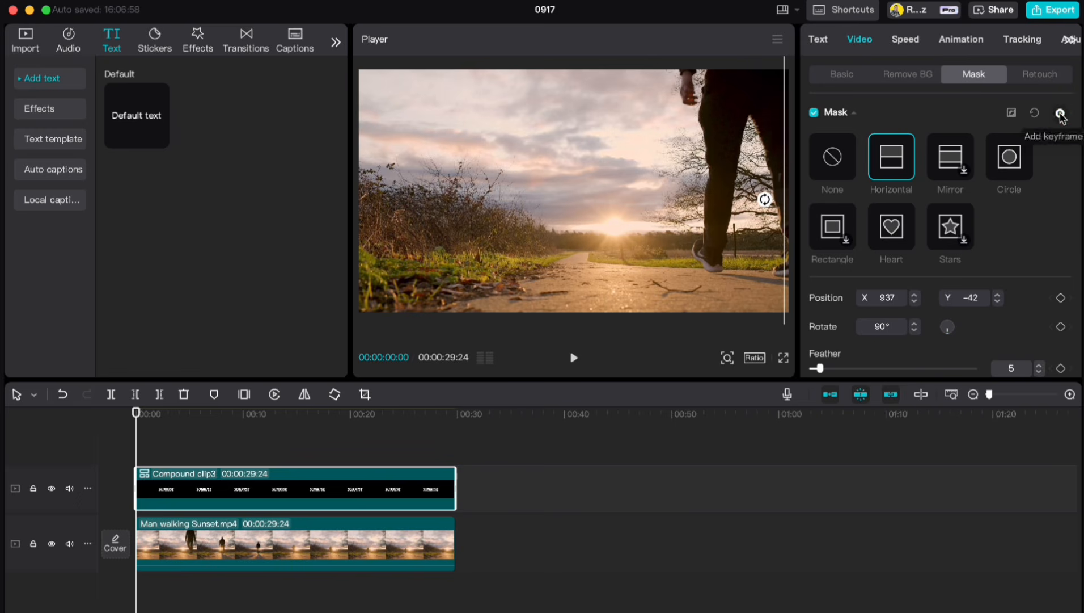
{"action": "left_click", "coordinate": [1061, 113]}
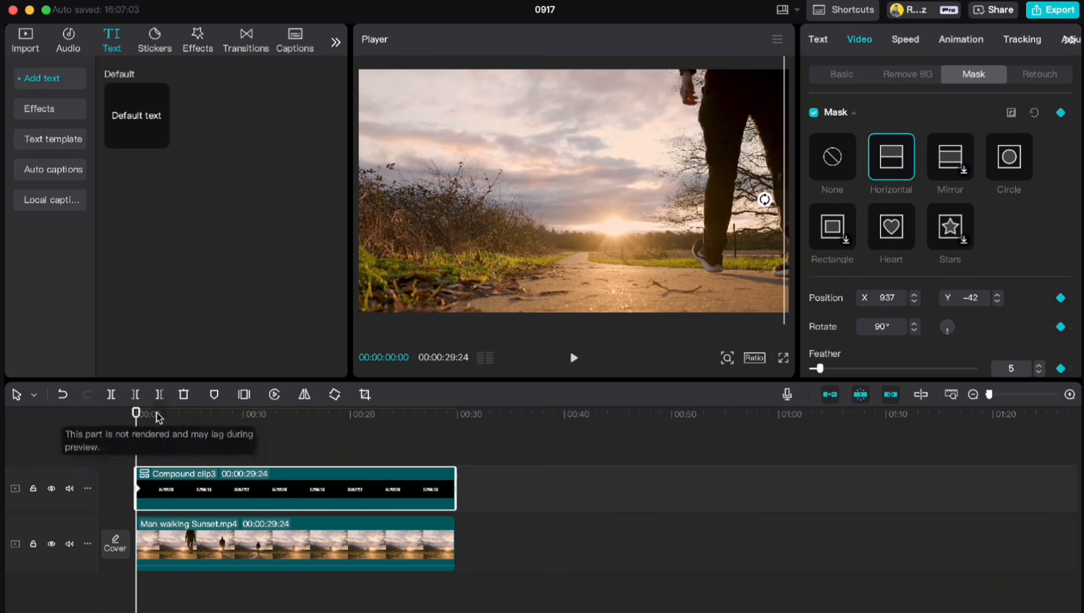
{"action": "left_click_drag", "start_coordinate": [136, 413], "coordinate": [141, 415]}
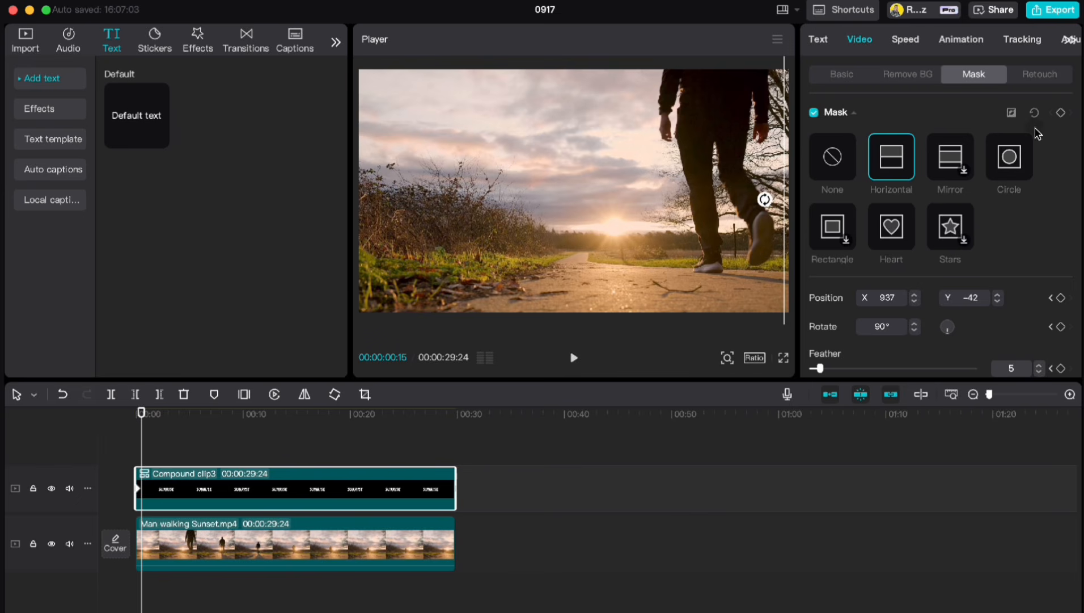
{"action": "left_click", "coordinate": [1061, 113]}
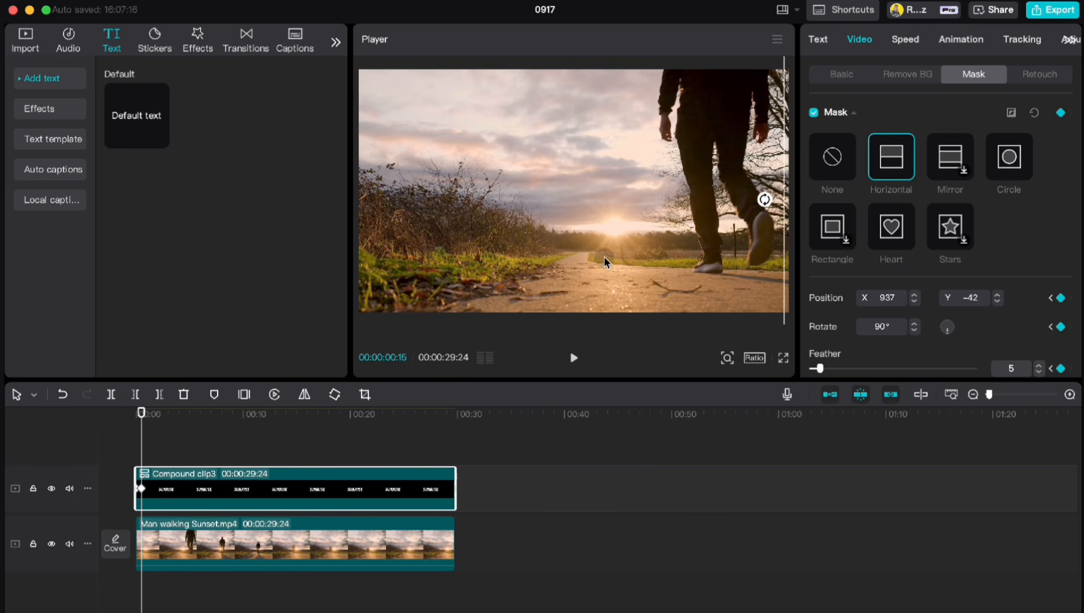
- Keyframe the mask line to follow the walking man, with X at 639 at 00:00:01:01 and 544 about one second further on
{"action": "left_click", "coordinate": [144, 412]}
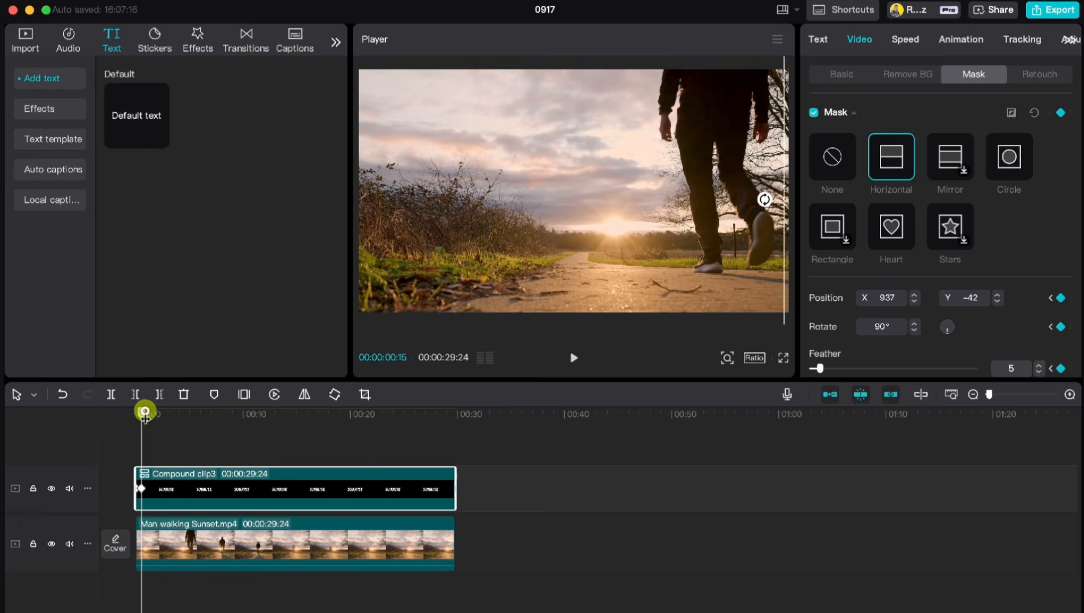
{"action": "left_click_drag", "start_coordinate": [145, 417], "coordinate": [147, 417]}
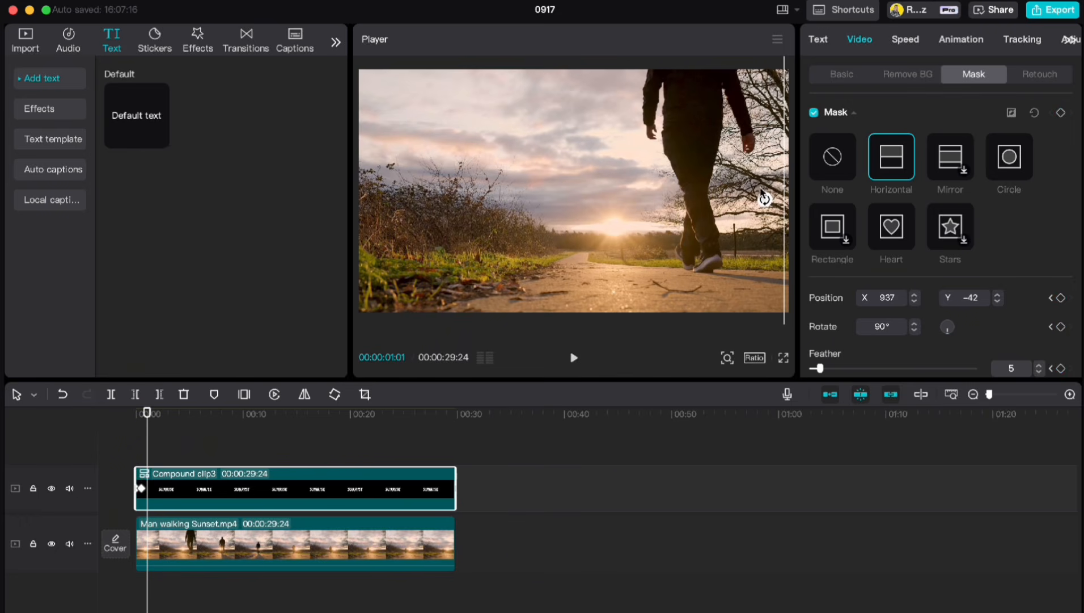
{"action": "left_click_drag", "start_coordinate": [785, 185], "coordinate": [717, 186]}
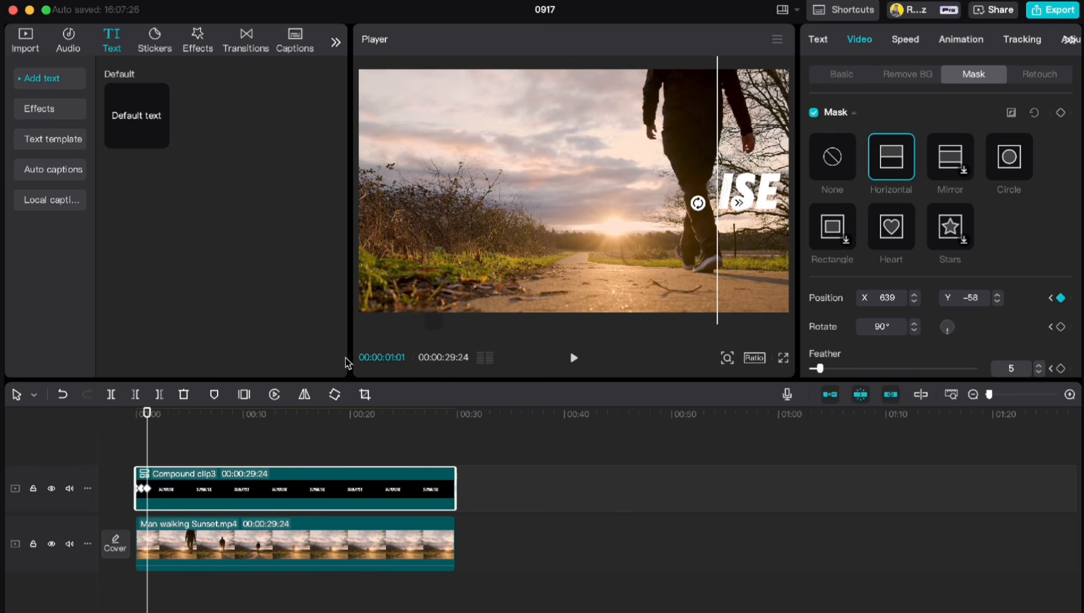
{"action": "left_click_drag", "start_coordinate": [146, 414], "coordinate": [157, 414]}
{"action": "left_click_drag", "start_coordinate": [717, 186], "coordinate": [696, 186]}
- Keyframe the mask line behind the walking man from 00:00:03:02 to 00:00:11:29 until the whole word SUNRISE is uncovered
{"action": "left_click_drag", "start_coordinate": [162, 417], "coordinate": [169, 417]}
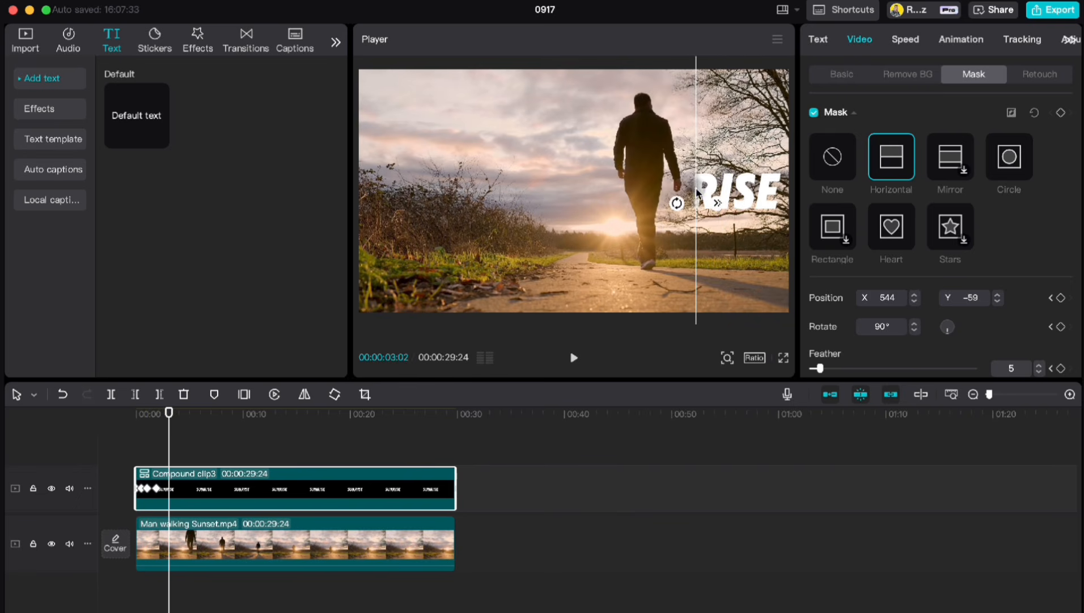
{"action": "left_click_drag", "start_coordinate": [696, 187], "coordinate": [685, 187]}
{"action": "left_click_drag", "start_coordinate": [169, 416], "coordinate": [179, 416]}
{"action": "left_click_drag", "start_coordinate": [680, 187], "coordinate": [622, 195]}
{"action": "left_click", "coordinate": [201, 416]}
{"action": "left_click", "coordinate": [235, 419]}
{"action": "left_click_drag", "start_coordinate": [236, 414], "coordinate": [264, 414]}
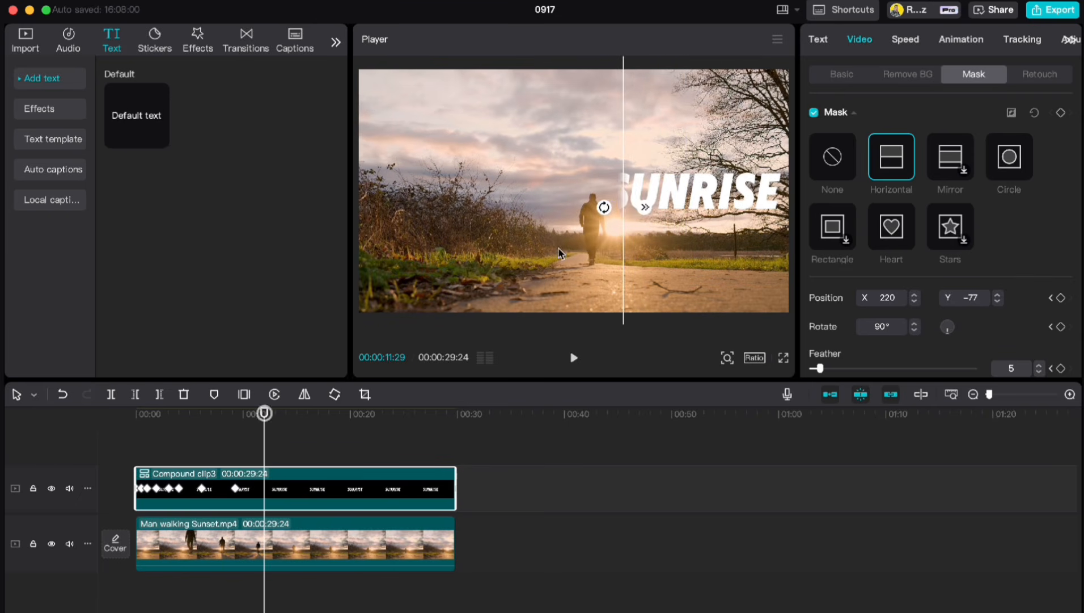
{"action": "left_click_drag", "start_coordinate": [623, 194], "coordinate": [605, 194]}
- Play the sequence from the beginning to check the SUNRISE text reveal, stopping after the whole word has been uncovered
{"action": "left_click", "coordinate": [233, 426]}
{"action": "left_click_drag", "start_coordinate": [233, 417], "coordinate": [112, 413]}
{"action": "key", "text": "space"}
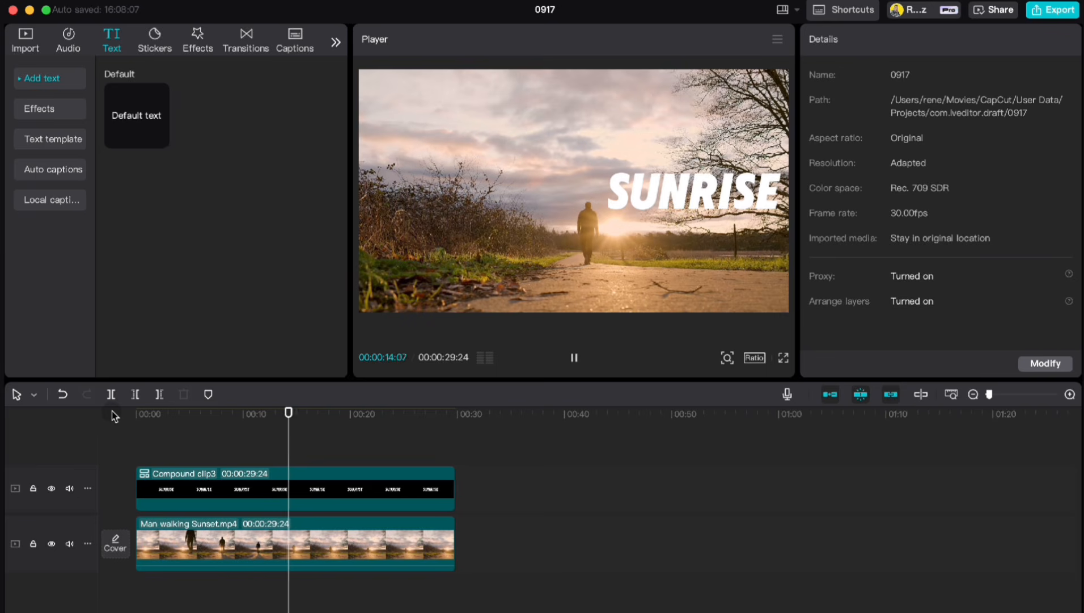
{"action": "key", "text": "space"}
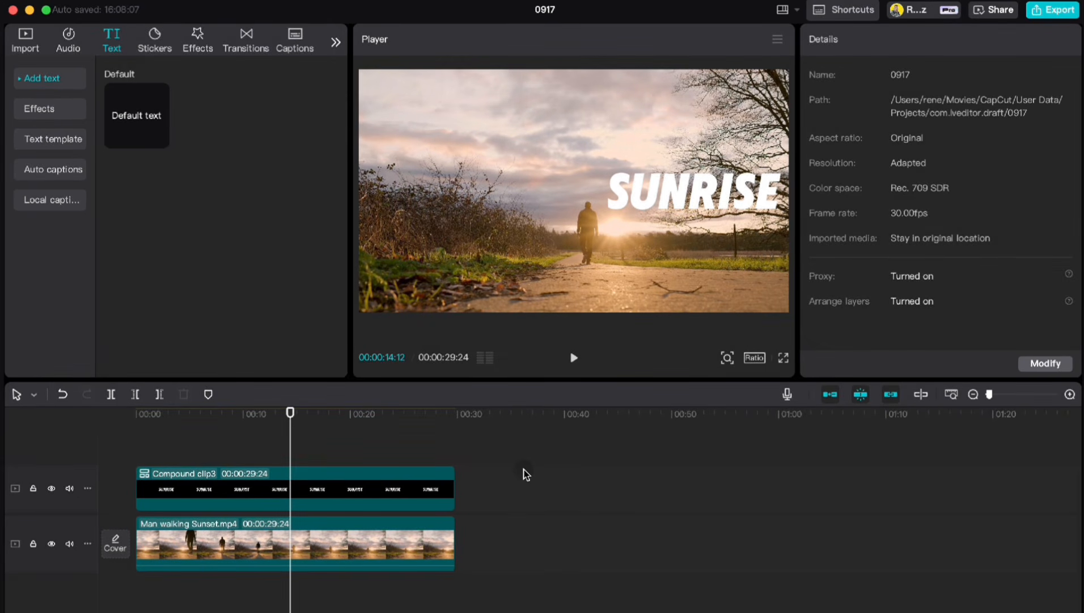
- Delete the SUNRISE compound clip and return the playhead to the start of the timeline
{"action": "left_click", "coordinate": [431, 491]}
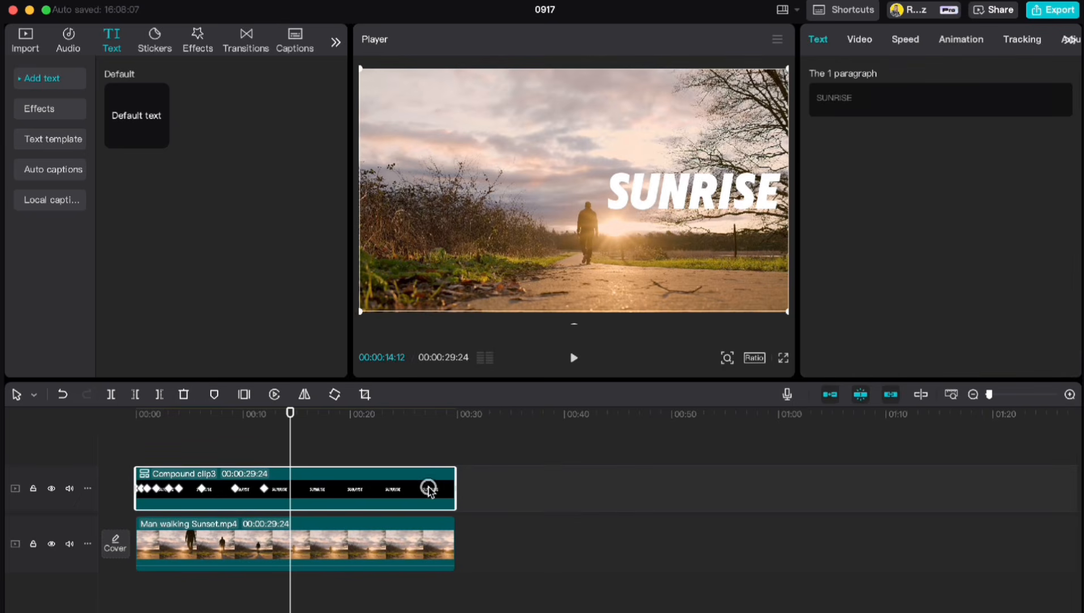
{"action": "key", "text": "Delete"}
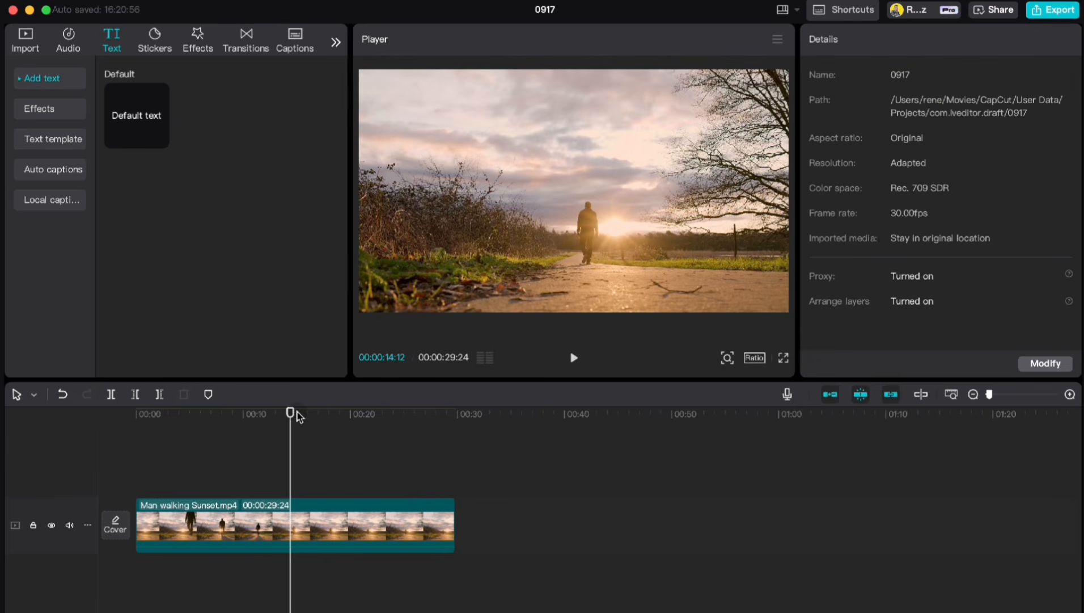
{"action": "left_click_drag", "start_coordinate": [290, 417], "coordinate": [134, 421]}
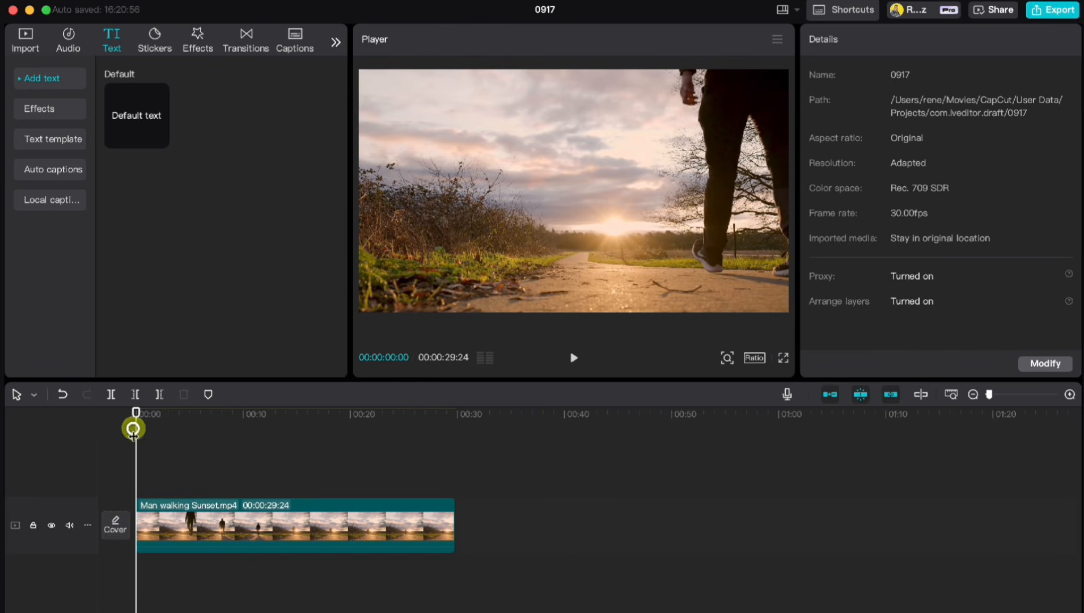
- Duplicate the Man walking Sunset.mp4 clip onto the track above and remove the copy's background with Auto removal
{"action": "left_click", "coordinate": [178, 523]}
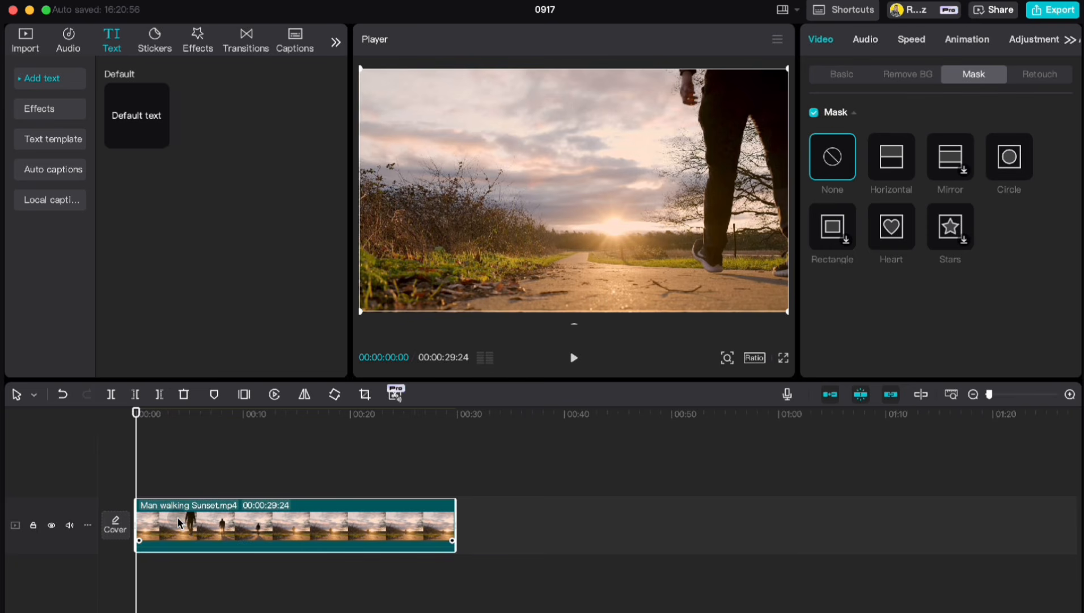
{"action": "key", "text": "super+v"}
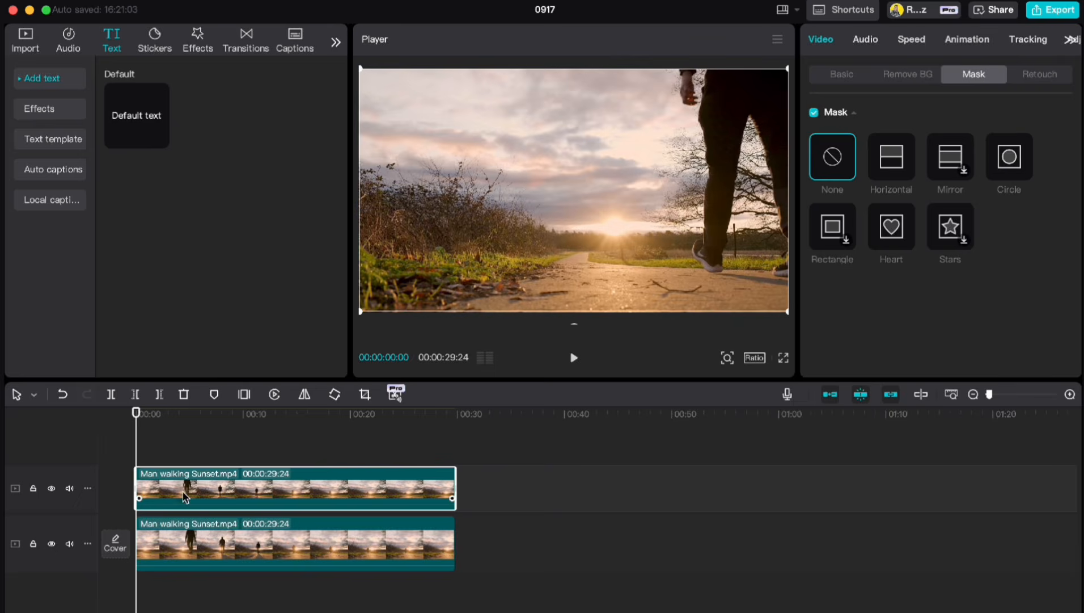
{"action": "left_click", "coordinate": [901, 78]}
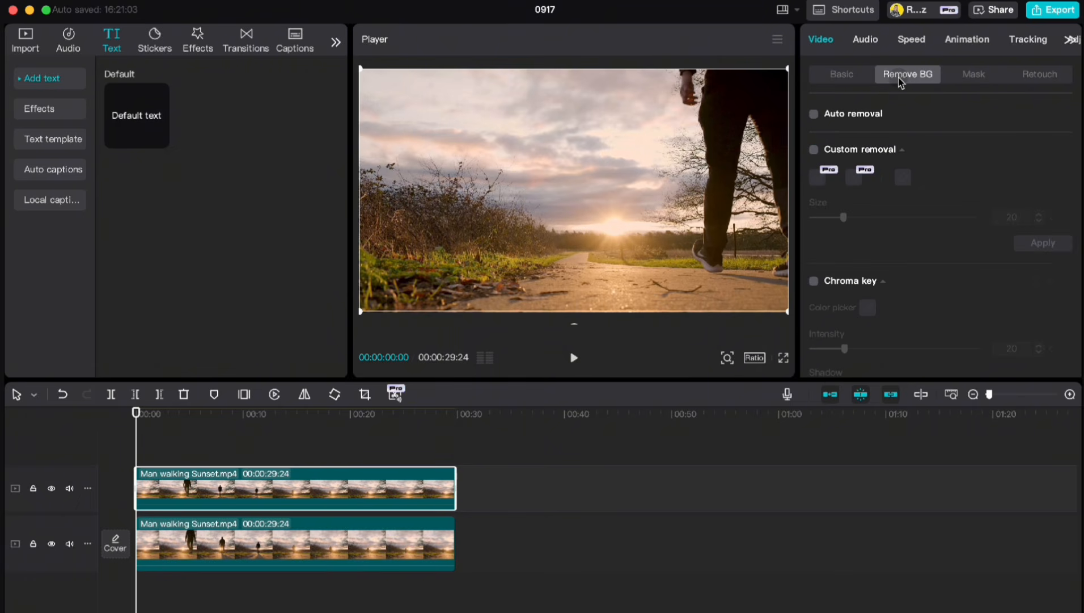
{"action": "left_click", "coordinate": [814, 115]}
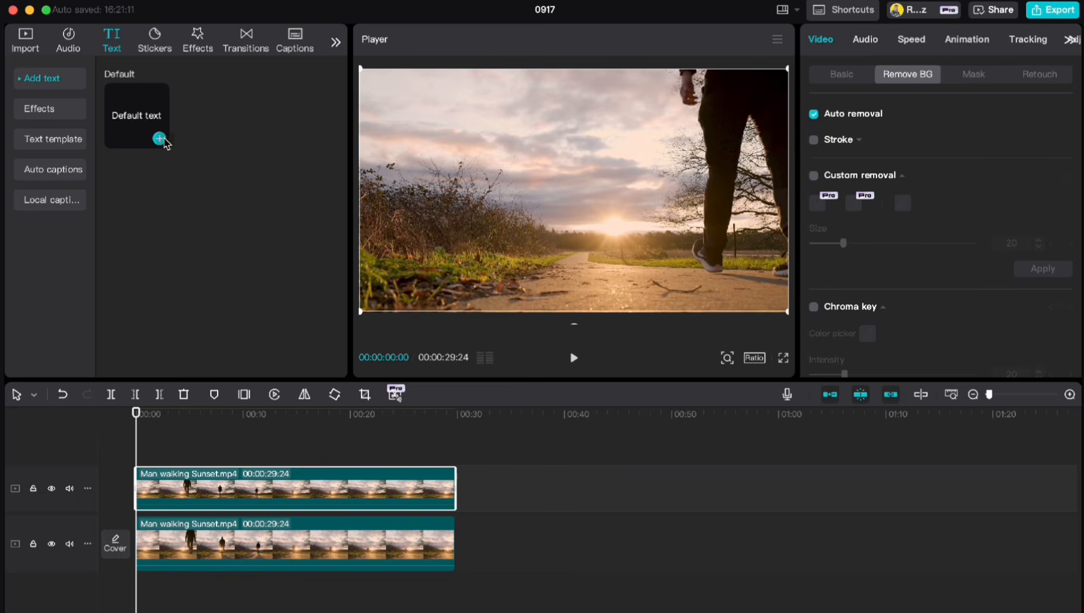
- Add a default text reading SUNRISE at the start of the timeline and set its font to ZY Trend
{"action": "left_click", "coordinate": [159, 139]}
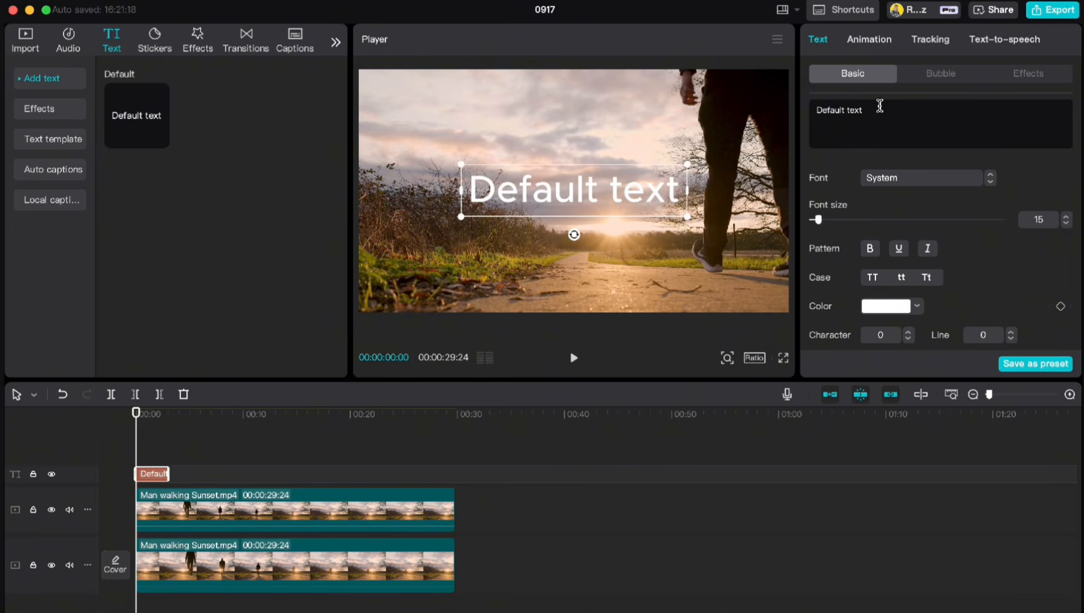
{"action": "left_click_drag", "start_coordinate": [880, 106], "coordinate": [750, 105]}
{"action": "type", "text": "SUNRIS"}
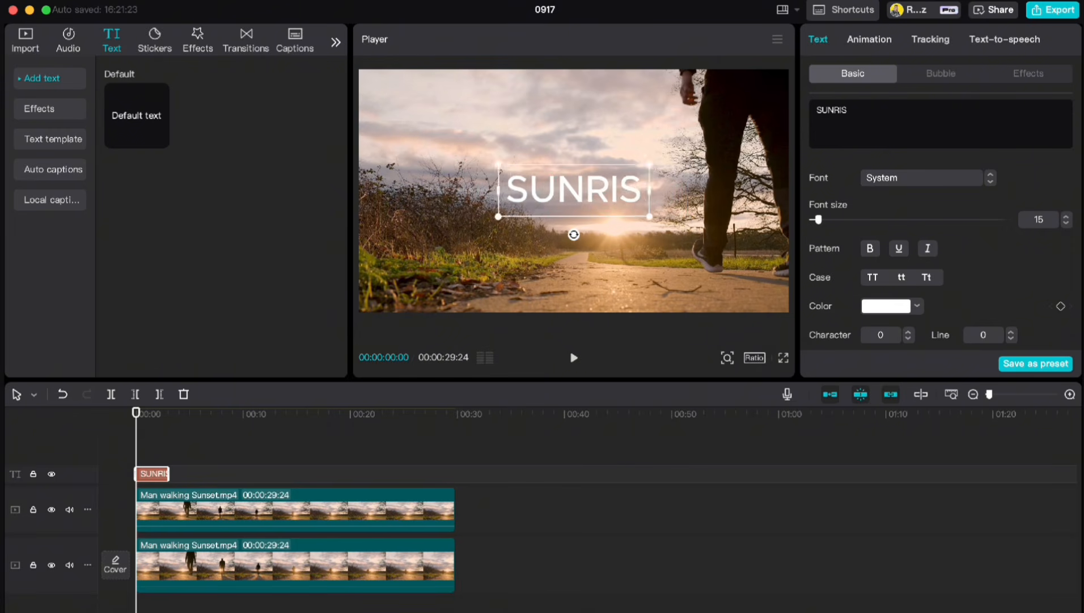
{"action": "type", "text": "E"}
{"action": "left_click", "coordinate": [894, 178]}
{"action": "left_click", "coordinate": [907, 180]}
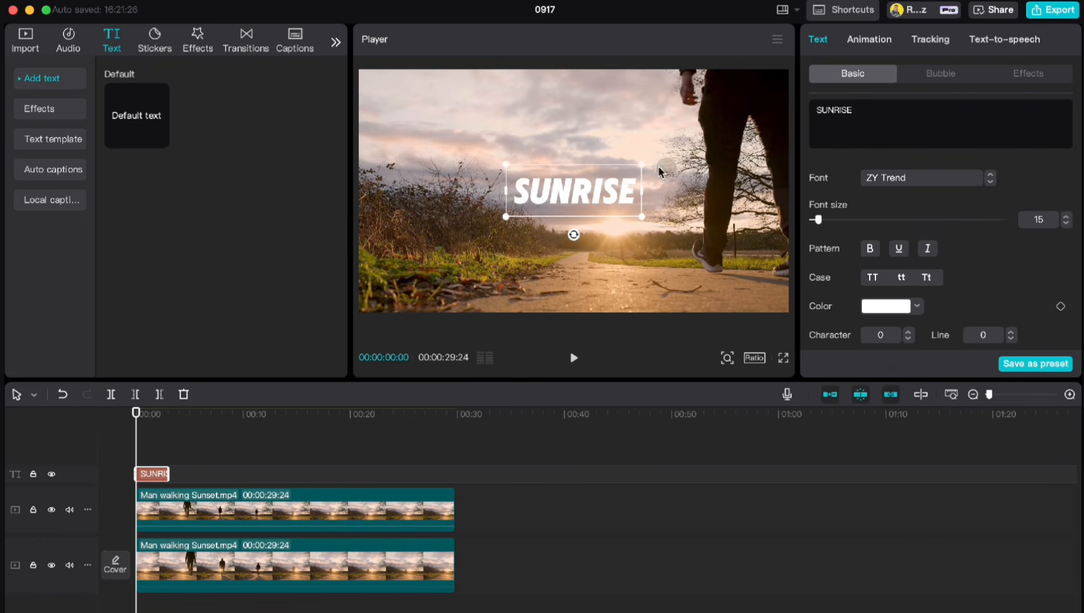
- Enlarge the SUNRISE title and move it horizontally to the video frame's right edge
{"action": "left_click_drag", "start_coordinate": [642, 164], "coordinate": [685, 134]}
{"action": "left_click_drag", "start_coordinate": [610, 196], "coordinate": [724, 198]}
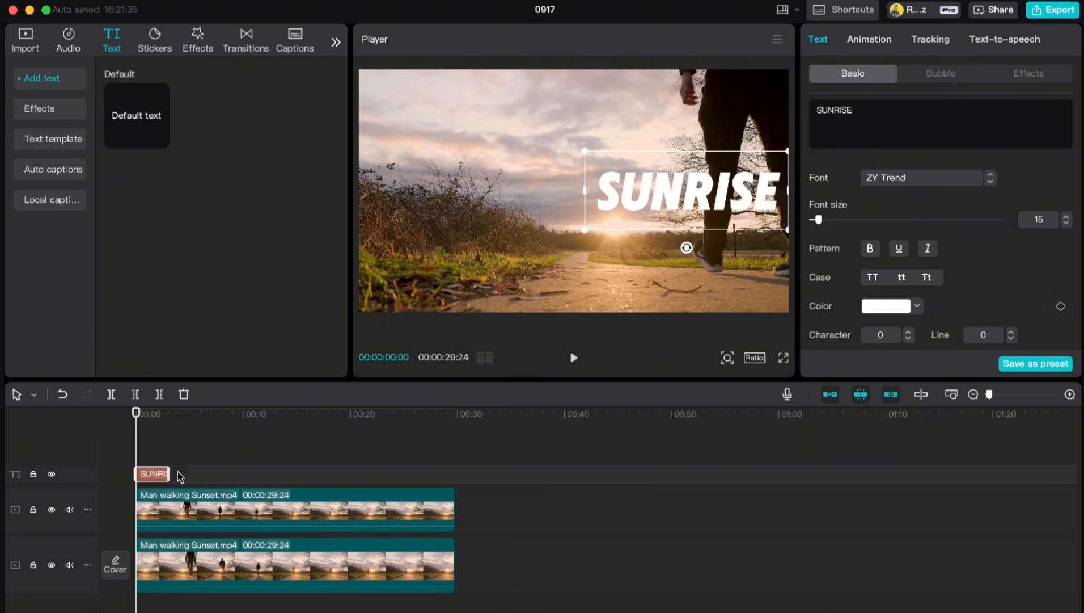
- Extend the SUNRISE text to the end of the video and place it between the two Man walking Sunset.mp4 tracks
{"action": "left_click_drag", "start_coordinate": [169, 474], "coordinate": [449, 480]}
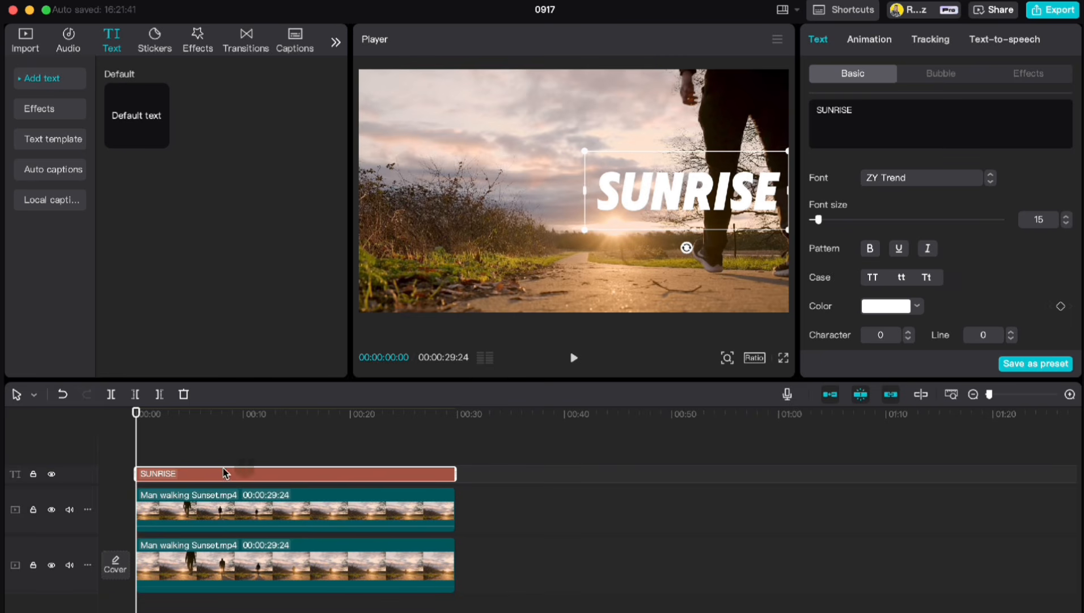
{"action": "left_click_drag", "start_coordinate": [204, 472], "coordinate": [198, 535]}
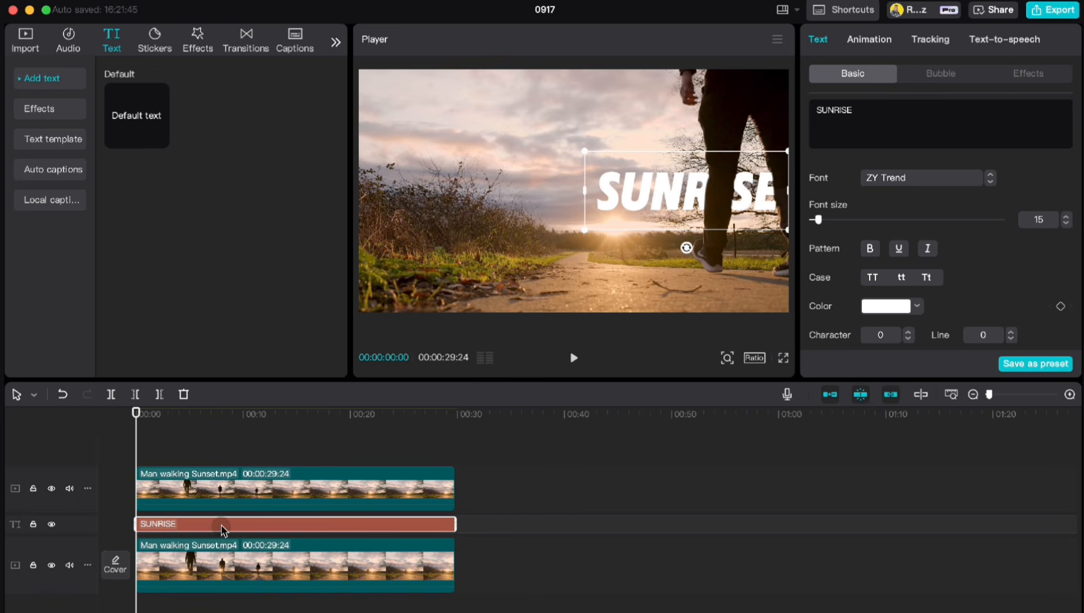
- Convert the SUNRISE text into a compound clip and give it a Horizontal mask rotated to 90°
{"action": "right_click", "coordinate": [222, 527]}
{"action": "left_click", "coordinate": [253, 495]}
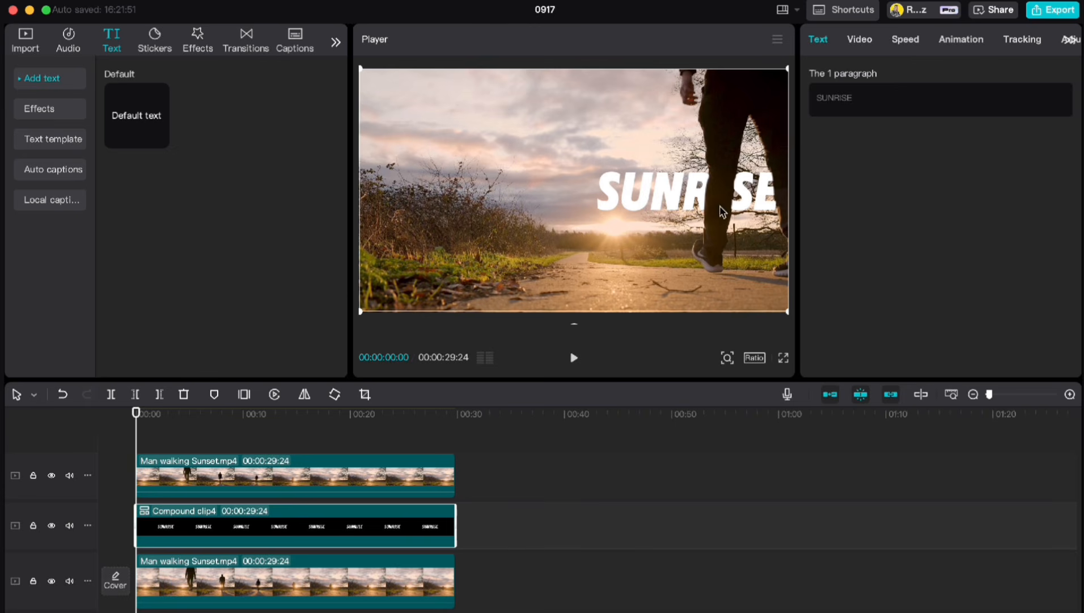
{"action": "left_click", "coordinate": [861, 40]}
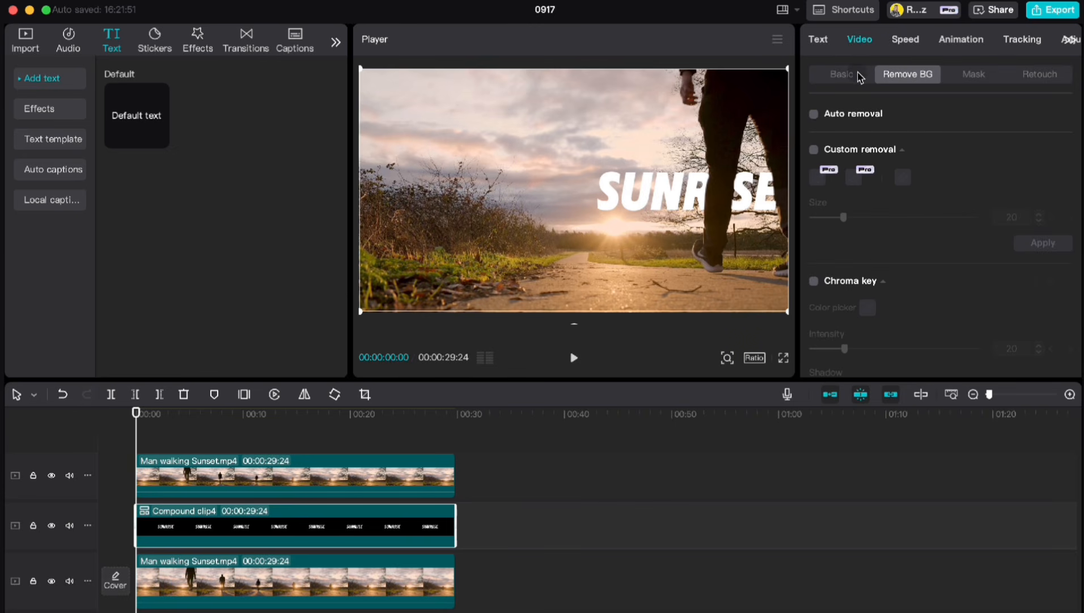
{"action": "left_click", "coordinate": [971, 75]}
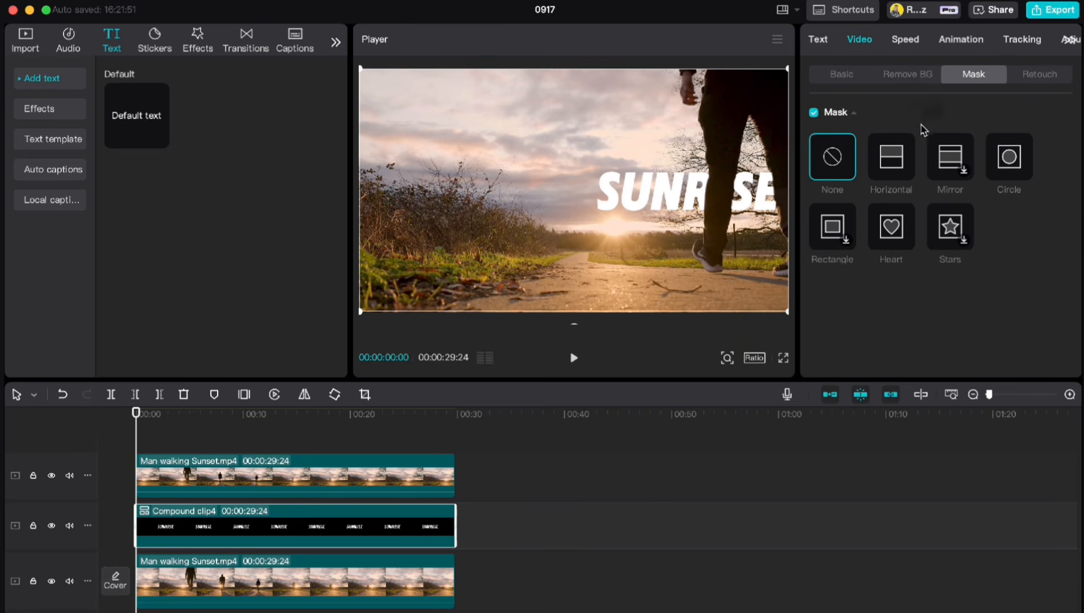
{"action": "left_click", "coordinate": [892, 161]}
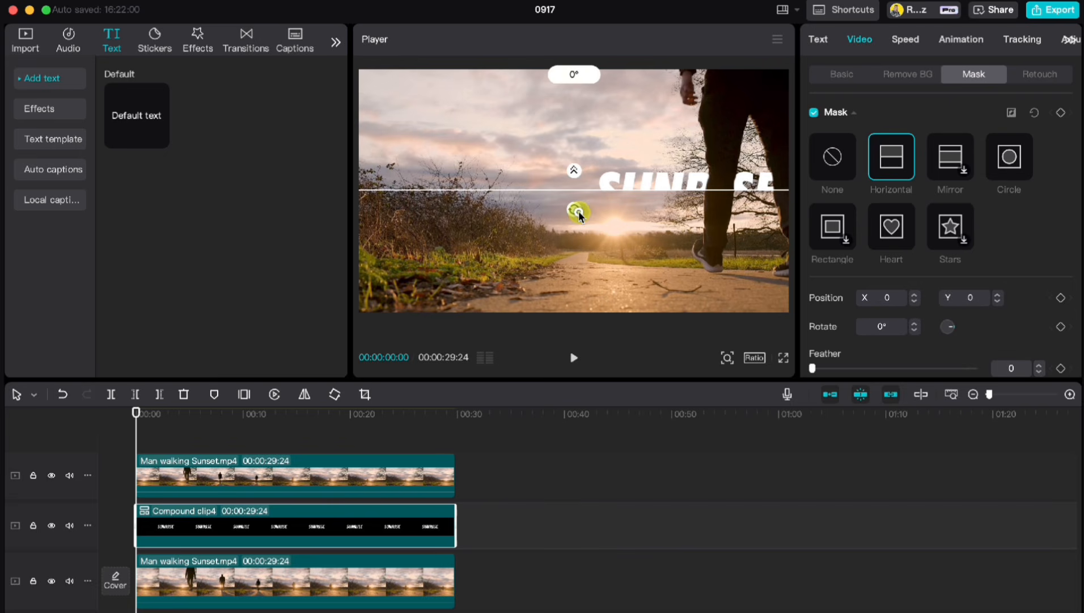
{"action": "left_click_drag", "start_coordinate": [575, 209], "coordinate": [548, 193]}
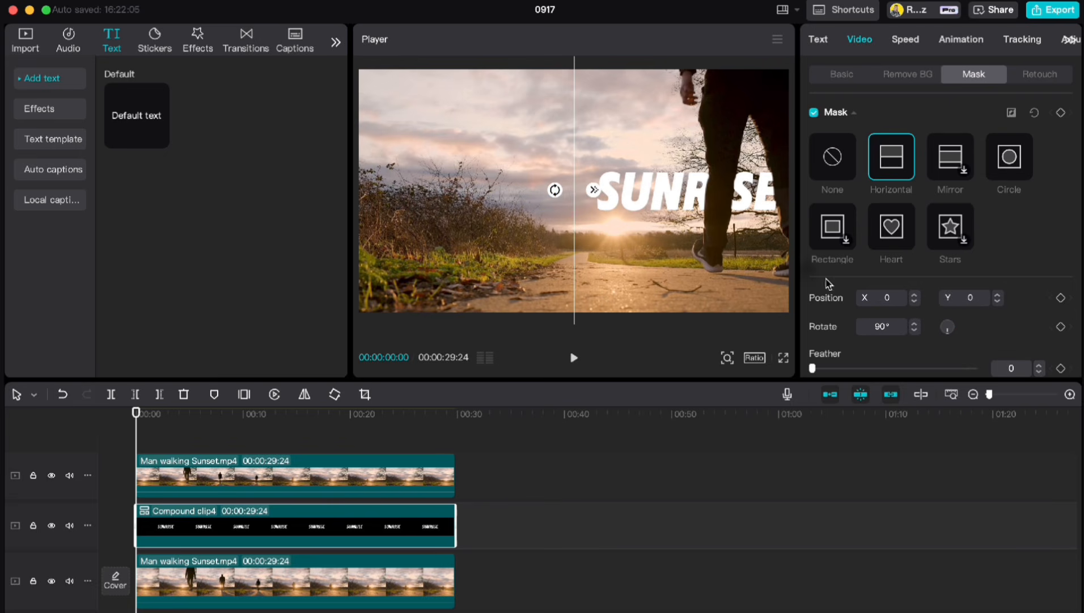
- Set the feather of the SUNRISE compound clip's Horizontal mask to 5
{"action": "left_click", "coordinate": [1039, 366]}
{"action": "left_click", "coordinate": [1039, 366]}
{"action": "left_click", "coordinate": [1040, 365]}
{"action": "left_click", "coordinate": [1040, 366]}
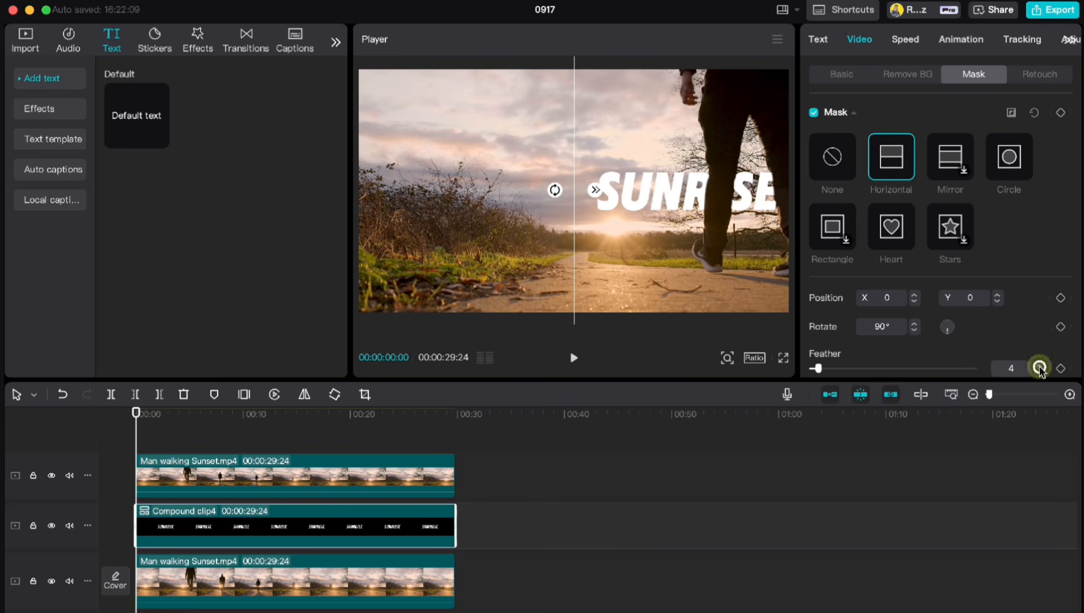
{"action": "left_click", "coordinate": [1039, 366]}
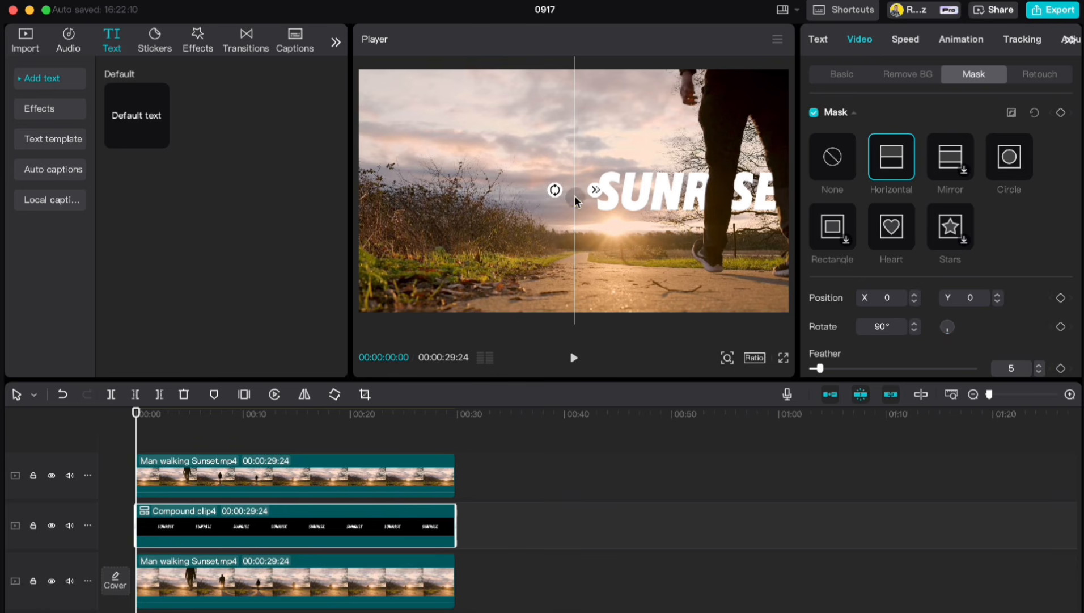
- Move the mask line to the video's right edge and add mask keyframes at 00:00:00:00 and about half a second in
{"action": "left_click_drag", "start_coordinate": [577, 197], "coordinate": [786, 210]}
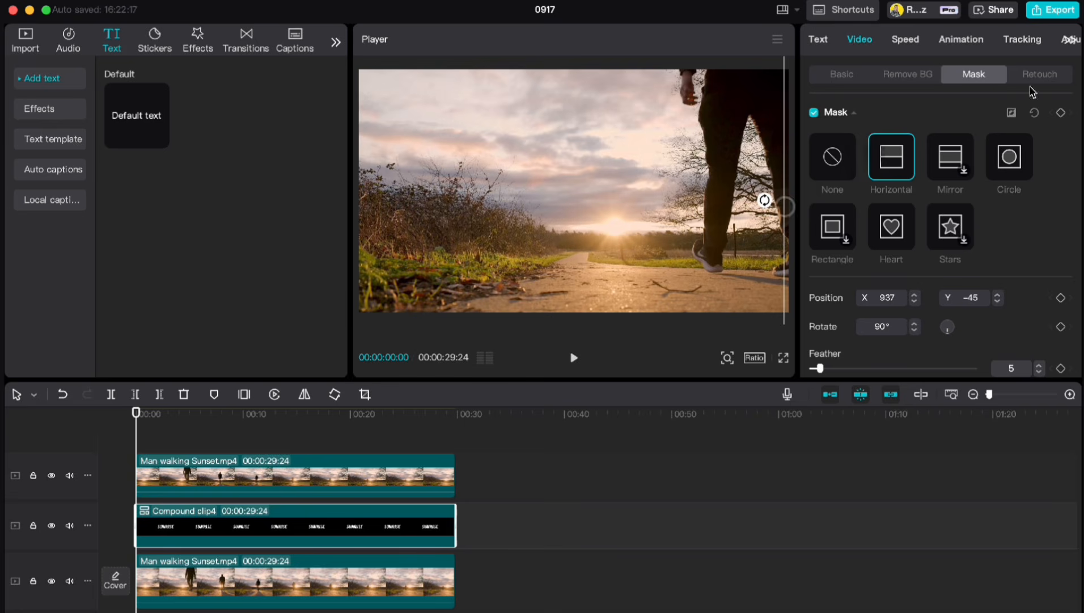
{"action": "left_click", "coordinate": [1061, 114]}
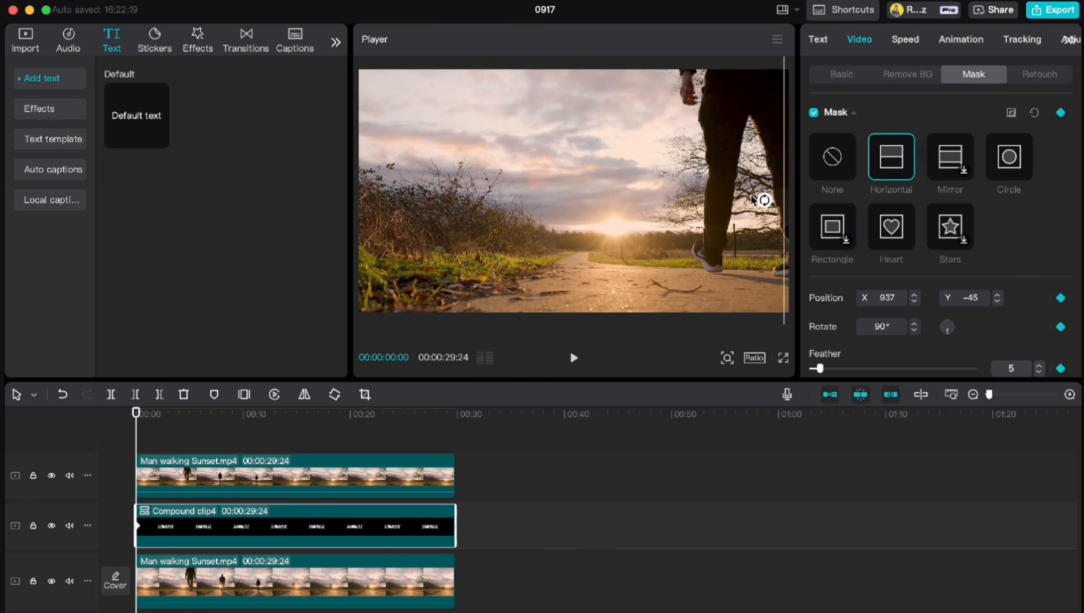
{"action": "left_click", "coordinate": [141, 412]}
{"action": "left_click_drag", "start_coordinate": [784, 239], "coordinate": [772, 238]}
{"action": "left_click", "coordinate": [1060, 115]}
- Keyframe the Horizontal mask line leftward behind the walking man at about 1 second, 00:00:02:13 and about 4 seconds
{"action": "left_click_drag", "start_coordinate": [141, 413], "coordinate": [146, 412]}
{"action": "left_click_drag", "start_coordinate": [780, 196], "coordinate": [715, 195]}
{"action": "left_click_drag", "start_coordinate": [149, 414], "coordinate": [162, 414]}
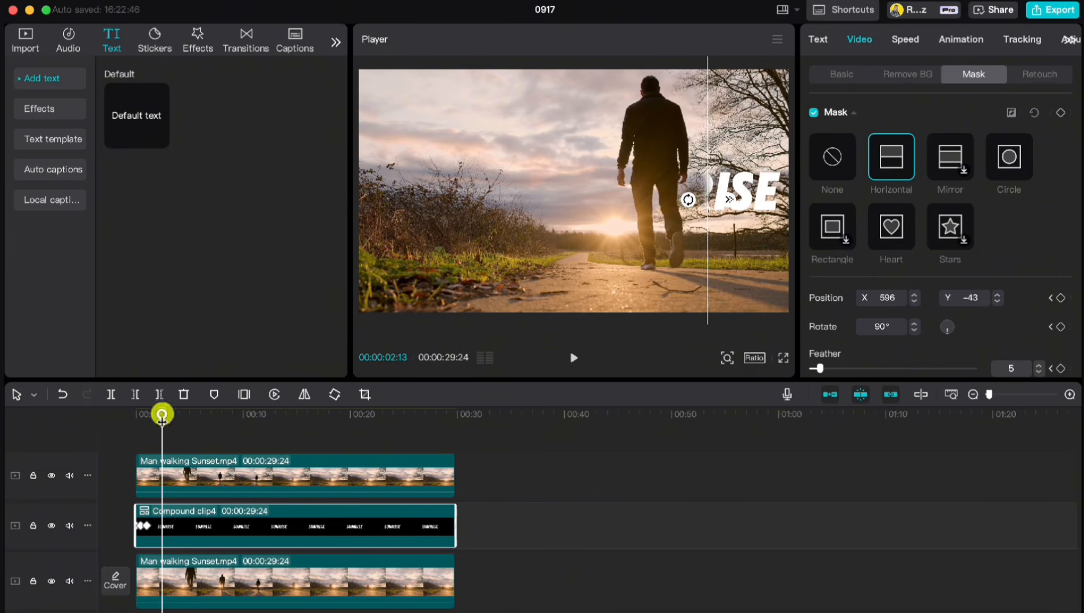
{"action": "left_click_drag", "start_coordinate": [707, 196], "coordinate": [680, 199]}
{"action": "left_click_drag", "start_coordinate": [162, 413], "coordinate": [179, 413]}
{"action": "left_click_drag", "start_coordinate": [680, 187], "coordinate": [655, 180]}
{"action": "left_click_drag", "start_coordinate": [179, 413], "coordinate": [198, 414]}
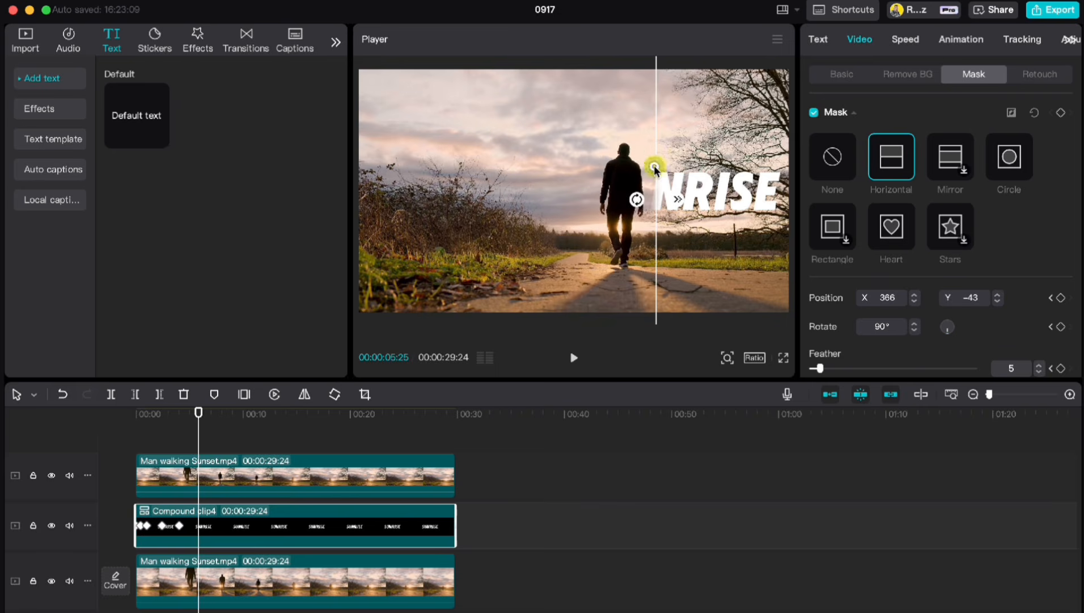
- Continue keyframing the mask line leftward with the man from 00:00:05:25 to about 15 seconds, until it clears the whole SUNRISE text
{"action": "left_click_drag", "start_coordinate": [655, 169], "coordinate": [642, 170]}
{"action": "left_click_drag", "start_coordinate": [199, 414], "coordinate": [220, 415]}
{"action": "left_click_drag", "start_coordinate": [641, 177], "coordinate": [610, 187]}
{"action": "left_click", "coordinate": [245, 414]}
{"action": "left_click_drag", "start_coordinate": [245, 414], "coordinate": [270, 414]}
{"action": "left_click_drag", "start_coordinate": [610, 198], "coordinate": [602, 198]}
{"action": "left_click_drag", "start_coordinate": [270, 414], "coordinate": [297, 414]}
{"action": "left_click_drag", "start_coordinate": [602, 198], "coordinate": [591, 197]}
- Play back the SUNRISE reveal from the start of the timeline
{"action": "left_click", "coordinate": [277, 421]}
{"action": "left_click_drag", "start_coordinate": [277, 421], "coordinate": [114, 438]}
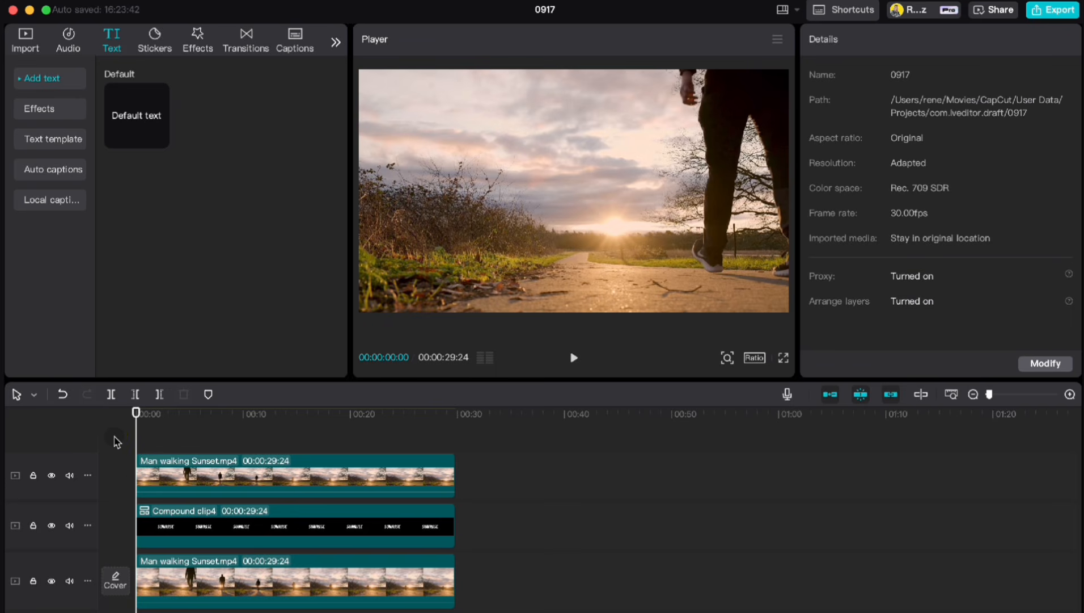
{"action": "key", "text": "space"}
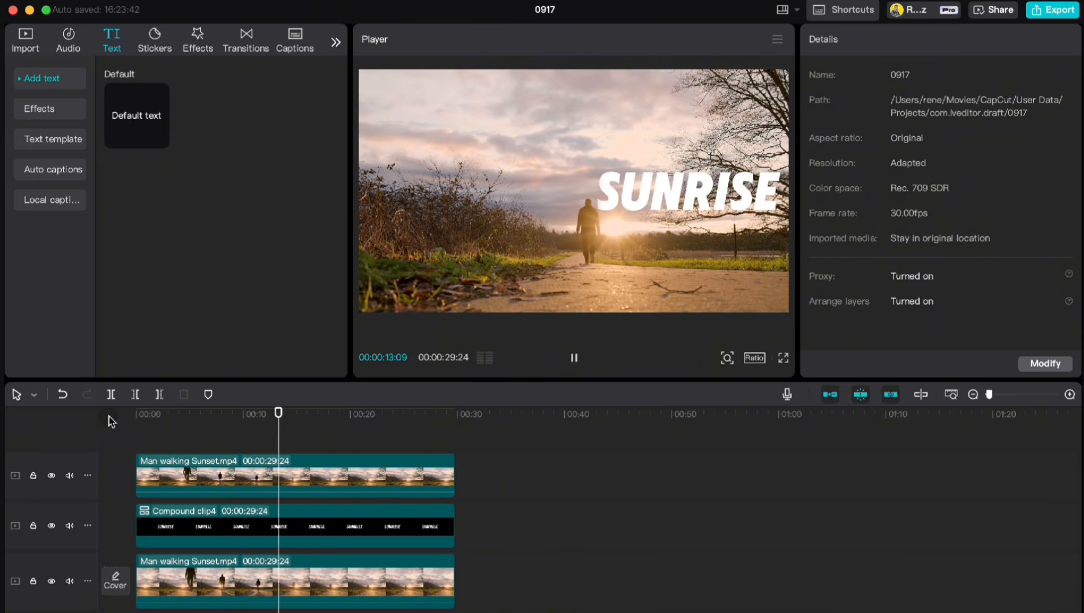
{"action": "key", "text": "space"}
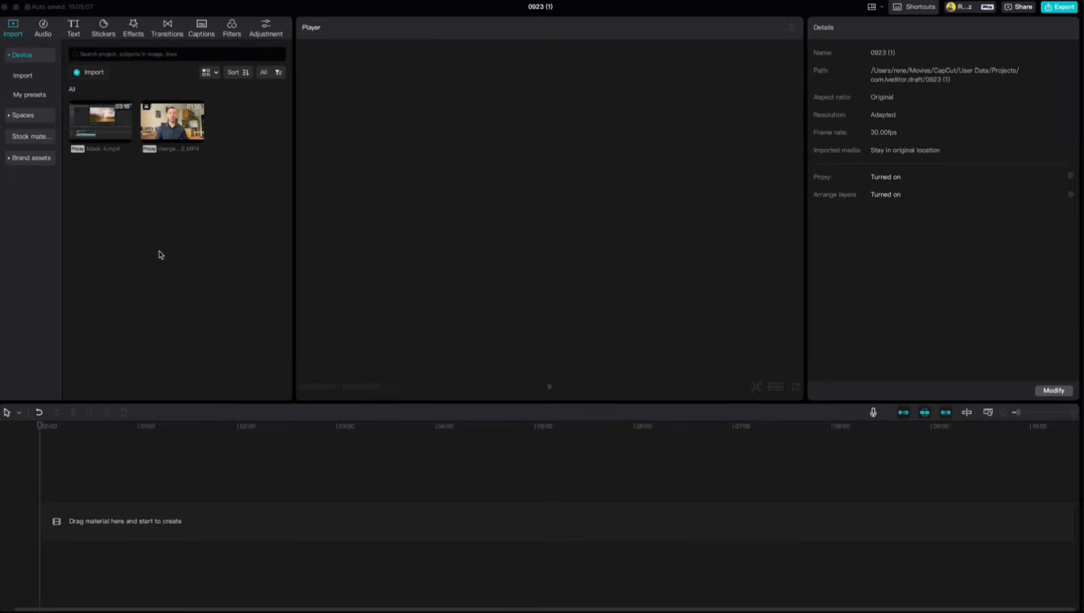
- Place Mask 4.mp4 at the start of the timeline and the talking-head clip on a track above it
{"action": "left_click_drag", "start_coordinate": [108, 136], "coordinate": [97, 527]}
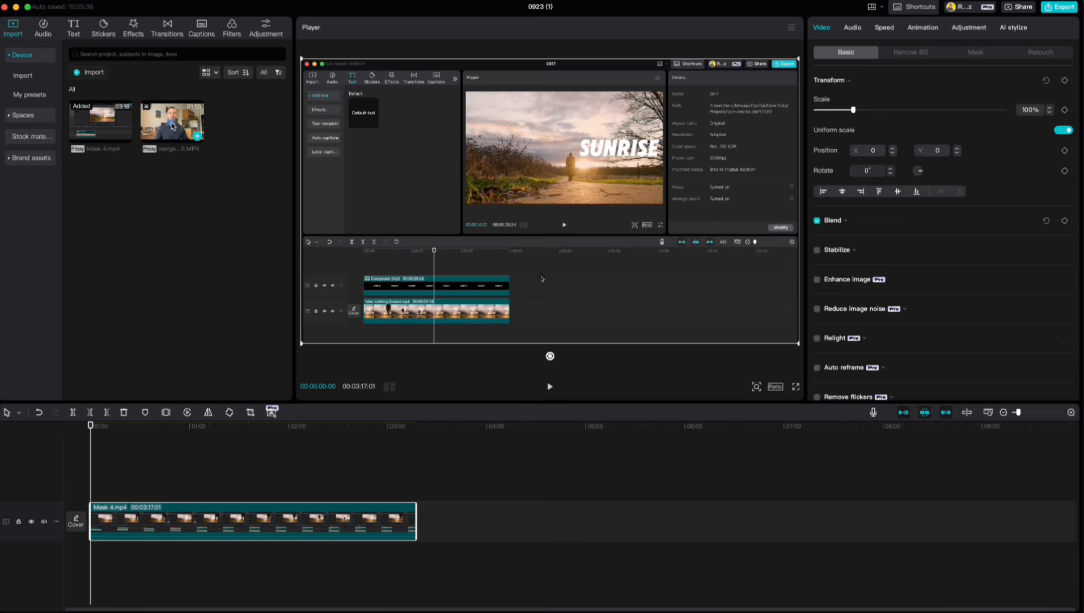
{"action": "left_click_drag", "start_coordinate": [173, 126], "coordinate": [90, 481]}
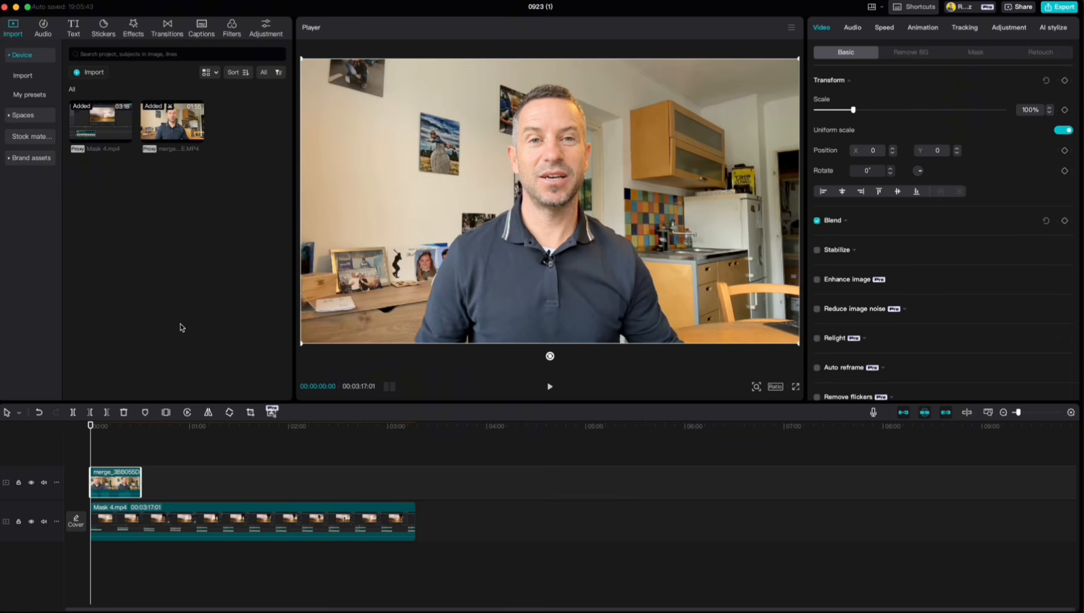
- Apply a Circle mask to the talking-head clip, enlarge it to about 656 × 659 and centre it on the face at Y 144
{"action": "left_click", "coordinate": [973, 54]}
{"action": "left_click", "coordinate": [955, 113]}
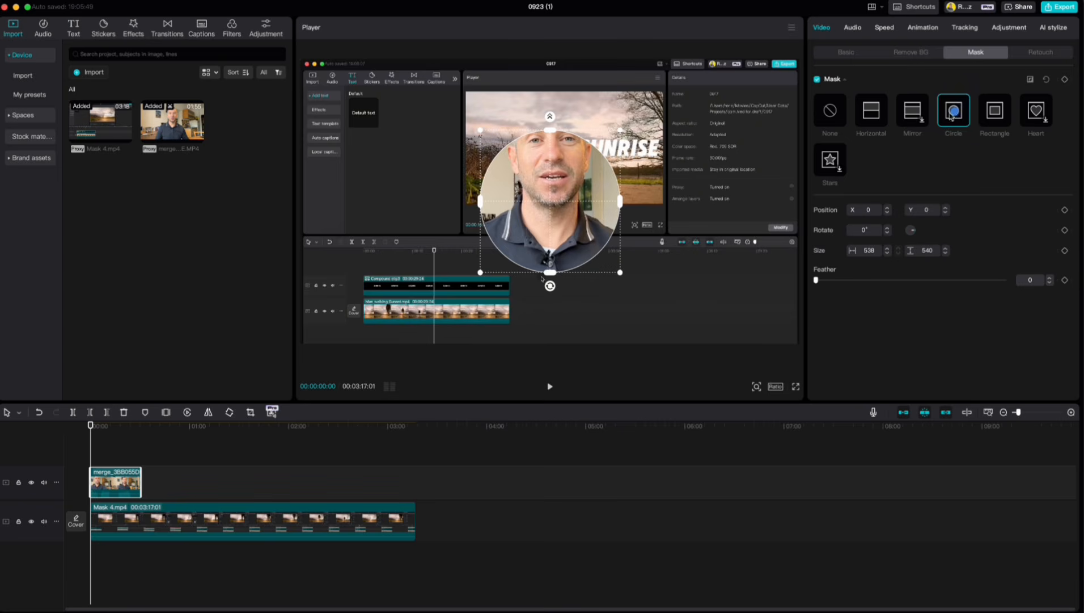
{"action": "left_click_drag", "start_coordinate": [583, 191], "coordinate": [583, 144]}
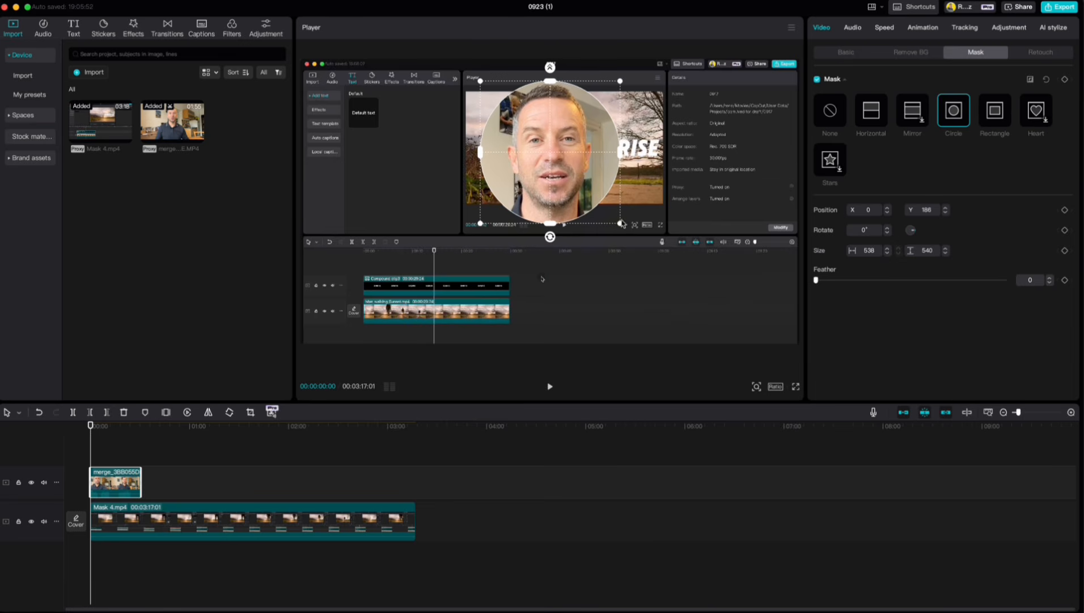
{"action": "left_click_drag", "start_coordinate": [621, 224], "coordinate": [637, 240]}
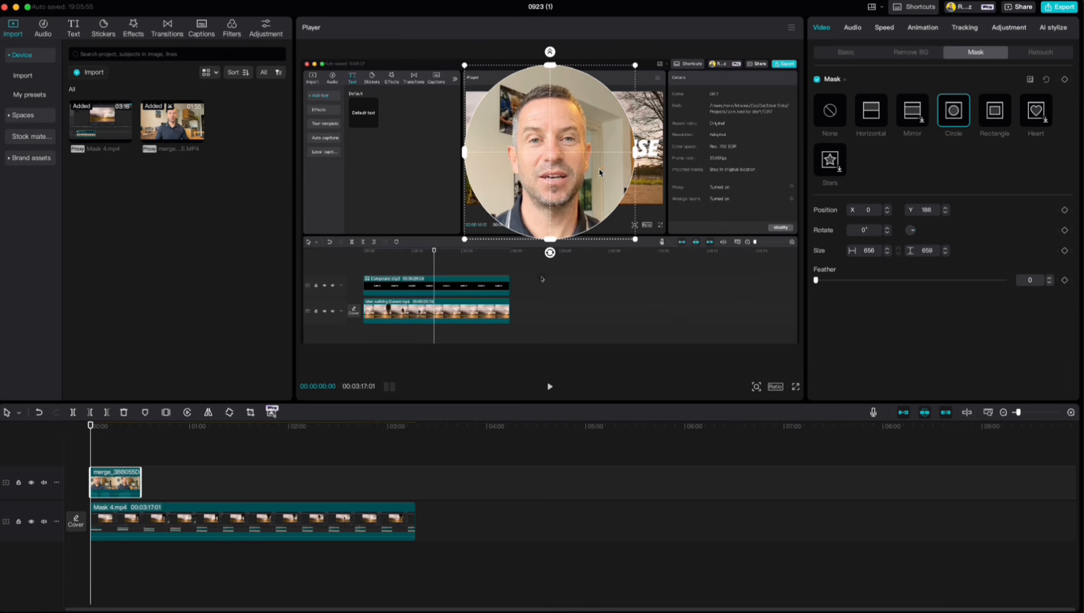
{"action": "left_click_drag", "start_coordinate": [599, 173], "coordinate": [601, 182]}
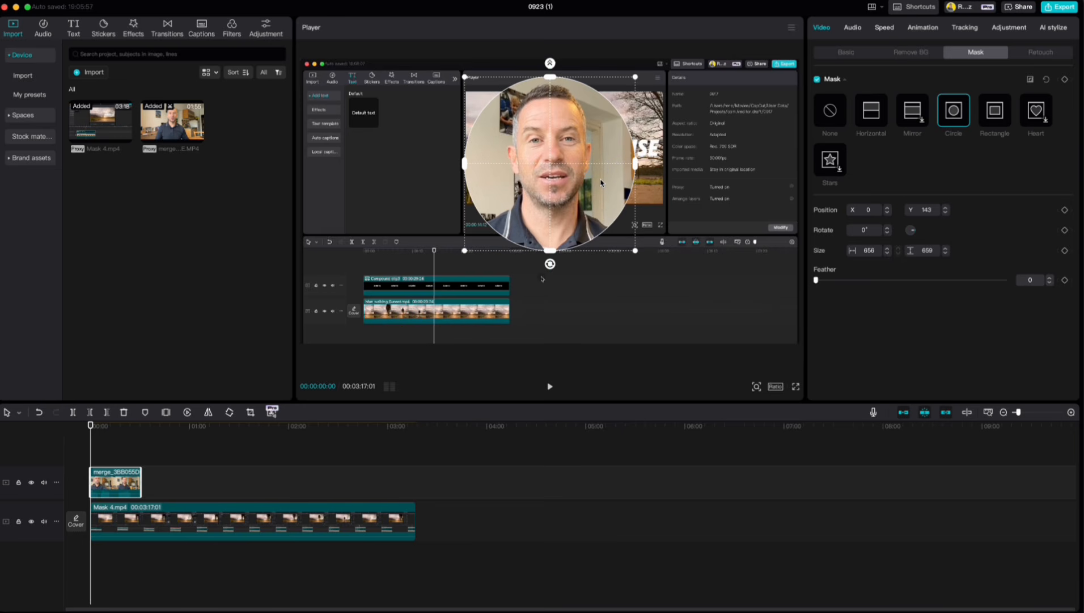
{"action": "mouse_move", "coordinate": [574, 178]}
{"action": "left_mouse_down"}
{"action": "mouse_move", "coordinate": [586, 193]}
{"action": "mouse_move", "coordinate": [576, 177]}
{"action": "left_mouse_up"}
- Convert the masked talking-head clip into a compound clip, scale it down and place it in the video's lower-right corner
{"action": "right_click", "coordinate": [120, 478]}
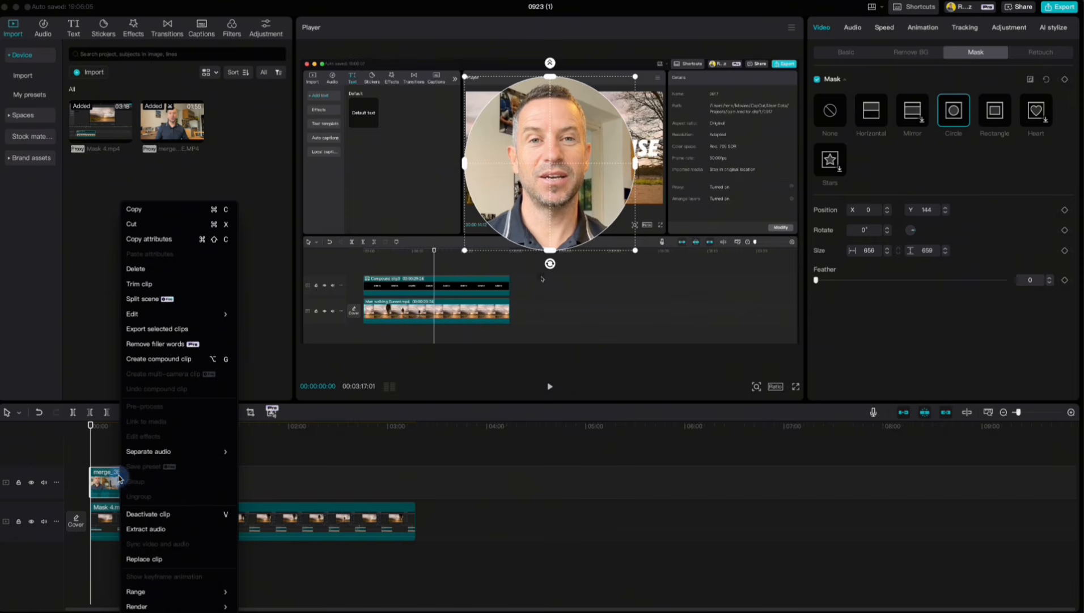
{"action": "left_click", "coordinate": [152, 359]}
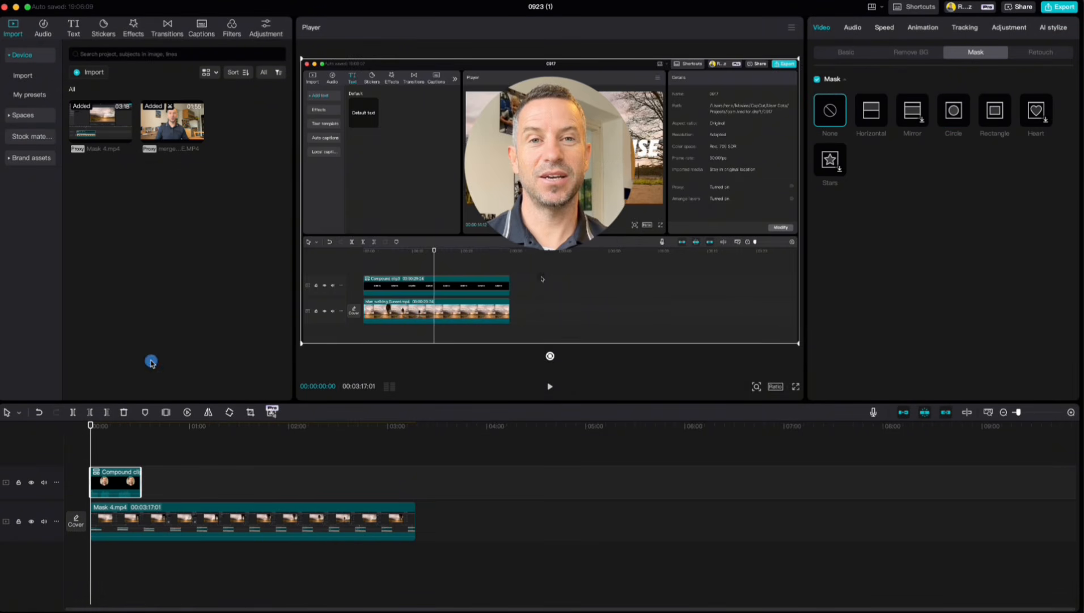
{"action": "left_click_drag", "start_coordinate": [550, 198], "coordinate": [645, 278]}
{"action": "left_click_drag", "start_coordinate": [394, 139], "coordinate": [491, 220]}
{"action": "left_click_drag", "start_coordinate": [635, 247], "coordinate": [709, 273]}
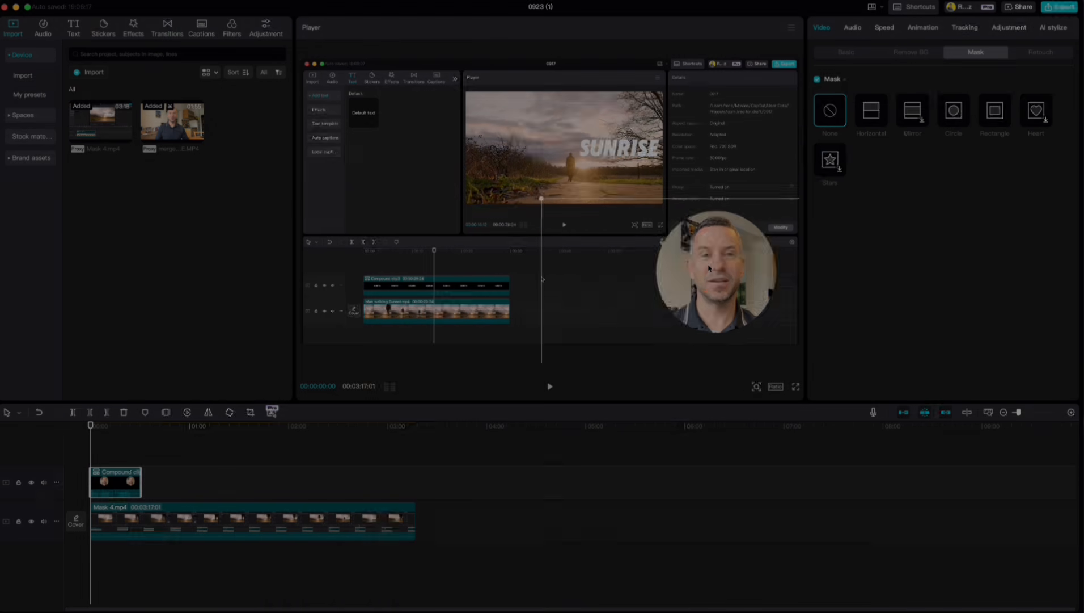
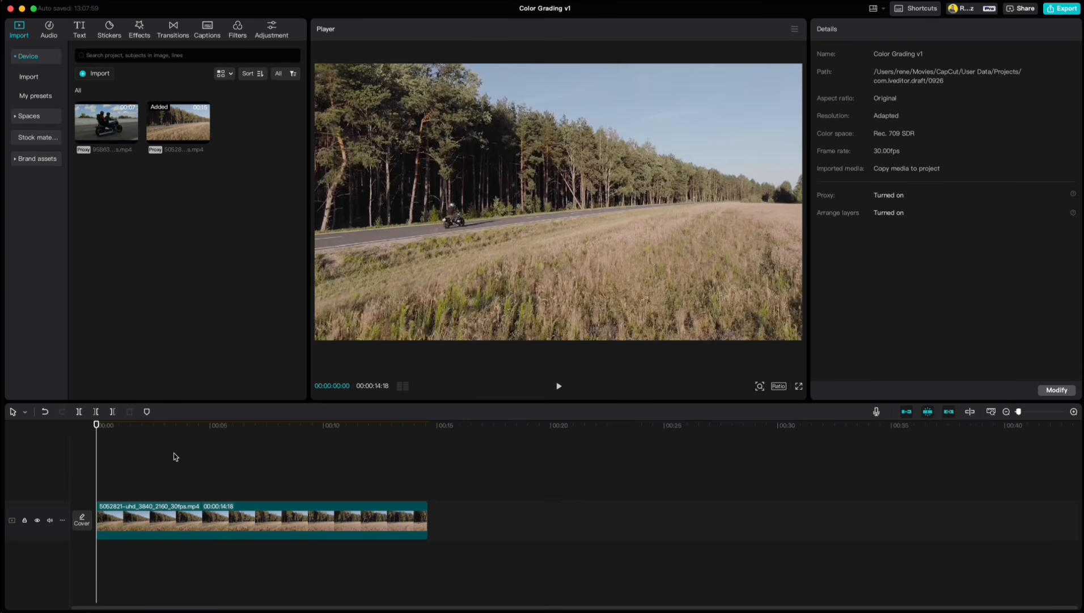
- Try Auto adjust on the forest road clip at an intensity of 90, compare it on and off, and disable it
{"action": "left_click", "coordinate": [206, 527]}
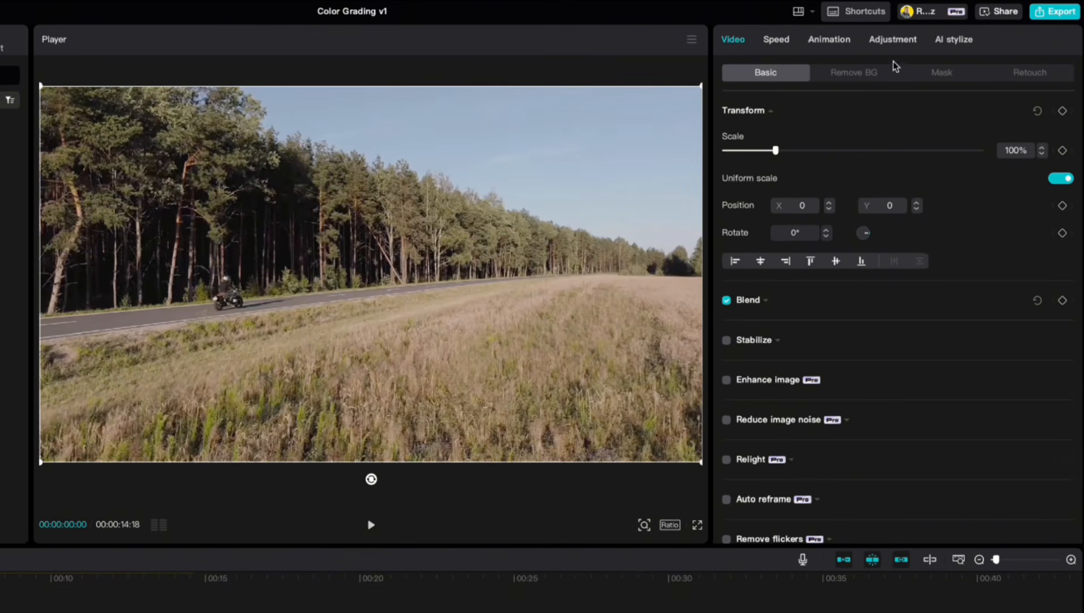
{"action": "left_click", "coordinate": [897, 40]}
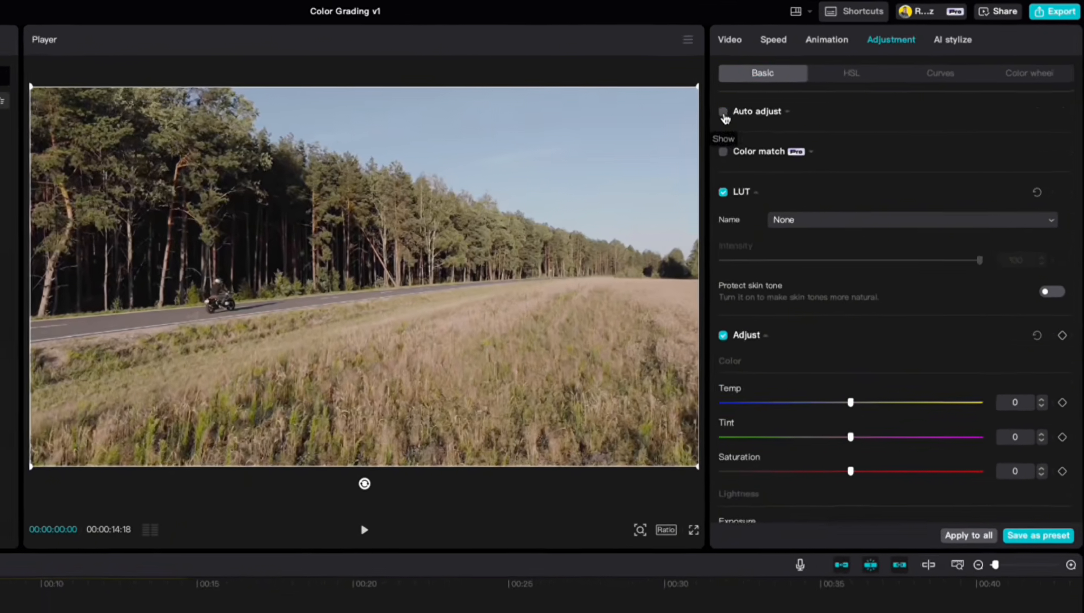
{"action": "left_click", "coordinate": [822, 81]}
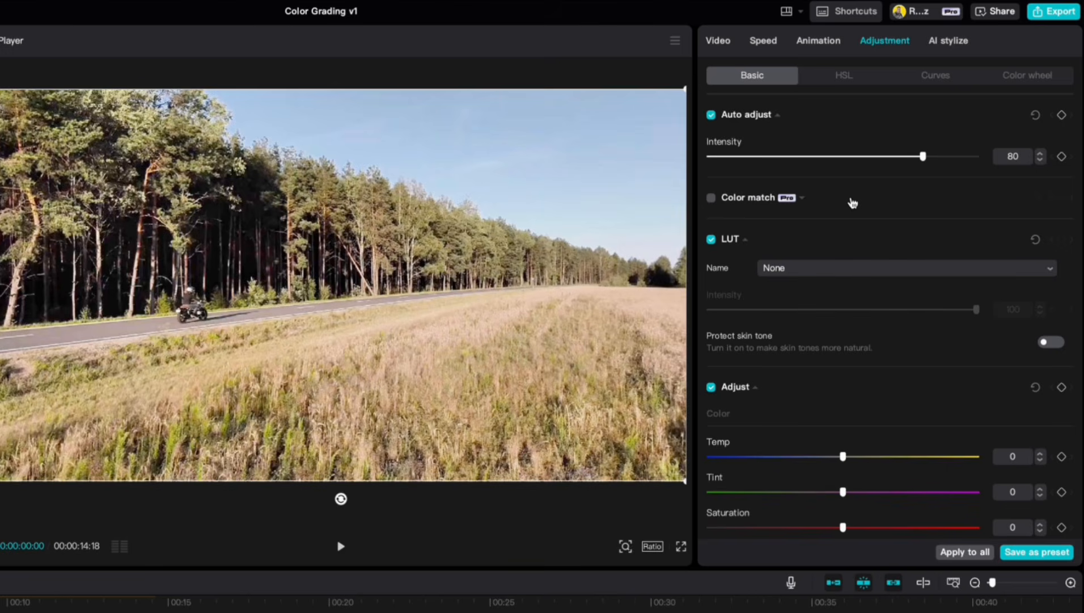
{"action": "left_click", "coordinate": [712, 116]}
{"action": "left_click", "coordinate": [712, 117]}
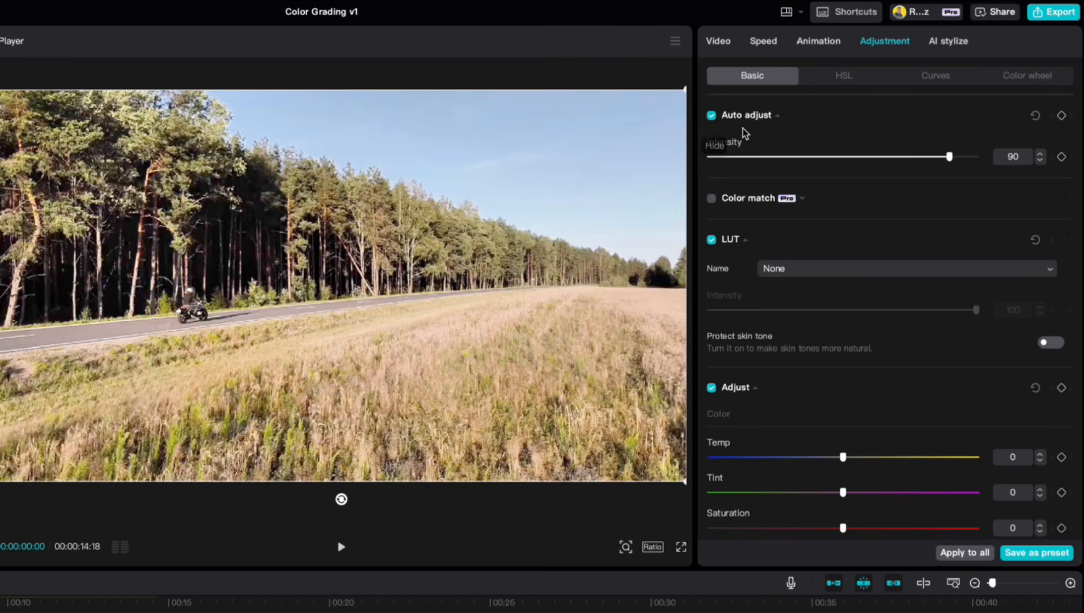
{"action": "mouse_move", "coordinate": [950, 156]}
{"action": "left_mouse_down"}
{"action": "mouse_move", "coordinate": [782, 157]}
{"action": "mouse_move", "coordinate": [950, 162]}
{"action": "left_mouse_up"}
{"action": "left_click", "coordinate": [712, 118]}
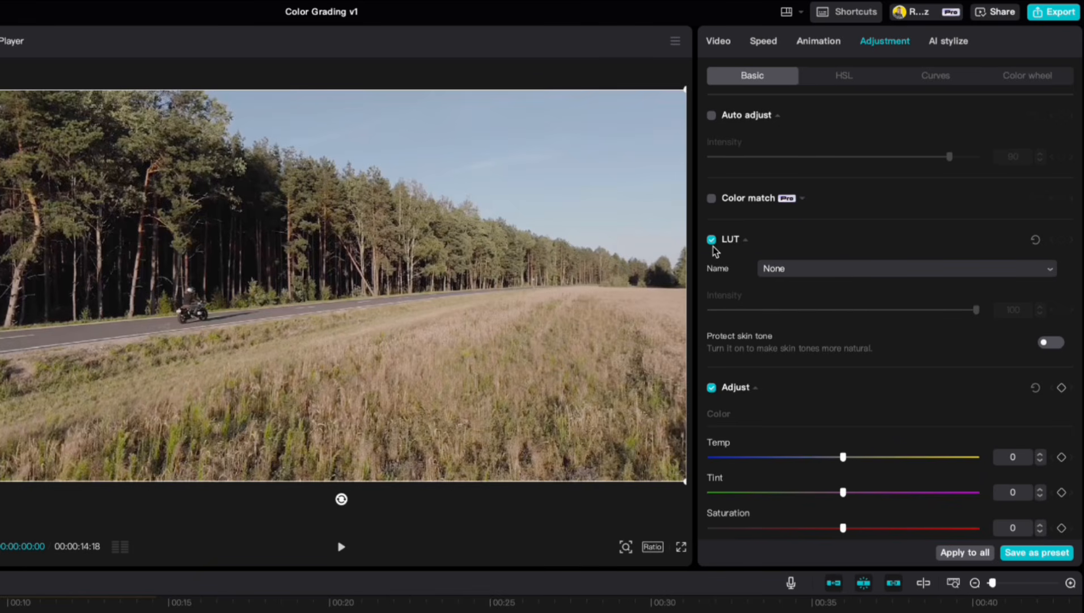
- Try out the clip's Temp, Tint, Saturation, Exposure, Contrast and Shadow adjustments, returning each one to 0
{"action": "scroll", "coordinate": [840, 259], "scroll_direction": "down", "scroll_amount": 3}
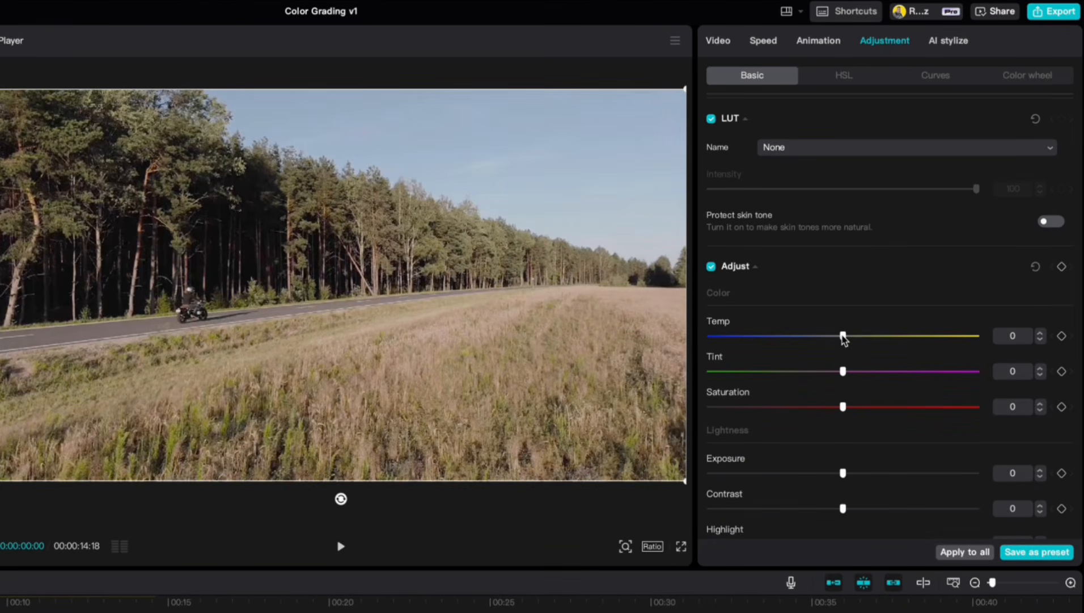
{"action": "left_click_drag", "start_coordinate": [843, 336], "coordinate": [845, 407]}
{"action": "scroll", "coordinate": [845, 410], "scroll_direction": "down", "scroll_amount": 5}
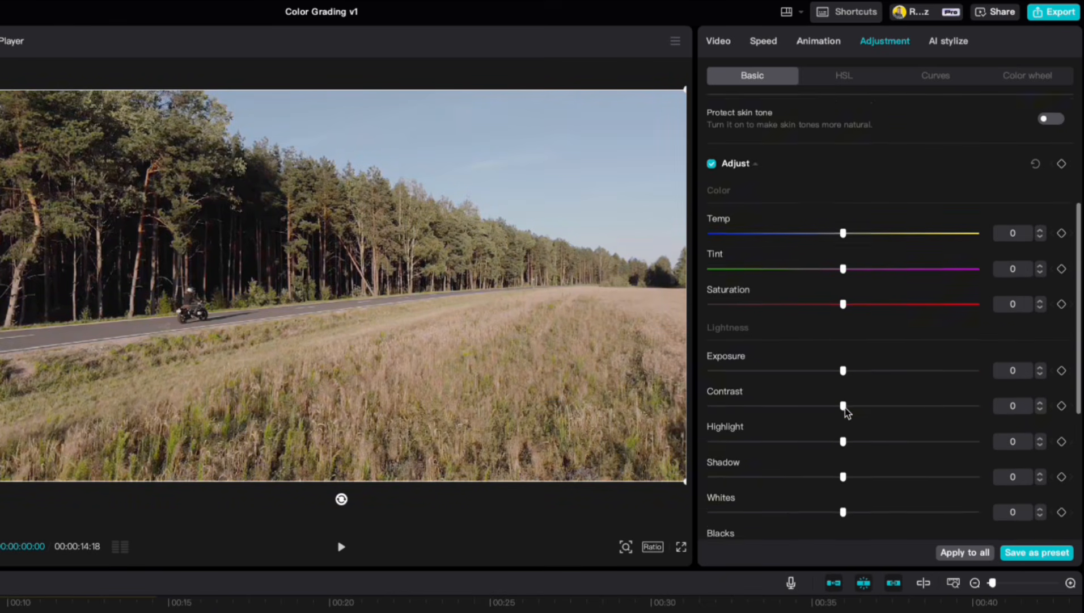
{"action": "mouse_move", "coordinate": [846, 269]}
{"action": "left_mouse_down"}
{"action": "mouse_move", "coordinate": [930, 271]}
{"action": "mouse_move", "coordinate": [745, 270]}
{"action": "mouse_move", "coordinate": [840, 262]}
{"action": "left_mouse_up"}
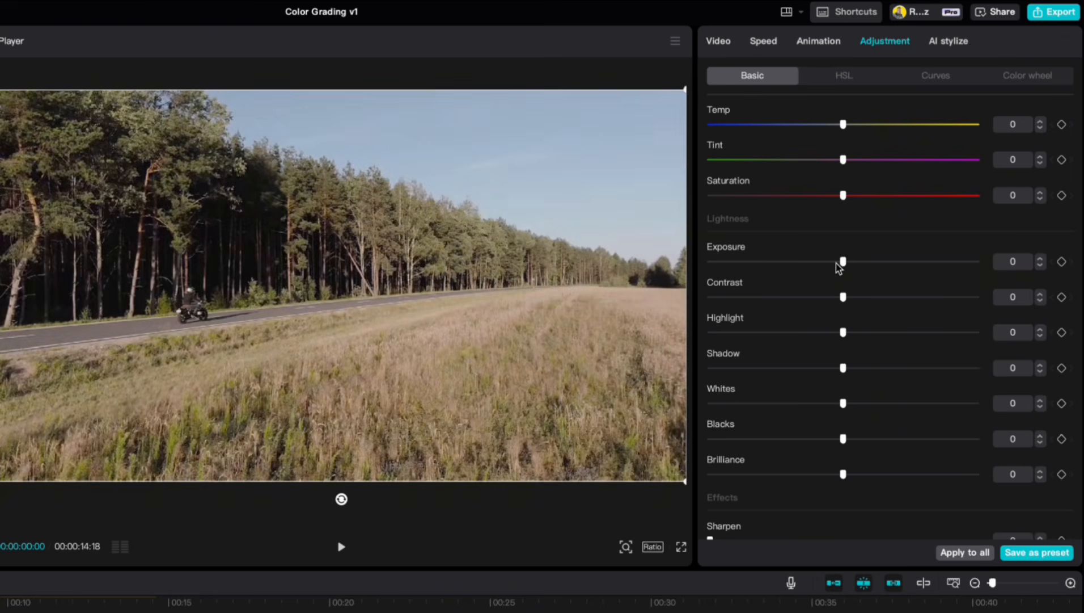
{"action": "mouse_move", "coordinate": [845, 300]}
{"action": "left_mouse_down"}
{"action": "mouse_move", "coordinate": [937, 300]}
{"action": "mouse_move", "coordinate": [744, 298]}
{"action": "mouse_move", "coordinate": [842, 300]}
{"action": "left_mouse_up"}
{"action": "scroll", "coordinate": [780, 349], "scroll_direction": "down", "scroll_amount": 2}
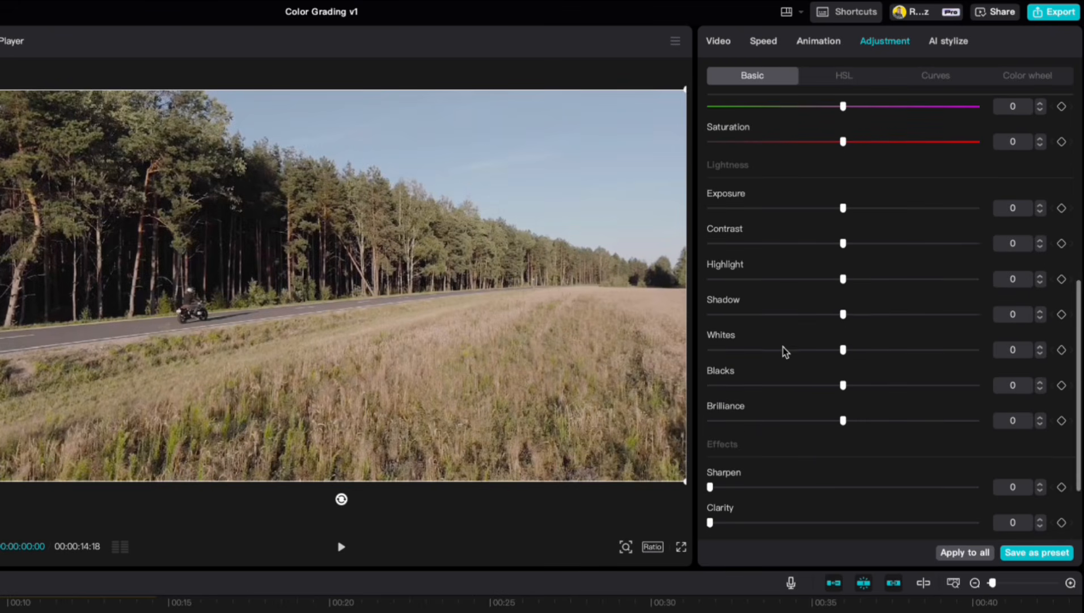
{"action": "mouse_move", "coordinate": [846, 316]}
{"action": "left_mouse_down"}
{"action": "mouse_move", "coordinate": [949, 316]}
{"action": "mouse_move", "coordinate": [833, 325]}
{"action": "left_mouse_up"}
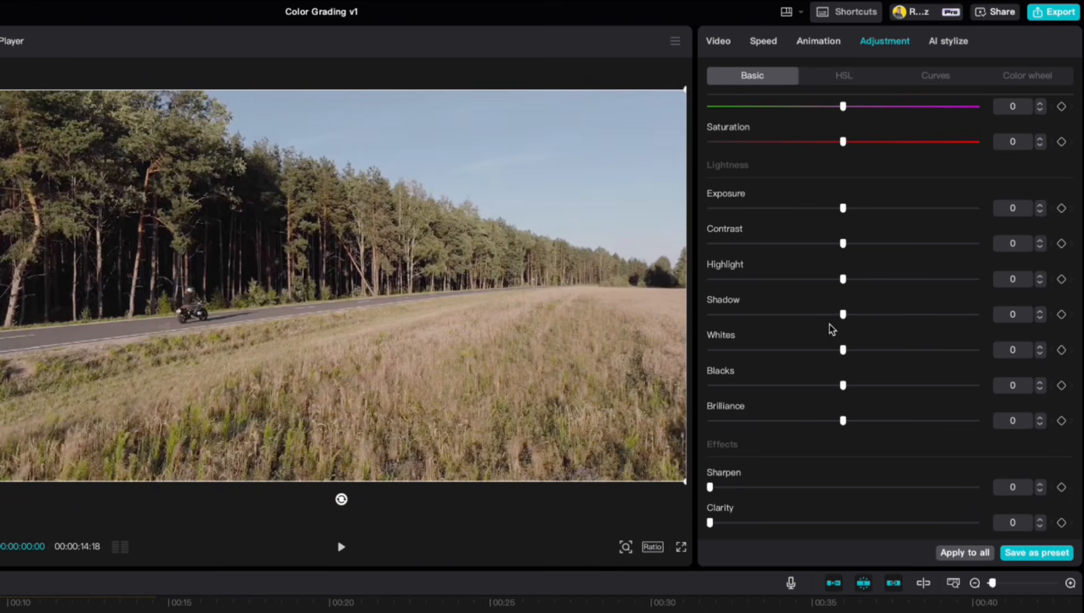
- Test the clip's Brilliance and return it to 0, and set the Vignette to 20
{"action": "scroll", "coordinate": [830, 329], "scroll_direction": "down", "scroll_amount": 4}
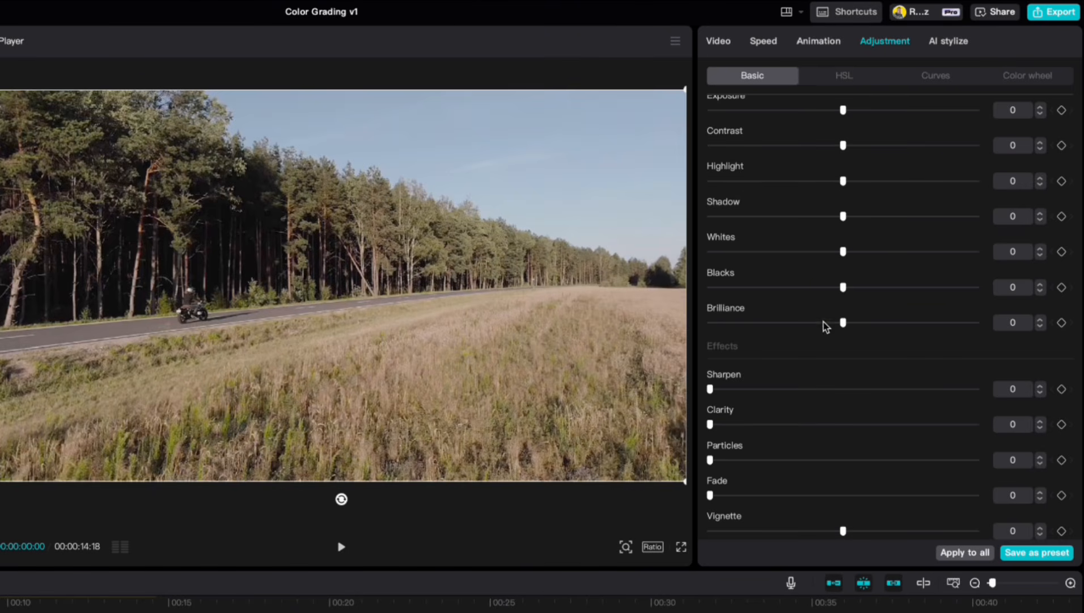
{"action": "mouse_move", "coordinate": [841, 323]}
{"action": "left_mouse_down"}
{"action": "mouse_move", "coordinate": [940, 322]}
{"action": "mouse_move", "coordinate": [842, 325]}
{"action": "left_mouse_up"}
{"action": "mouse_move", "coordinate": [844, 531]}
{"action": "left_mouse_down"}
{"action": "mouse_move", "coordinate": [923, 531]}
{"action": "mouse_move", "coordinate": [844, 531]}
{"action": "left_mouse_up"}
{"action": "left_click_drag", "start_coordinate": [843, 530], "coordinate": [895, 540]}
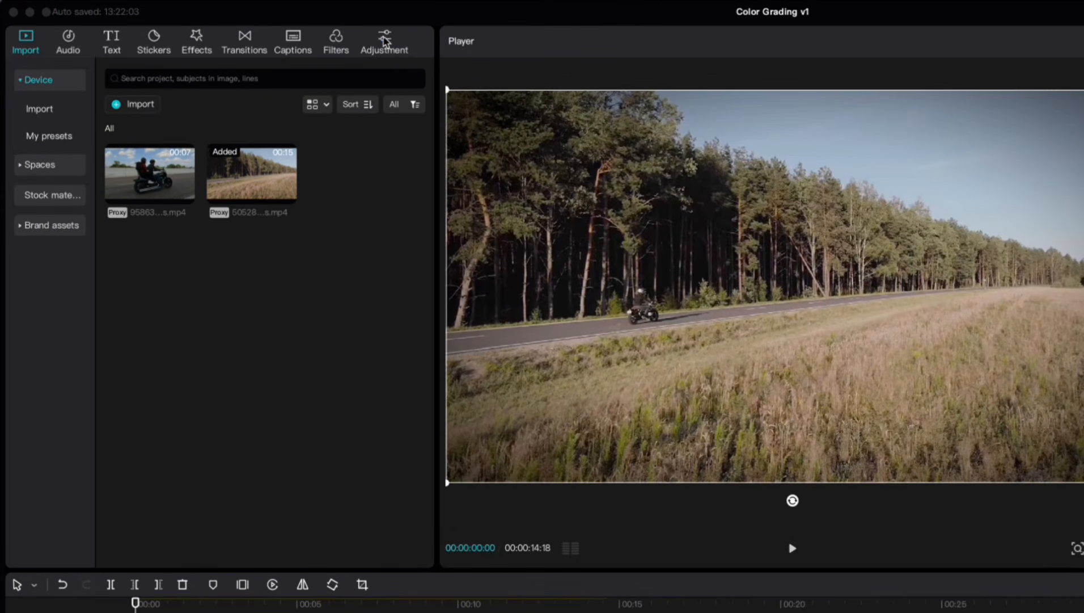
- Show the saved adjustment presets in the media library
{"action": "left_click", "coordinate": [384, 40]}
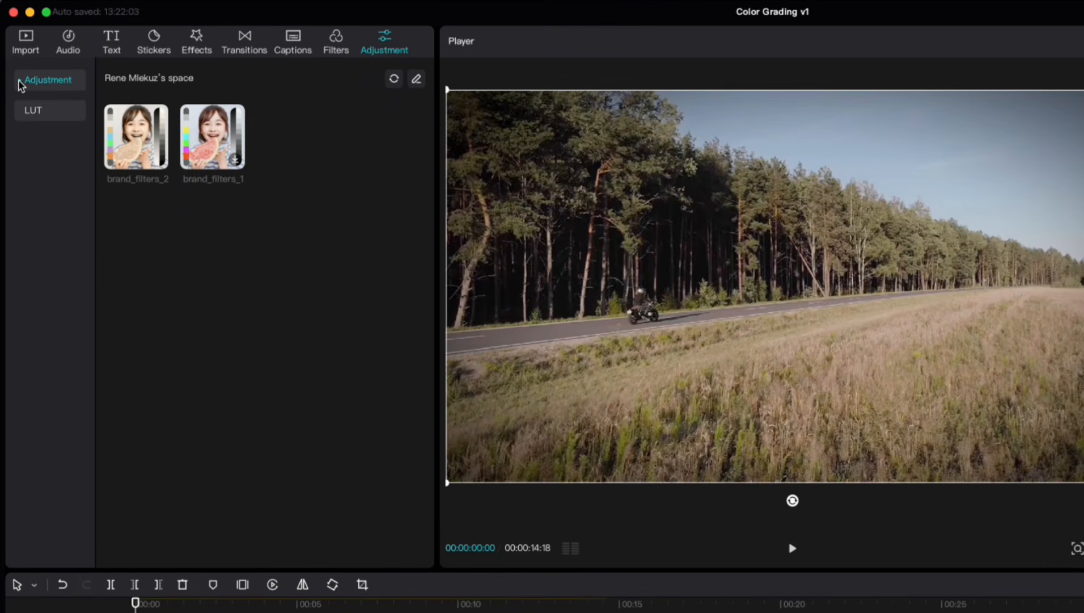
{"action": "left_click", "coordinate": [21, 82]}
{"action": "left_click", "coordinate": [39, 136]}
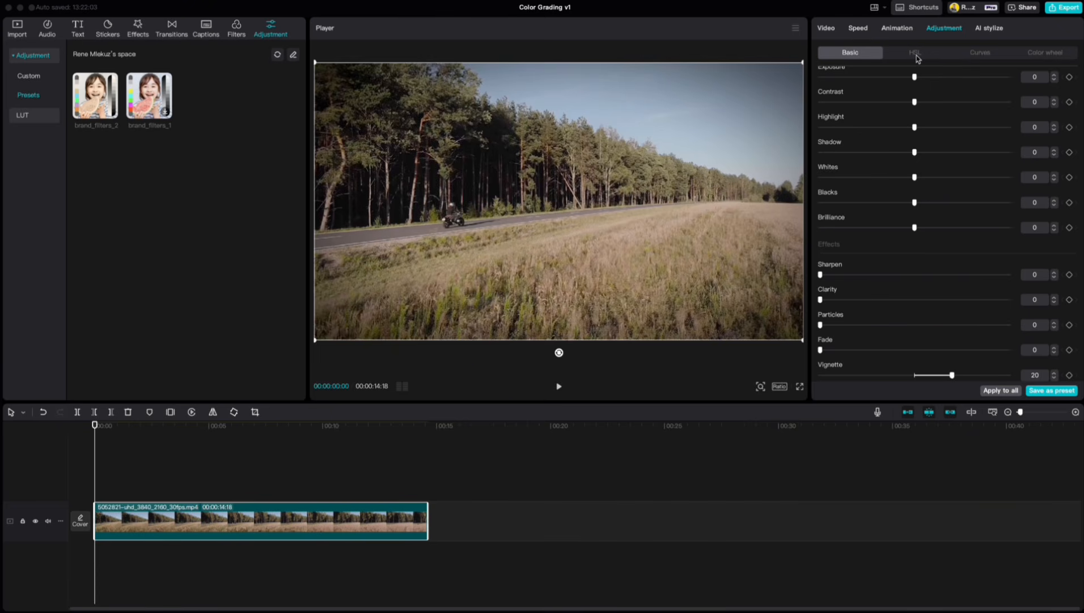
- Add 9586344-uhd_3840_2160_30fps.mp4 directly after the forest road clip and move the playhead to 00:00:16:24
{"action": "left_click", "coordinate": [19, 29]}
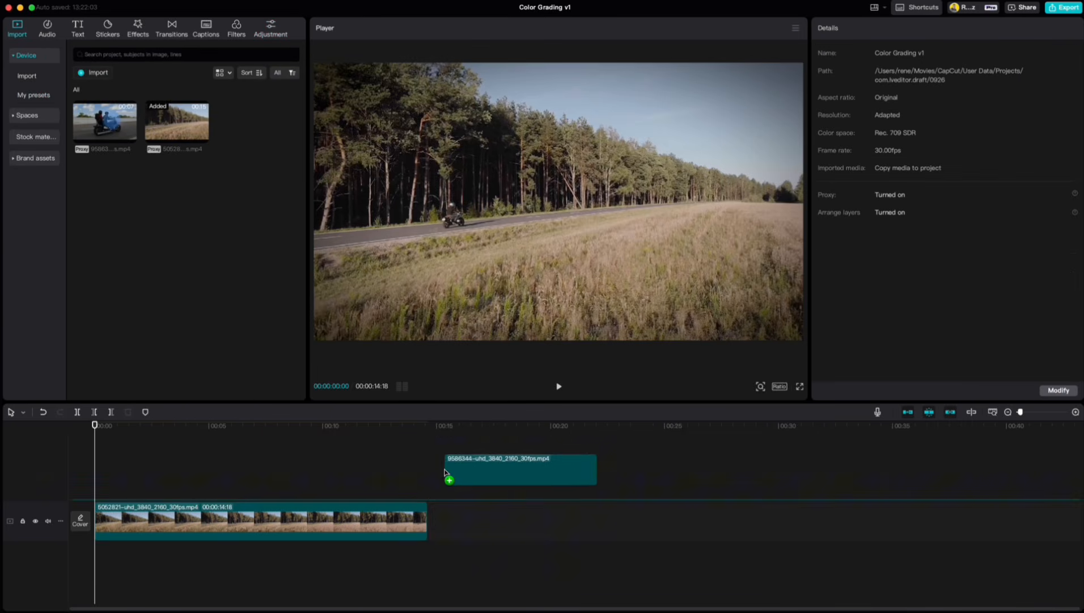
{"action": "left_click_drag", "start_coordinate": [448, 477], "coordinate": [425, 518]}
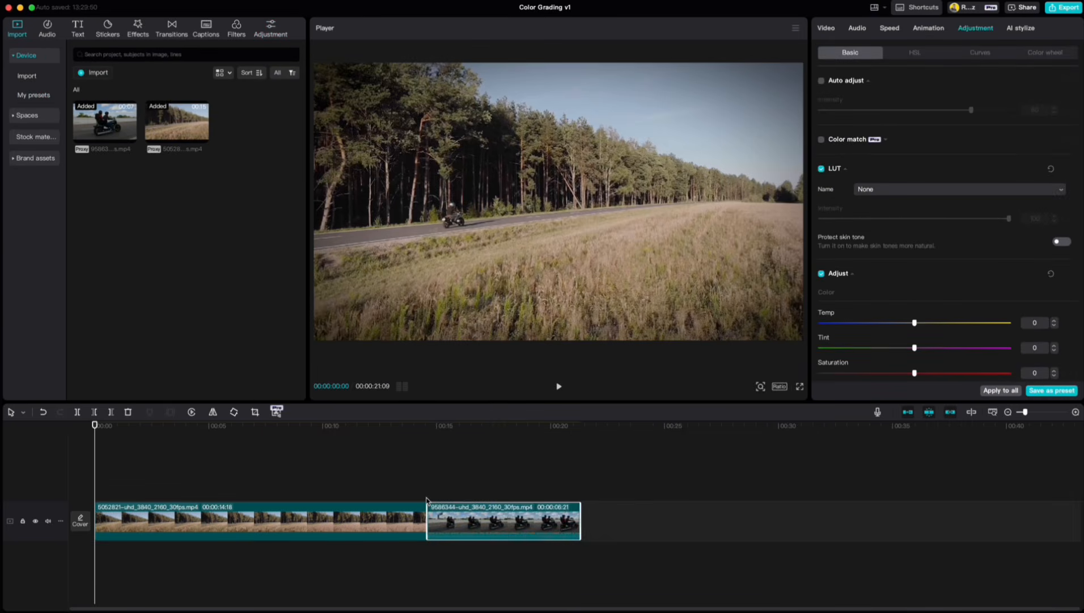
{"action": "left_click_drag", "start_coordinate": [95, 425], "coordinate": [478, 428]}
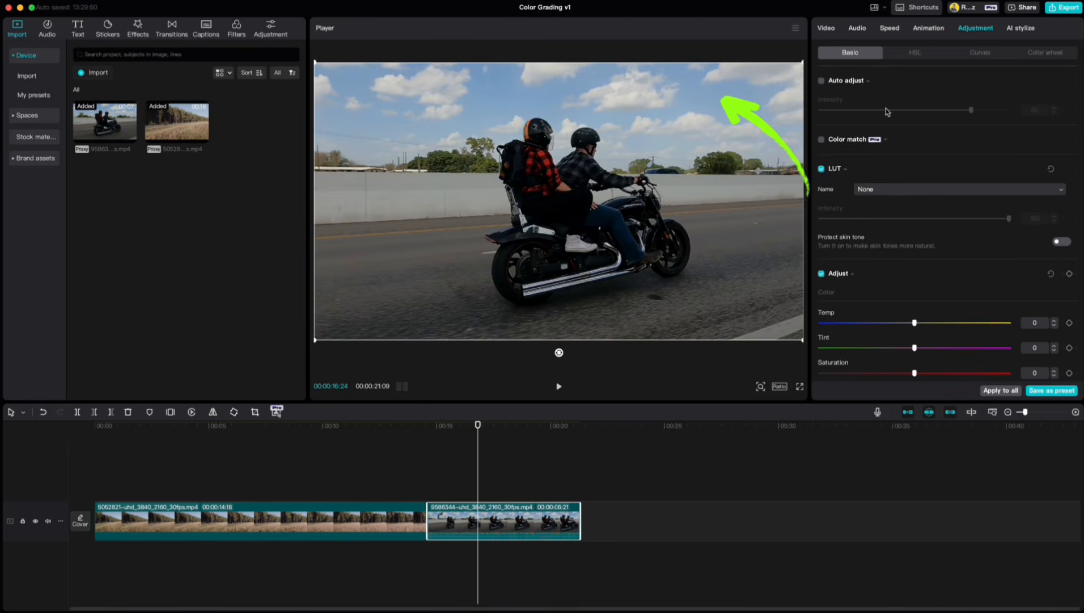
- Set the blue HSL Saturation to 100 and Lightness to -100 for the motorcycle clip
{"action": "left_click", "coordinate": [914, 55]}
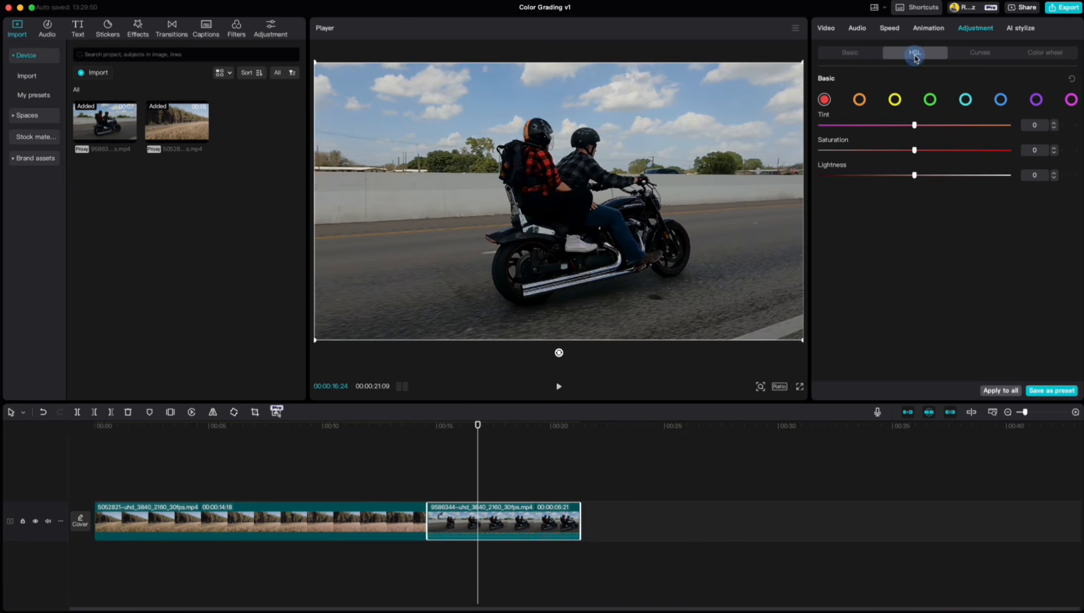
{"action": "left_click", "coordinate": [1001, 101]}
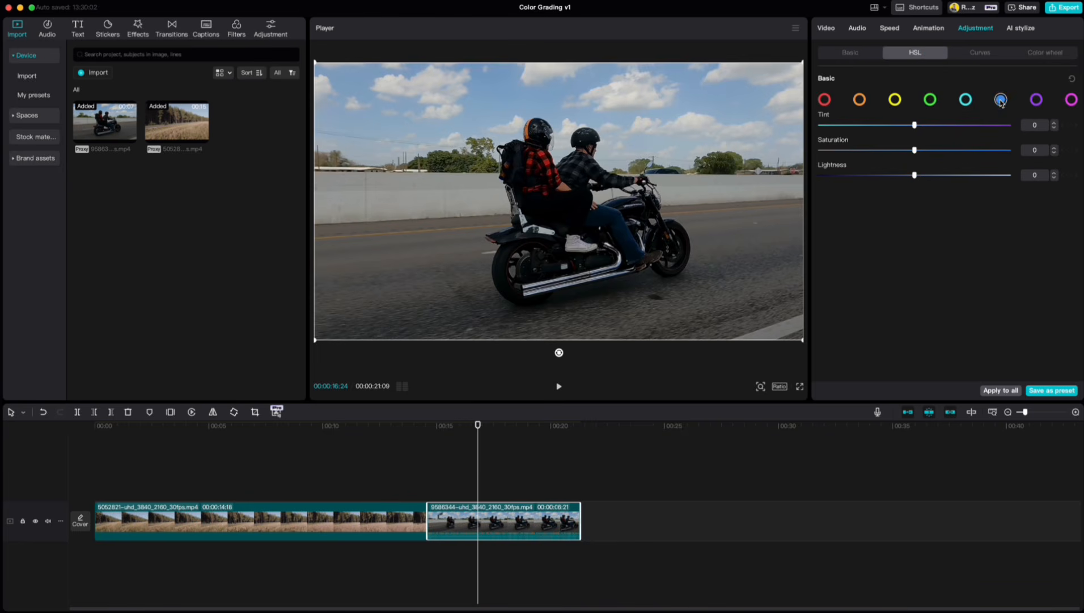
{"action": "left_click_drag", "start_coordinate": [915, 150], "coordinate": [1017, 157]}
{"action": "left_click_drag", "start_coordinate": [915, 176], "coordinate": [821, 175]}
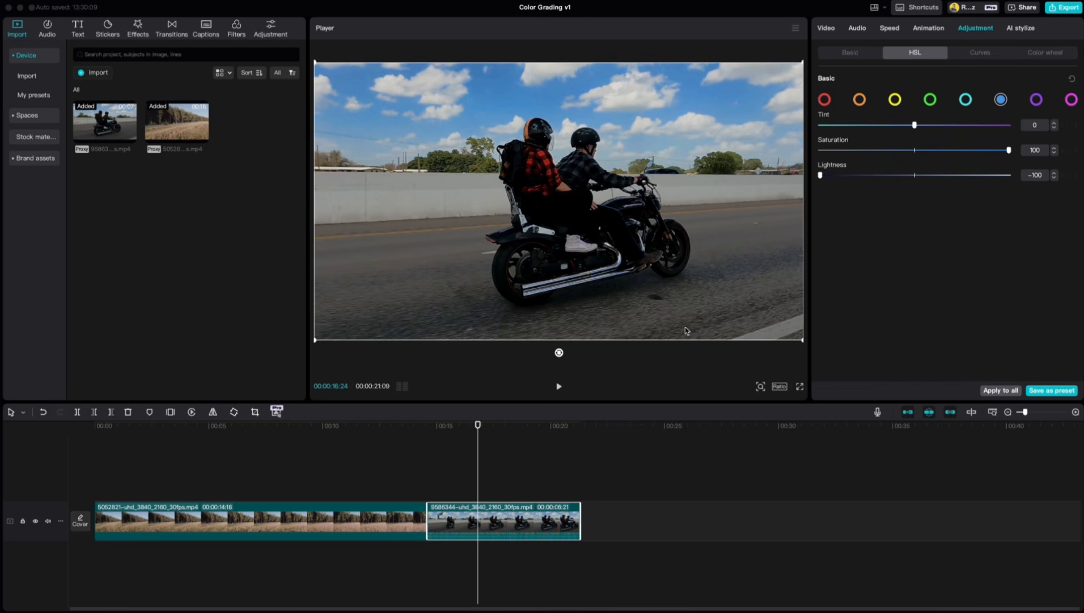
- Add the Green Orange movie filter over the entire forest road clip and set its intensity to 88
{"action": "left_click_drag", "start_coordinate": [478, 428], "coordinate": [86, 470]}
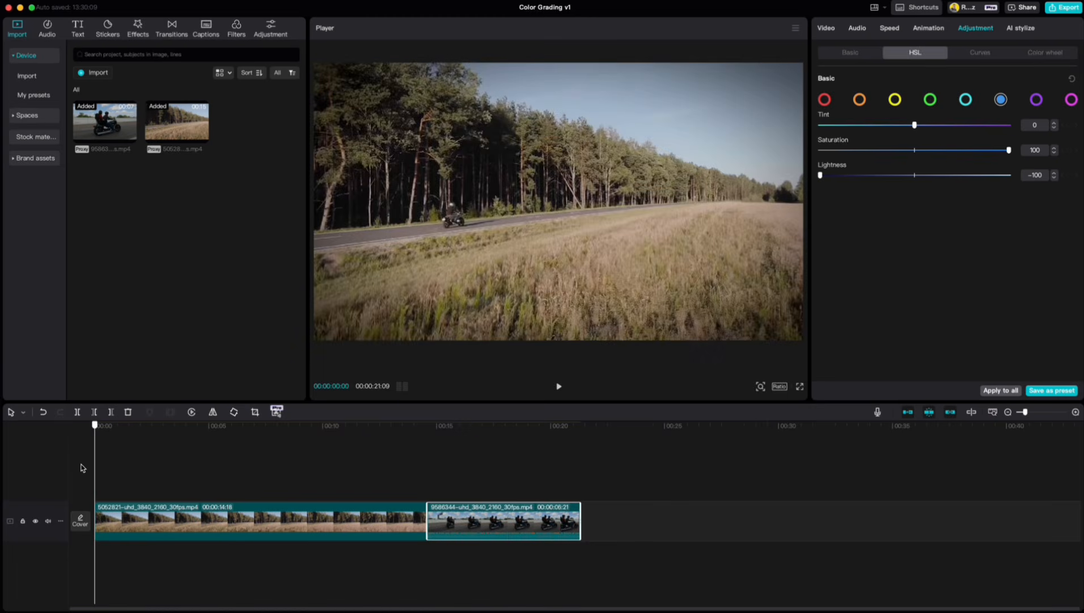
{"action": "left_click", "coordinate": [120, 522]}
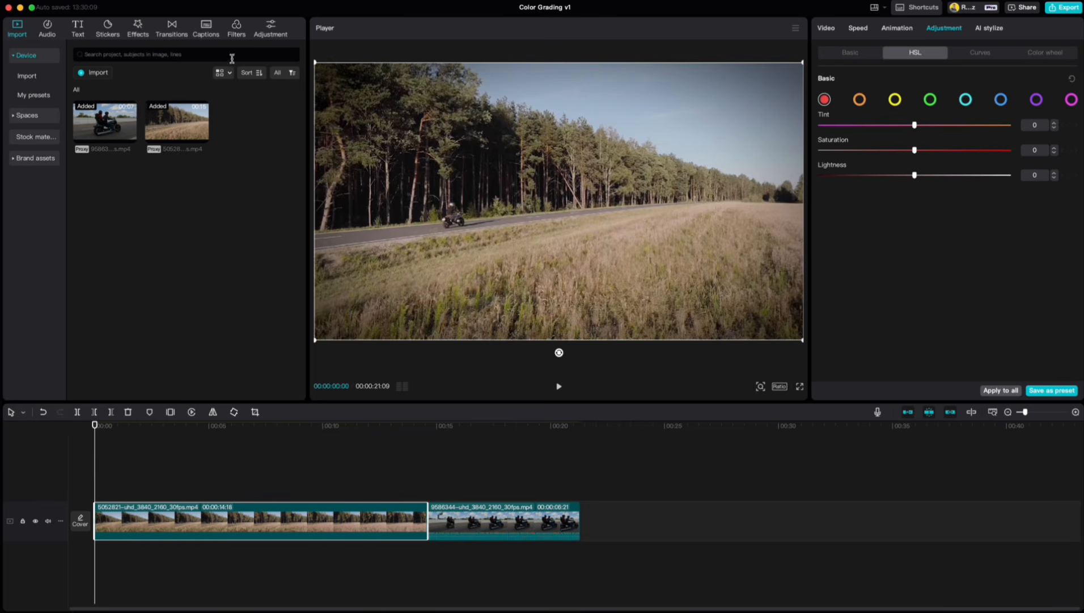
{"action": "left_click", "coordinate": [236, 29]}
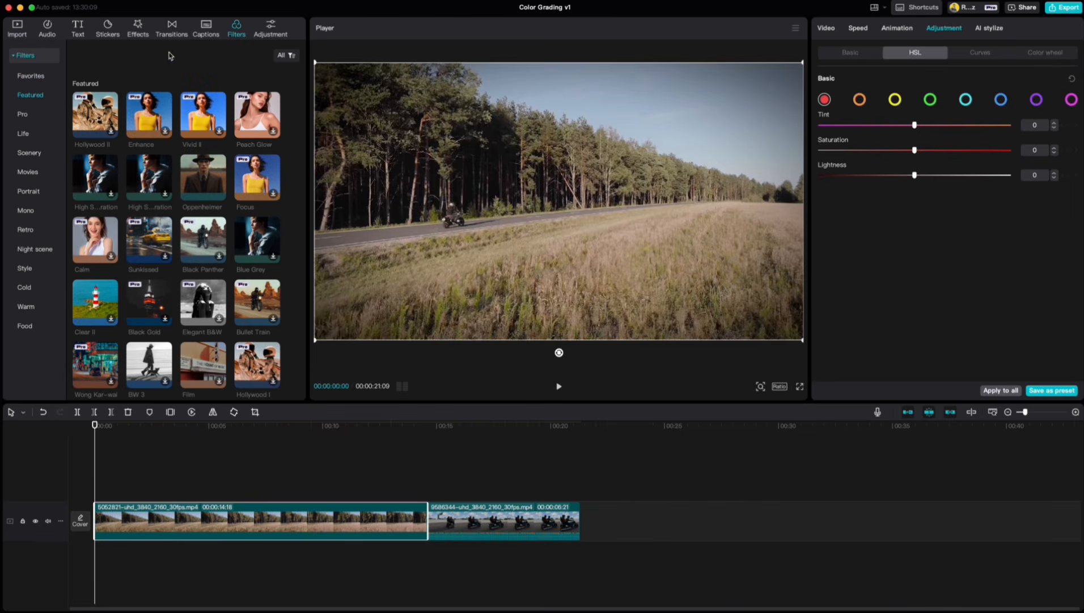
{"action": "left_click", "coordinate": [32, 176]}
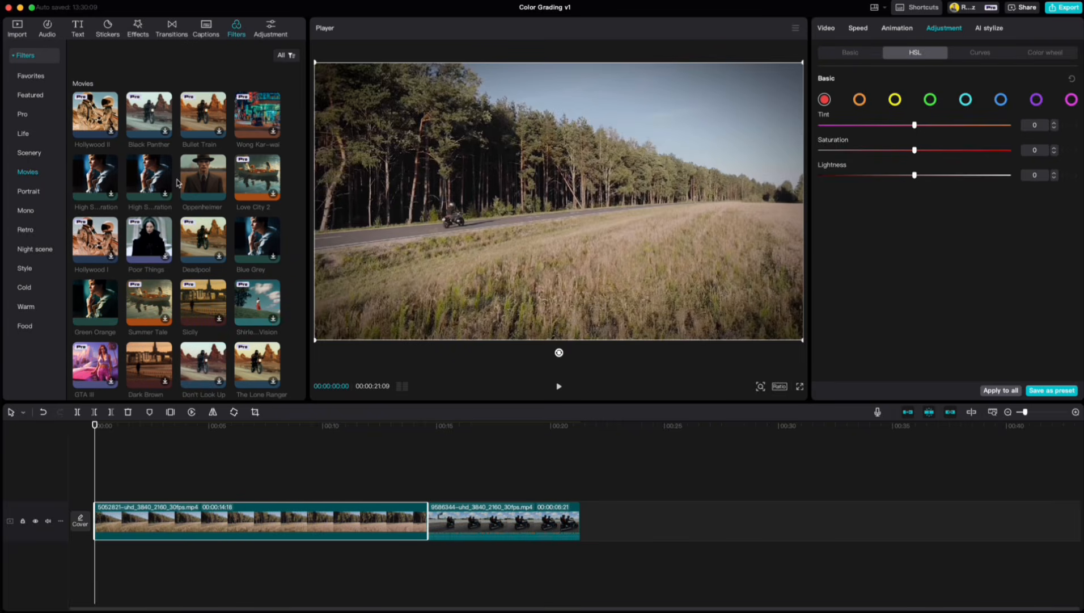
{"action": "left_click", "coordinate": [111, 319]}
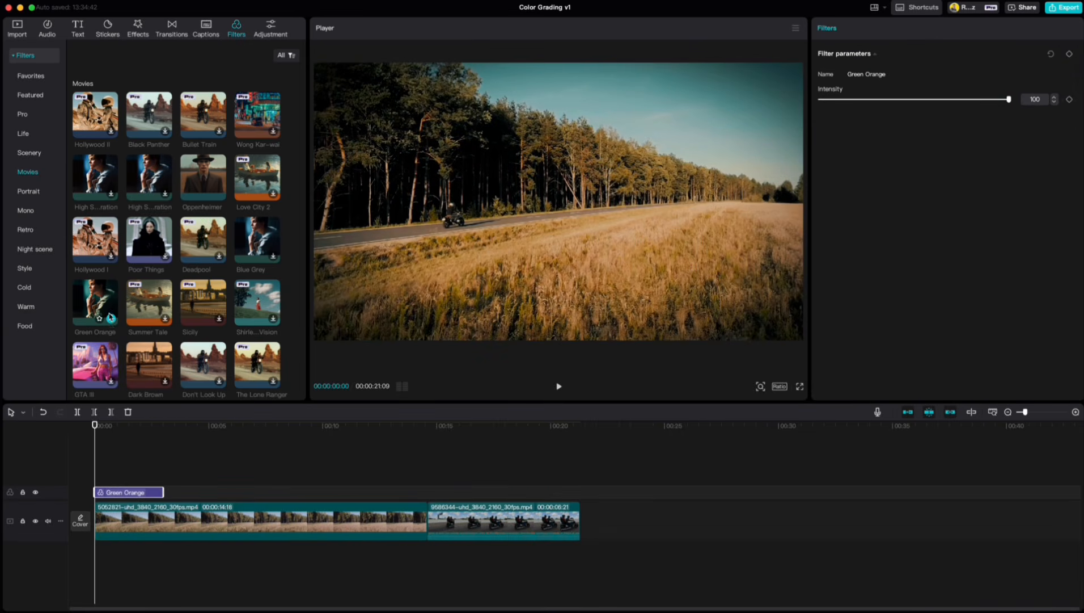
{"action": "left_click_drag", "start_coordinate": [171, 493], "coordinate": [428, 492]}
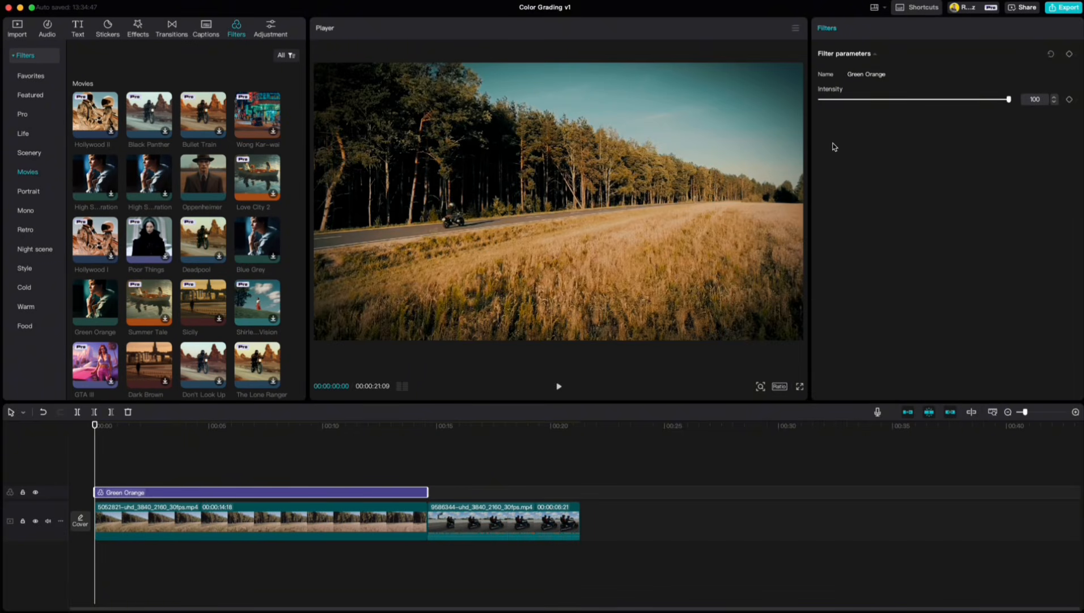
{"action": "left_click_drag", "start_coordinate": [1009, 100], "coordinate": [987, 102]}
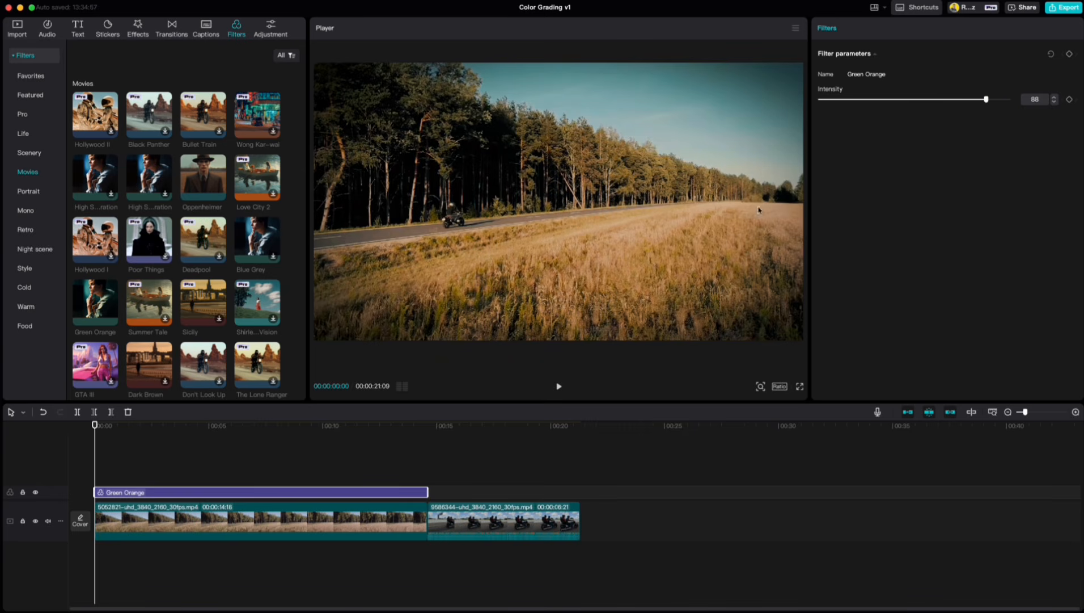
- Set the forest road clip's Temp, Tint and Saturation to -10, and its Highlight and Shadow to -6
{"action": "left_click", "coordinate": [209, 515]}
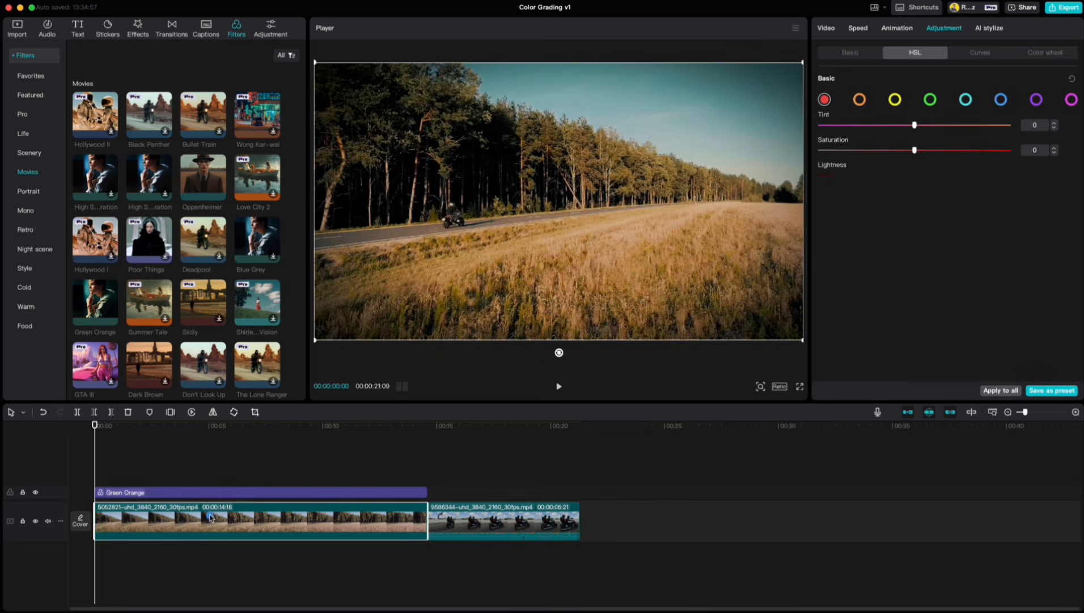
{"action": "left_click", "coordinate": [850, 53]}
{"action": "scroll", "coordinate": [858, 196], "scroll_direction": "down", "scroll_amount": 3}
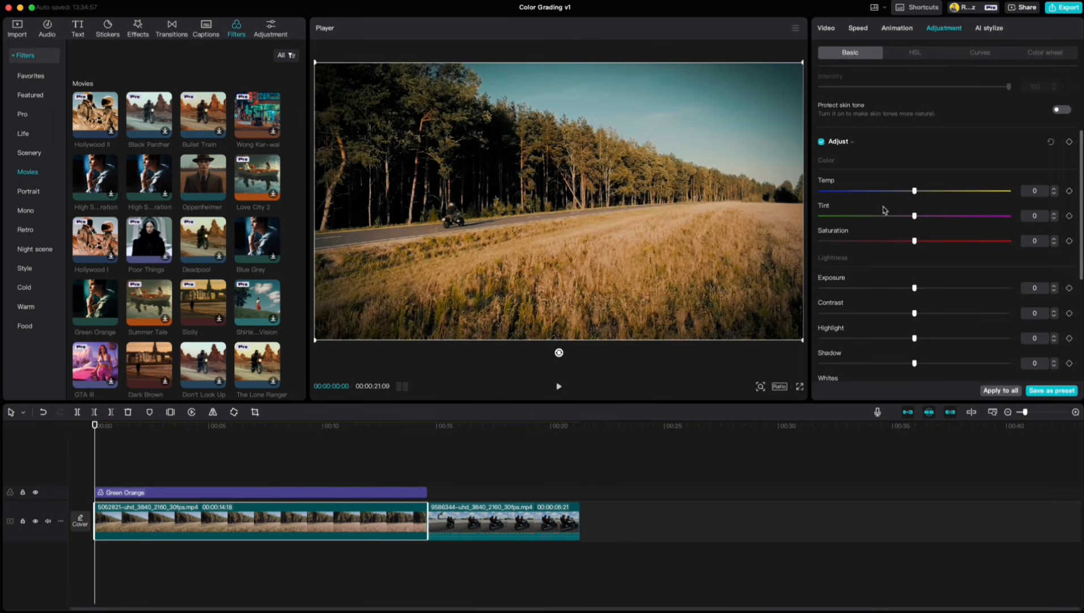
{"action": "left_click_drag", "start_coordinate": [913, 193], "coordinate": [896, 242]}
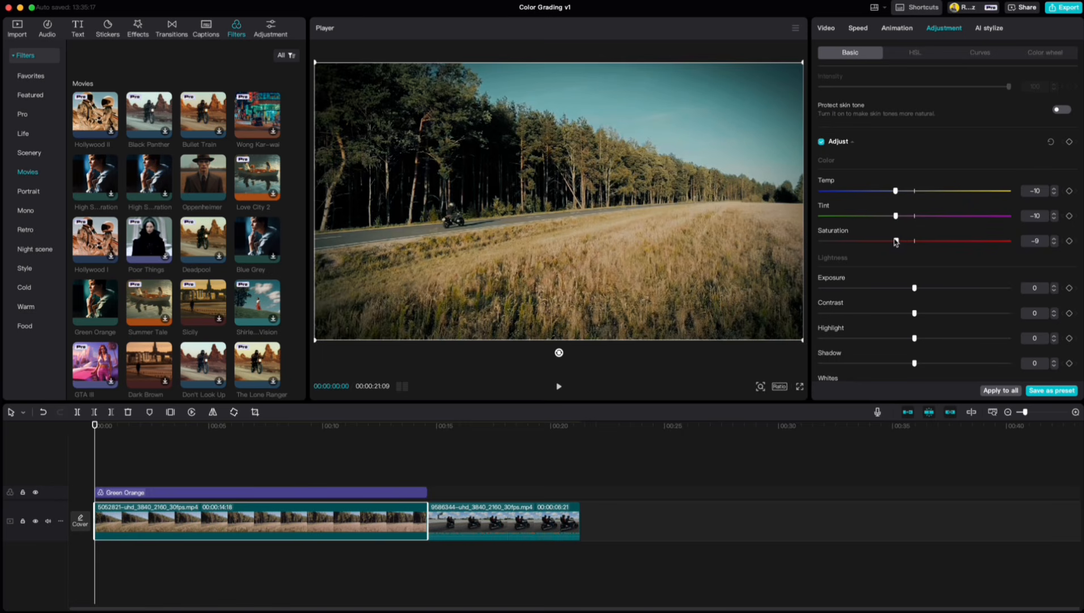
{"action": "scroll", "coordinate": [926, 232], "scroll_direction": "down", "scroll_amount": 5}
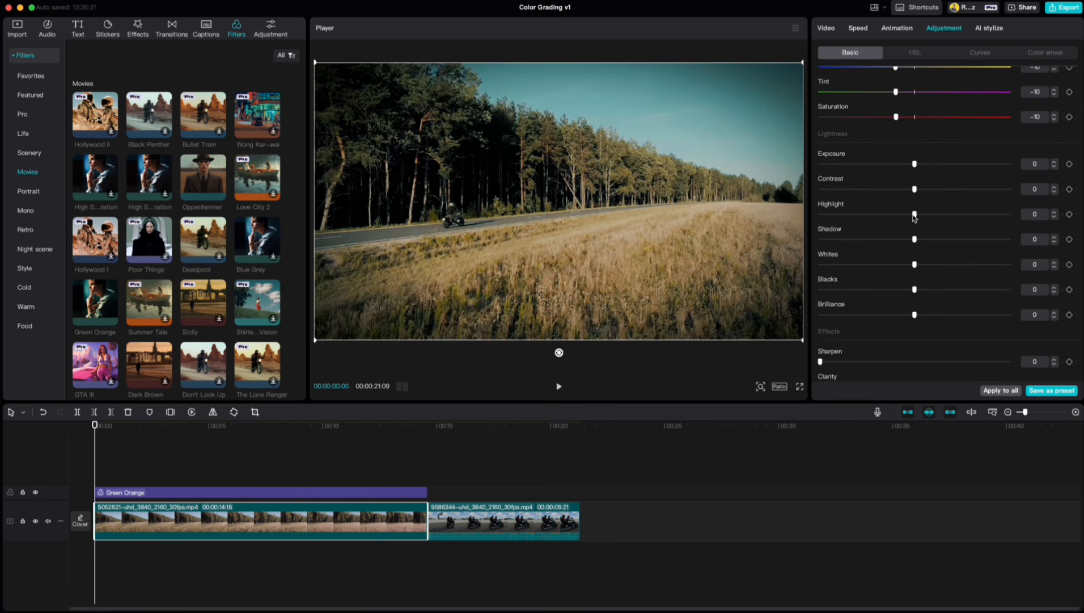
{"action": "left_click_drag", "start_coordinate": [913, 215], "coordinate": [904, 215]}
{"action": "left_click_drag", "start_coordinate": [911, 243], "coordinate": [904, 243]}
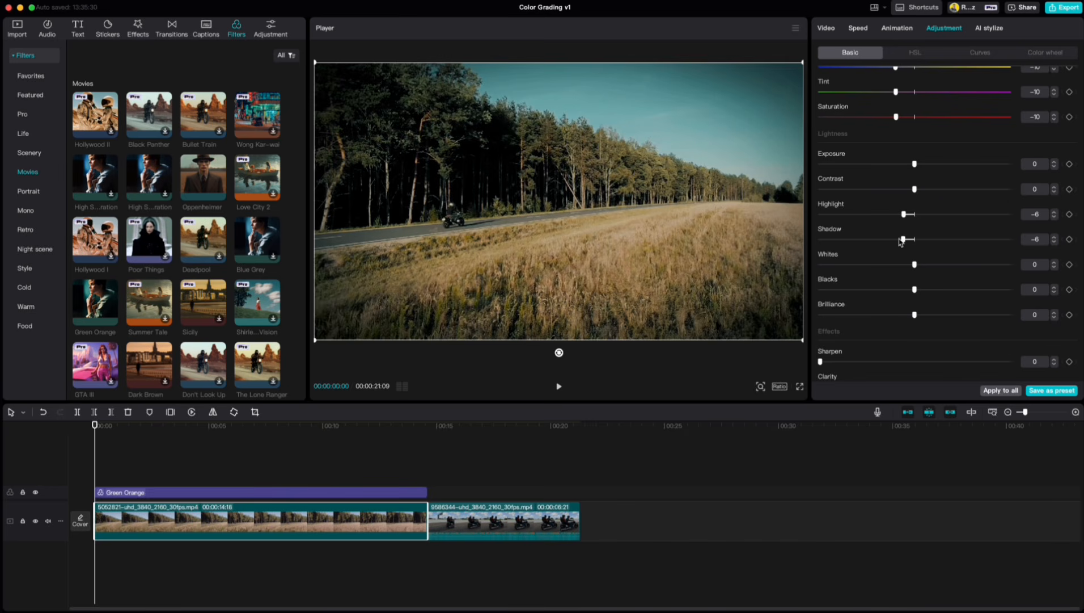
{"action": "scroll", "coordinate": [877, 244], "scroll_direction": "down", "scroll_amount": 3}
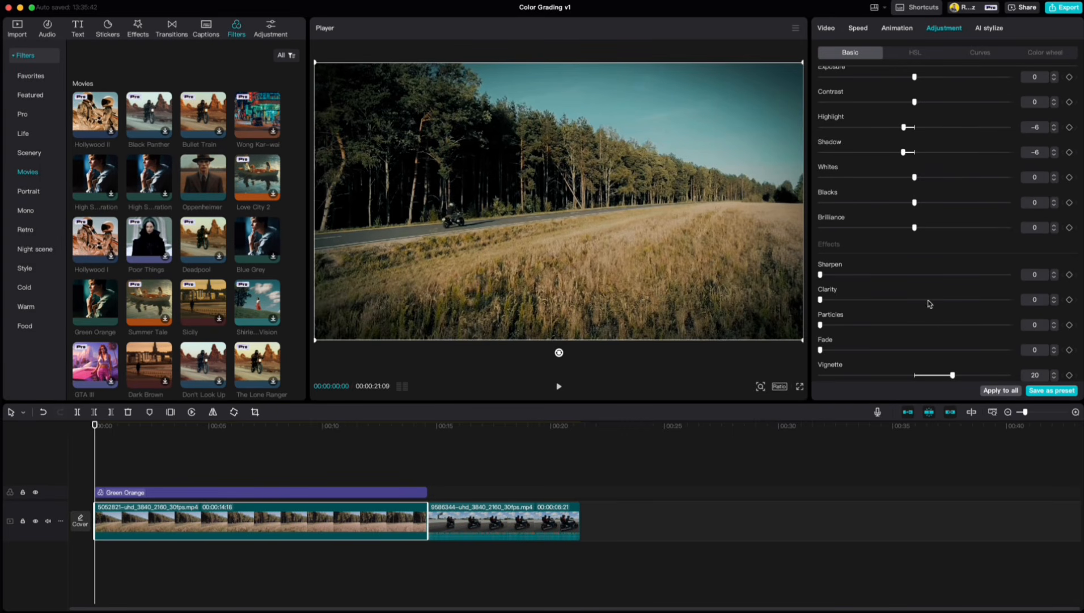
- Apply a Mirror mask to the forest road clip and widen its visible band to form narrow cinematic bars
{"action": "left_click", "coordinate": [826, 29]}
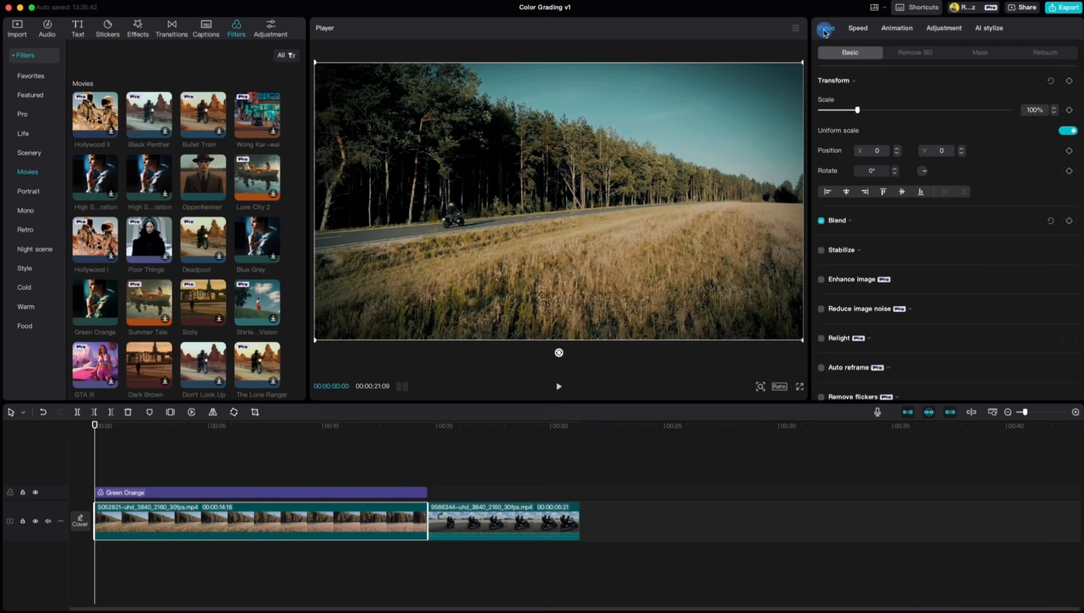
{"action": "left_click", "coordinate": [981, 53]}
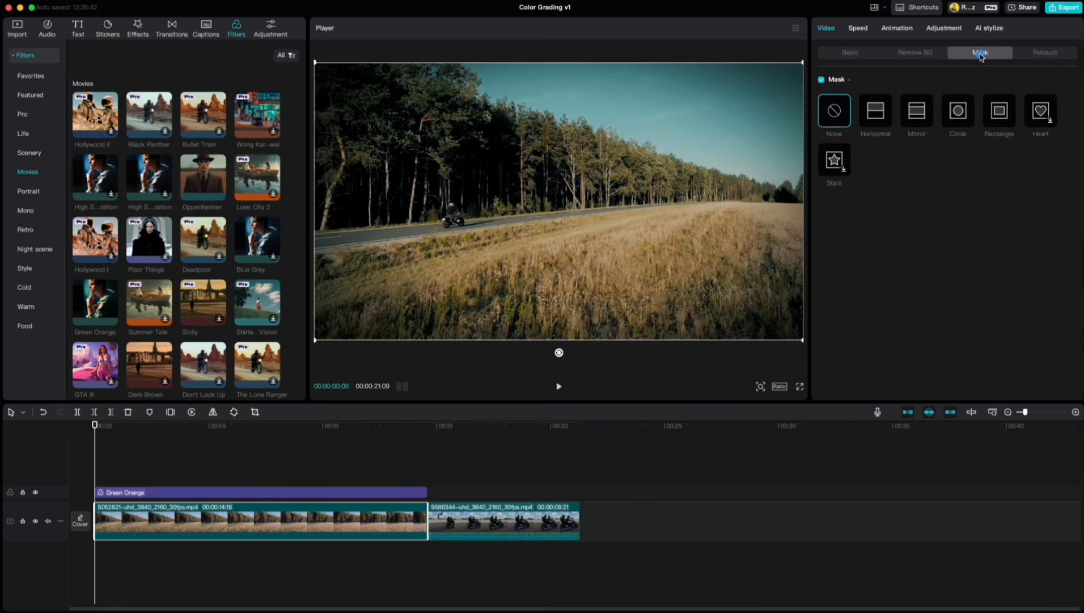
{"action": "left_click", "coordinate": [919, 113]}
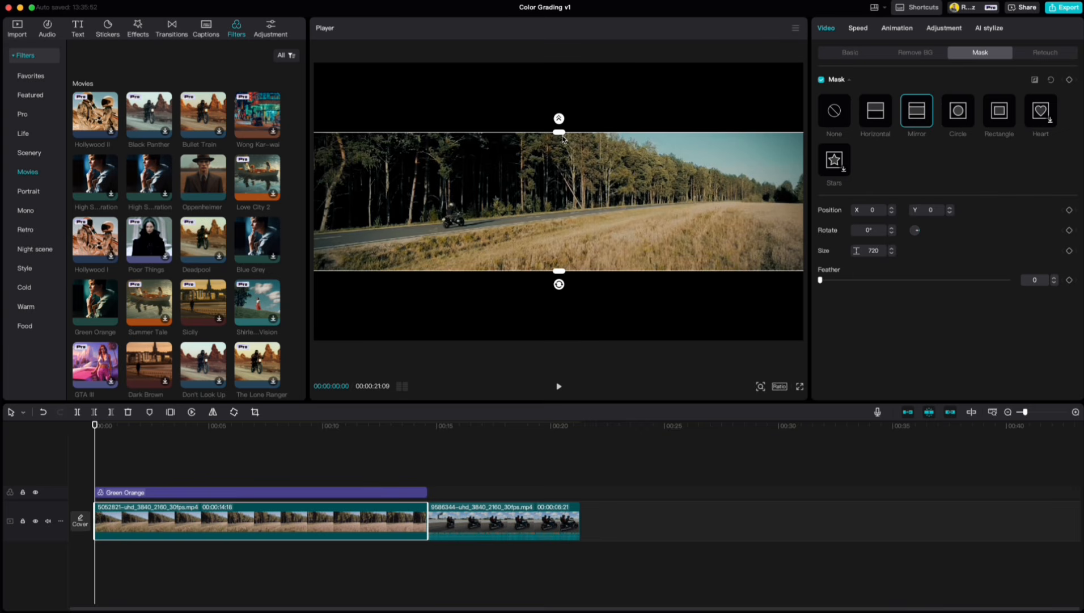
{"action": "left_click_drag", "start_coordinate": [559, 134], "coordinate": [562, 85]}
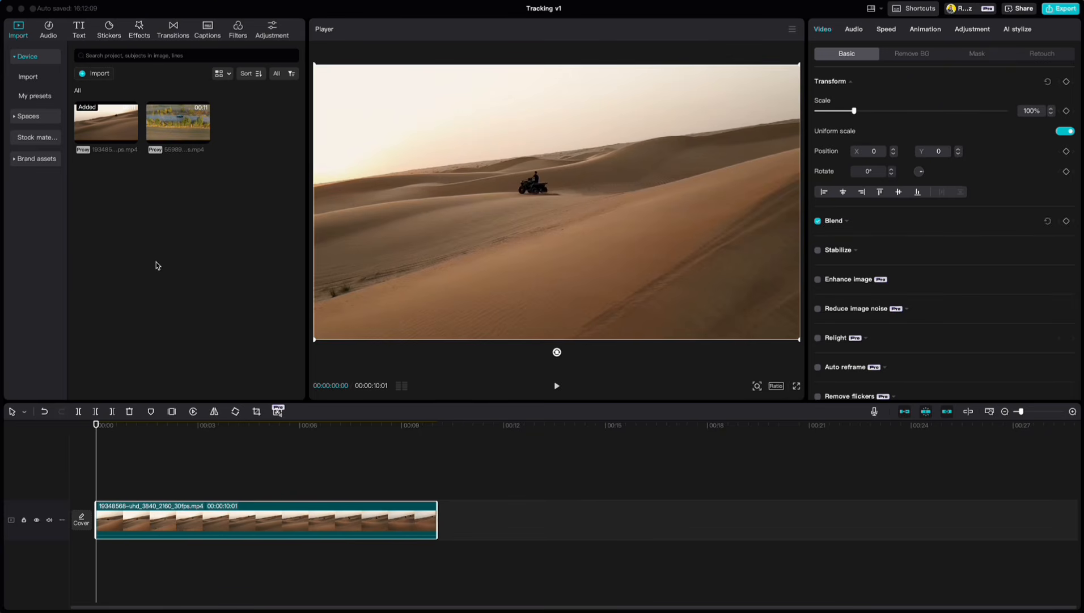
- Add a default text at the start of the desert clip in the Tracking v1 project, reading "Desert Ranger"
{"action": "left_click_drag", "start_coordinate": [96, 426], "coordinate": [96, 460]}
{"action": "left_click", "coordinate": [79, 27]}
{"action": "left_click", "coordinate": [116, 102]}
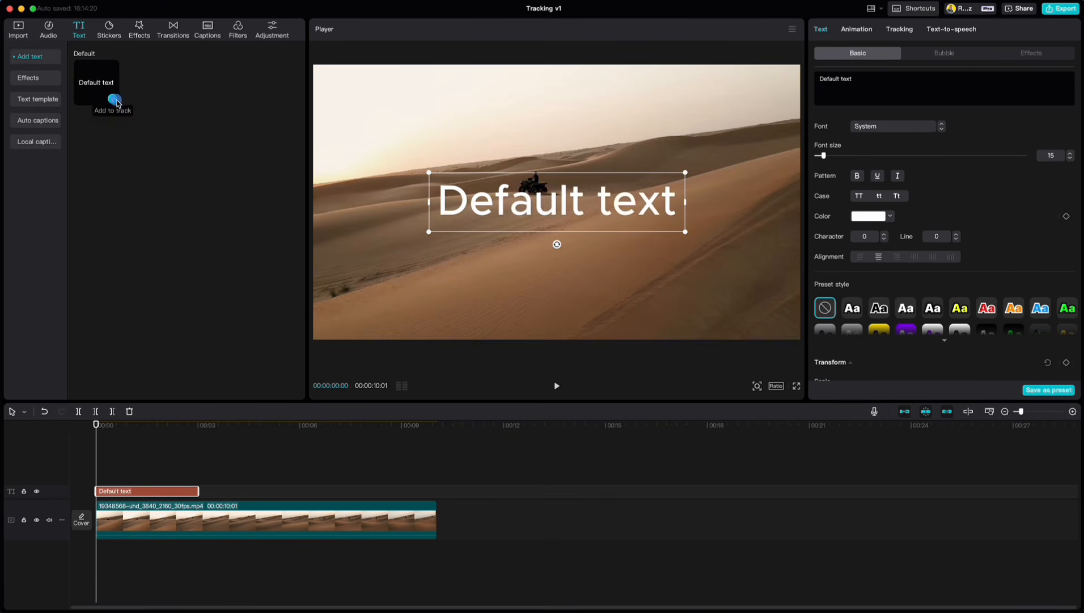
{"action": "left_click", "coordinate": [859, 78]}
{"action": "type", "text": "Desert Ranger"}
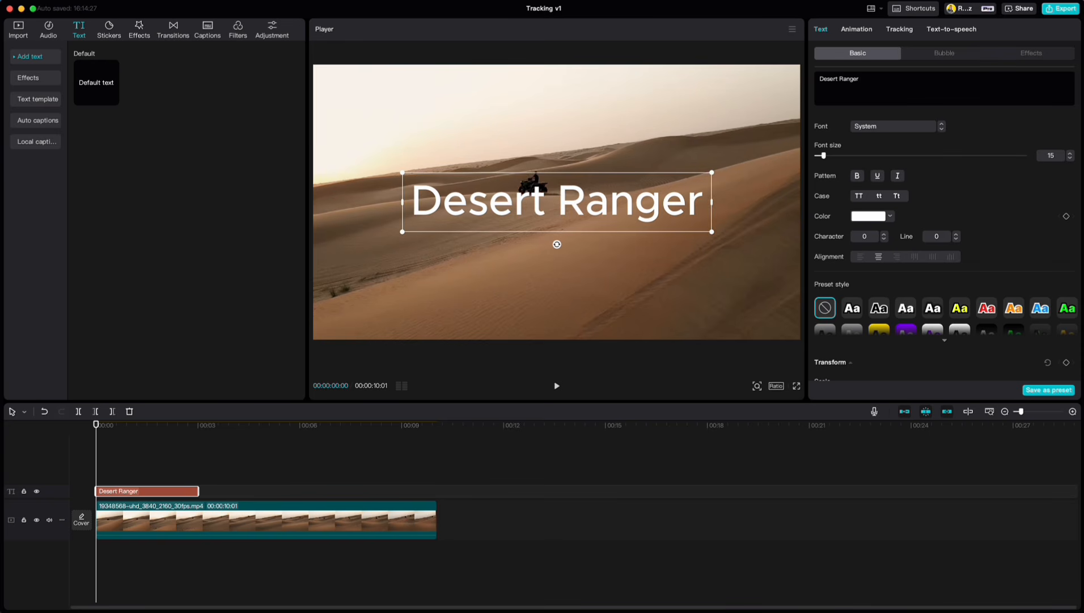
- Set the Desert Ranger text's font to Montserrat and its color to black (000000)
{"action": "left_click", "coordinate": [875, 127]}
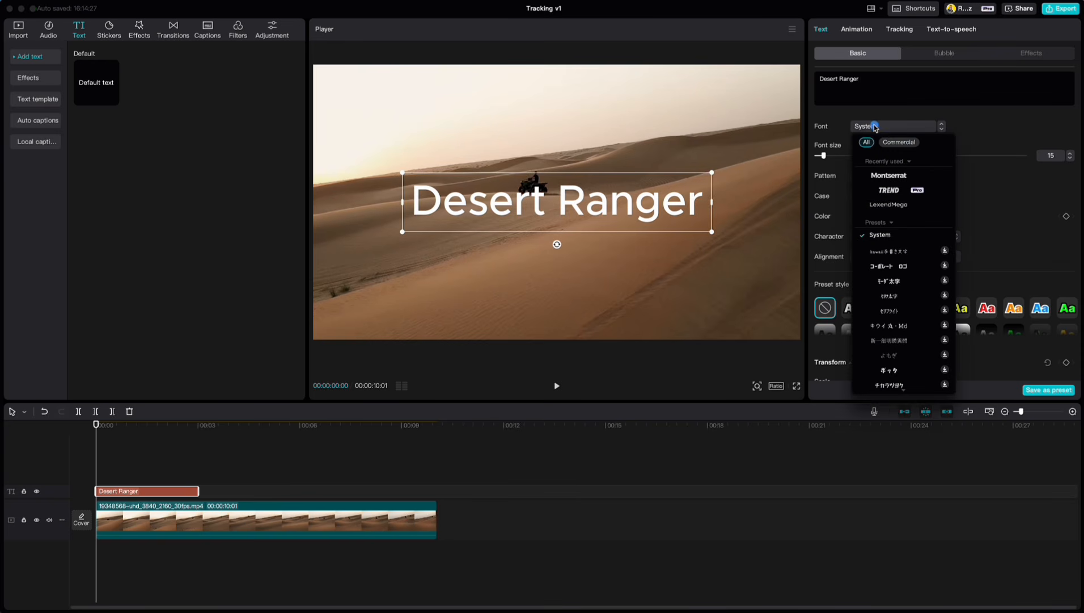
{"action": "left_click", "coordinate": [888, 177]}
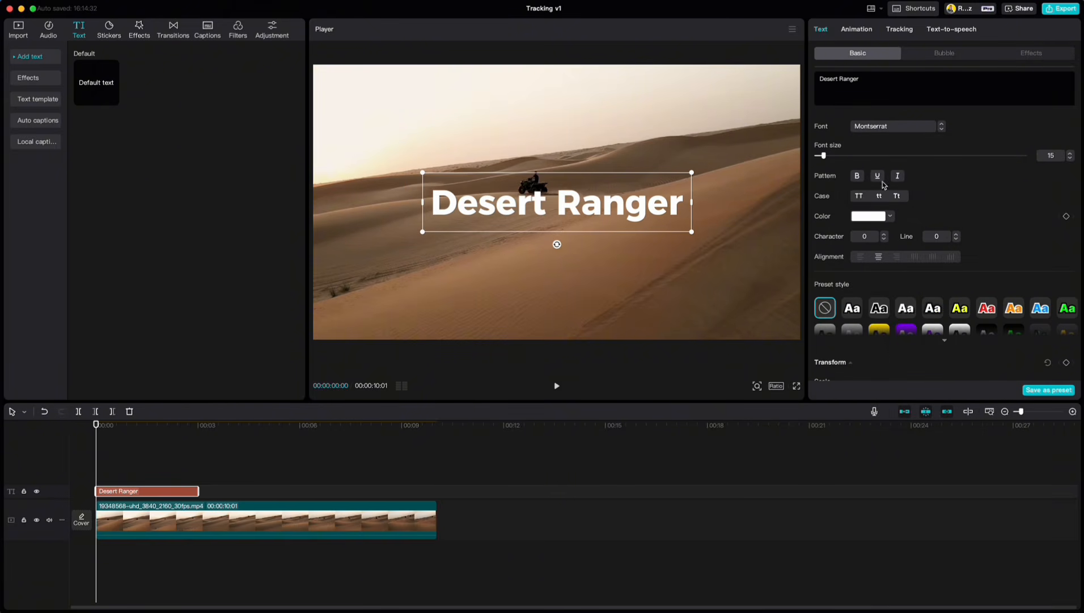
{"action": "left_click", "coordinate": [867, 218]}
{"action": "left_click_drag", "start_coordinate": [834, 287], "coordinate": [816, 306]}
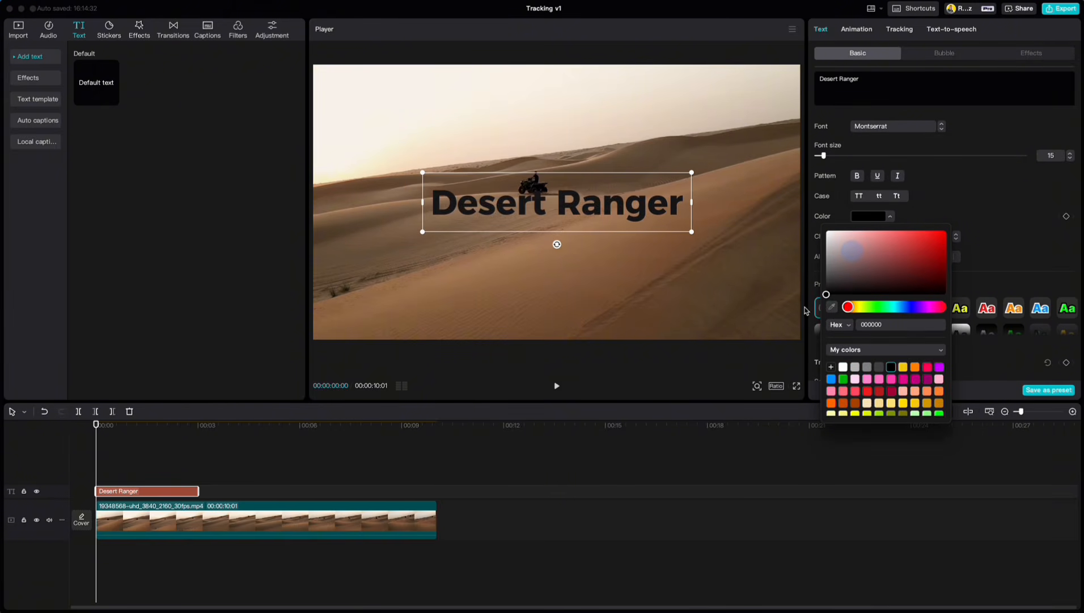
- Try a white (FFFFFF) background behind the Desert Ranger text and disable the background again
{"action": "scroll", "coordinate": [930, 194], "scroll_direction": "down", "scroll_amount": 5}
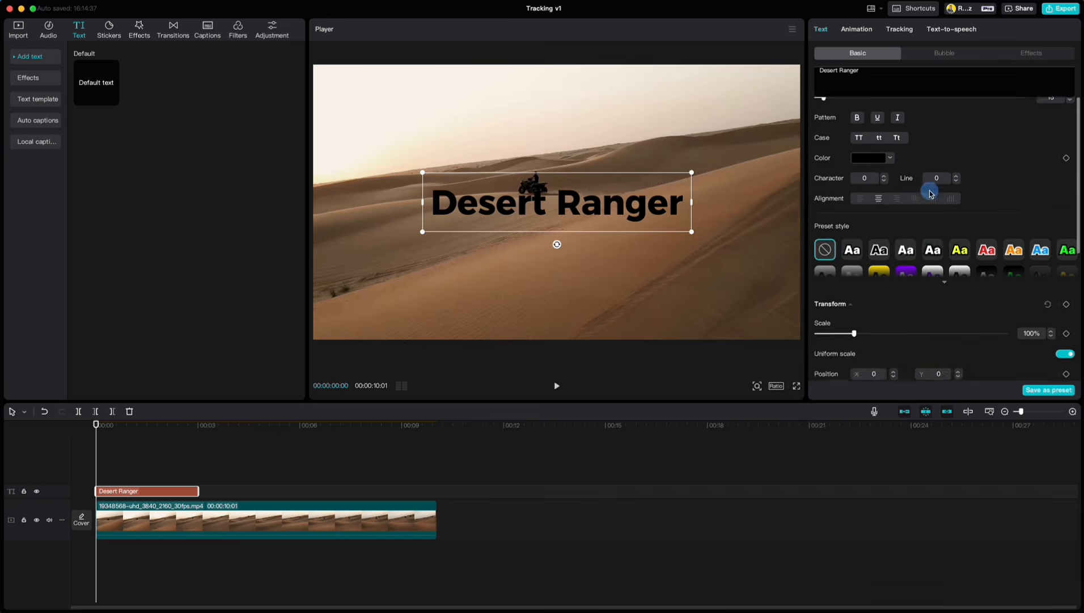
{"action": "left_click", "coordinate": [817, 278]}
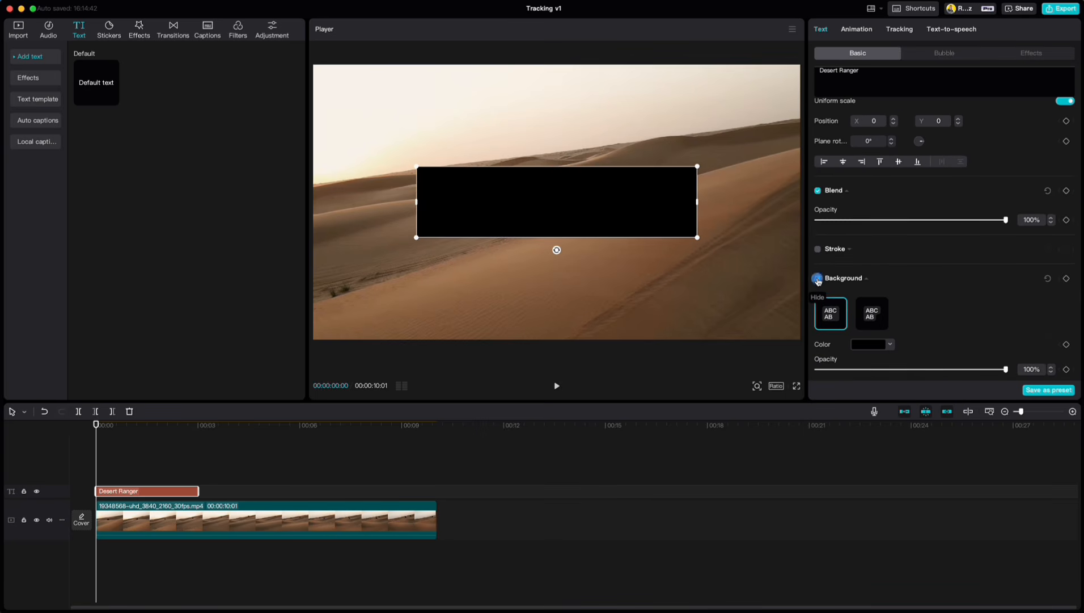
{"action": "left_click", "coordinate": [867, 344]}
{"action": "left_click_drag", "start_coordinate": [832, 397], "coordinate": [827, 360]}
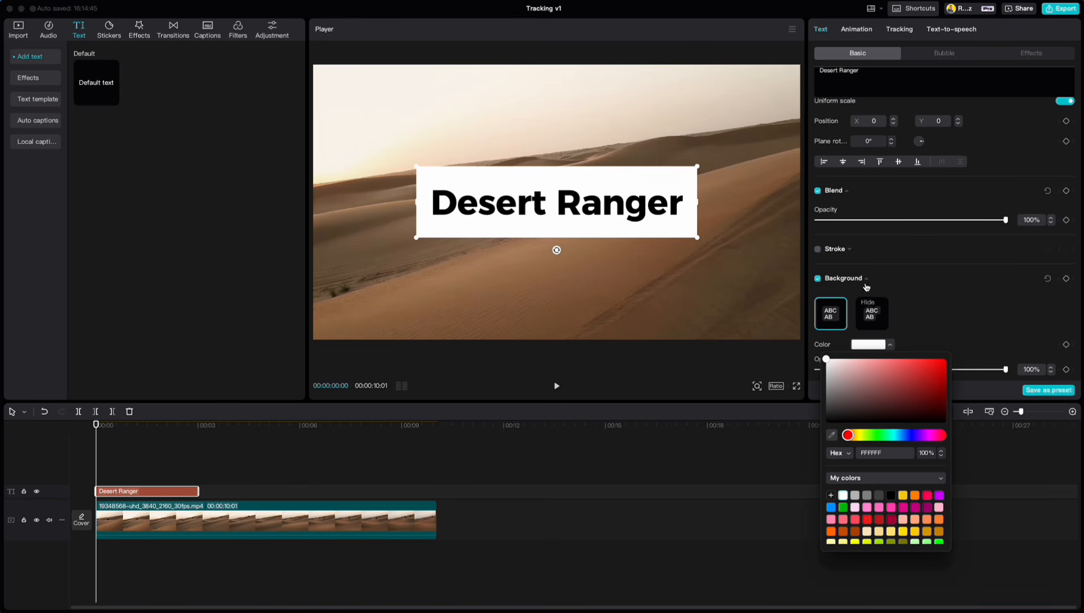
{"action": "left_click", "coordinate": [820, 279]}
{"action": "left_click", "coordinate": [819, 279]}
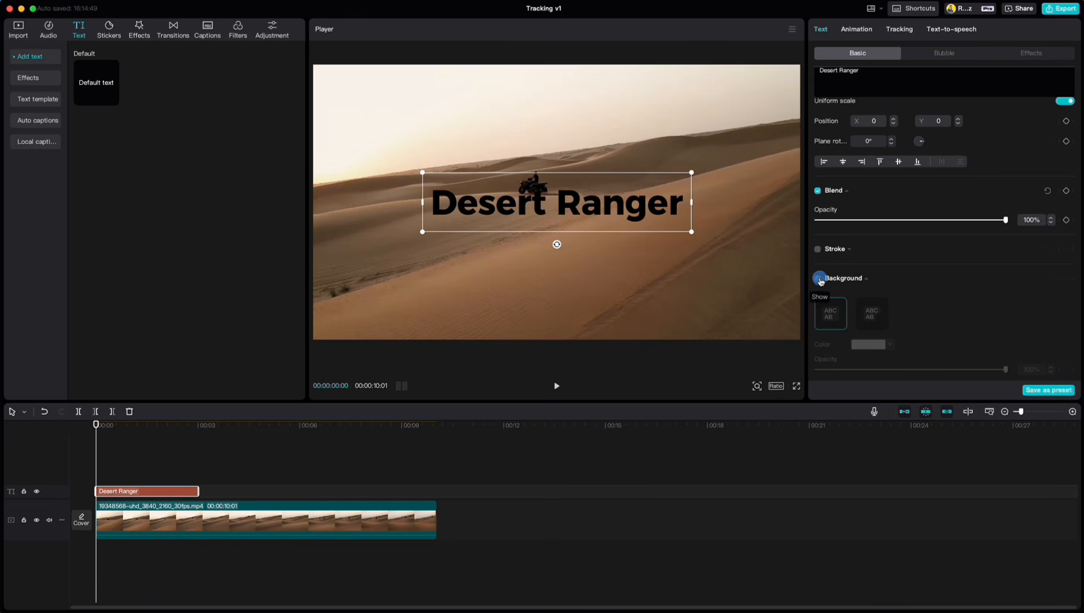
- Shrink the Desert Ranger text, place it above the quad bike at X -169, Y 330, and extend it to the clip's end
{"action": "left_click_drag", "start_coordinate": [693, 171], "coordinate": [562, 162]}
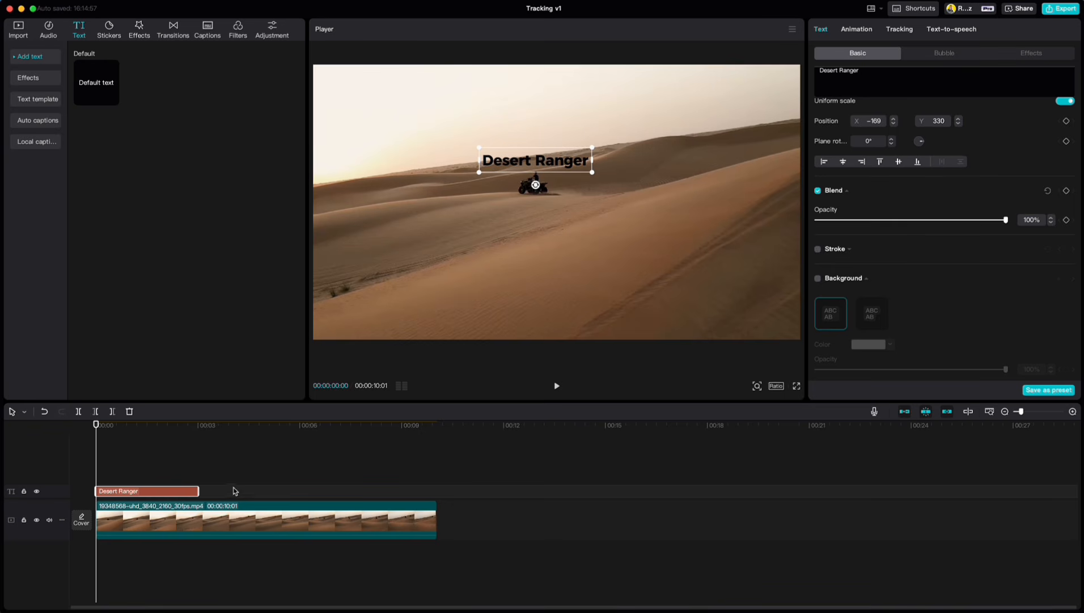
{"action": "left_click_drag", "start_coordinate": [198, 491], "coordinate": [437, 492]}
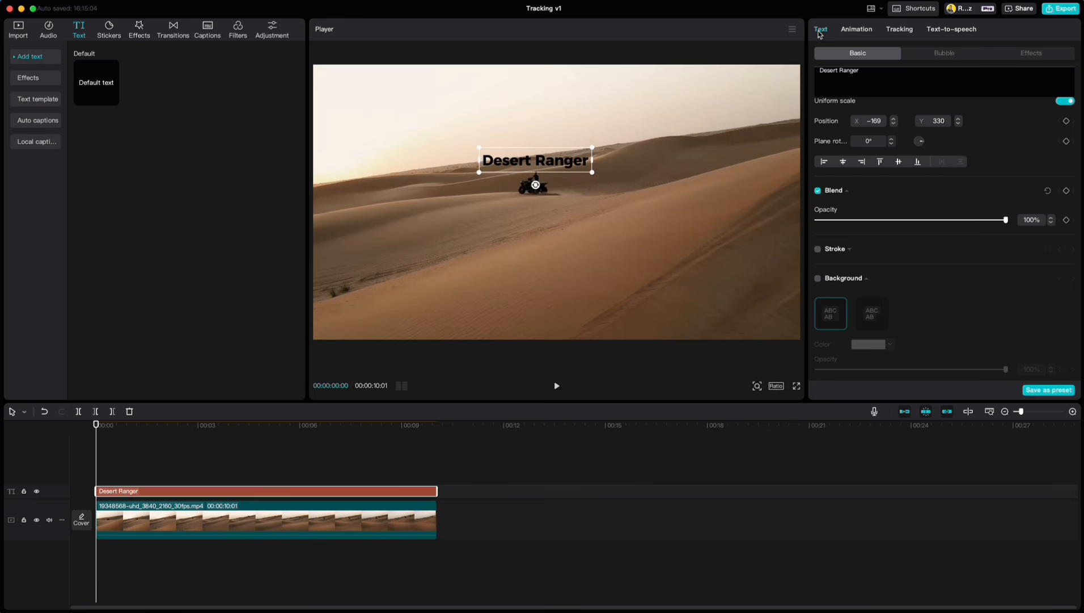
- Enable motion tracking for the Desert Ranger text and fit the tracking box tightly around the quad bike
{"action": "left_click", "coordinate": [898, 32]}
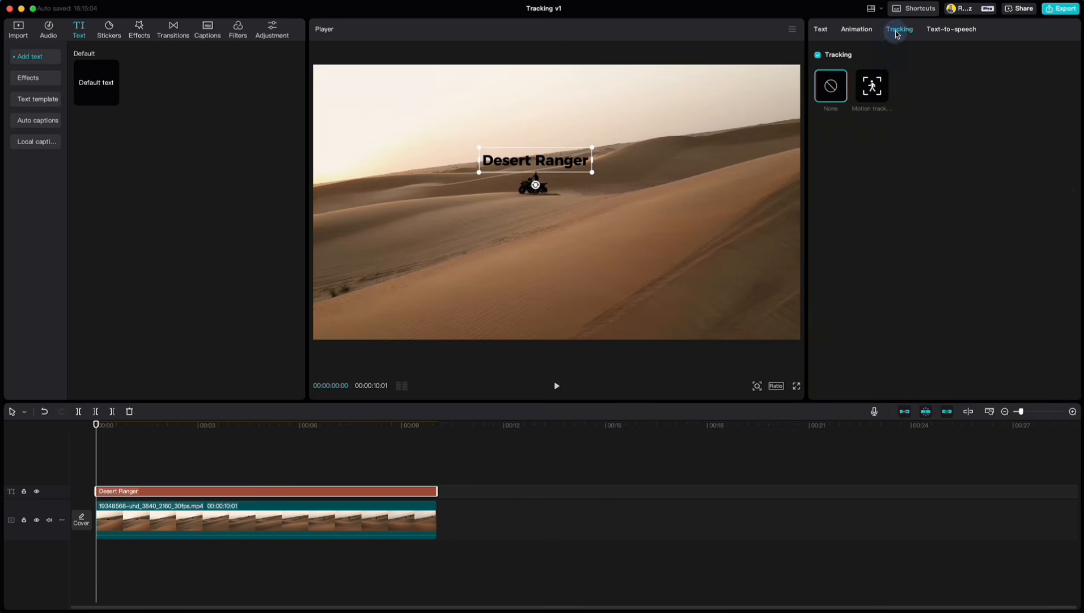
{"action": "left_click", "coordinate": [873, 87]}
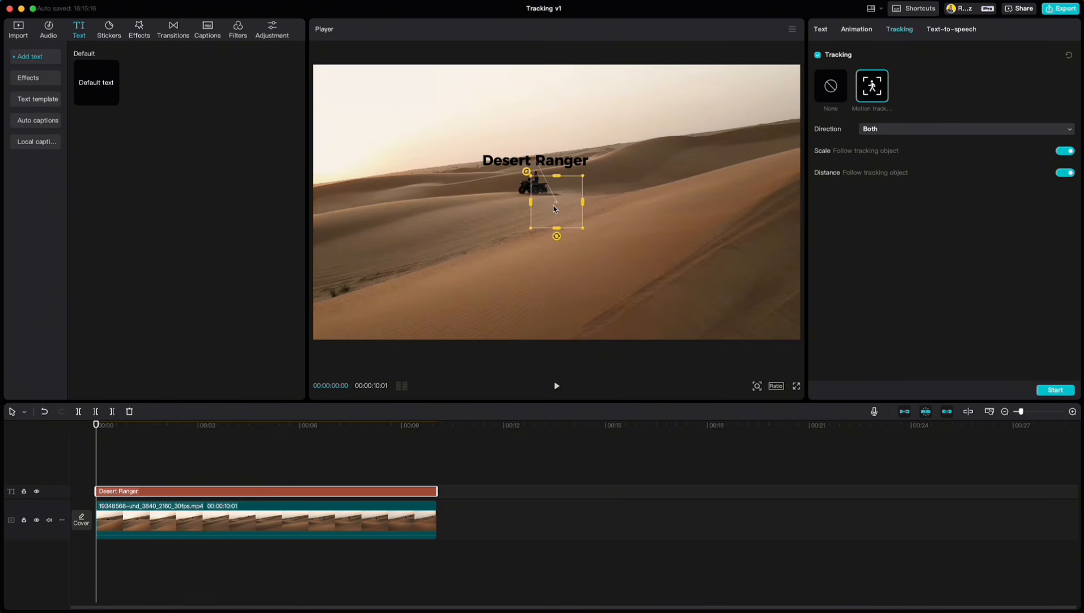
{"action": "left_click_drag", "start_coordinate": [557, 204], "coordinate": [538, 210]}
{"action": "left_click_drag", "start_coordinate": [543, 222], "coordinate": [576, 193]}
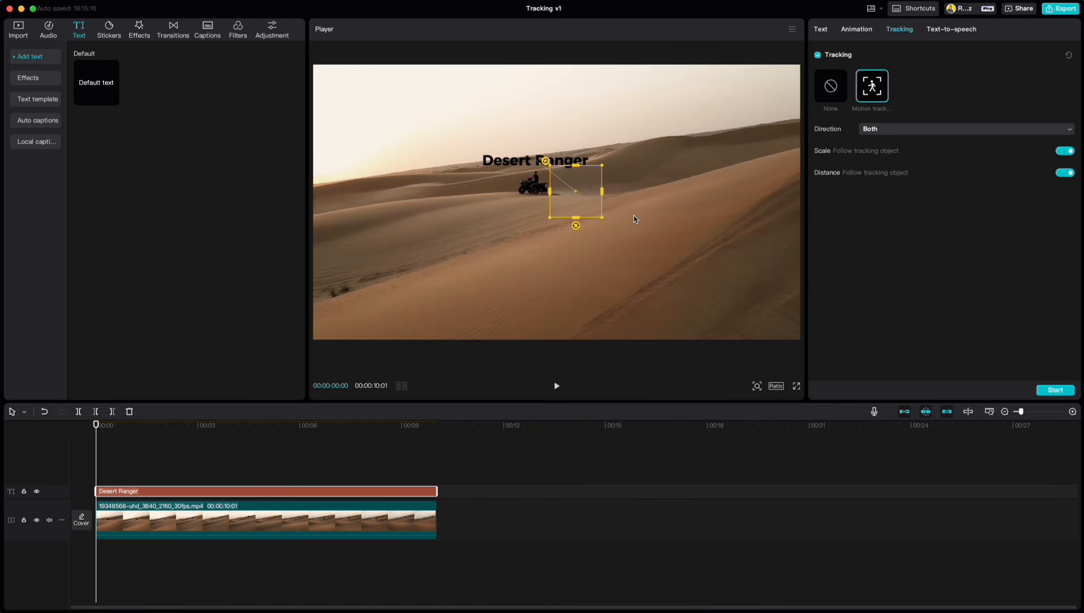
{"action": "left_click_drag", "start_coordinate": [579, 197], "coordinate": [521, 138]}
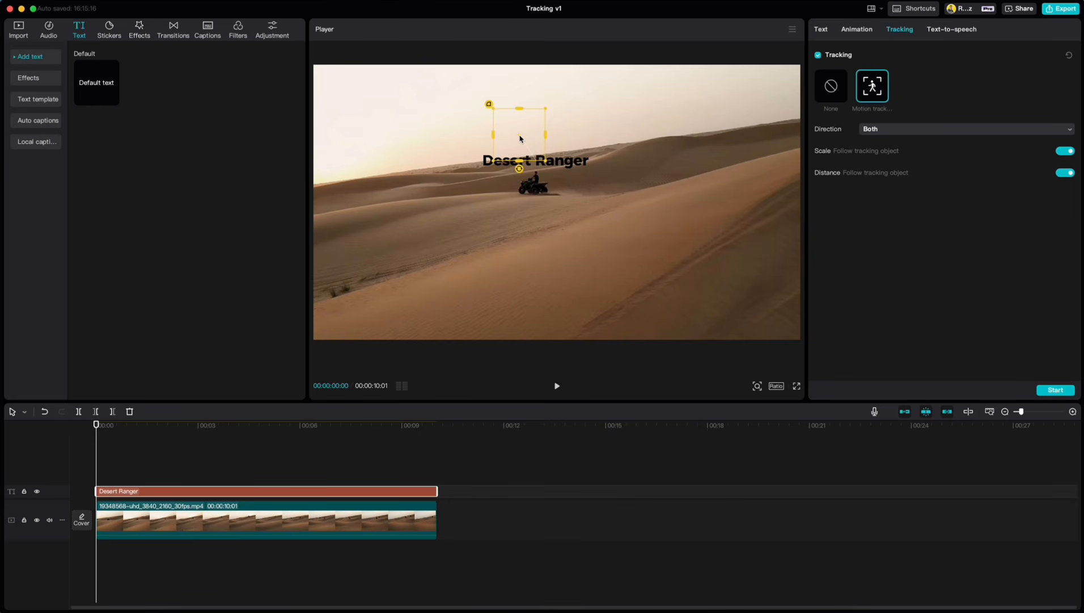
{"action": "left_click_drag", "start_coordinate": [520, 138], "coordinate": [553, 173]}
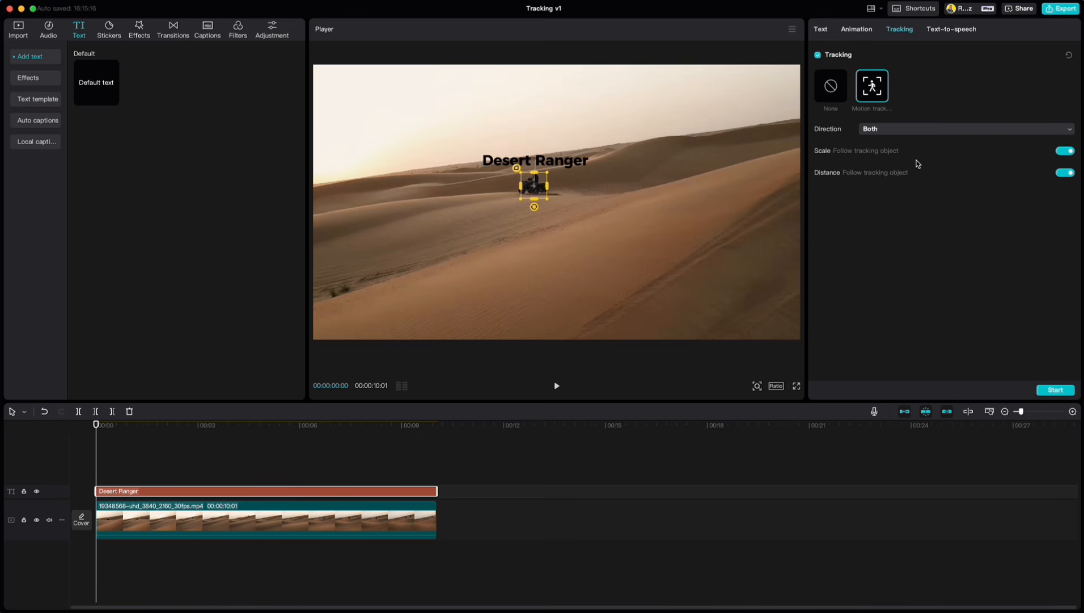
- Disable the Scale and Distance follow options, run the tracking in both directions and deselect the text
{"action": "left_click", "coordinate": [1063, 152]}
{"action": "left_click", "coordinate": [1060, 173]}
{"action": "left_click", "coordinate": [1055, 391]}
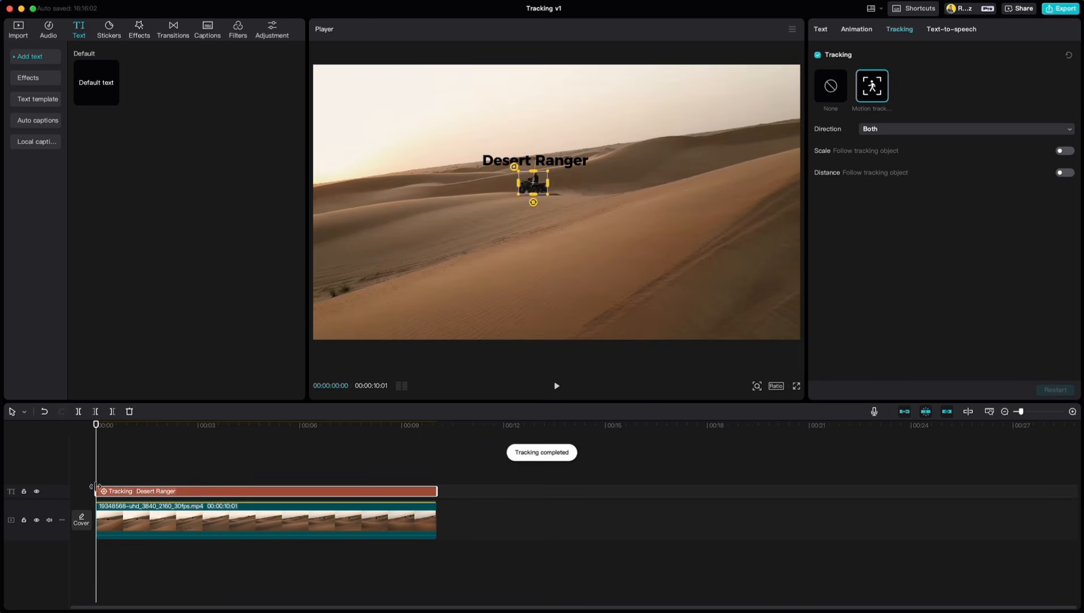
{"action": "left_click", "coordinate": [115, 468]}
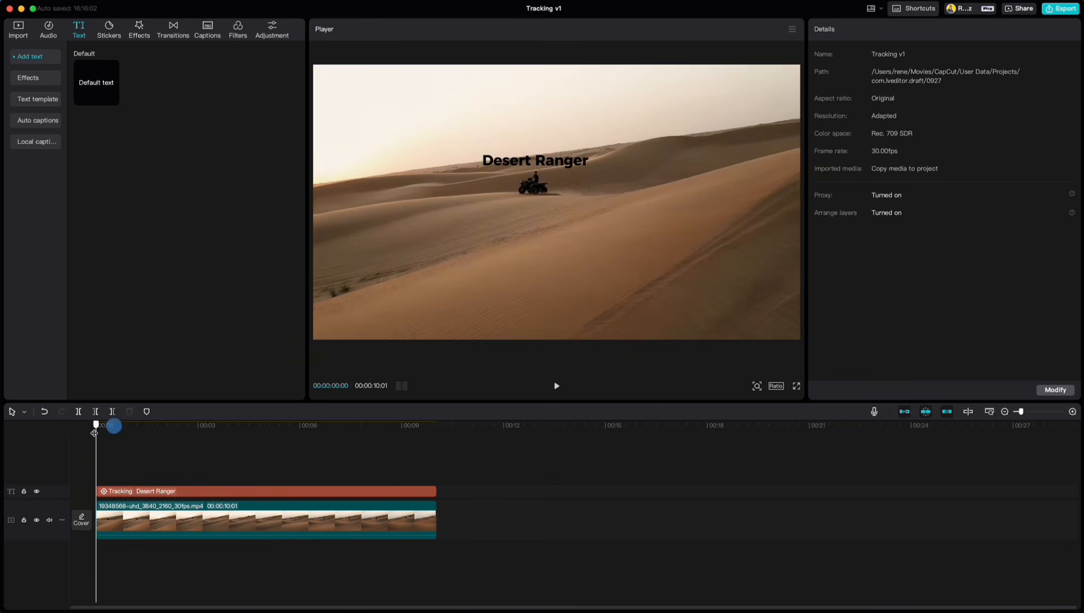
- Play back the tracked Desert Ranger title, then give it a Zoom In entrance animation and a Fade Out exit animation
{"action": "left_click", "coordinate": [555, 385]}
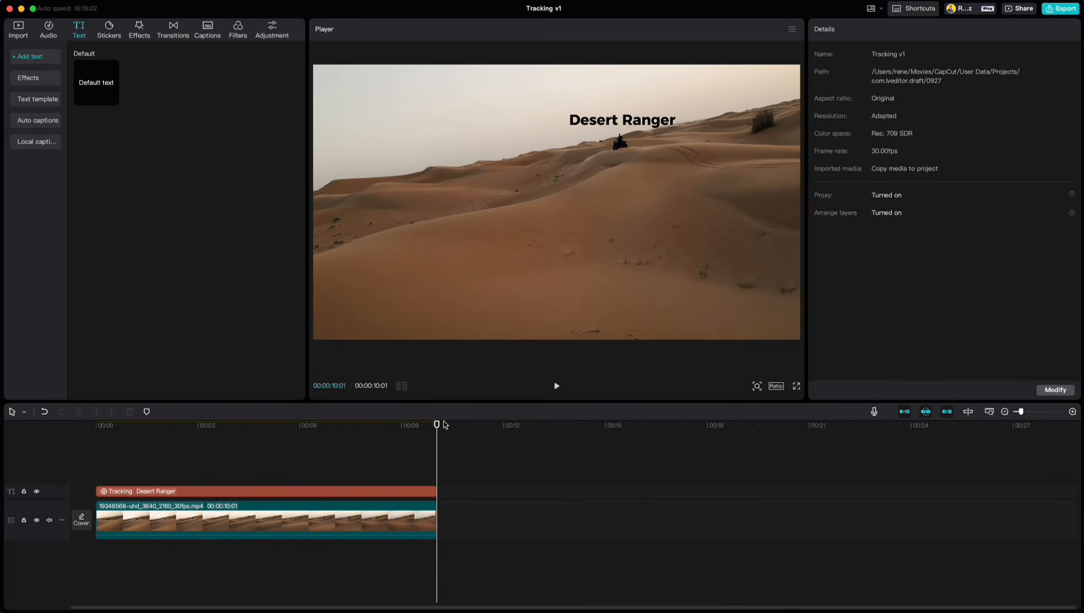
{"action": "left_click_drag", "start_coordinate": [437, 424], "coordinate": [96, 498]}
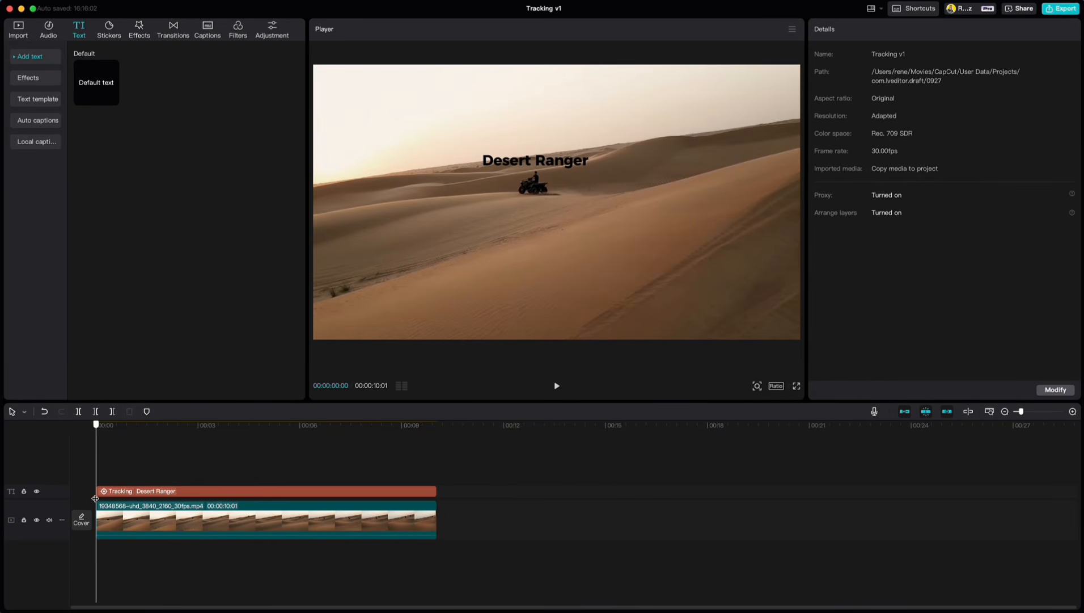
{"action": "left_click", "coordinate": [183, 493]}
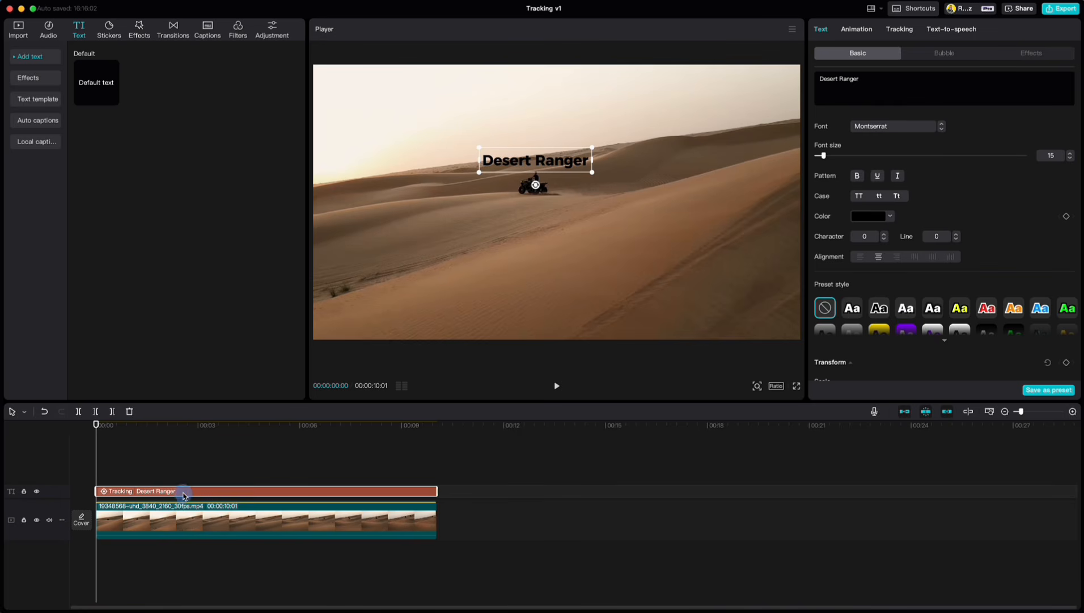
{"action": "left_click", "coordinate": [856, 32]}
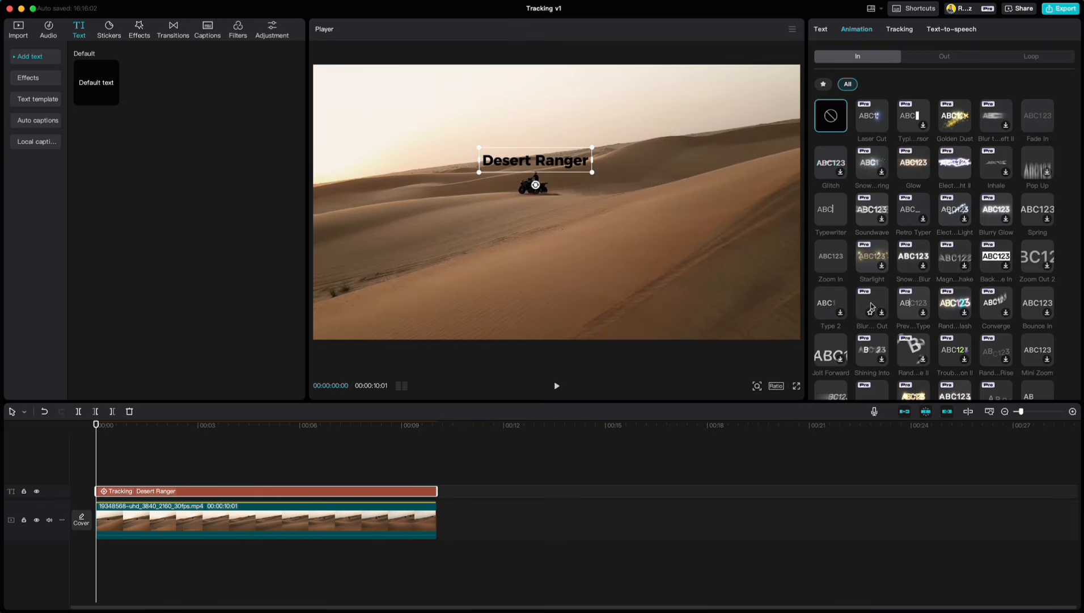
{"action": "left_click", "coordinate": [828, 262]}
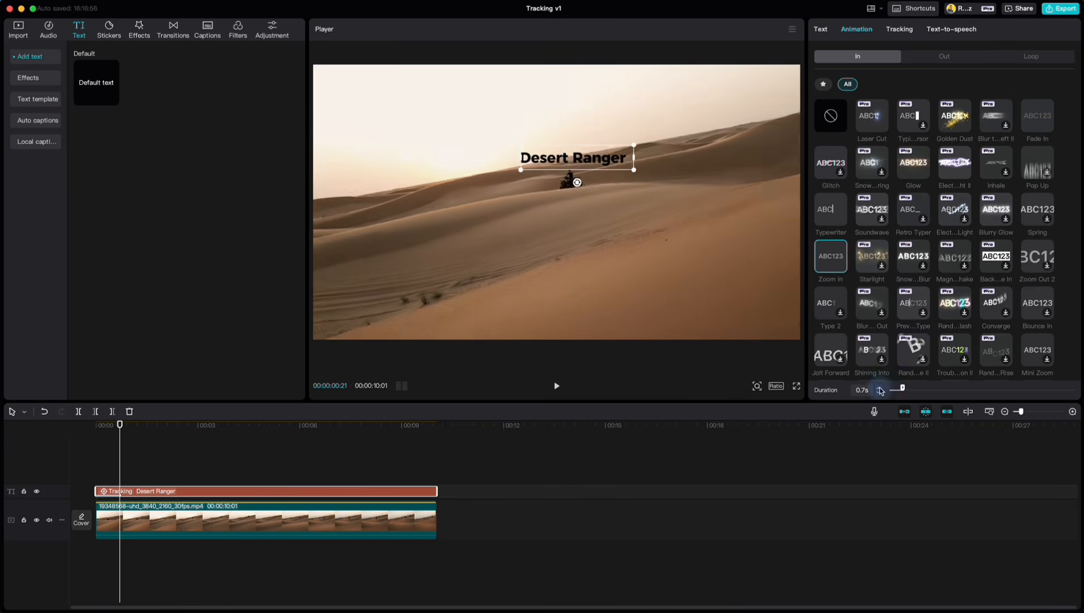
{"action": "left_click", "coordinate": [938, 57]}
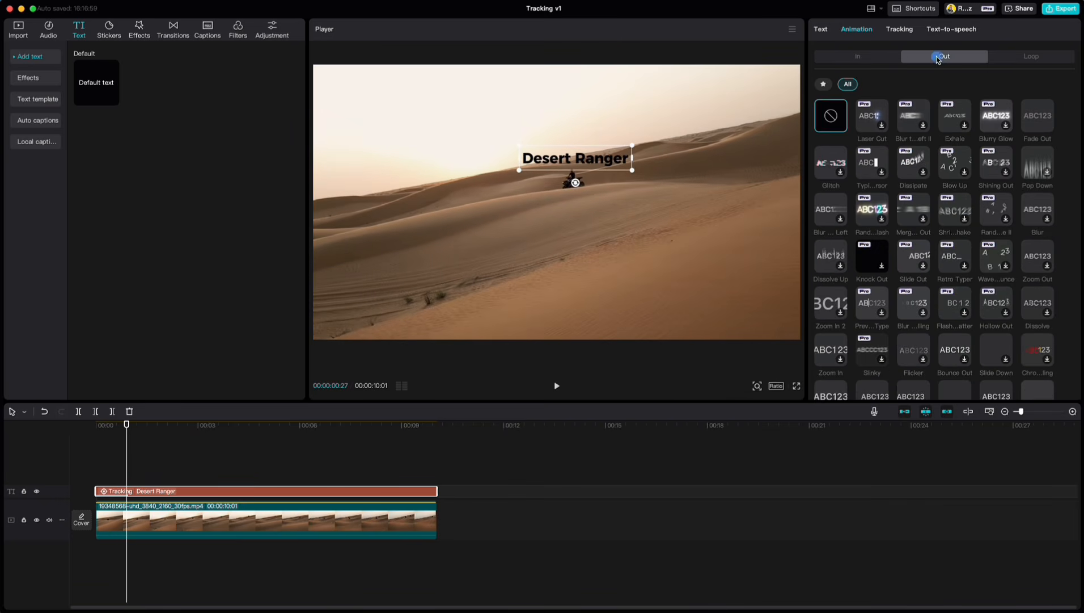
{"action": "left_click", "coordinate": [1038, 116]}
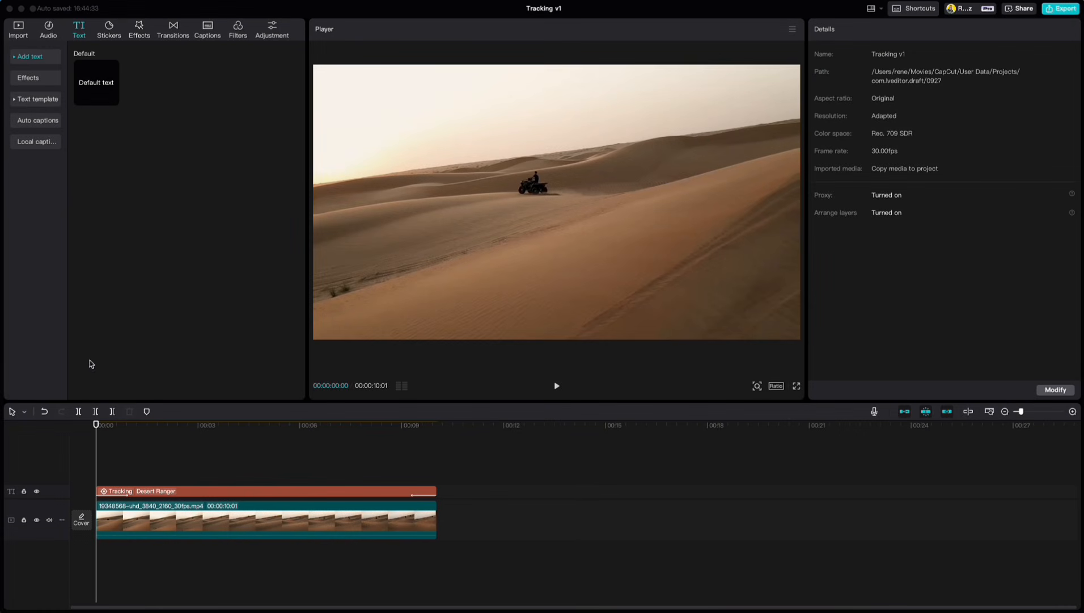
- Append the 18010808 desert car clip after the quad bike clip and trim off everything past 00:00:24:28
{"action": "left_click", "coordinate": [23, 38]}
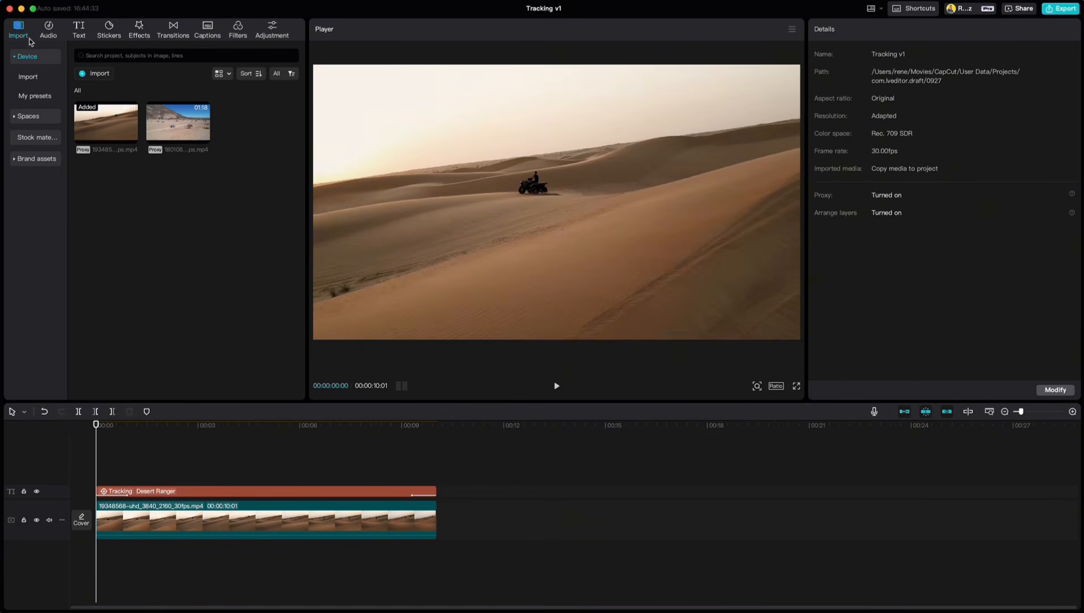
{"action": "left_click_drag", "start_coordinate": [178, 122], "coordinate": [434, 526]}
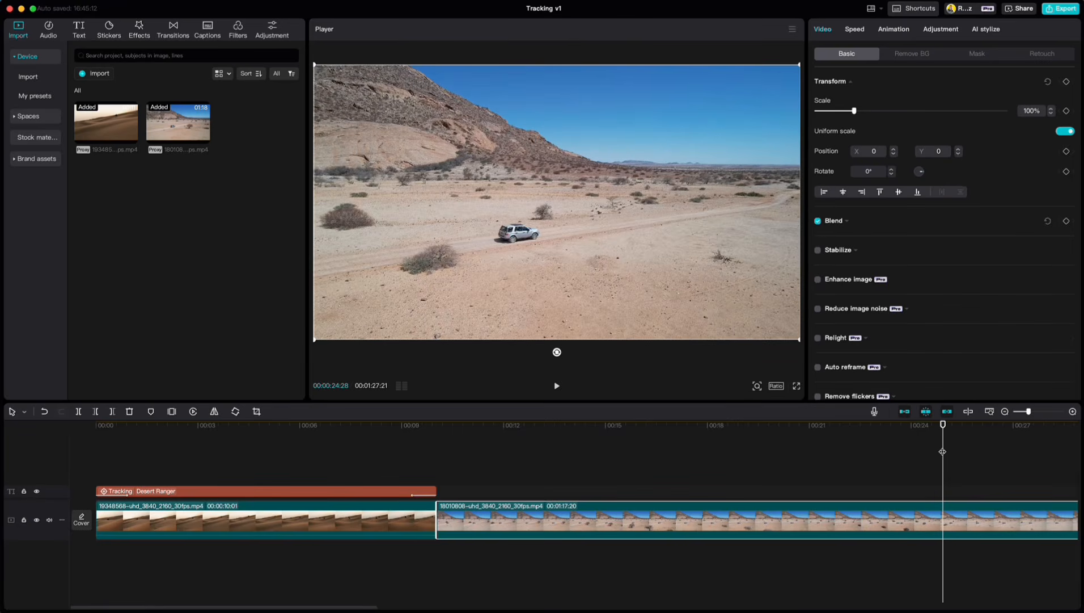
{"action": "key", "text": "w"}
- Add the Stylish Titles text template at the start of the car clip and extend it to that clip's end
{"action": "left_click", "coordinate": [437, 425]}
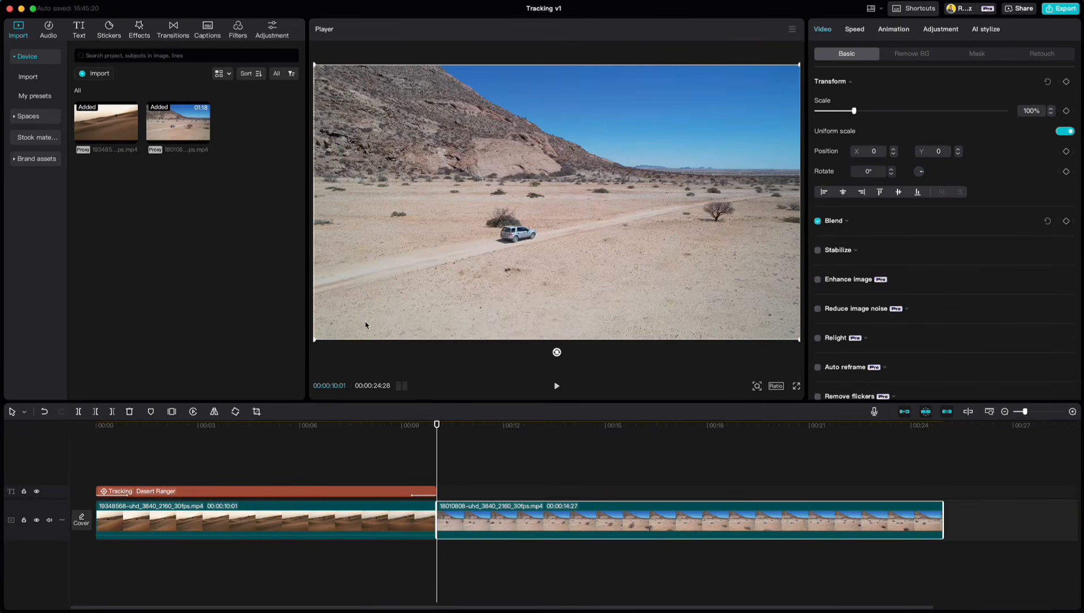
{"action": "left_click", "coordinate": [79, 34]}
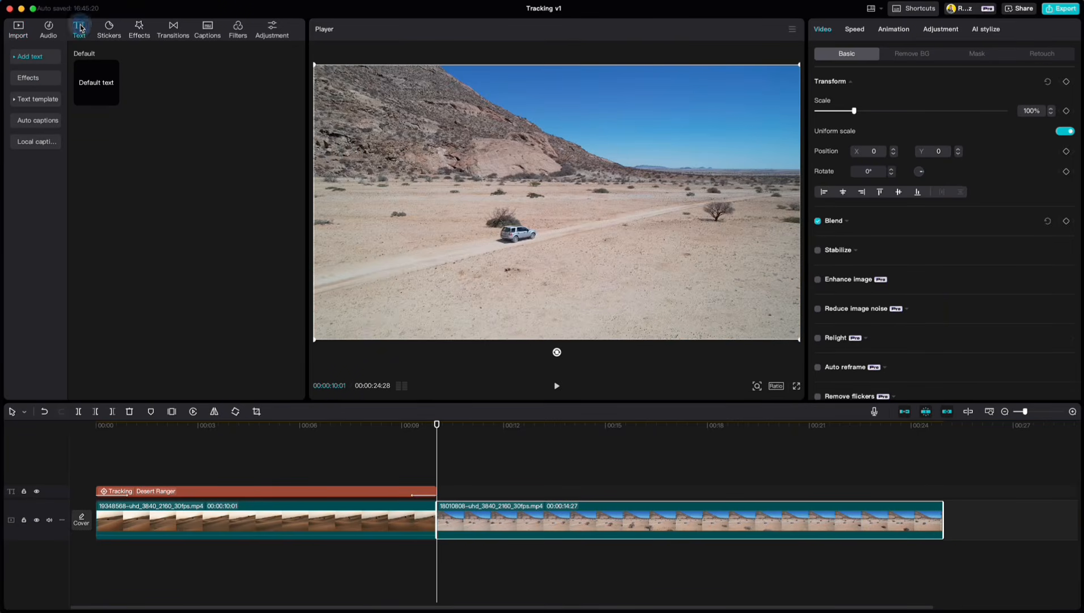
{"action": "left_click", "coordinate": [32, 100]}
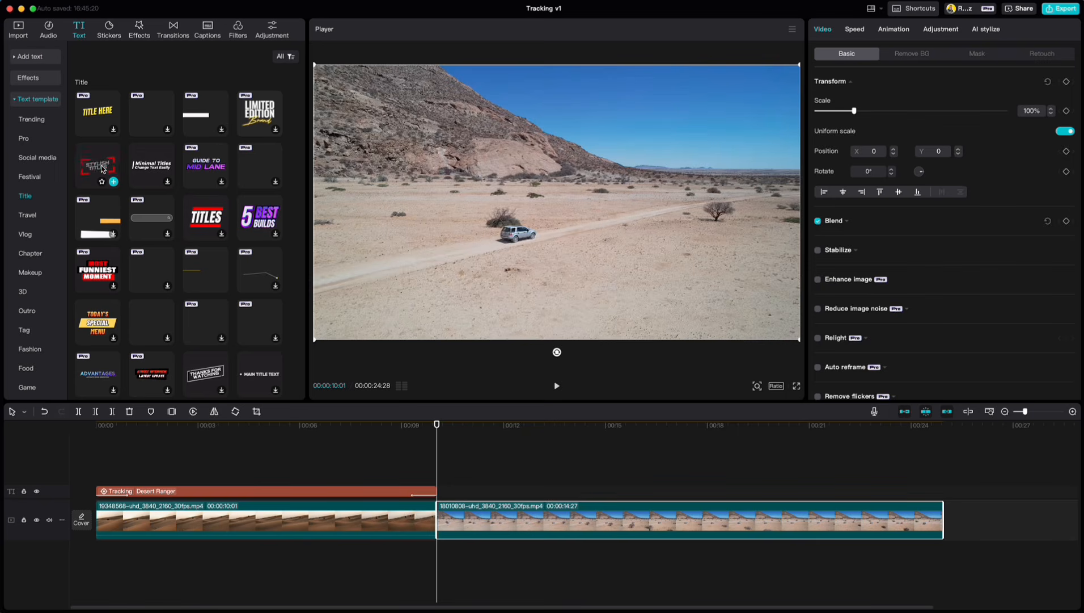
{"action": "left_click_drag", "start_coordinate": [111, 170], "coordinate": [443, 473]}
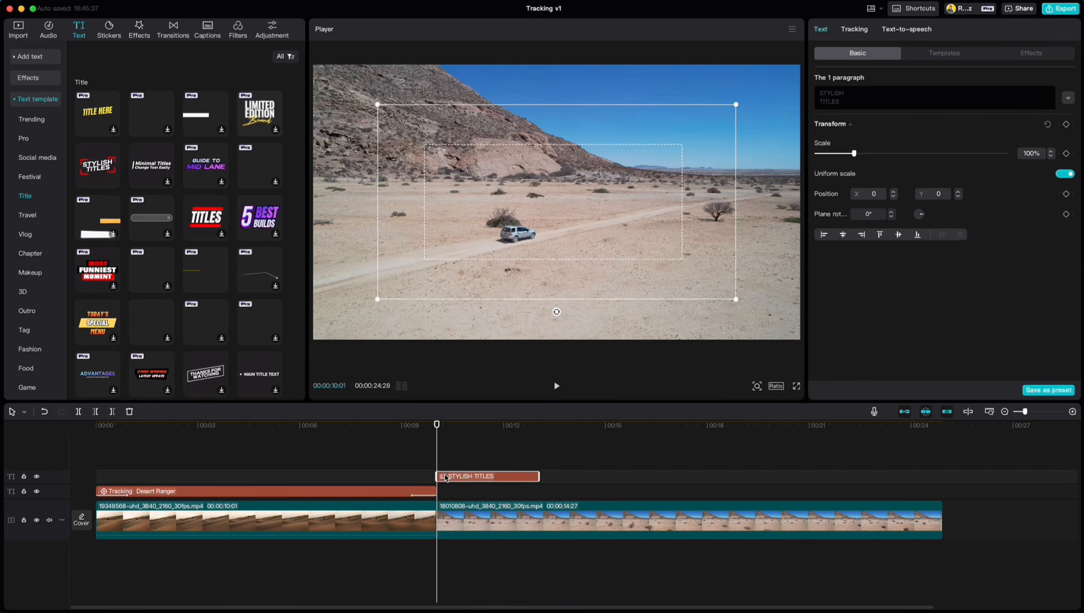
{"action": "left_click_drag", "start_coordinate": [537, 480], "coordinate": [942, 474]}
- Change the template's wording to TRAVEL FAMILY, scale it to 33% and place it above the car at X -355, Y 46
{"action": "left_click_drag", "start_coordinate": [437, 426], "coordinate": [576, 431]}
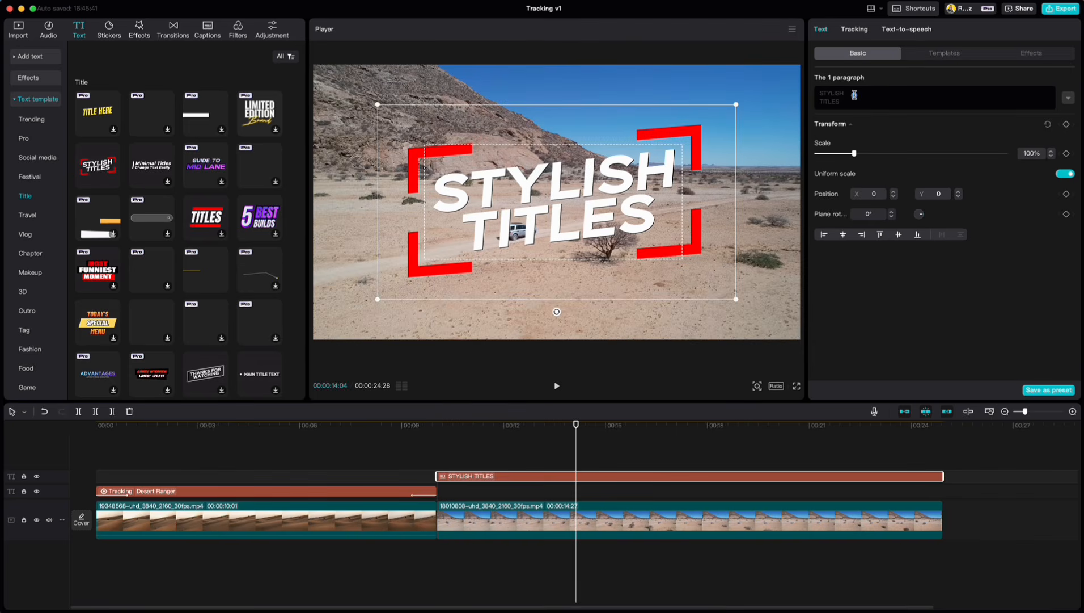
{"action": "left_click_drag", "start_coordinate": [854, 94], "coordinate": [817, 95]}
{"action": "type", "text": "TRAVEL"}
{"action": "key", "text": "Down"}
{"action": "key", "text": "BackSpace"}
{"action": "key", "text": "BackSpace"}
{"action": "key", "text": "BackSpace"}
{"action": "key", "text": "BackSpace"}
{"action": "key", "text": "BackSpace"}
{"action": "key", "text": "BackSpace"}
{"action": "type", "text": "FAMILY"}
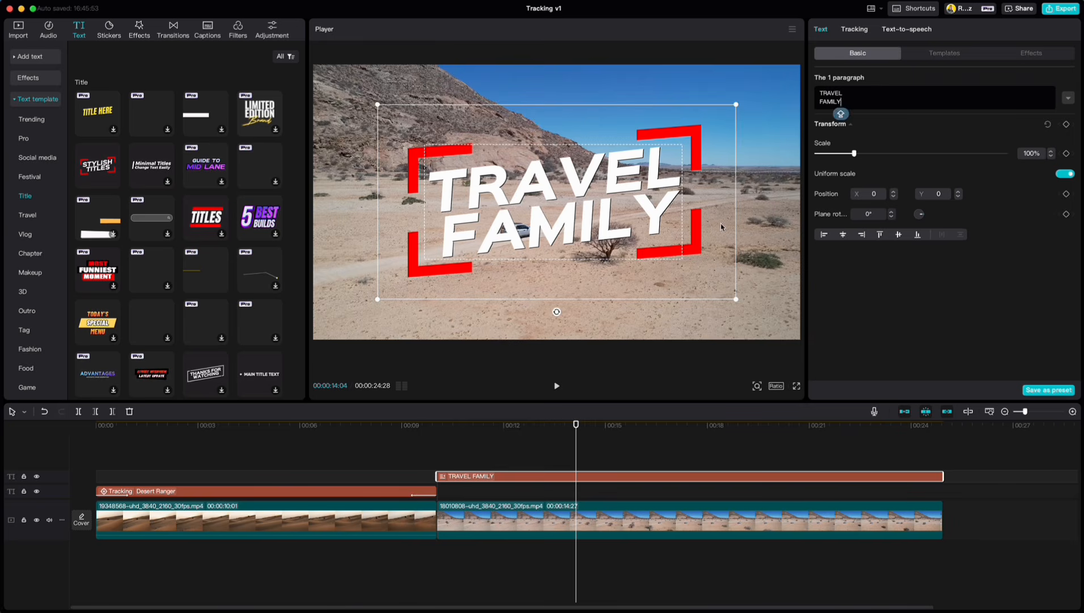
{"action": "left_click_drag", "start_coordinate": [732, 107], "coordinate": [525, 210]}
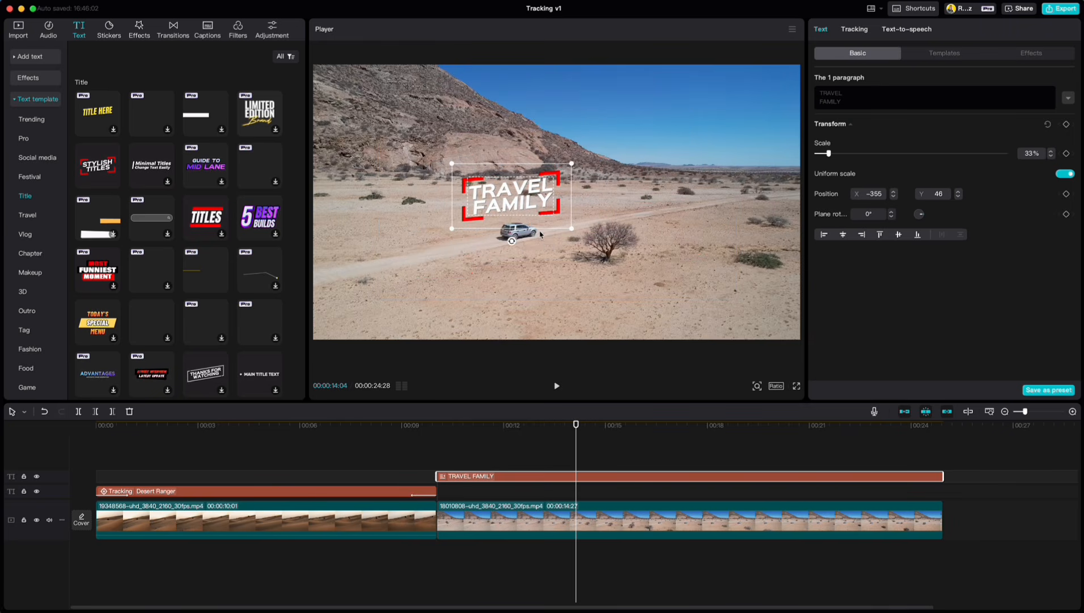
- Motion-track the TRAVEL FAMILY title to the car in both directions, with the Scale and Distance follow options disabled
{"action": "left_click_drag", "start_coordinate": [576, 426], "coordinate": [437, 438]}
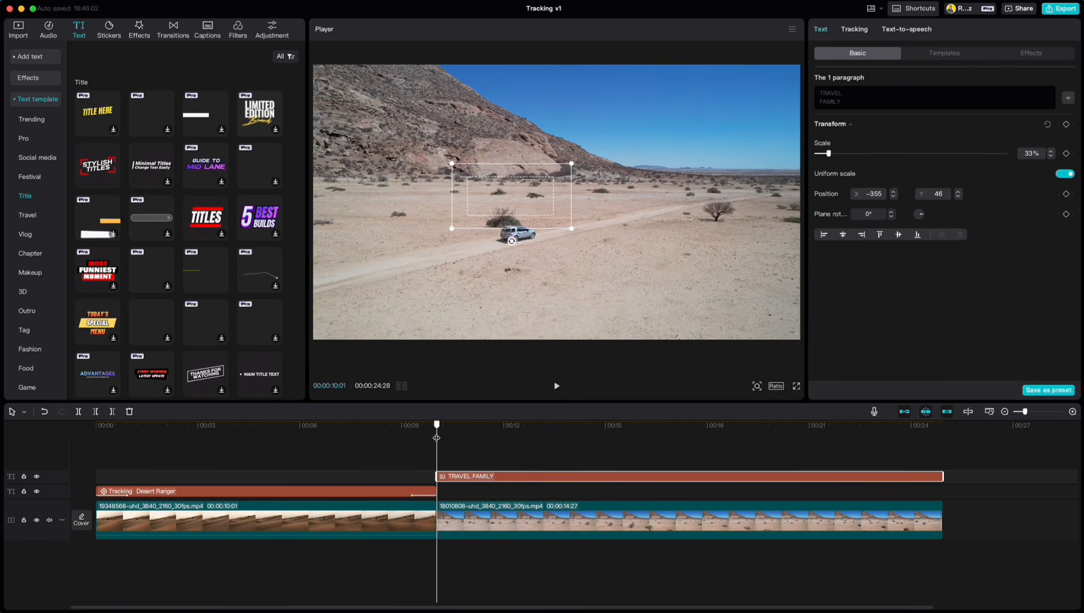
{"action": "left_click", "coordinate": [852, 31]}
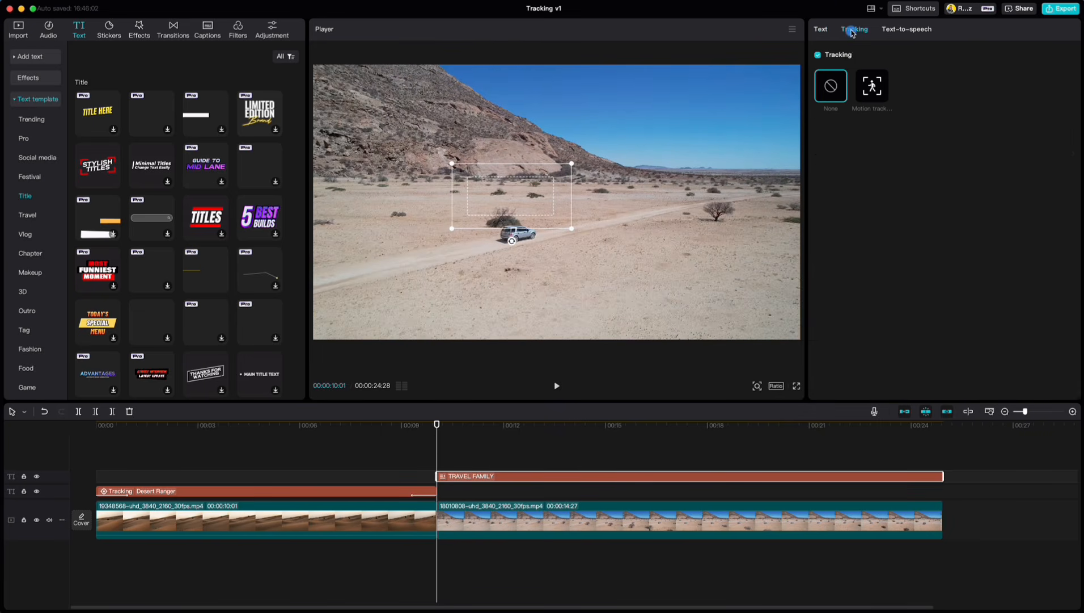
{"action": "left_click", "coordinate": [872, 86]}
{"action": "left_click_drag", "start_coordinate": [558, 204], "coordinate": [536, 215]}
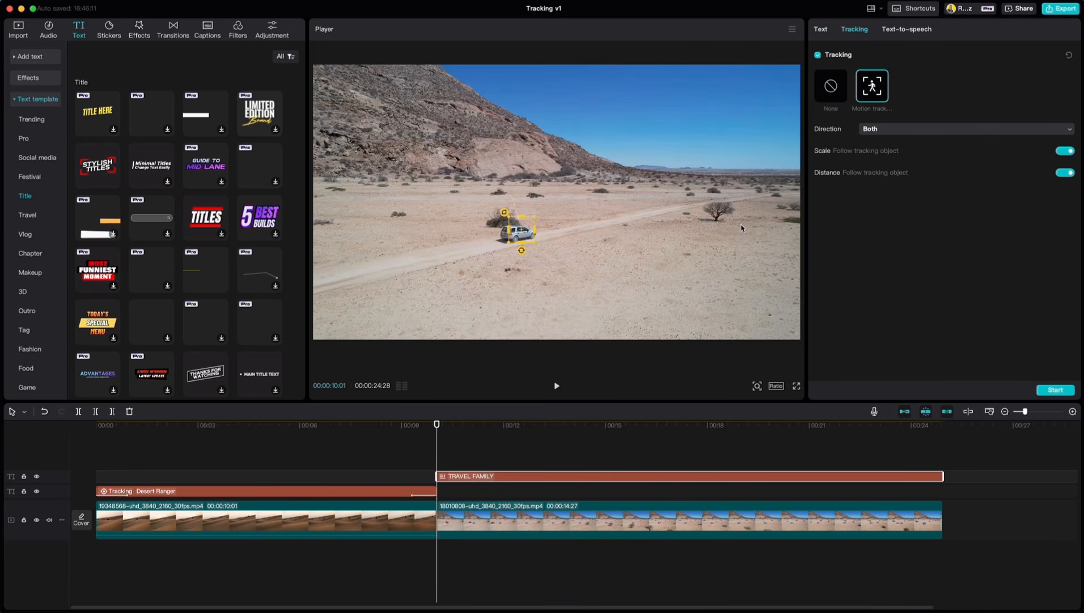
{"action": "left_click", "coordinate": [1064, 151]}
{"action": "left_click", "coordinate": [1065, 173]}
{"action": "left_click", "coordinate": [1054, 390]}
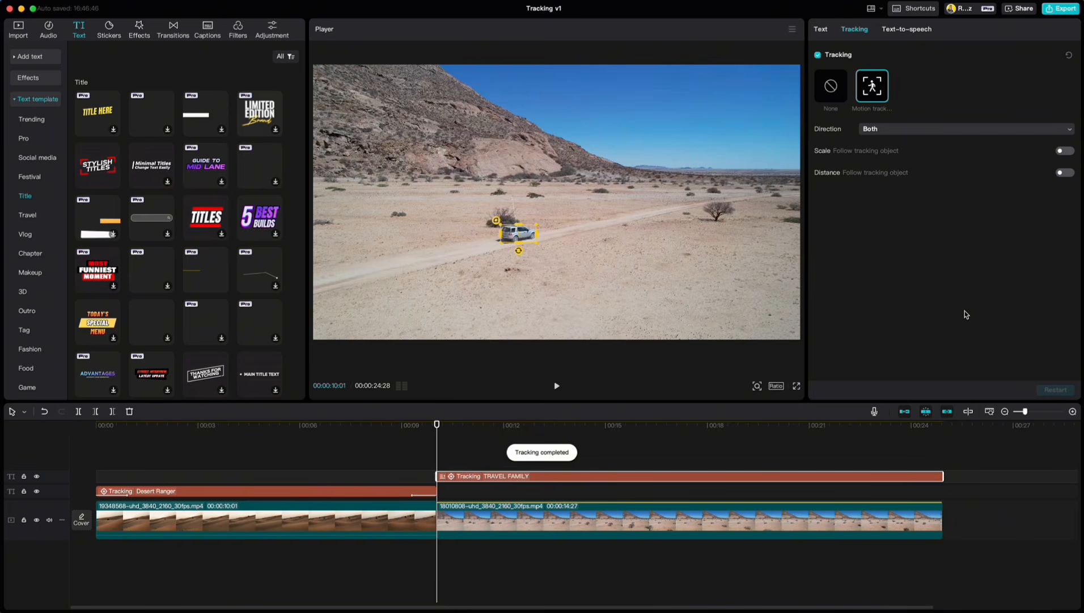
{"action": "left_click", "coordinate": [443, 447]}
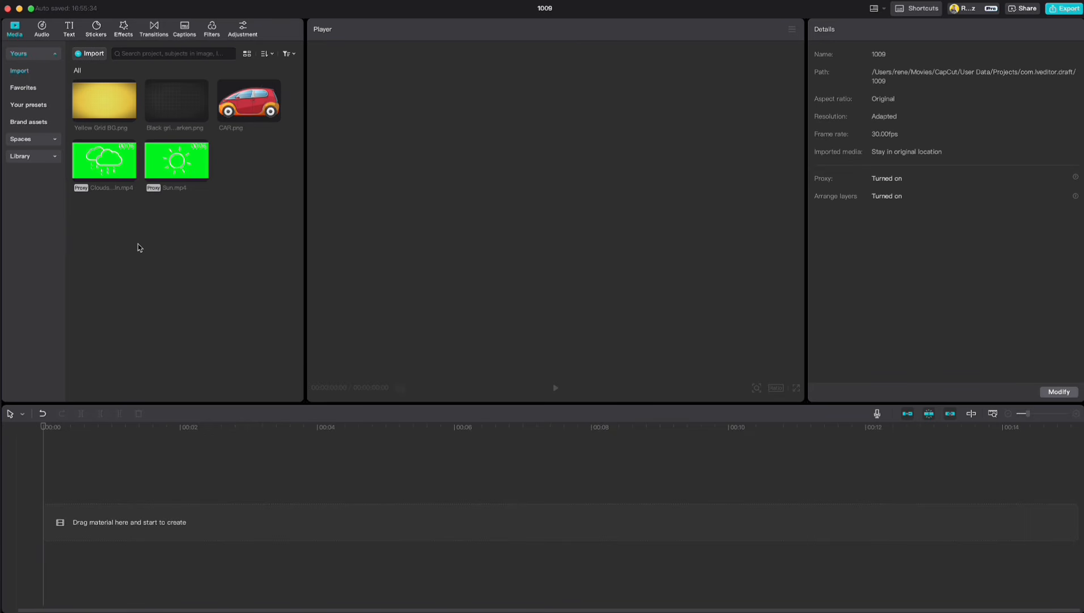
- Place Yellow Grid BG.png on the timeline of project 1009 and add a text above it consisting of 14 hyphens
{"action": "left_click_drag", "start_coordinate": [104, 109], "coordinate": [80, 518]}
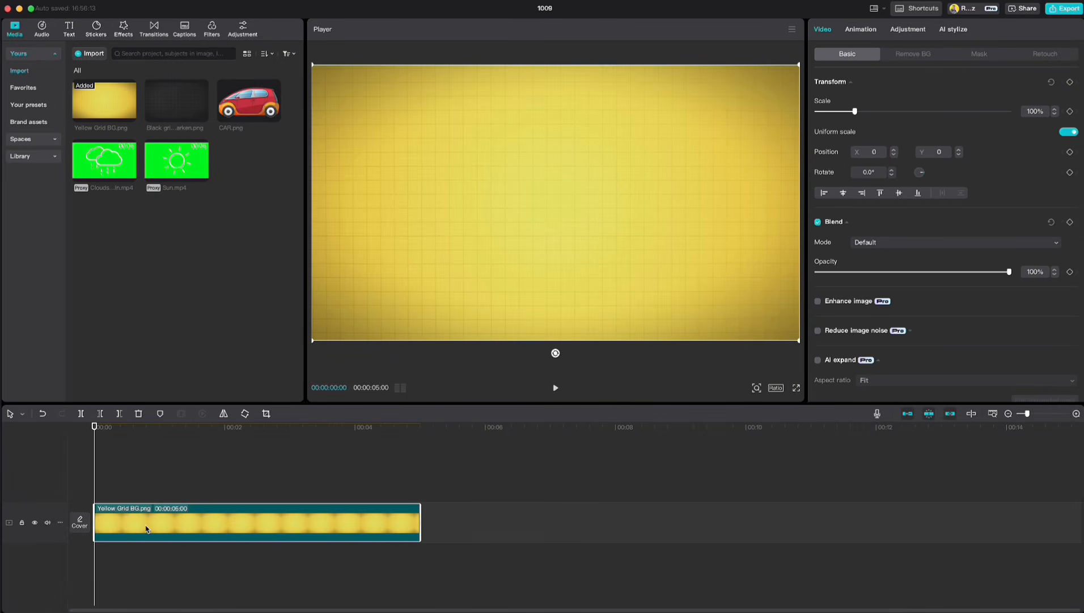
{"action": "left_click", "coordinate": [70, 29]}
{"action": "left_click", "coordinate": [111, 87]}
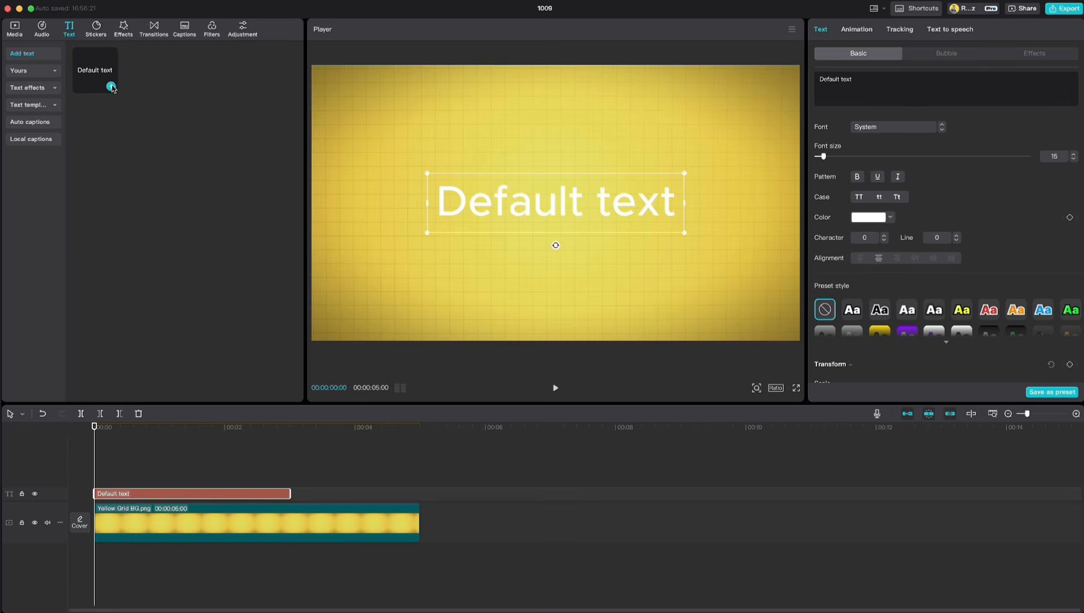
{"action": "left_click_drag", "start_coordinate": [851, 80], "coordinate": [807, 77]}
{"action": "type", "text": "--------------"}
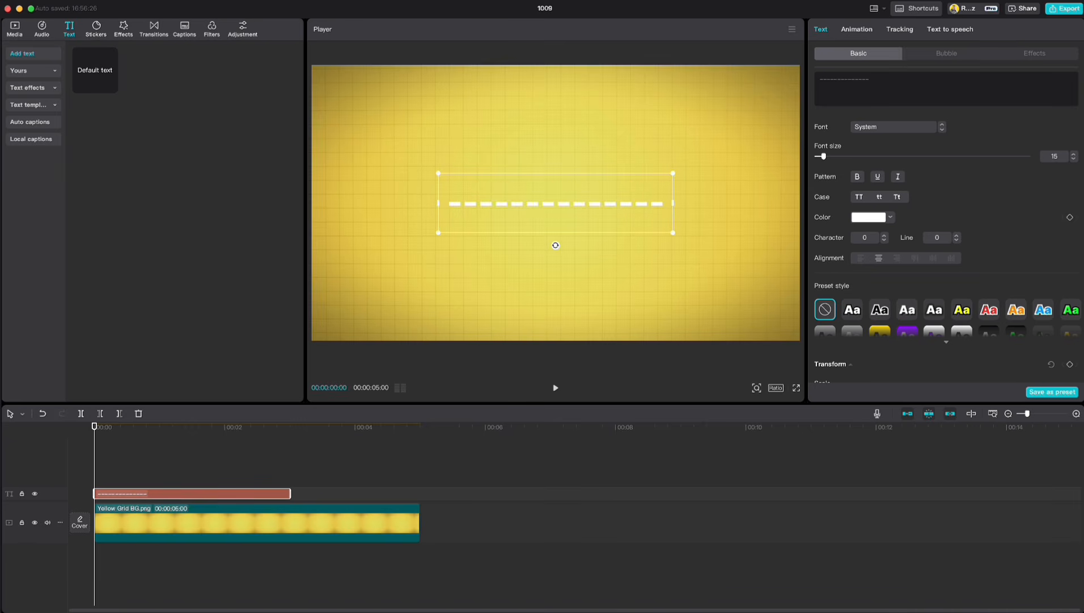
- Set the hyphen text's character spacing to -3 and its colour to black, forming a solid line
{"action": "left_click", "coordinate": [885, 241]}
{"action": "left_click", "coordinate": [885, 241]}
{"action": "left_click", "coordinate": [885, 241]}
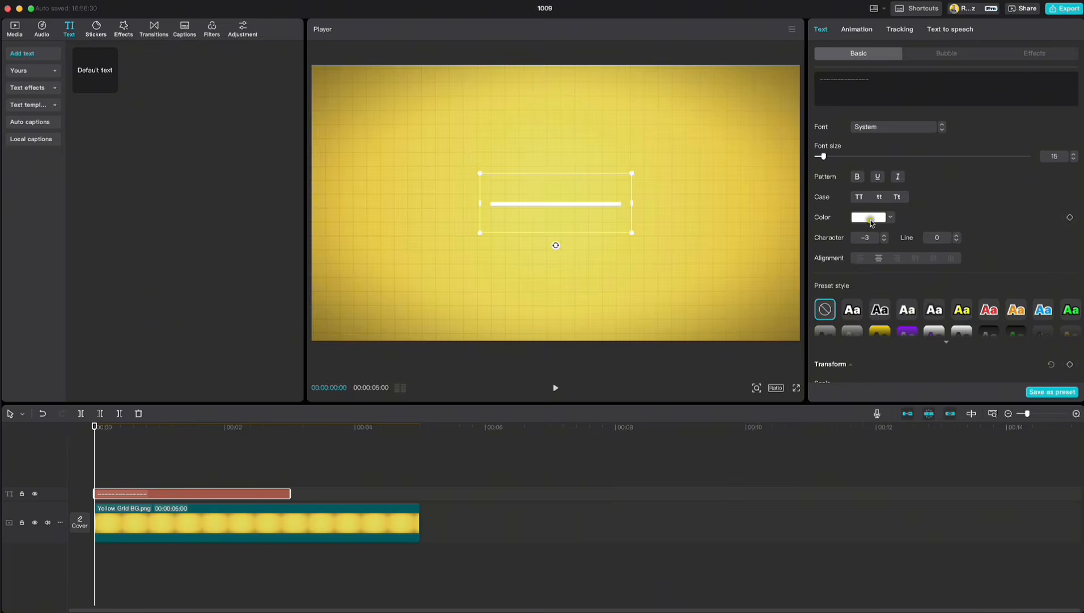
{"action": "left_click", "coordinate": [871, 220]}
{"action": "left_click_drag", "start_coordinate": [857, 254], "coordinate": [813, 310]}
{"action": "left_click", "coordinate": [985, 223]}
- Disable uniform scaling for the black line, stretch it across the full frame width and make it slightly thinner
{"action": "scroll", "coordinate": [985, 223], "scroll_direction": "down", "scroll_amount": 1}
{"action": "scroll", "coordinate": [986, 223], "scroll_direction": "down", "scroll_amount": 5}
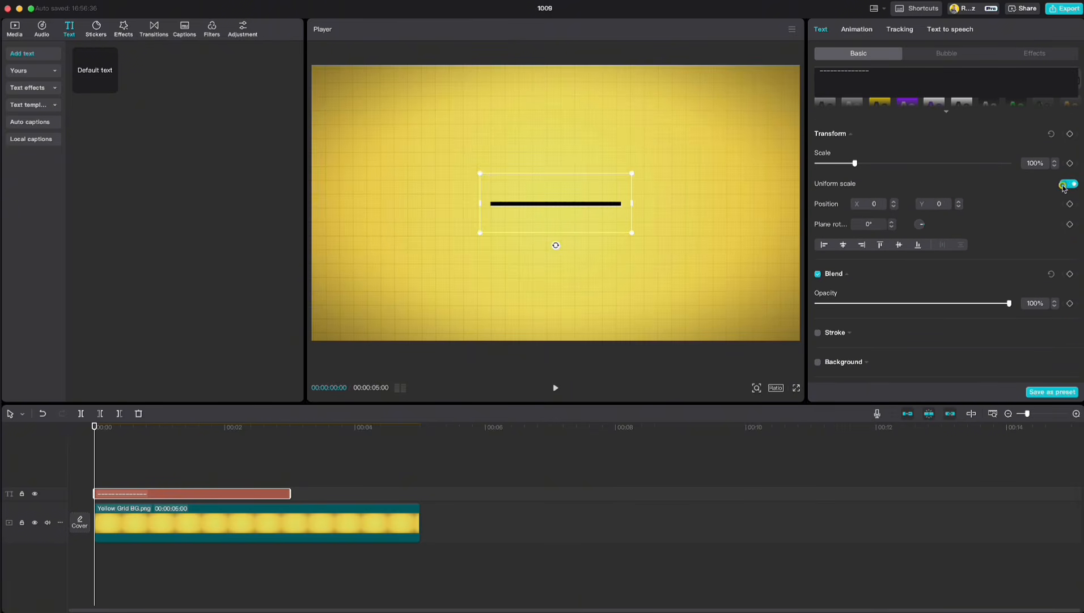
{"action": "left_click", "coordinate": [1068, 184]}
{"action": "left_click_drag", "start_coordinate": [857, 164], "coordinate": [972, 165]}
{"action": "left_click_drag", "start_coordinate": [856, 193], "coordinate": [841, 195]}
- Enable the non-Pro glow style on the line in white (FFFFFF), with intensity 34 and range 80
{"action": "scroll", "coordinate": [969, 219], "scroll_direction": "down", "scroll_amount": 10}
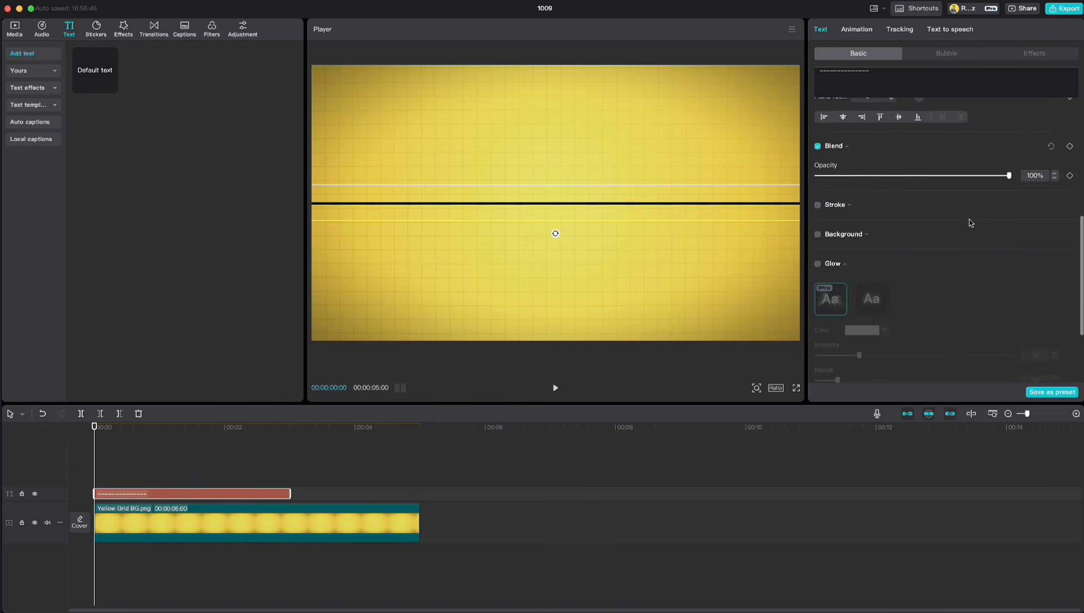
{"action": "left_click", "coordinate": [818, 155]}
{"action": "left_click", "coordinate": [876, 192]}
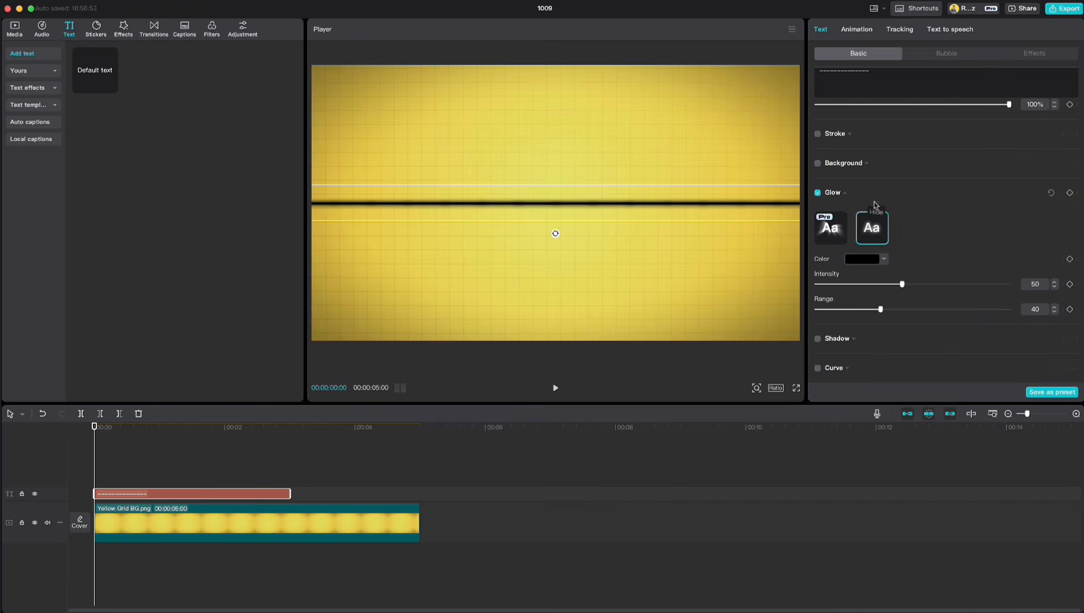
{"action": "left_click", "coordinate": [860, 259]}
{"action": "left_click_drag", "start_coordinate": [842, 286], "coordinate": [804, 271]}
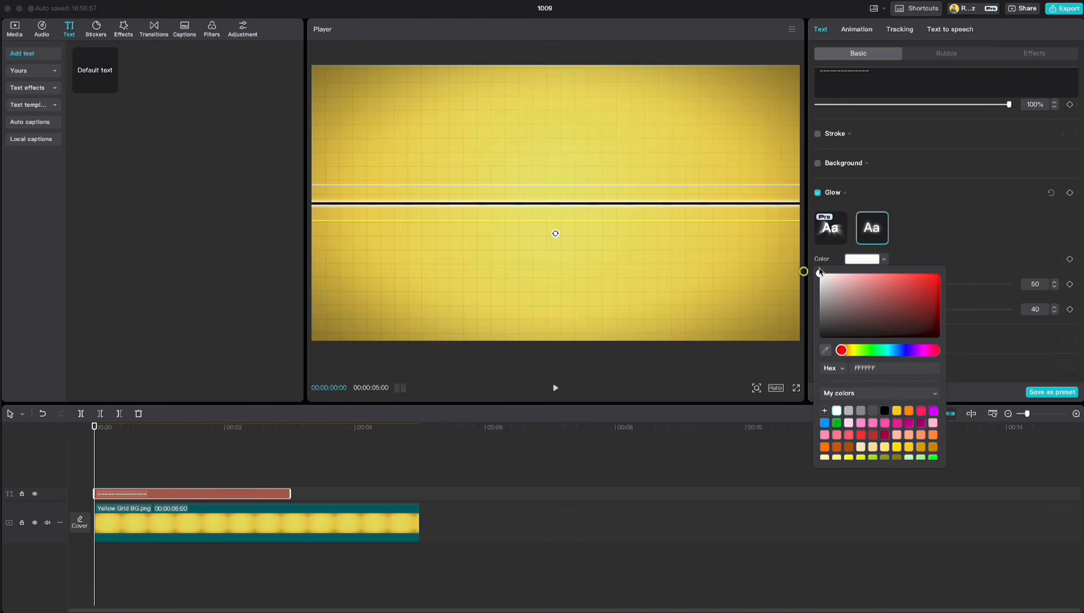
{"action": "left_click", "coordinate": [939, 233]}
{"action": "left_click_drag", "start_coordinate": [881, 309], "coordinate": [1026, 300]}
{"action": "left_click_drag", "start_coordinate": [903, 284], "coordinate": [867, 285]}
{"action": "left_click_drag", "start_coordinate": [1009, 309], "coordinate": [965, 309]}
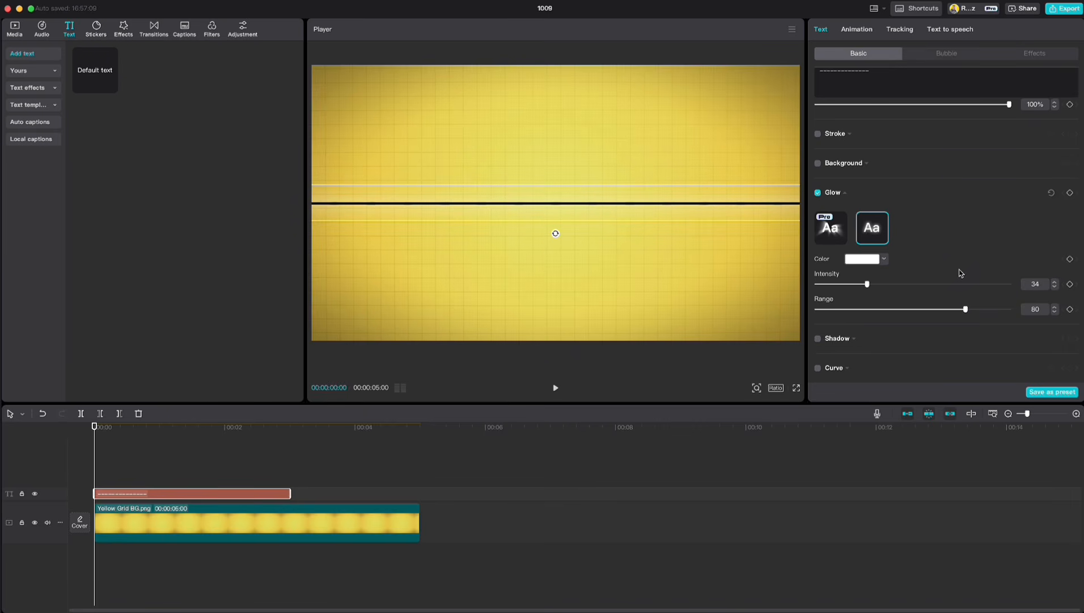
- Move the line down near the frame's lower edge as a road and extend its clip to the background's end
{"action": "left_click_drag", "start_coordinate": [565, 206], "coordinate": [579, 321]}
{"action": "left_click_drag", "start_coordinate": [289, 496], "coordinate": [421, 496]}
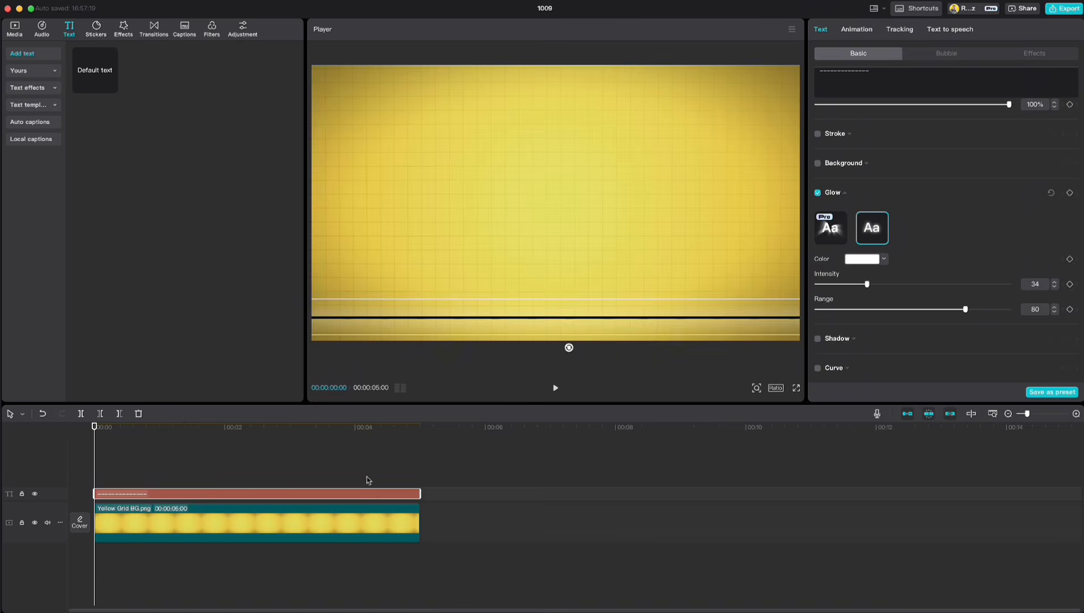
{"action": "left_click", "coordinate": [198, 470]}
- Add CAR.png on a new track, scale it to 13%, mirror it and set it on the road at X -1679, Y -768
{"action": "left_click", "coordinate": [16, 28]}
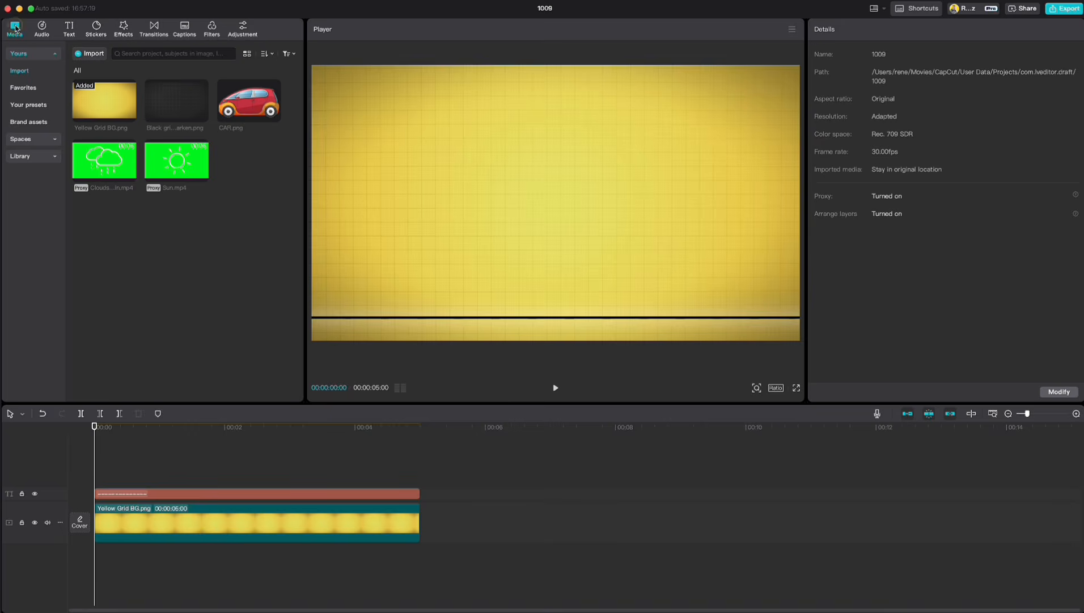
{"action": "left_click_drag", "start_coordinate": [245, 139], "coordinate": [99, 462]}
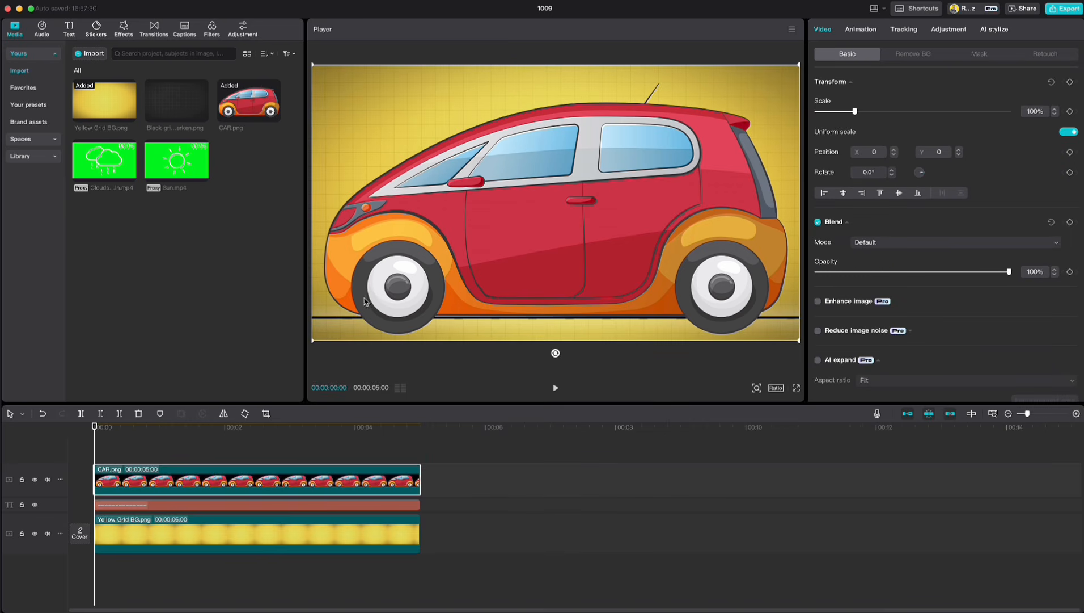
{"action": "left_click_drag", "start_coordinate": [789, 65], "coordinate": [476, 228]}
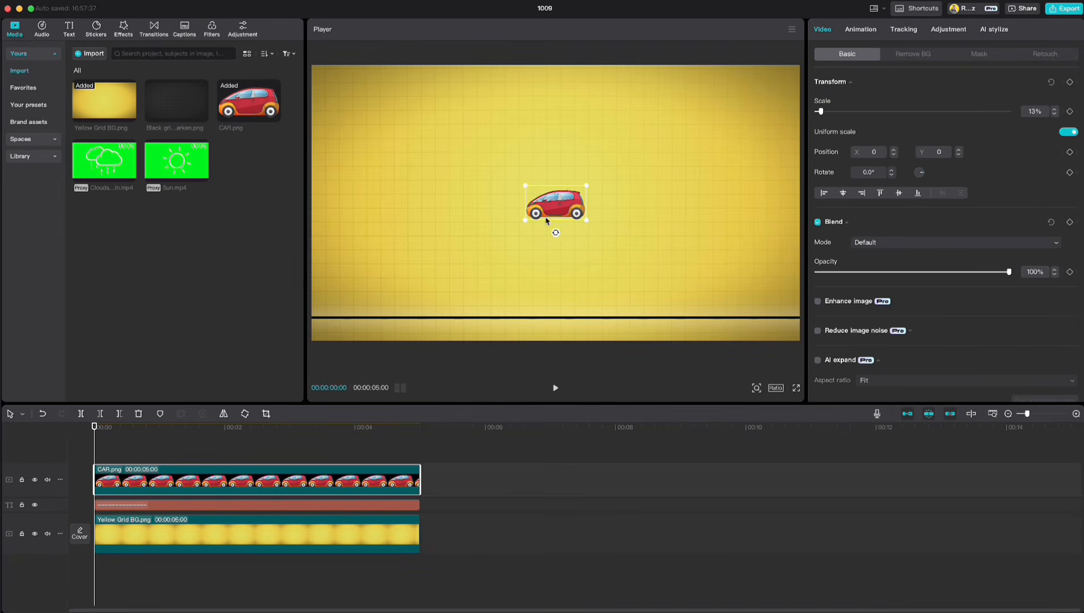
{"action": "left_click", "coordinate": [224, 413]}
{"action": "left_click_drag", "start_coordinate": [555, 211], "coordinate": [342, 308]}
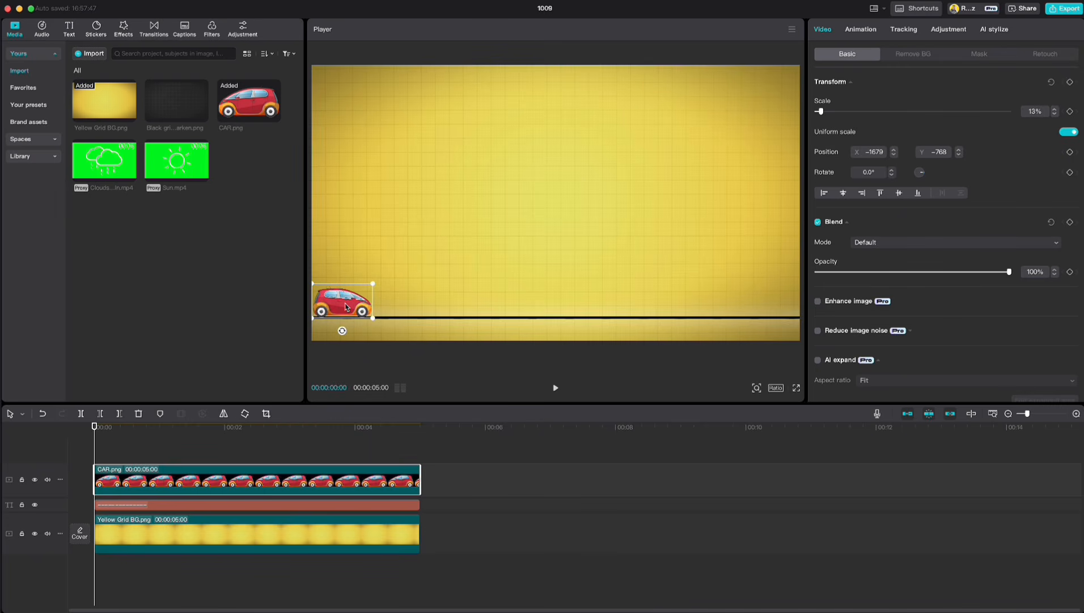
- Keyframe the car's transform at 00:00:00:07, and at 00:00:04:16 move it along the road to X 1679, Y -768
{"action": "left_click_drag", "start_coordinate": [93, 429], "coordinate": [110, 430]}
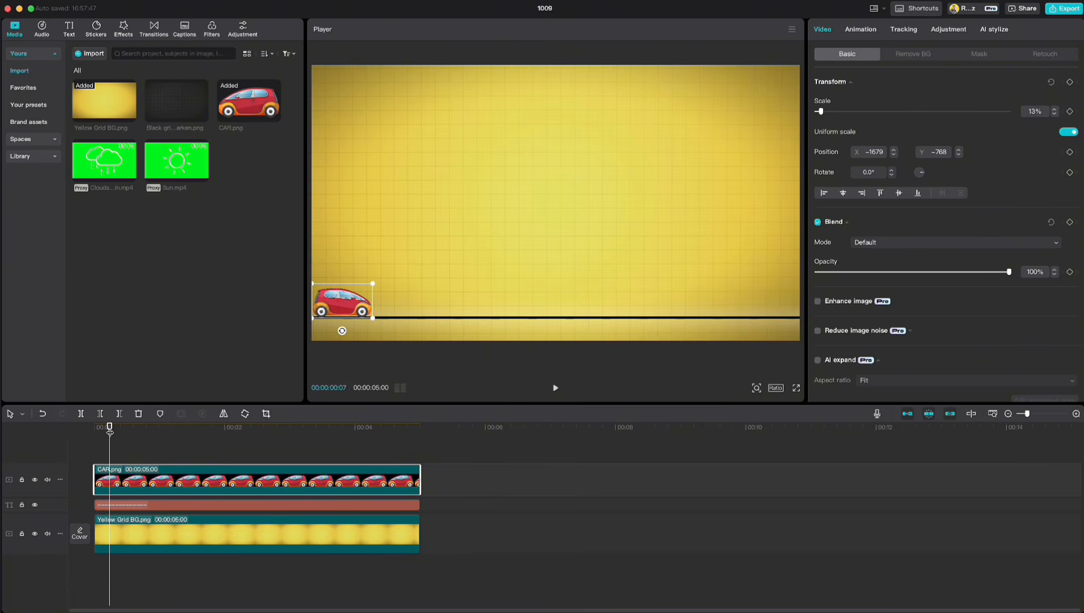
{"action": "left_click", "coordinate": [1070, 83]}
{"action": "left_click_drag", "start_coordinate": [122, 431], "coordinate": [388, 448]}
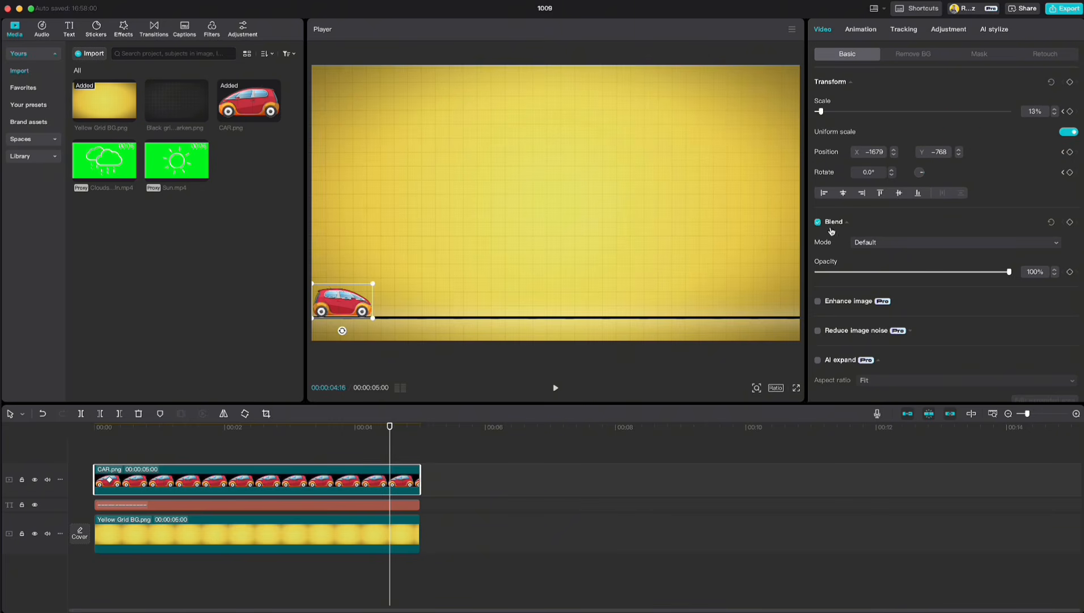
{"action": "left_click_drag", "start_coordinate": [337, 309], "coordinate": [763, 310]}
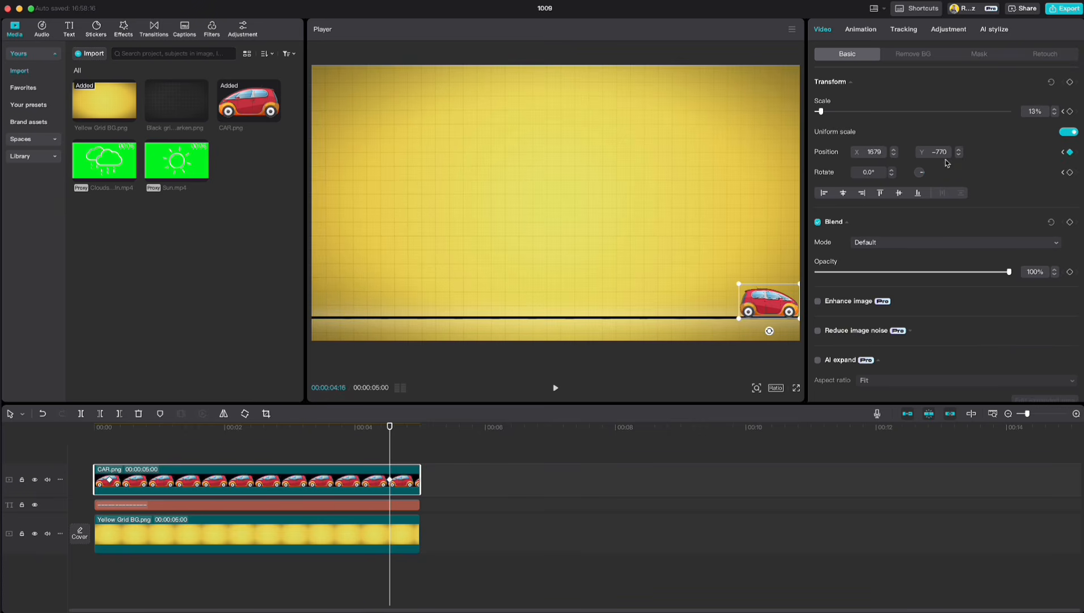
{"action": "left_click", "coordinate": [959, 149]}
{"action": "left_click", "coordinate": [959, 150]}
{"action": "left_click", "coordinate": [959, 150]}
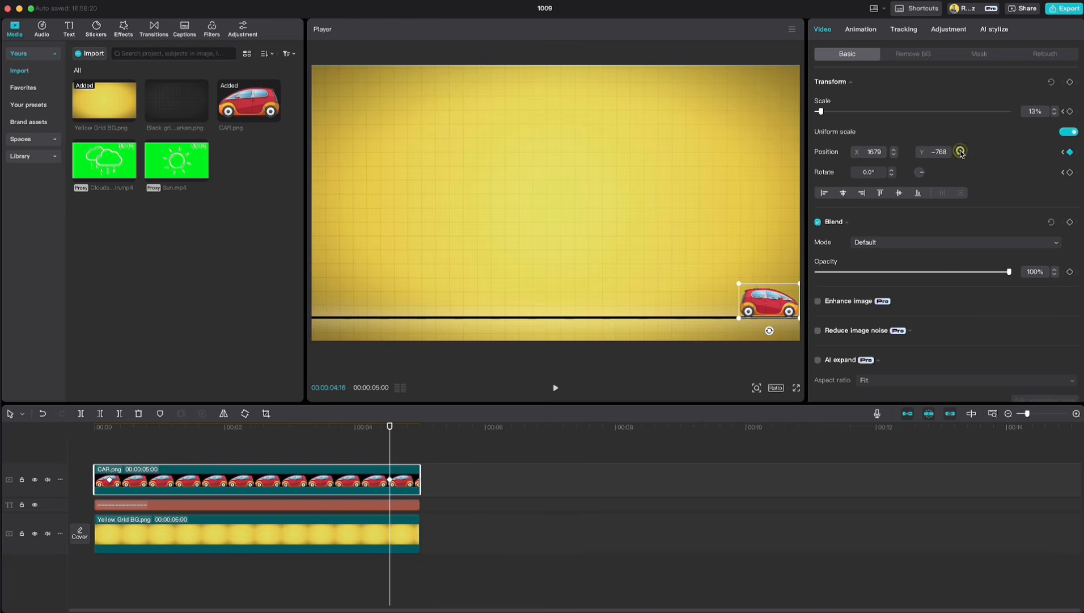
- Play the scene from its start to preview the car driving across, and return to the beginning
{"action": "left_click", "coordinate": [368, 446]}
{"action": "left_click_drag", "start_coordinate": [368, 446], "coordinate": [98, 452]}
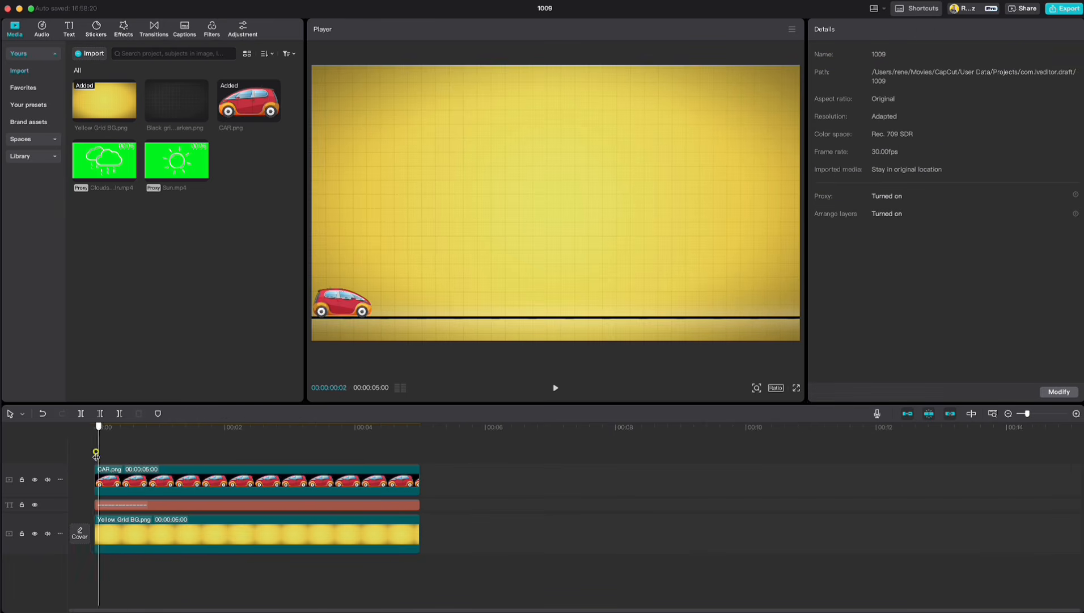
{"action": "key", "text": "space"}
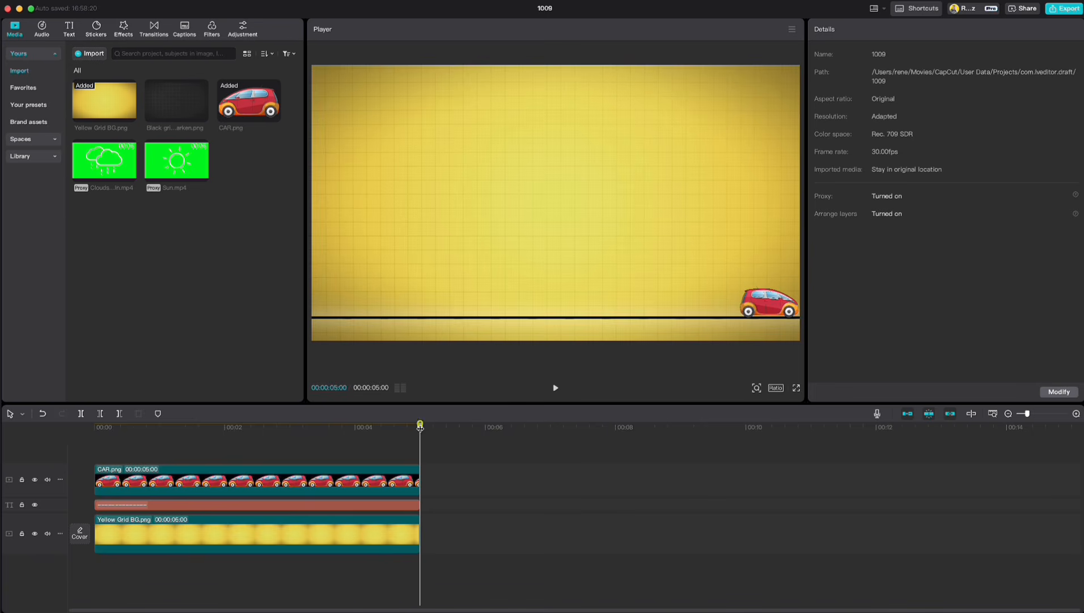
{"action": "left_click_drag", "start_coordinate": [420, 425], "coordinate": [95, 426]}
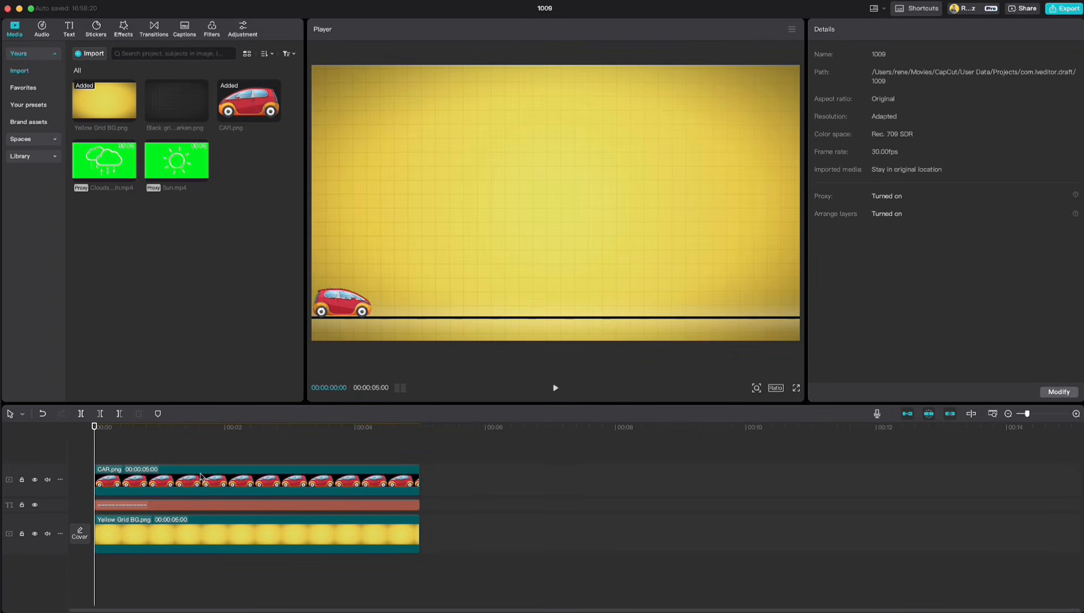
- Open the X position graph in the car clip's keyframe animation and nudge its first keyframe to X -1657
{"action": "left_click", "coordinate": [261, 480]}
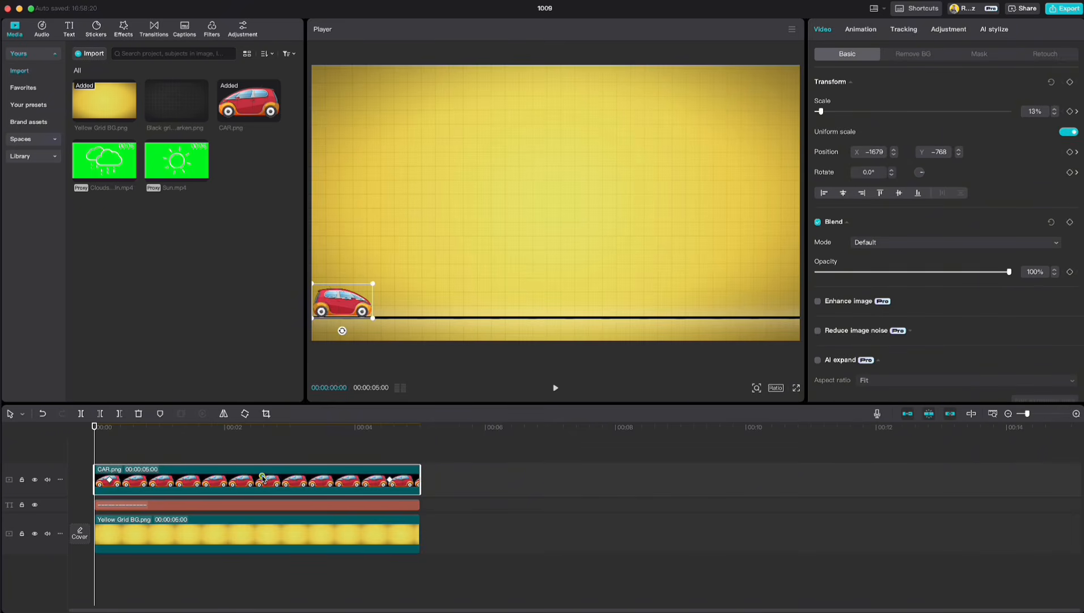
{"action": "right_click", "coordinate": [262, 478]}
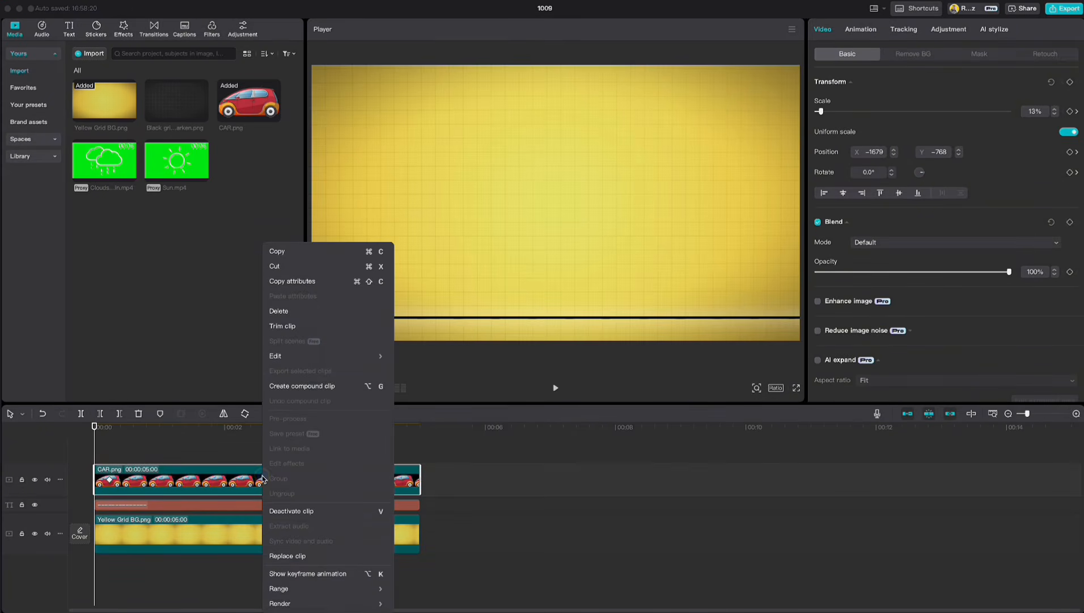
{"action": "left_click", "coordinate": [279, 574]}
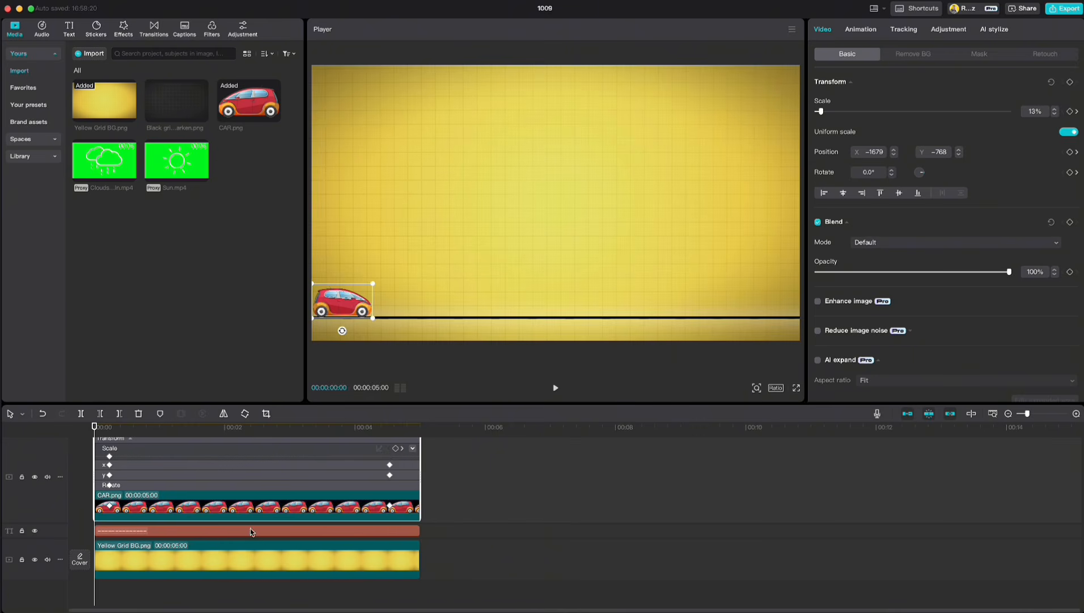
{"action": "left_click", "coordinate": [237, 464]}
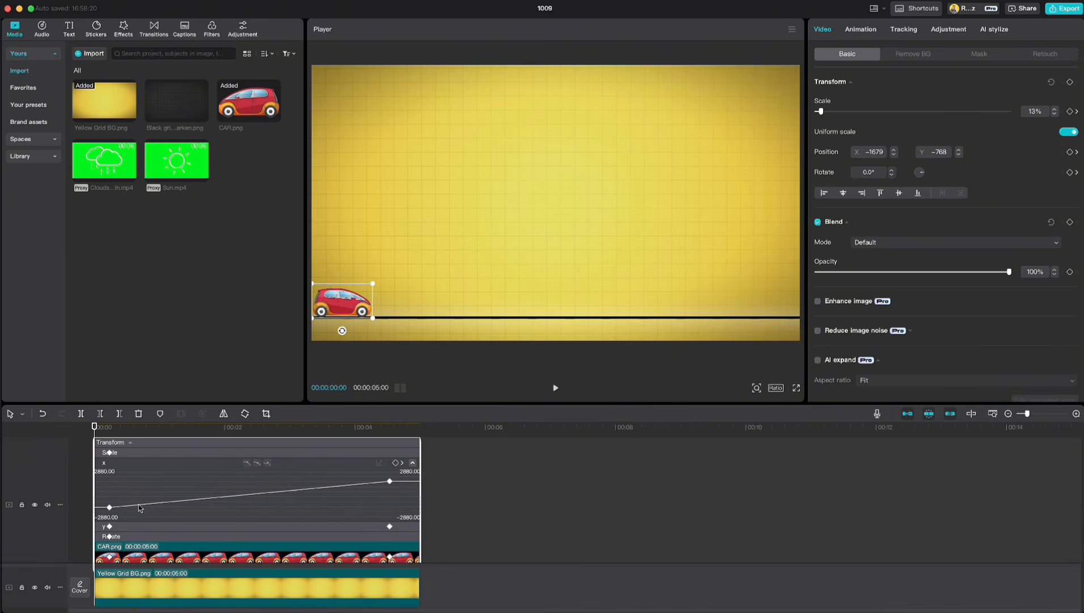
{"action": "left_click_drag", "start_coordinate": [109, 506], "coordinate": [109, 504]}
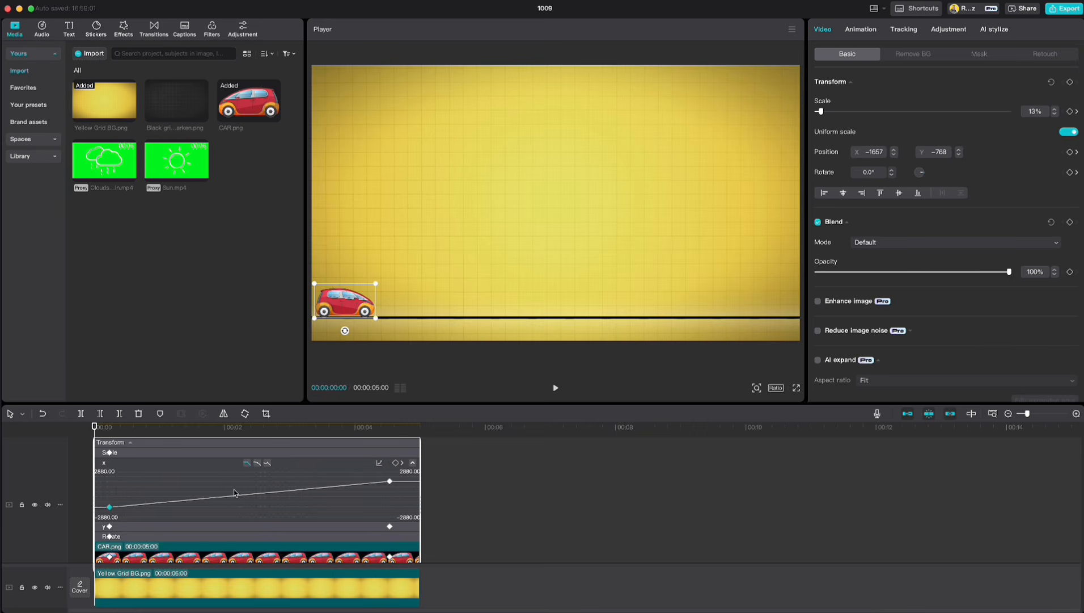
- Smooth the car's X position graph with curve handles at both keyframes, and hide the keyframe animation
{"action": "left_click", "coordinate": [256, 464]}
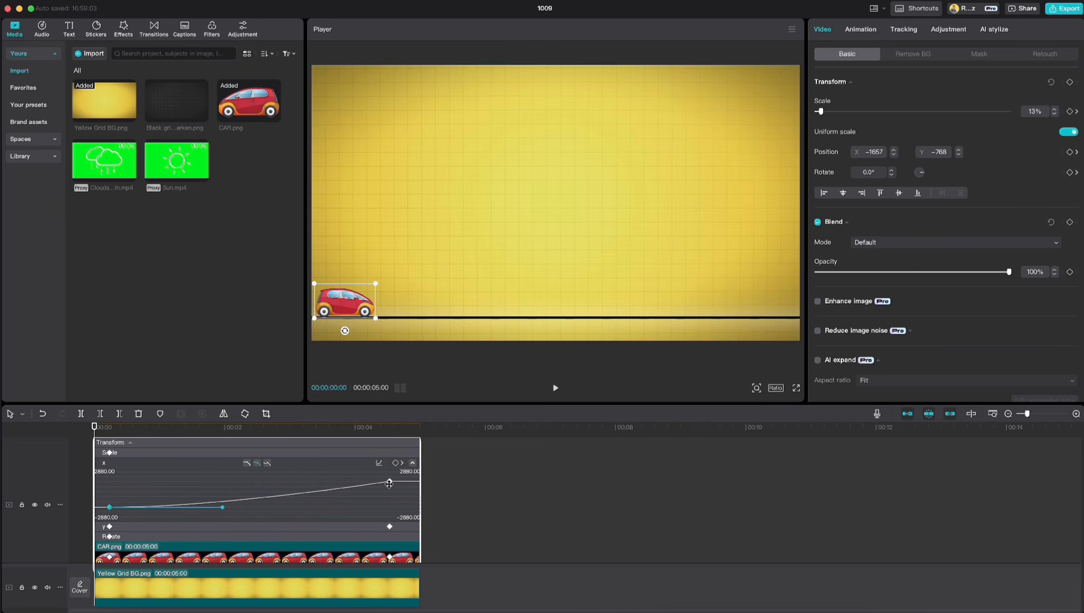
{"action": "left_click", "coordinate": [390, 482]}
{"action": "left_click", "coordinate": [257, 464]}
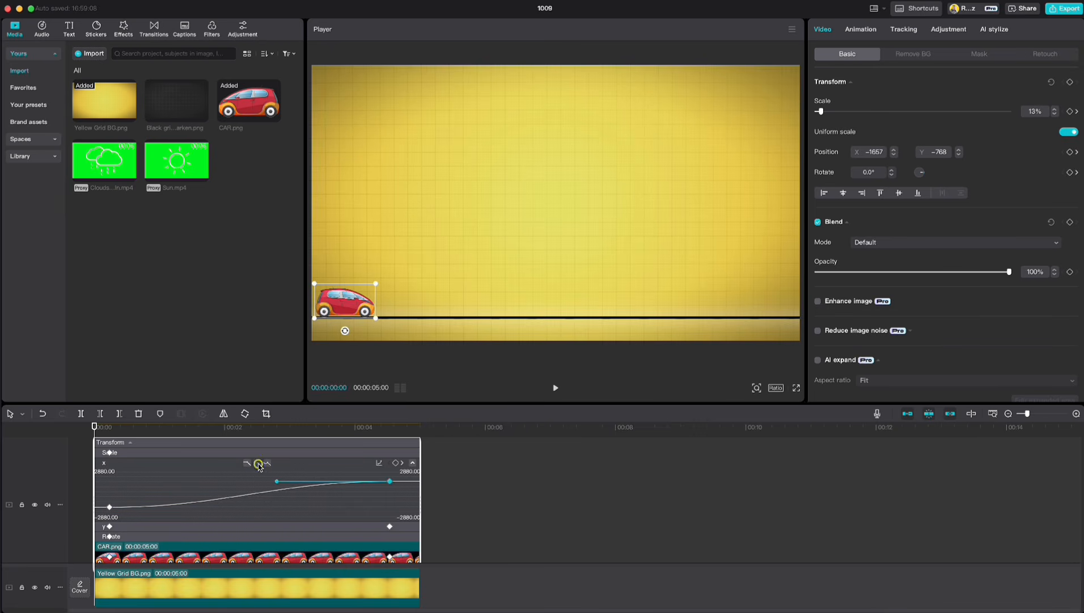
{"action": "right_click", "coordinate": [250, 504]}
{"action": "left_click", "coordinate": [271, 569]}
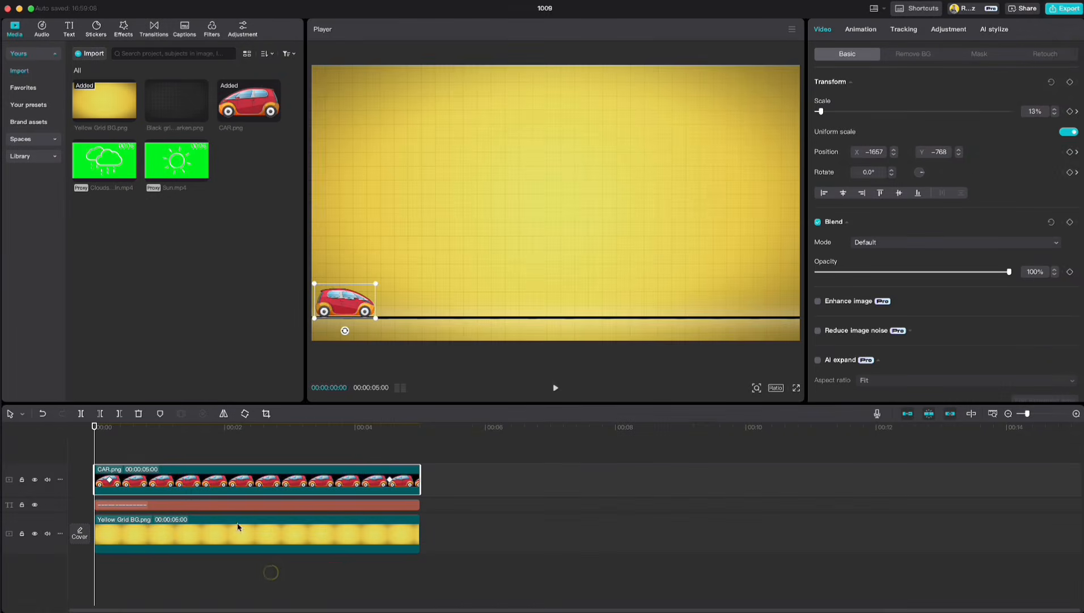
- Play the scene to review the car's motion with the smoothed X curve, and return to the start
{"action": "left_click", "coordinate": [138, 453]}
{"action": "left_click_drag", "start_coordinate": [135, 429], "coordinate": [99, 428]}
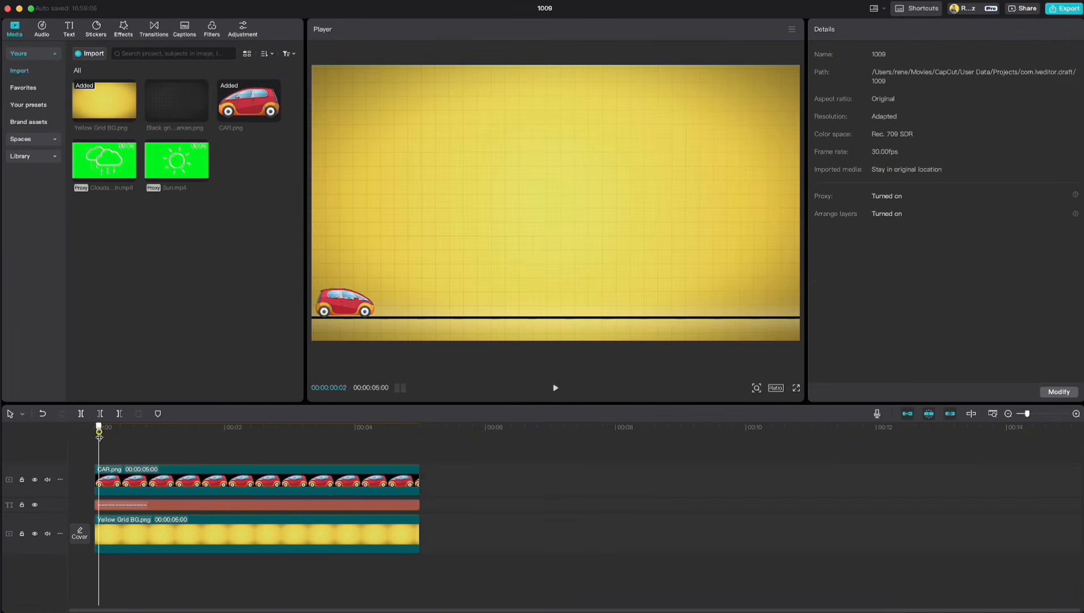
{"action": "key", "text": "space"}
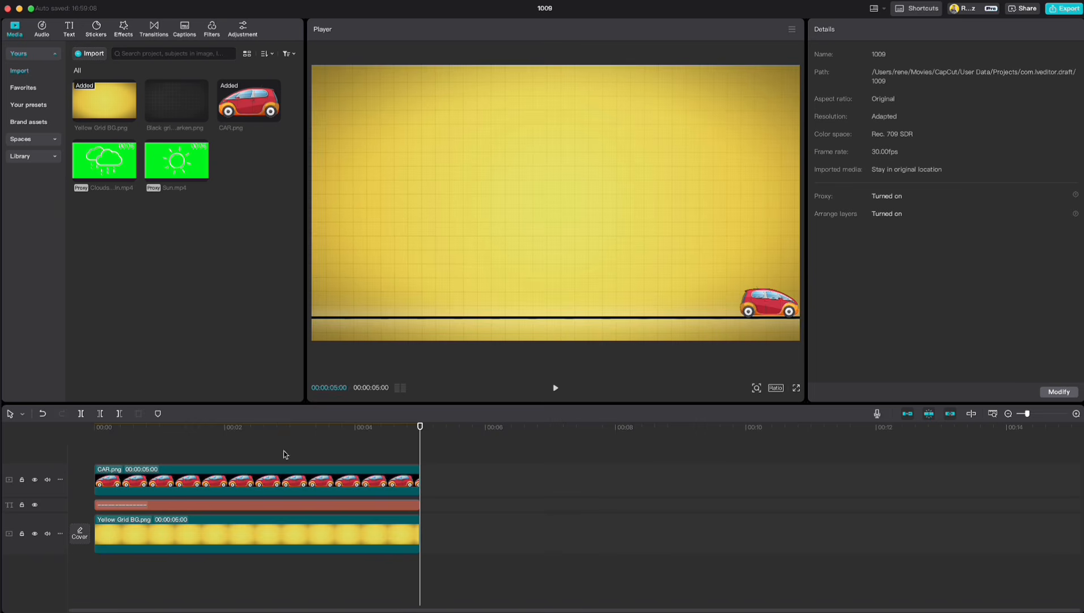
{"action": "left_click_drag", "start_coordinate": [420, 426], "coordinate": [95, 427]}
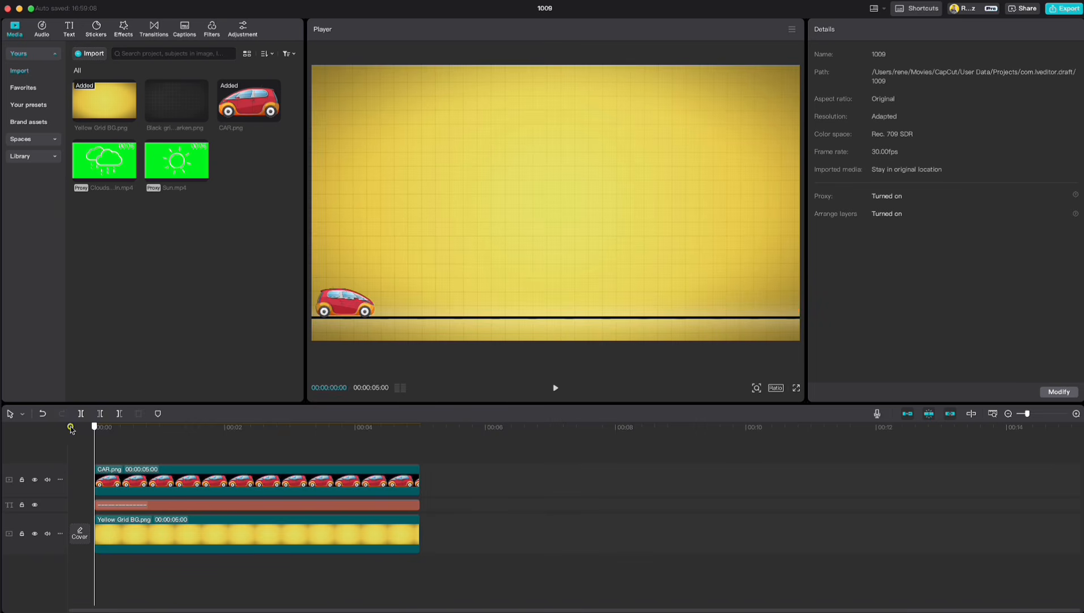
- Show the car clip's keyframe animation again and undo the curve smoothing at both X position keyframes
{"action": "right_click", "coordinate": [152, 480]}
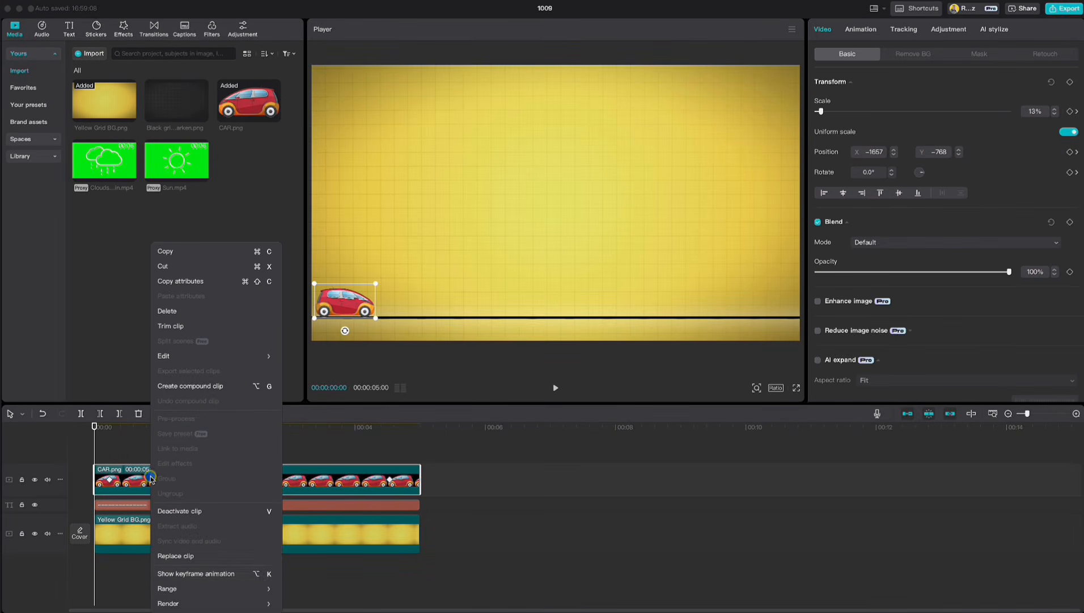
{"action": "left_click", "coordinate": [163, 573]}
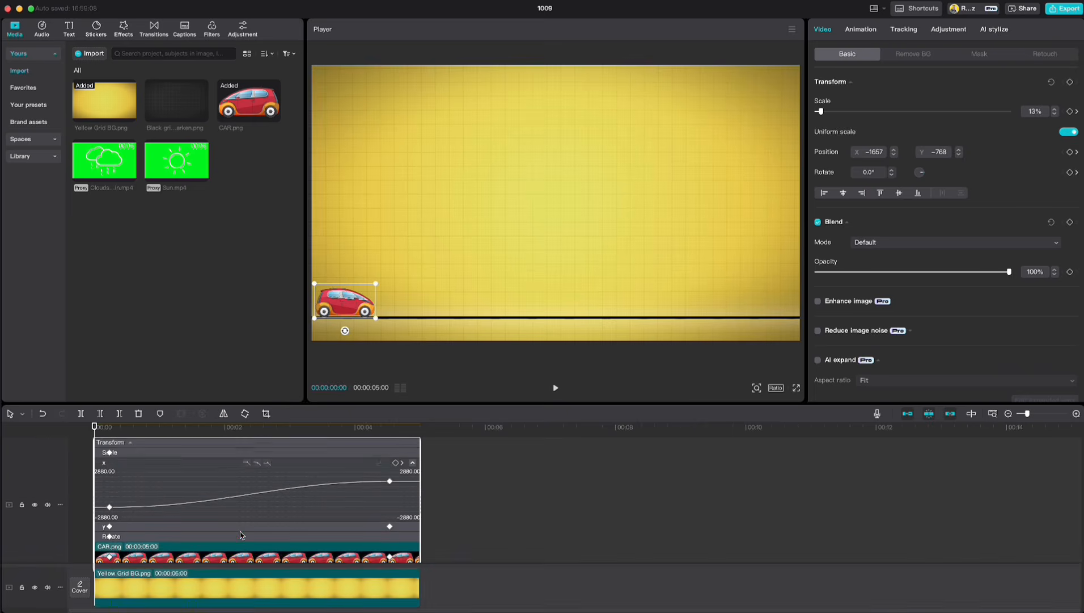
{"action": "left_click", "coordinate": [43, 413]}
{"action": "left_click", "coordinate": [42, 414]}
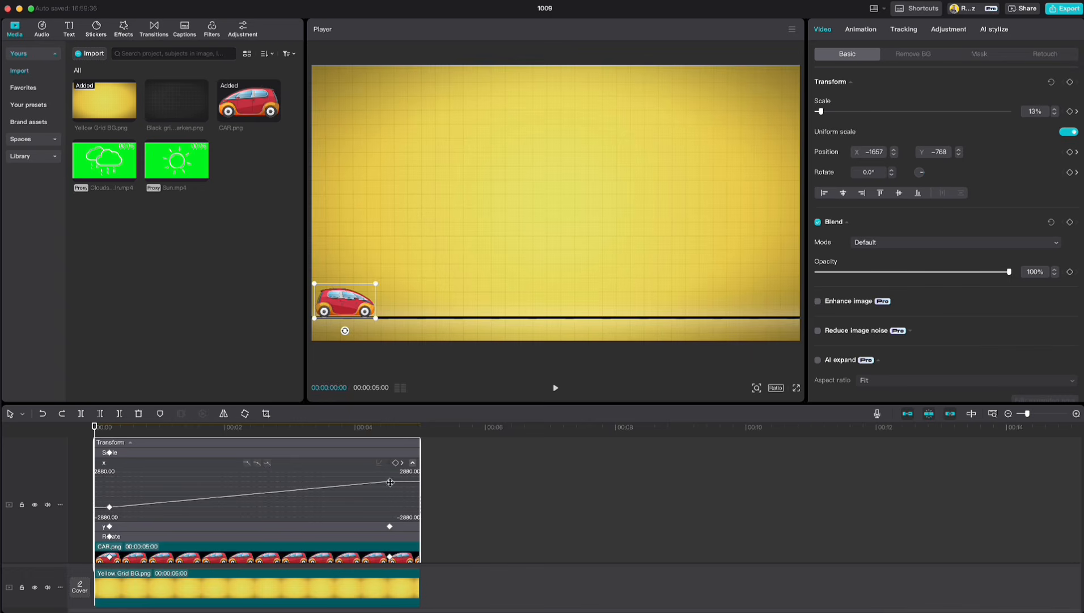
- Apply the Cubic Out graph preset to the car's X position and hide the keyframe animation
{"action": "left_click", "coordinate": [379, 463]}
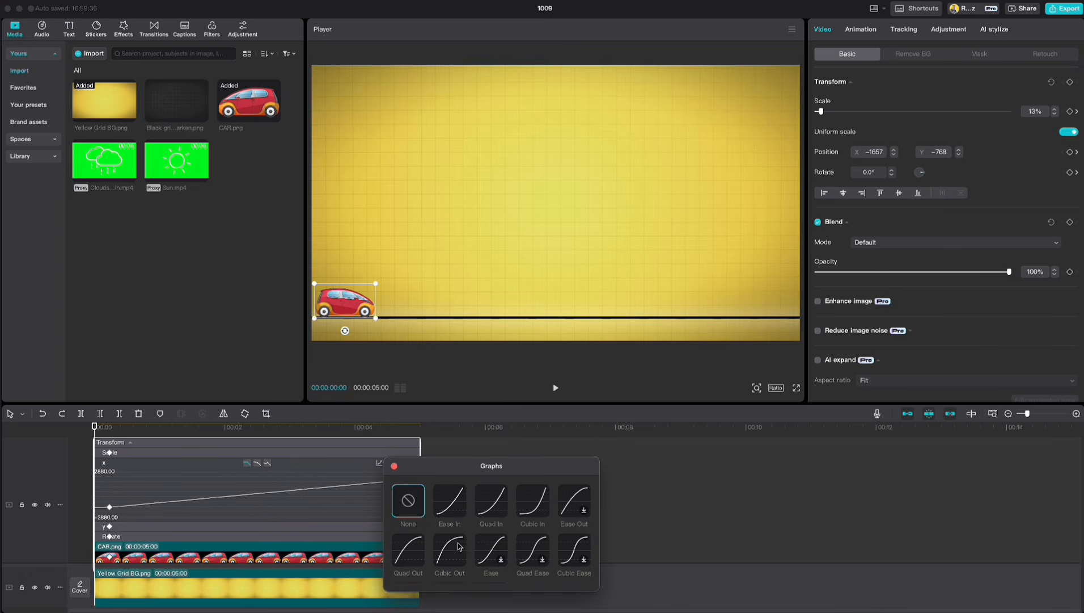
{"action": "left_click", "coordinate": [452, 559]}
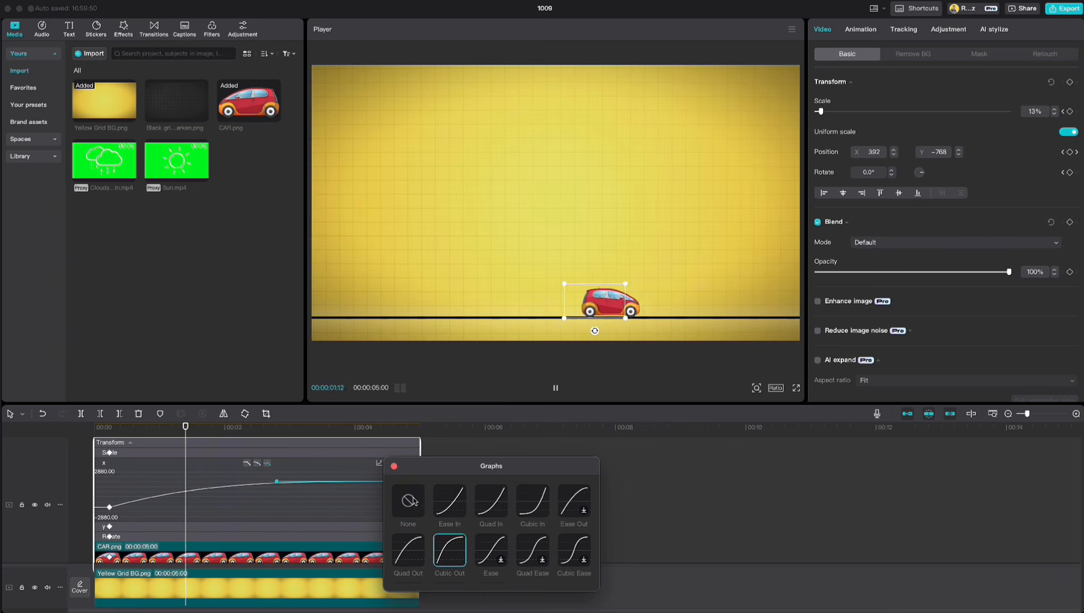
{"action": "left_click", "coordinate": [395, 466]}
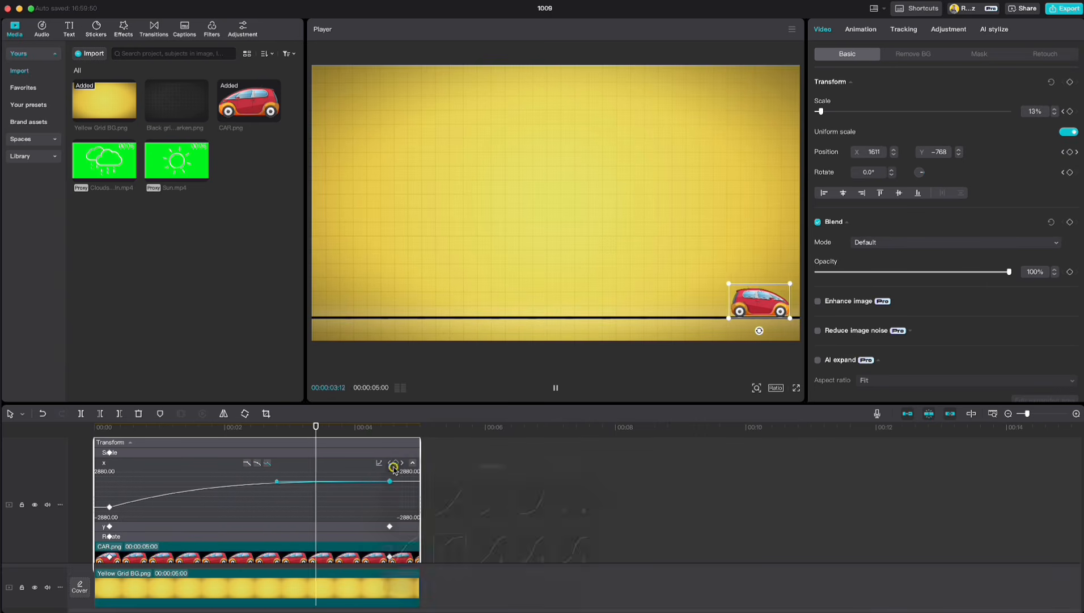
{"action": "right_click", "coordinate": [307, 509]}
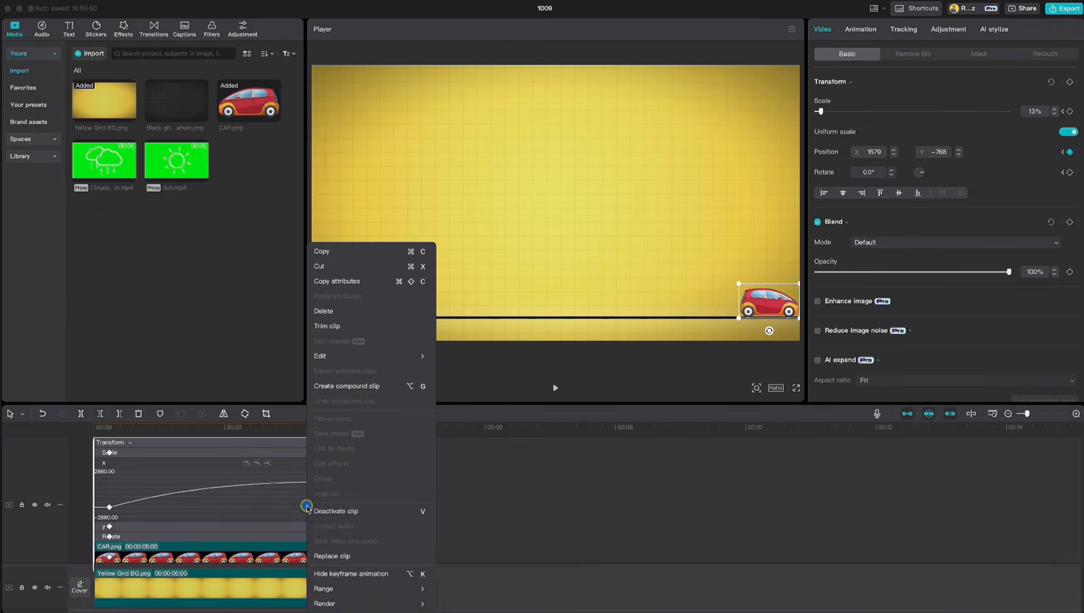
{"action": "left_click", "coordinate": [321, 573]}
- Play the scene from the start to review the Cubic Out car motion, and stop near the end
{"action": "left_click", "coordinate": [120, 440]}
{"action": "left_click_drag", "start_coordinate": [121, 431], "coordinate": [82, 428]}
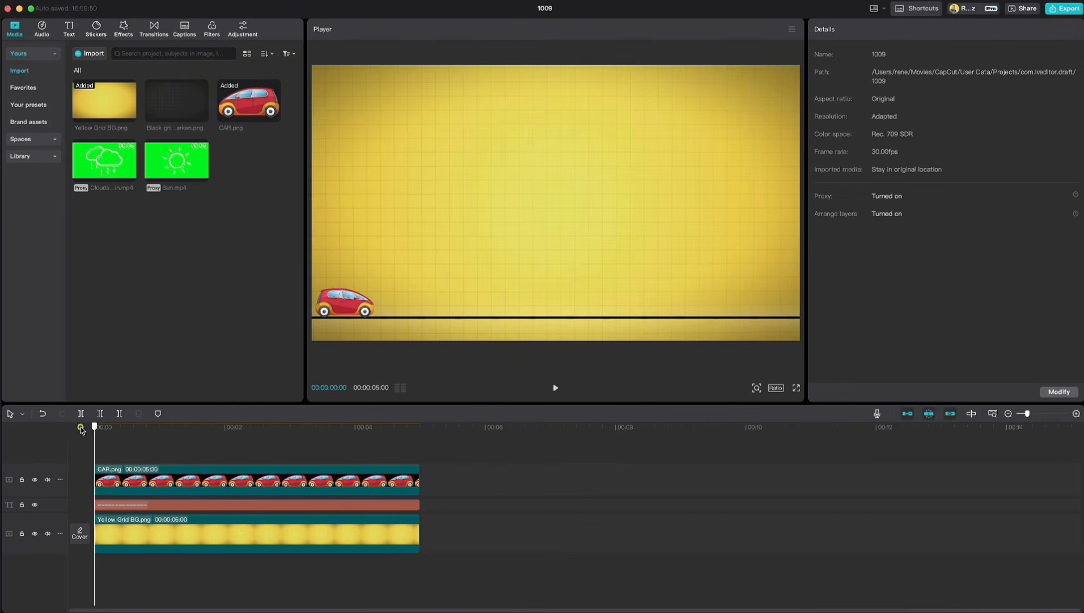
{"action": "key", "text": "space"}
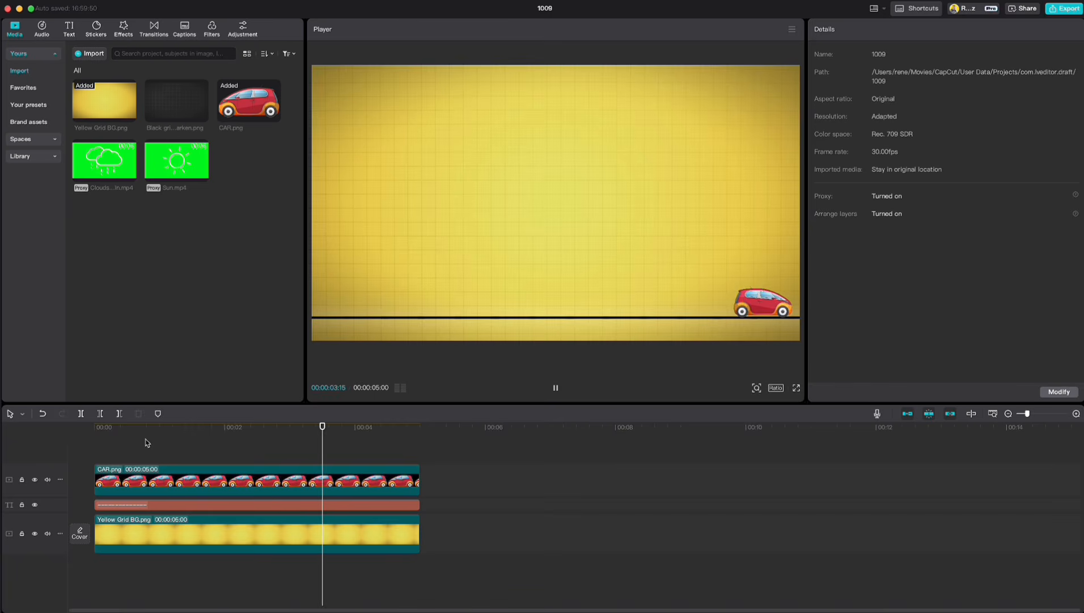
{"action": "key", "text": "space"}
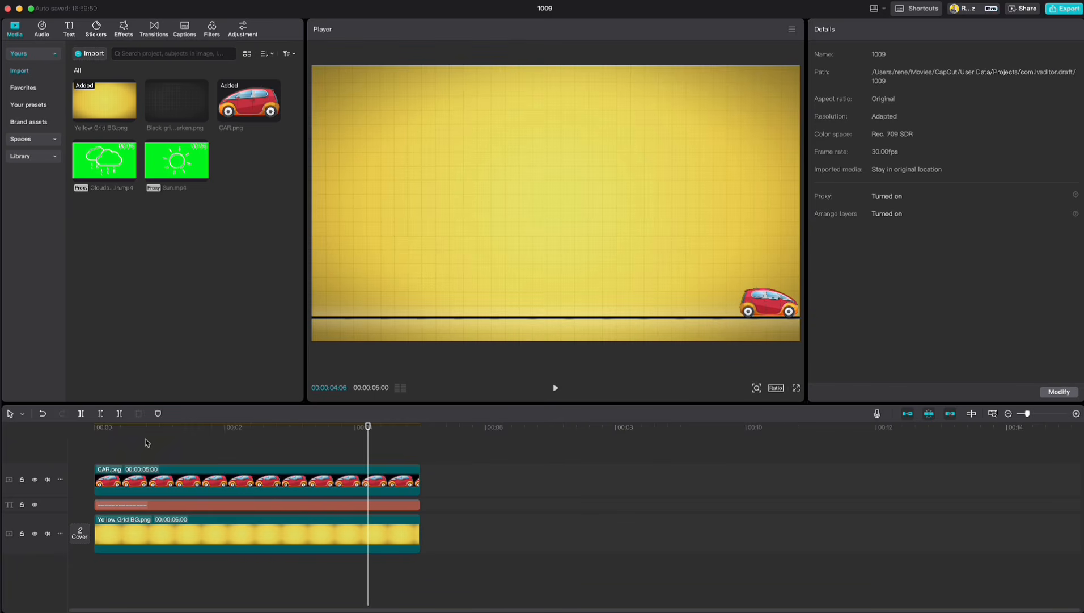
- Show the car clip's keyframe animation again and undo the Cubic Out graph preset
{"action": "right_click", "coordinate": [253, 481]}
{"action": "left_click", "coordinate": [271, 574]}
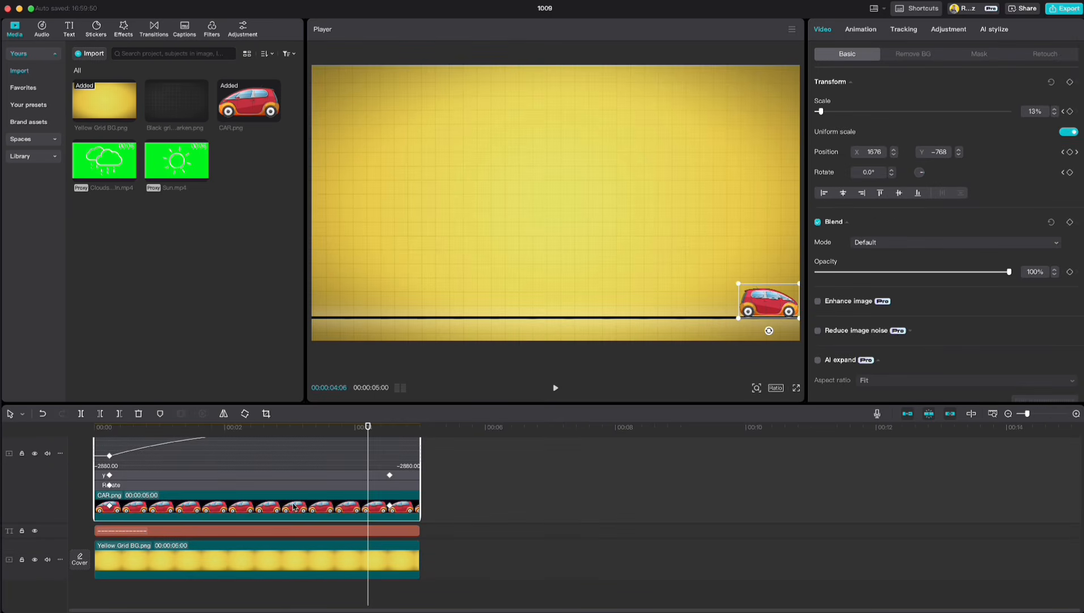
{"action": "left_click", "coordinate": [42, 413]}
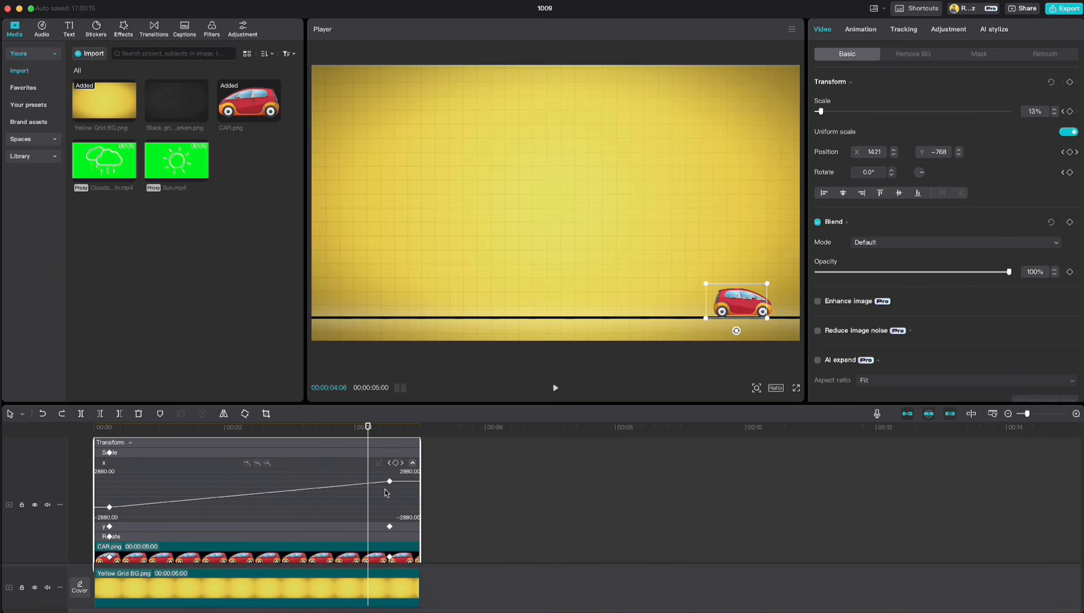
- Apply the Cubic In graph preset to the car's X position and hide the keyframe animation
{"action": "left_click", "coordinate": [380, 464]}
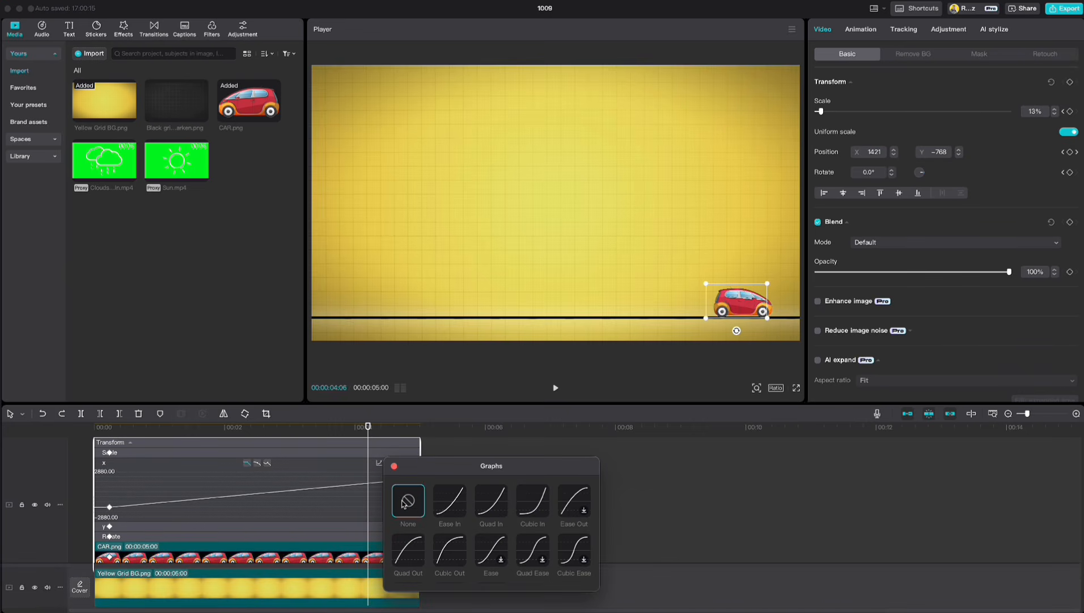
{"action": "left_click", "coordinate": [530, 506]}
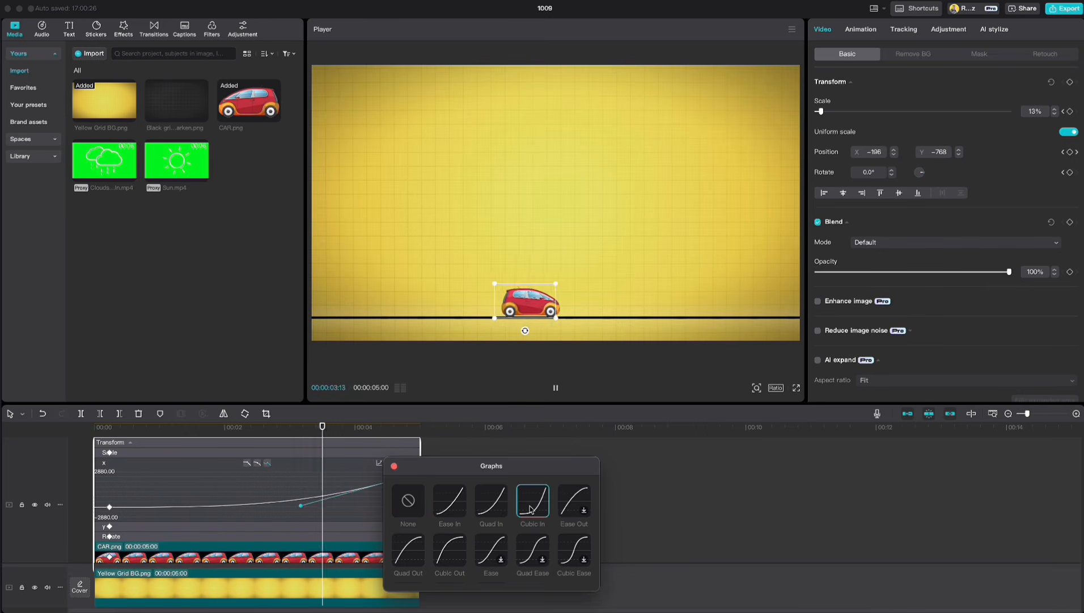
{"action": "left_click", "coordinate": [394, 466]}
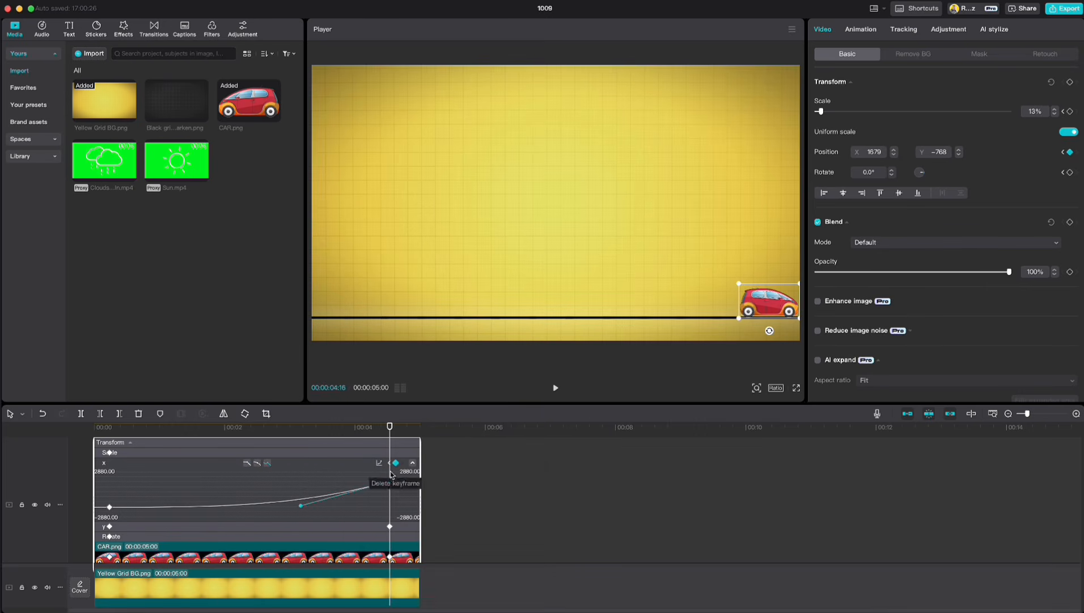
{"action": "right_click", "coordinate": [332, 510]}
{"action": "left_click", "coordinate": [377, 573]}
- Play the scene from the start to review the Cubic In car motion, and select the car clip
{"action": "left_click_drag", "start_coordinate": [239, 458], "coordinate": [57, 454]}
{"action": "key", "text": "space"}
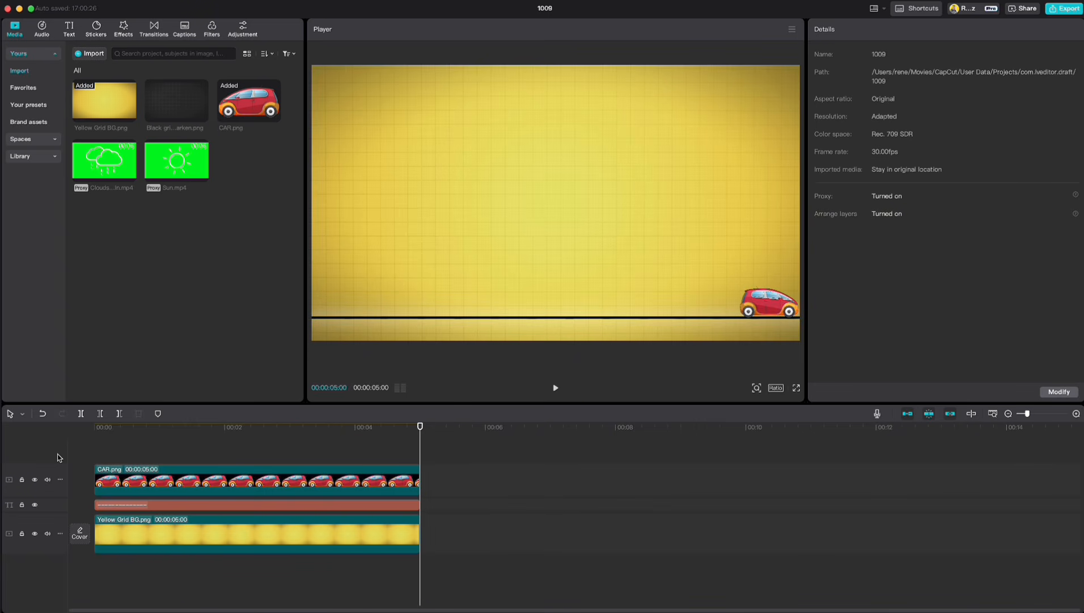
{"action": "left_click", "coordinate": [114, 478]}
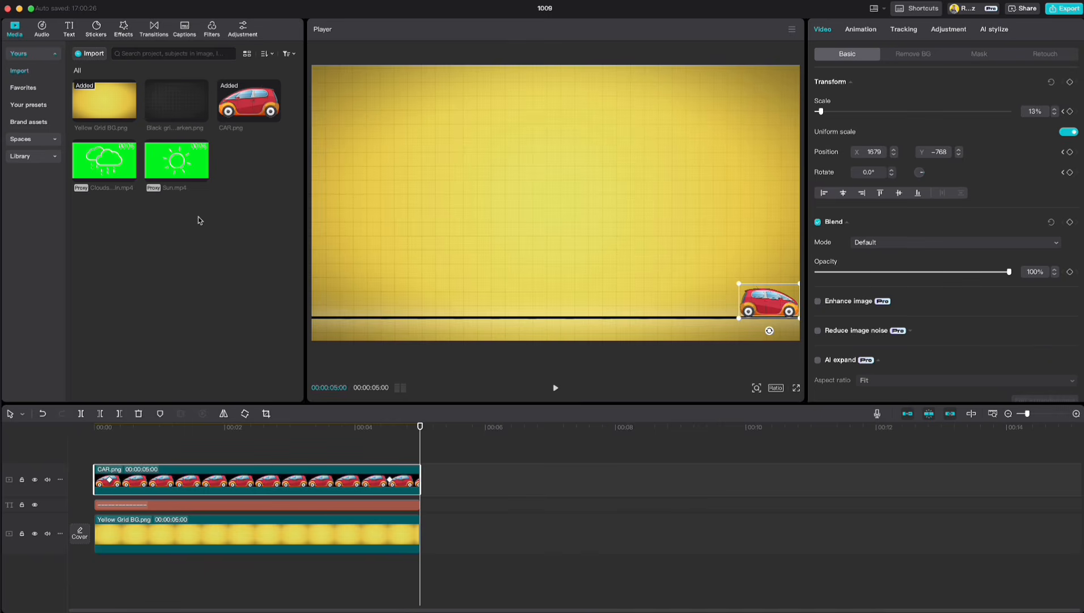
- Append Black grid BG darken.png after the yellow background, extend it to 00:00:08:03, and place Clouds with Rain.mp4 above its start
{"action": "left_click", "coordinate": [202, 116]}
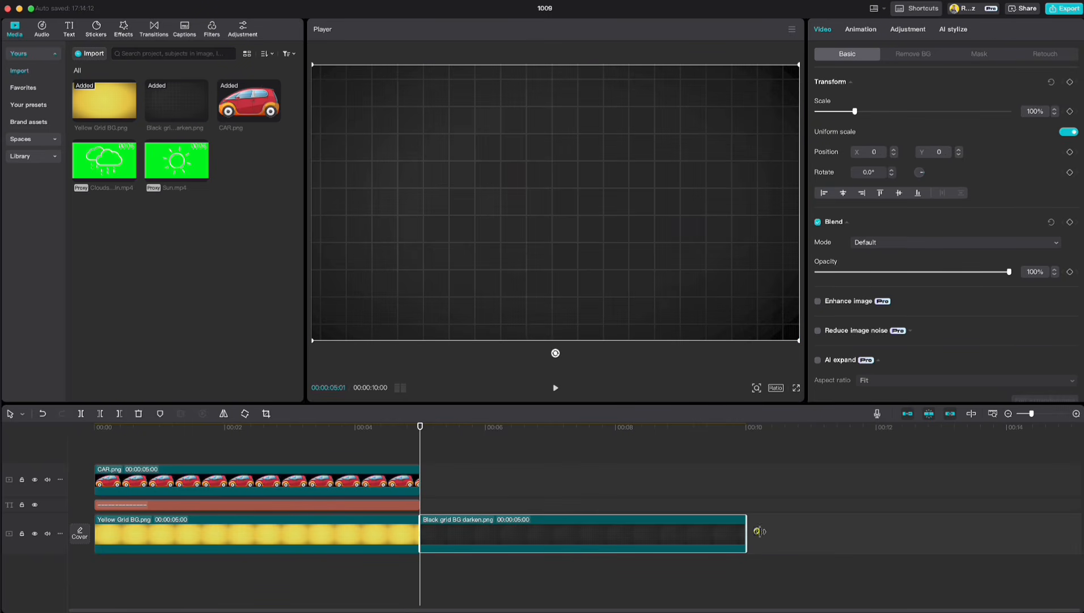
{"action": "left_click_drag", "start_coordinate": [746, 532], "coordinate": [948, 533]}
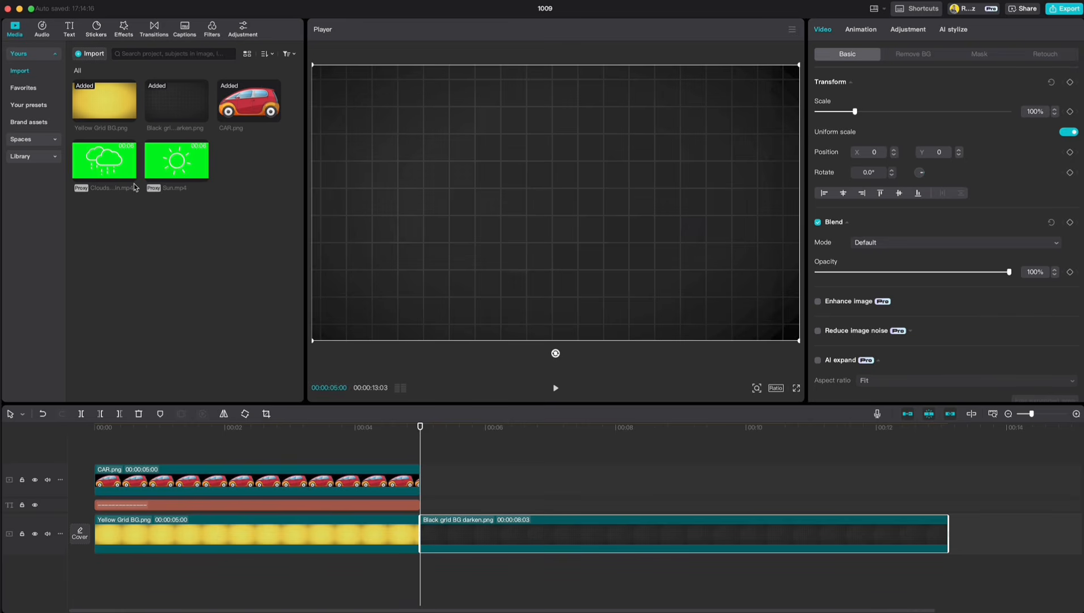
{"action": "left_click_drag", "start_coordinate": [125, 173], "coordinate": [423, 504]}
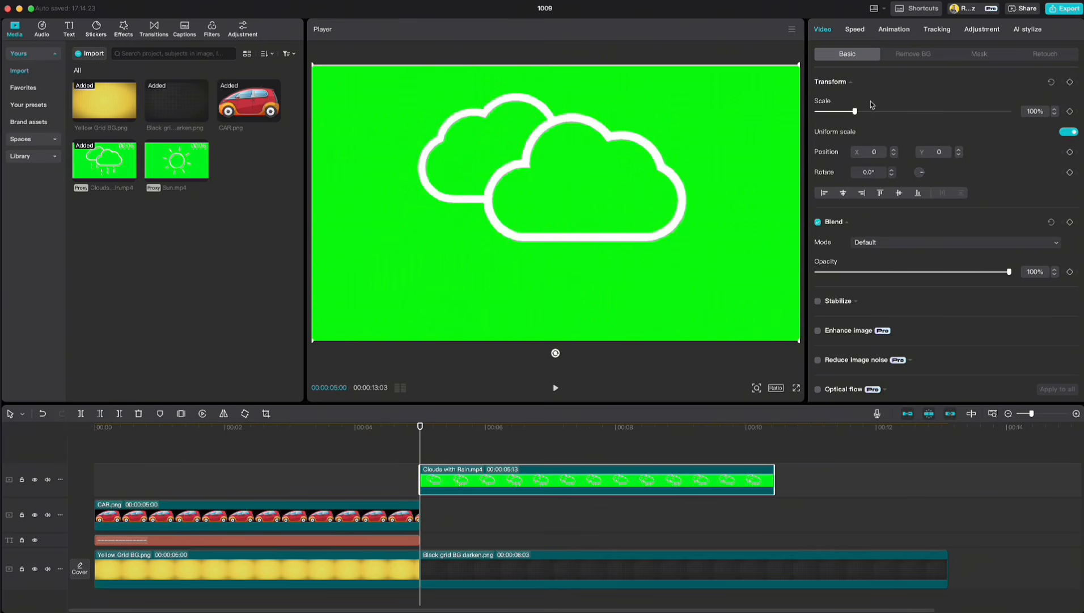
- Chroma key the green out of the clouds clip with intensity 52 and shadow 36, and shrink it to about 38% at X 0, Y 456
{"action": "left_click", "coordinate": [908, 55]}
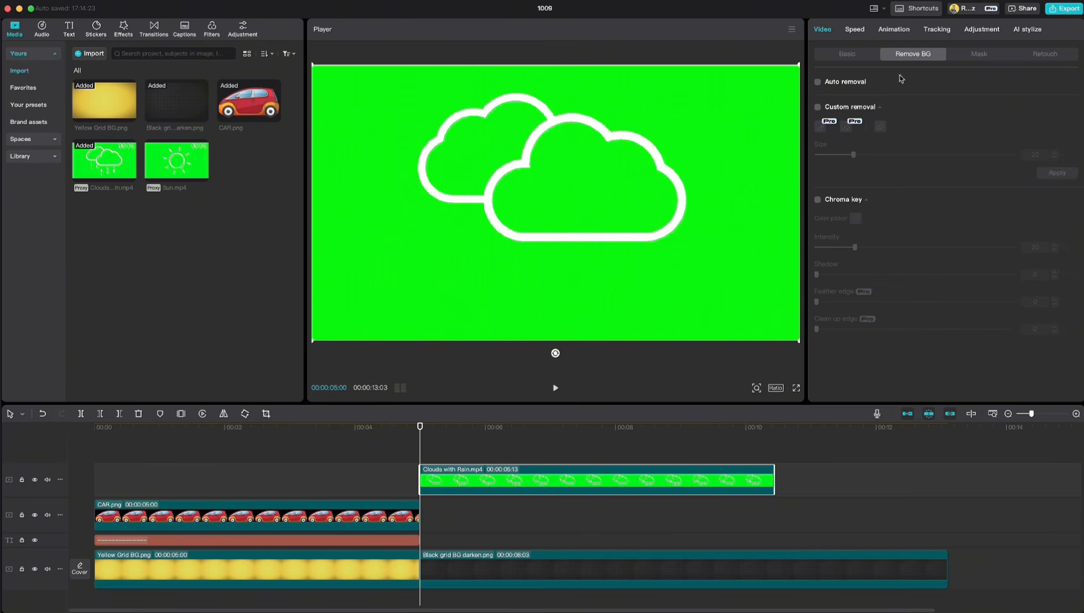
{"action": "left_click", "coordinate": [818, 200]}
{"action": "left_click_drag", "start_coordinate": [780, 224], "coordinate": [744, 224]}
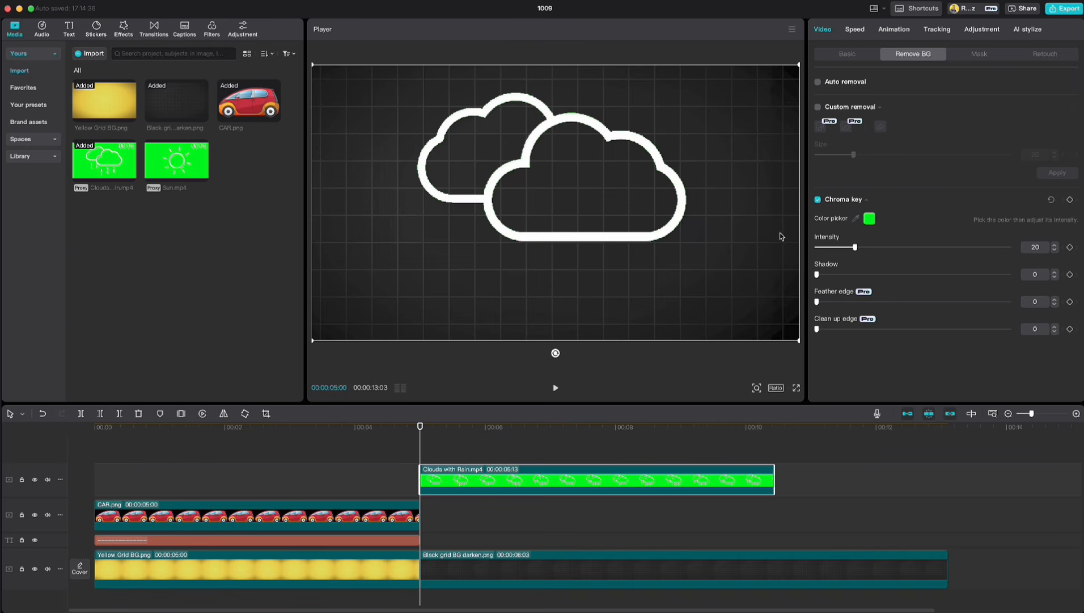
{"action": "left_click_drag", "start_coordinate": [856, 248], "coordinate": [917, 253]}
{"action": "left_click_drag", "start_coordinate": [817, 275], "coordinate": [880, 276]}
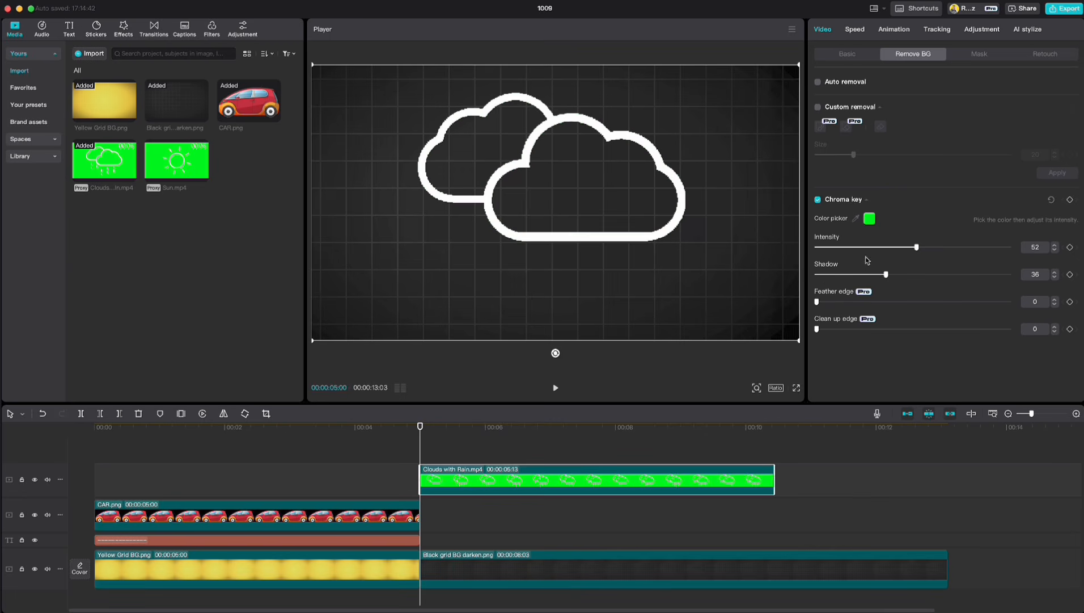
{"action": "left_click_drag", "start_coordinate": [796, 70], "coordinate": [588, 161]}
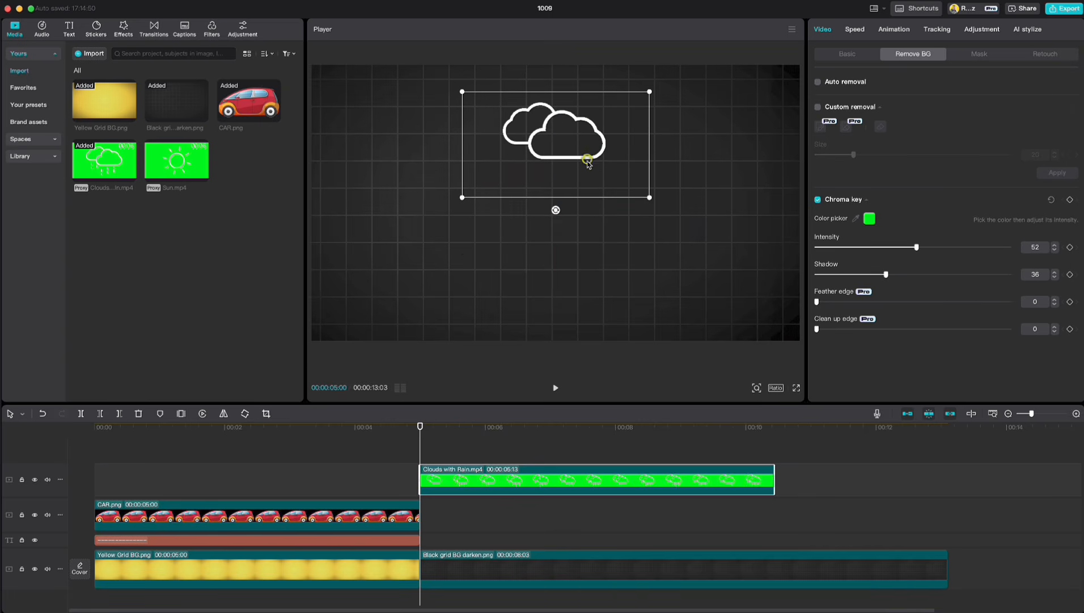
- Place Sun.mp4 on a new track above the clouds clip, starting at 00:00:06:10
{"action": "left_click", "coordinate": [450, 449]}
{"action": "left_click_drag", "start_coordinate": [420, 437], "coordinate": [507, 438]}
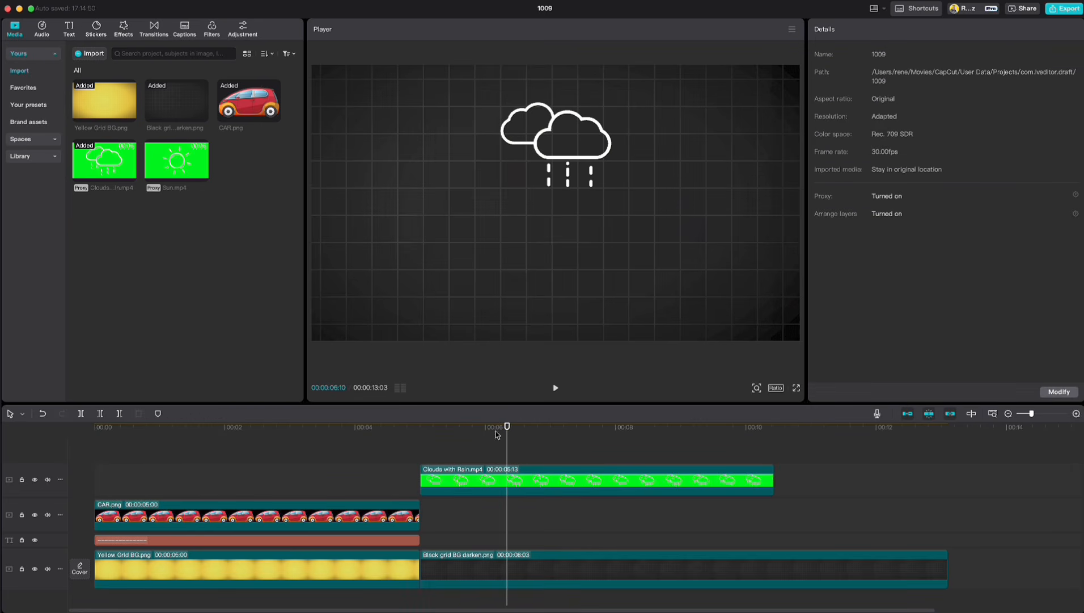
{"action": "left_click_drag", "start_coordinate": [182, 173], "coordinate": [508, 449]}
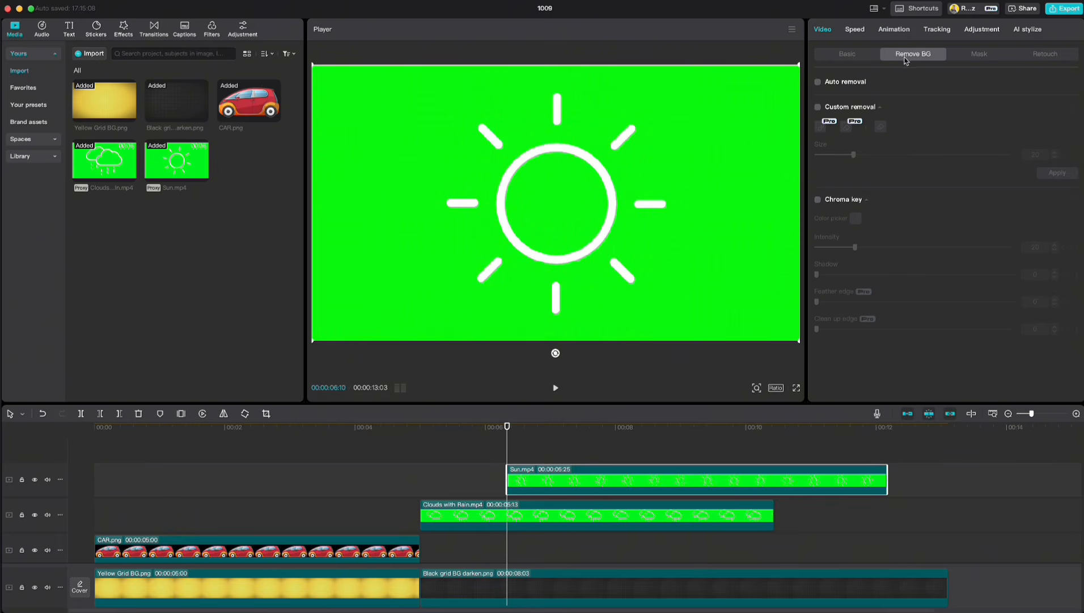
- Chroma key the green out of the sun clip with intensity 47 and shadow 29, and shrink it to about 46%
{"action": "left_click", "coordinate": [819, 199]}
{"action": "left_click", "coordinate": [856, 218]}
{"action": "left_click", "coordinate": [754, 235]}
{"action": "left_click_drag", "start_coordinate": [855, 247], "coordinate": [908, 247]}
{"action": "left_click_drag", "start_coordinate": [817, 274], "coordinate": [874, 274]}
{"action": "left_click_drag", "start_coordinate": [798, 70], "coordinate": [567, 222]}
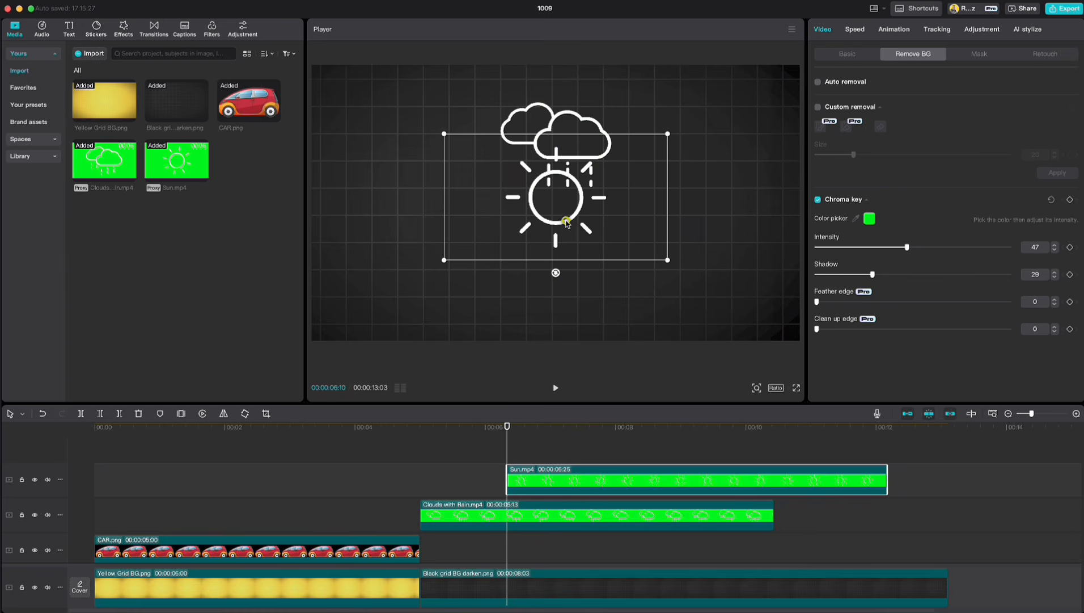
- Keyframe the sun's position from X 2351, Y 586 outside the frame at 00:00:06:10 to X 0, Y 586 at 00:00:08:17
{"action": "left_click", "coordinate": [846, 55]}
{"action": "left_click_drag", "start_coordinate": [544, 223], "coordinate": [828, 135]}
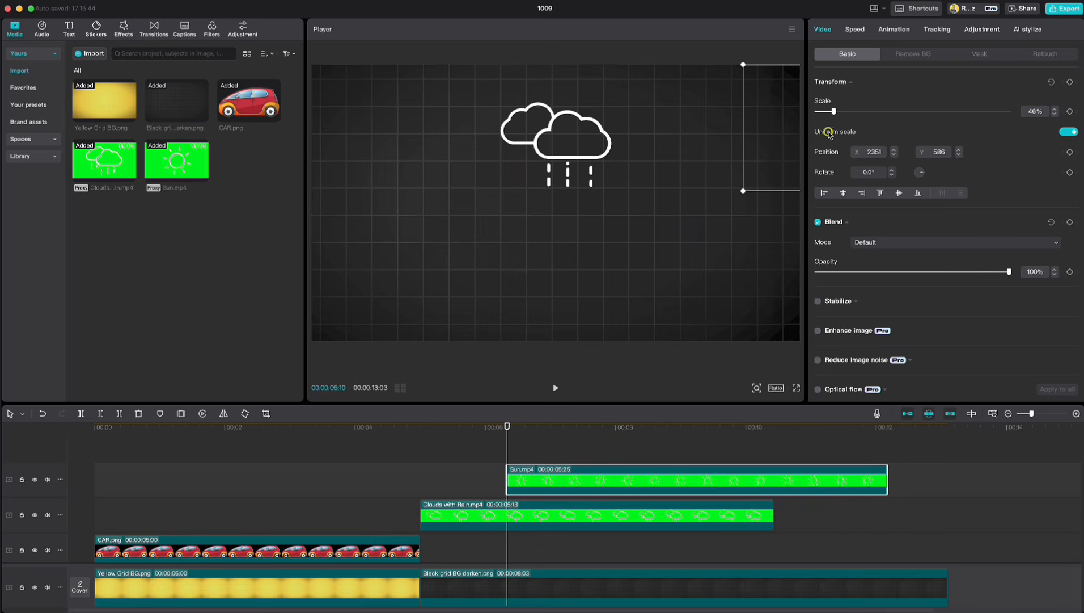
{"action": "left_click", "coordinate": [1071, 82]}
{"action": "left_click_drag", "start_coordinate": [506, 427], "coordinate": [653, 425]}
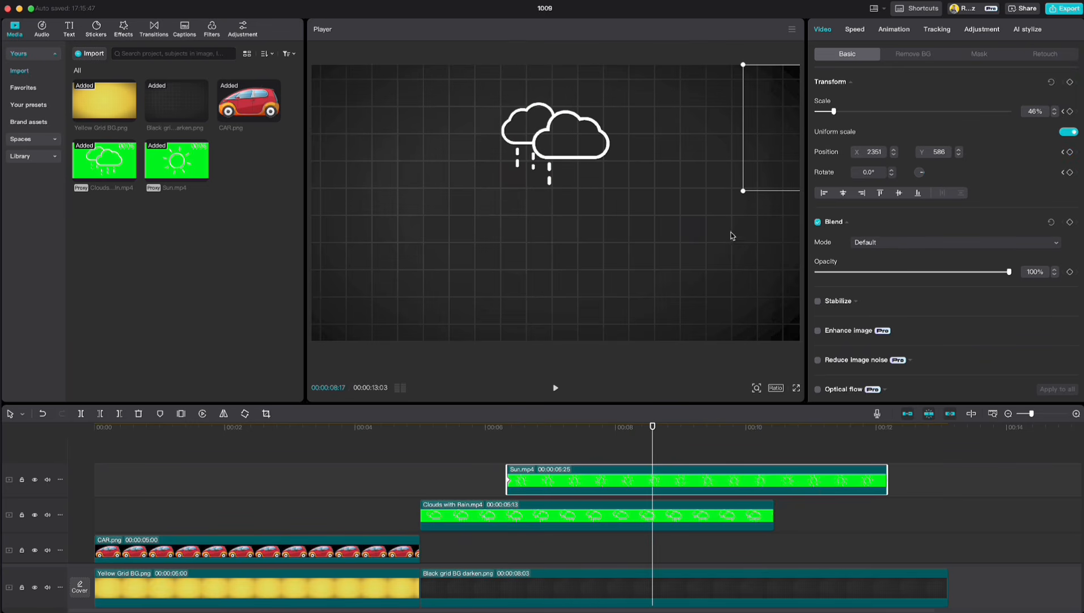
{"action": "left_click_drag", "start_coordinate": [768, 140], "coordinate": [466, 137]}
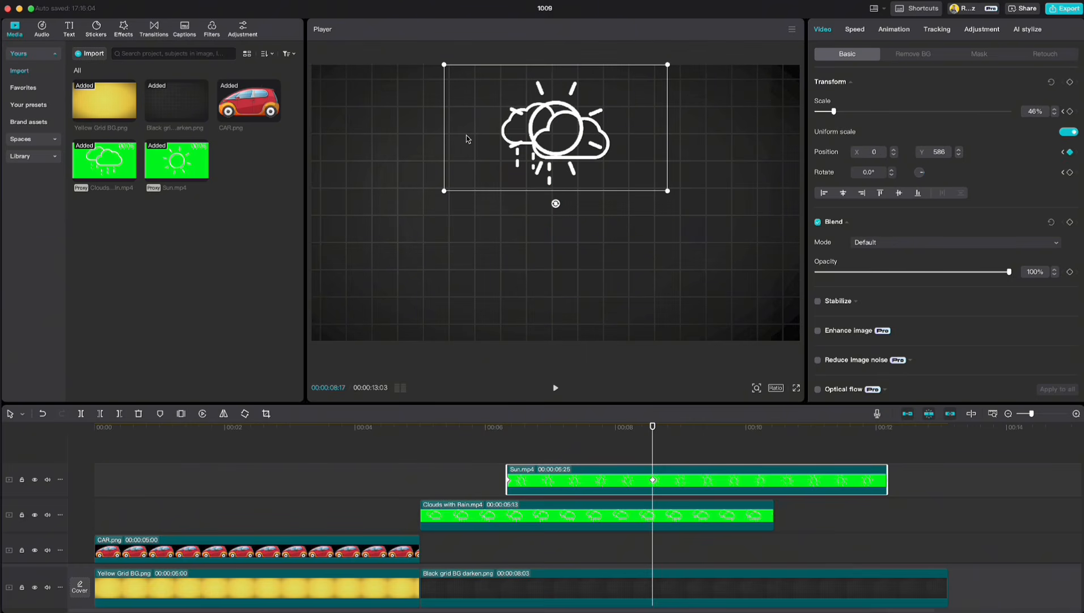
- Keyframe the clouds clip's opacity from 100% at 00:00:07:23 to 0% at 00:00:08:18
{"action": "left_click_drag", "start_coordinate": [645, 442], "coordinate": [600, 444]}
{"action": "left_click", "coordinate": [509, 480]}
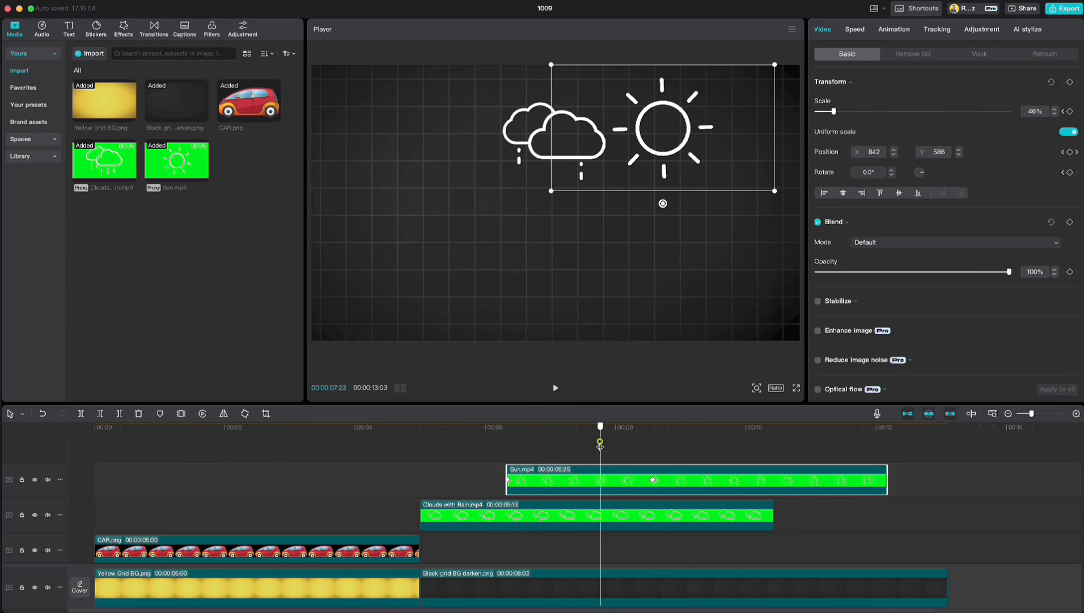
{"action": "left_click", "coordinate": [616, 520]}
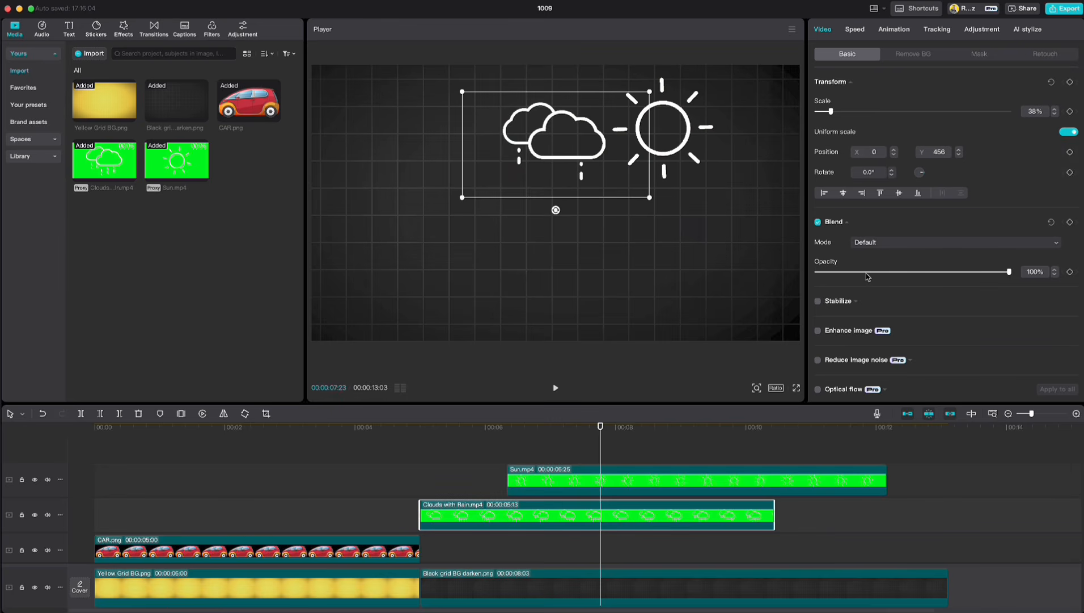
{"action": "left_click", "coordinate": [1070, 273]}
{"action": "left_click_drag", "start_coordinate": [601, 429], "coordinate": [656, 435]}
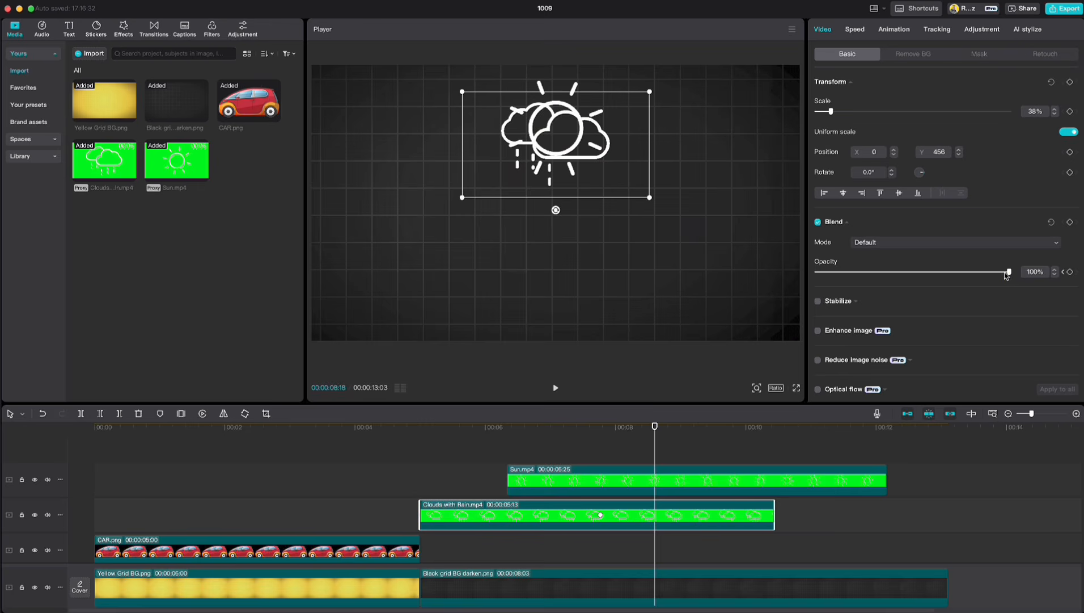
{"action": "left_click_drag", "start_coordinate": [1006, 274], "coordinate": [809, 291]}
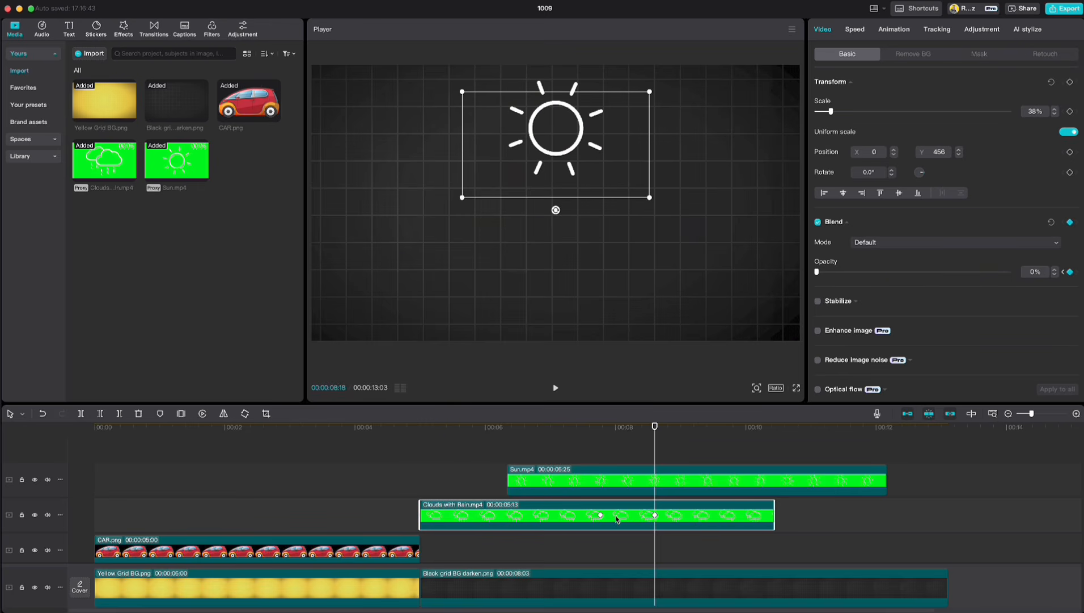
- Play the black grid scene from its start to review the sun replacing the clouds, and stop playback
{"action": "left_click", "coordinate": [586, 460]}
{"action": "left_click_drag", "start_coordinate": [580, 429], "coordinate": [420, 445]}
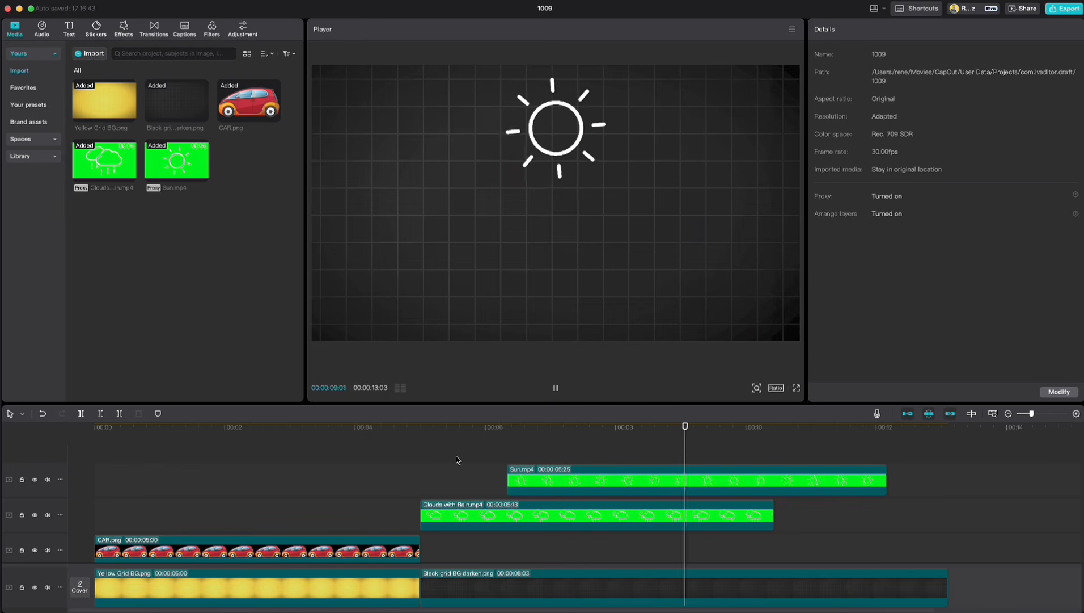
{"action": "key", "text": "space"}
- Show the sun clip's keyframe animation and expand the graph of its X position
{"action": "left_click_drag", "start_coordinate": [756, 434], "coordinate": [594, 436]}
{"action": "left_click", "coordinate": [666, 481]}
{"action": "left_click", "coordinate": [606, 478]}
{"action": "right_click", "coordinate": [606, 478]}
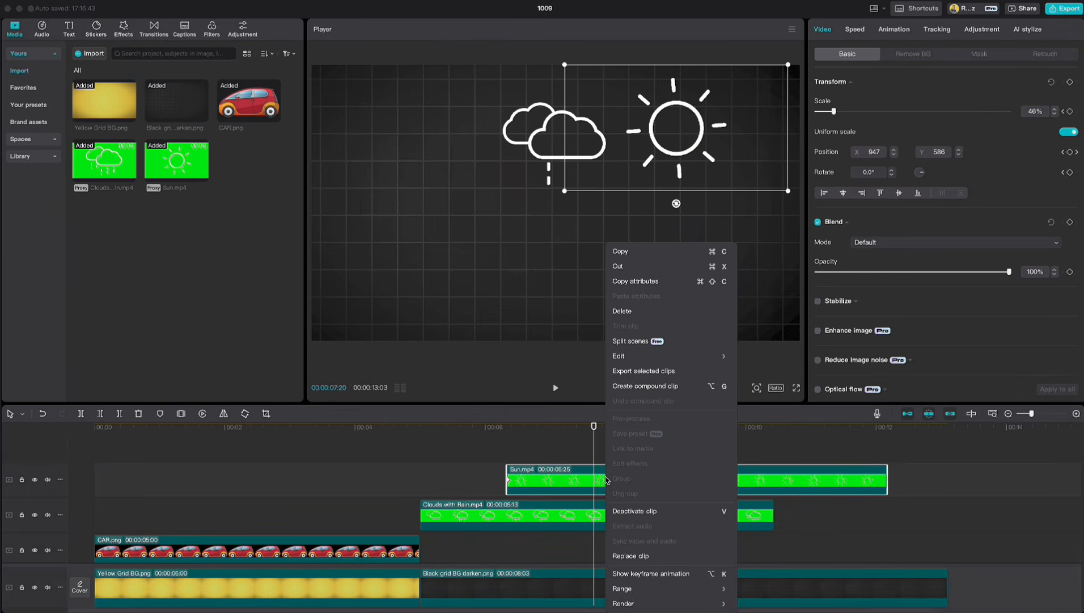
{"action": "left_click", "coordinate": [623, 574]}
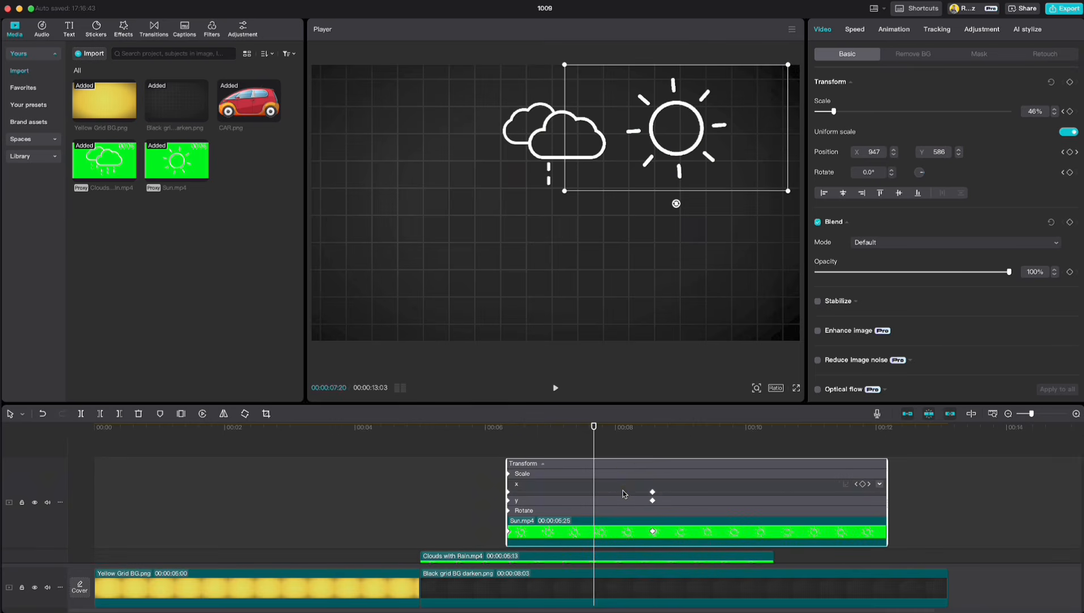
{"action": "left_click", "coordinate": [624, 484]}
{"action": "scroll", "coordinate": [624, 485], "scroll_direction": "up", "scroll_amount": 2}
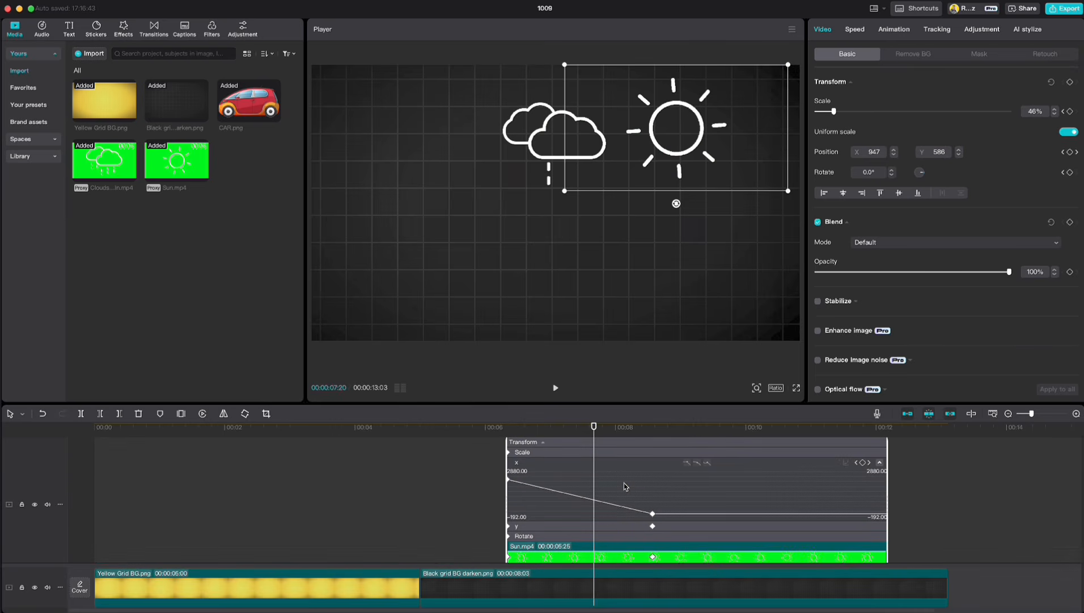
- Apply the Cubic Out graph preset to the sun's second X position keyframe and hide the keyframe animation
{"action": "left_click", "coordinate": [653, 513]}
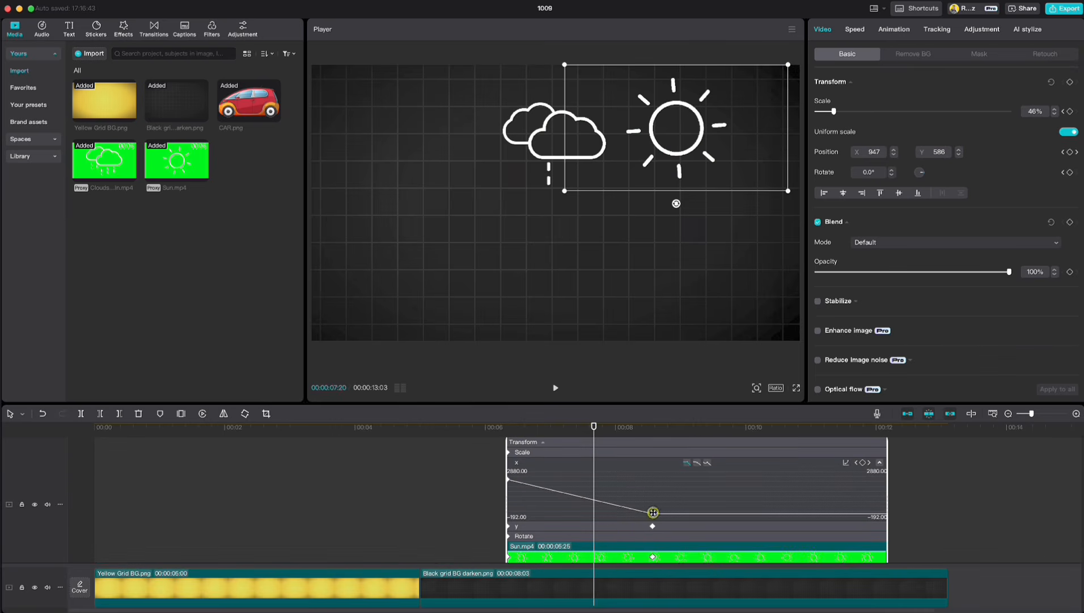
{"action": "left_click", "coordinate": [846, 463]}
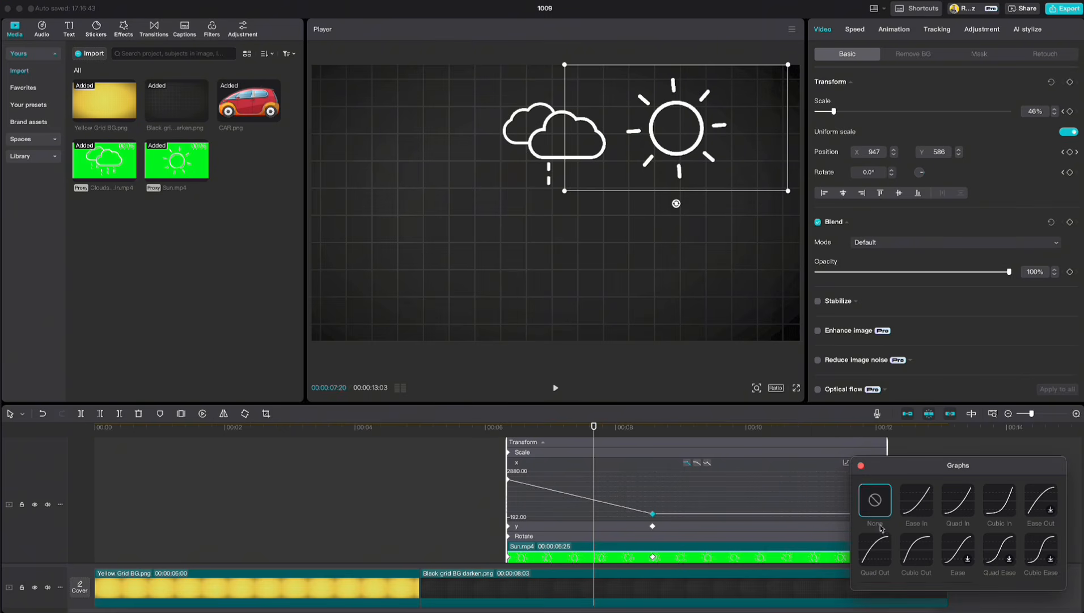
{"action": "left_click", "coordinate": [918, 551]}
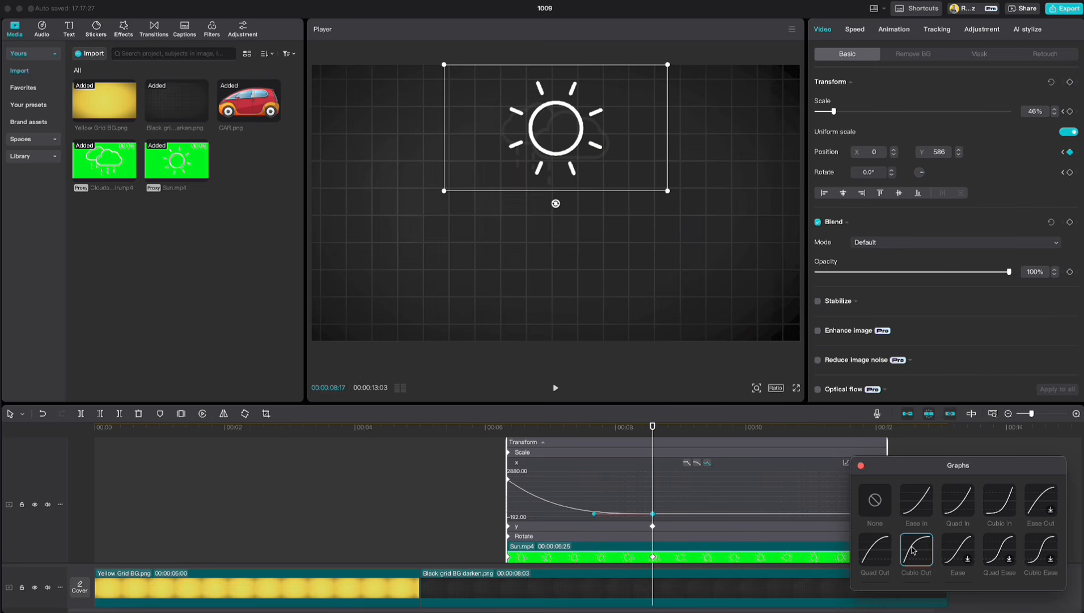
{"action": "left_click", "coordinate": [862, 467]}
{"action": "right_click", "coordinate": [767, 498]}
{"action": "left_click", "coordinate": [784, 574]}
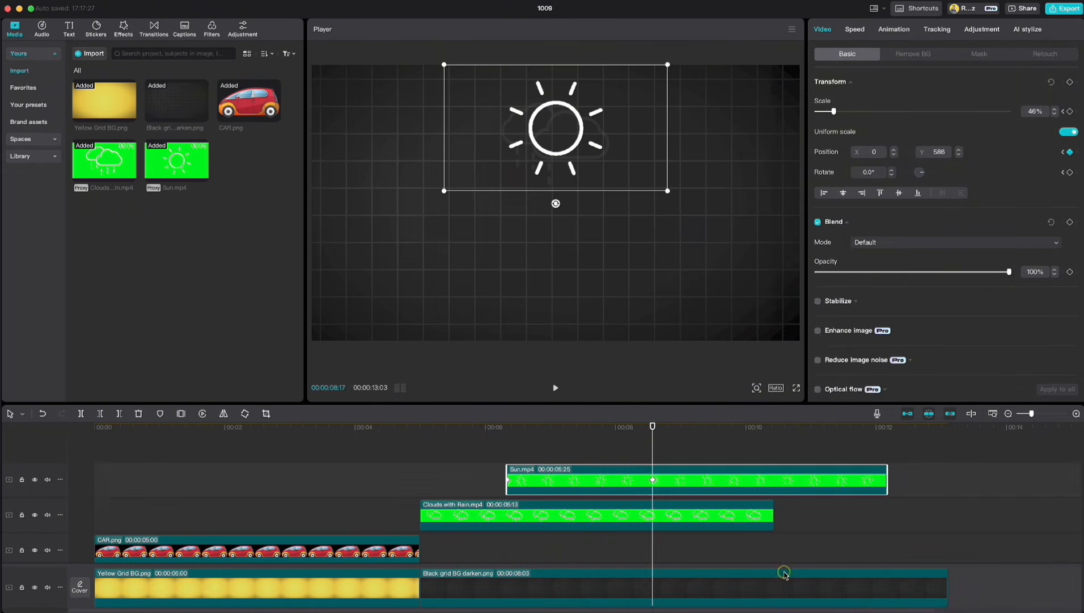
- Play the black grid scene again from its start to review the sun's Cubic Out motion, and stop playback
{"action": "left_click", "coordinate": [594, 452]}
{"action": "left_click", "coordinate": [418, 445]}
{"action": "key", "text": "space"}
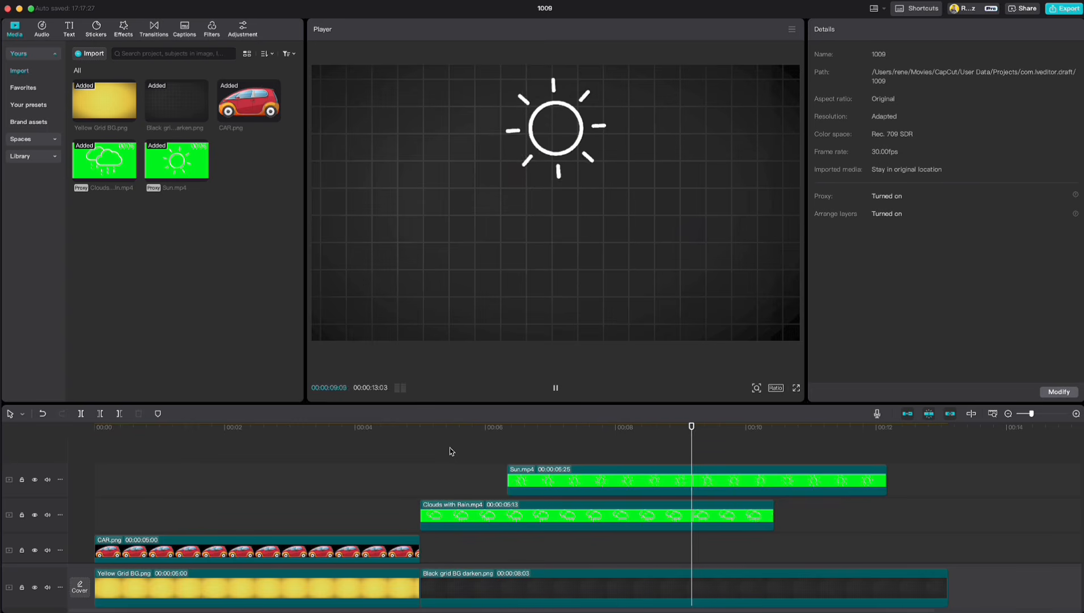
{"action": "key", "text": "space"}
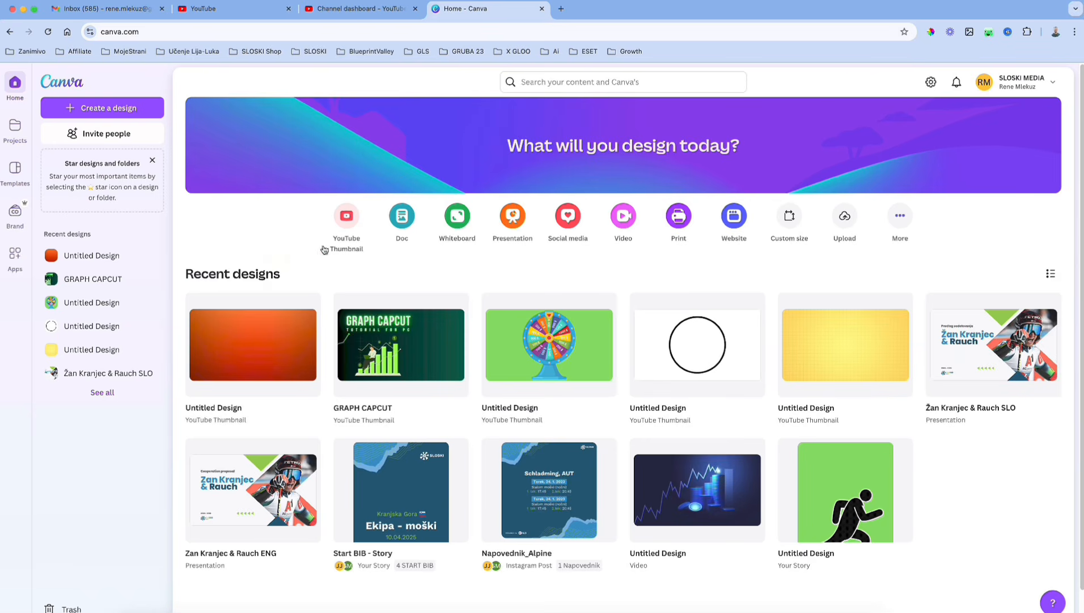
- Switch to Canva, create a YouTube Thumbnail design, and fill its background with Lime #c1ff72
{"action": "left_click", "coordinate": [346, 217]}
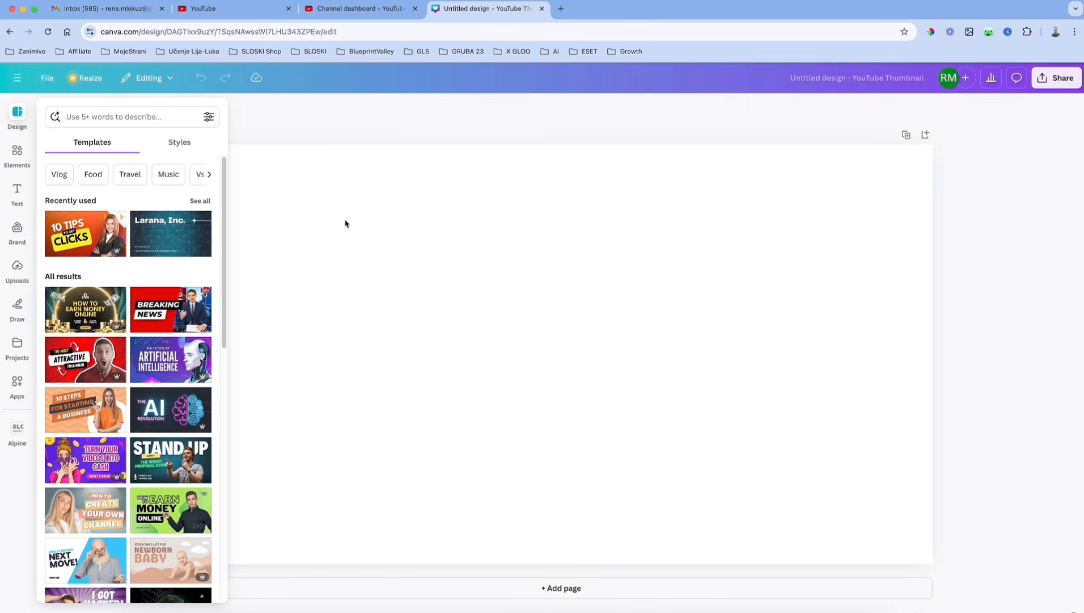
{"action": "left_click", "coordinate": [345, 223]}
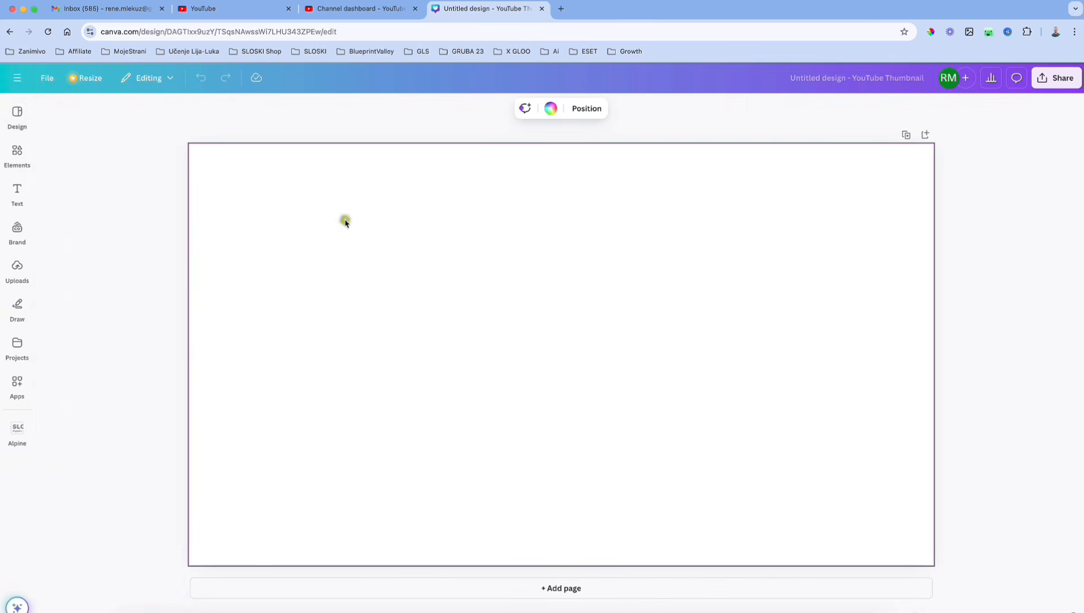
{"action": "left_click", "coordinate": [550, 114]}
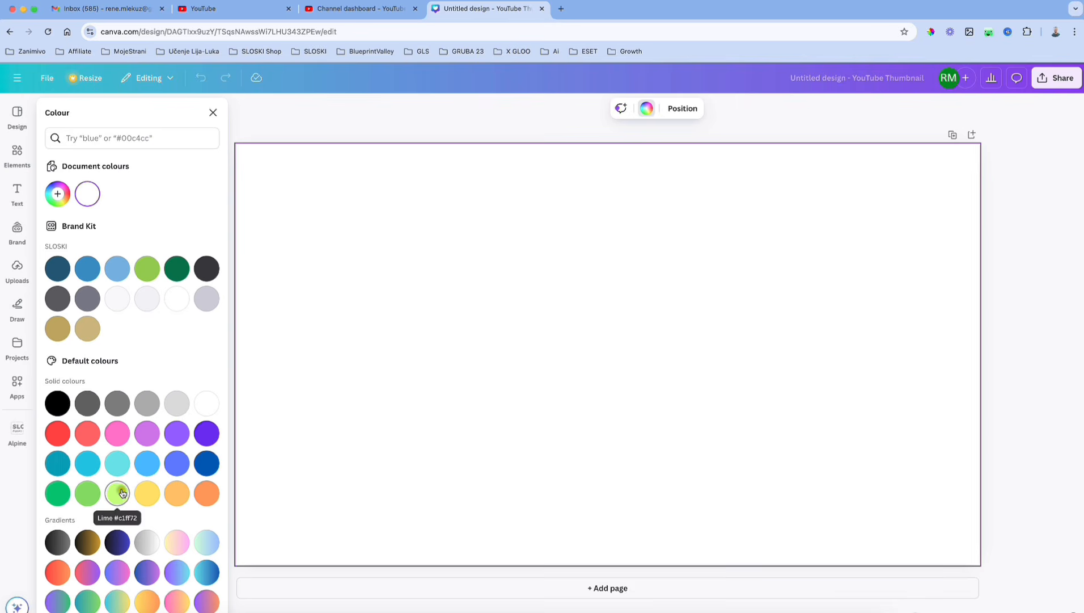
{"action": "left_click", "coordinate": [118, 490]}
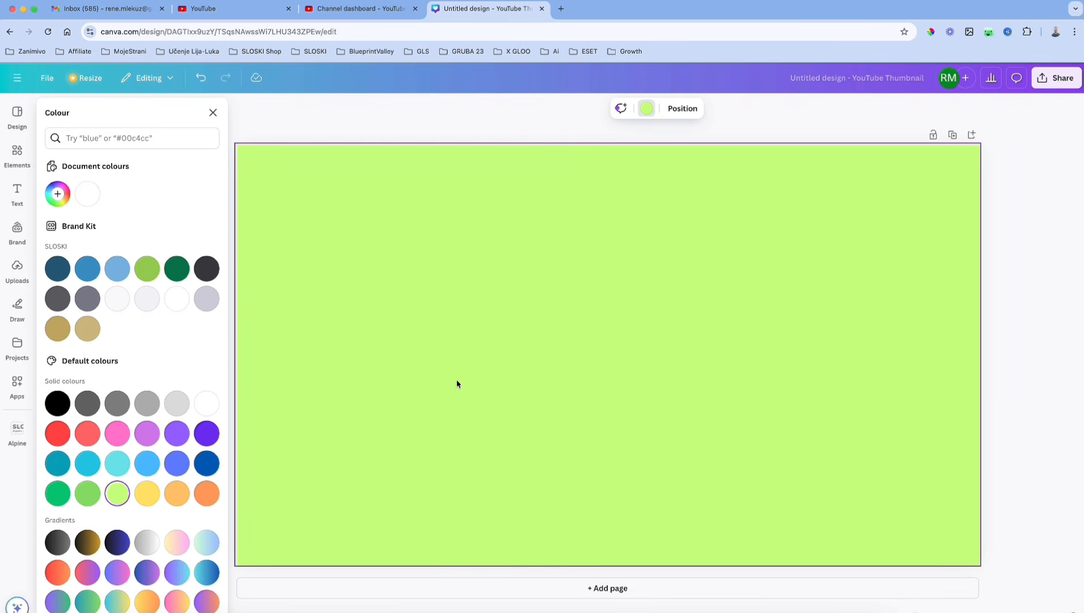
- Search the elements for "clouds rain", filter the graphics results, and add the animated white outline of two rain clouds to the design
{"action": "left_click", "coordinate": [21, 155]}
{"action": "left_click", "coordinate": [113, 112]}
{"action": "type", "text": "clouds rain"}
{"action": "key", "text": "Return"}
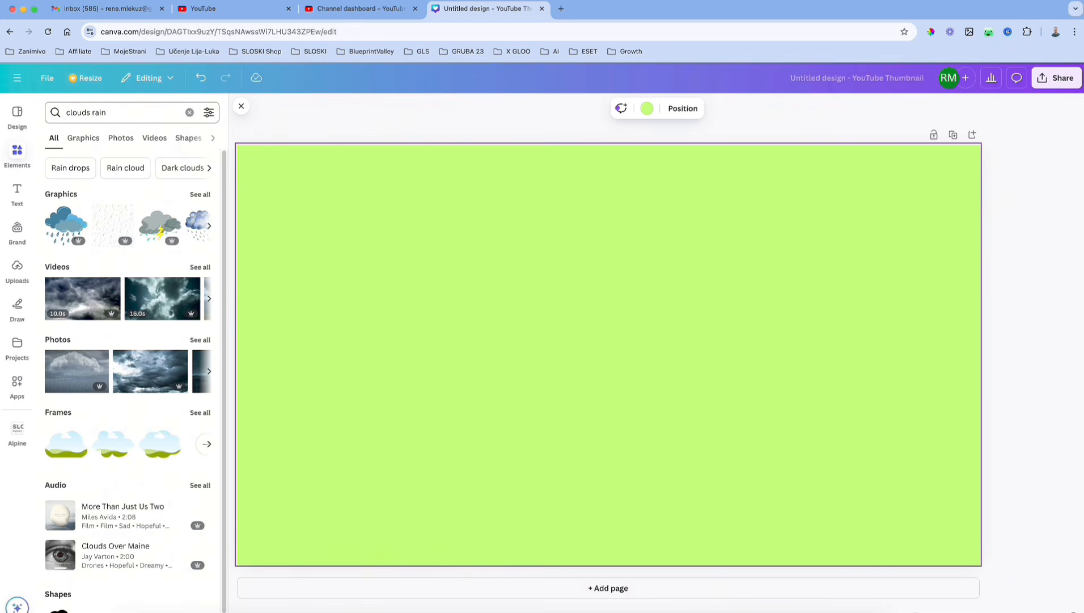
{"action": "left_click", "coordinate": [78, 138]}
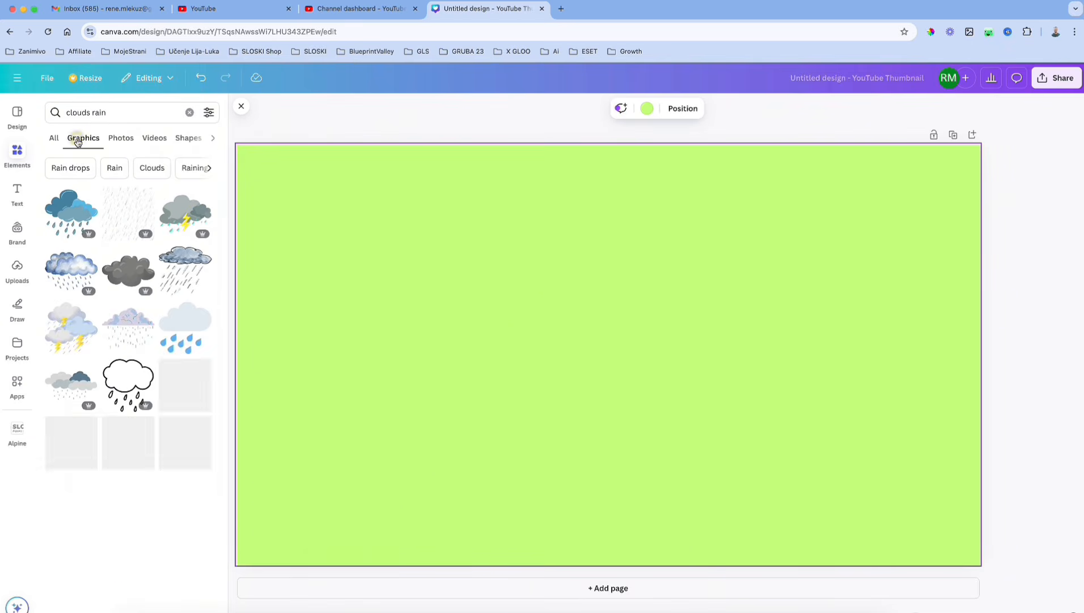
{"action": "left_click", "coordinate": [208, 116]}
{"action": "left_click", "coordinate": [60, 317]}
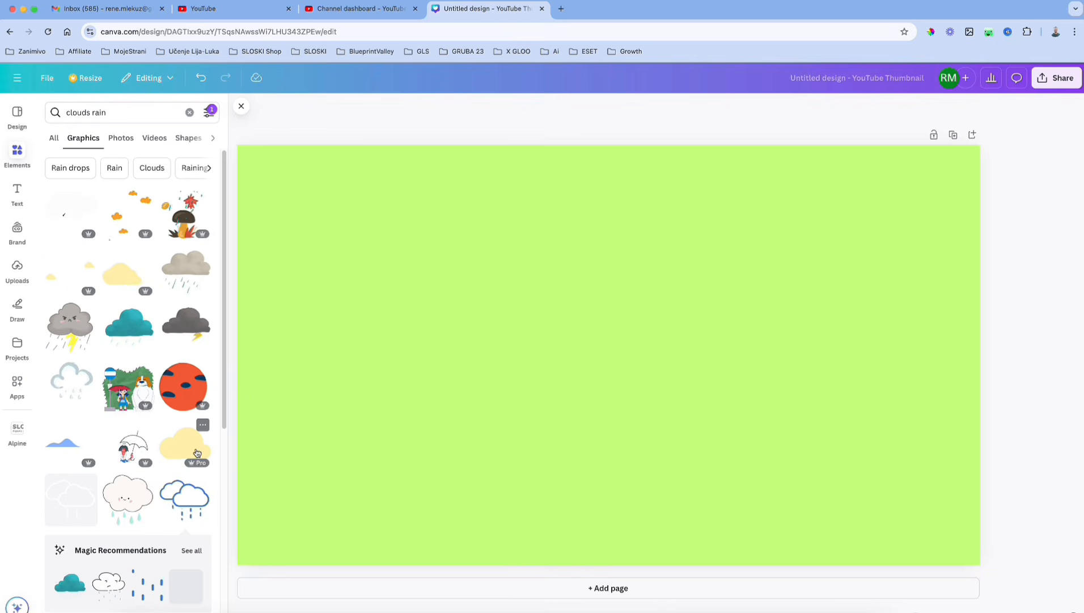
{"action": "left_click", "coordinate": [78, 500]}
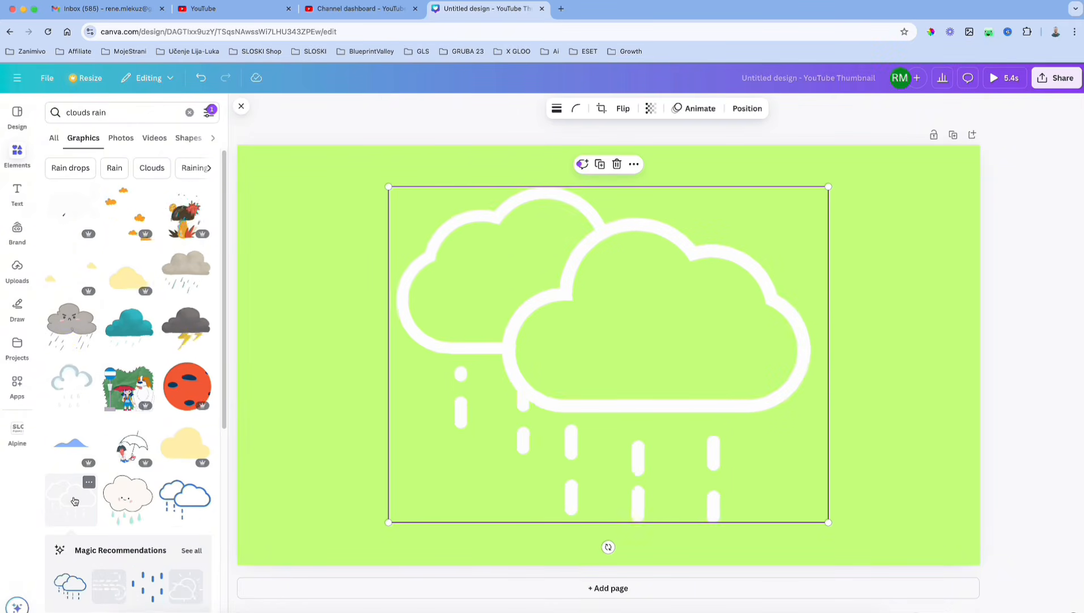
- Deselect the rain cloud graphic and open the sharing options for the Canva design
{"action": "left_click", "coordinate": [871, 341]}
{"action": "left_click", "coordinate": [1056, 78]}
{"action": "left_click", "coordinate": [895, 294]}
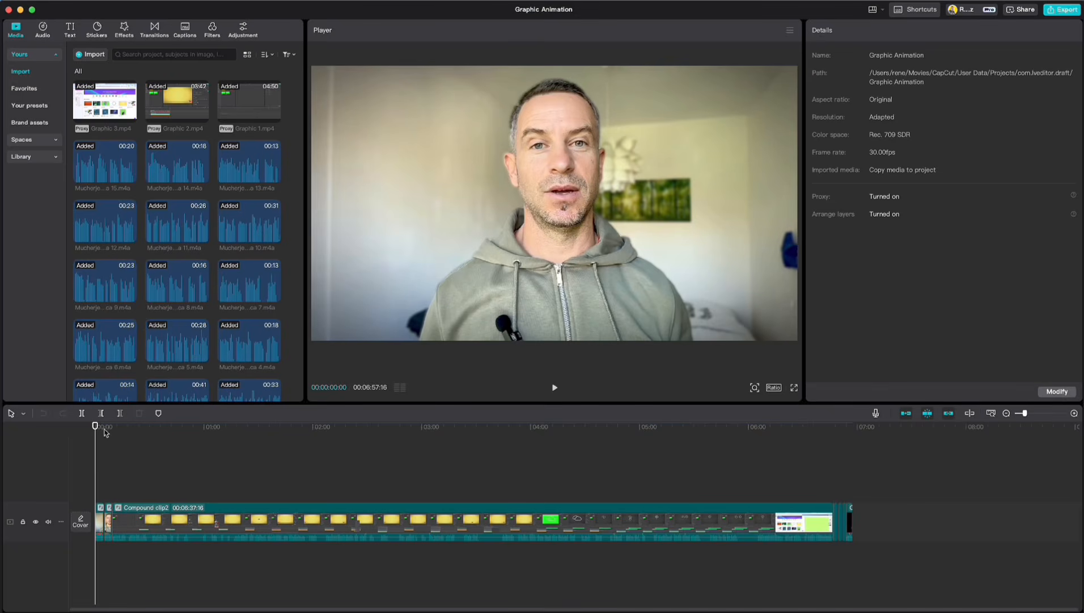
- Switch to CapCut, open the export settings for the Graphic Animation project, and choose Desktop as the export folder
{"action": "mouse_move", "coordinate": [95, 426]}
{"action": "left_mouse_down"}
{"action": "mouse_move", "coordinate": [234, 426]}
{"action": "mouse_move", "coordinate": [89, 432]}
{"action": "left_mouse_up"}
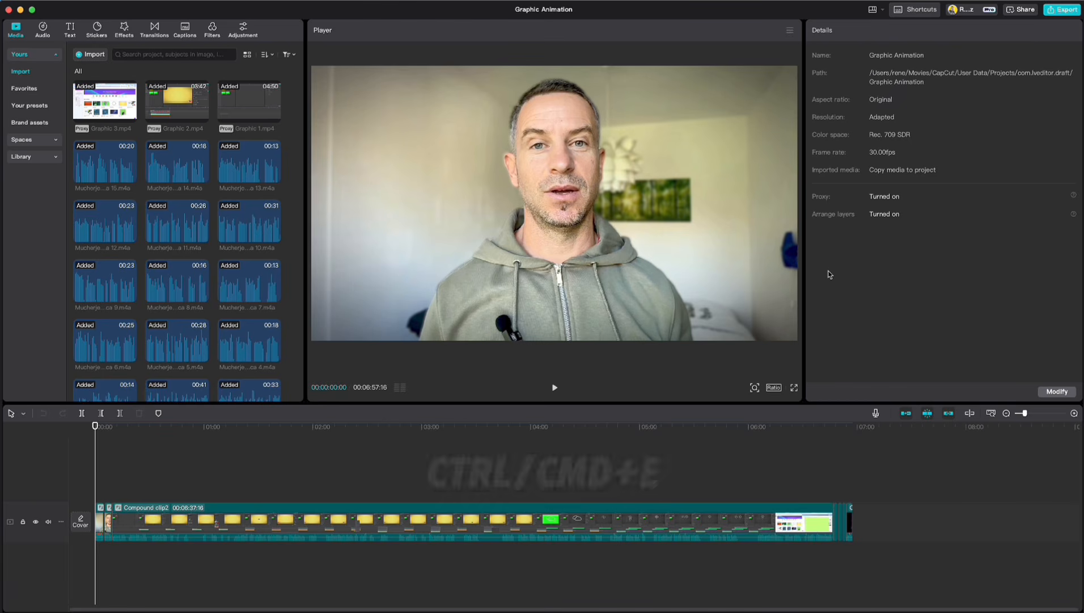
{"action": "key", "text": "super+e"}
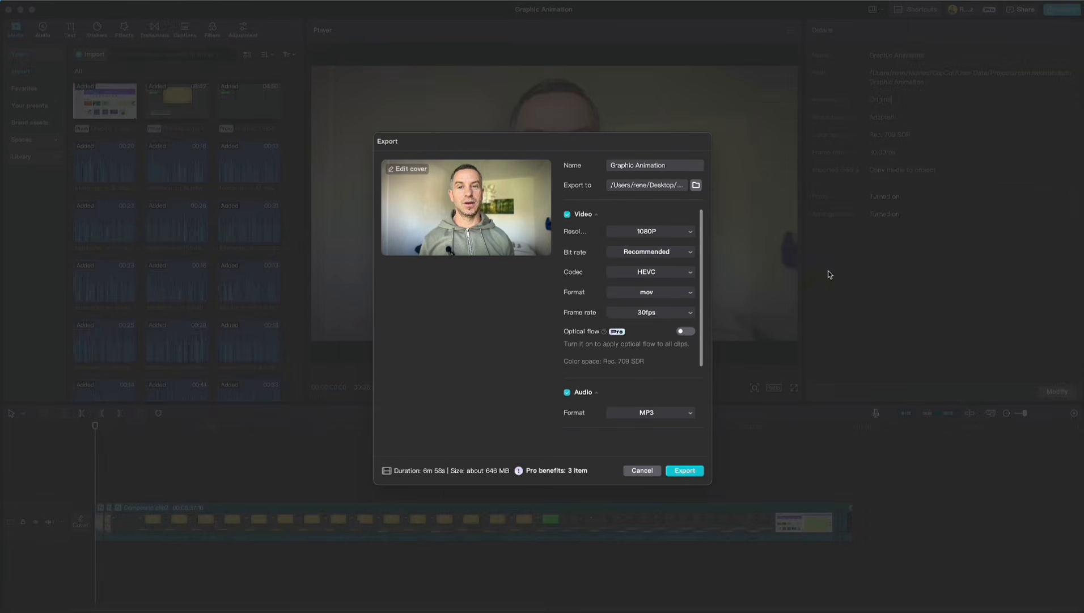
{"action": "left_click_drag", "start_coordinate": [666, 165], "coordinate": [603, 165]}
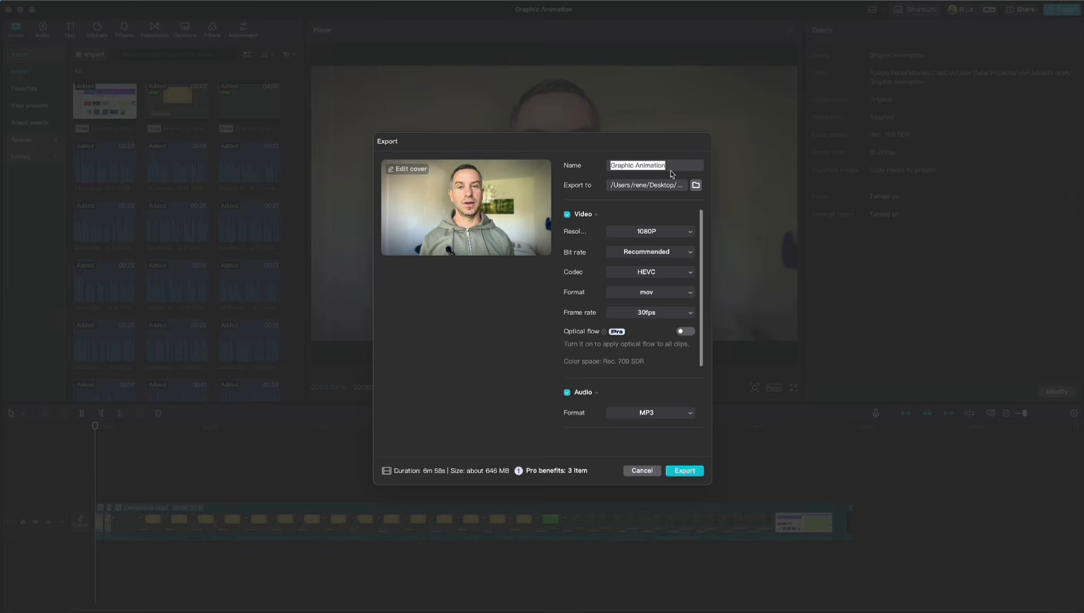
{"action": "left_click", "coordinate": [696, 185]}
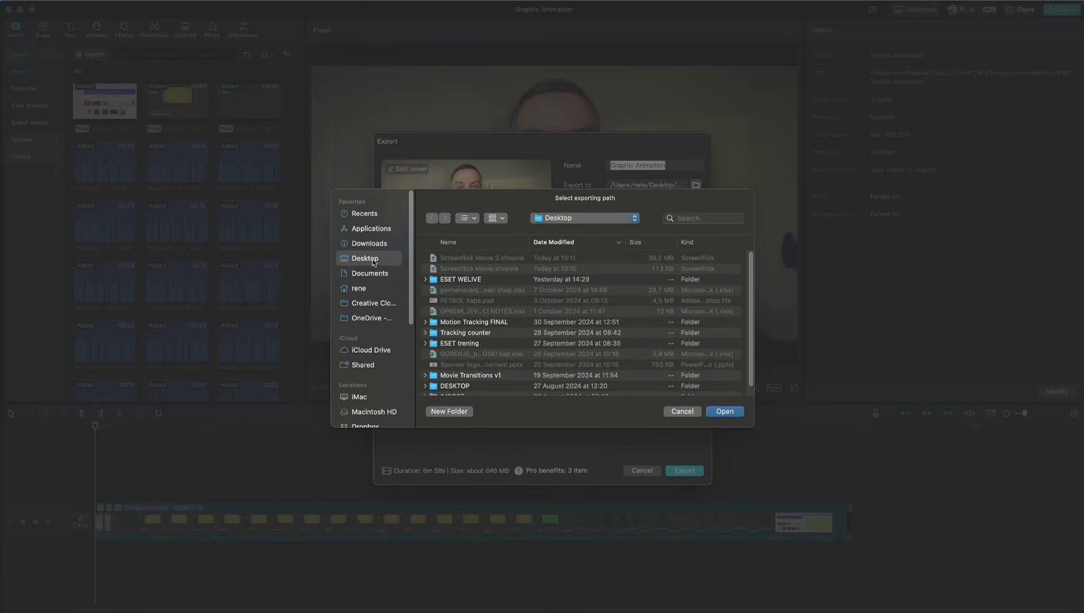
{"action": "left_click", "coordinate": [710, 410]}
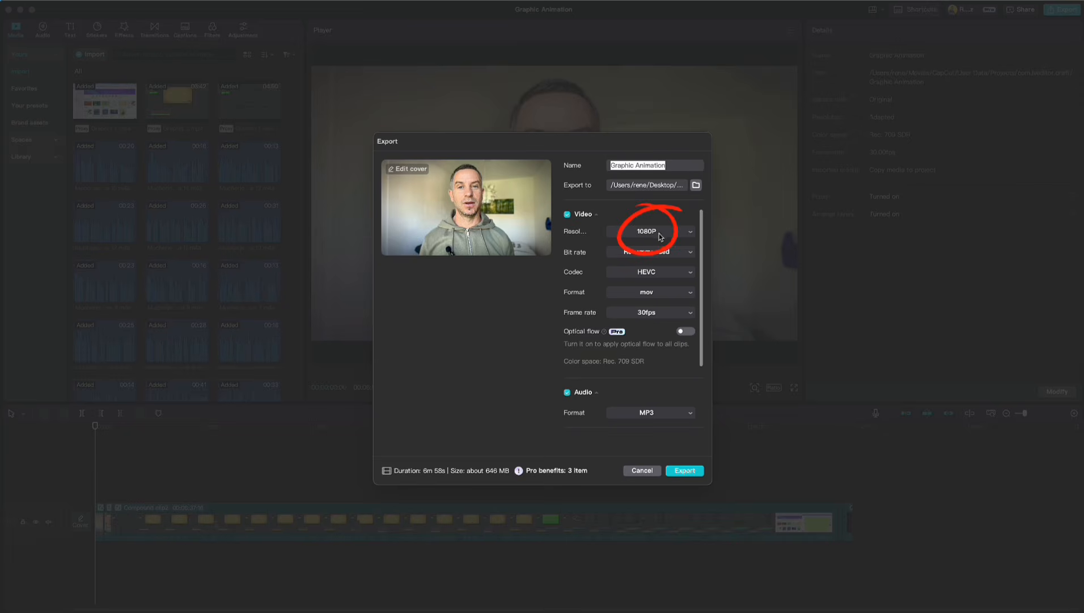
- Check the available export resolutions, keeping 1080P, and select the Recommended bit rate
{"action": "left_click", "coordinate": [691, 234]}
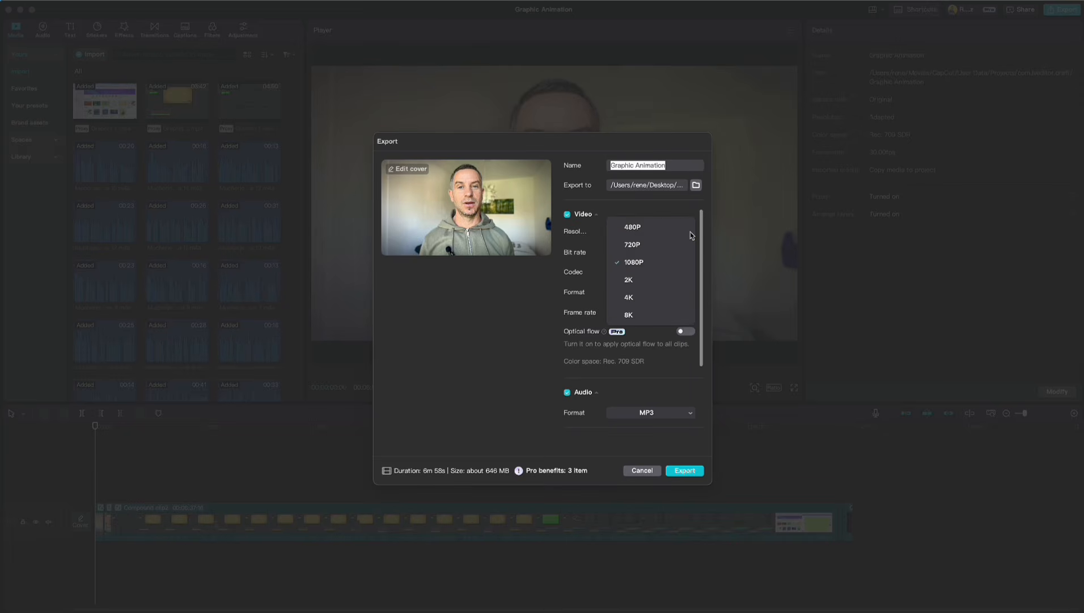
{"action": "left_click", "coordinate": [690, 231]}
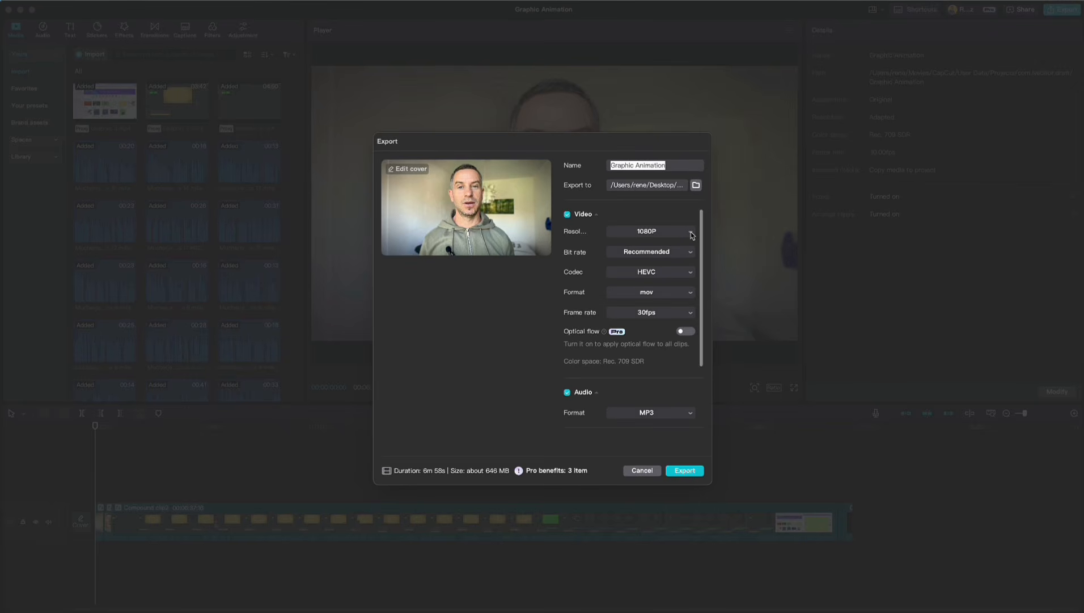
{"action": "left_click", "coordinate": [690, 233]}
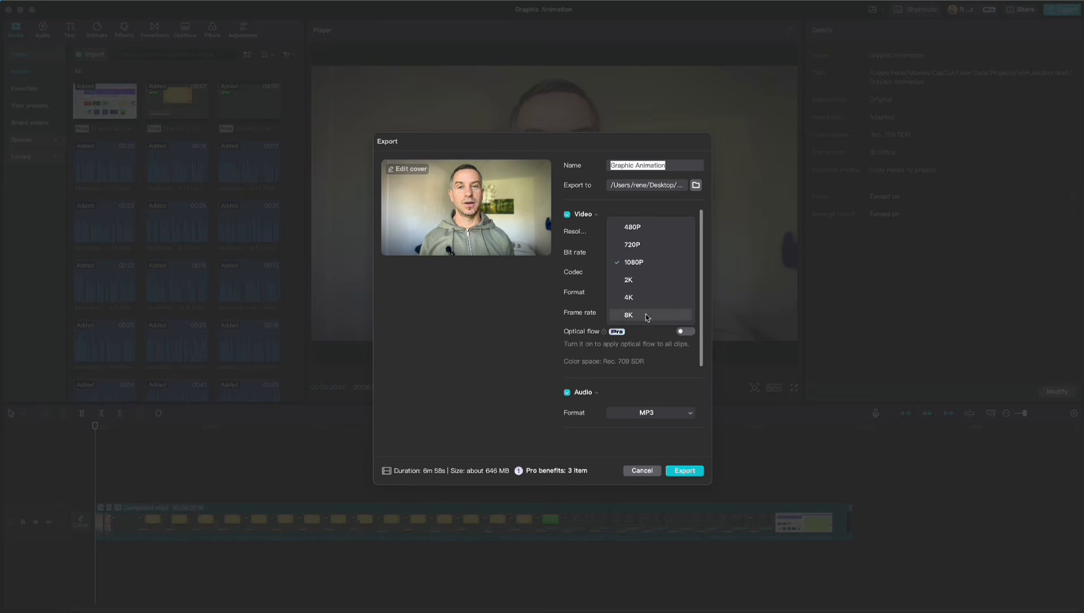
{"action": "left_click", "coordinate": [660, 210]}
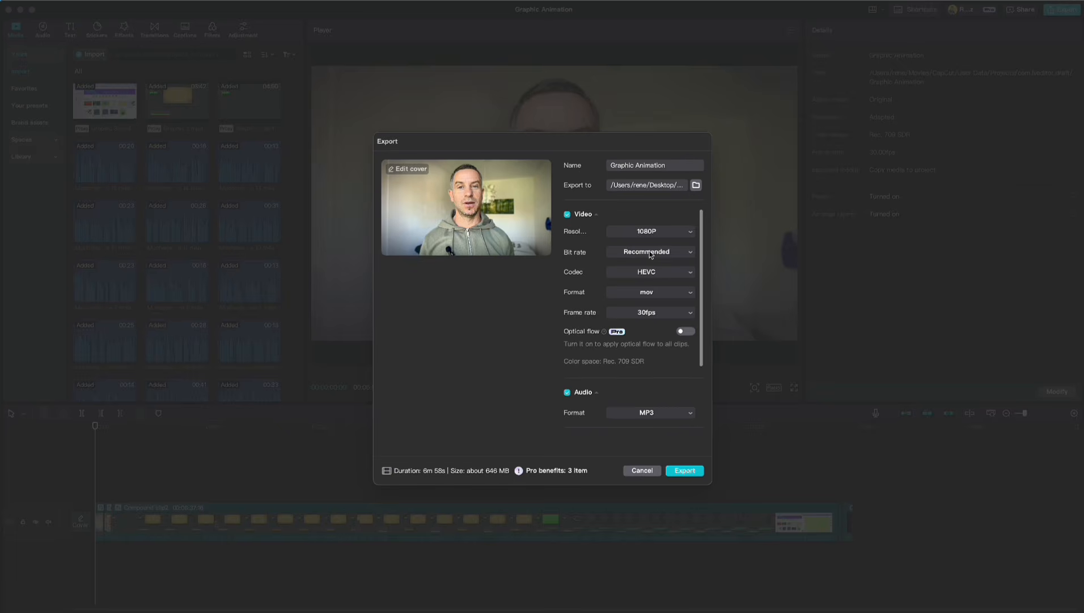
{"action": "left_click", "coordinate": [690, 253]}
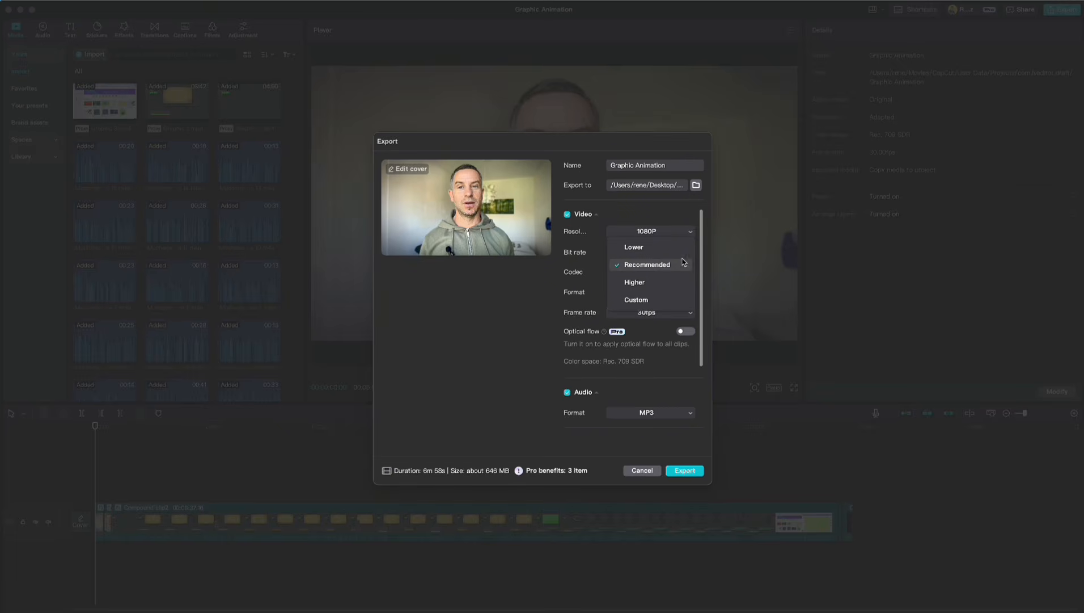
{"action": "left_click", "coordinate": [669, 265]}
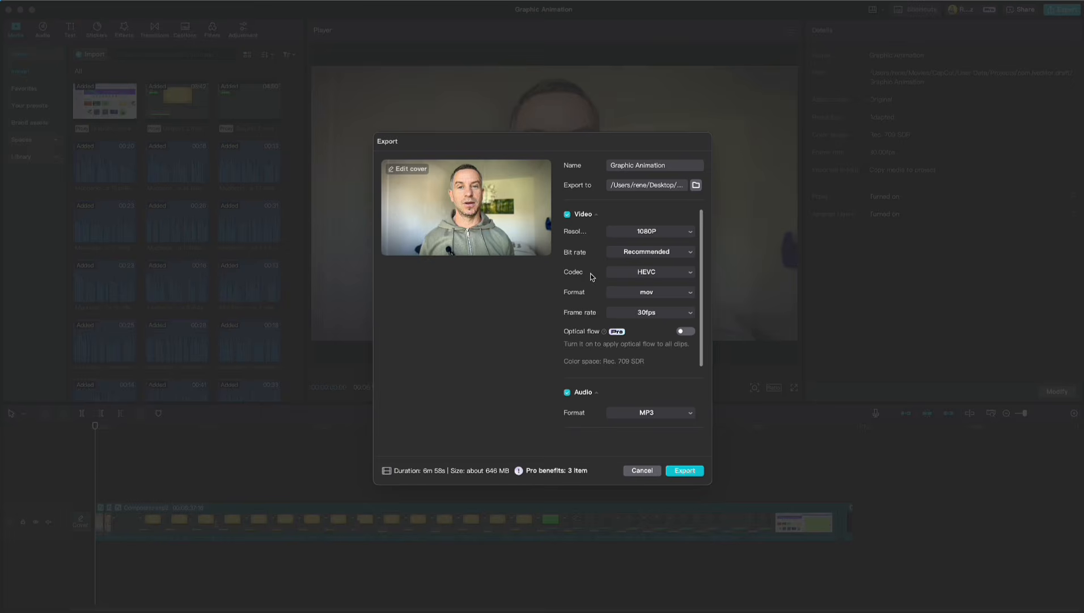
- Check the codec choices, keeping HEVC, and select the mov format with a 30fps frame rate for the video export
{"action": "left_click", "coordinate": [691, 272]}
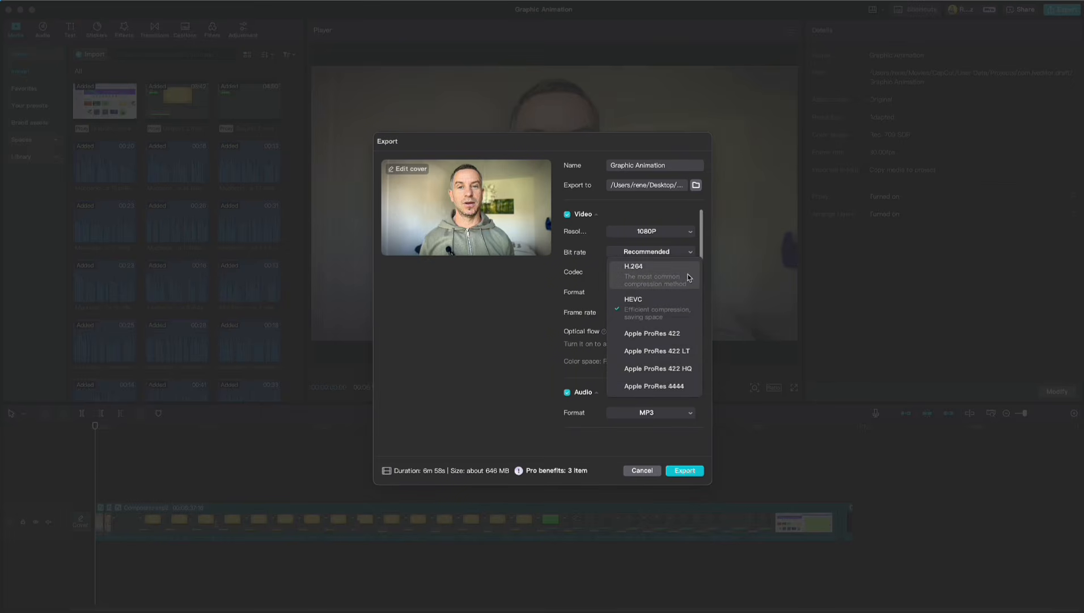
{"action": "left_click", "coordinate": [588, 279]}
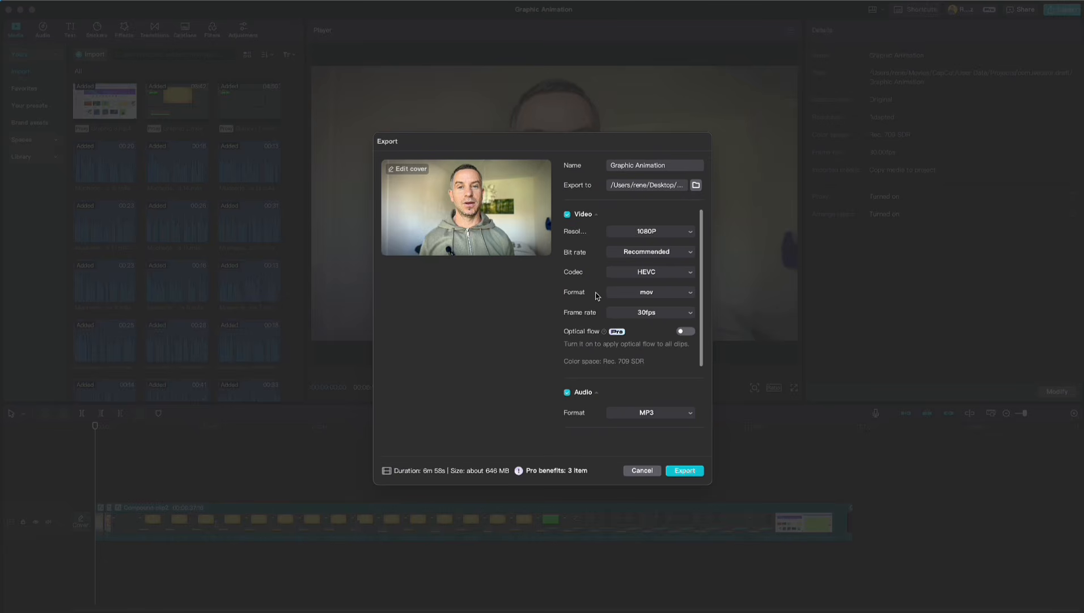
{"action": "left_click", "coordinate": [690, 292]}
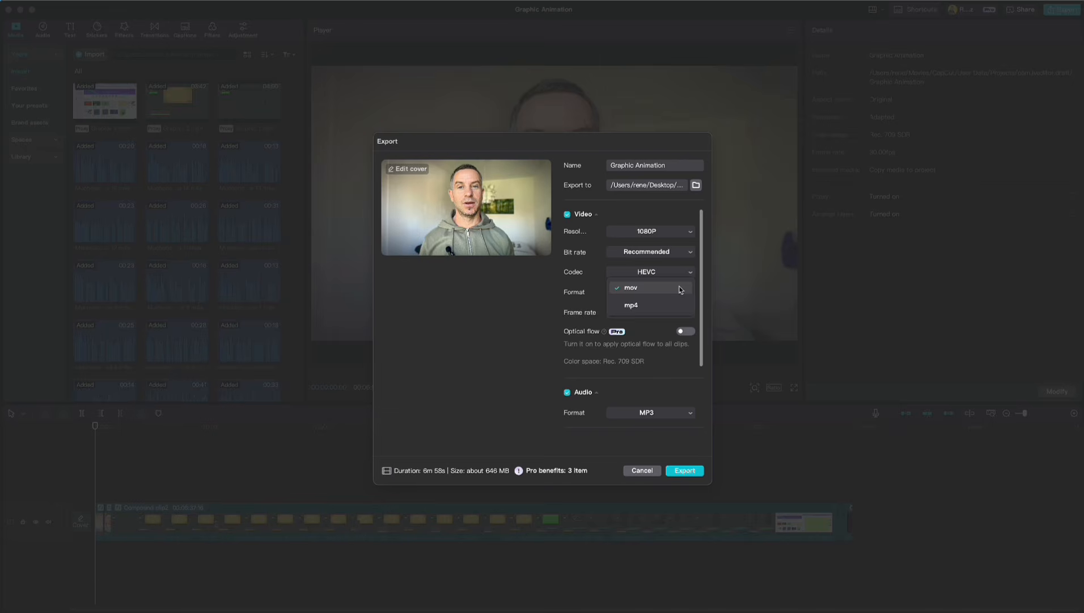
{"action": "left_click", "coordinate": [680, 287]}
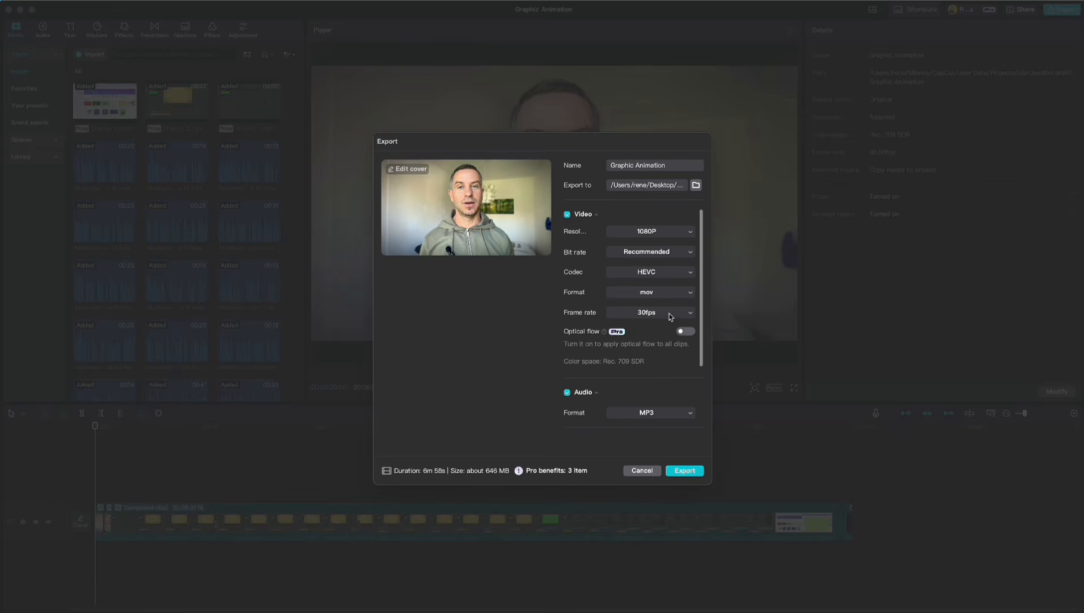
{"action": "left_click", "coordinate": [690, 313]}
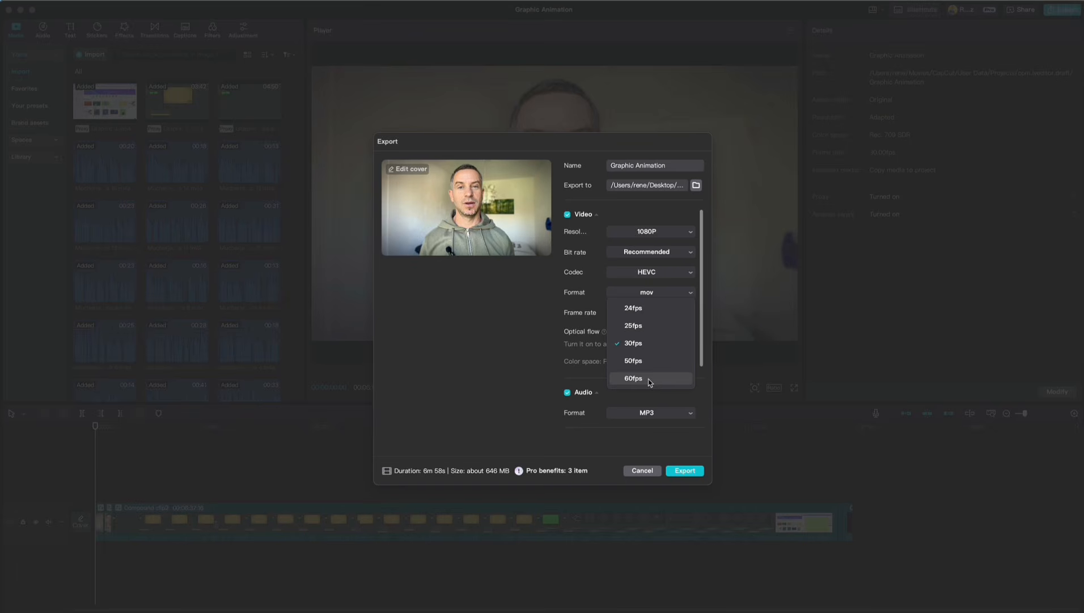
{"action": "left_click", "coordinate": [646, 343]}
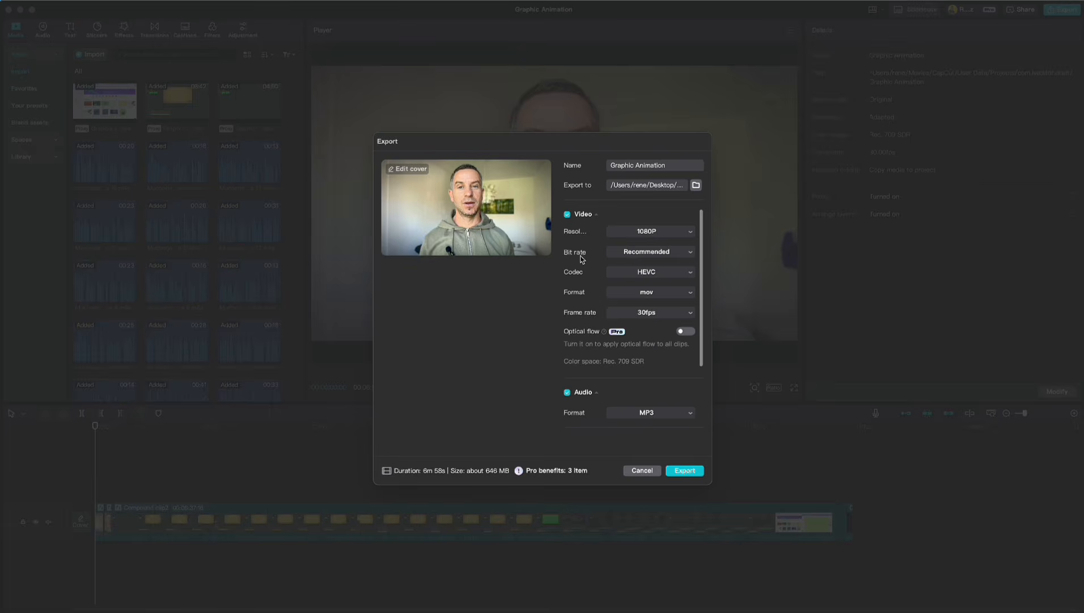
- Try an audio-only export setup with the MP3 format, and include the video in the export again
{"action": "left_click", "coordinate": [568, 214]}
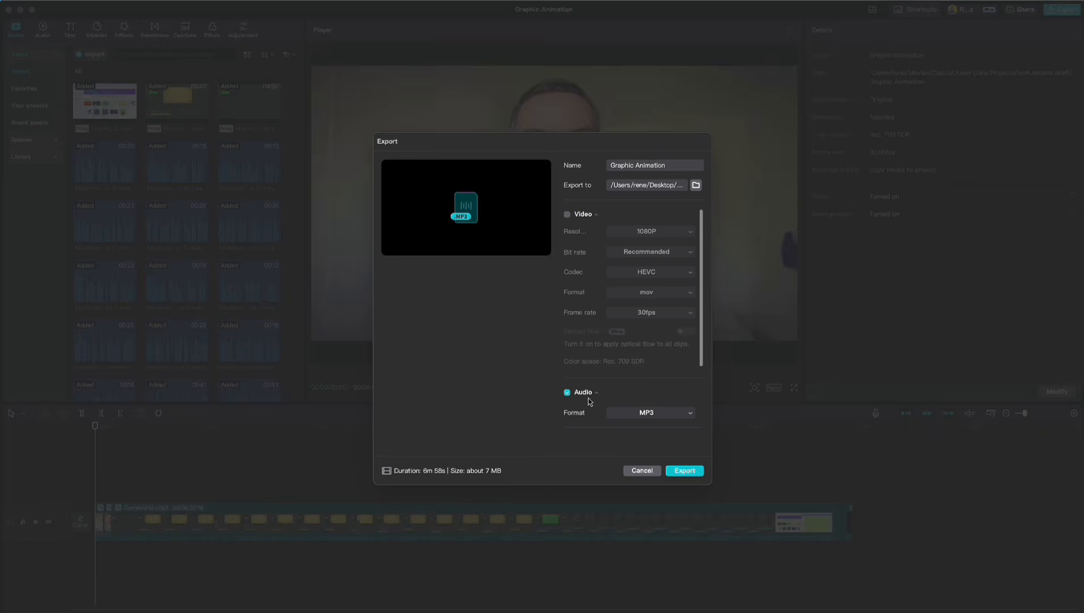
{"action": "left_click", "coordinate": [690, 416]}
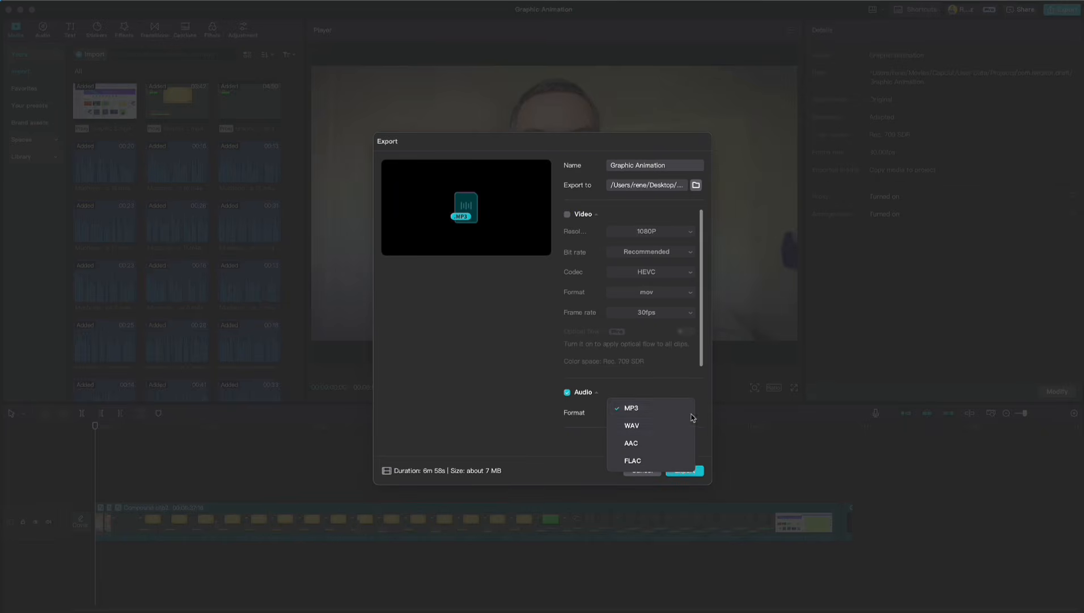
{"action": "left_click", "coordinate": [638, 406]}
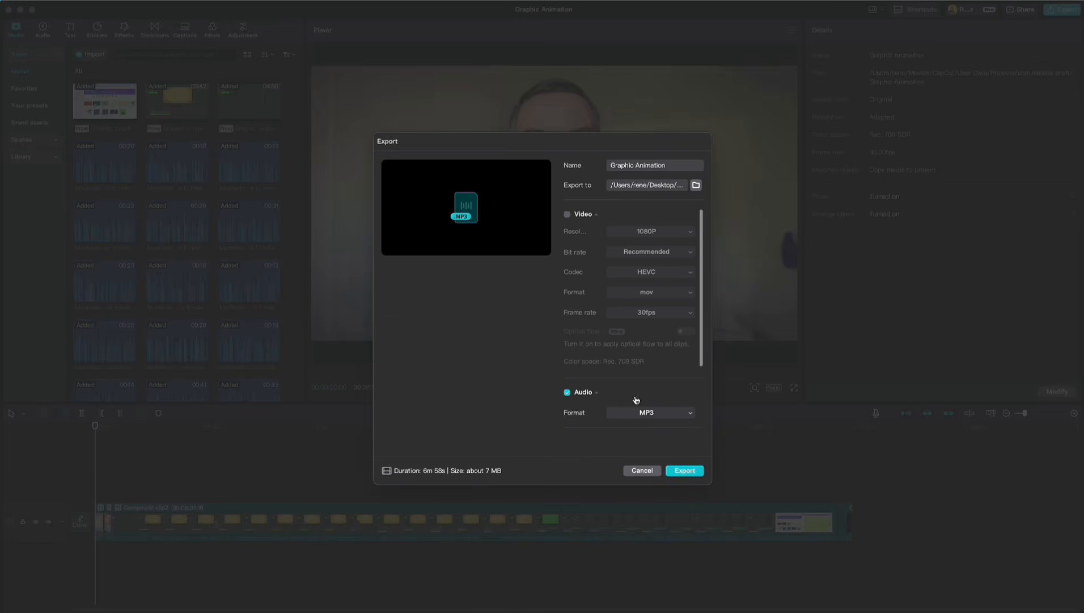
{"action": "left_click", "coordinate": [567, 214]}
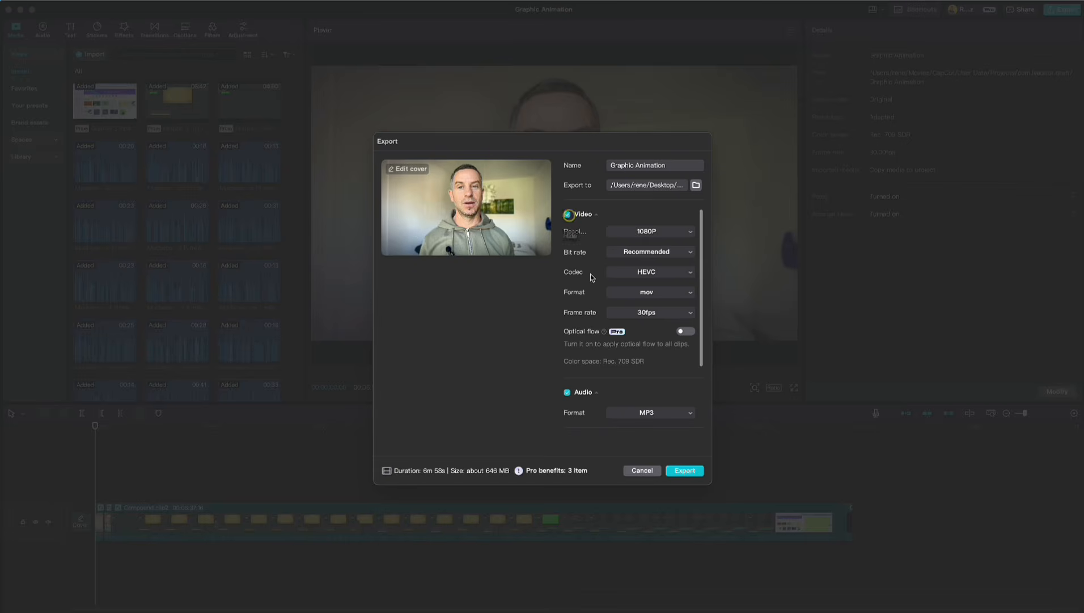